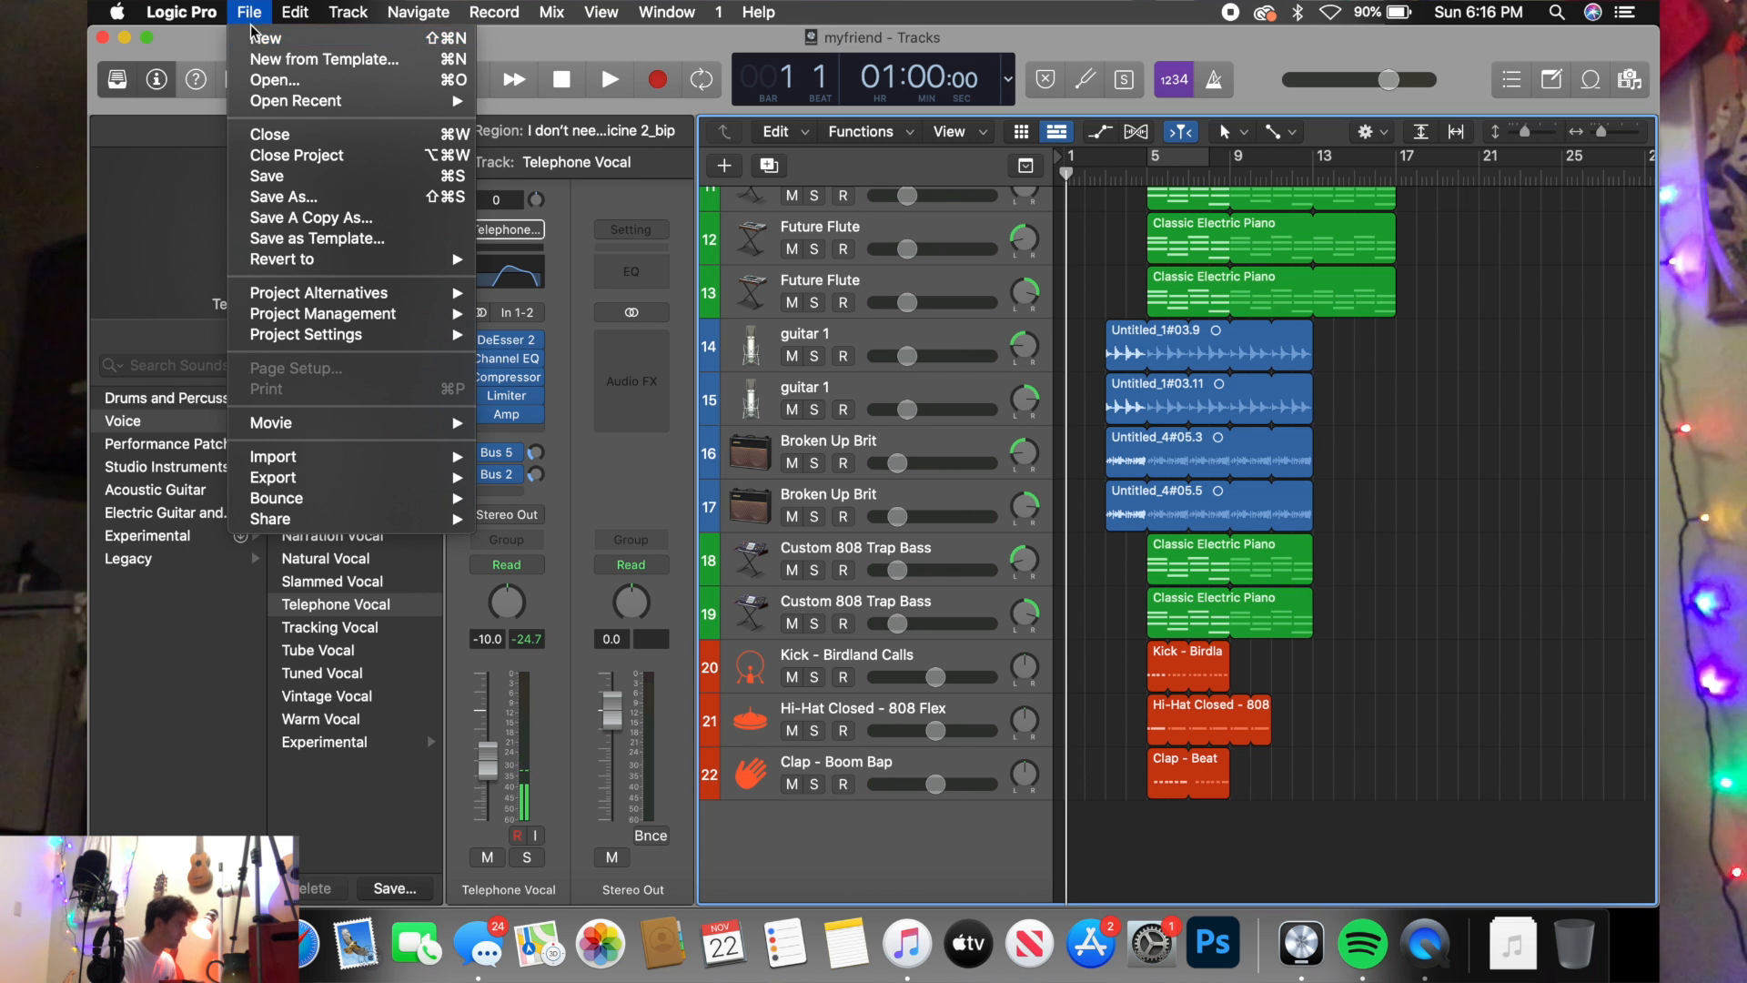
# - Create a new project with one default-patch software instrument track, closing the current project and dismissing the Musical Typing window
pyautogui.click(265, 43)
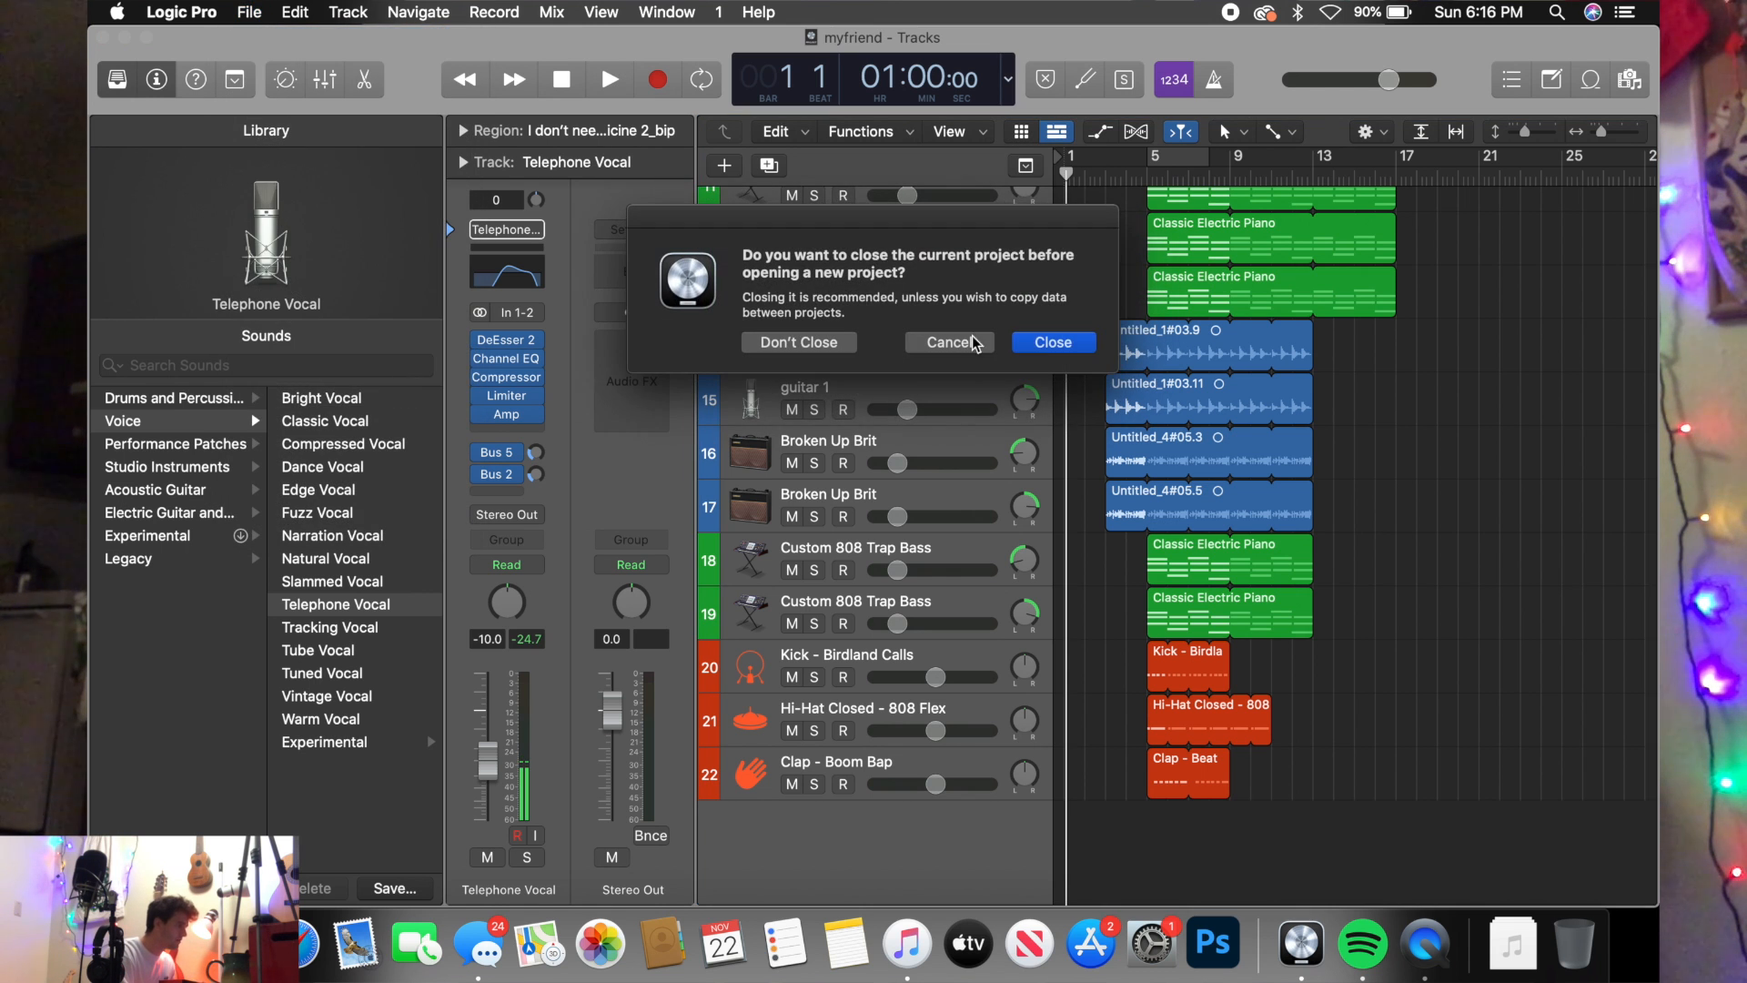
pyautogui.click(1044, 343)
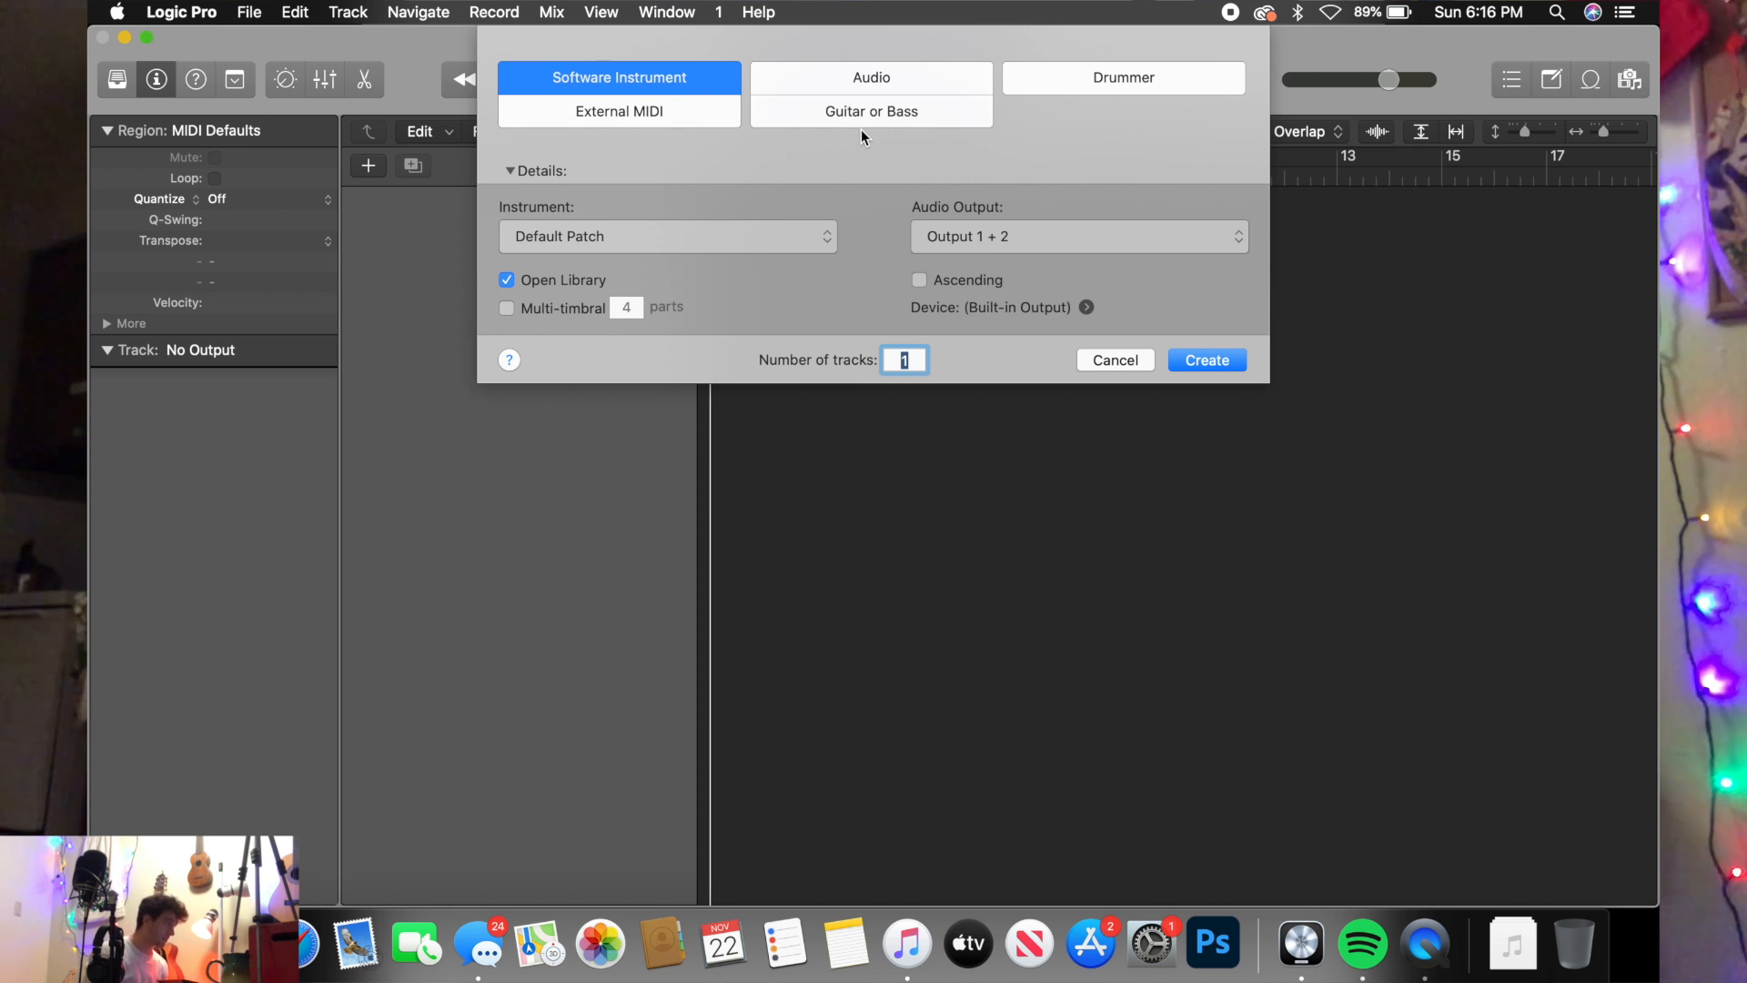
pyautogui.click(1198, 358)
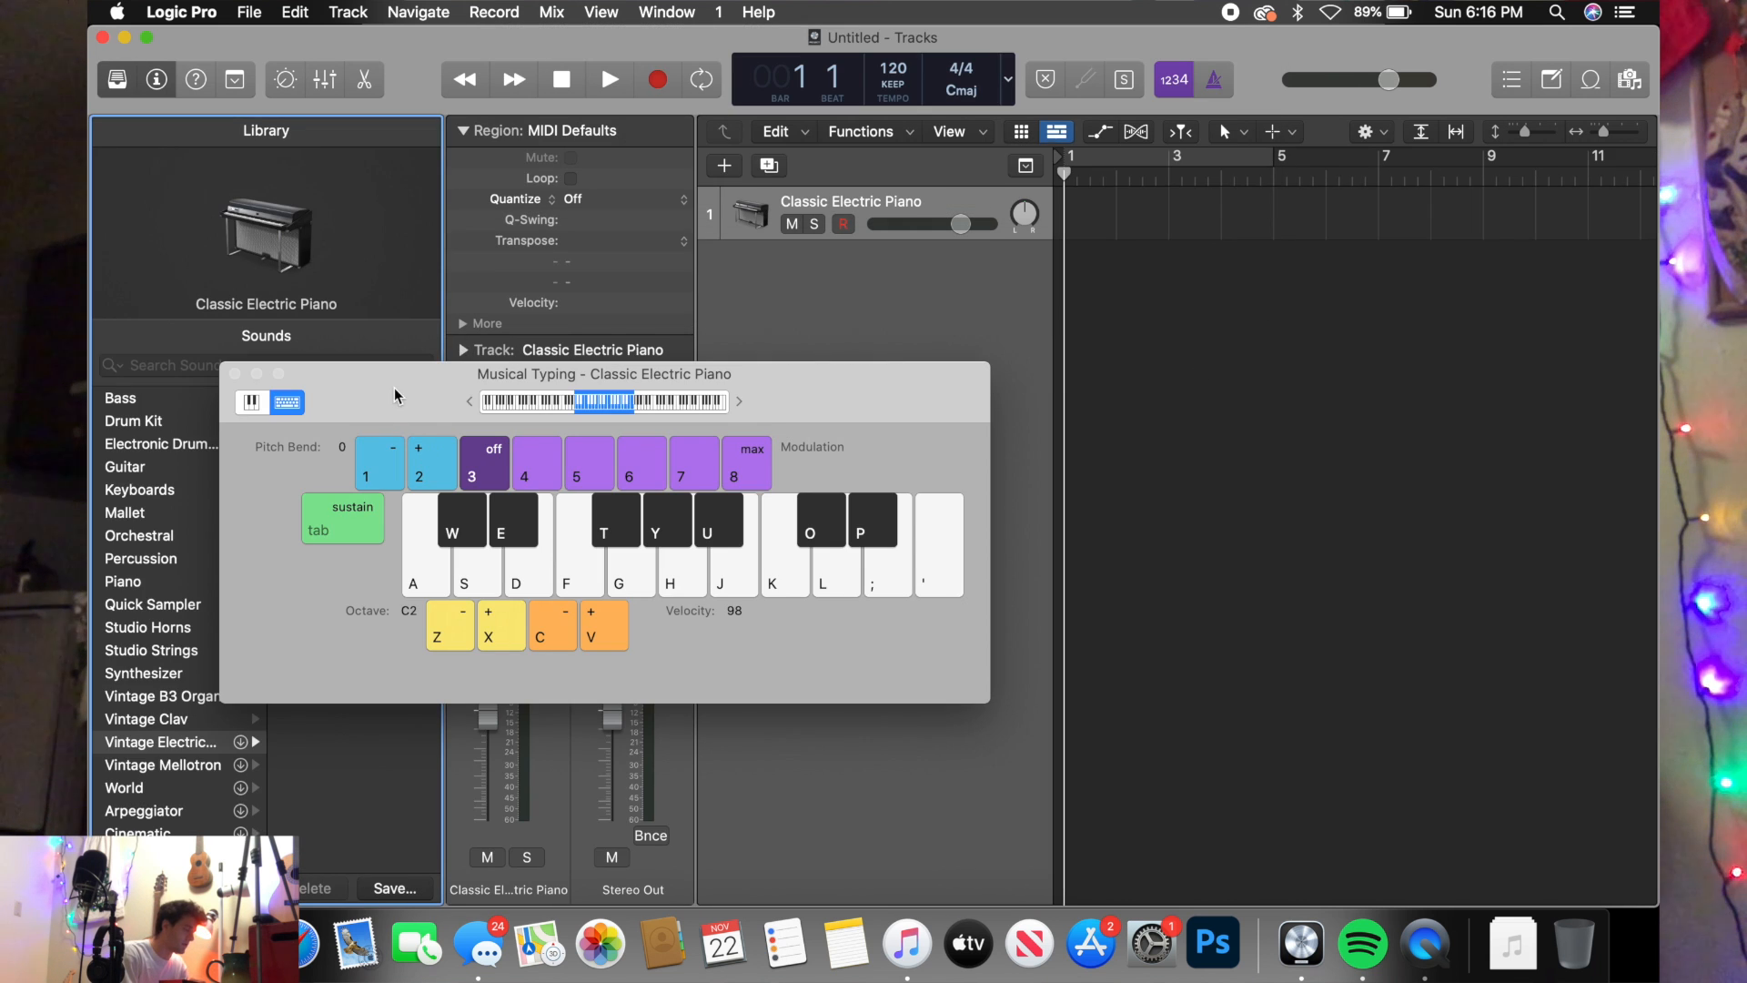
pyautogui.moveTo(395, 387); pyautogui.dragTo(915, 292)
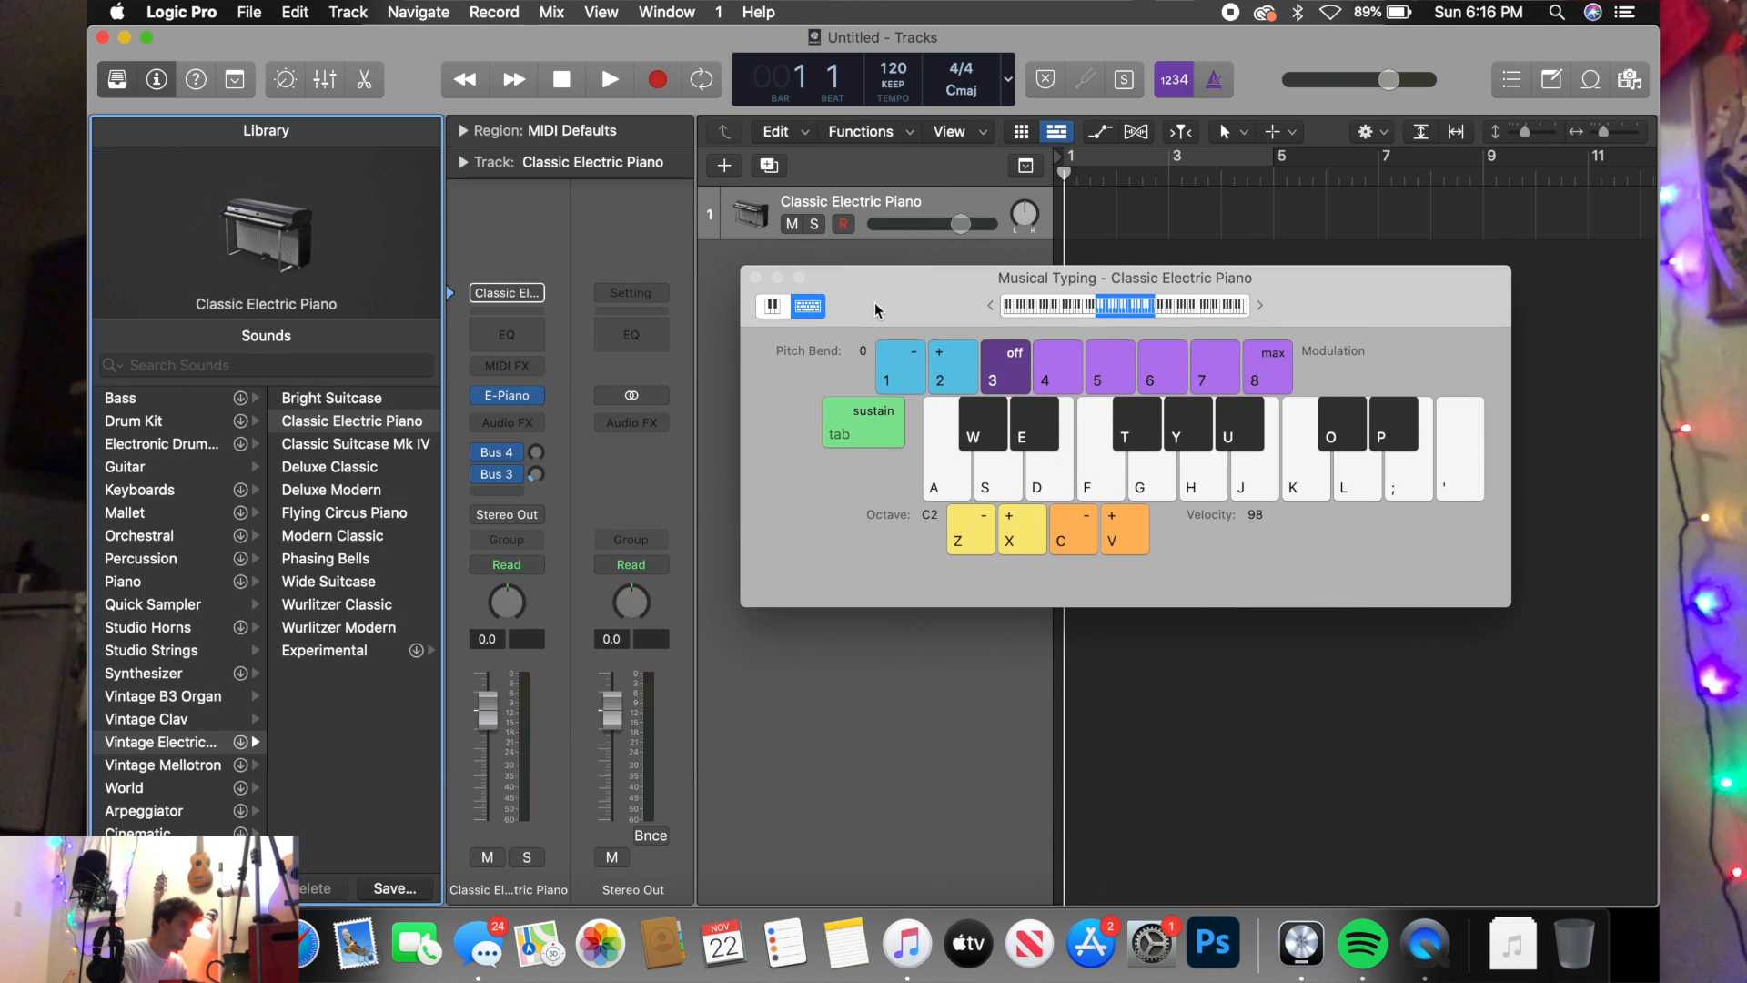
pyautogui.click(755, 276)
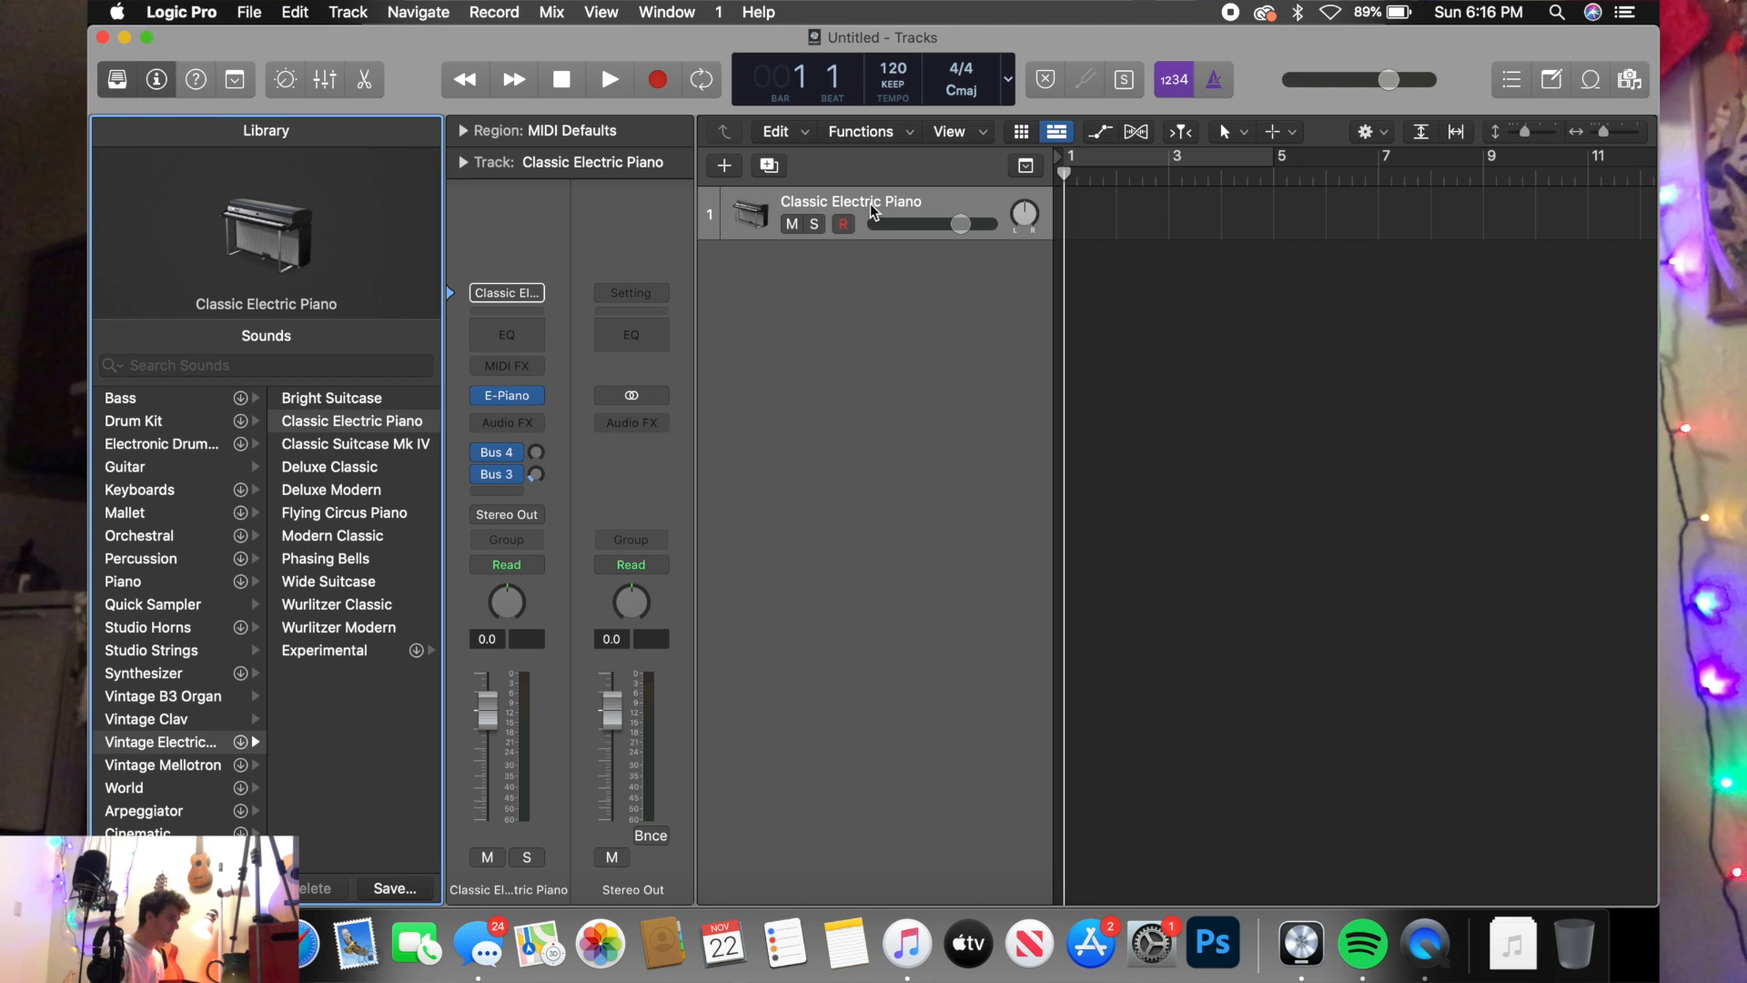
# - Audition the Classic Electric Piano by playing a few notes with Musical Typing, then close the on-screen keyboard
pyautogui.press('super+k')
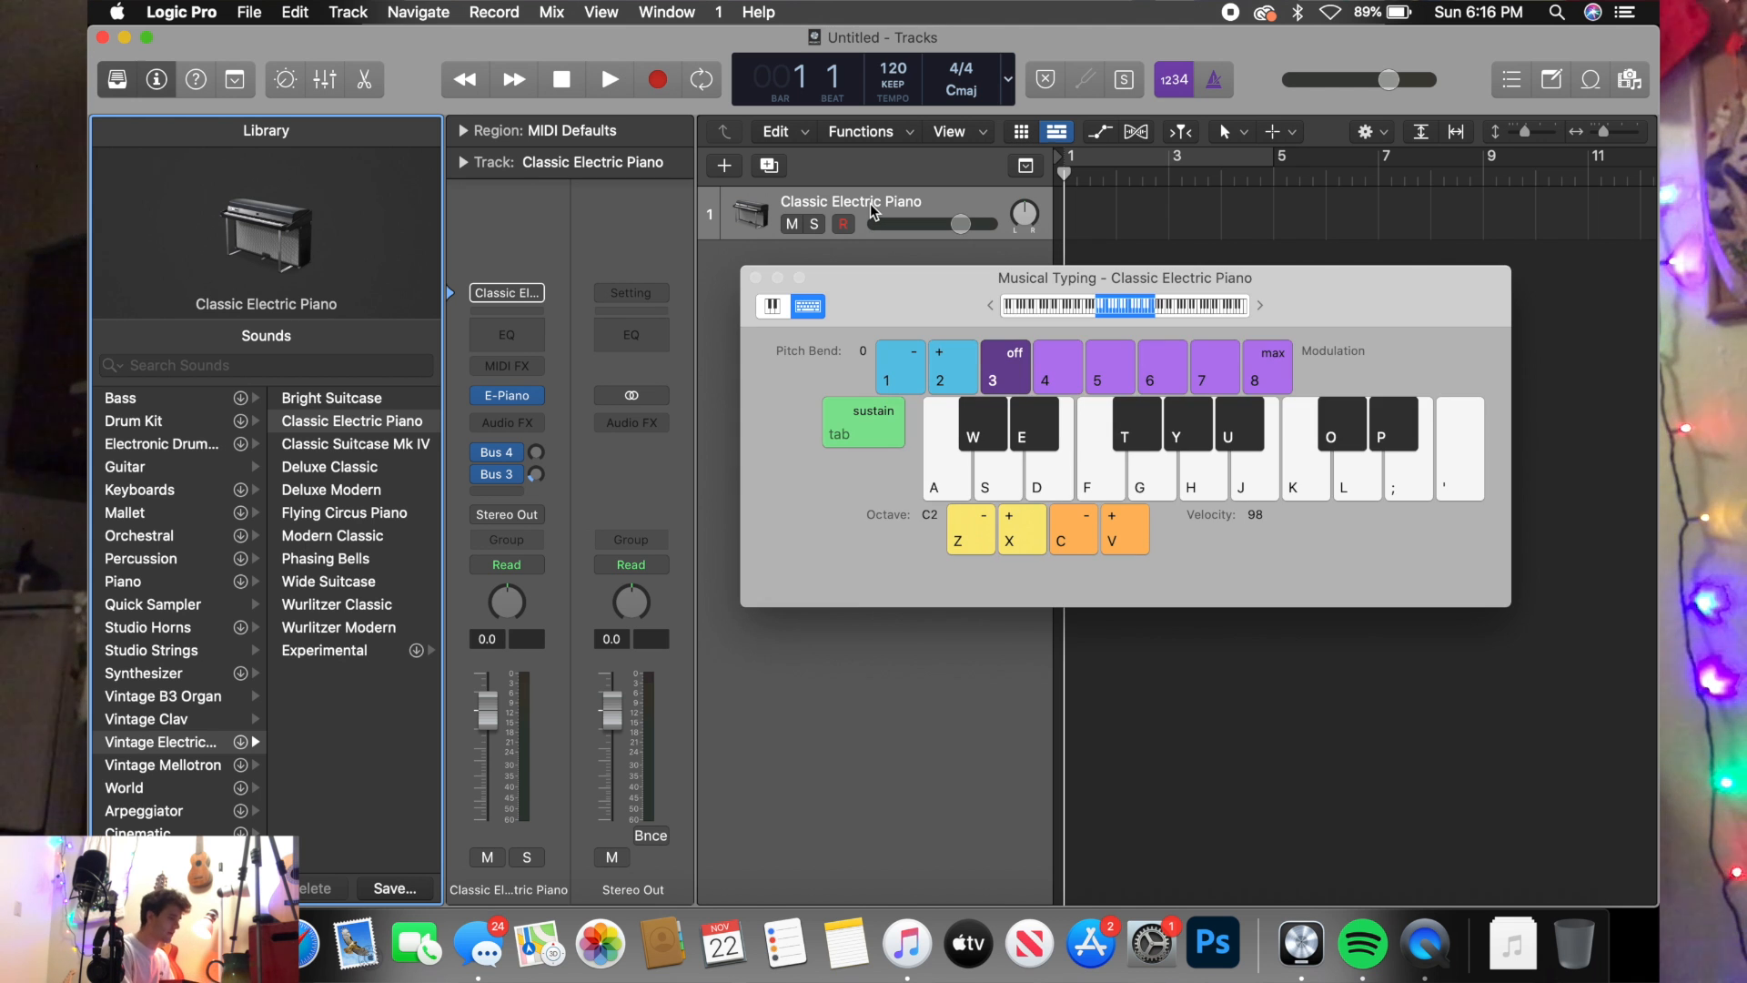
pyautogui.press('f')
pyautogui.press('f')
pyautogui.press('h')
pyautogui.press('j')
pyautogui.press('f')
pyautogui.press('h')
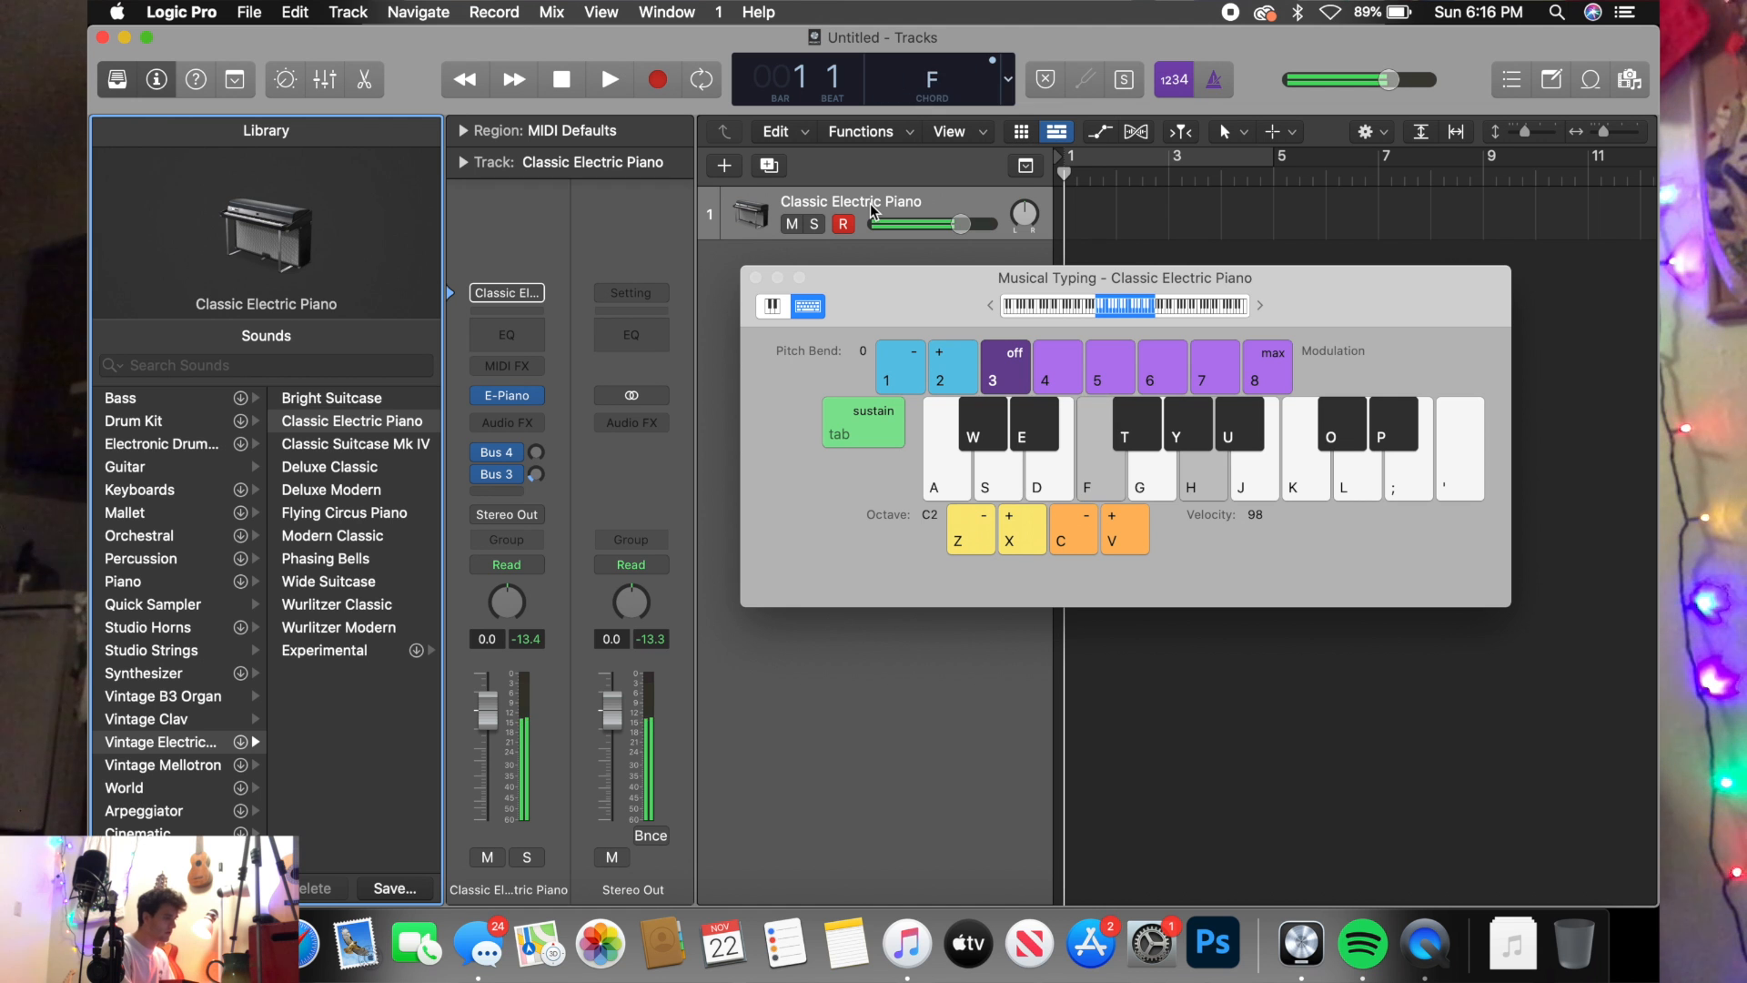
pyautogui.press('f')
pyautogui.press('k')
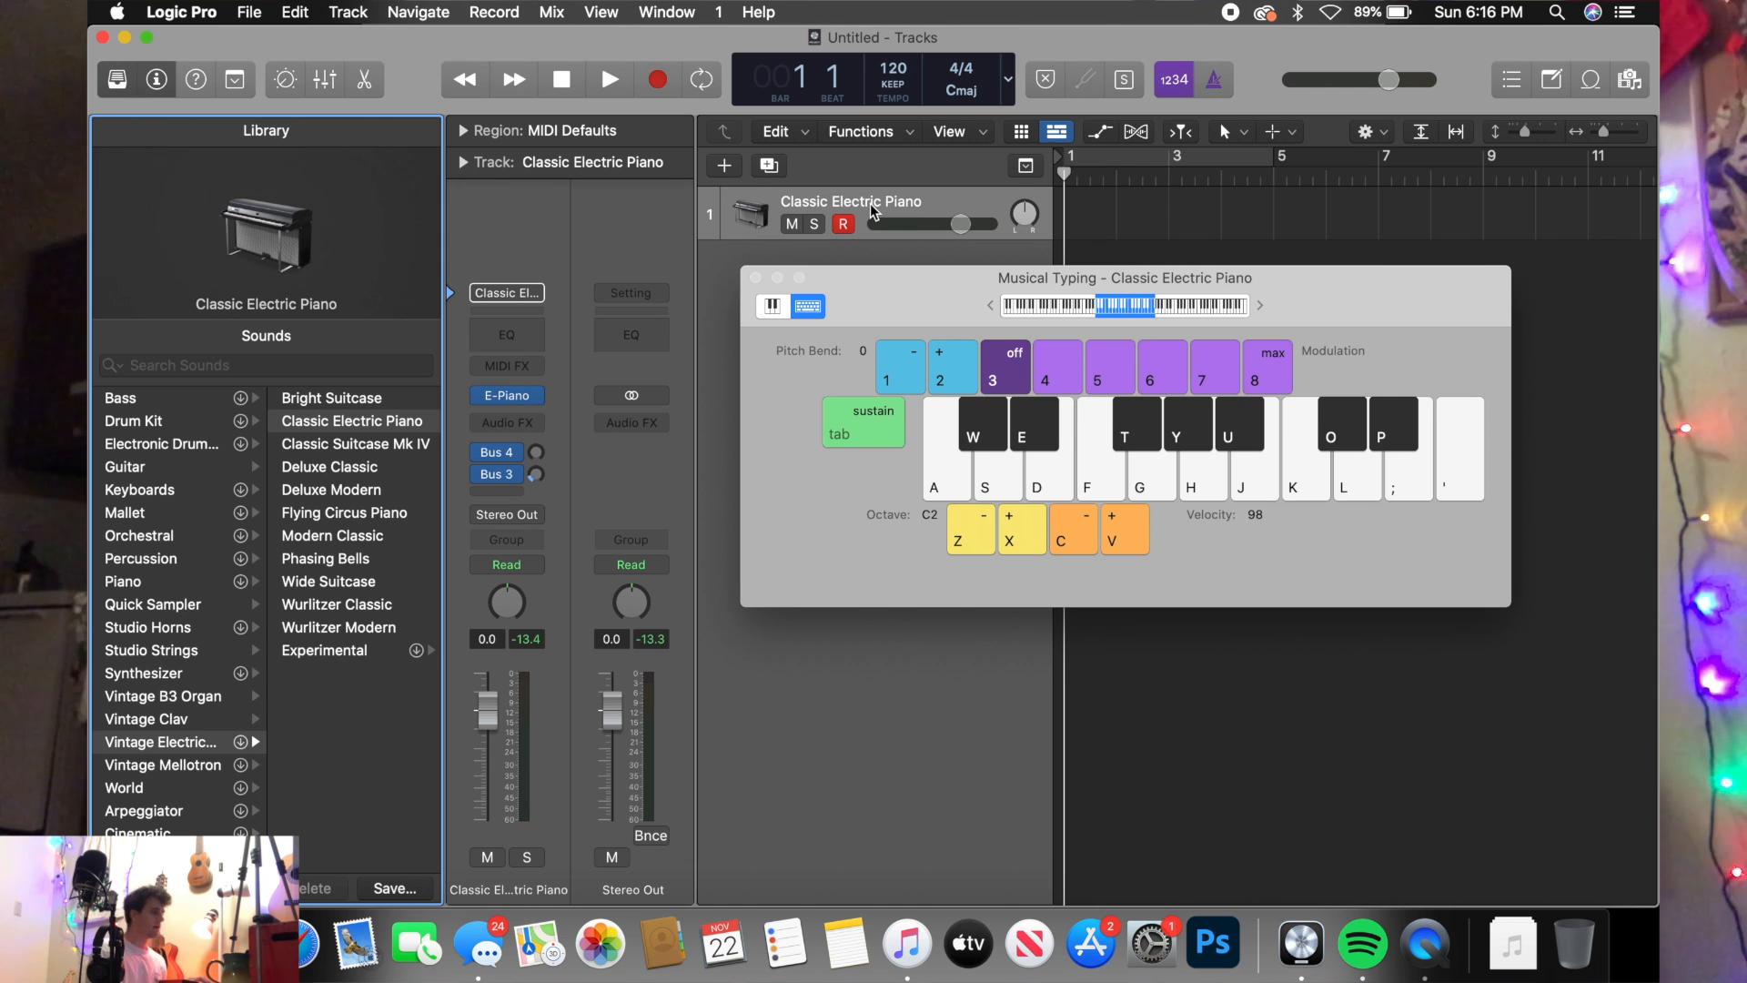
pyautogui.click(755, 277)
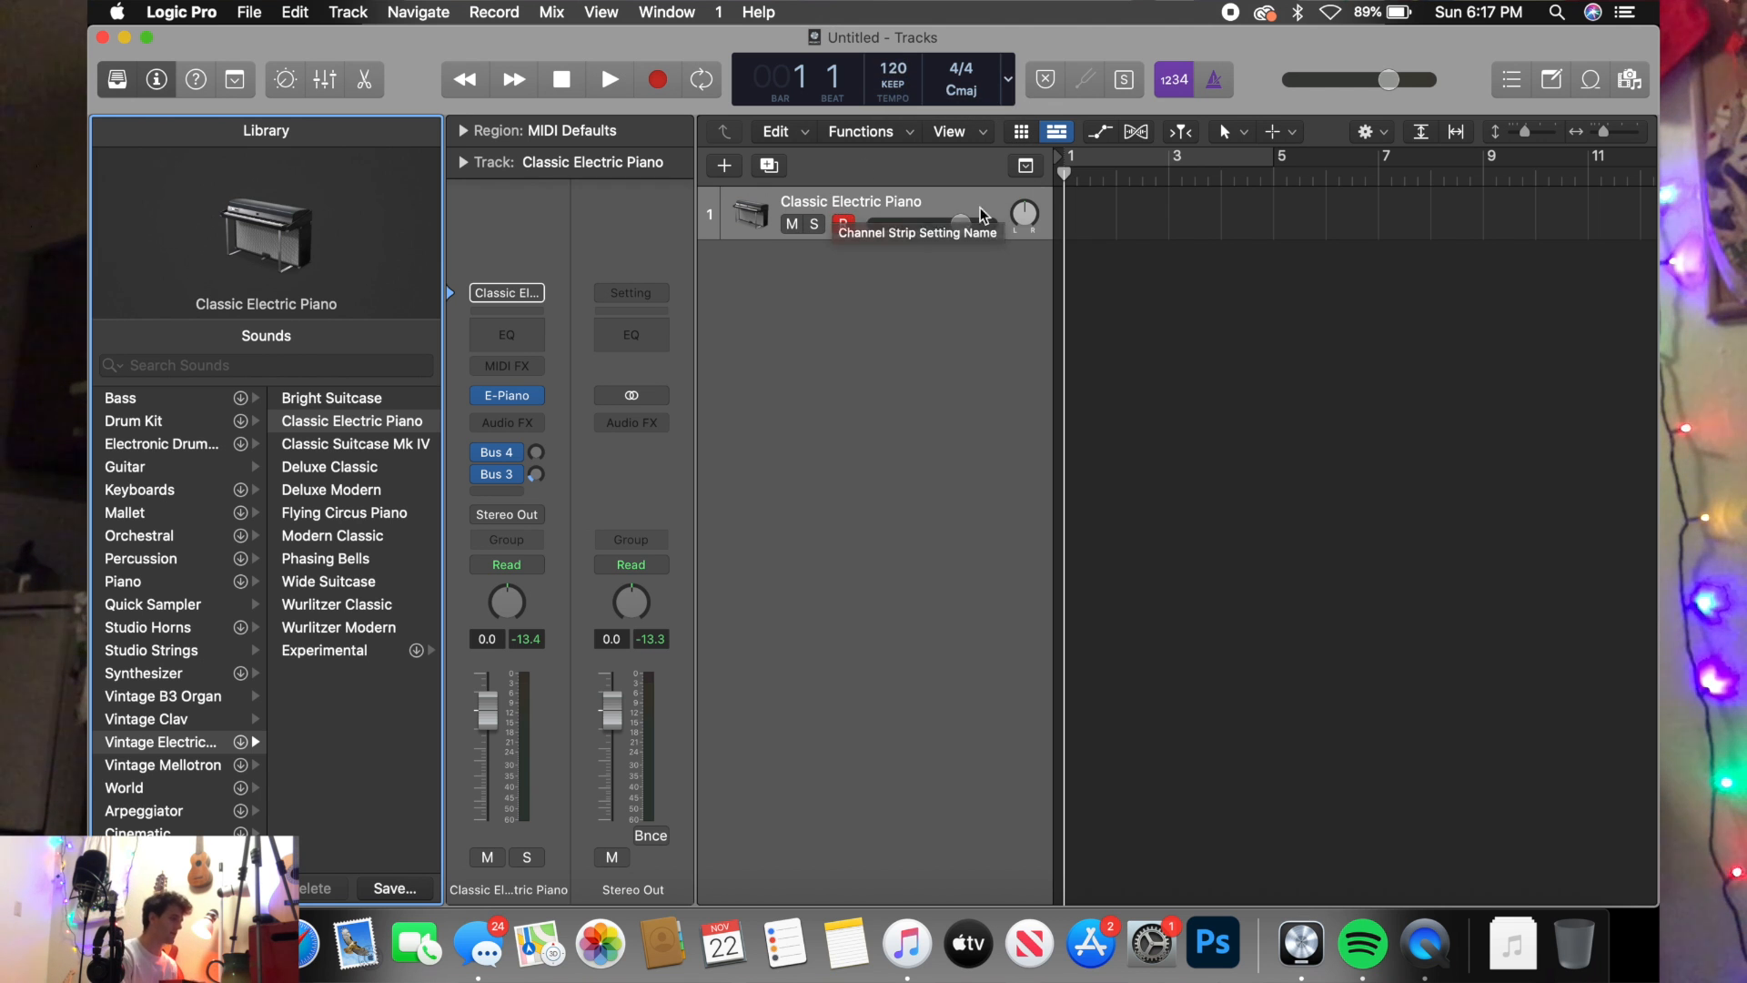
# - Create a MIDI region at bar 1 of the Classic Electric Piano track and extend it to bar 5
pyautogui.rightClick(1084, 215)
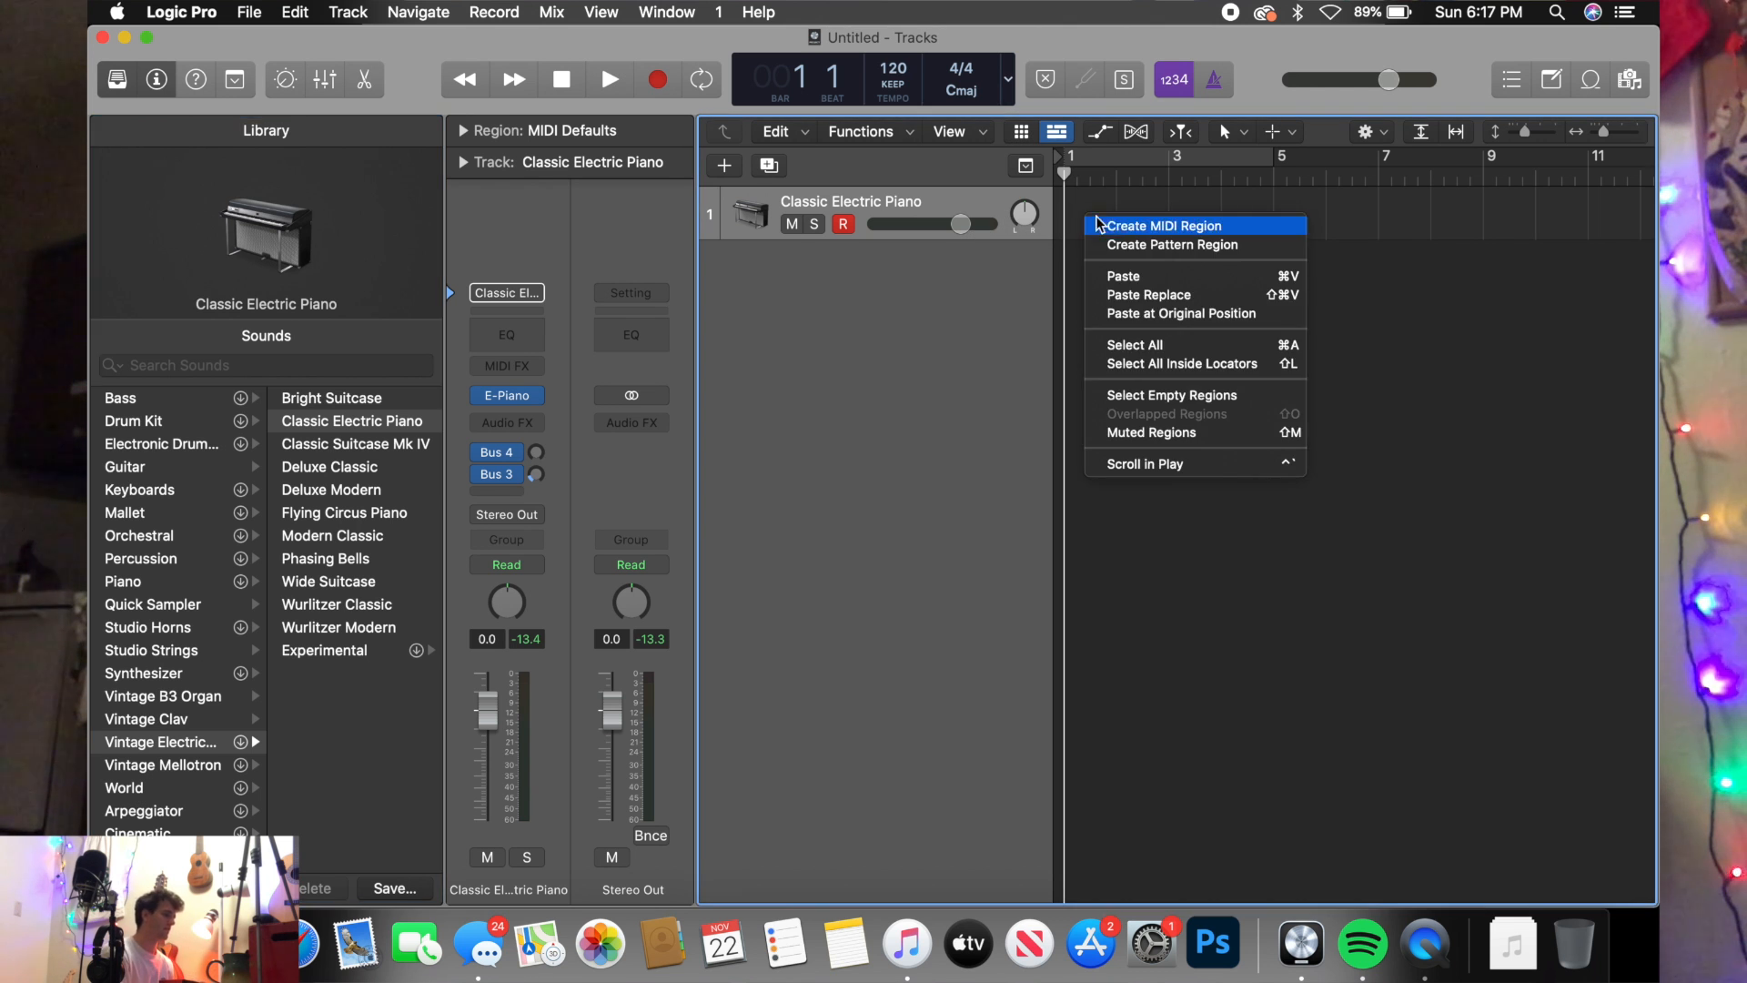
pyautogui.click(1098, 223)
pyautogui.moveTo(1112, 224); pyautogui.dragTo(1272, 224)
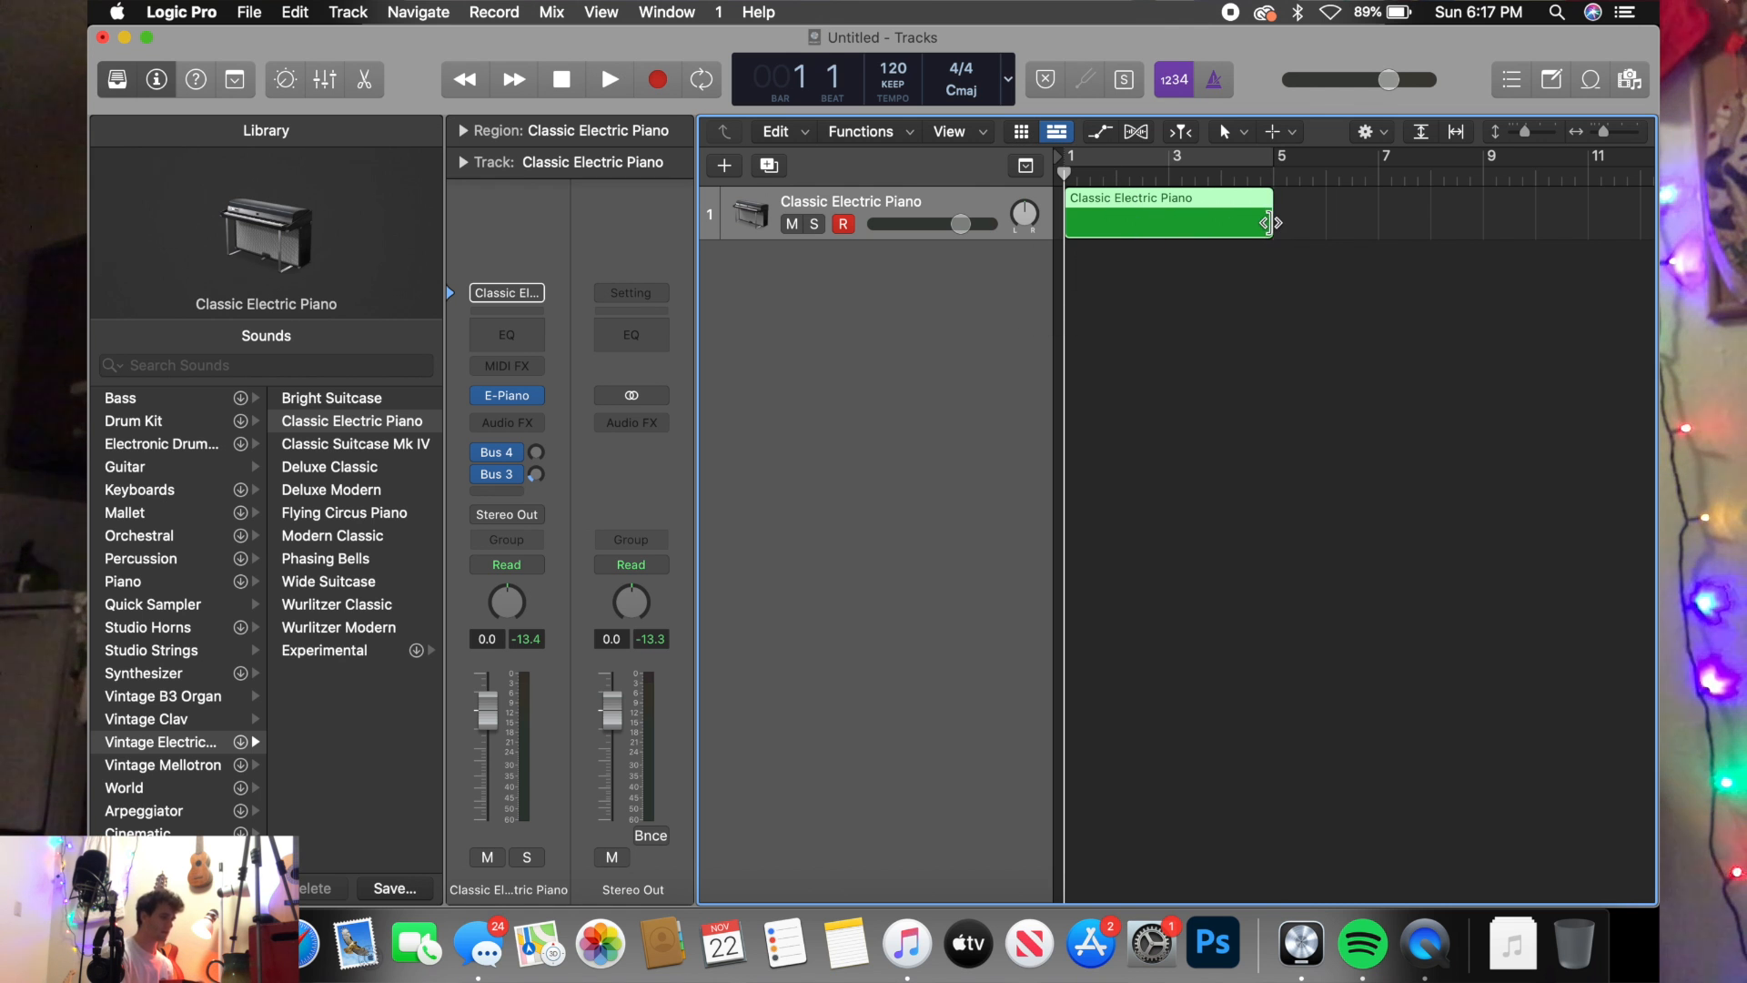
pyautogui.moveTo(1268, 223)
pyautogui.mouseDown()
pyautogui.moveTo(1087, 224)
pyautogui.moveTo(1272, 230)
pyautogui.mouseUp()
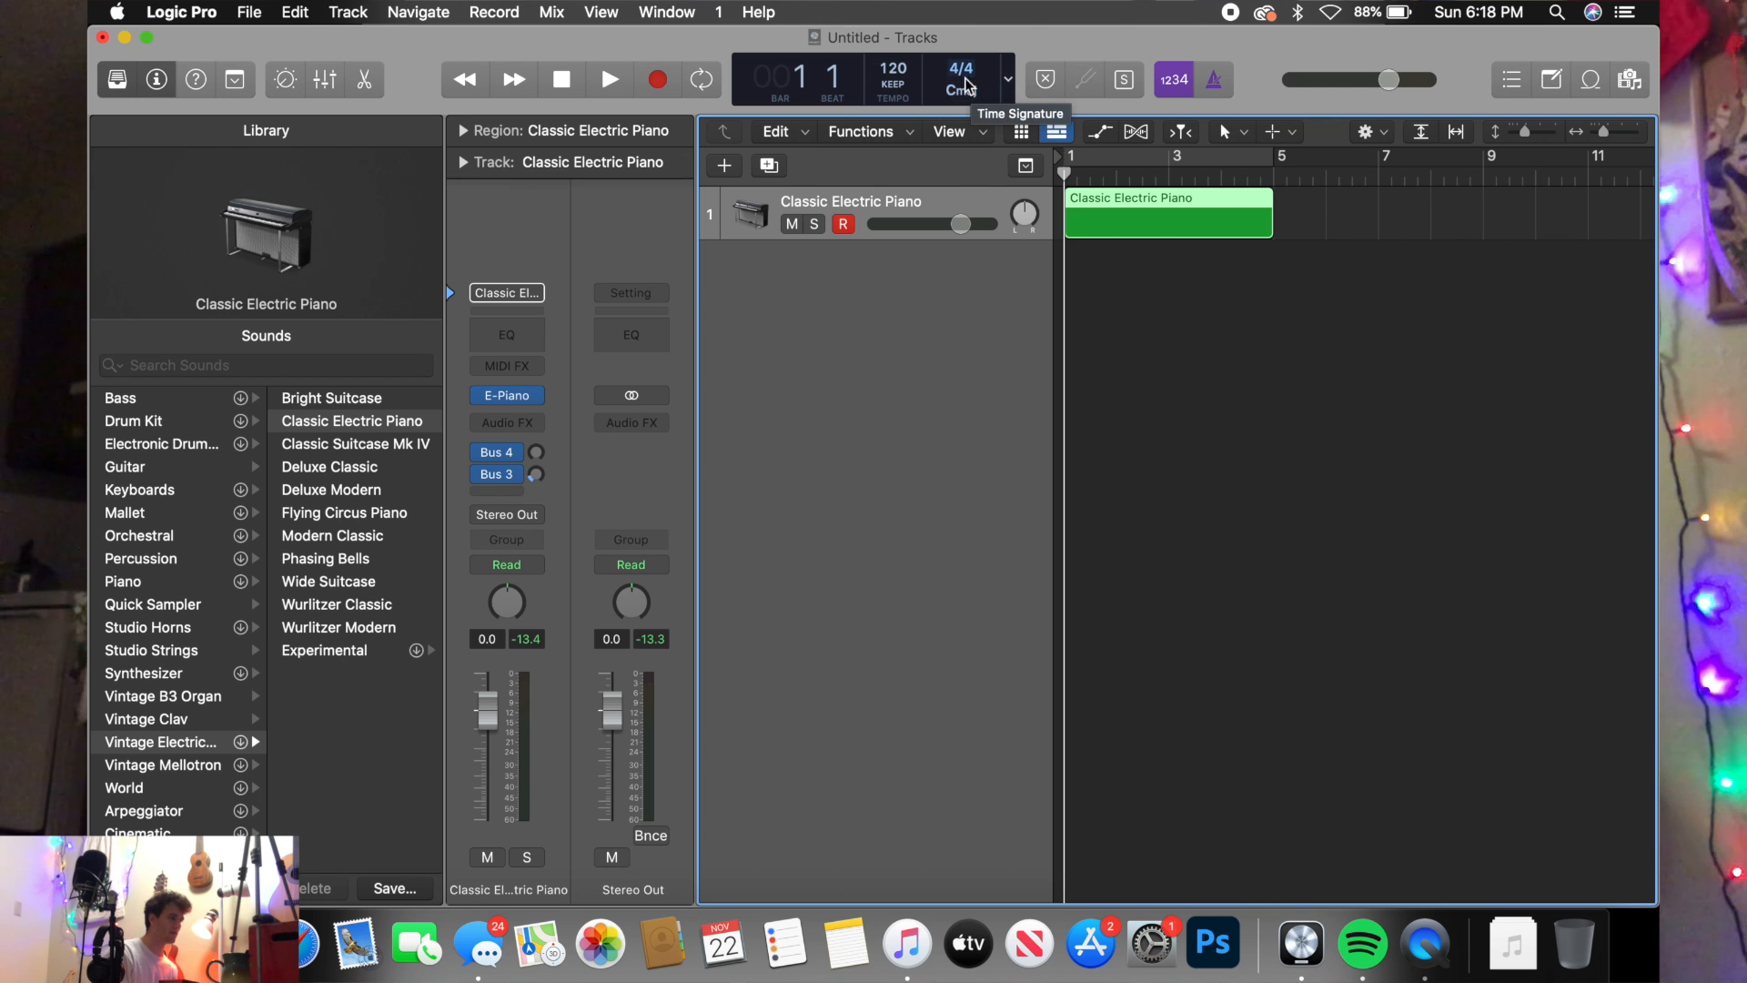
# - Open the MIDI region in an enlarged Piano Roll and set the secondary tool to the Brush Tool
pyautogui.doubleClick(1119, 218)
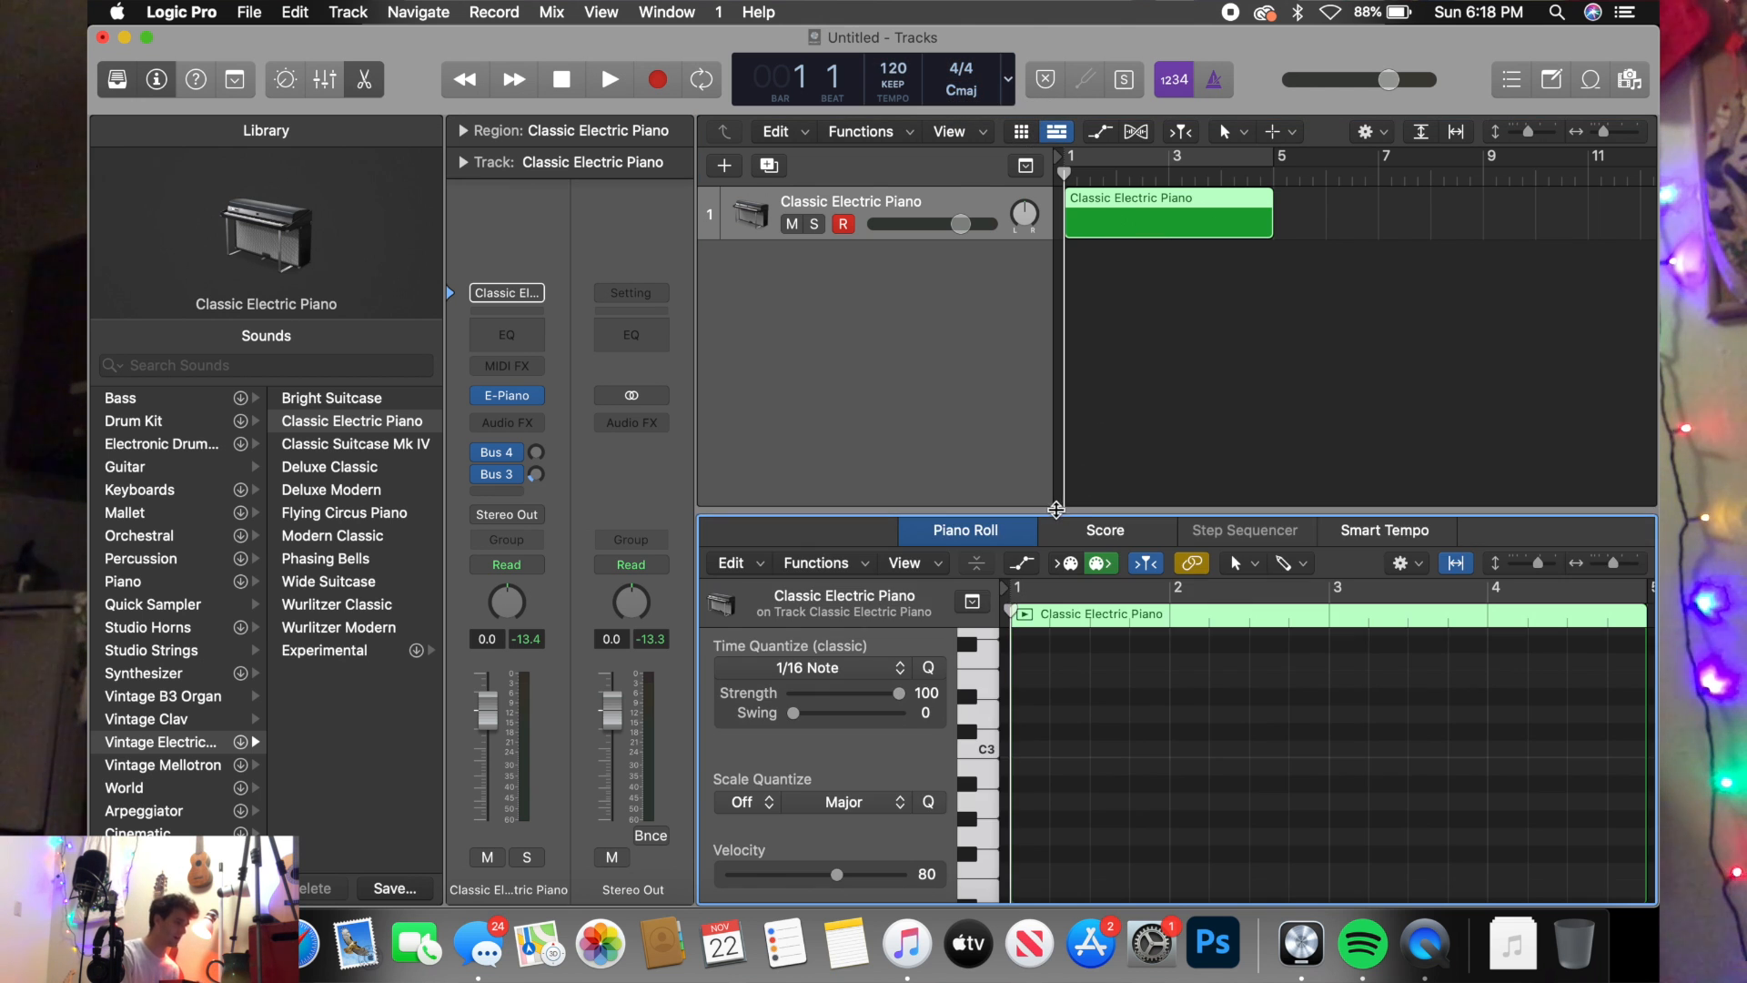
pyautogui.moveTo(1055, 509); pyautogui.dragTo(1038, 295)
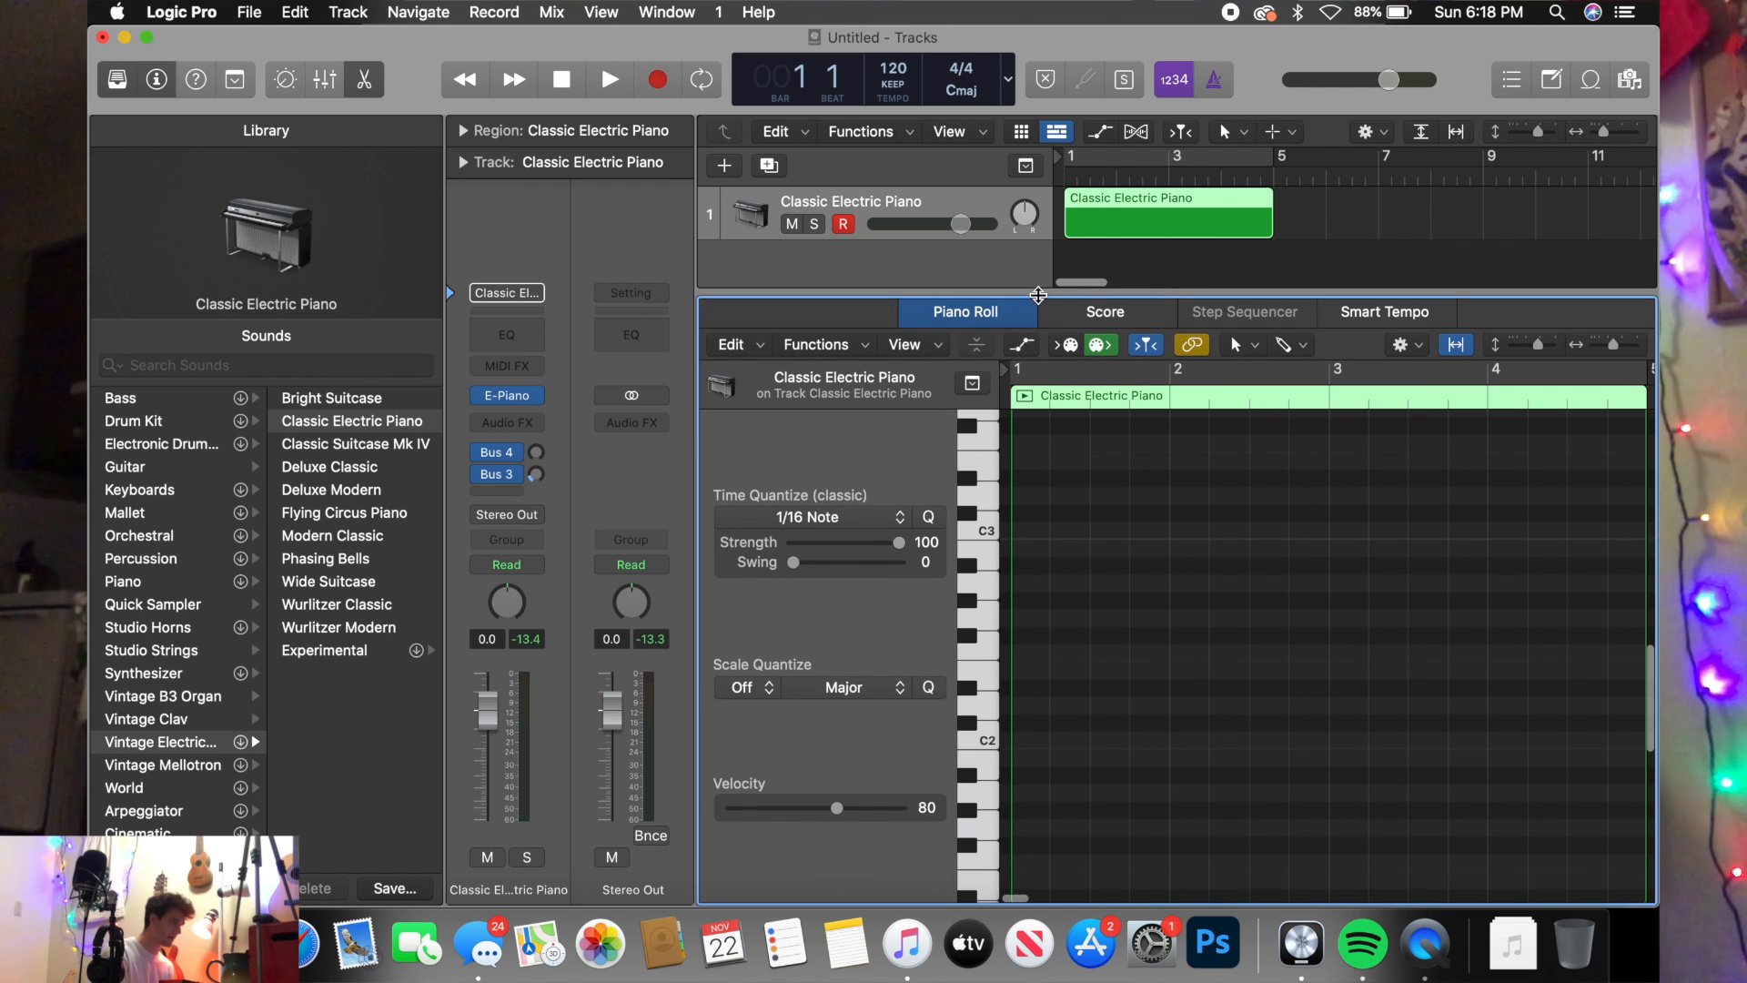
pyautogui.scroll(2, 1144, 582)
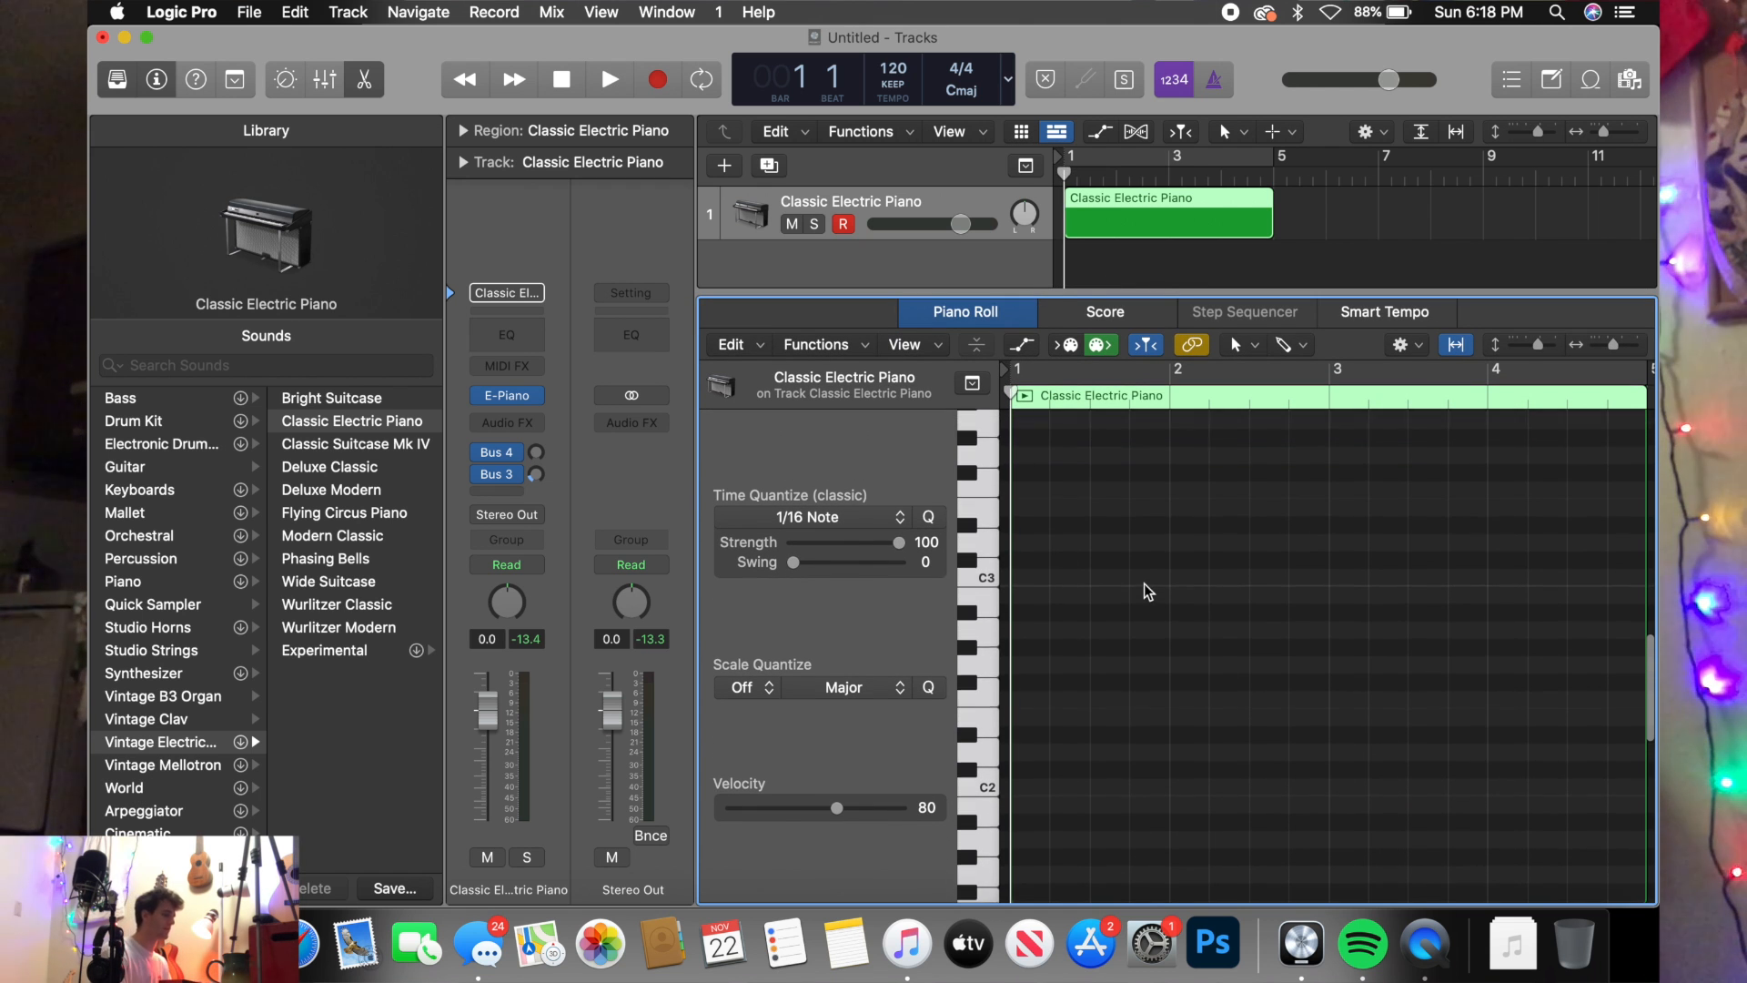
pyautogui.scroll(-3, 1145, 584)
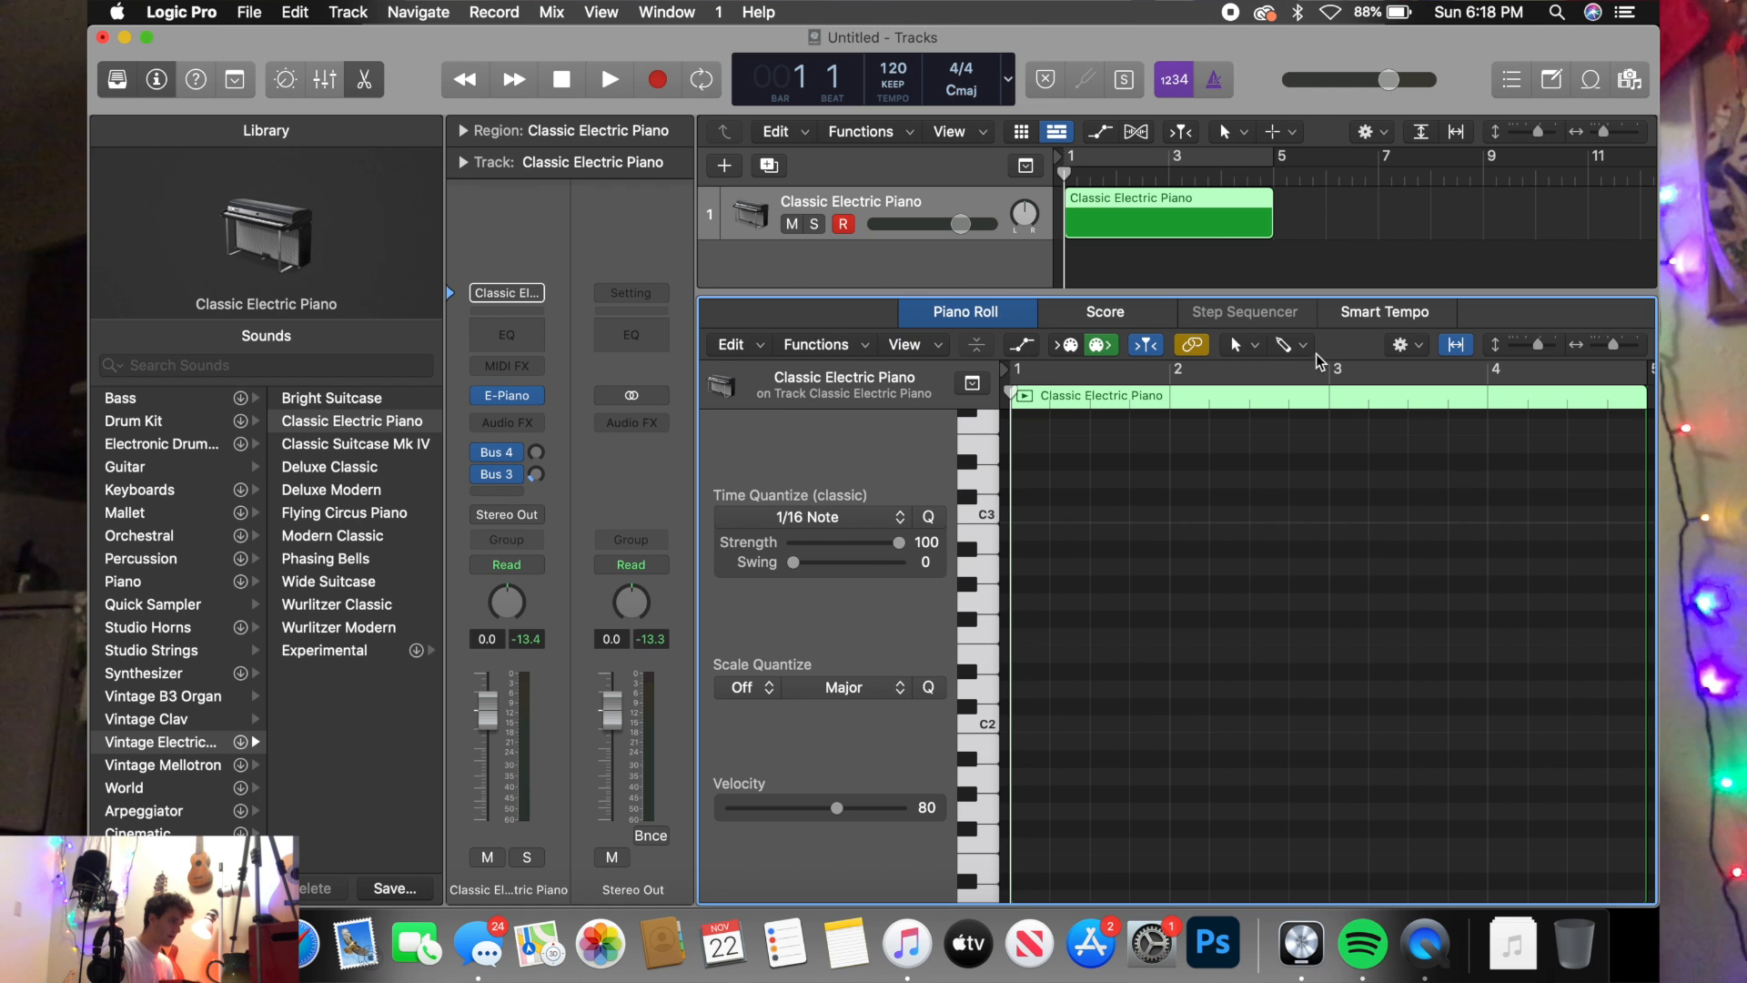
pyautogui.click(1304, 347)
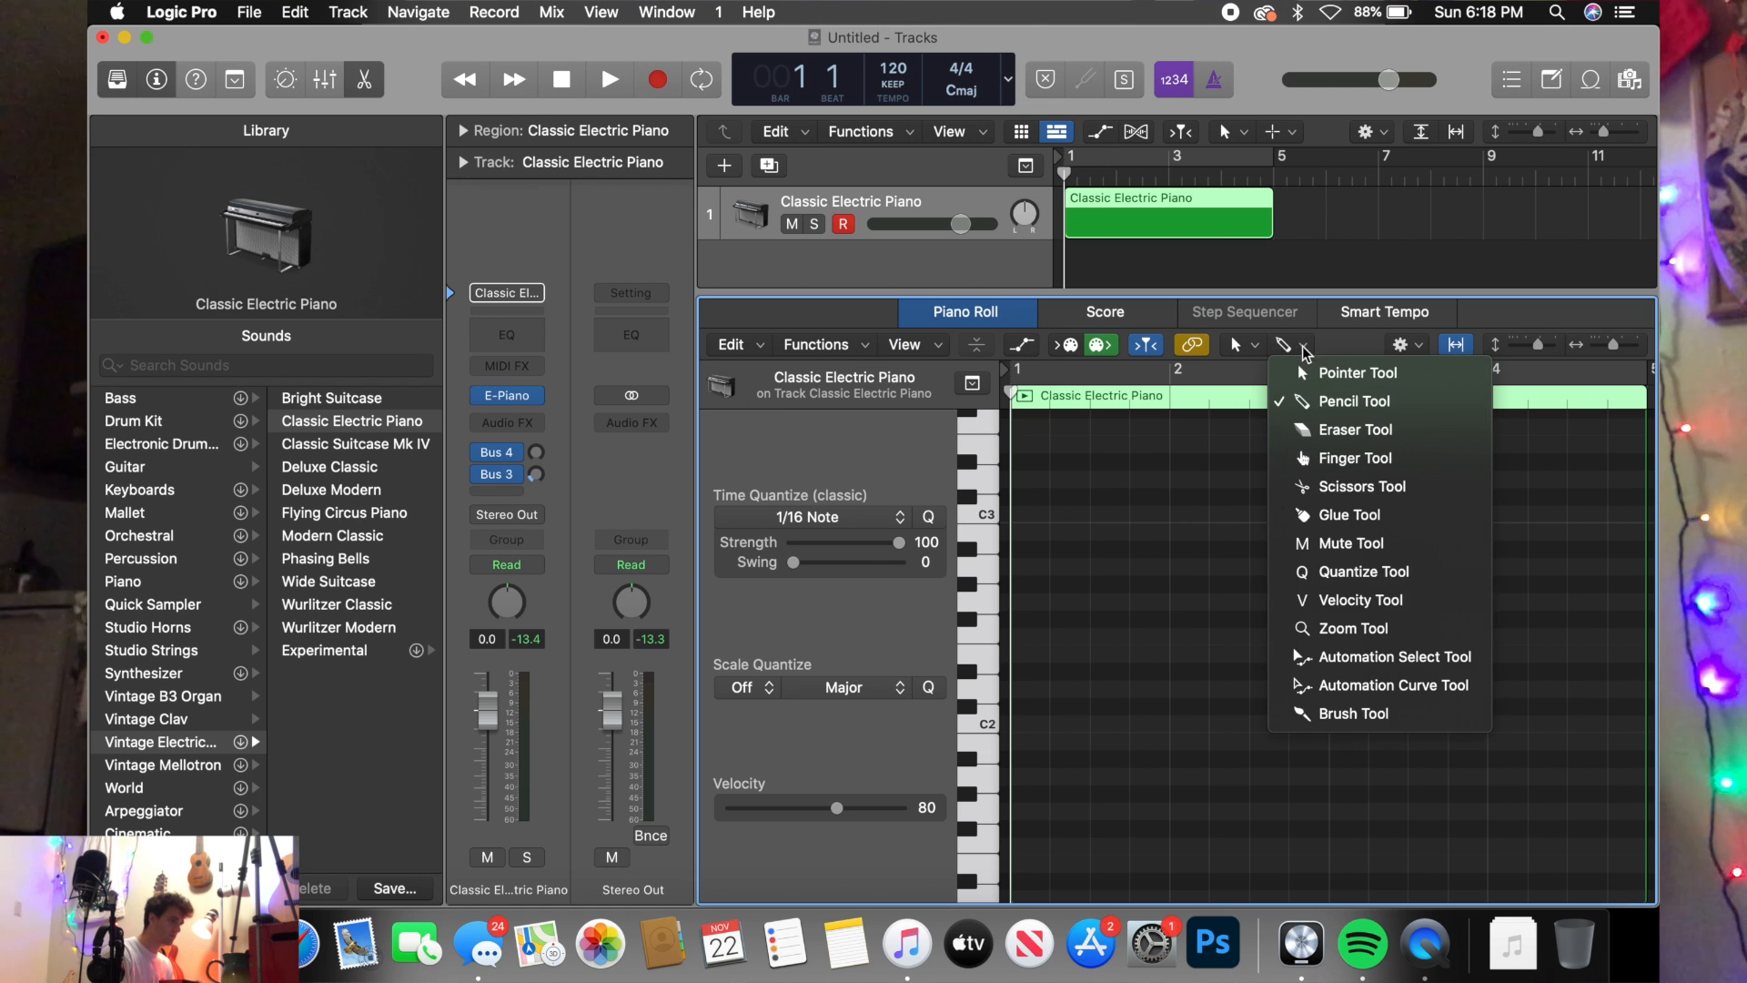
pyautogui.click(1366, 717)
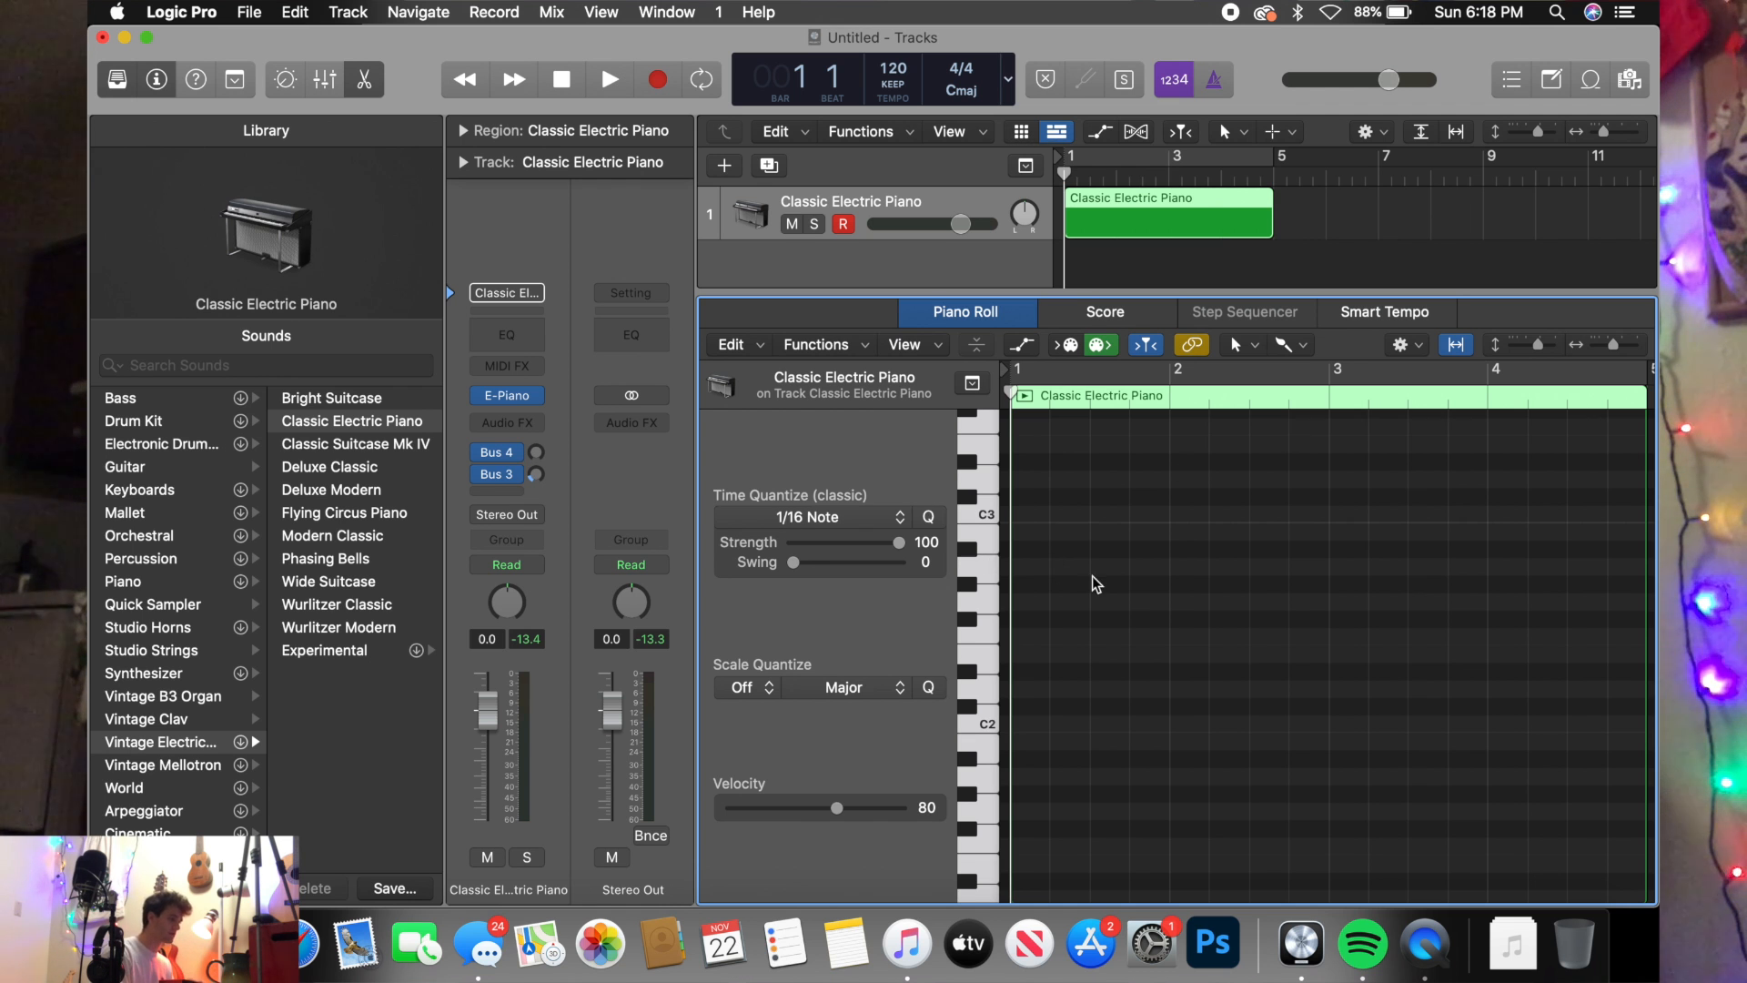
# - Set the Piano Roll's Time Quantize value to 1/1 Note
pyautogui.scroll(2, 1092, 575)
pyautogui.scroll(2, 1092, 576)
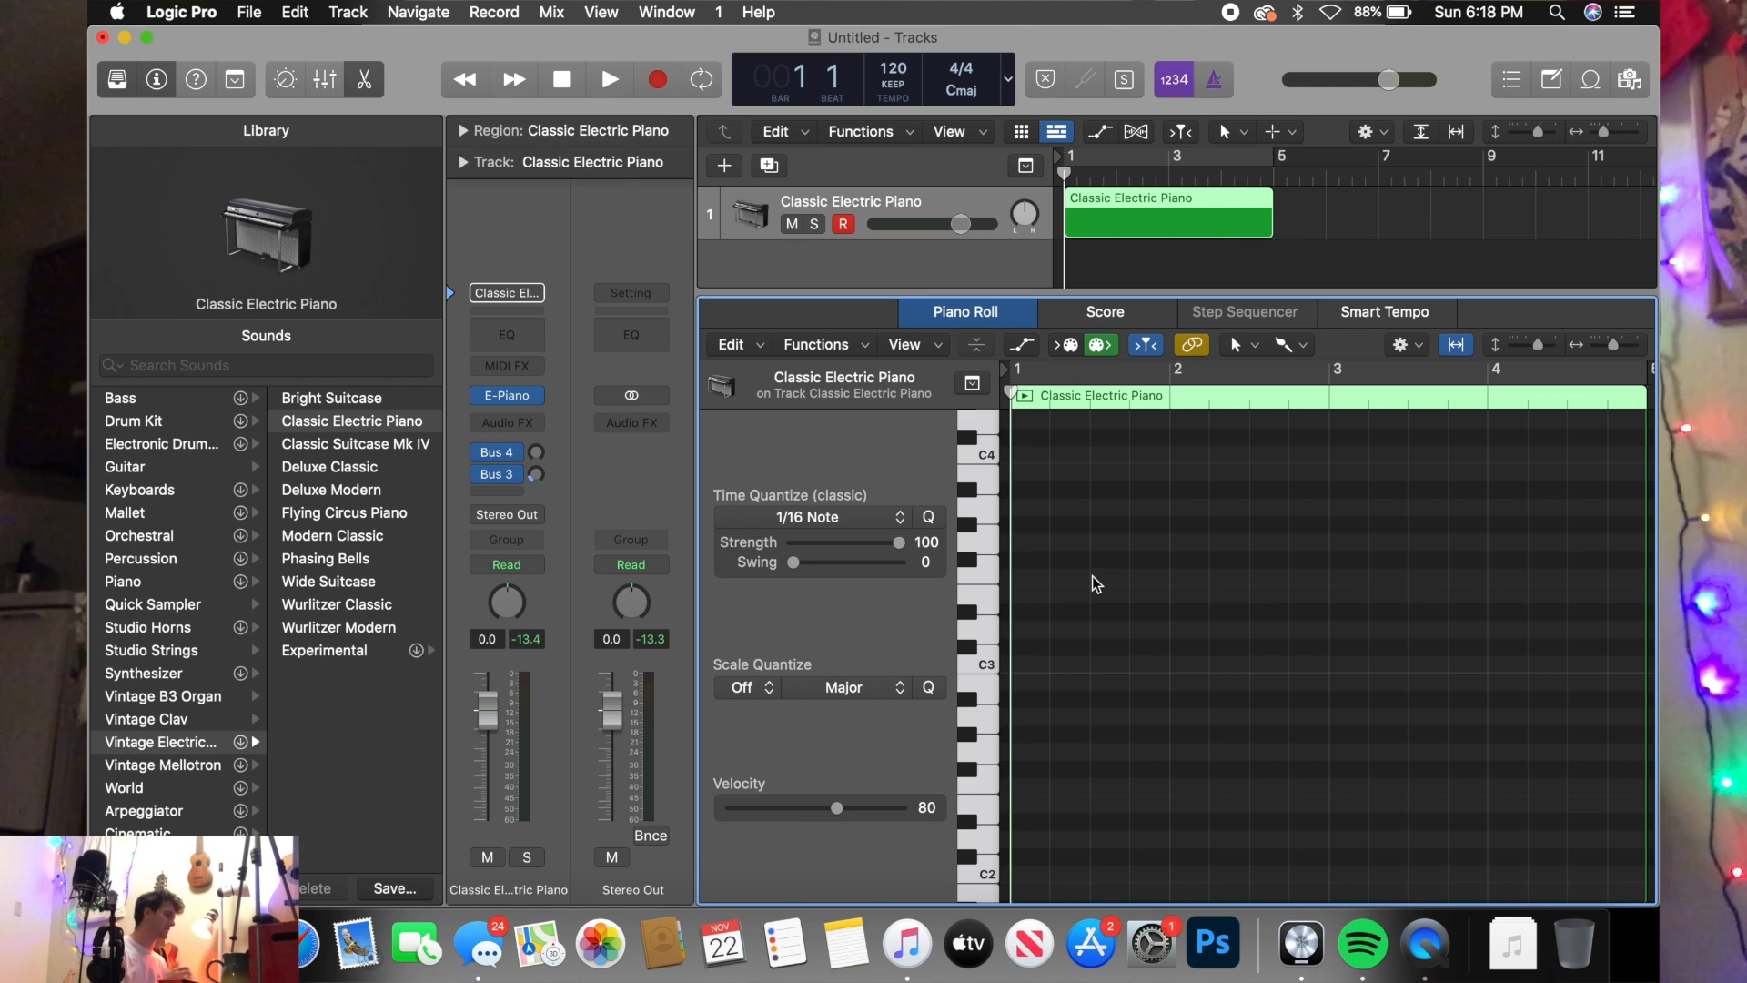
pyautogui.click(816, 517)
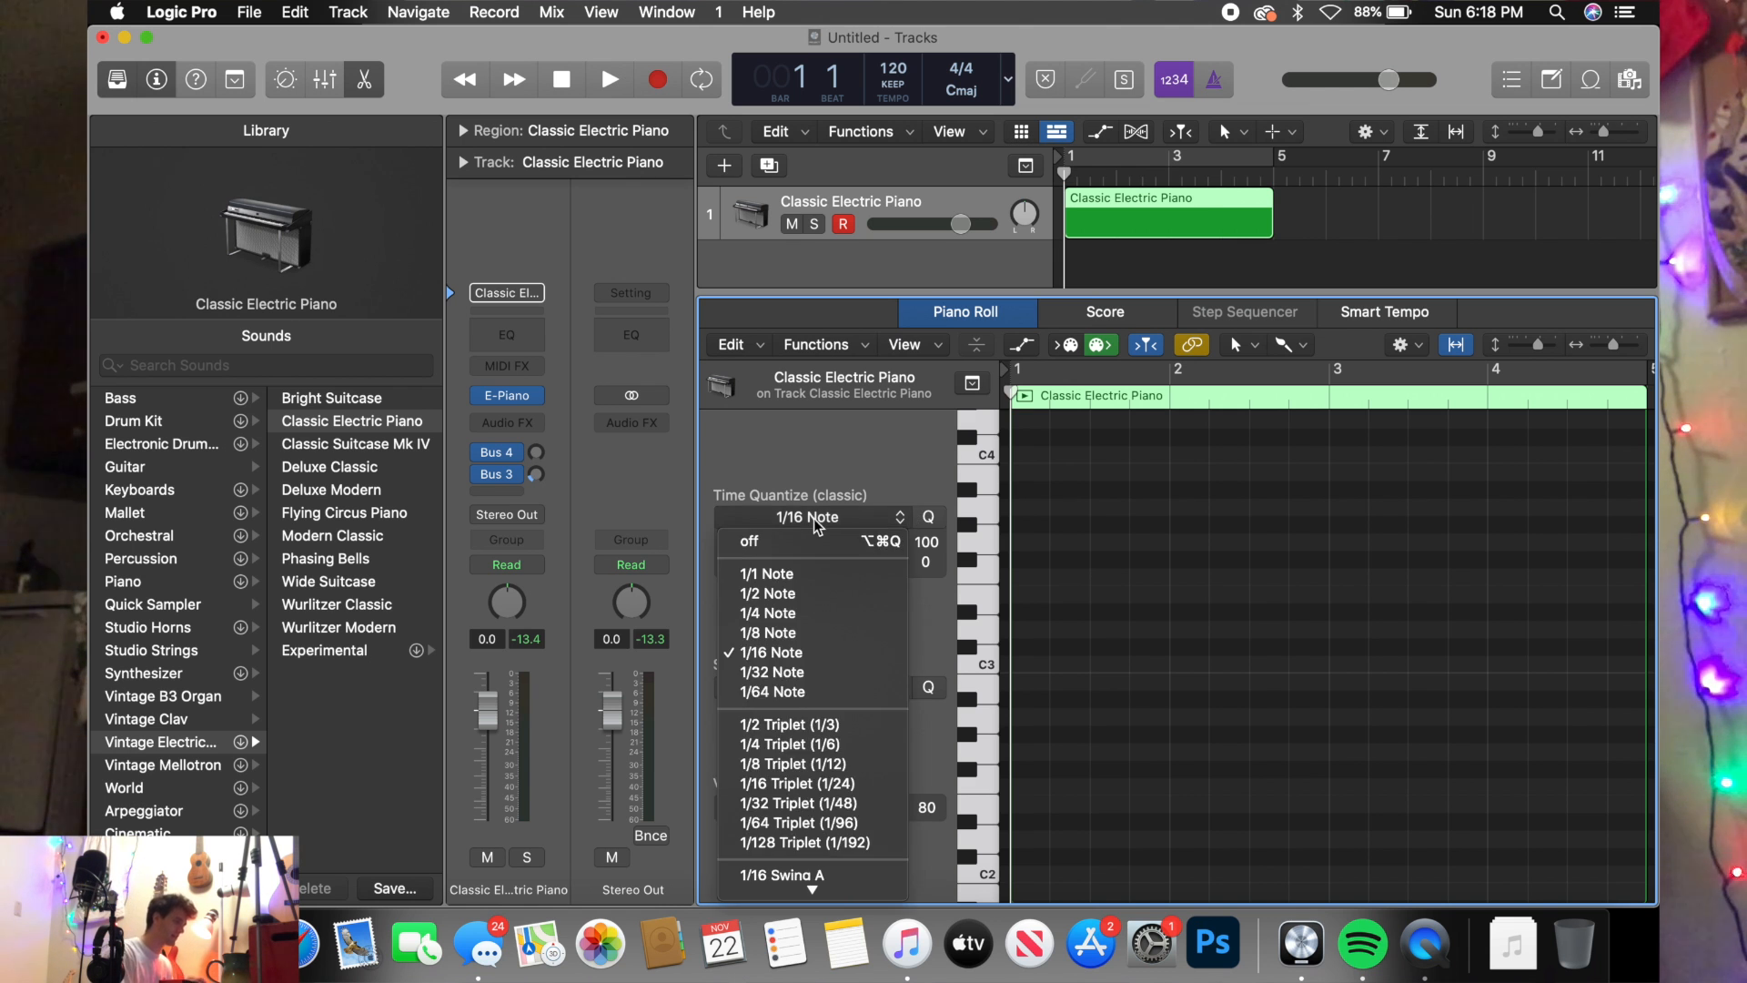
pyautogui.click(776, 575)
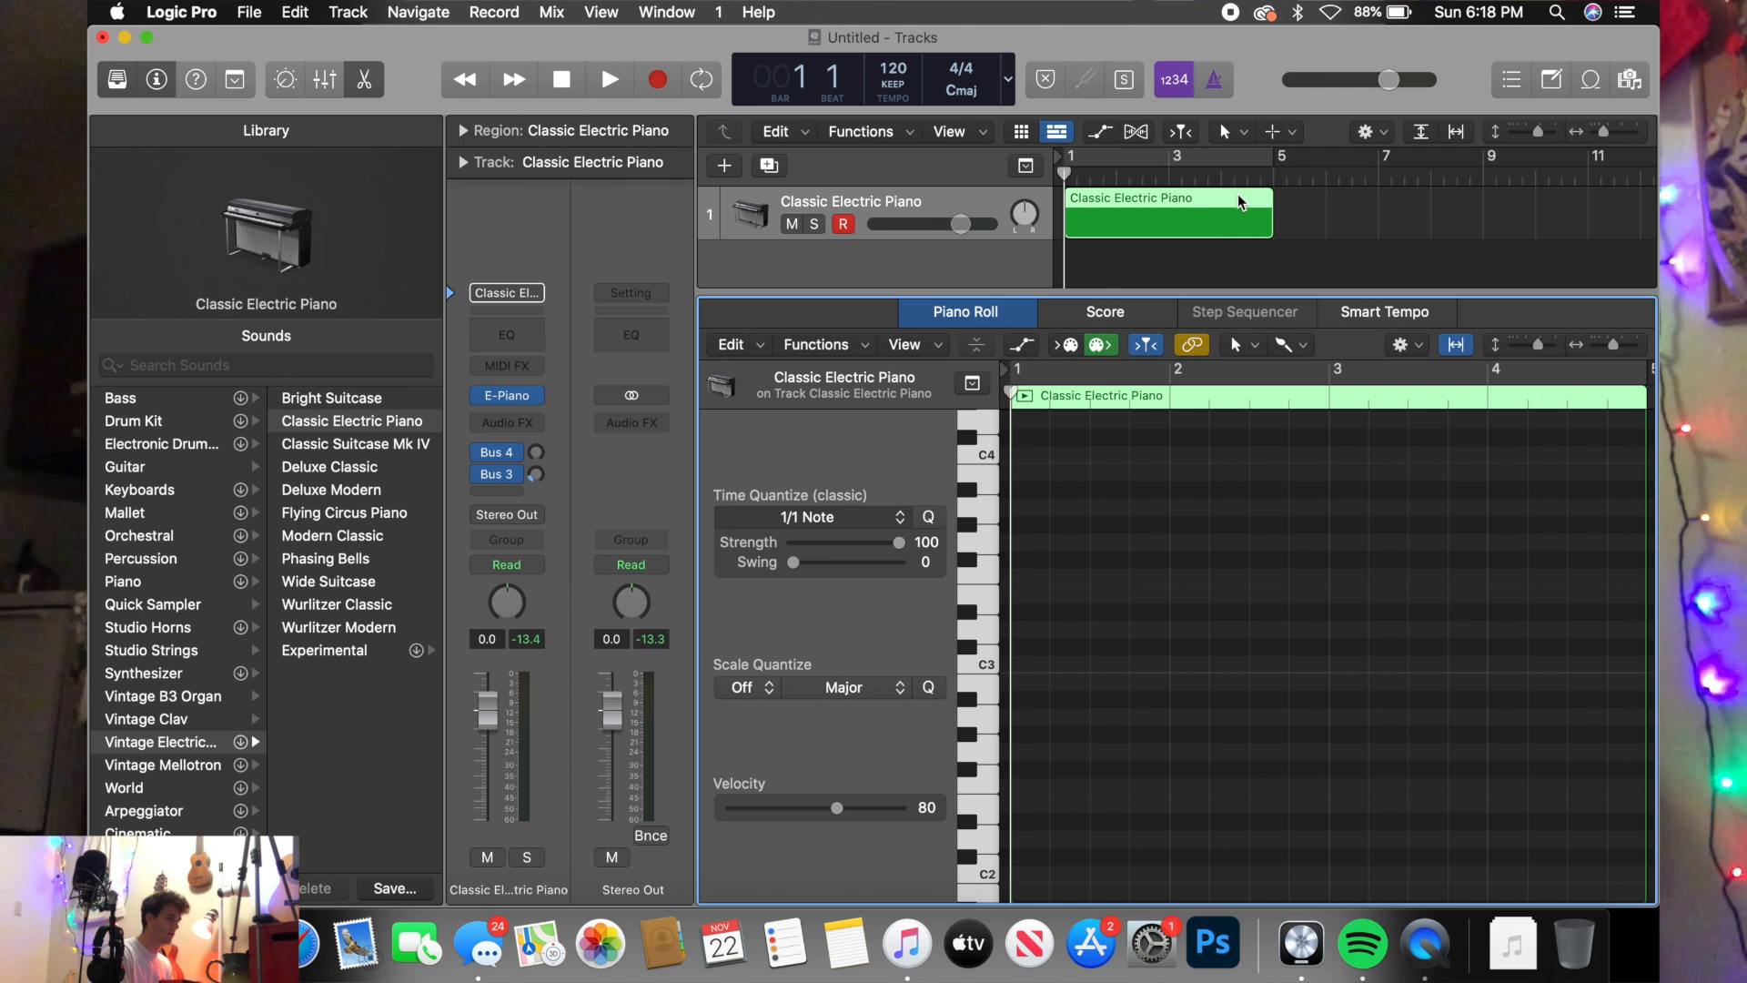
# - Set the Piano Roll's Scale Quantize to C Major
pyautogui.scroll(5, 1238, 197)
pyautogui.scroll(-3, 1238, 197)
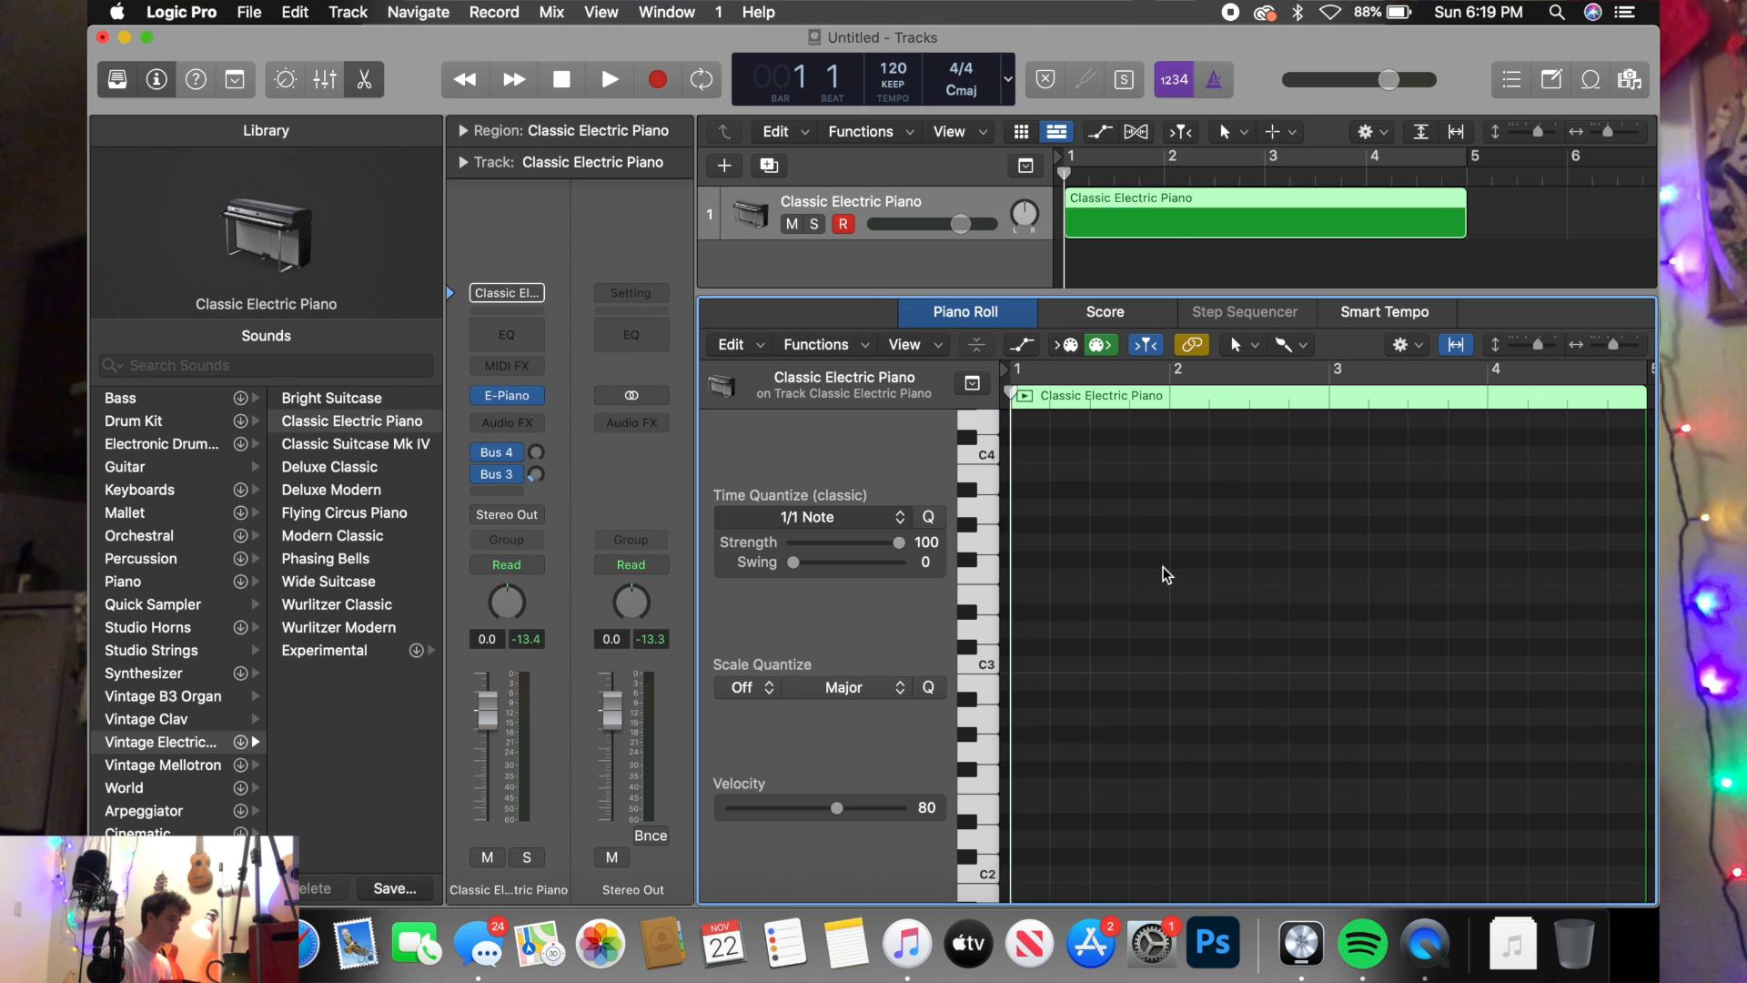
pyautogui.scroll(3, 1167, 575)
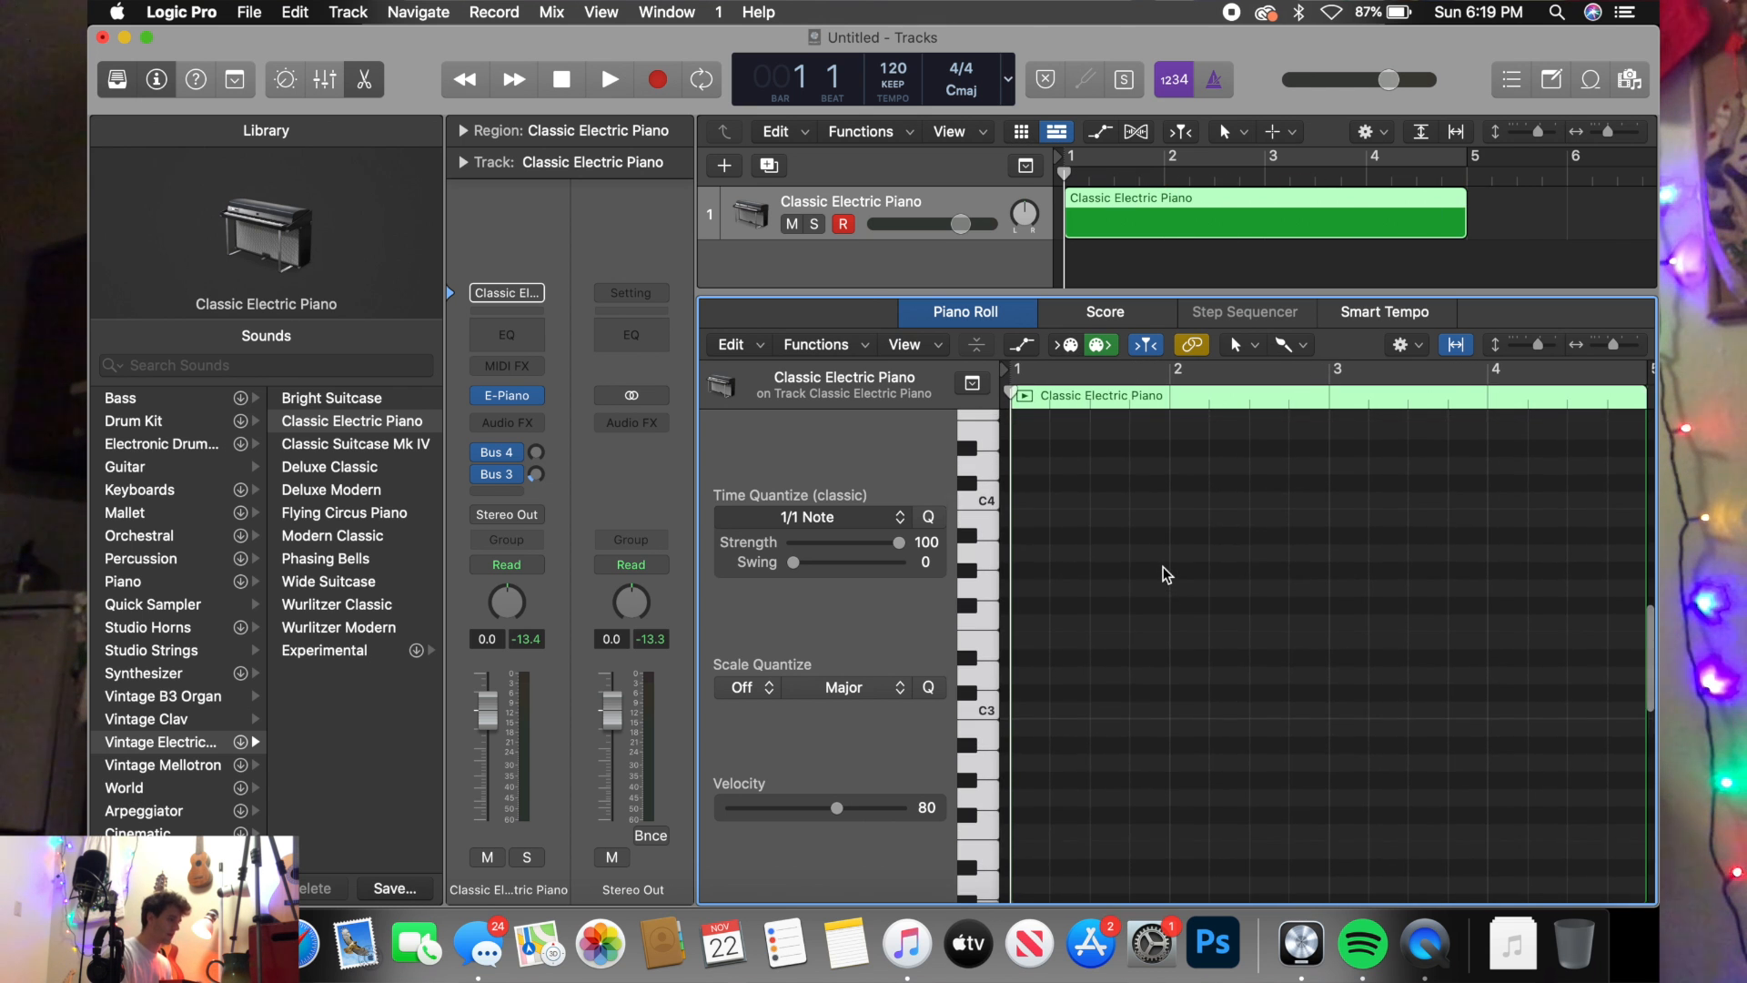
pyautogui.scroll(-2, 1167, 575)
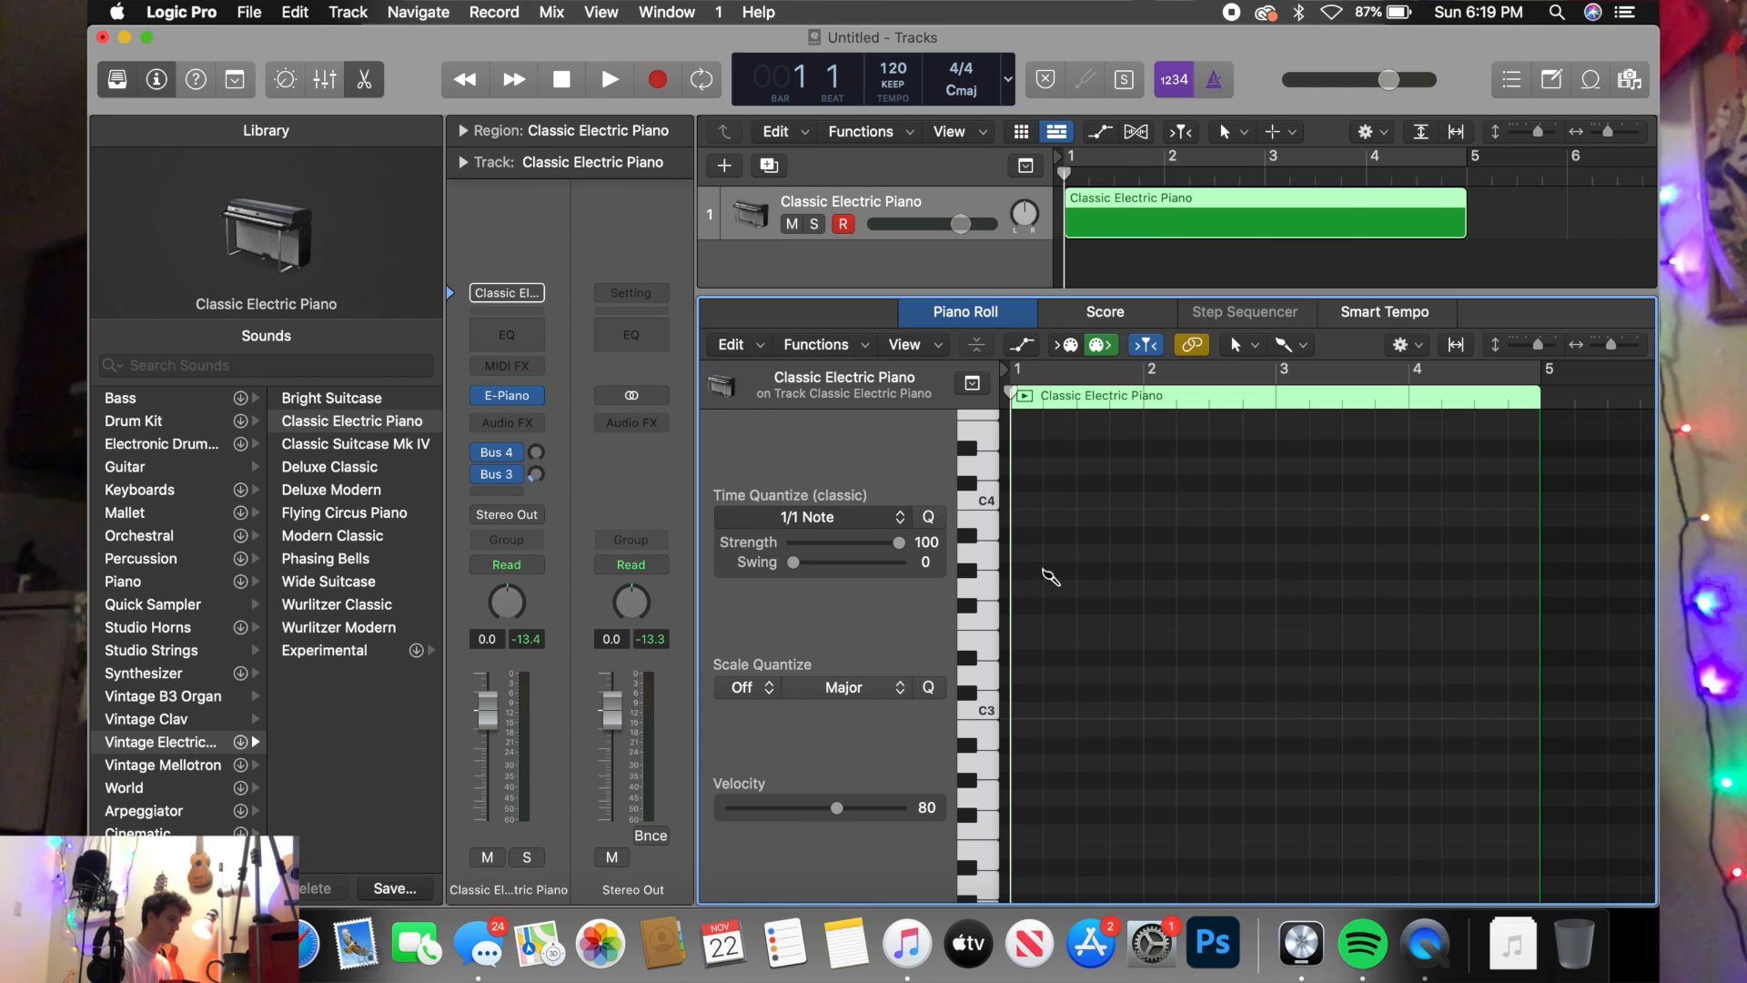
pyautogui.click(754, 689)
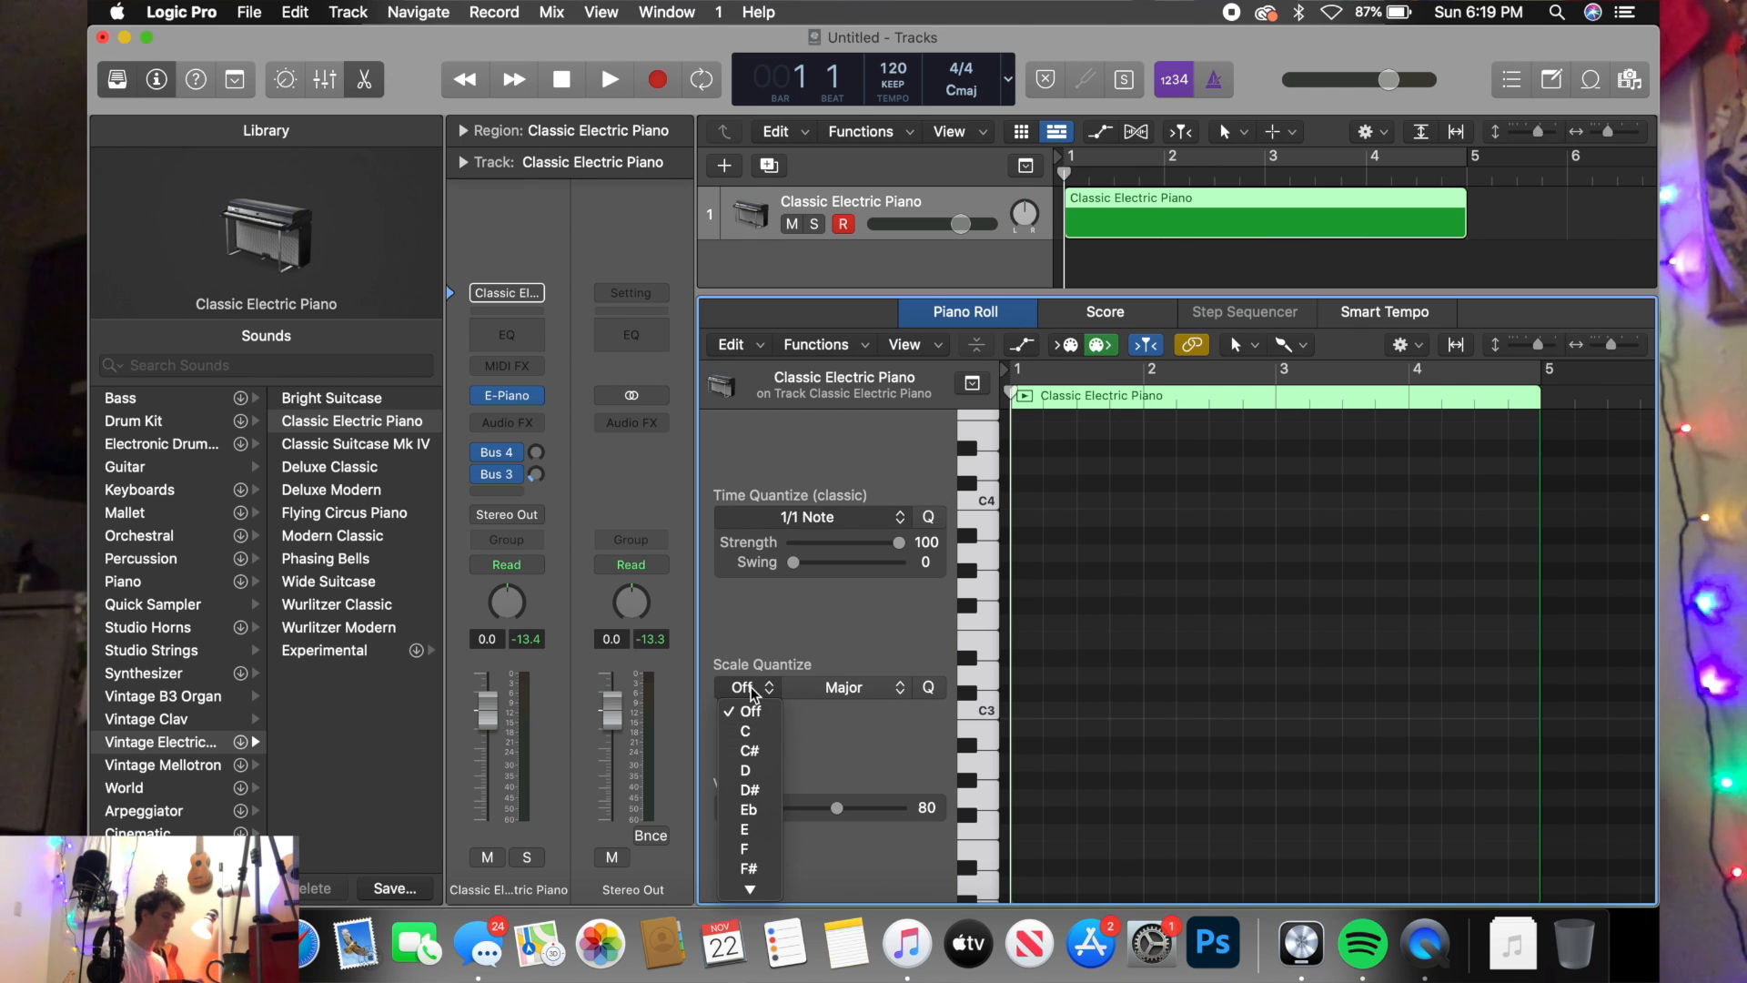
pyautogui.click(751, 731)
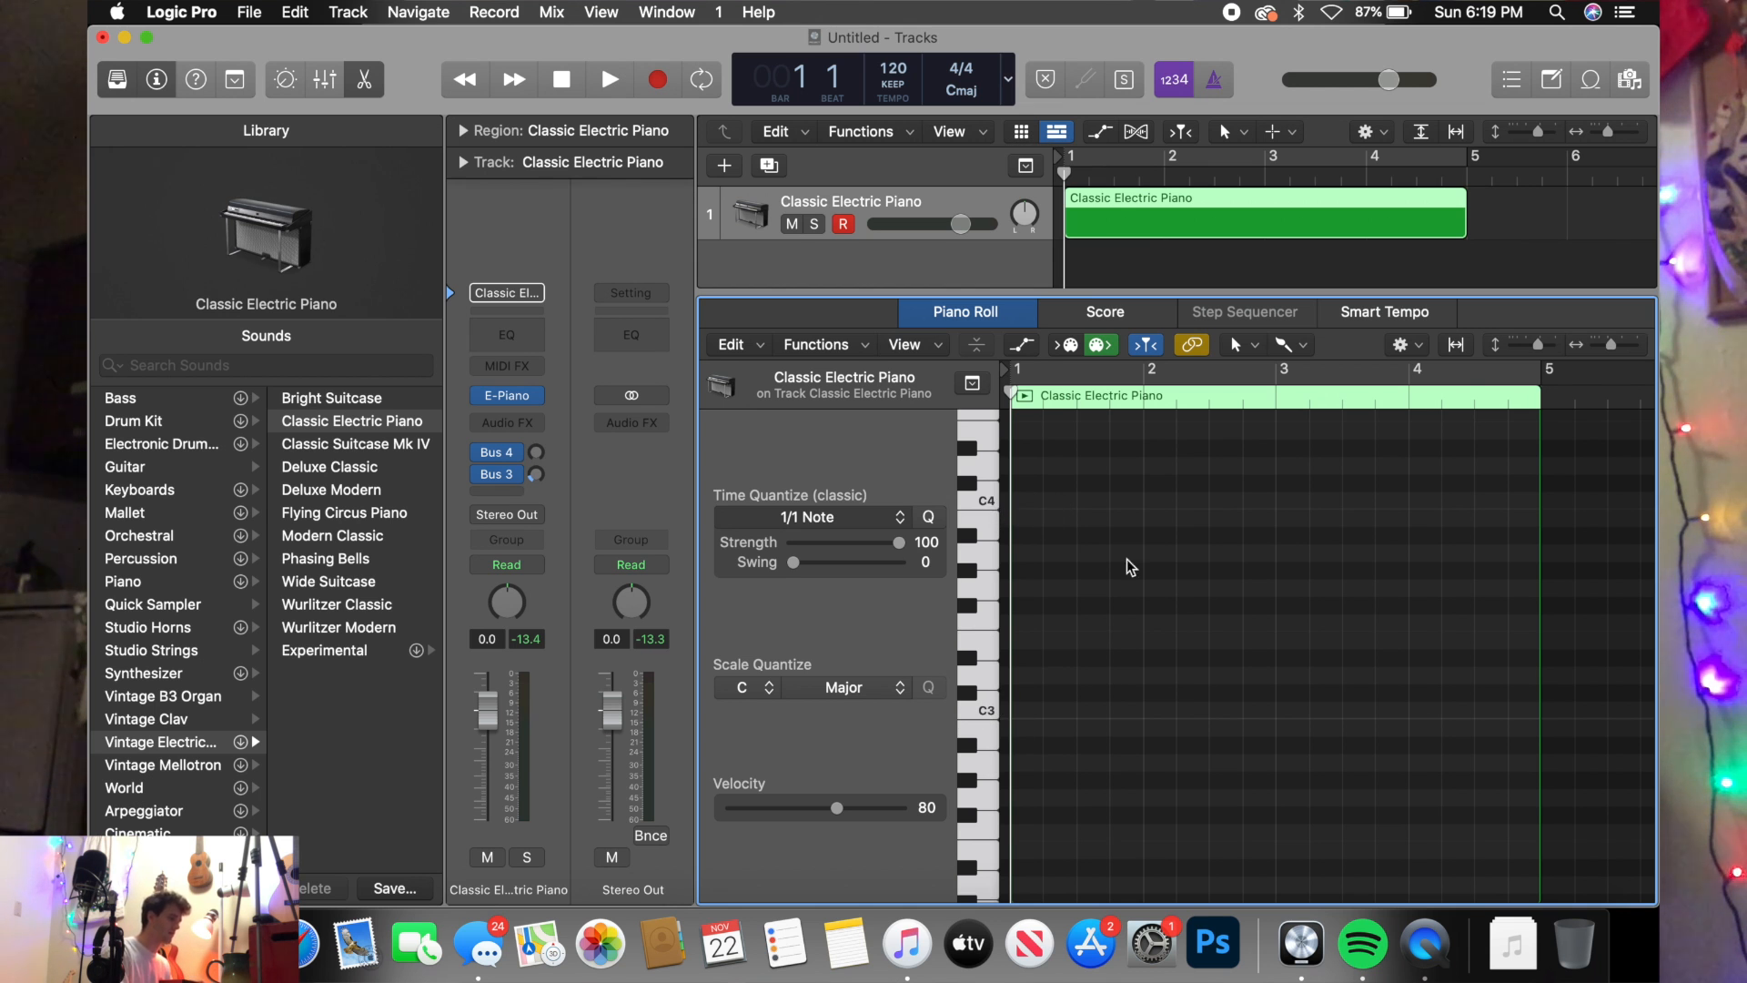
# - Paint a three-note chord of whole-bar notes C4, G3 and D3 in bar 1 of the piano region
pyautogui.click(1040, 500)
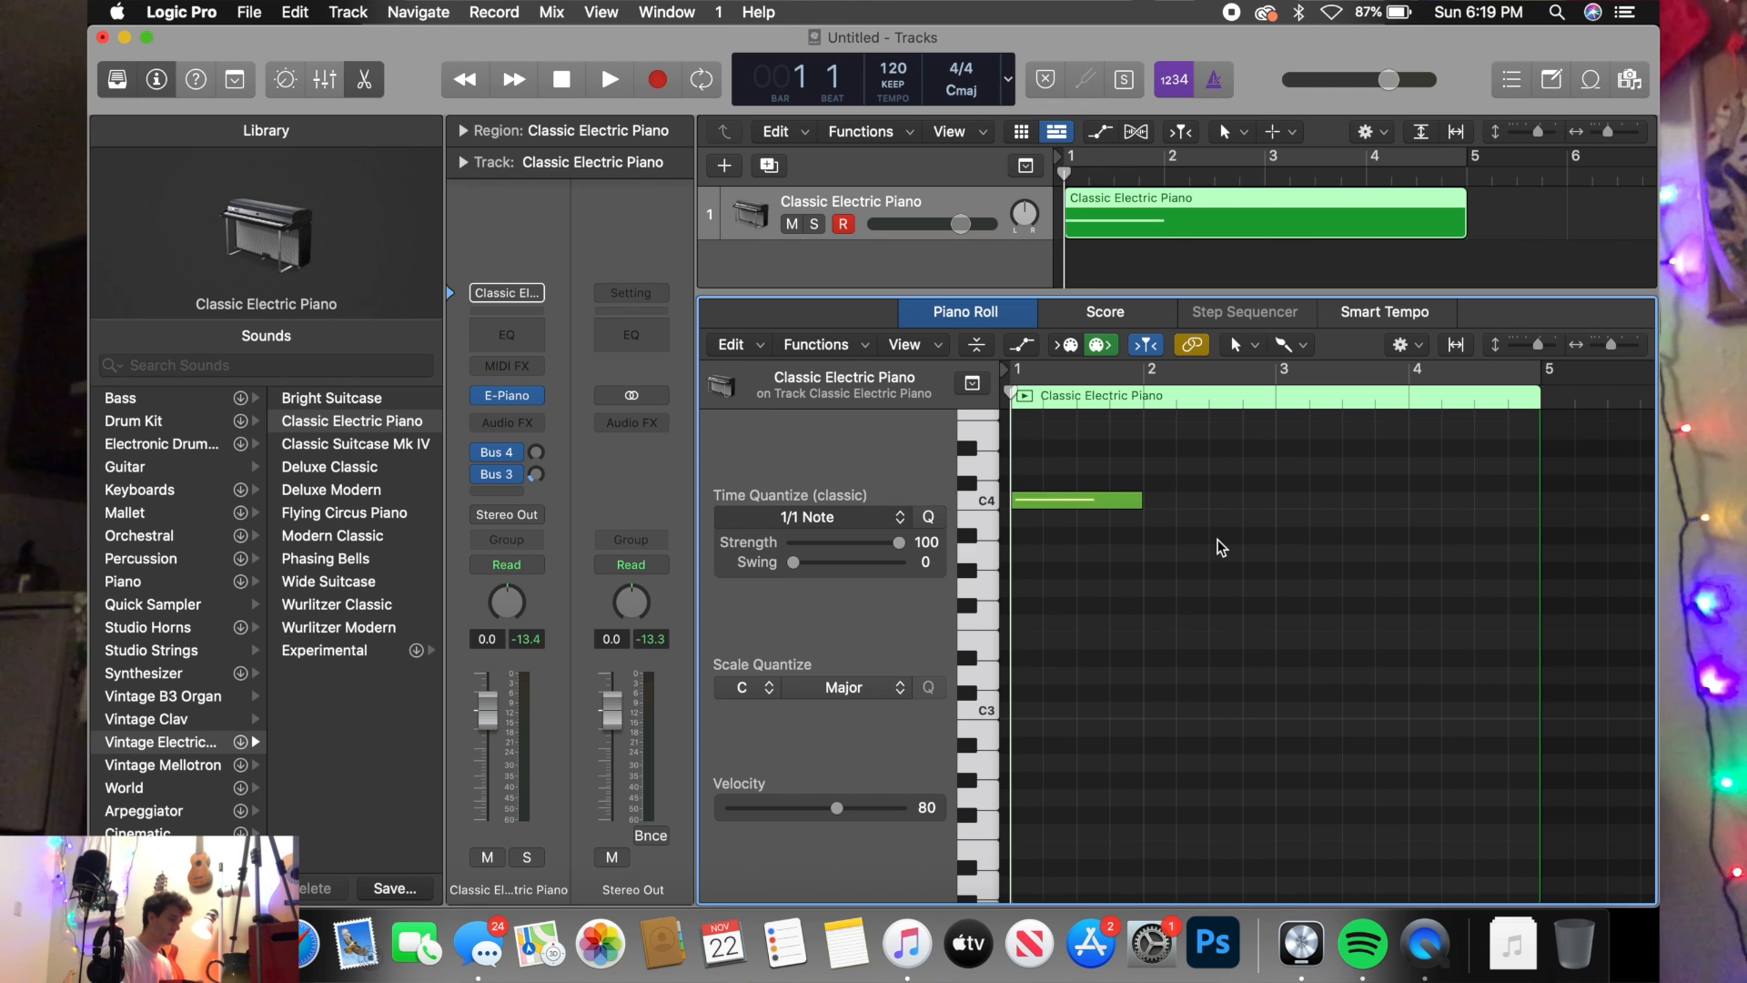
pyautogui.click(1060, 587)
pyautogui.click(1054, 677)
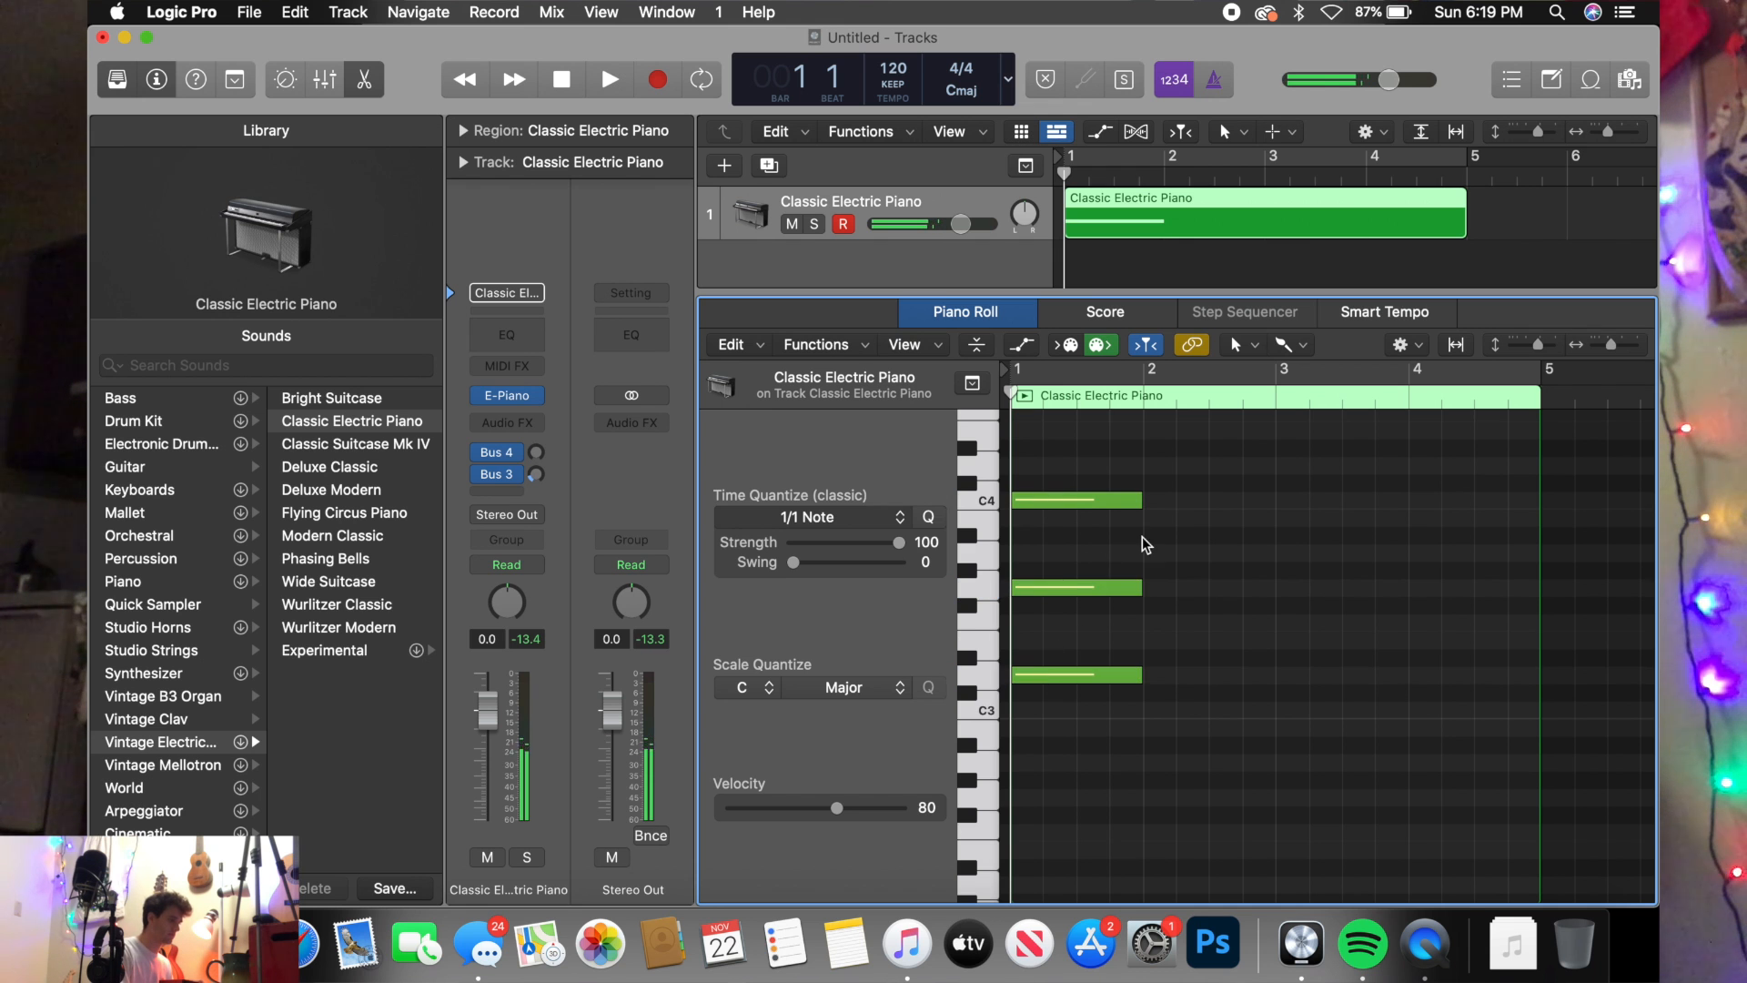
# - Paint a chord of whole-bar notes D4, G3 and D3 in bar 2
pyautogui.scroll(1, 1173, 460)
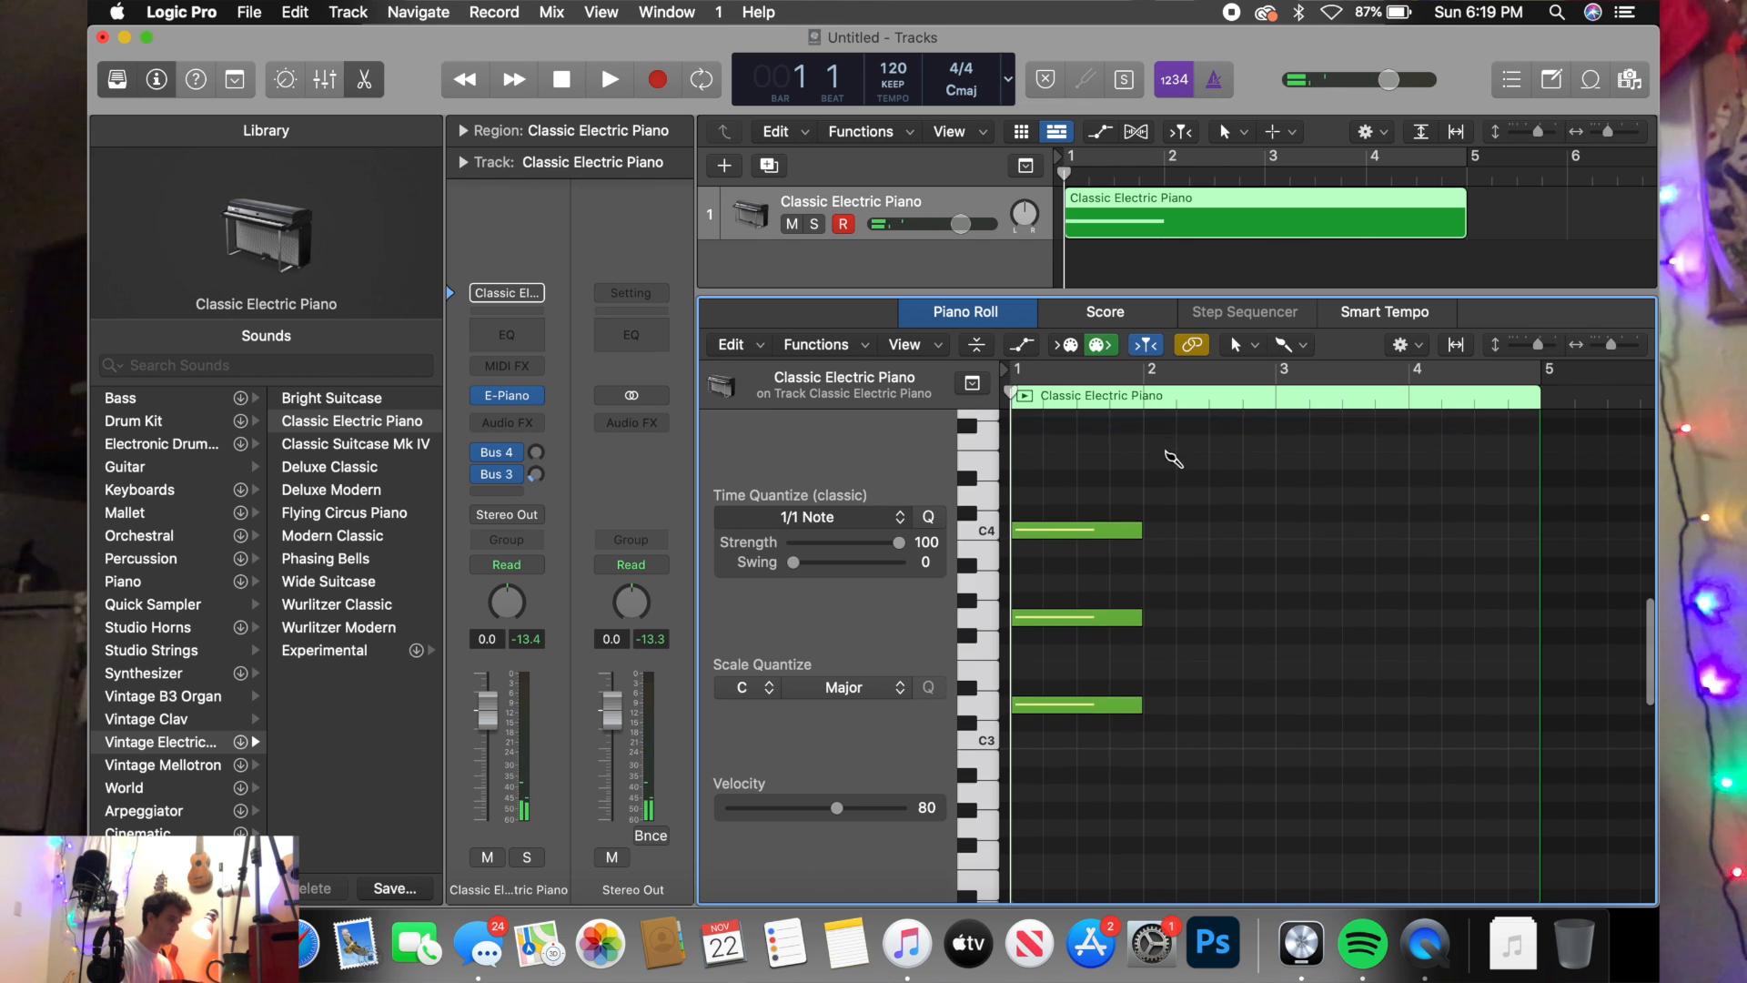
pyautogui.click(1175, 489)
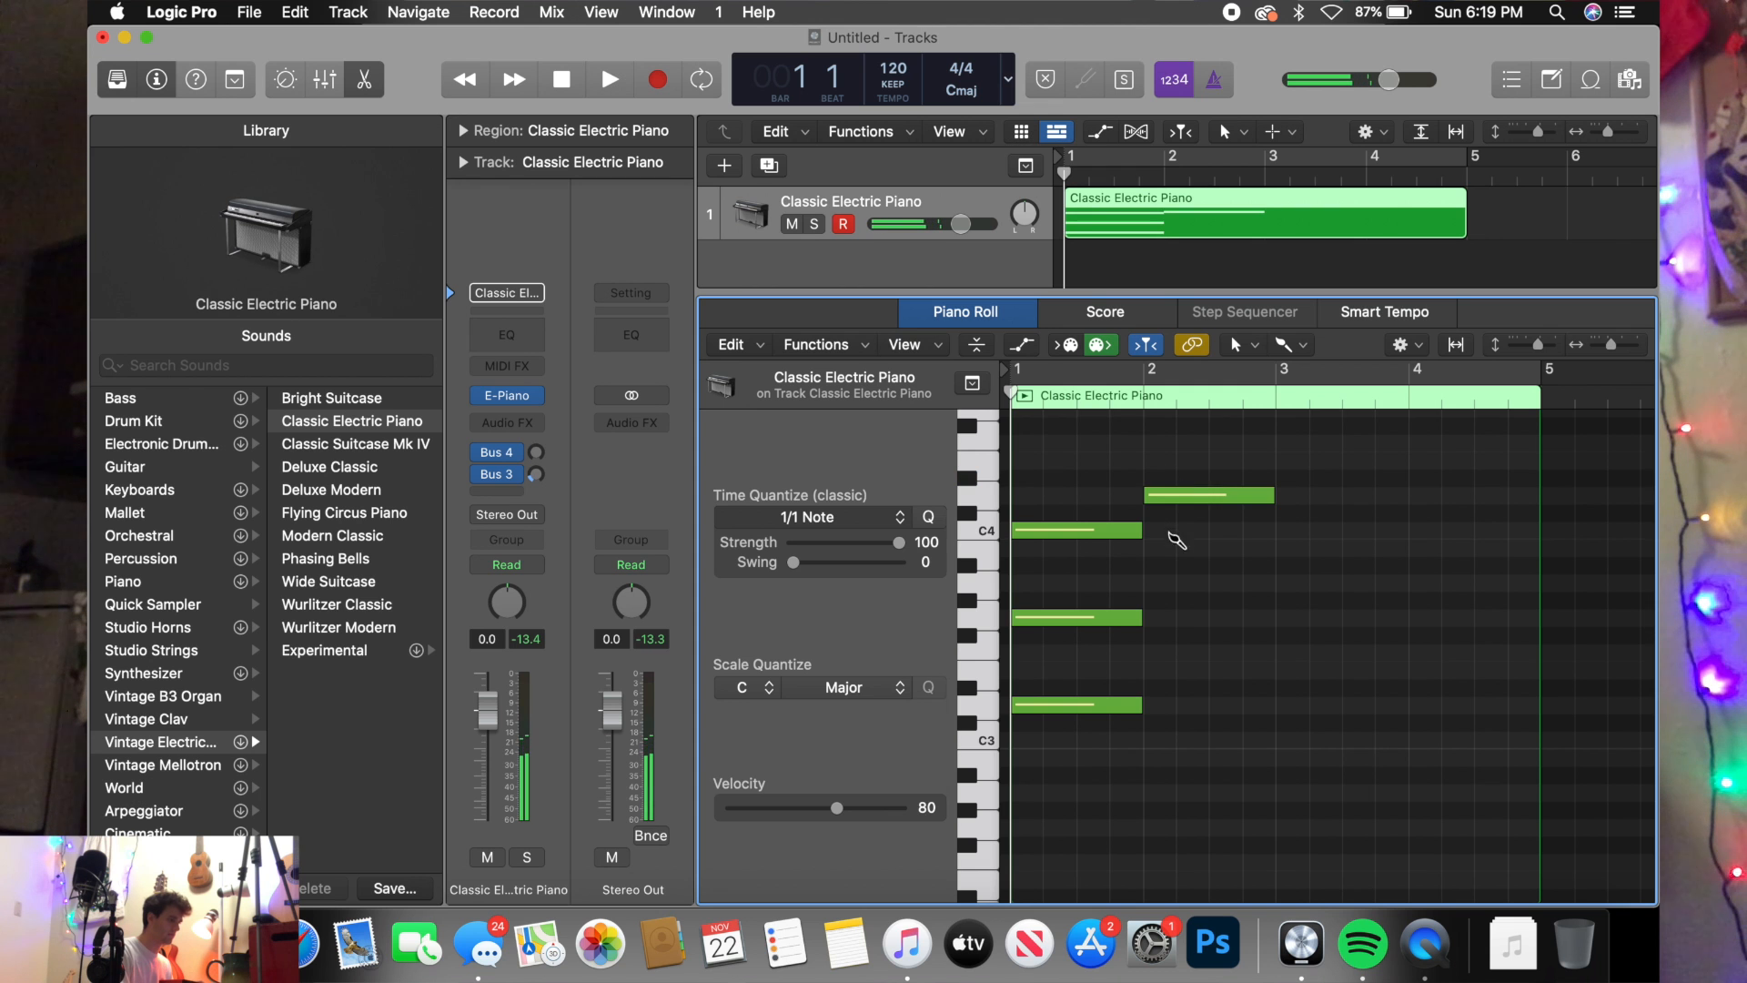
pyautogui.click(1173, 619)
pyautogui.click(1178, 705)
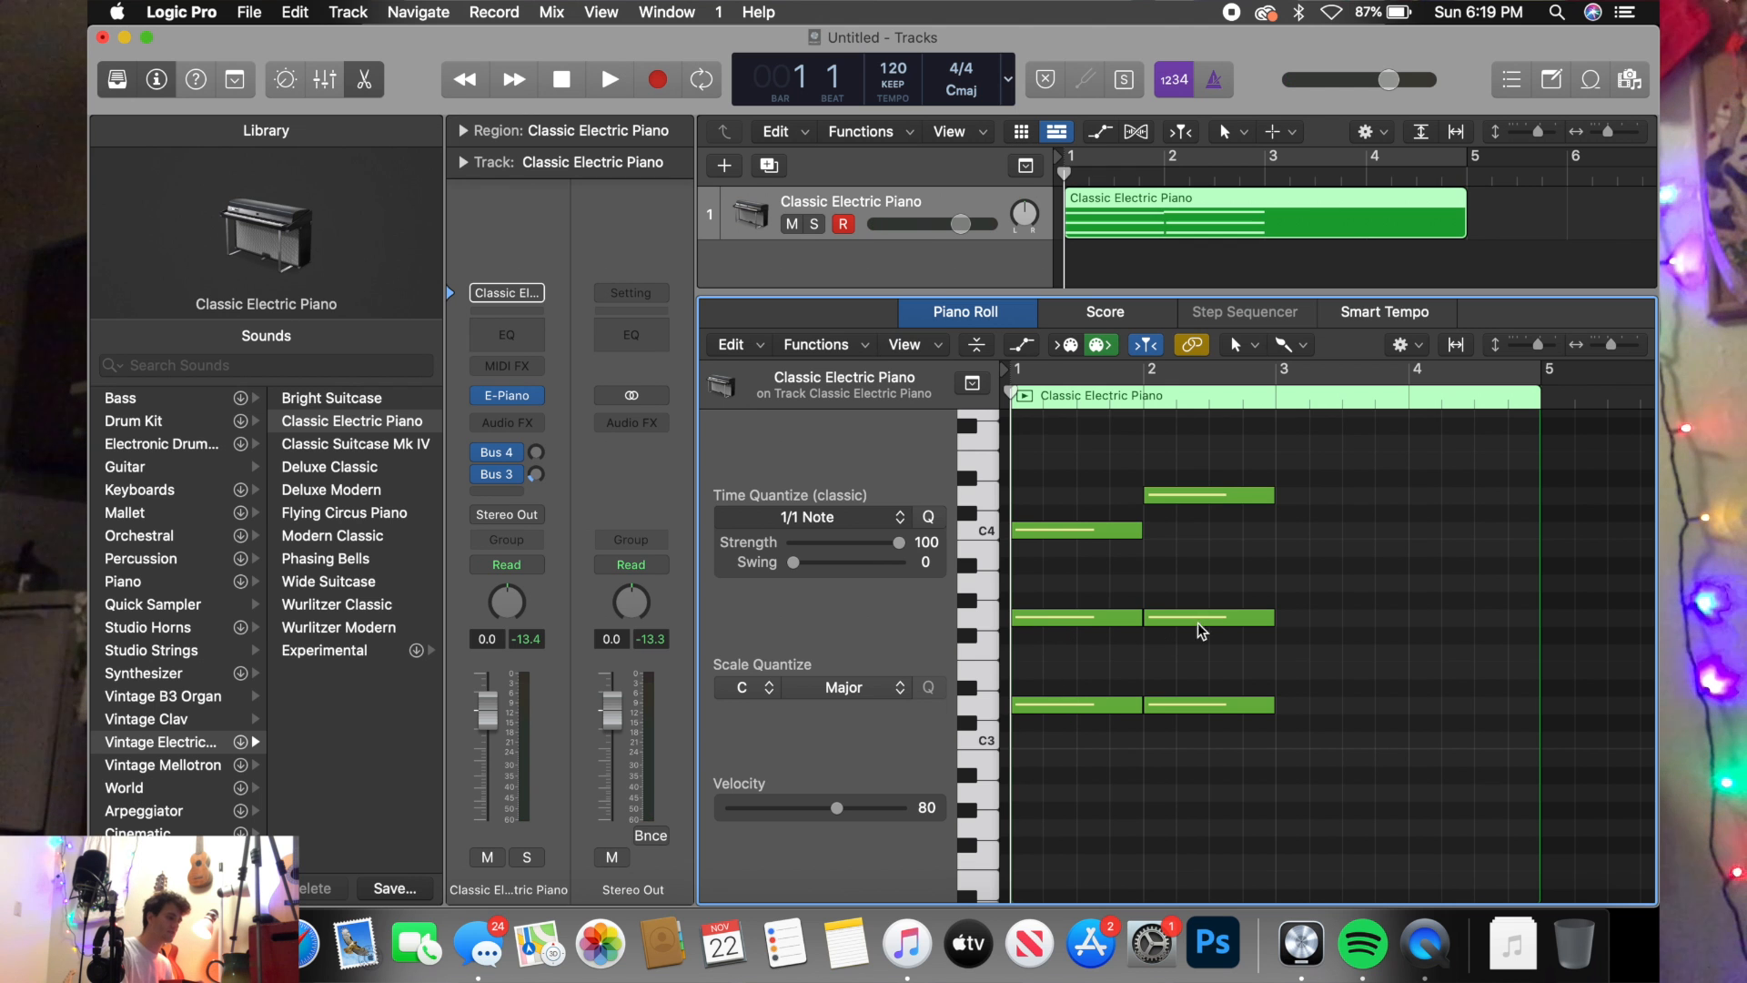
# - Paint a chord of whole-bar notes G3, D3 and C3 in bar 3
pyautogui.moveTo(1217, 707)
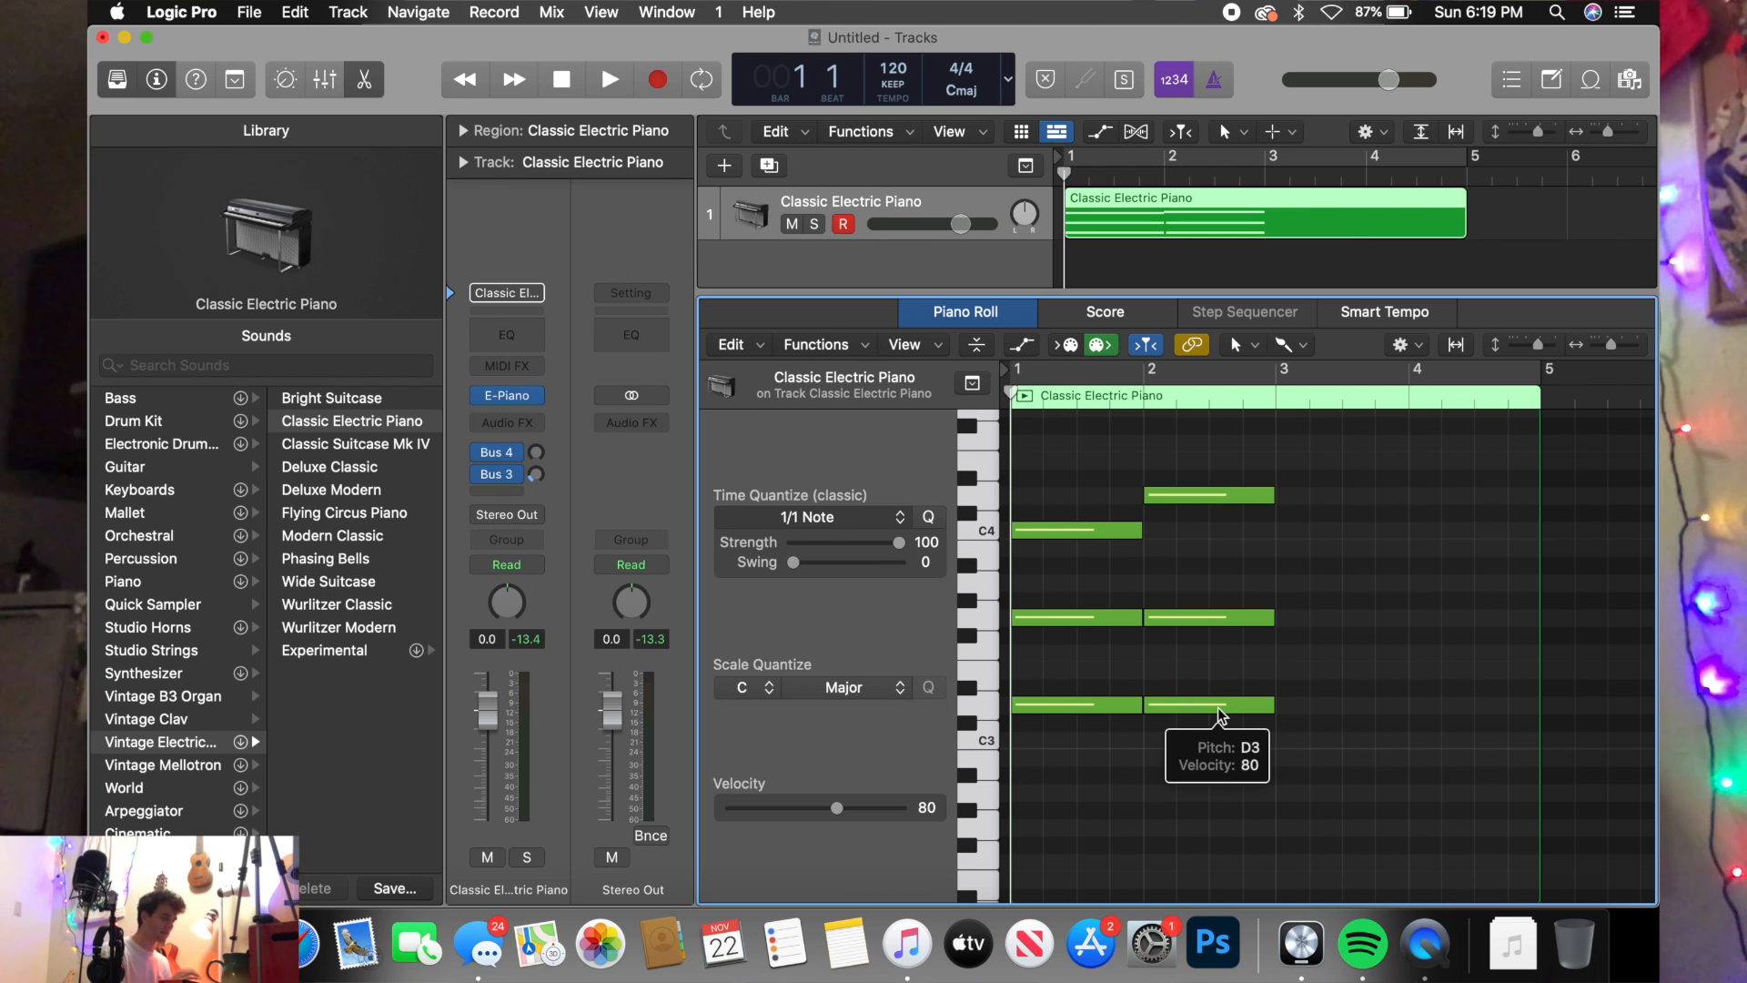
pyautogui.click(1290, 619)
pyautogui.click(1307, 704)
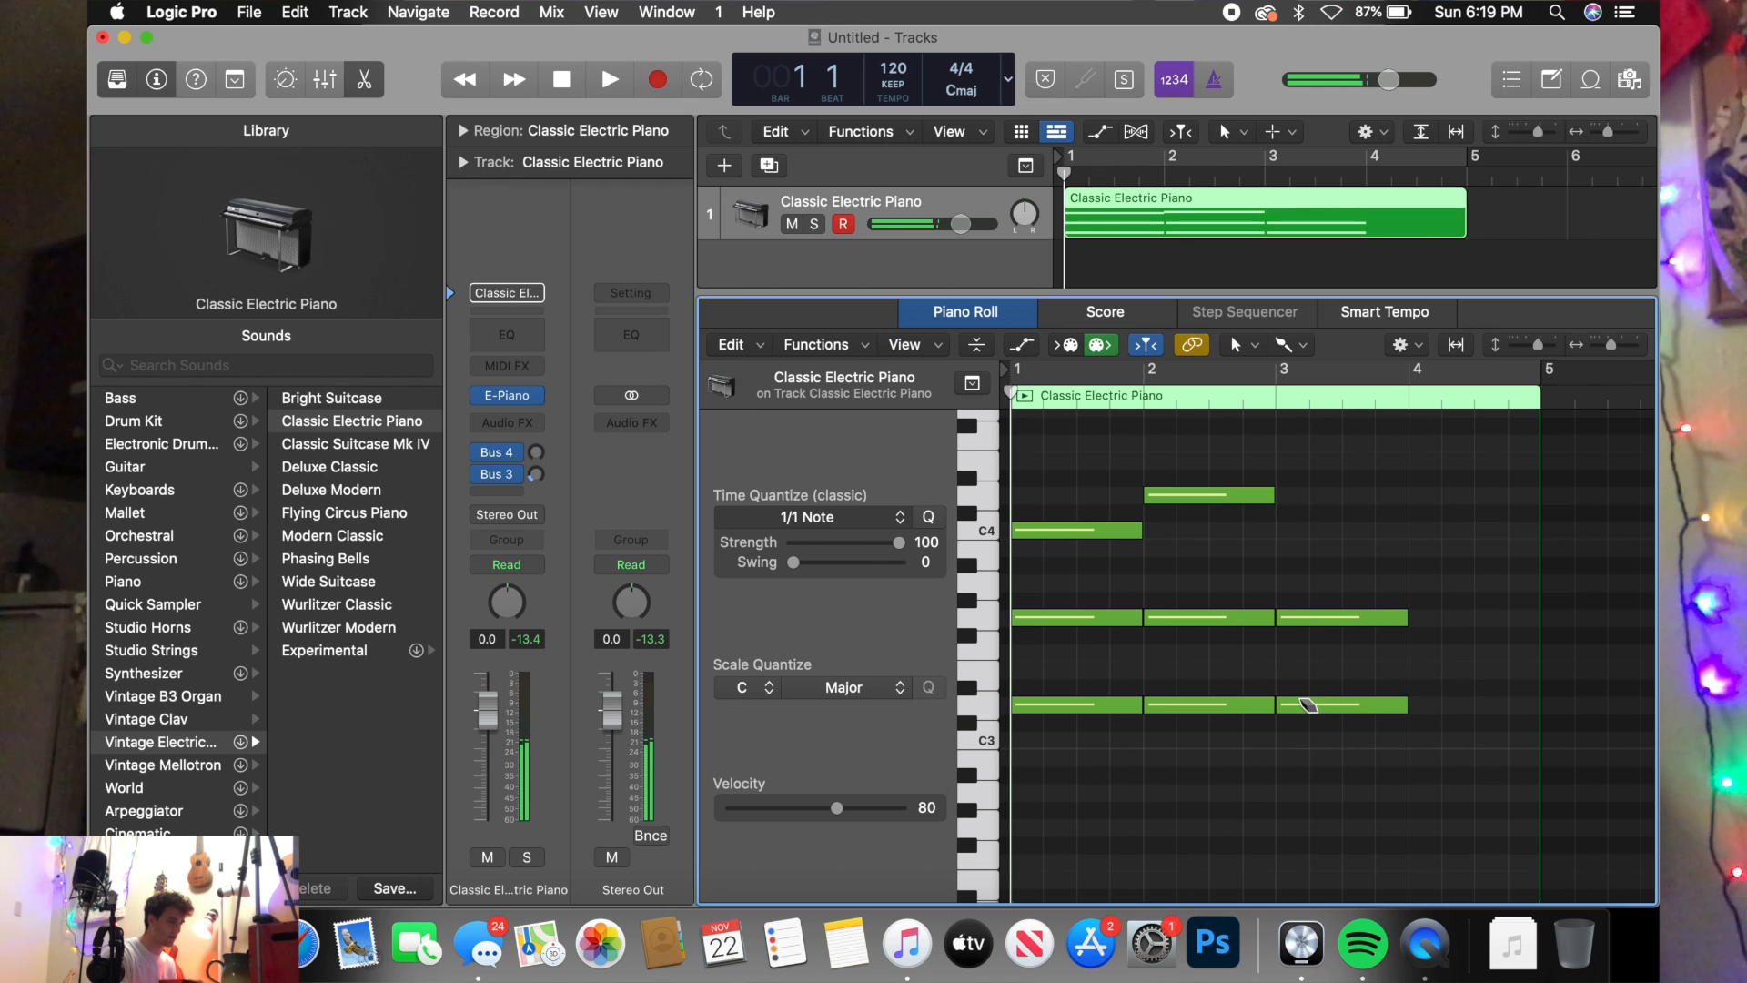
pyautogui.click(1310, 741)
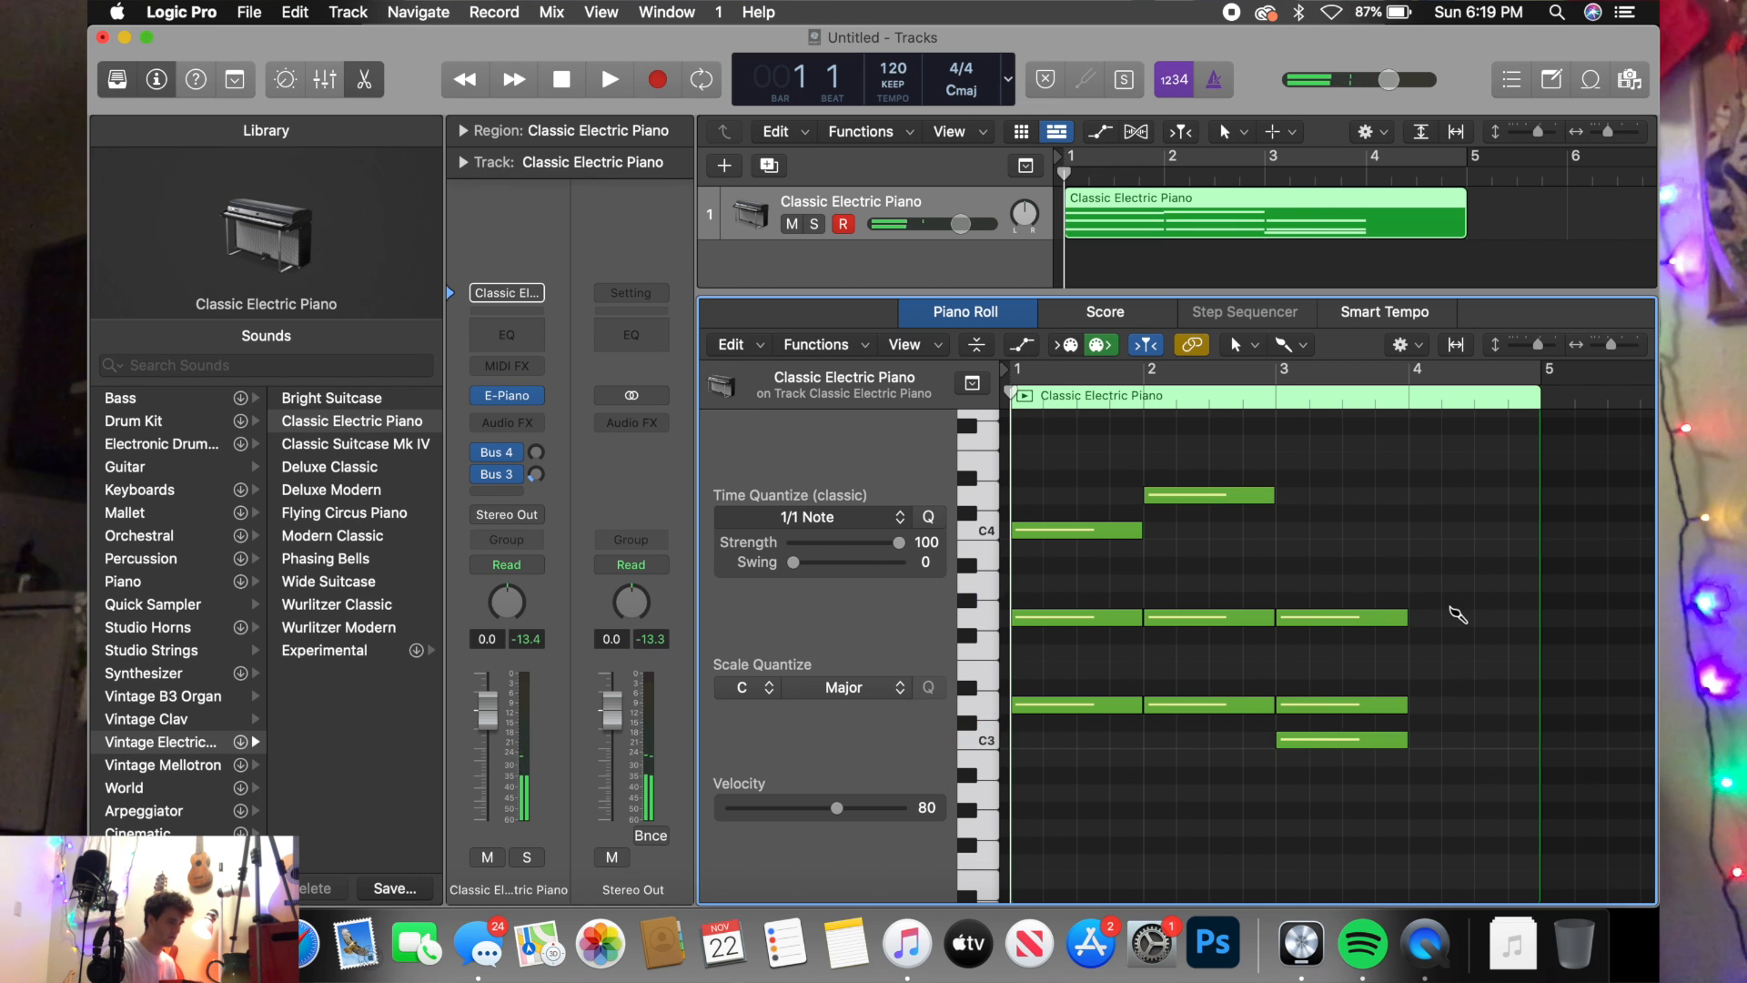
# - Paint a chord of whole-bar notes G3, C4 and F4 in bar 4
pyautogui.click(1456, 617)
pyautogui.click(1440, 532)
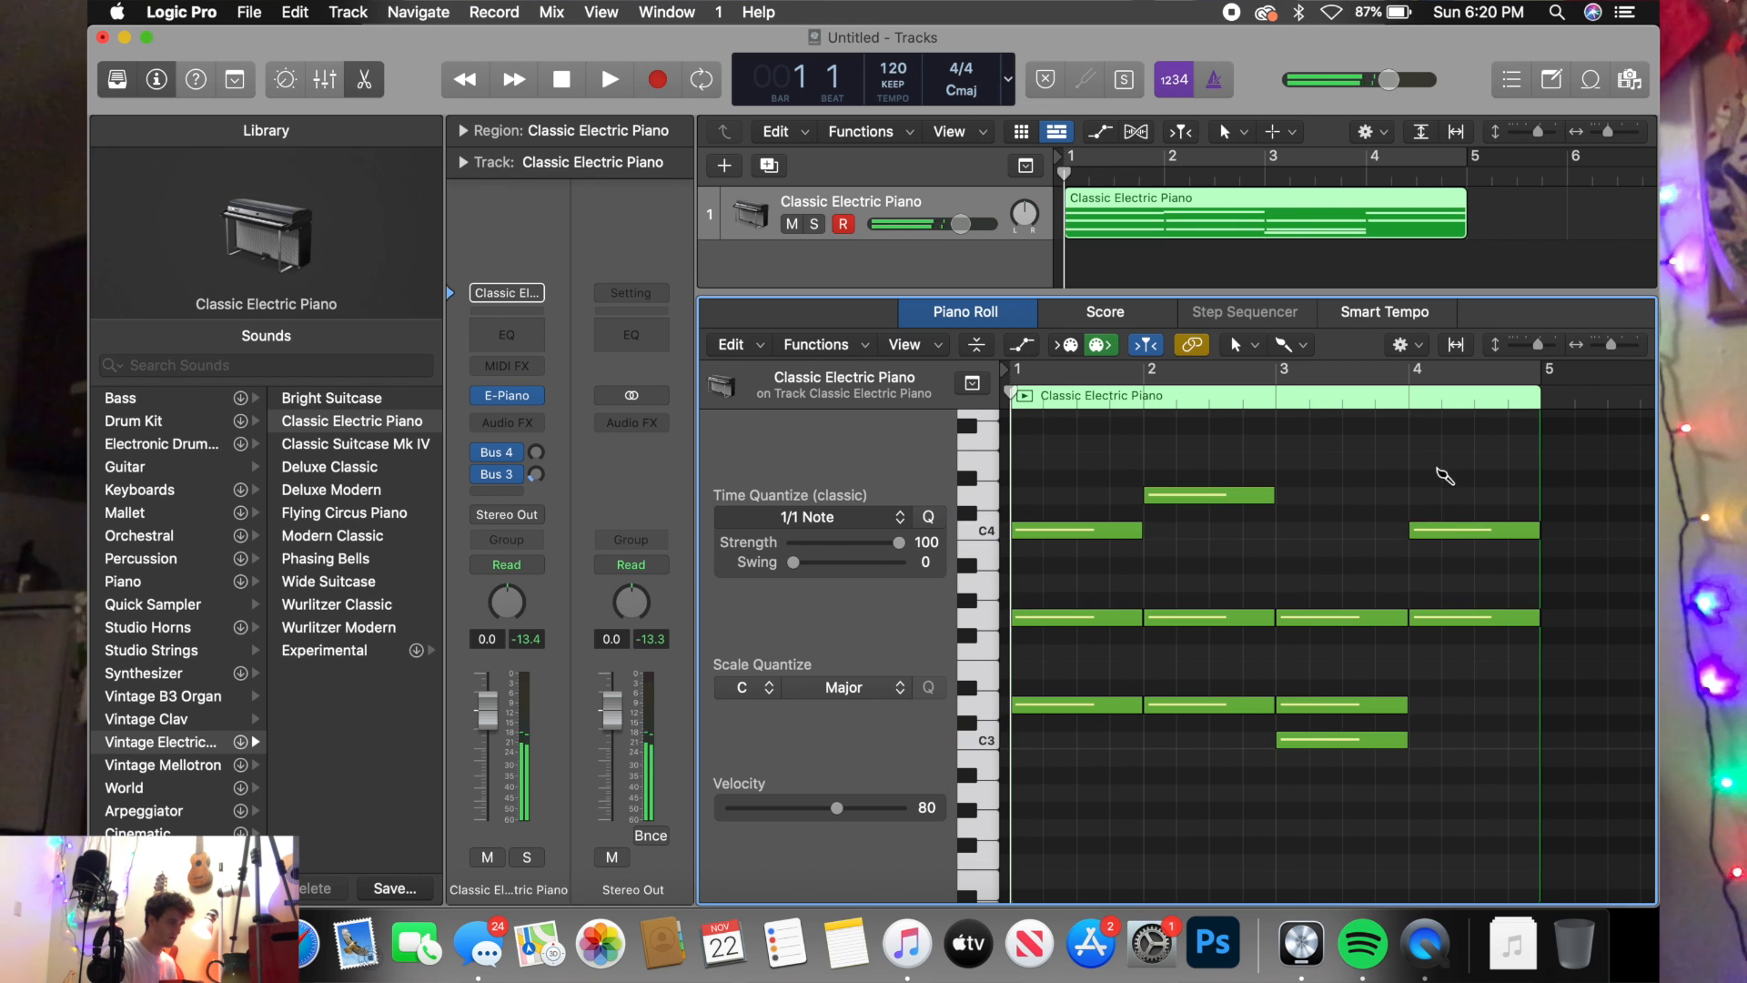
pyautogui.click(1447, 443)
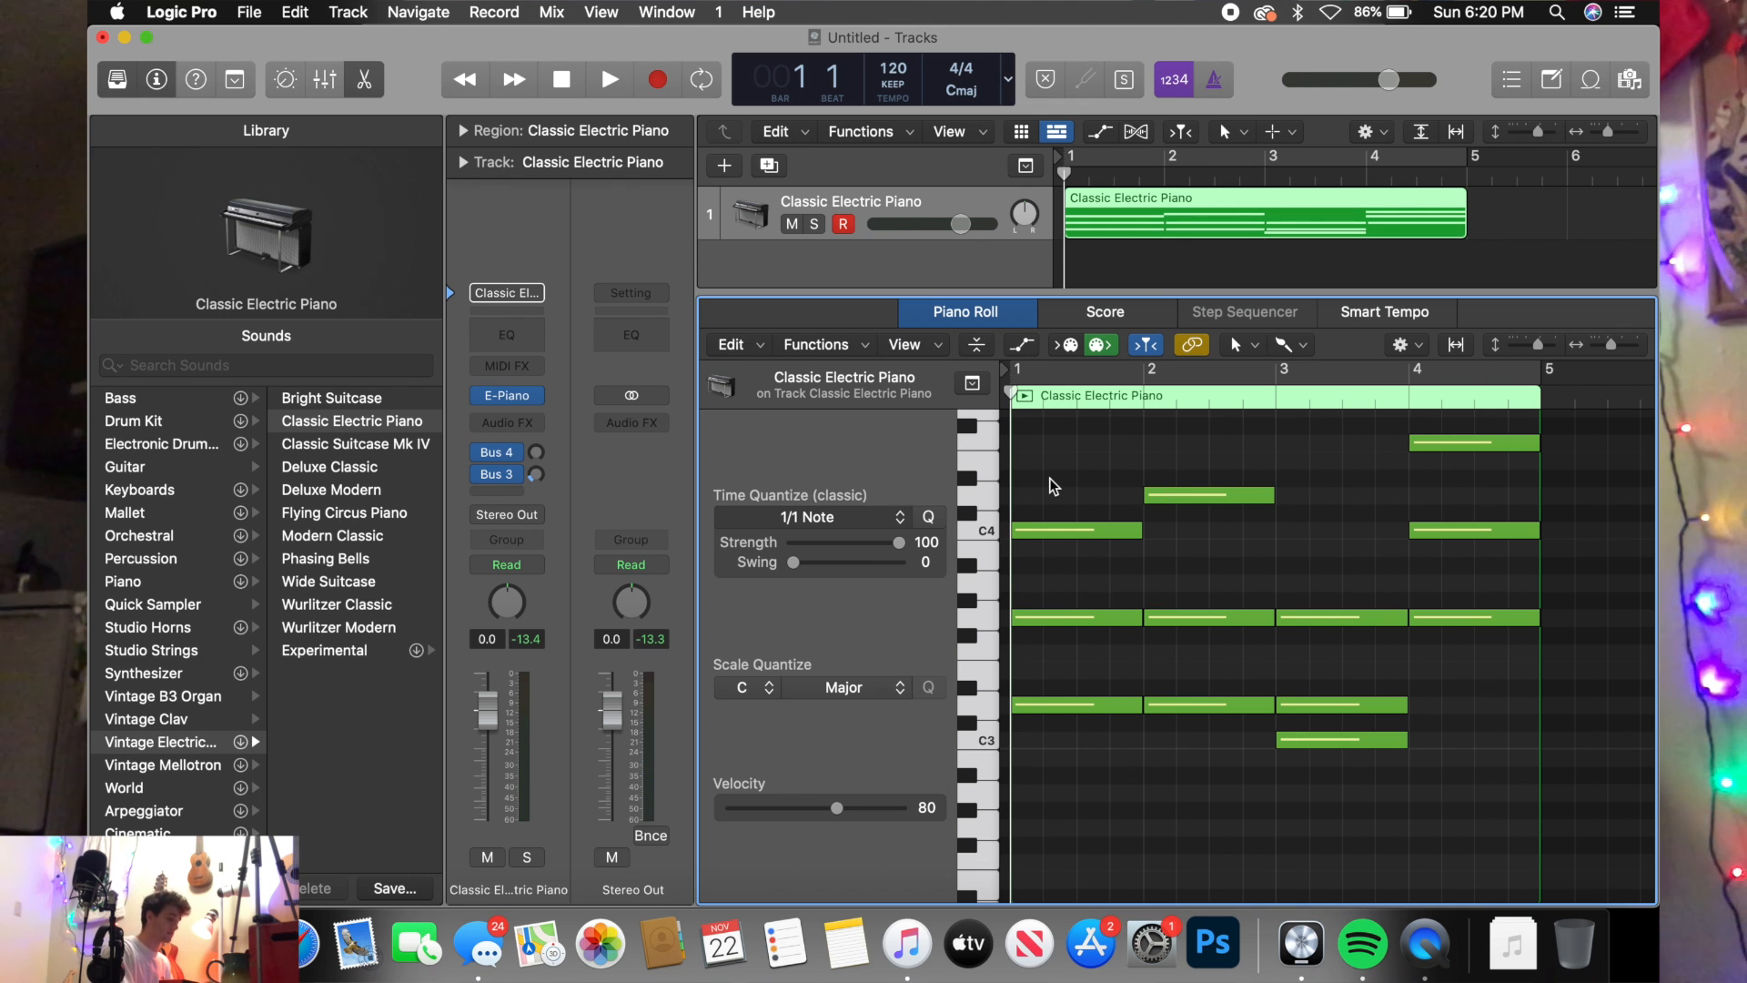
# - Audition the progression and replace the F4 in bar 4 with a whole-bar E4
pyautogui.press('space')
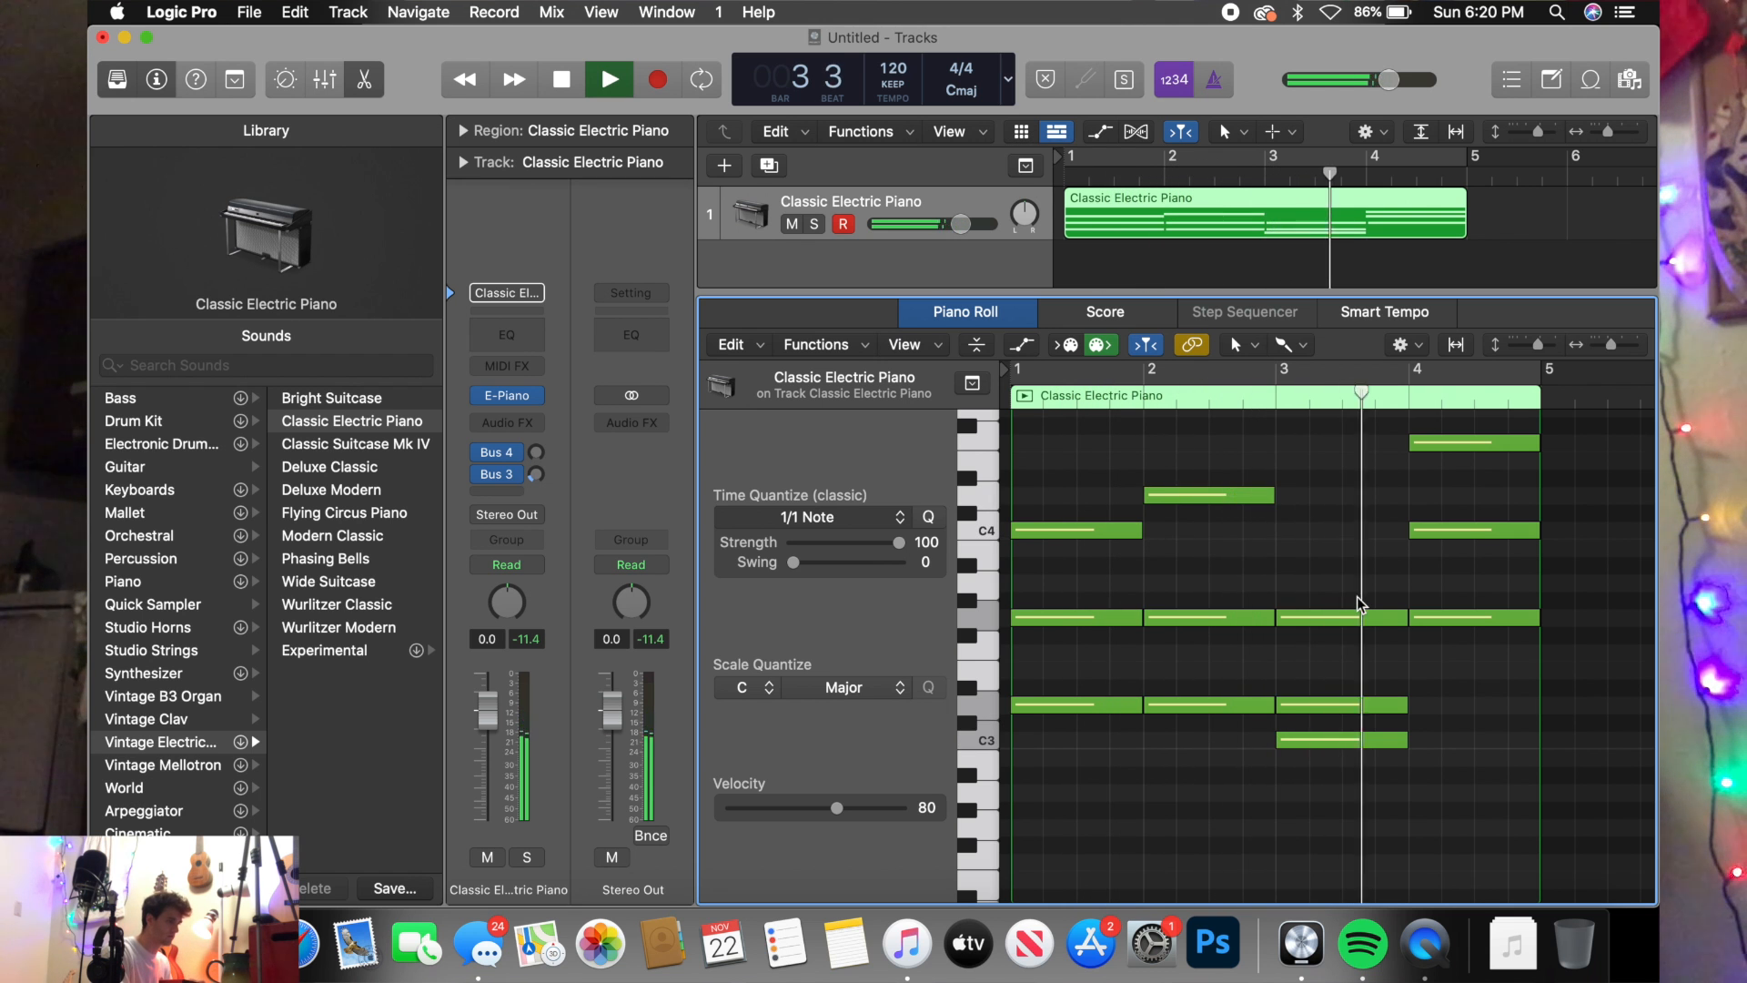
pyautogui.press('space')
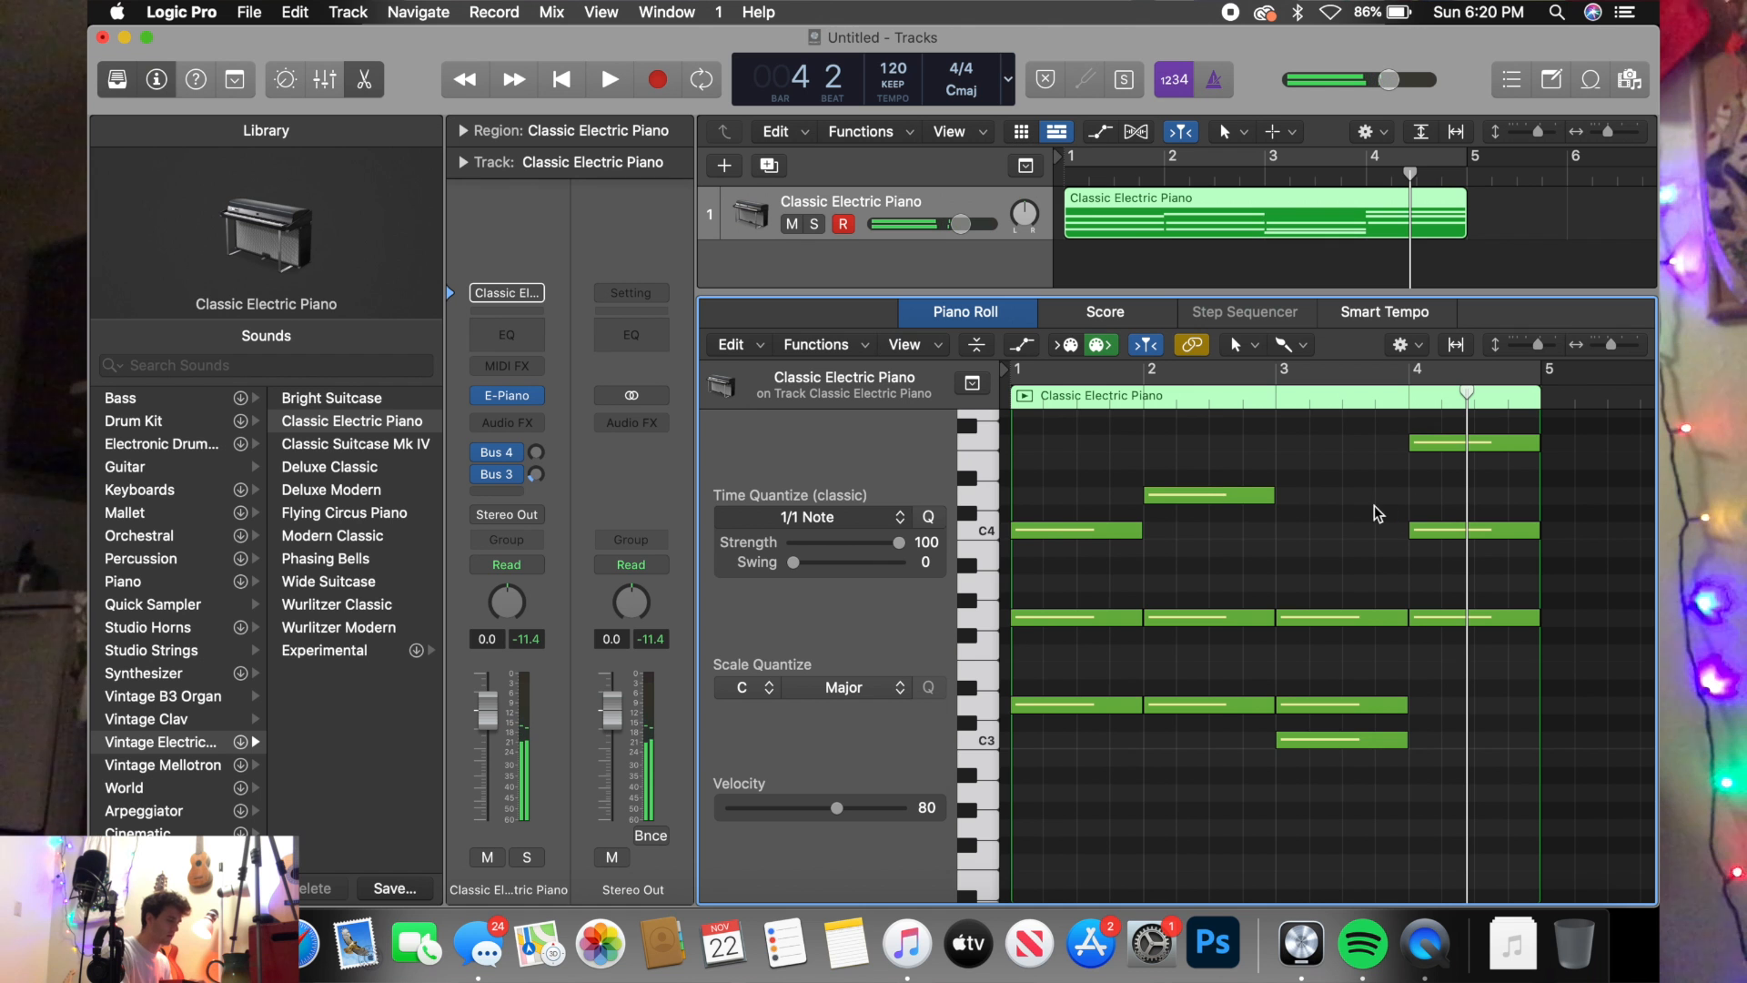
pyautogui.click(1449, 446)
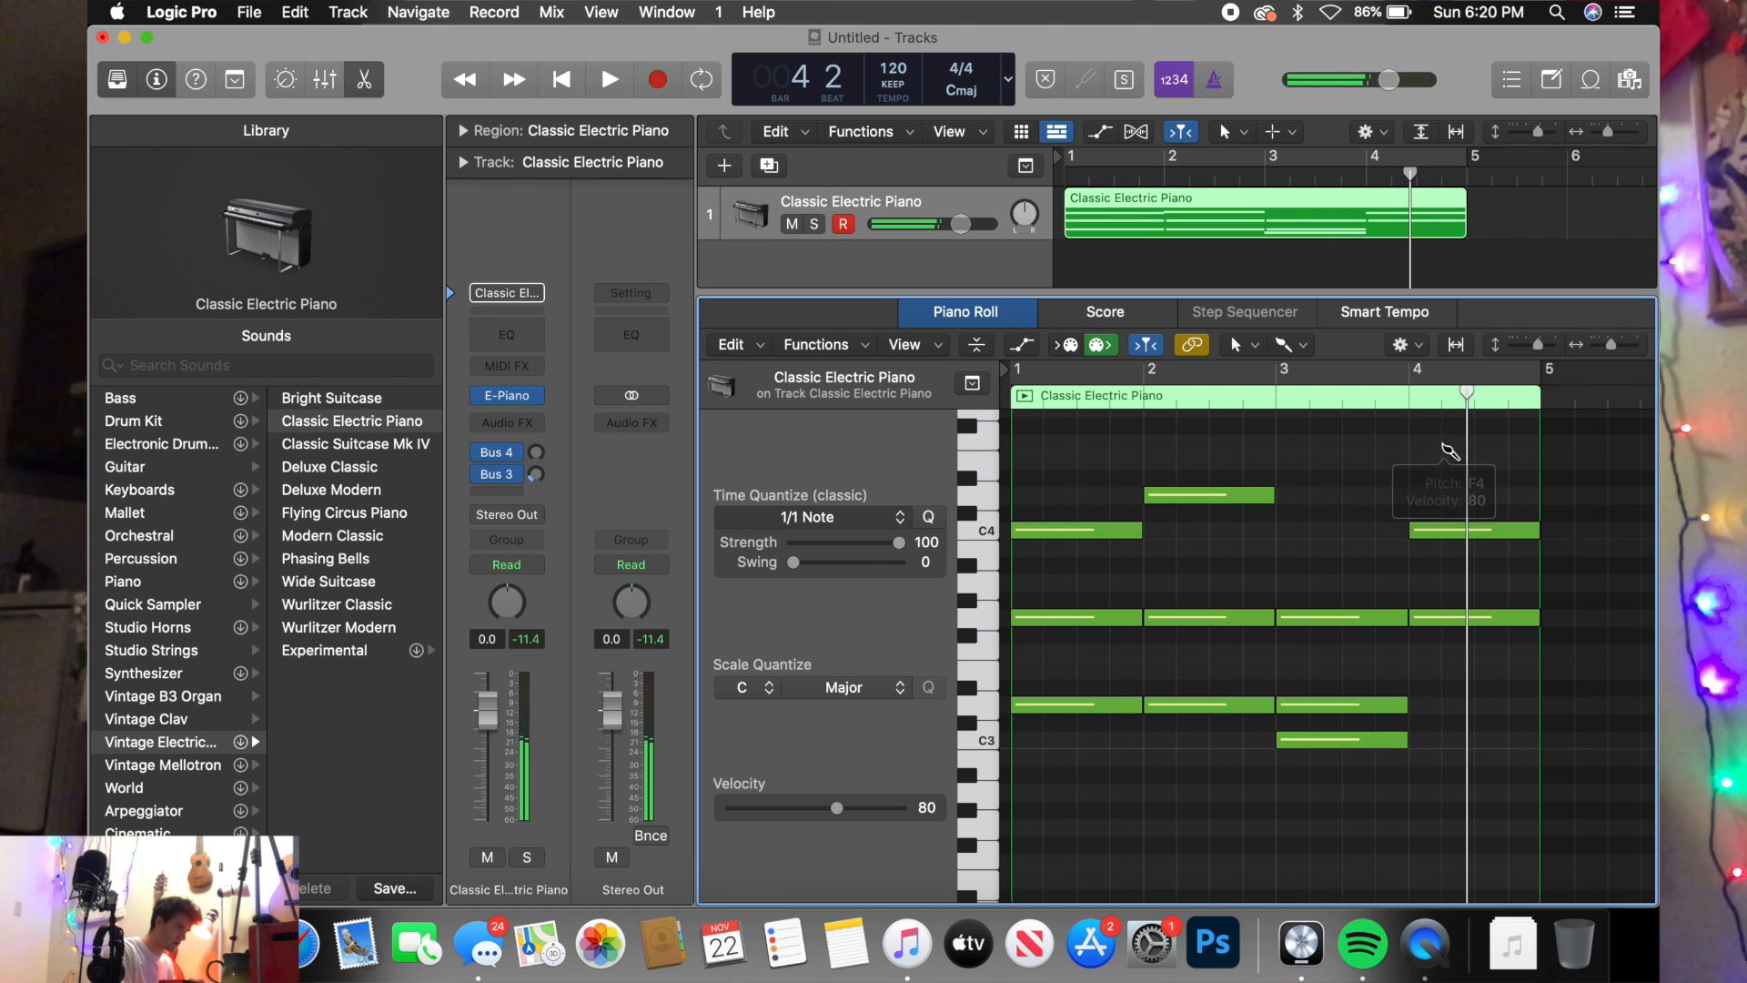
pyautogui.press('super+z')
pyautogui.press('Return')
pyautogui.press('space')
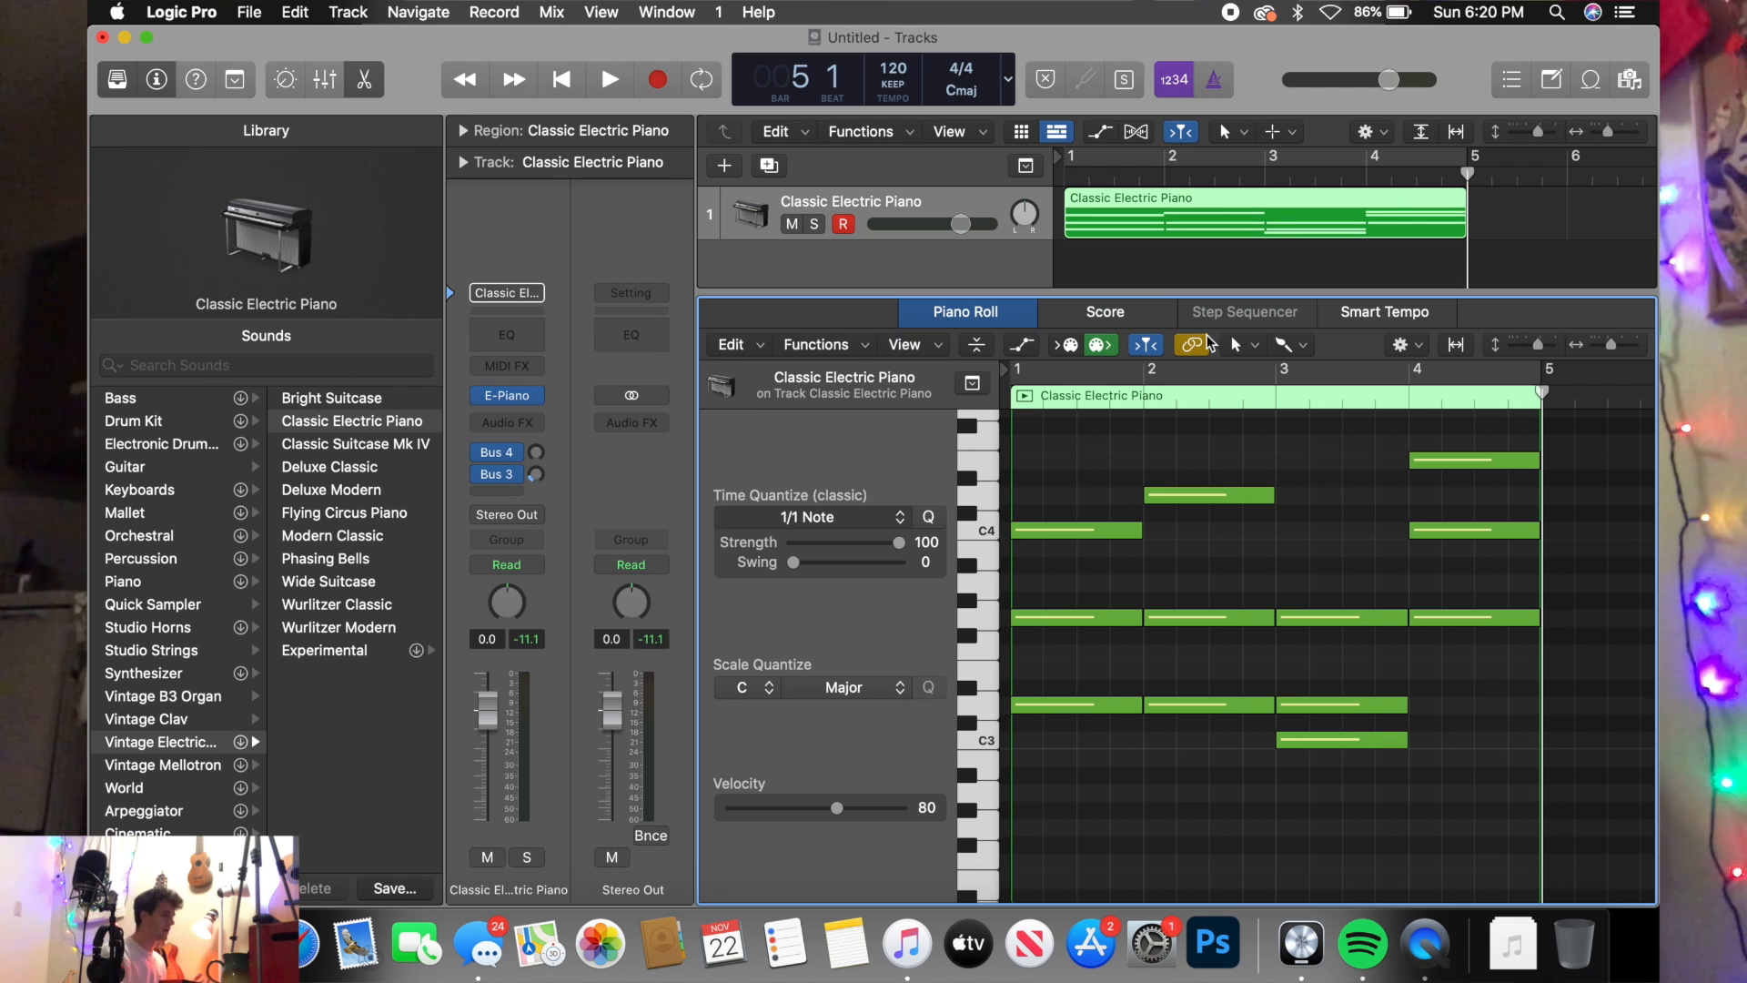
# - Close the Piano Roll and return the playhead to the start of bar 1
pyautogui.moveTo(1139, 293); pyautogui.dragTo(1136, 549)
pyautogui.press('p')
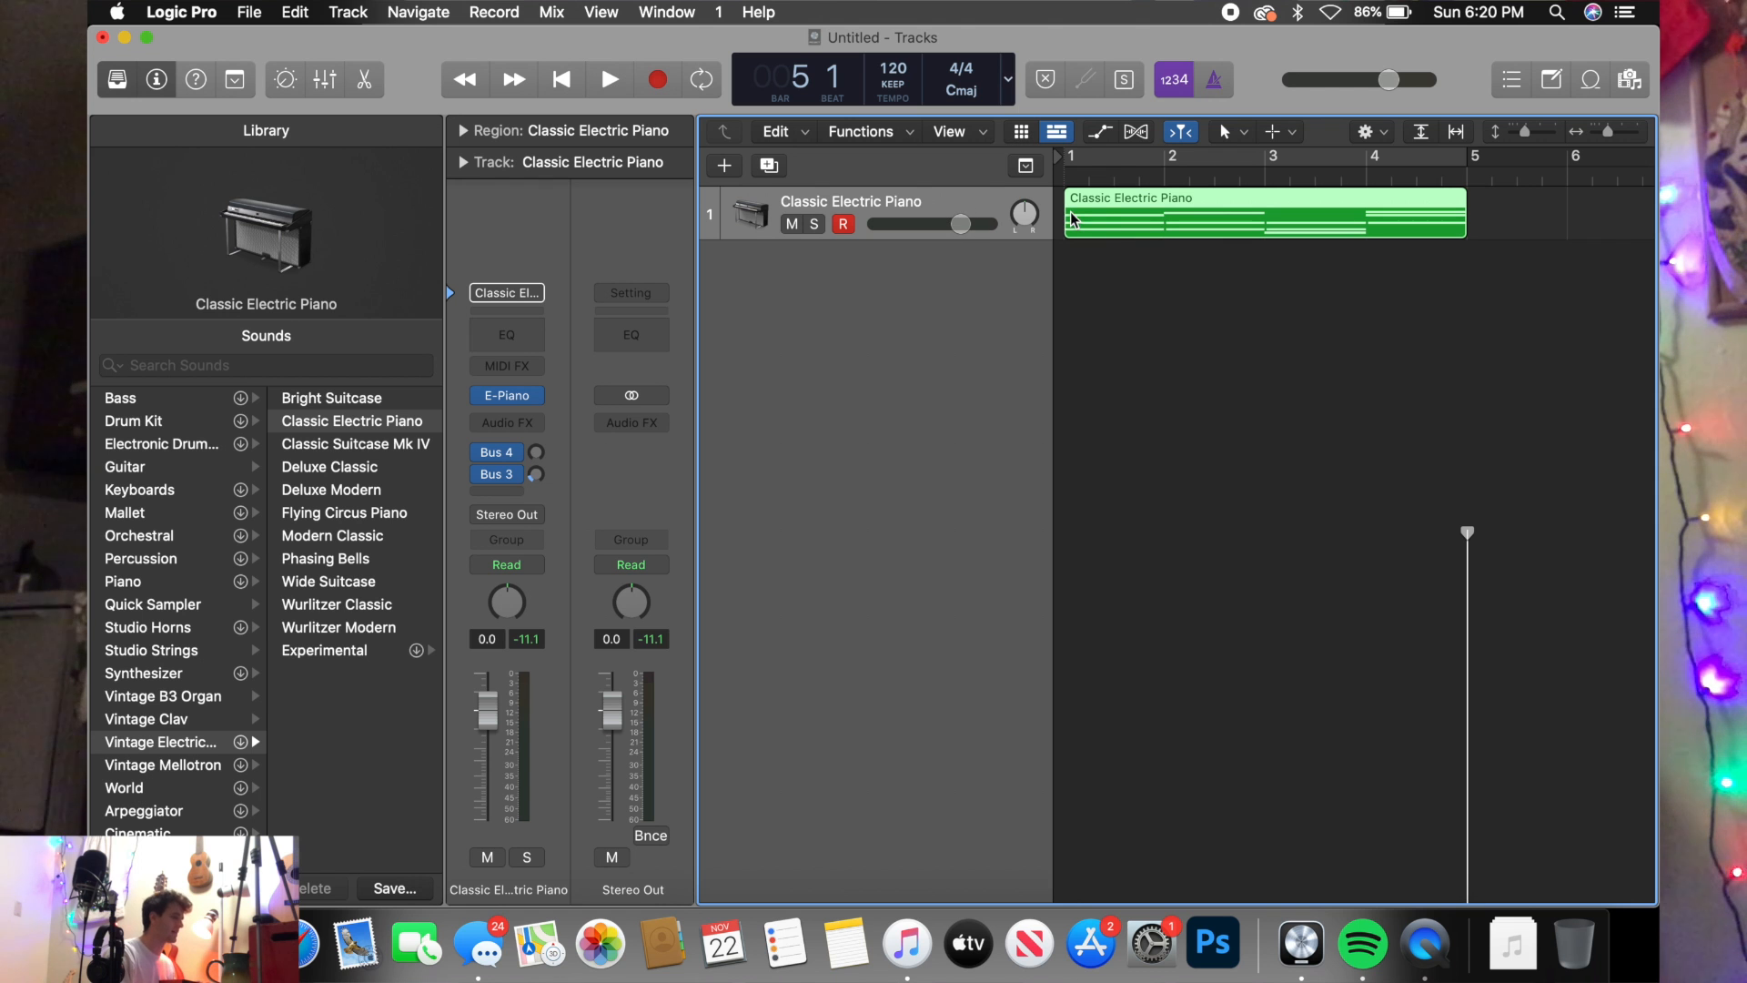
pyautogui.press('Return')
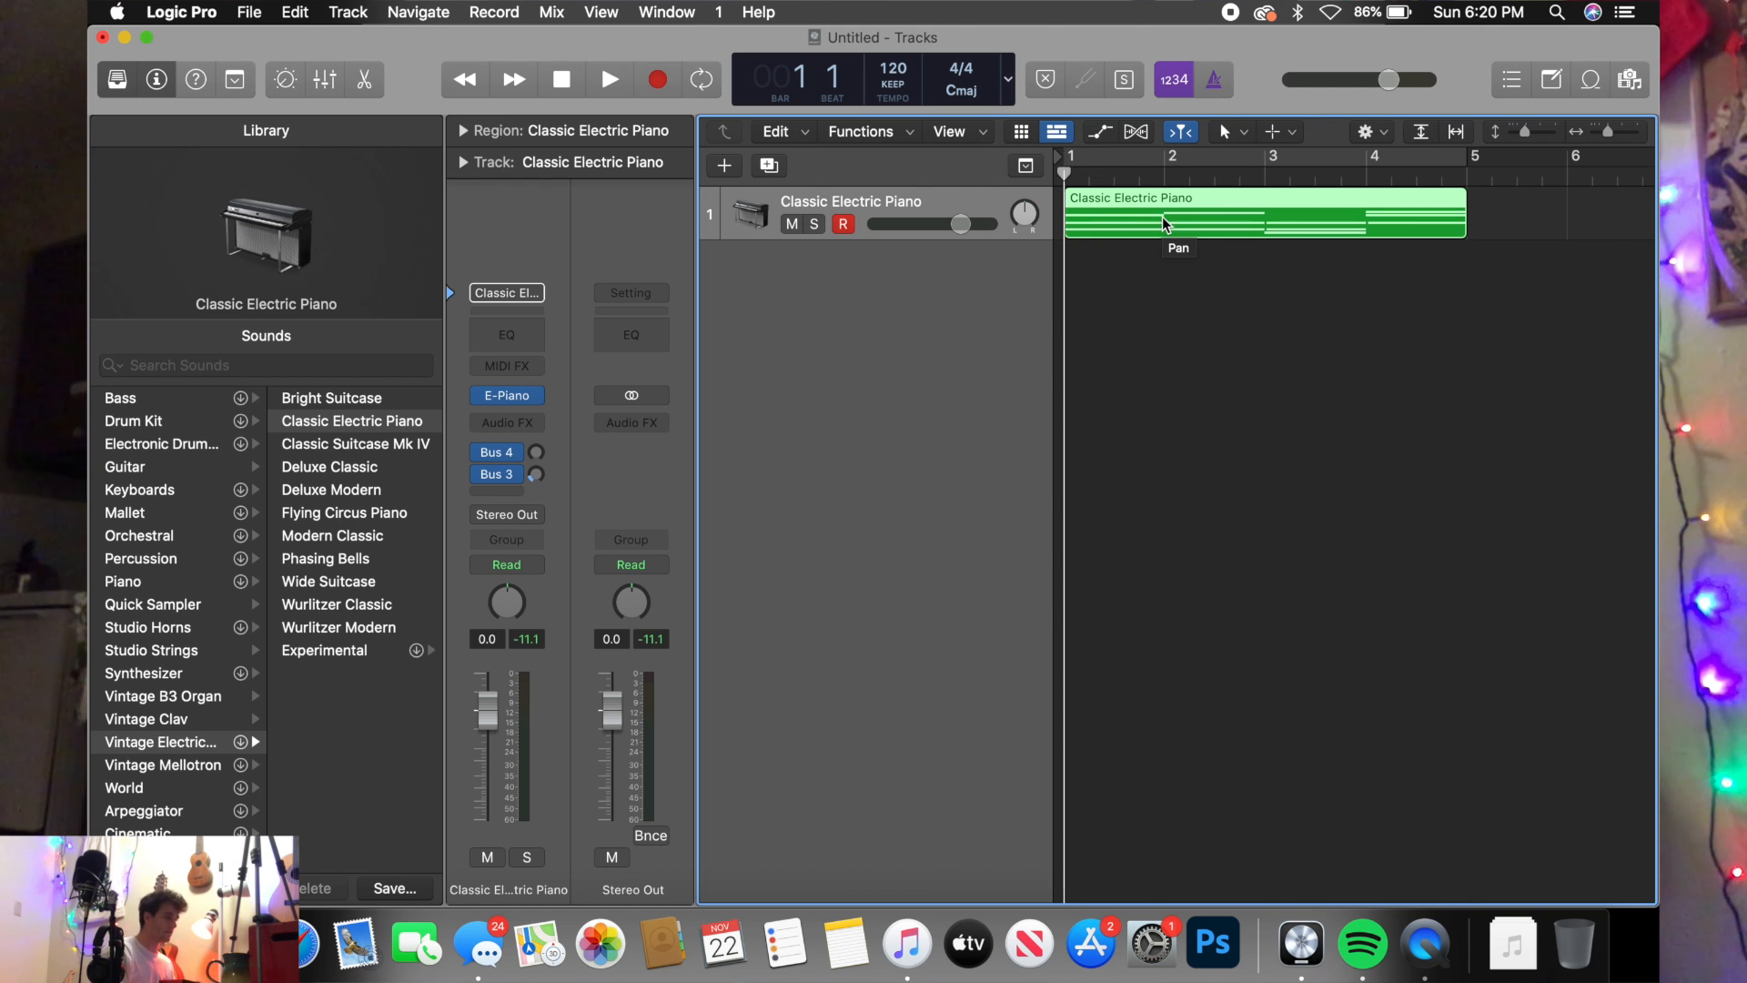
# - Turn on looping for the Classic Electric Piano region
pyautogui.scroll(-5, 1165, 225)
pyautogui.scroll(1, 1166, 225)
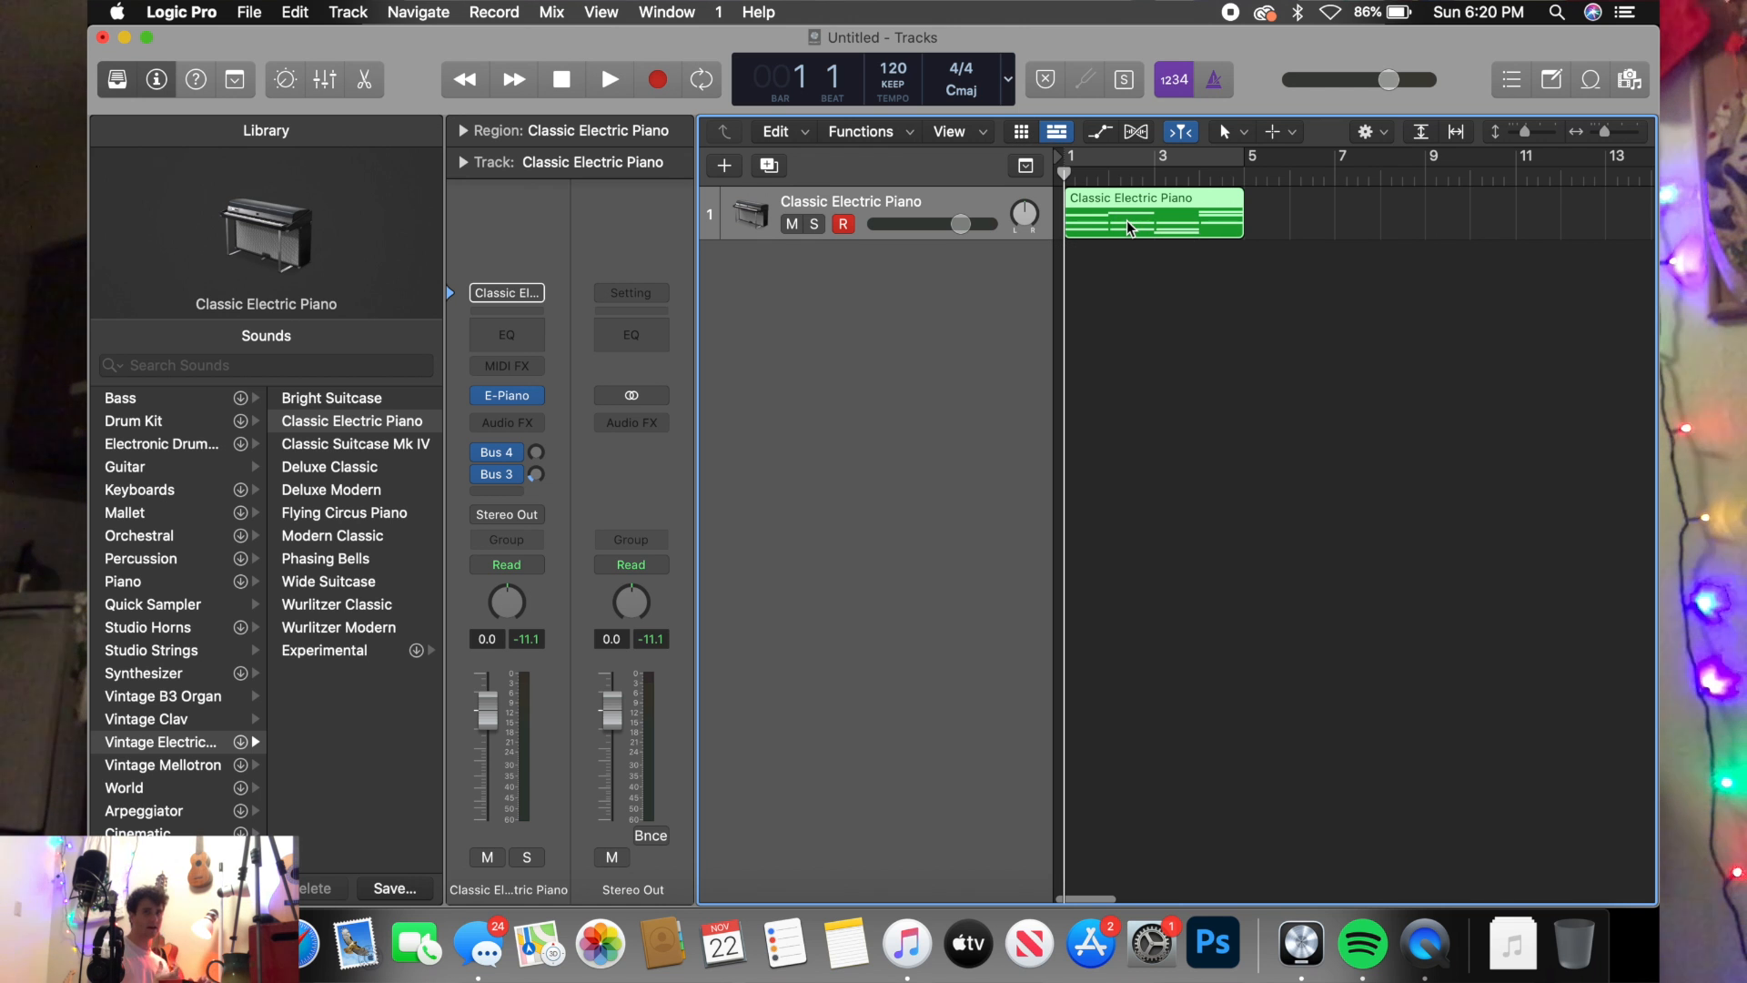
pyautogui.rightClick(1127, 221)
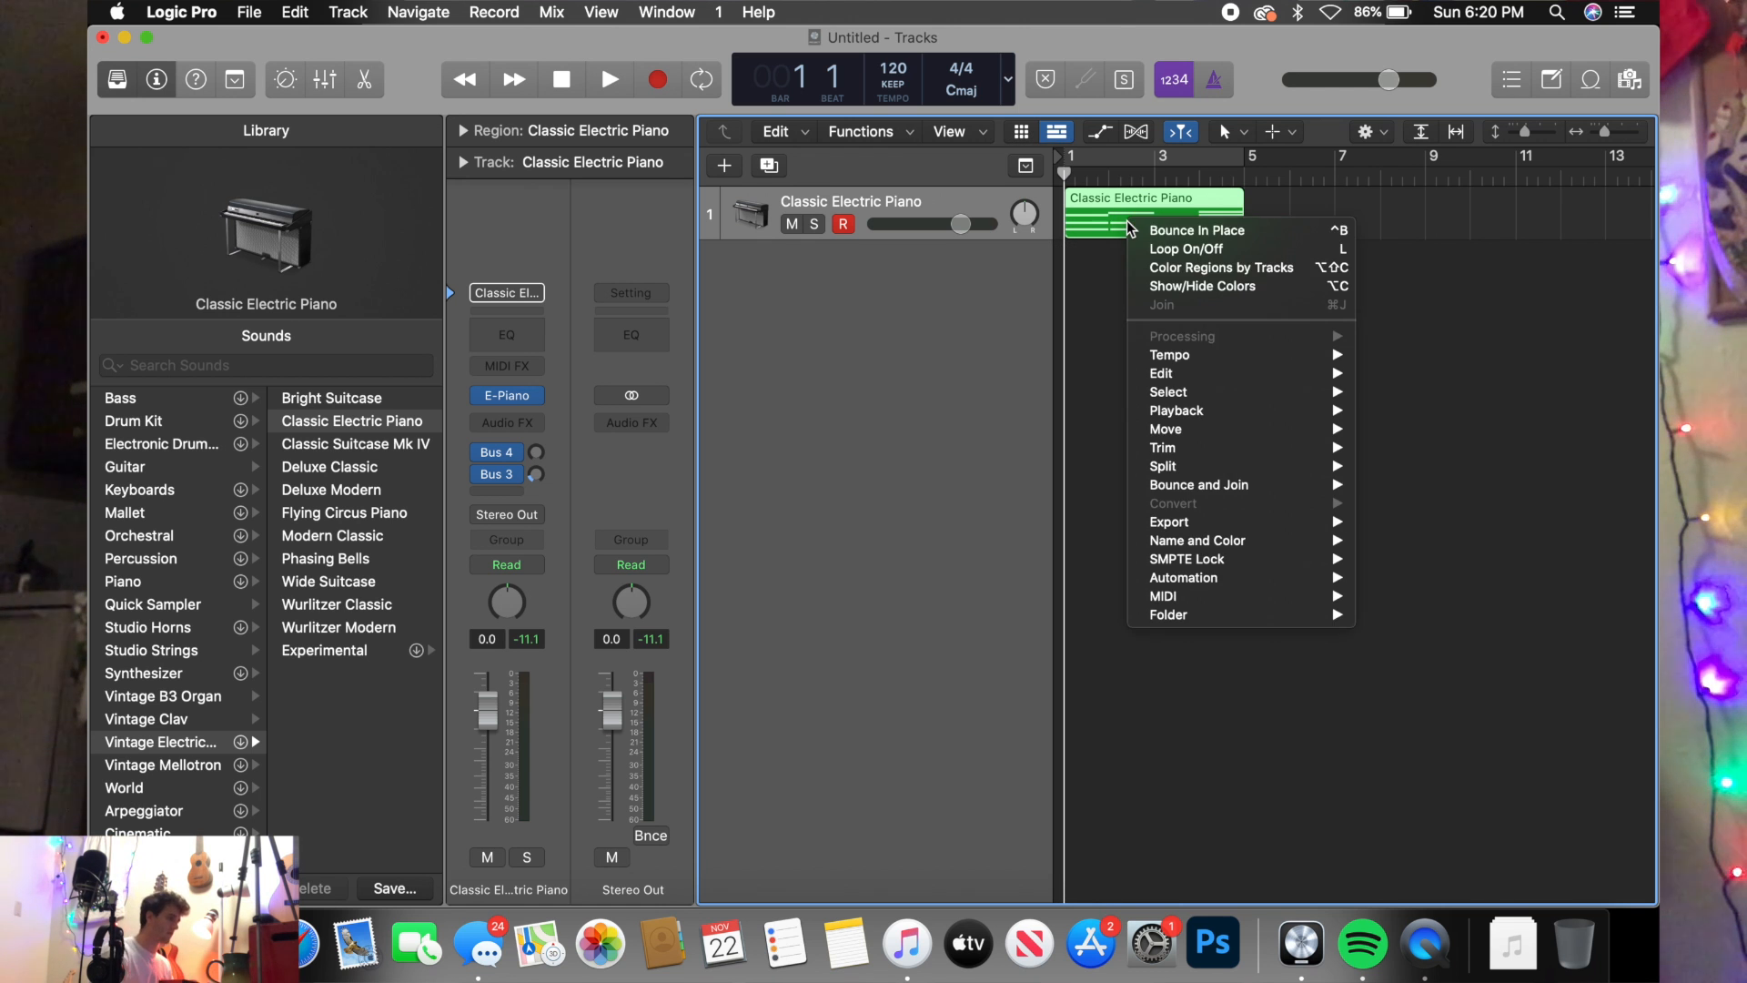
pyautogui.click(1156, 228)
pyautogui.click(1194, 249)
# - View the looped region along the timeline and play back its first four bars
pyautogui.scroll(-3, 1175, 225)
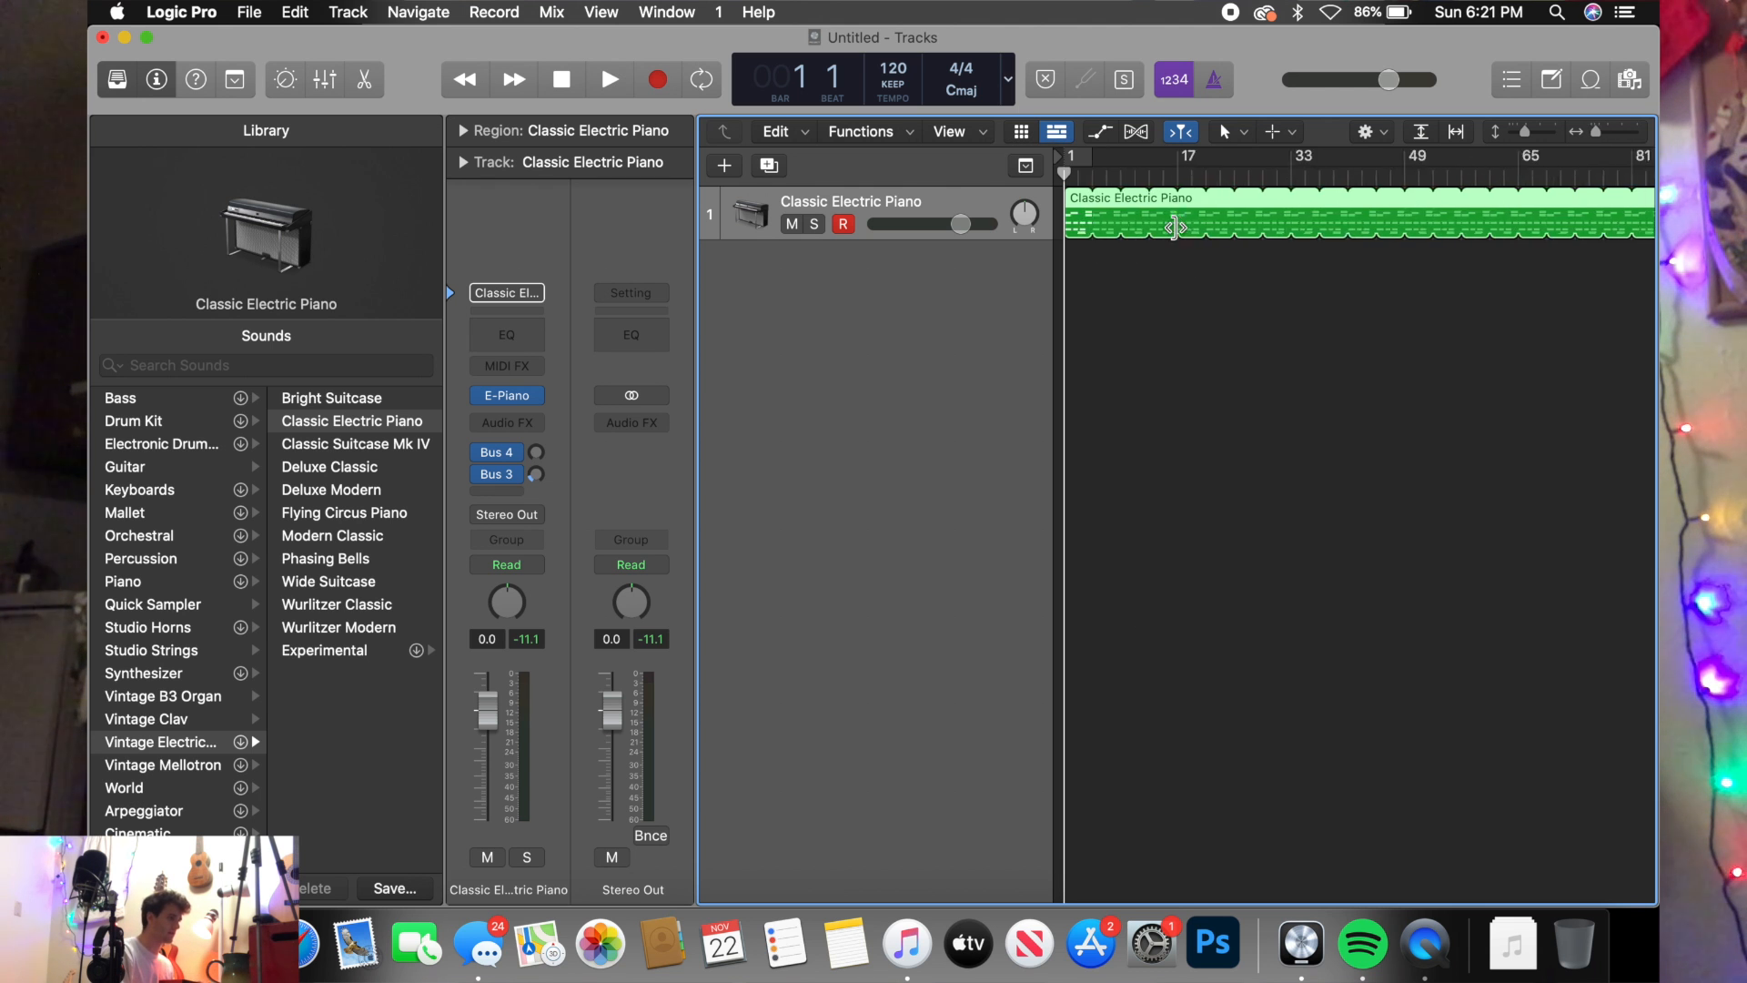
pyautogui.scroll(5, 1176, 226)
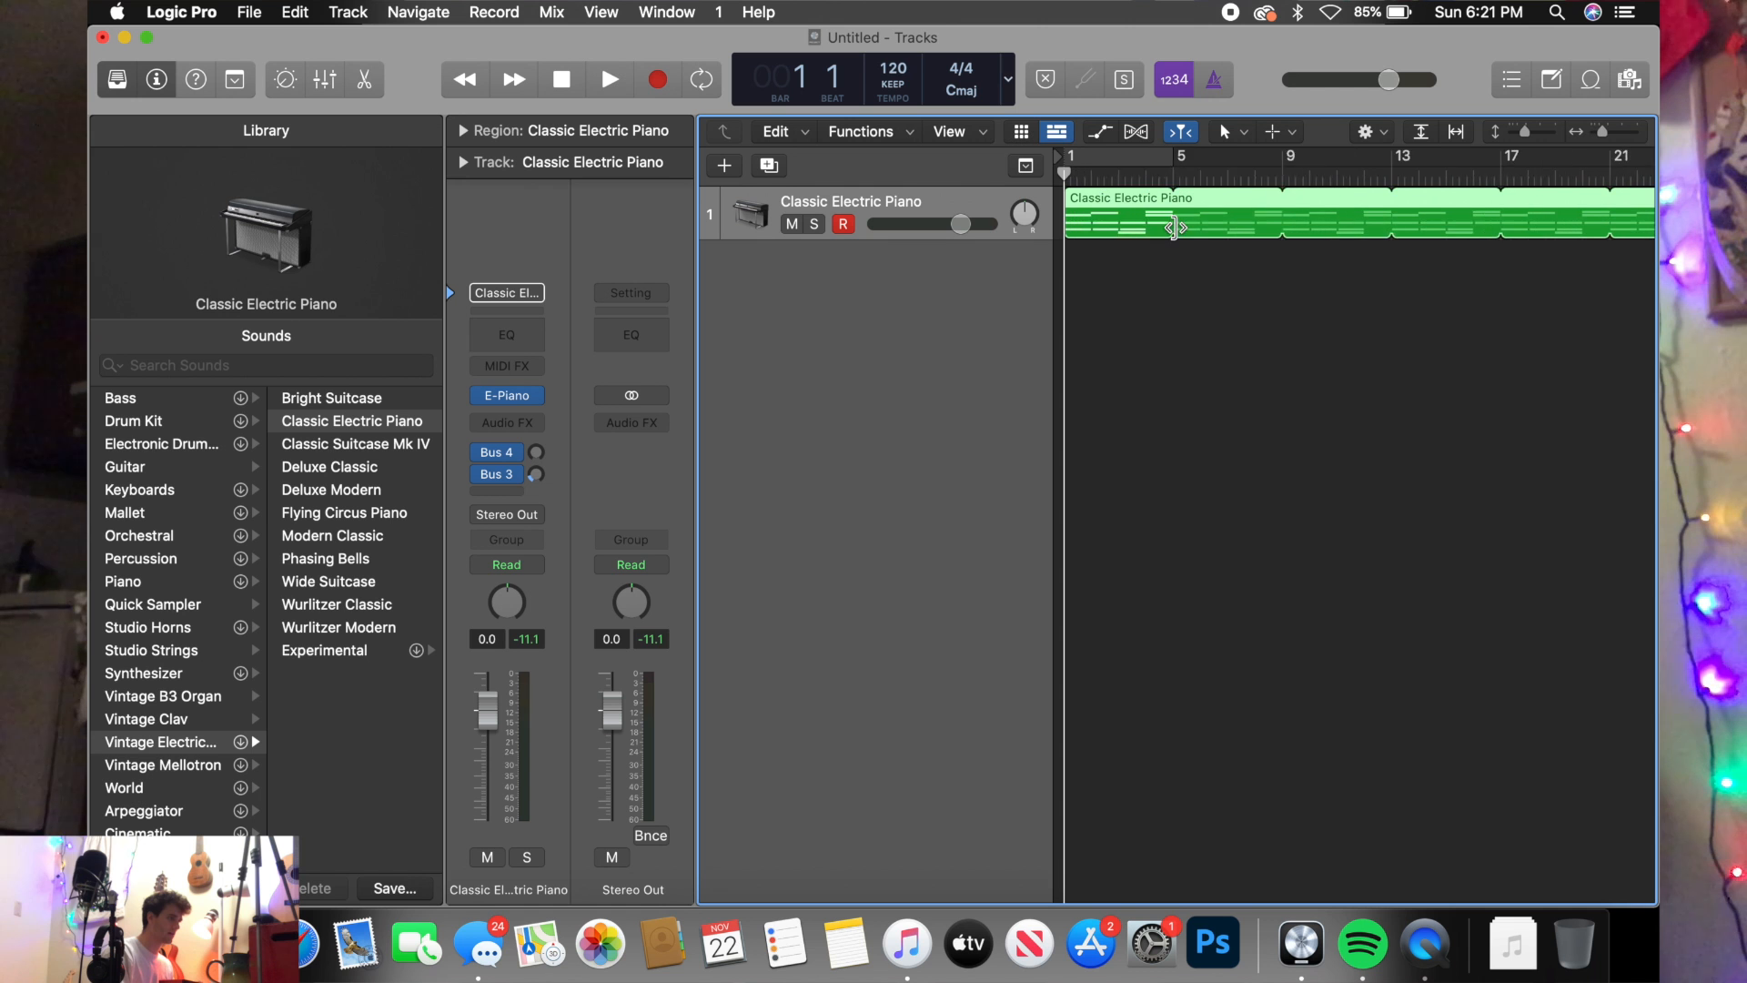
pyautogui.scroll(-2, 1174, 227)
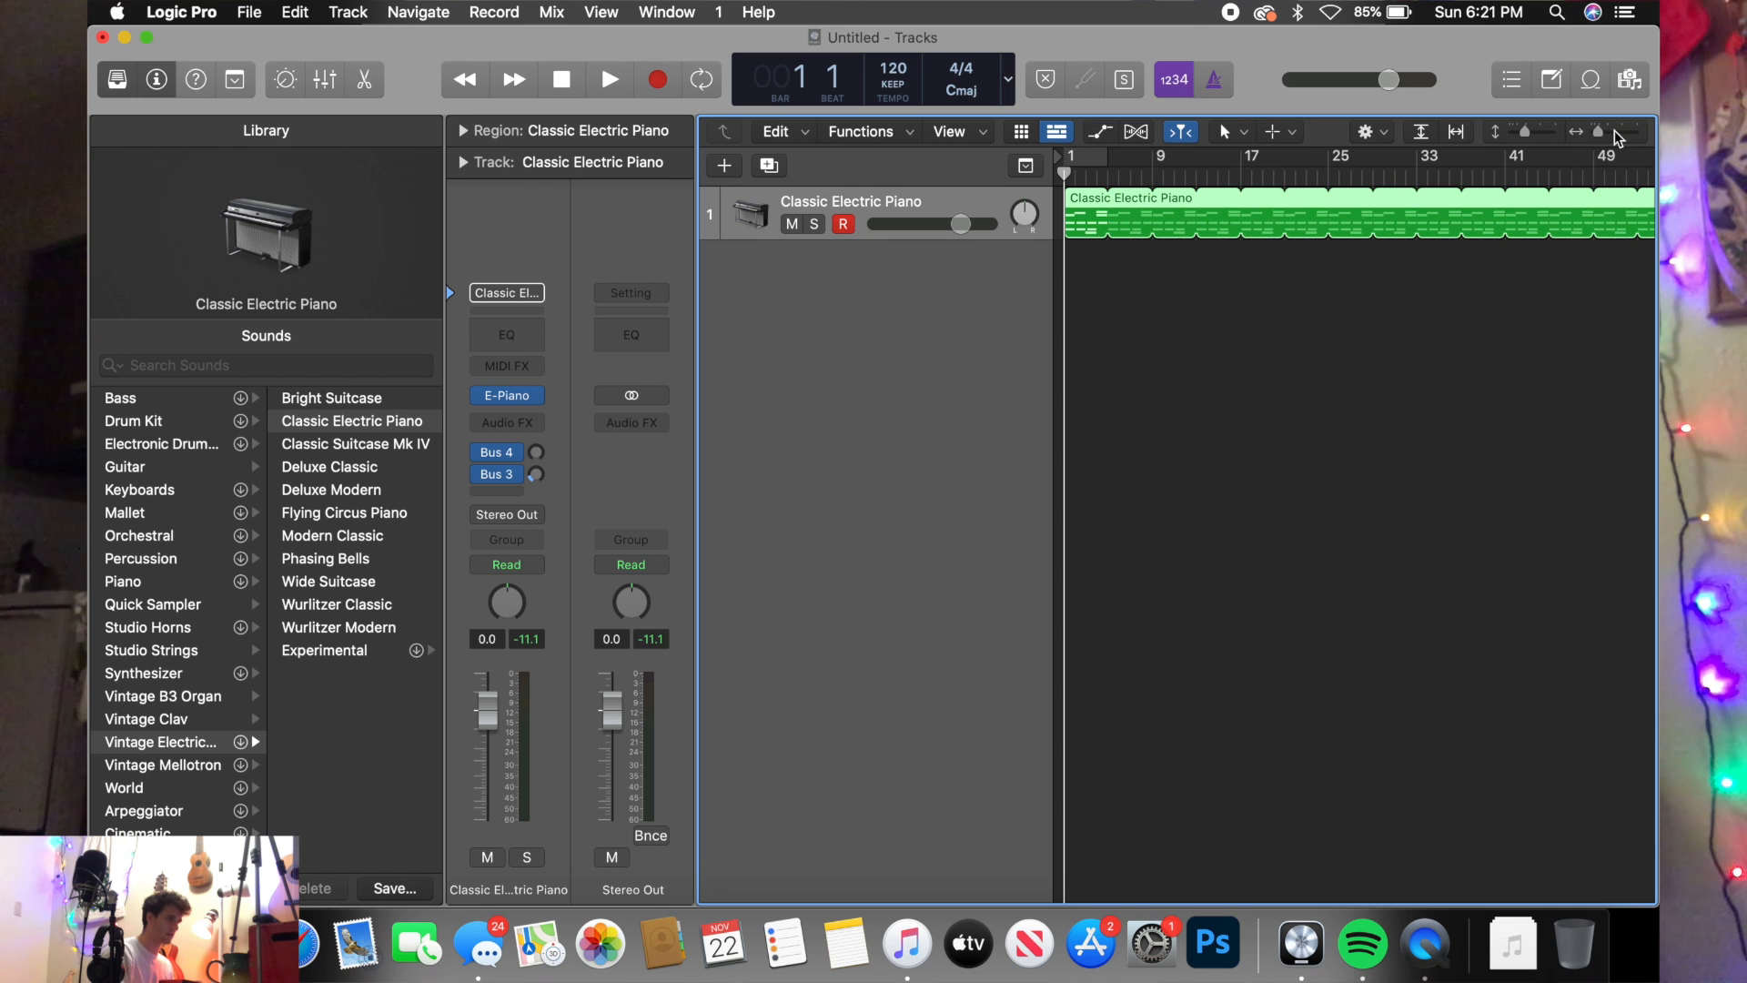
pyautogui.moveTo(1599, 129); pyautogui.dragTo(1596, 129)
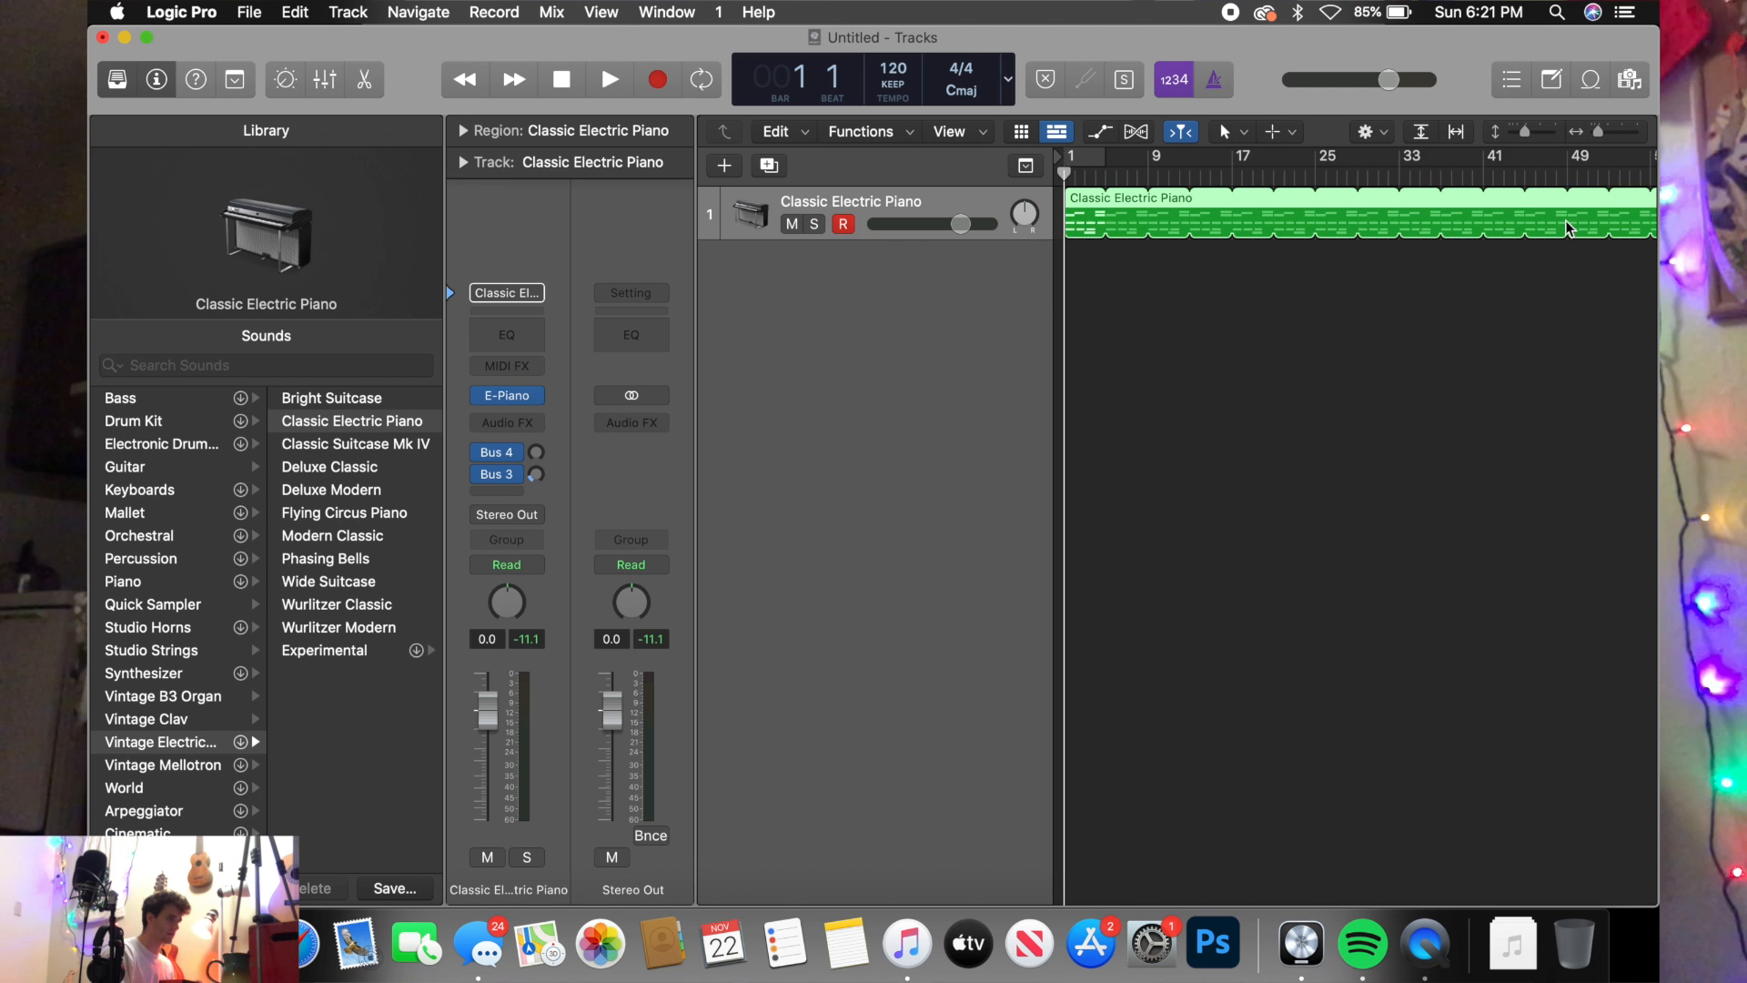
pyautogui.hscroll(5, 1030, 262)
pyautogui.hscroll(-5, 1246, 280)
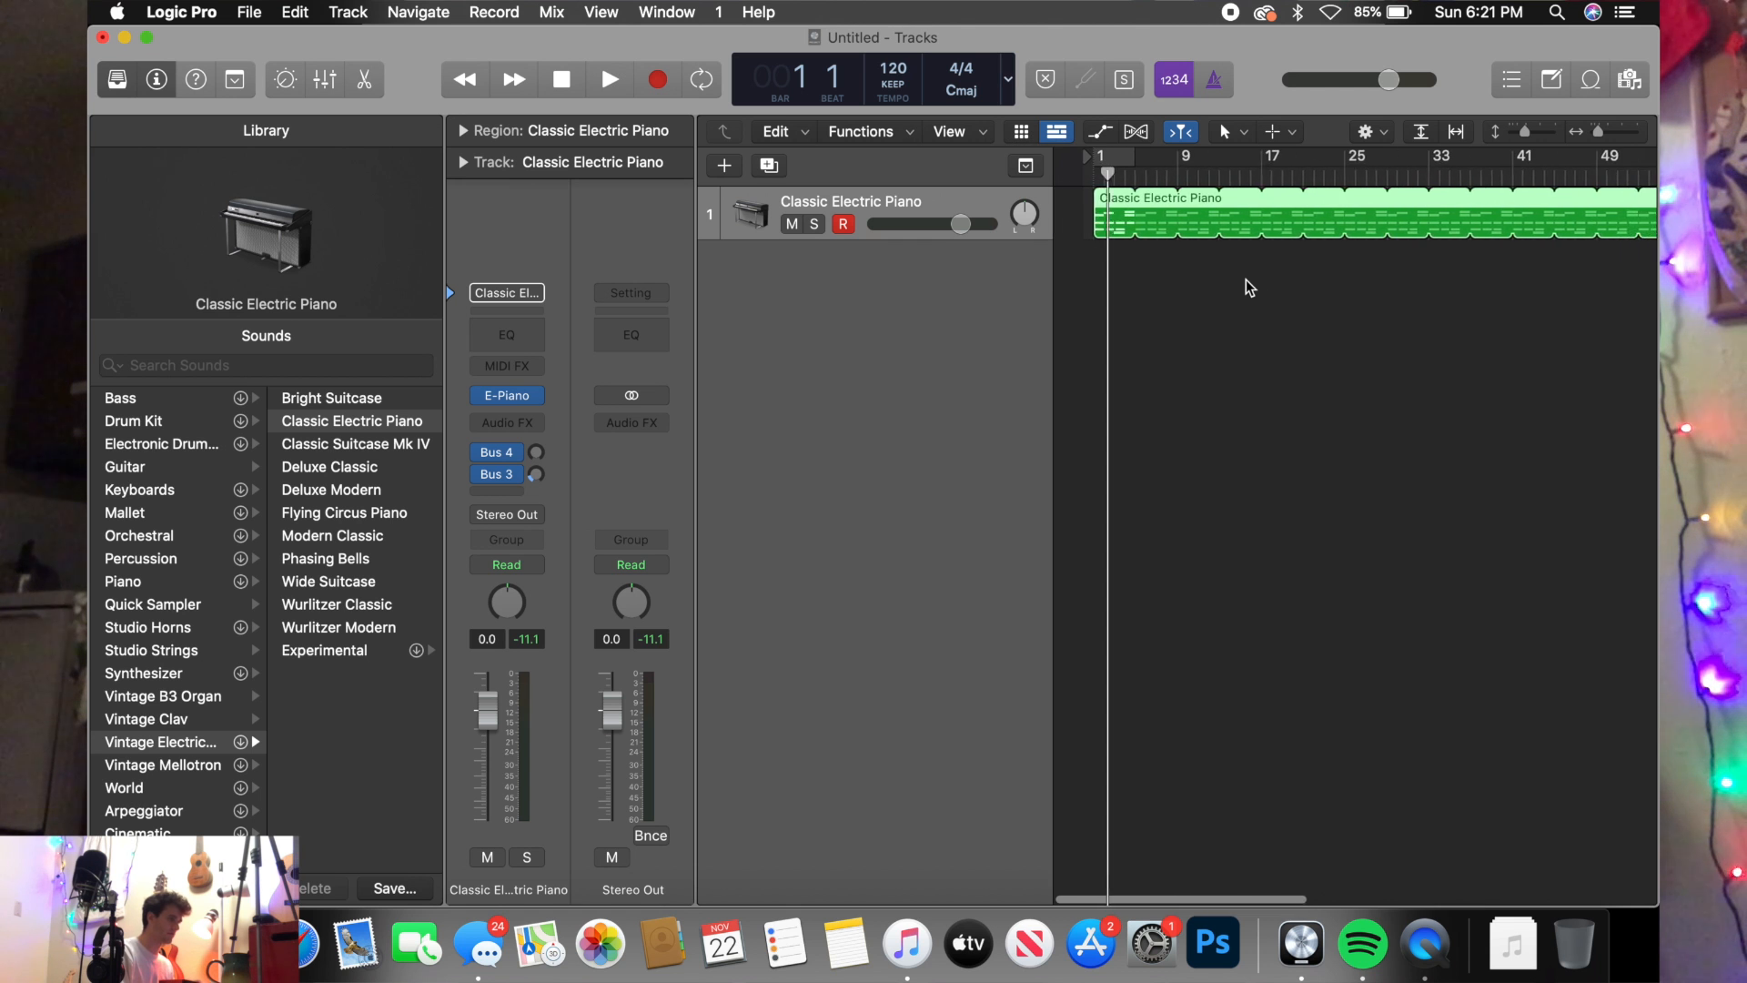
pyautogui.scroll(5, 1109, 233)
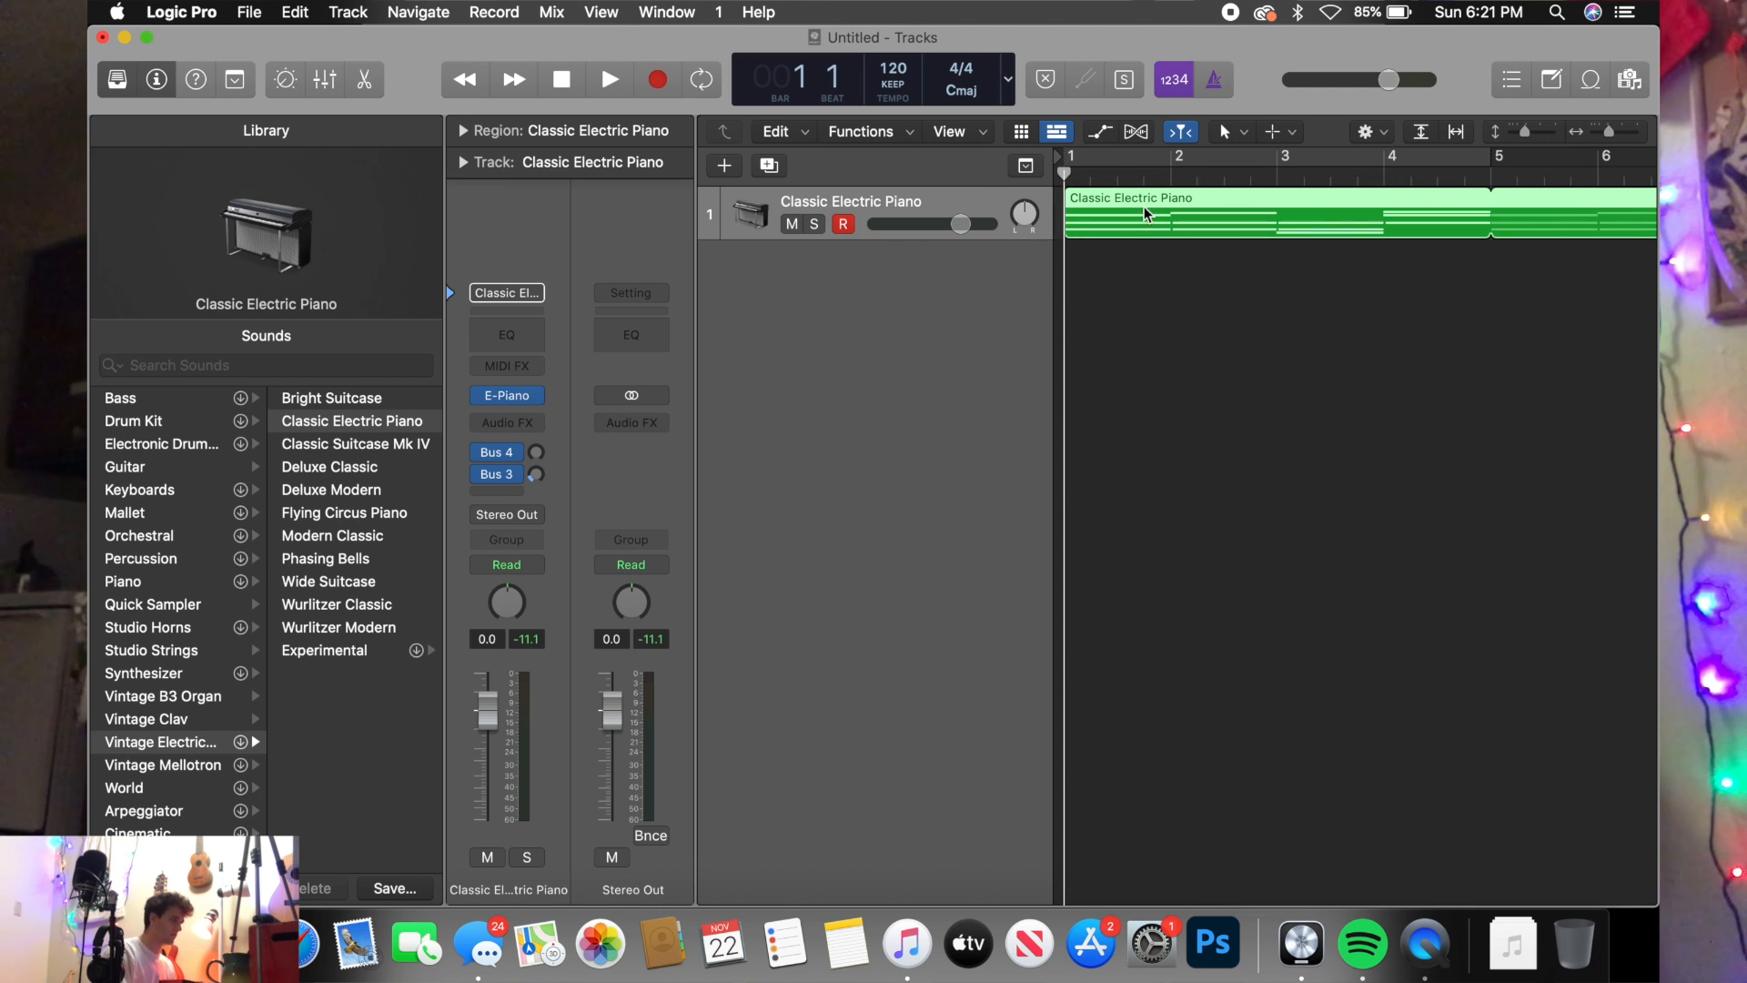
pyautogui.press('space')
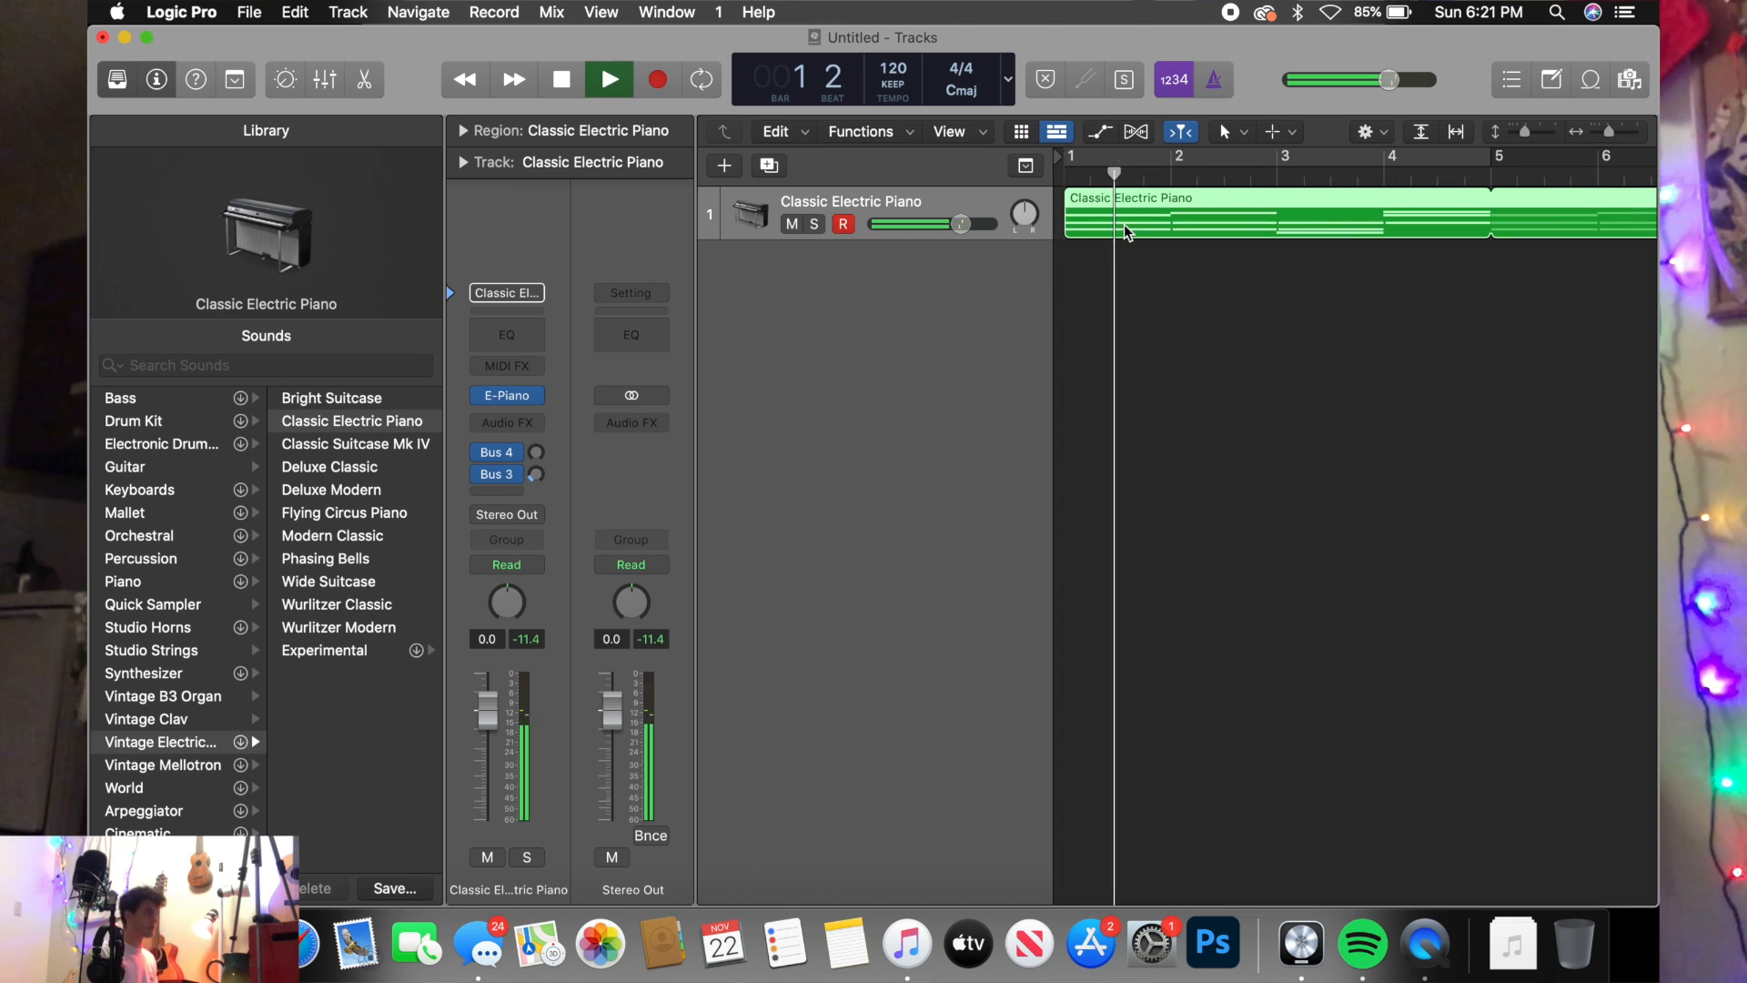
pyautogui.press('XF86AudioRaiseVolume')
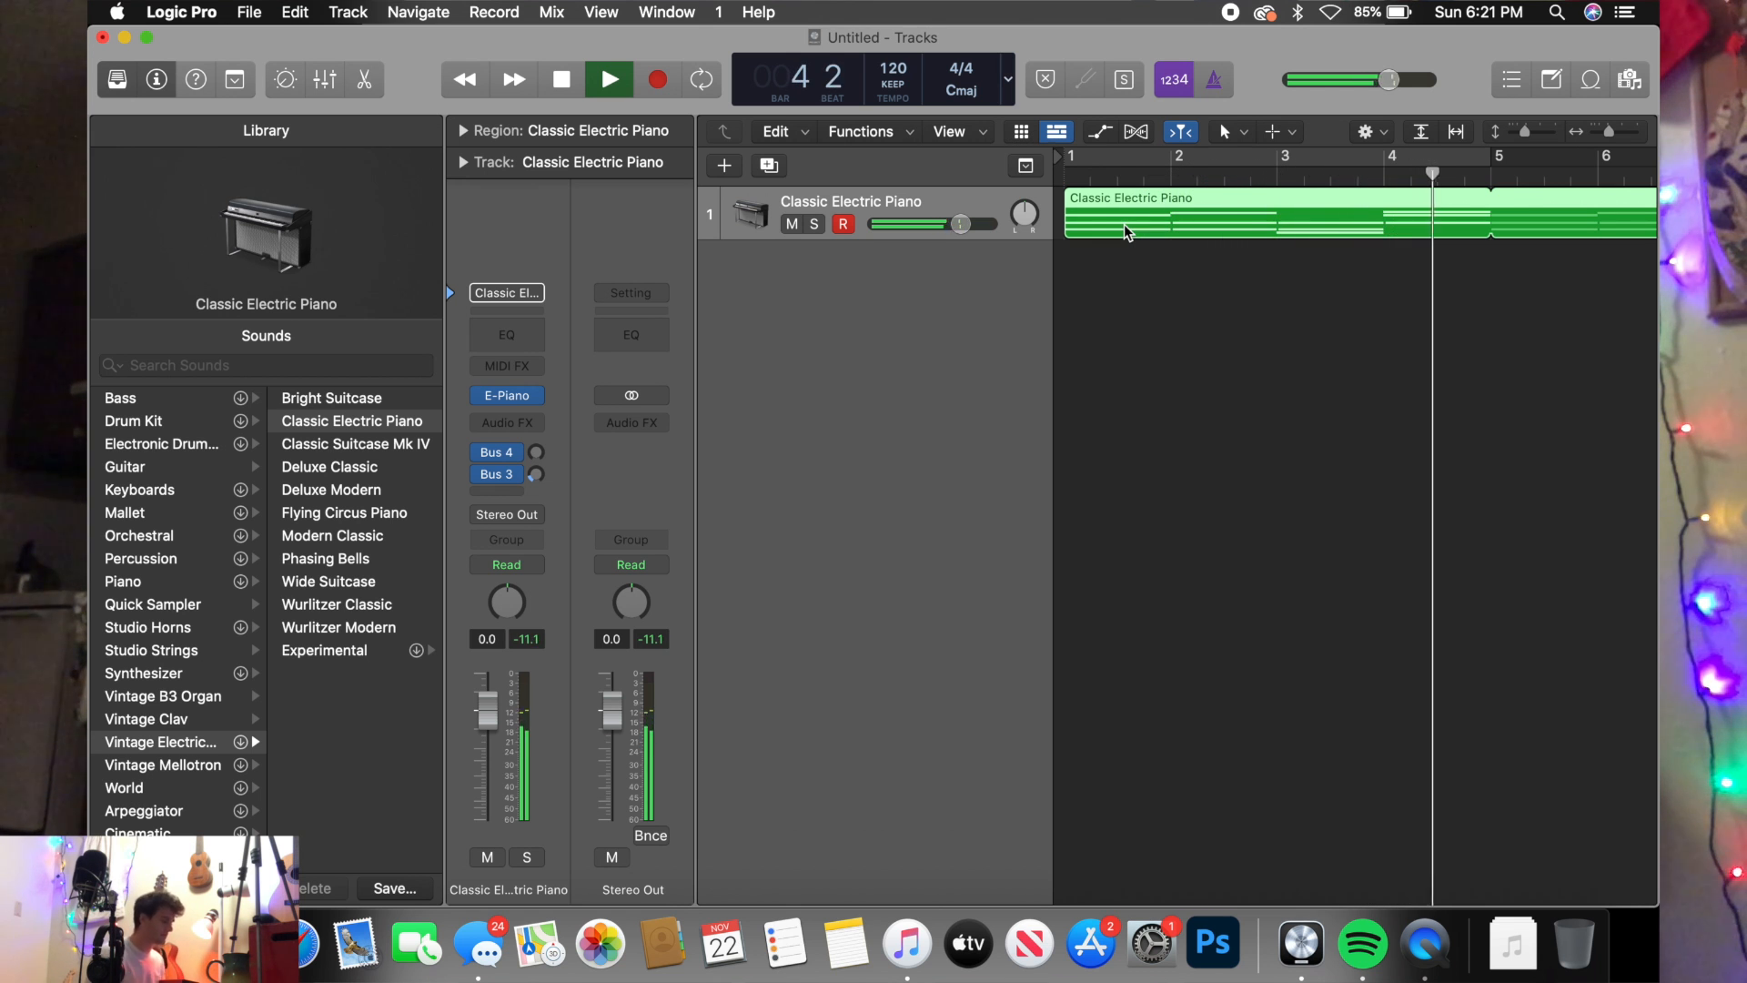
pyautogui.press('space')
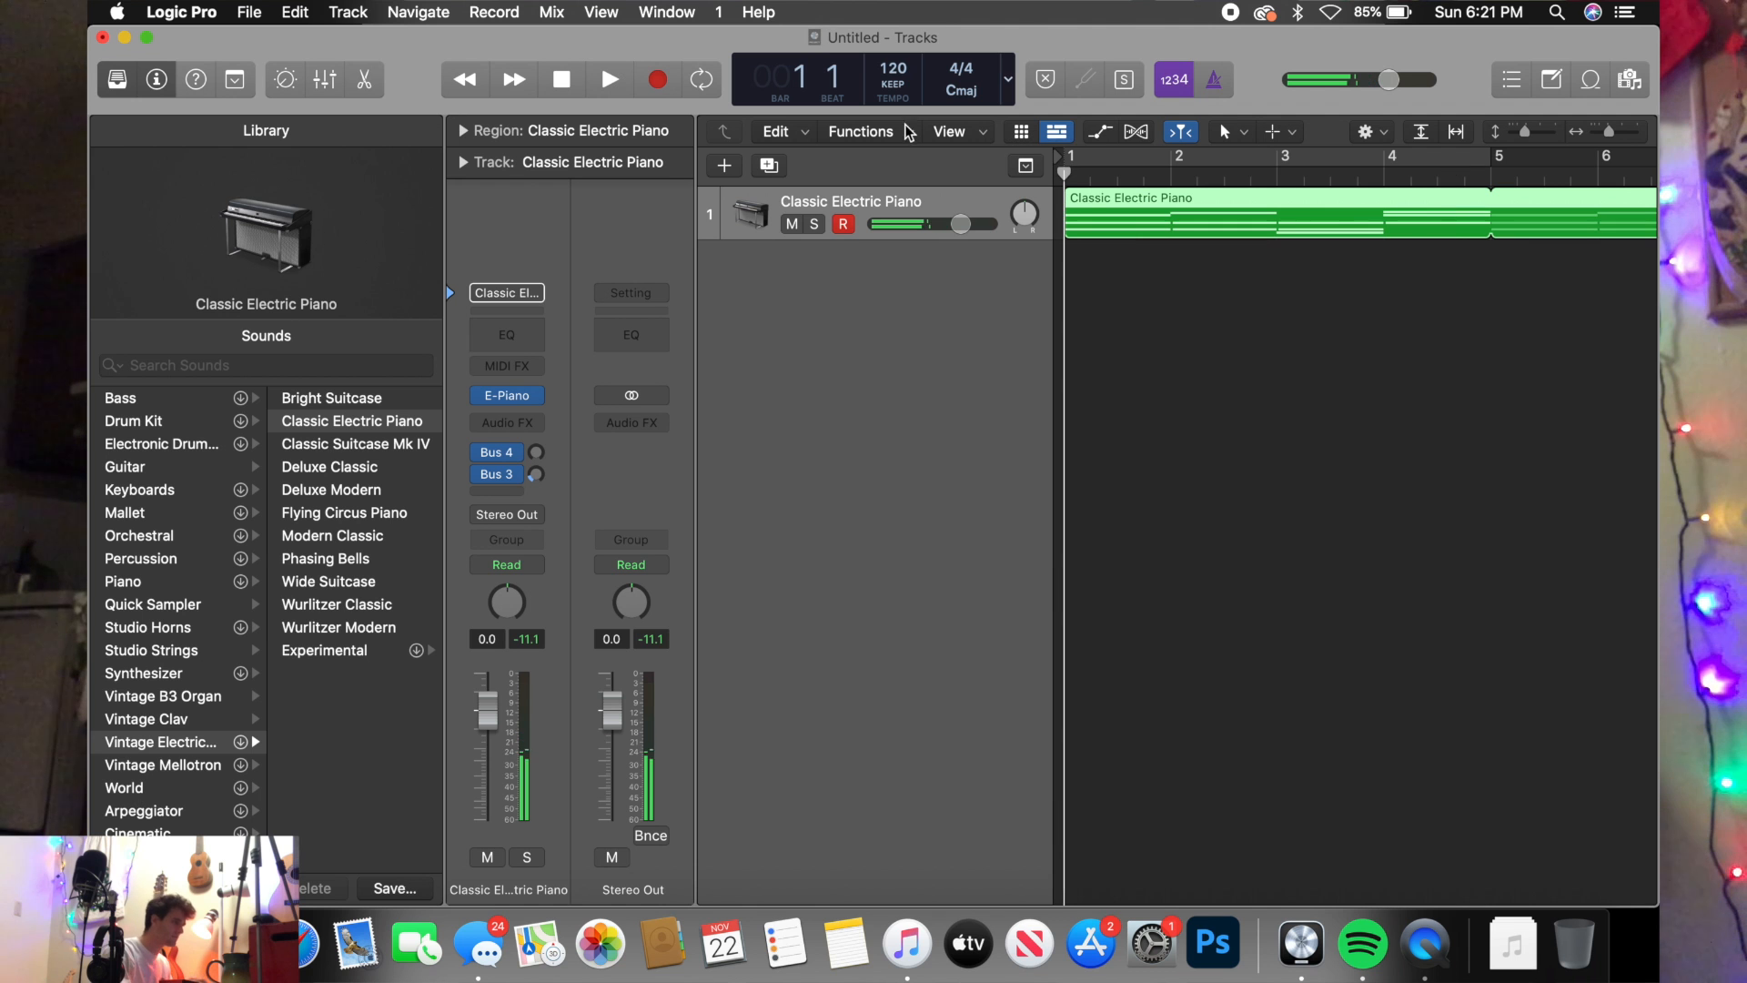
# - Create a new track with duplicate settings and copy the looped chord region onto it at bar 1
pyautogui.rightClick(879, 199)
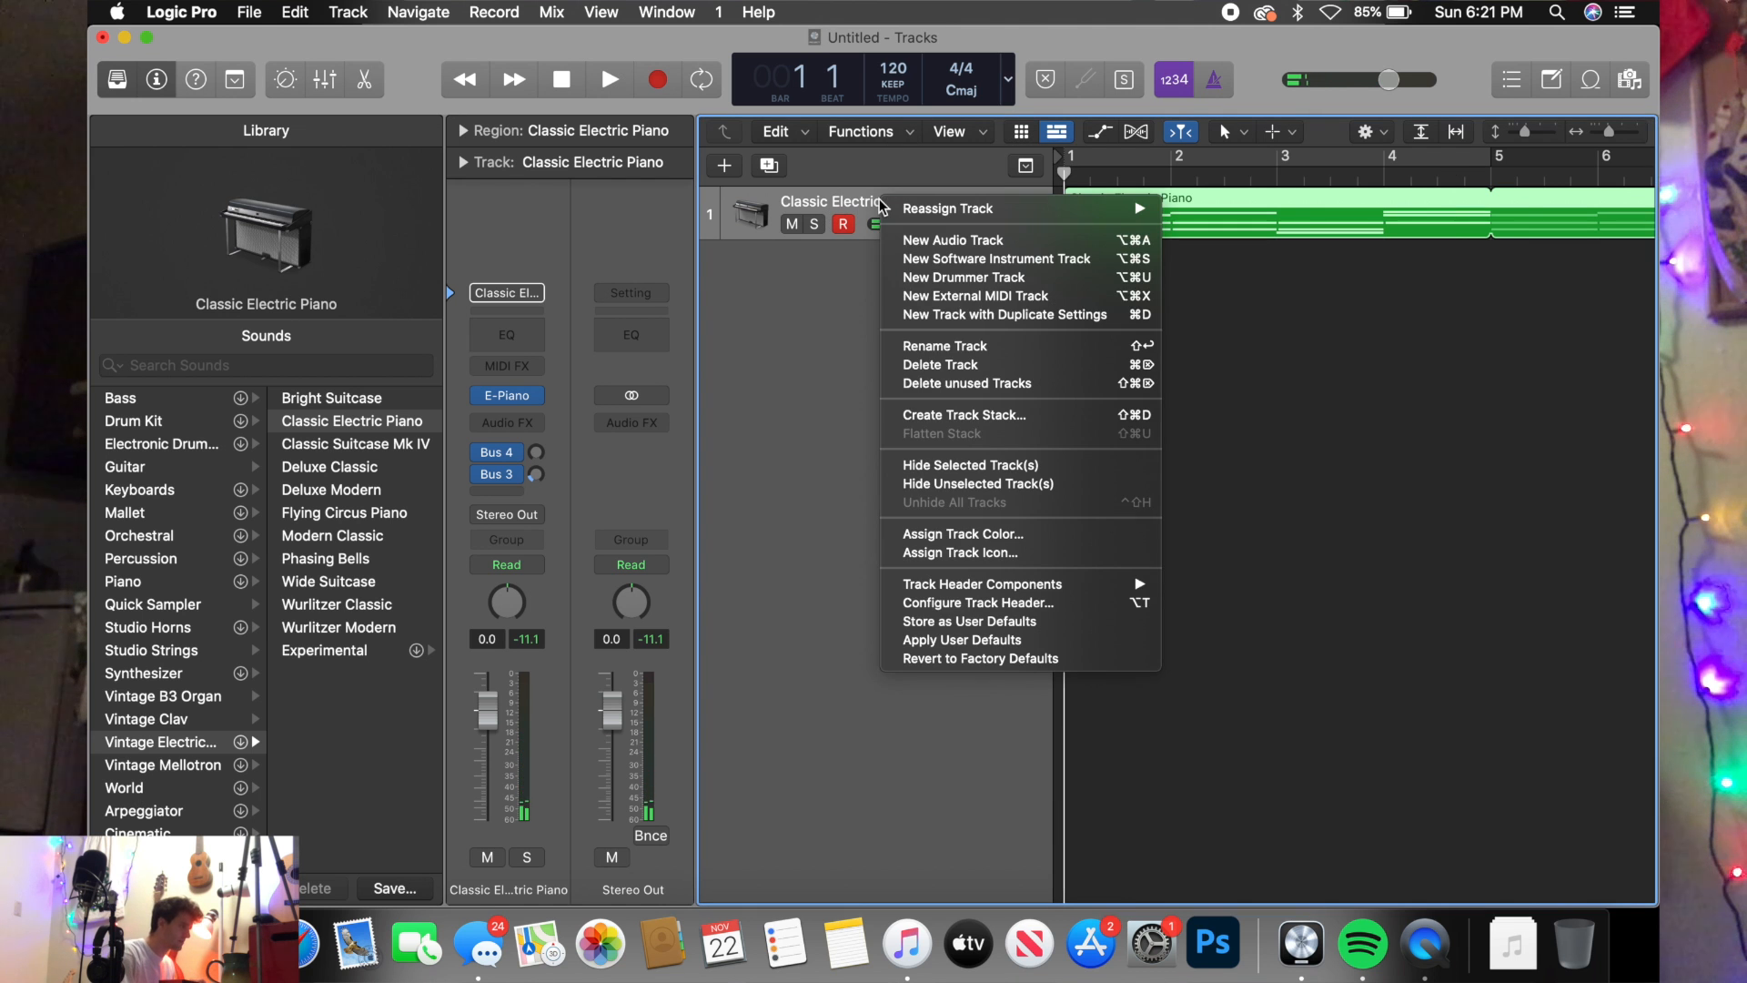
pyautogui.click(953, 316)
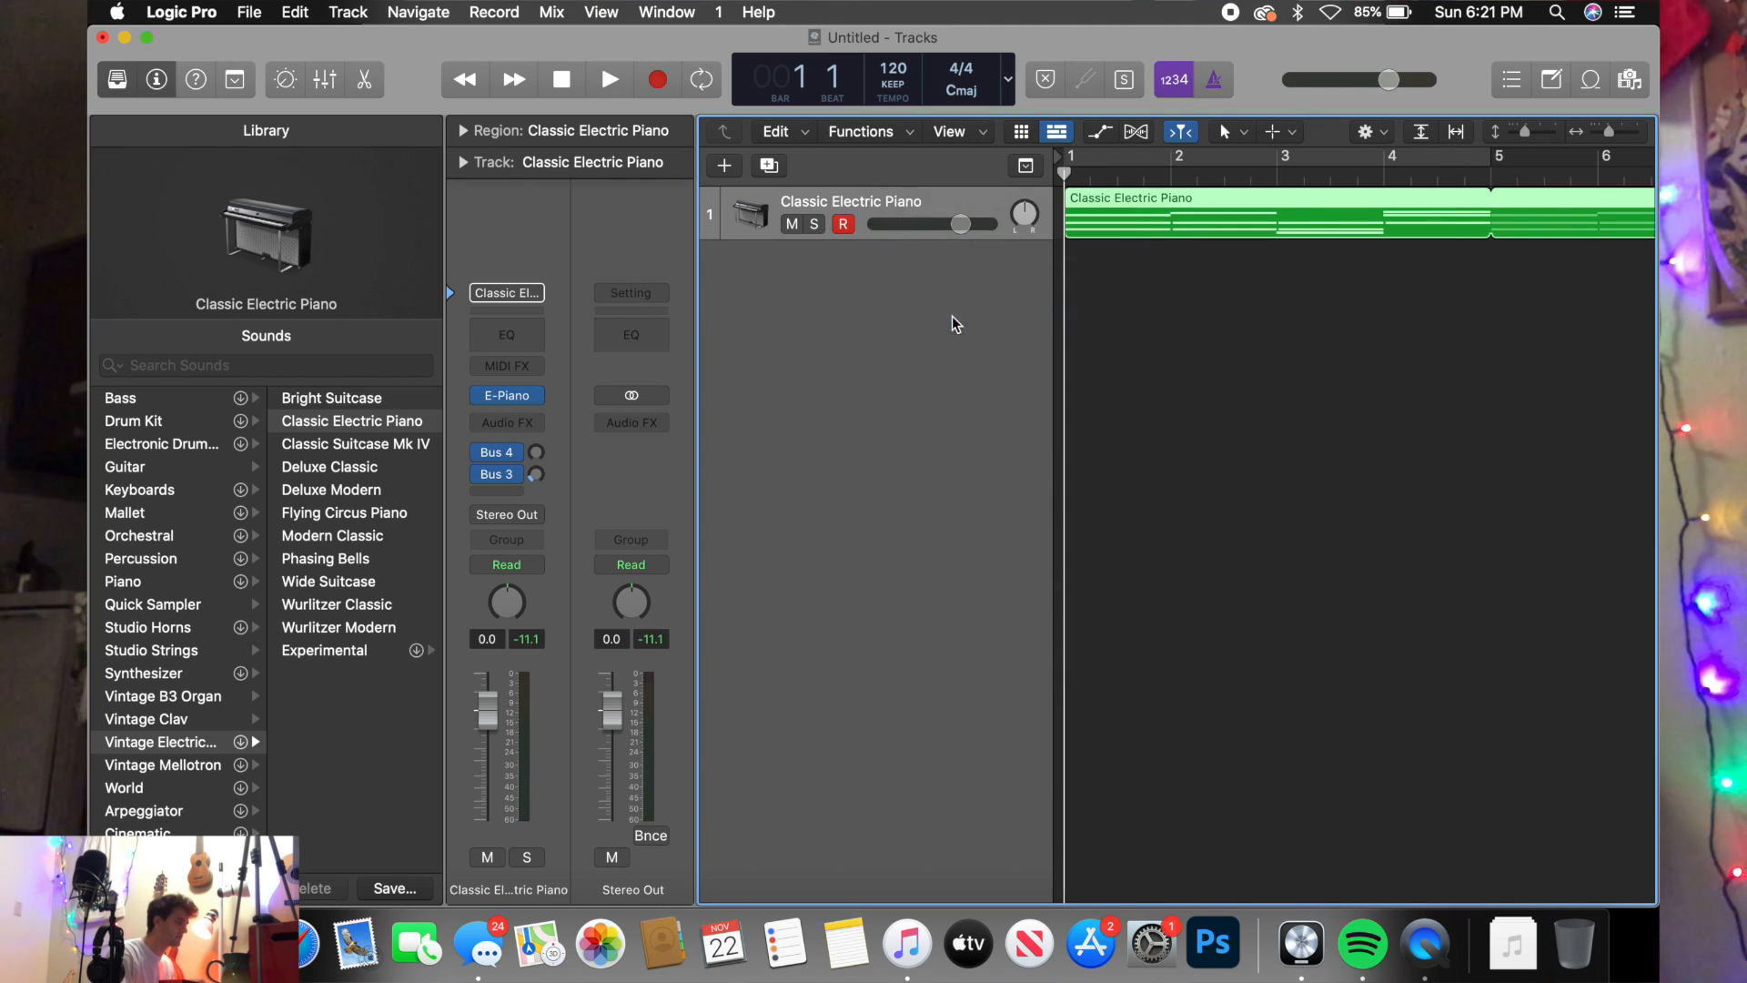
pyautogui.click(1103, 208)
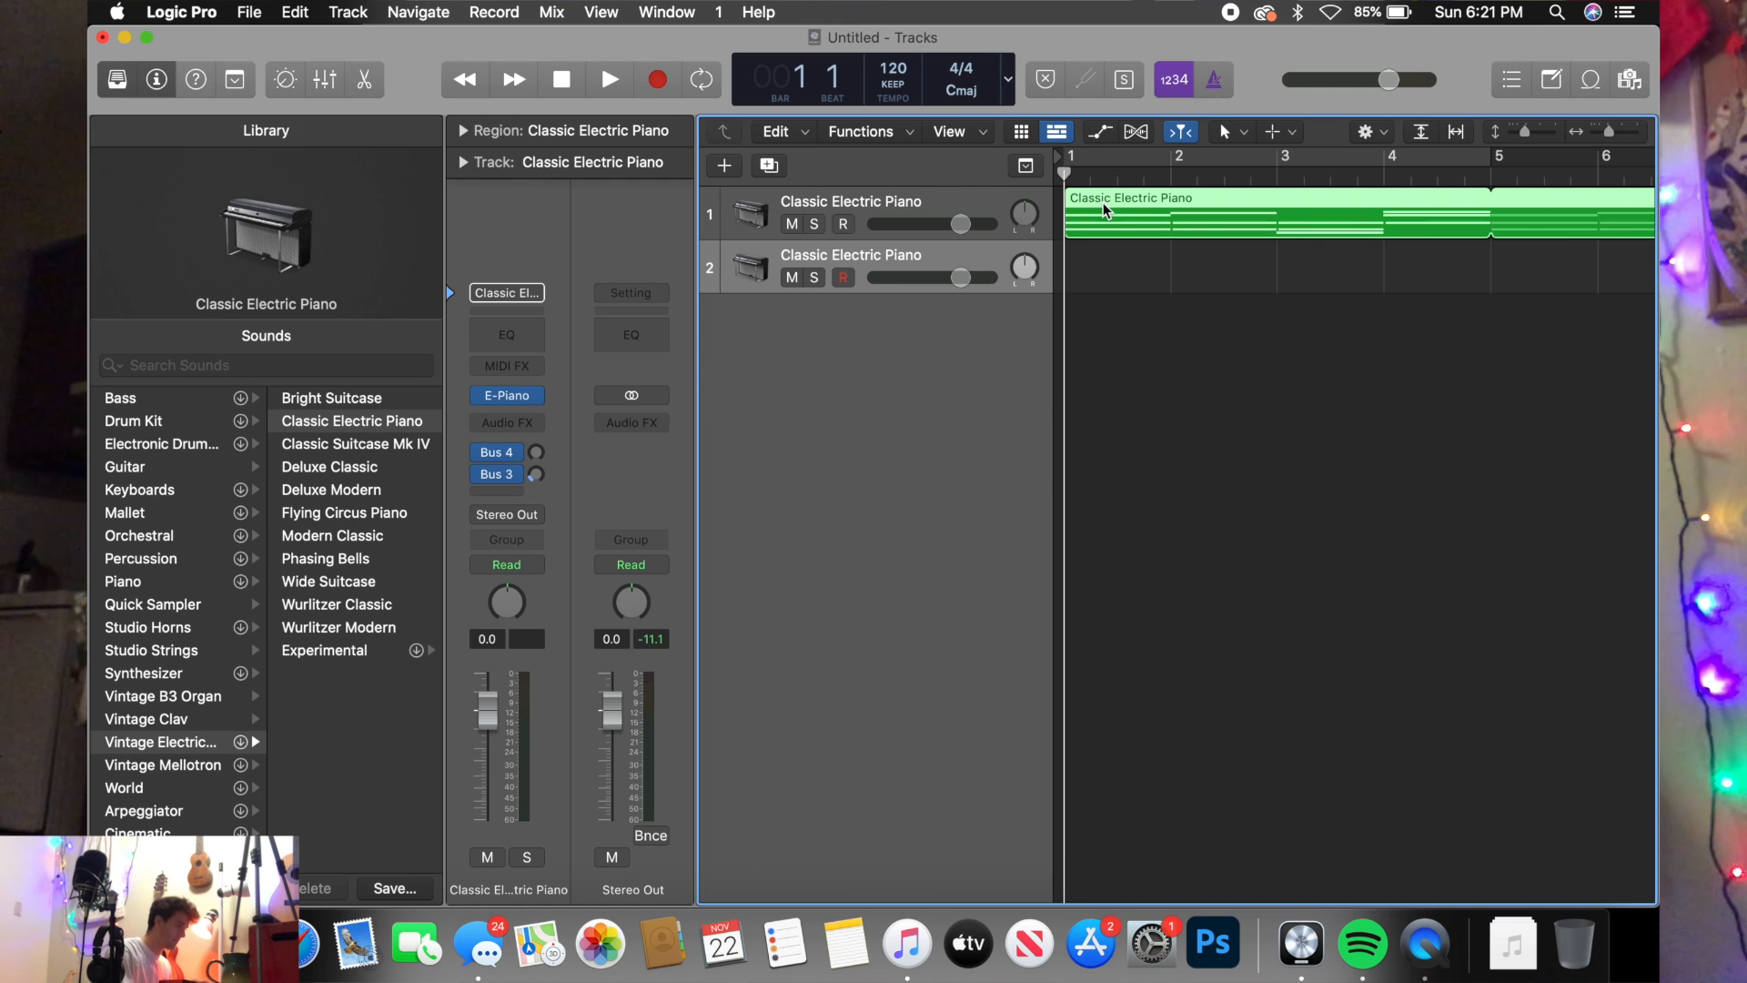
pyautogui.press('super+c')
pyautogui.press('super+v')
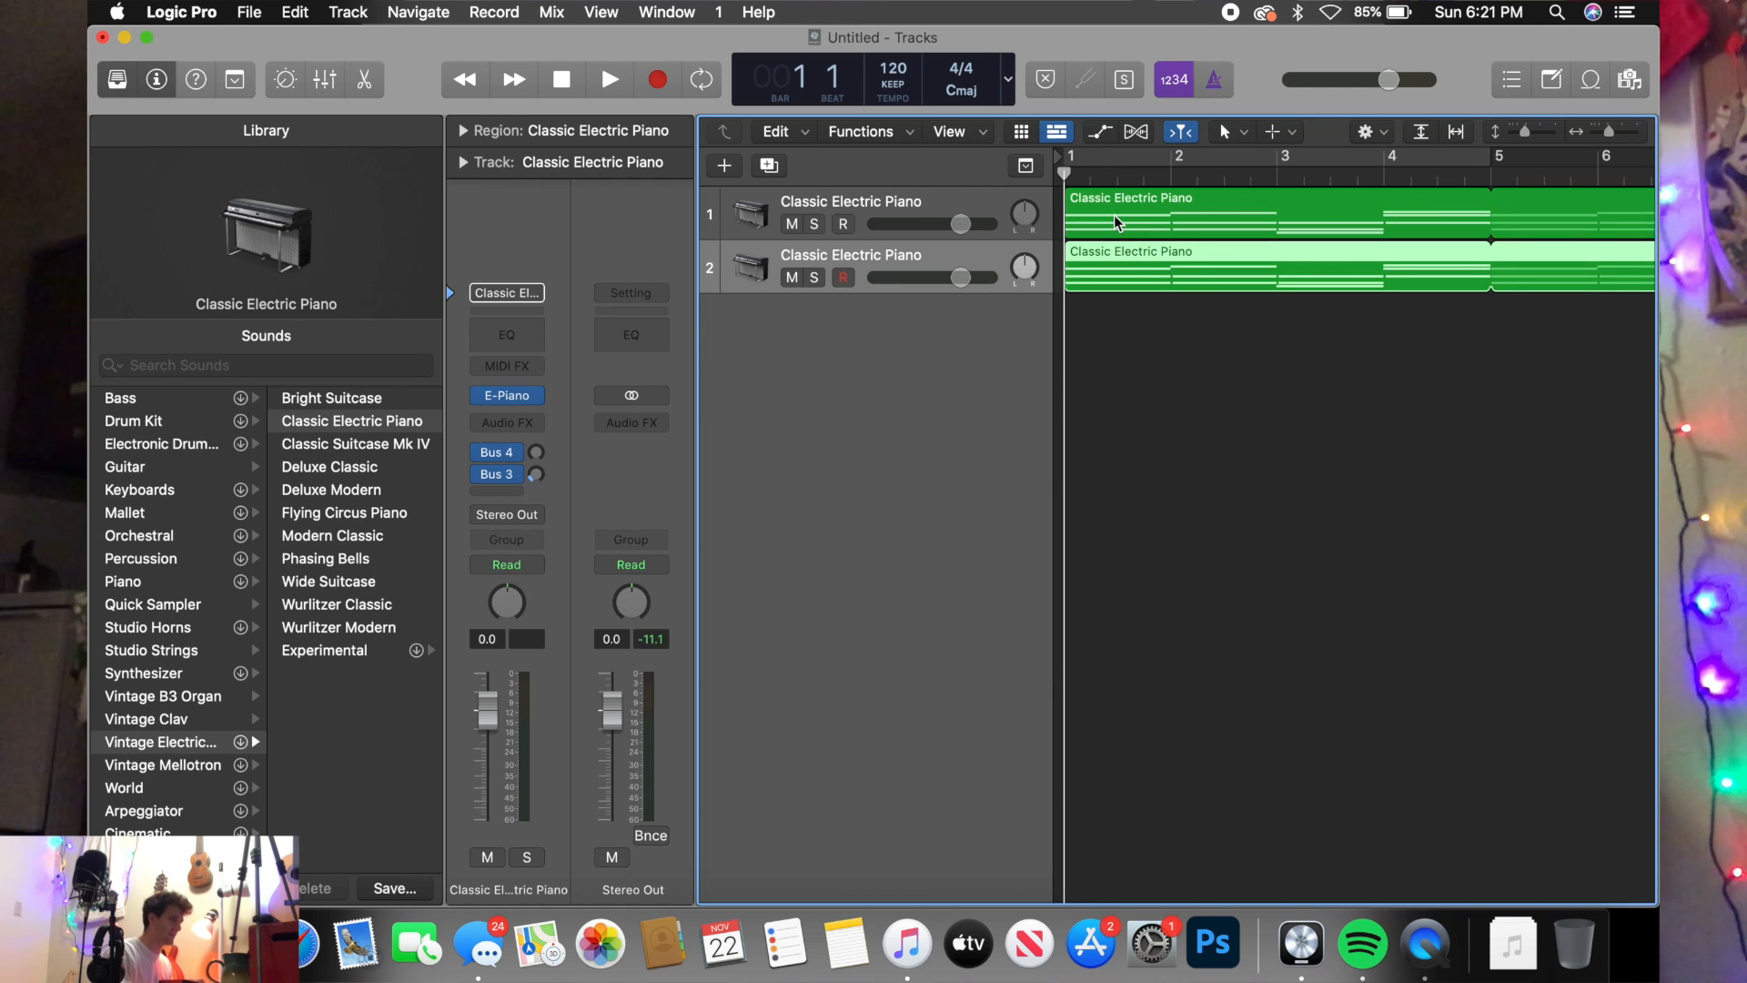
pyautogui.click(1098, 213)
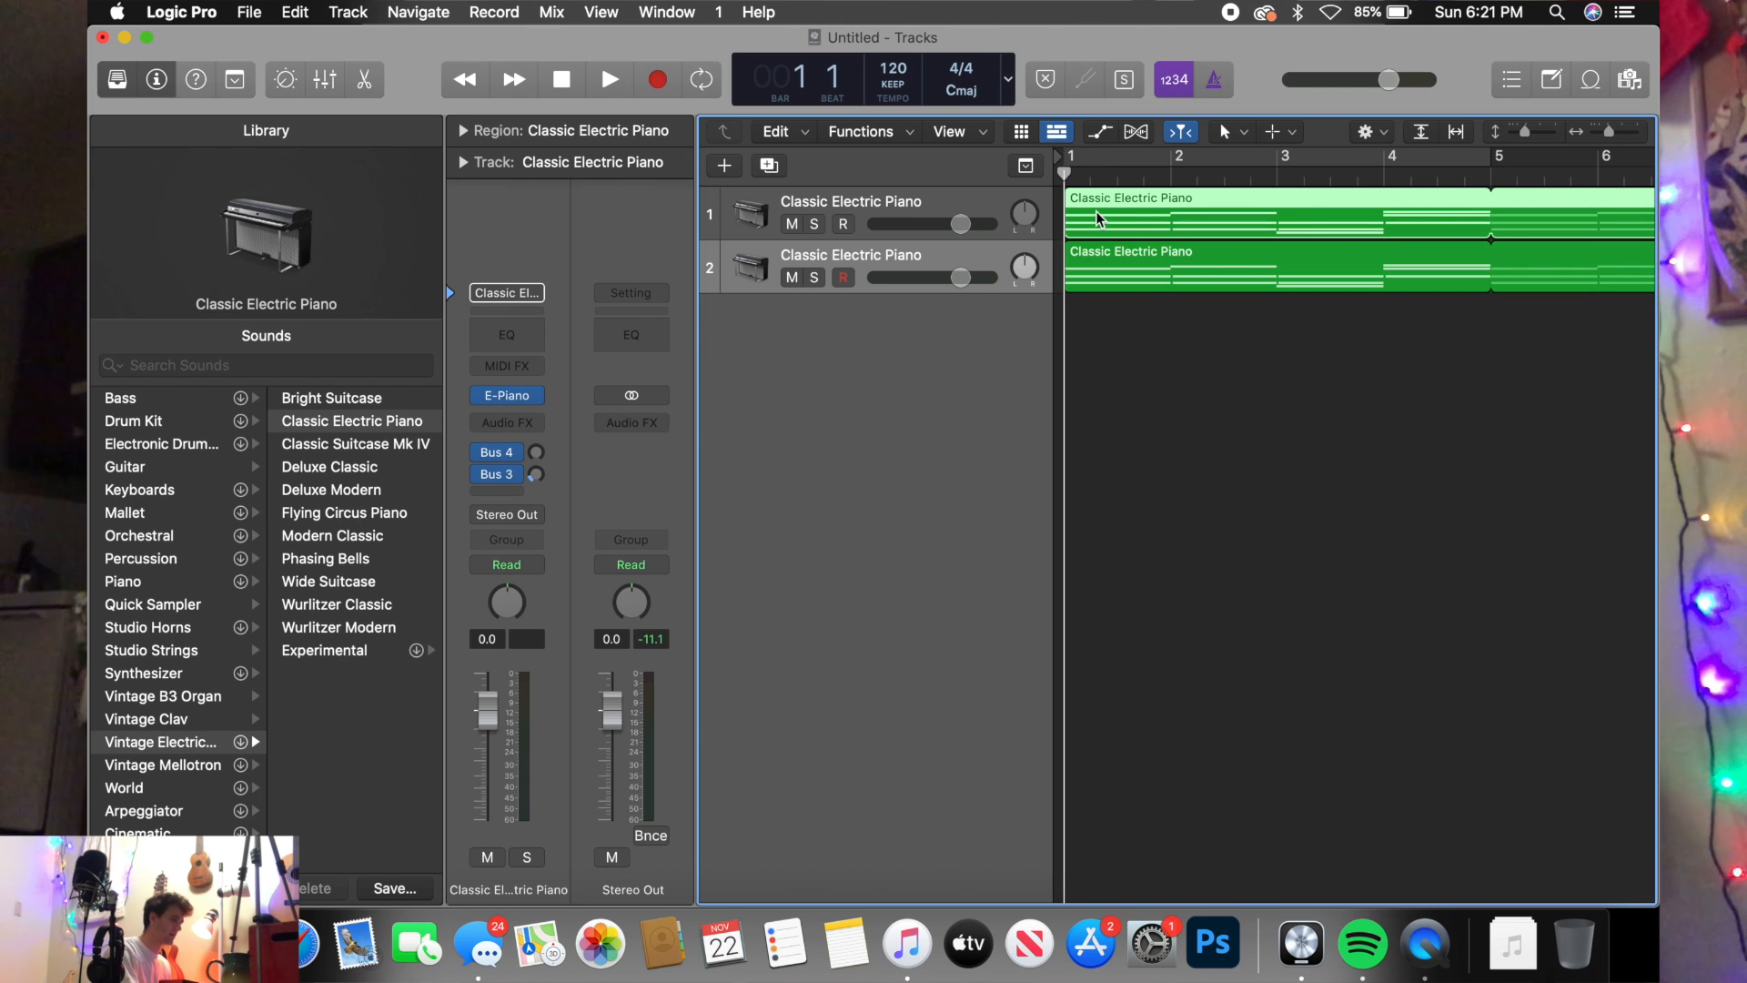
pyautogui.press('space')
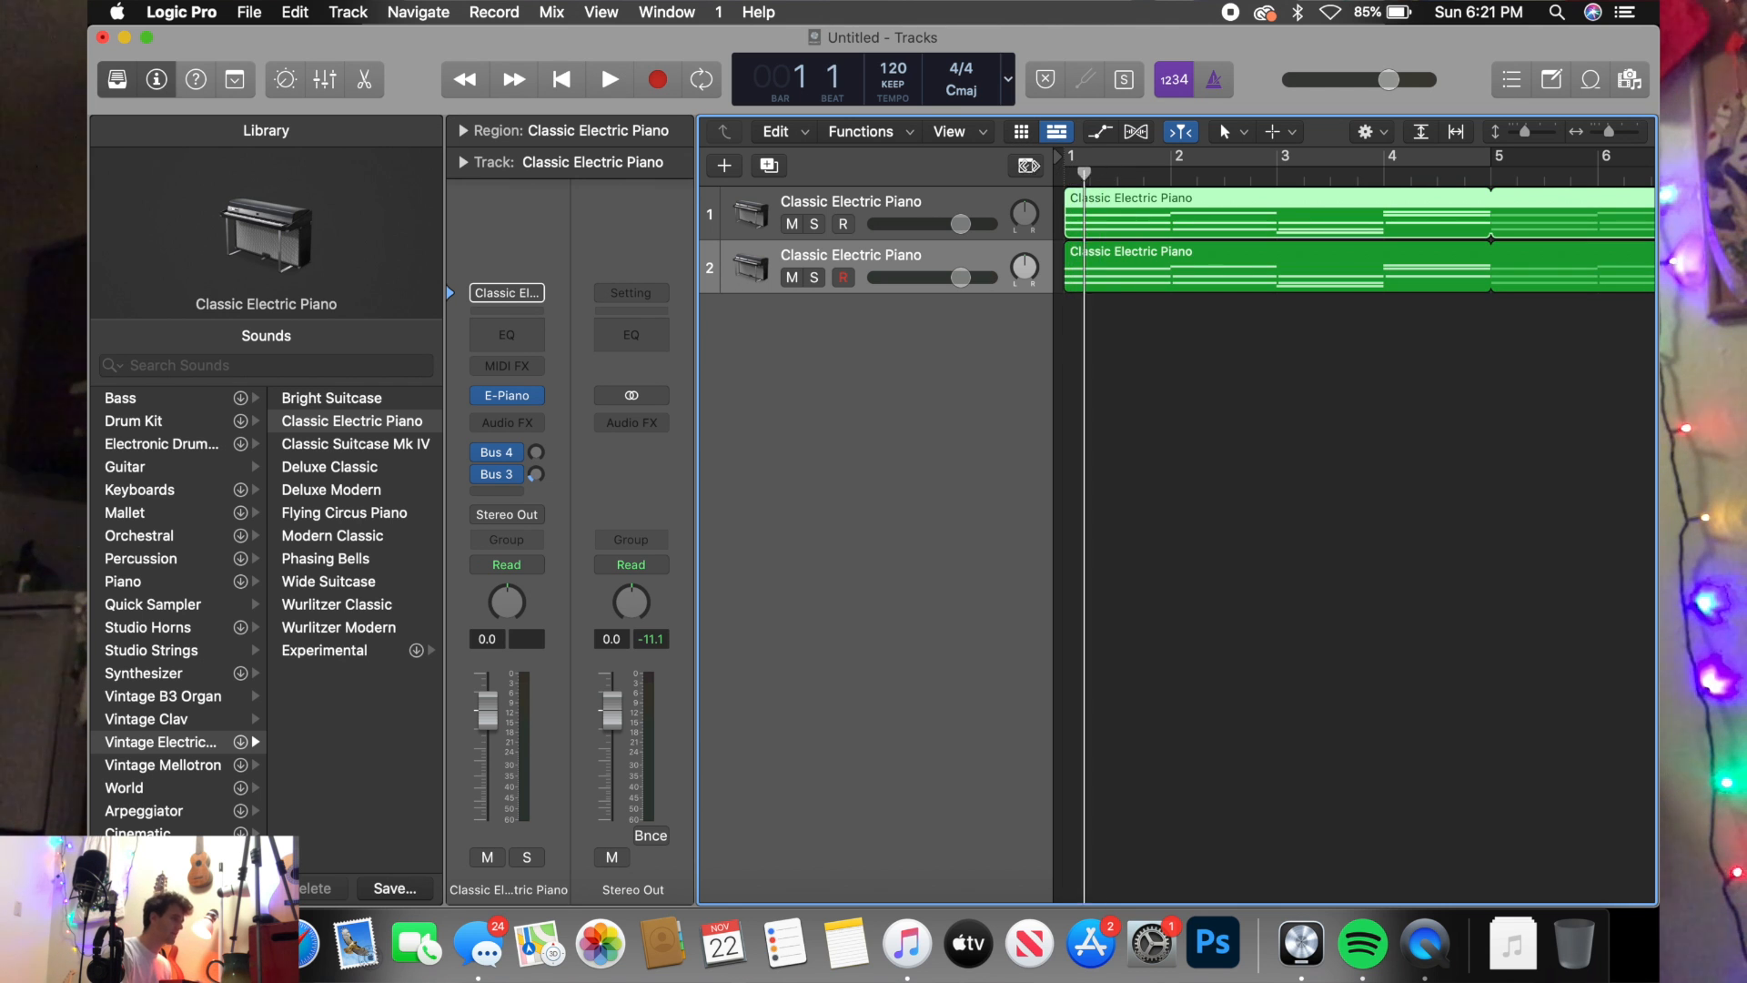
pyautogui.press('space')
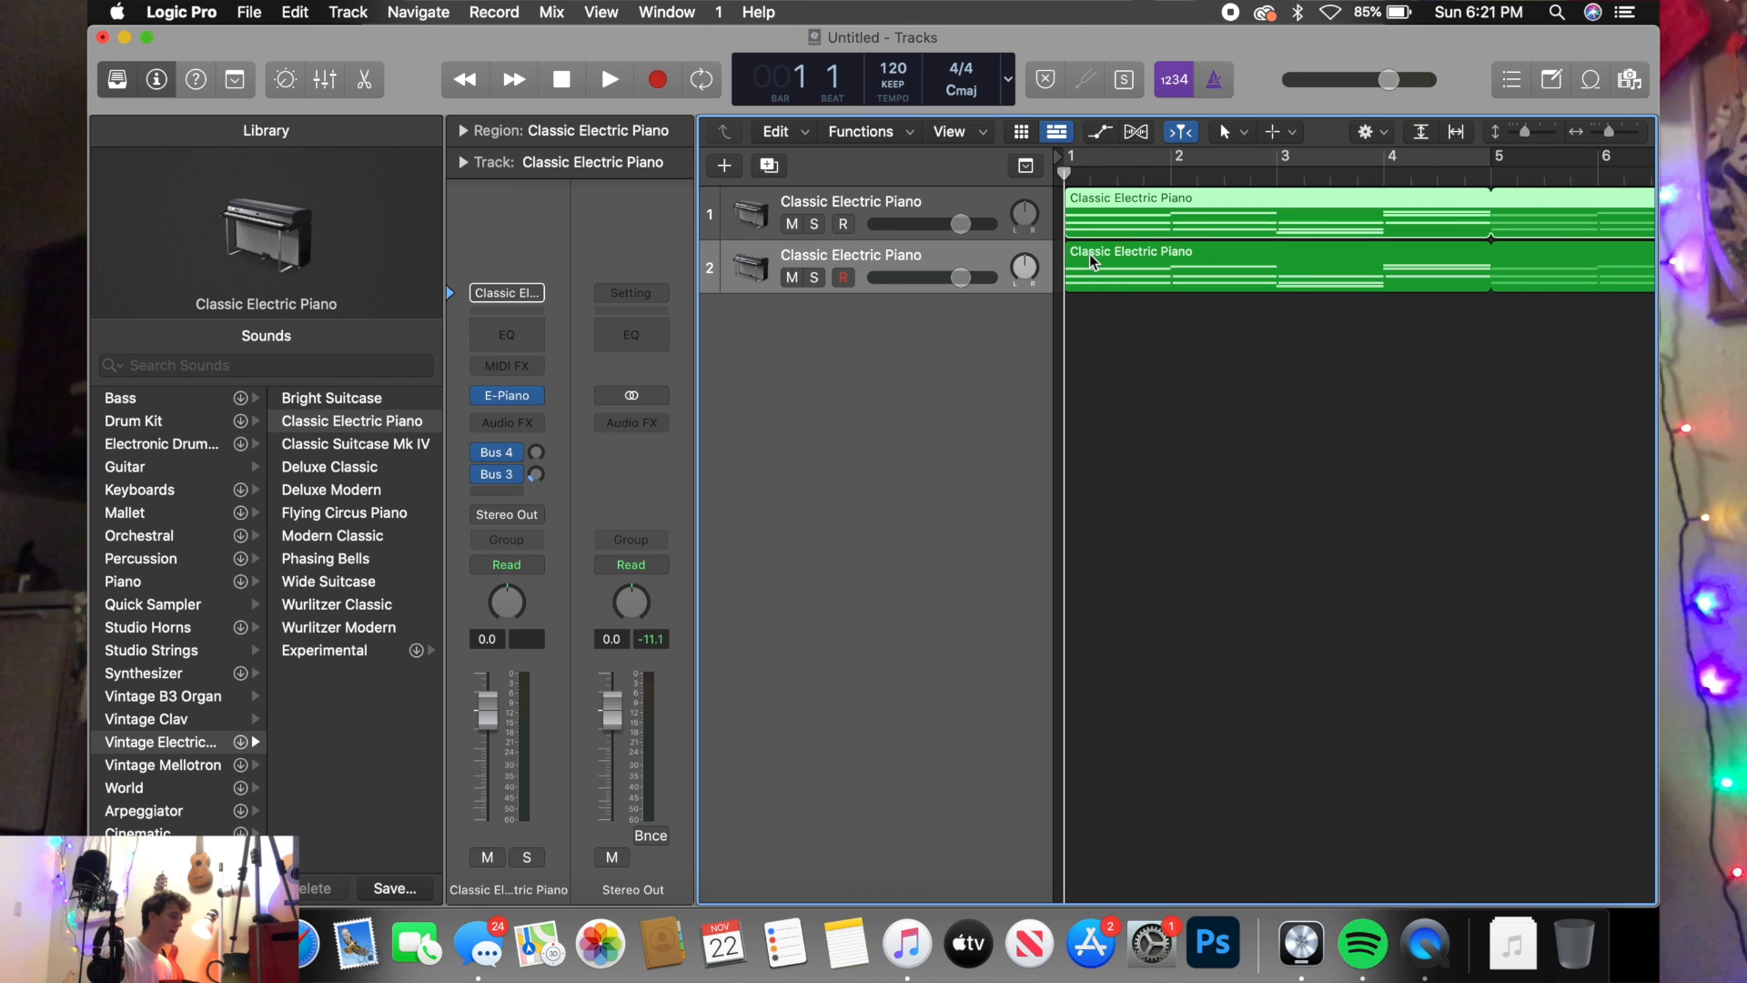
pyautogui.scroll(10, 1073, 273)
pyautogui.scroll(-4, 1074, 273)
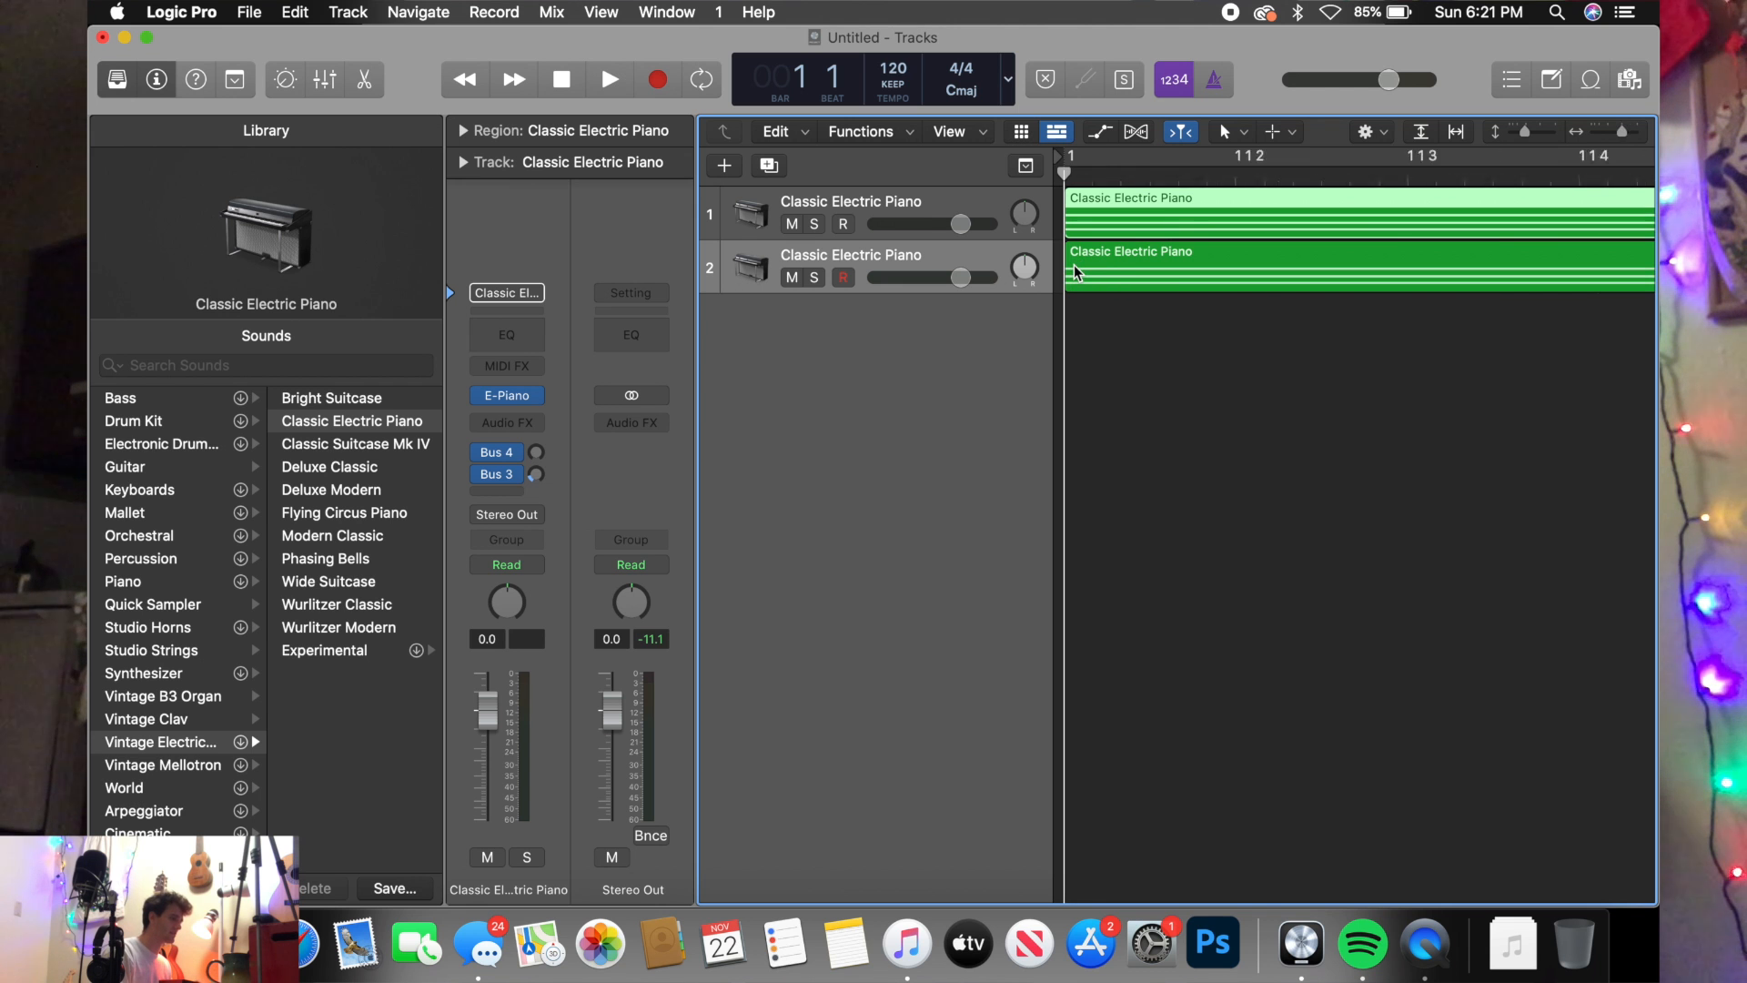
pyautogui.scroll(-6, 1074, 265)
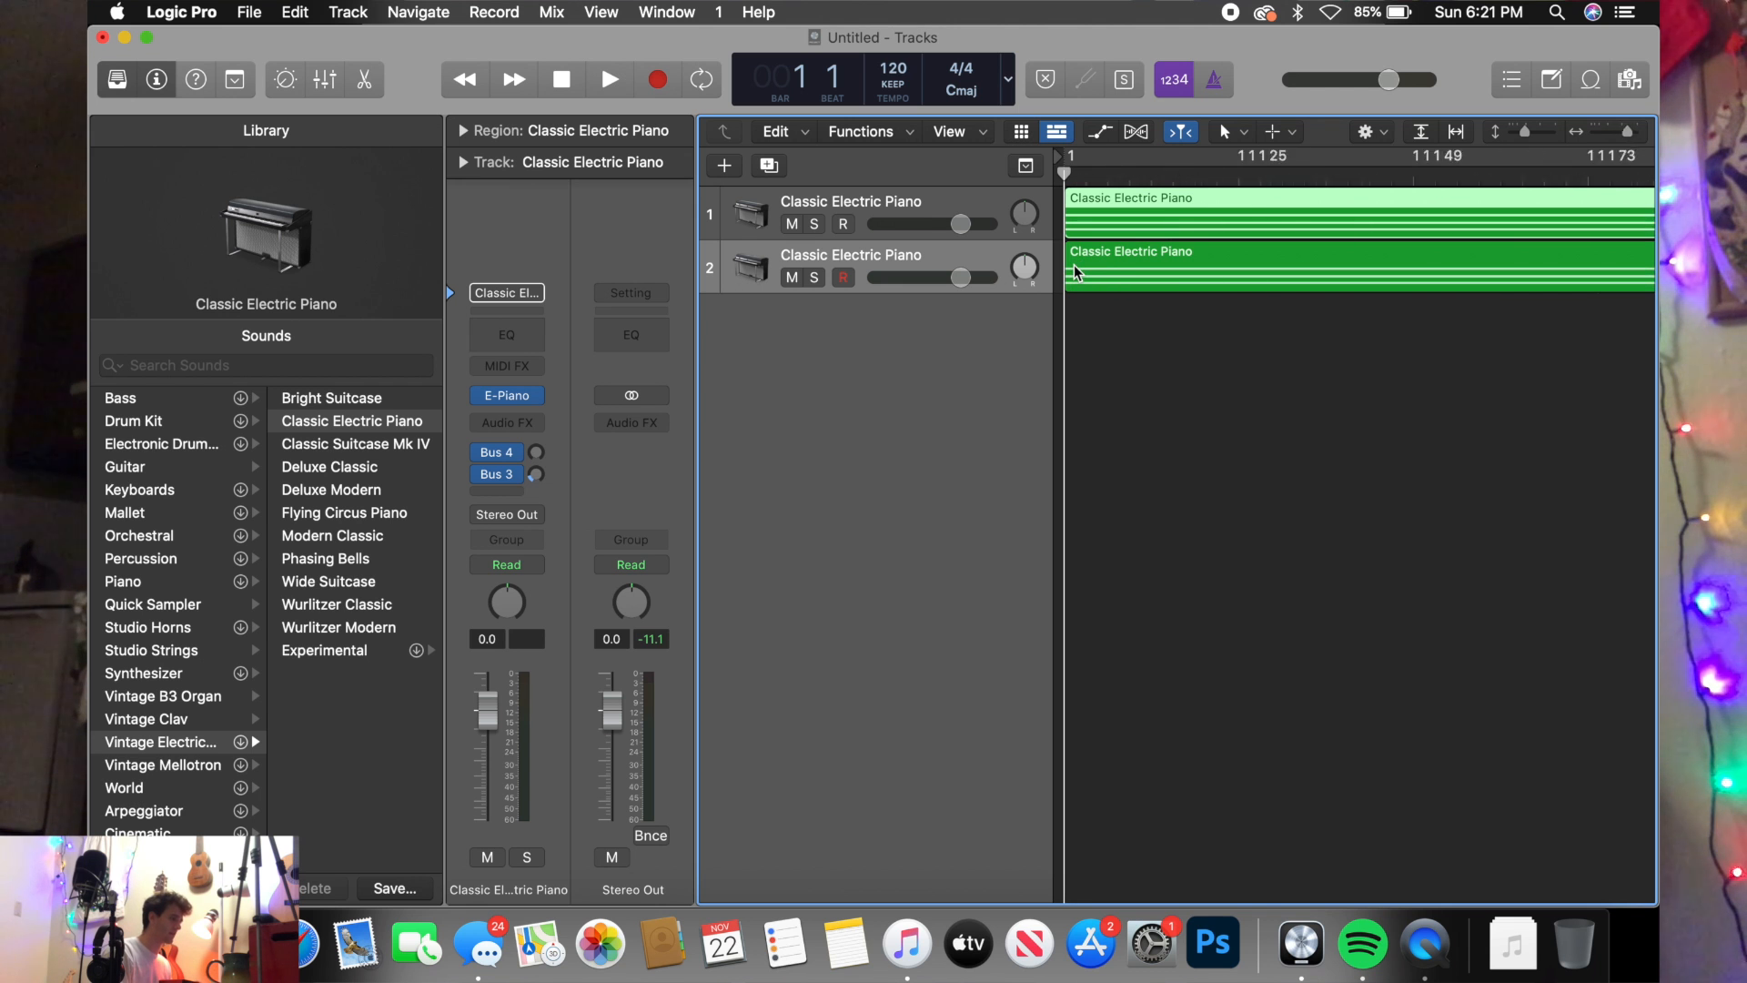
# - Open the copied region on track 2 in the Piano Roll and enlarge the editor to show all its notes
pyautogui.doubleClick(1127, 264)
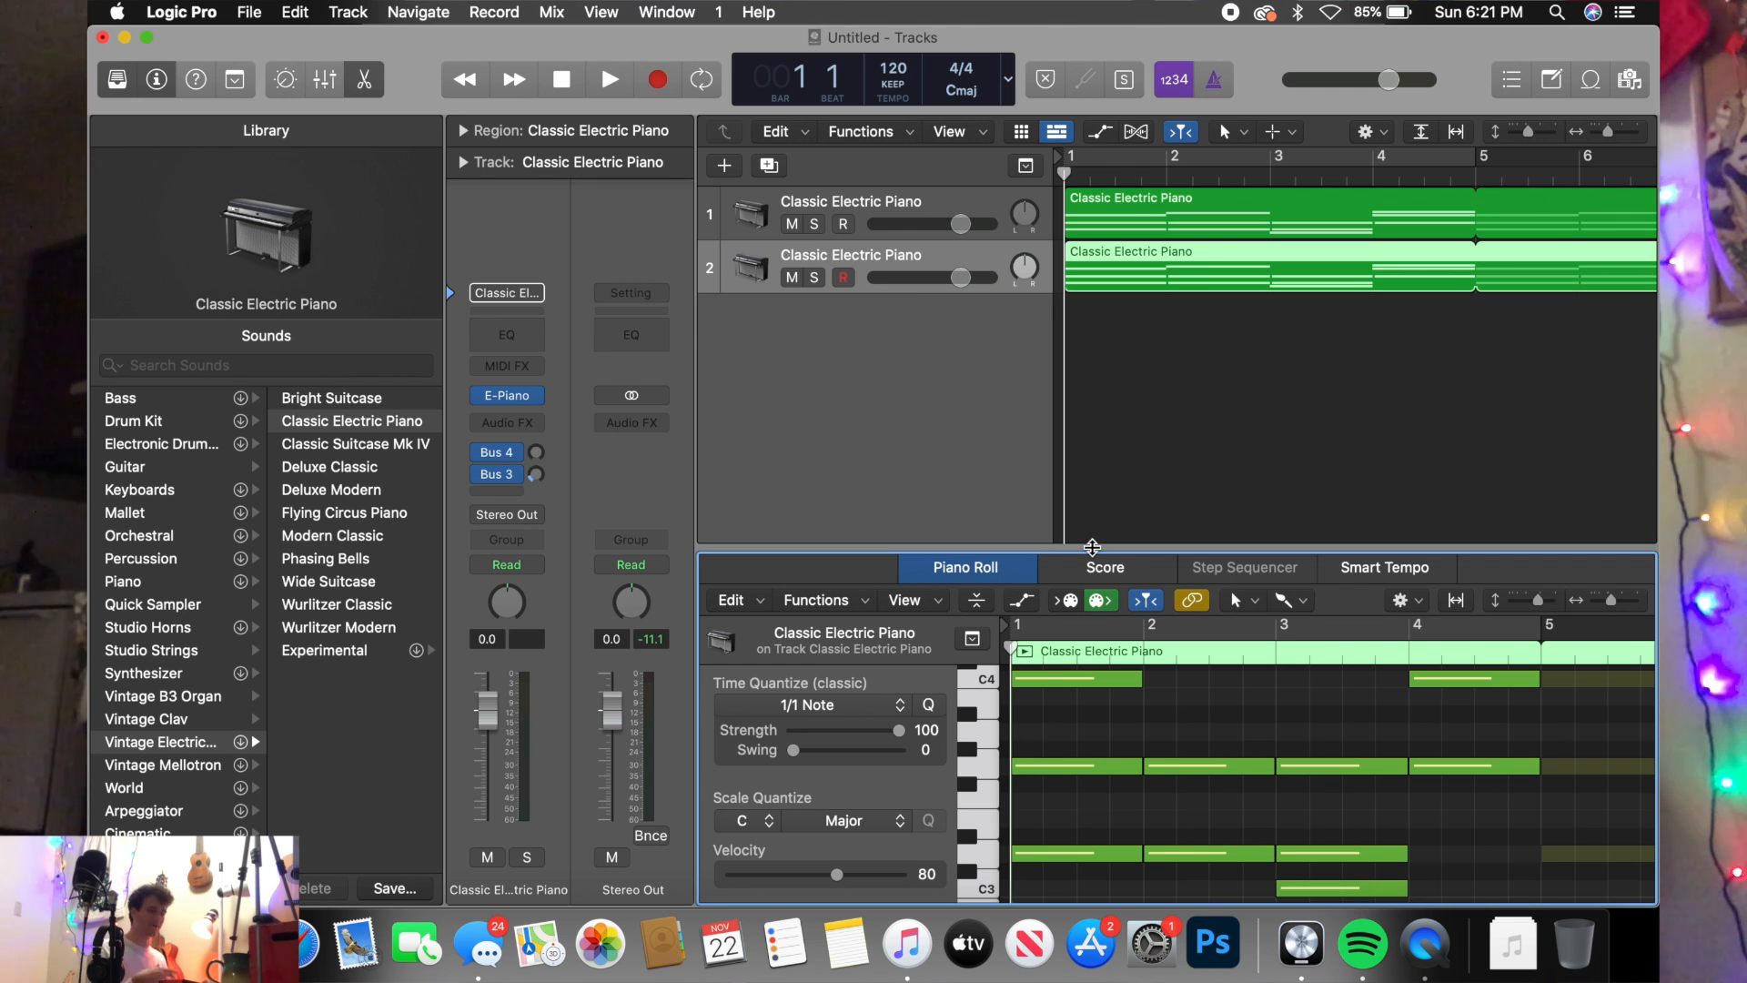
pyautogui.moveTo(1092, 547); pyautogui.dragTo(1092, 375)
pyautogui.scroll(4, 1137, 657)
pyautogui.scroll(-3, 1138, 657)
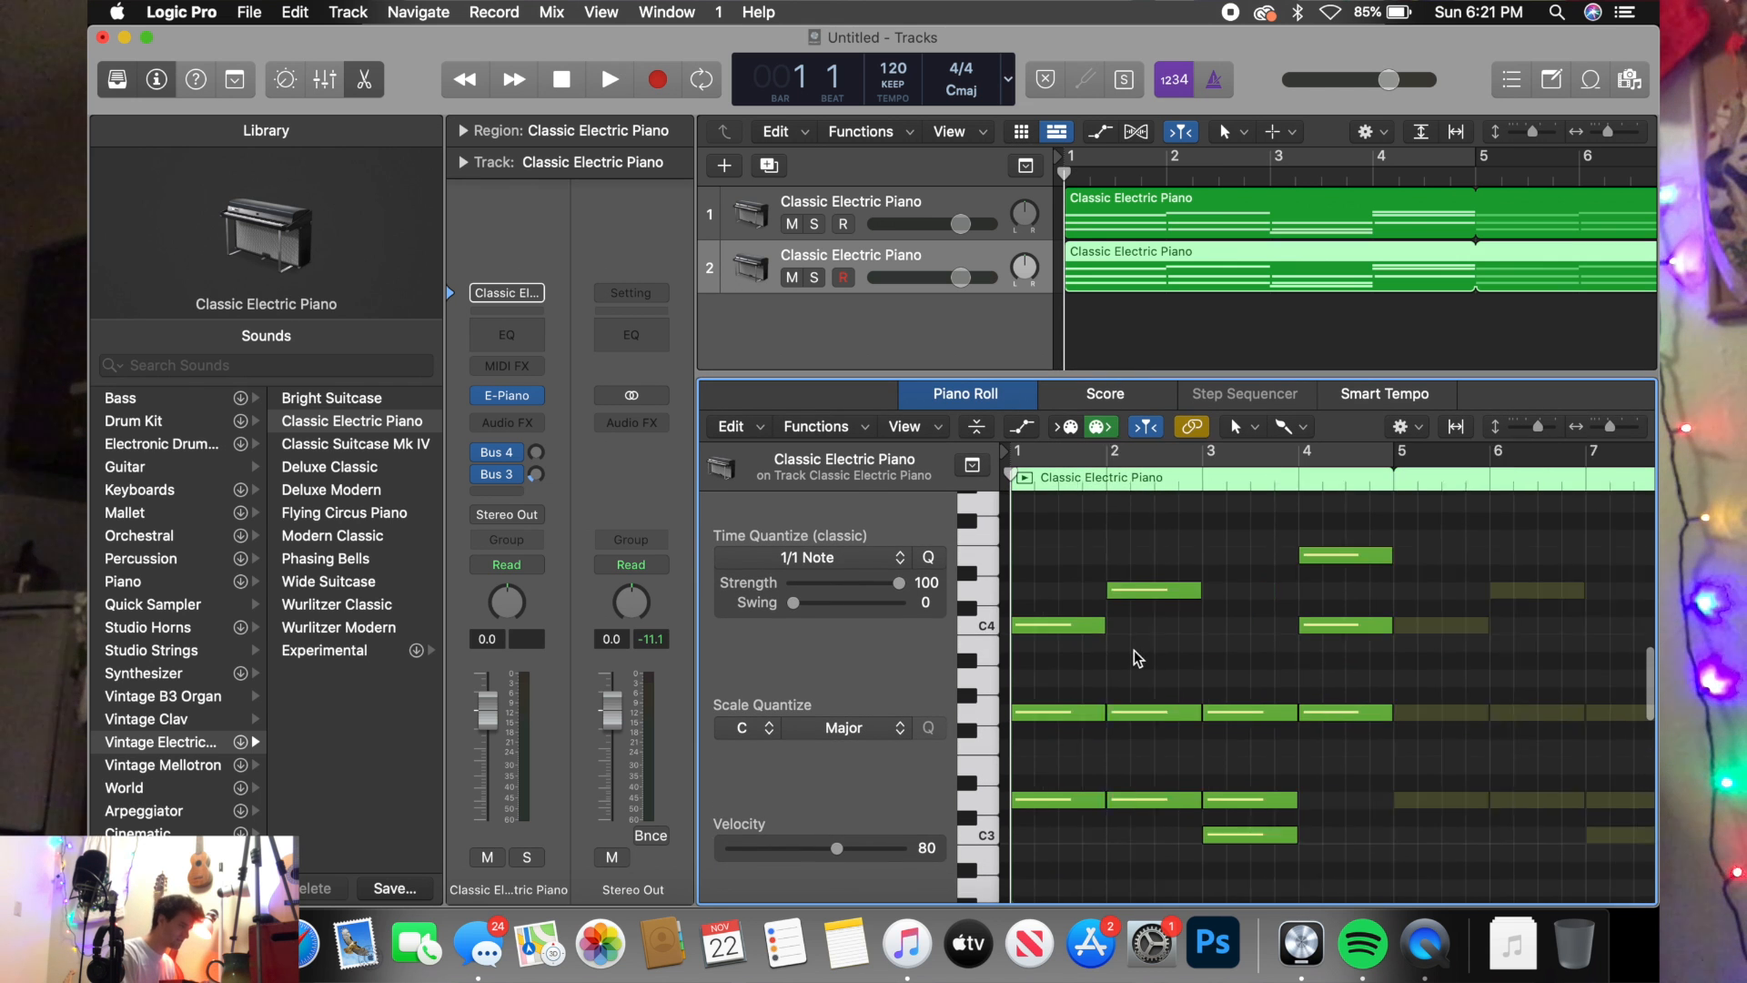
pyautogui.scroll(1, 1137, 657)
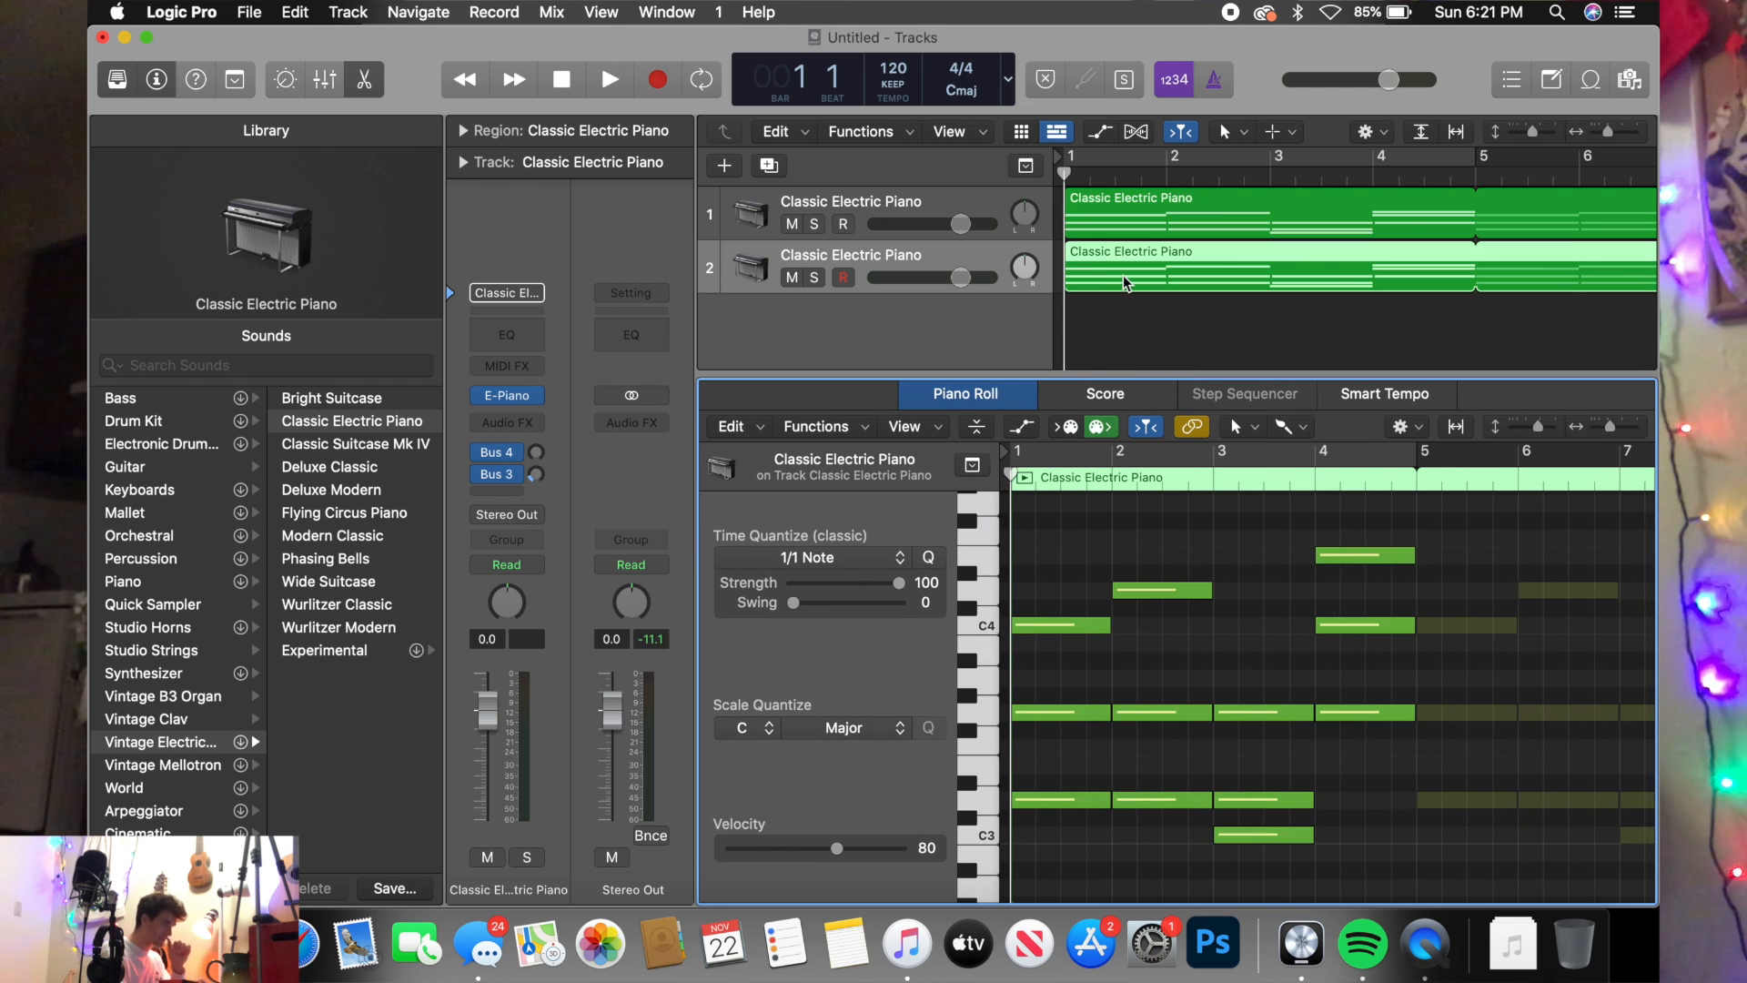
pyautogui.scroll(-1, 1204, 722)
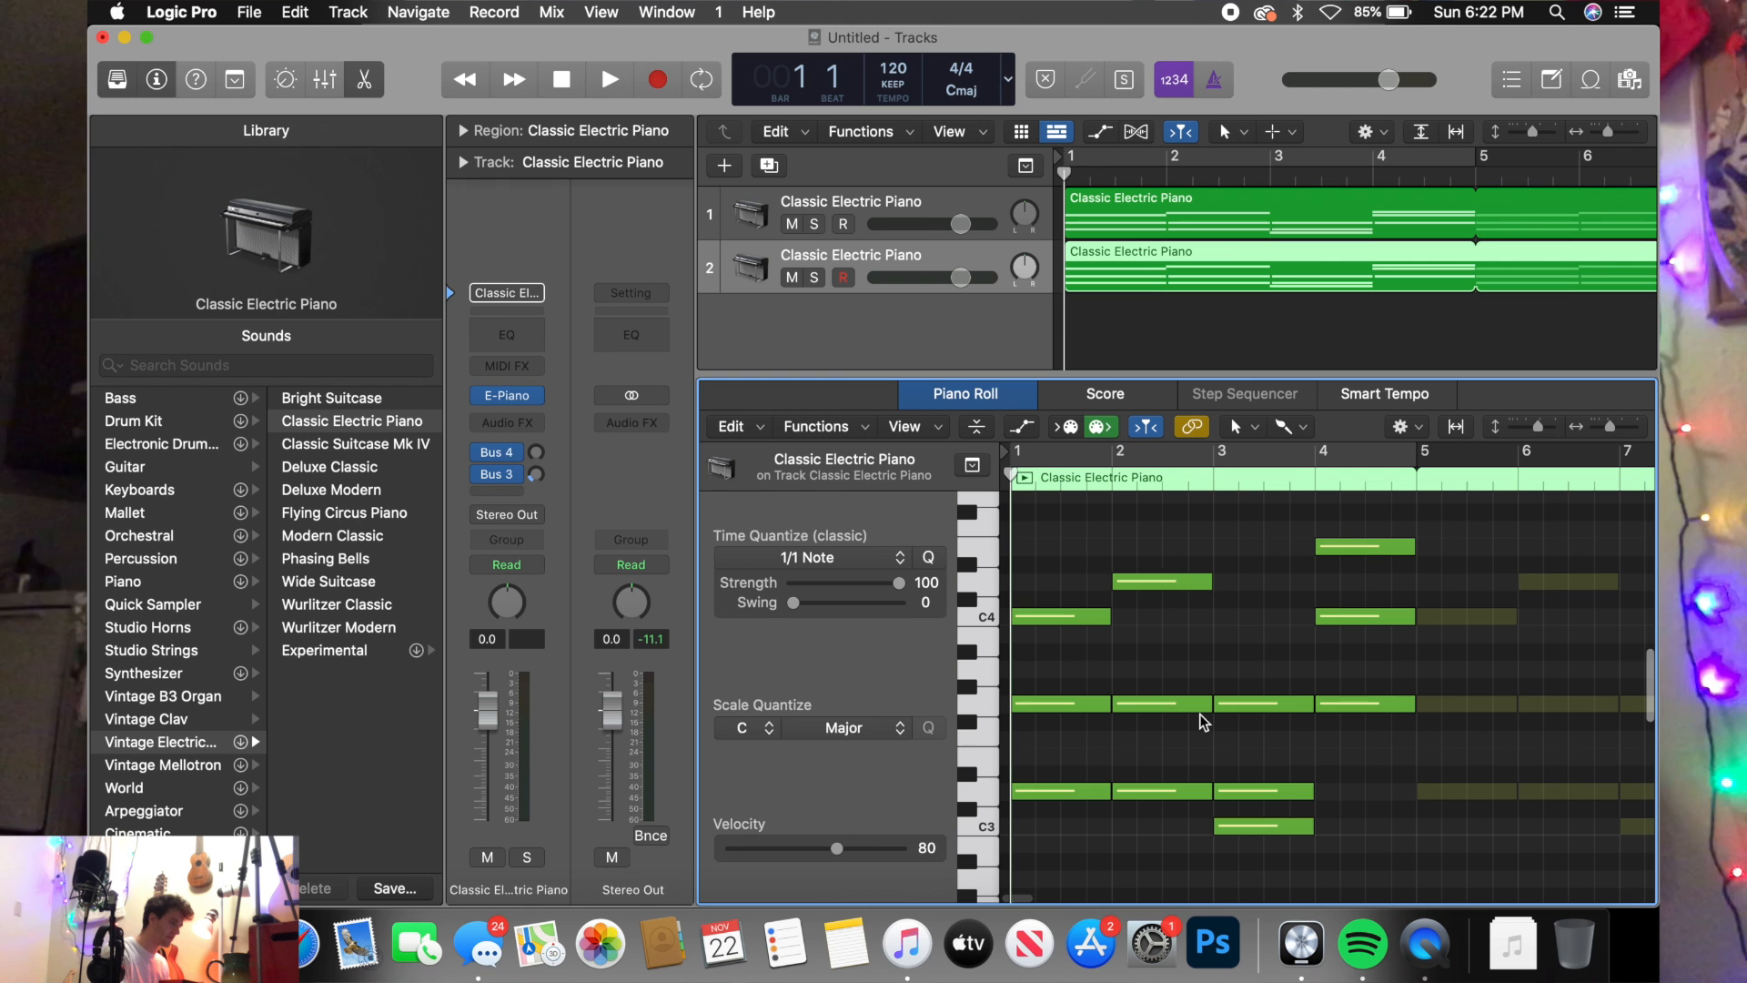
# - Select all notes in the track 2 chord region and transpose them down 12 semitones
pyautogui.click(728, 427)
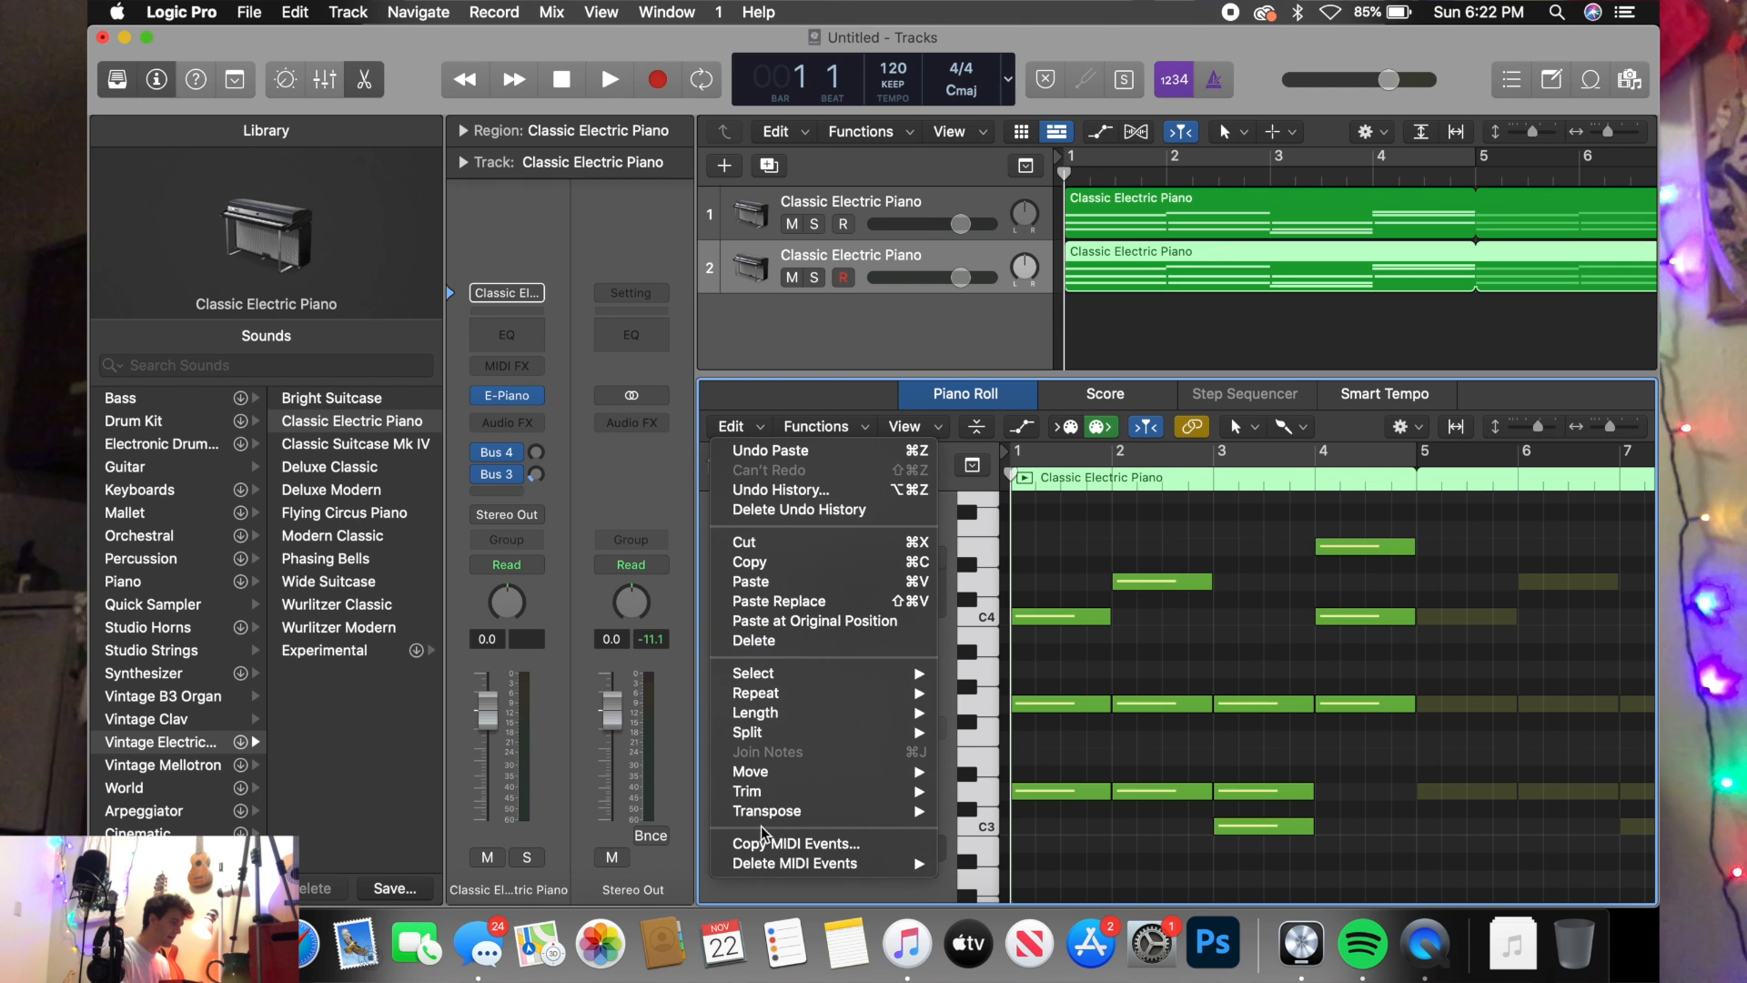
pyautogui.moveTo(778, 676)
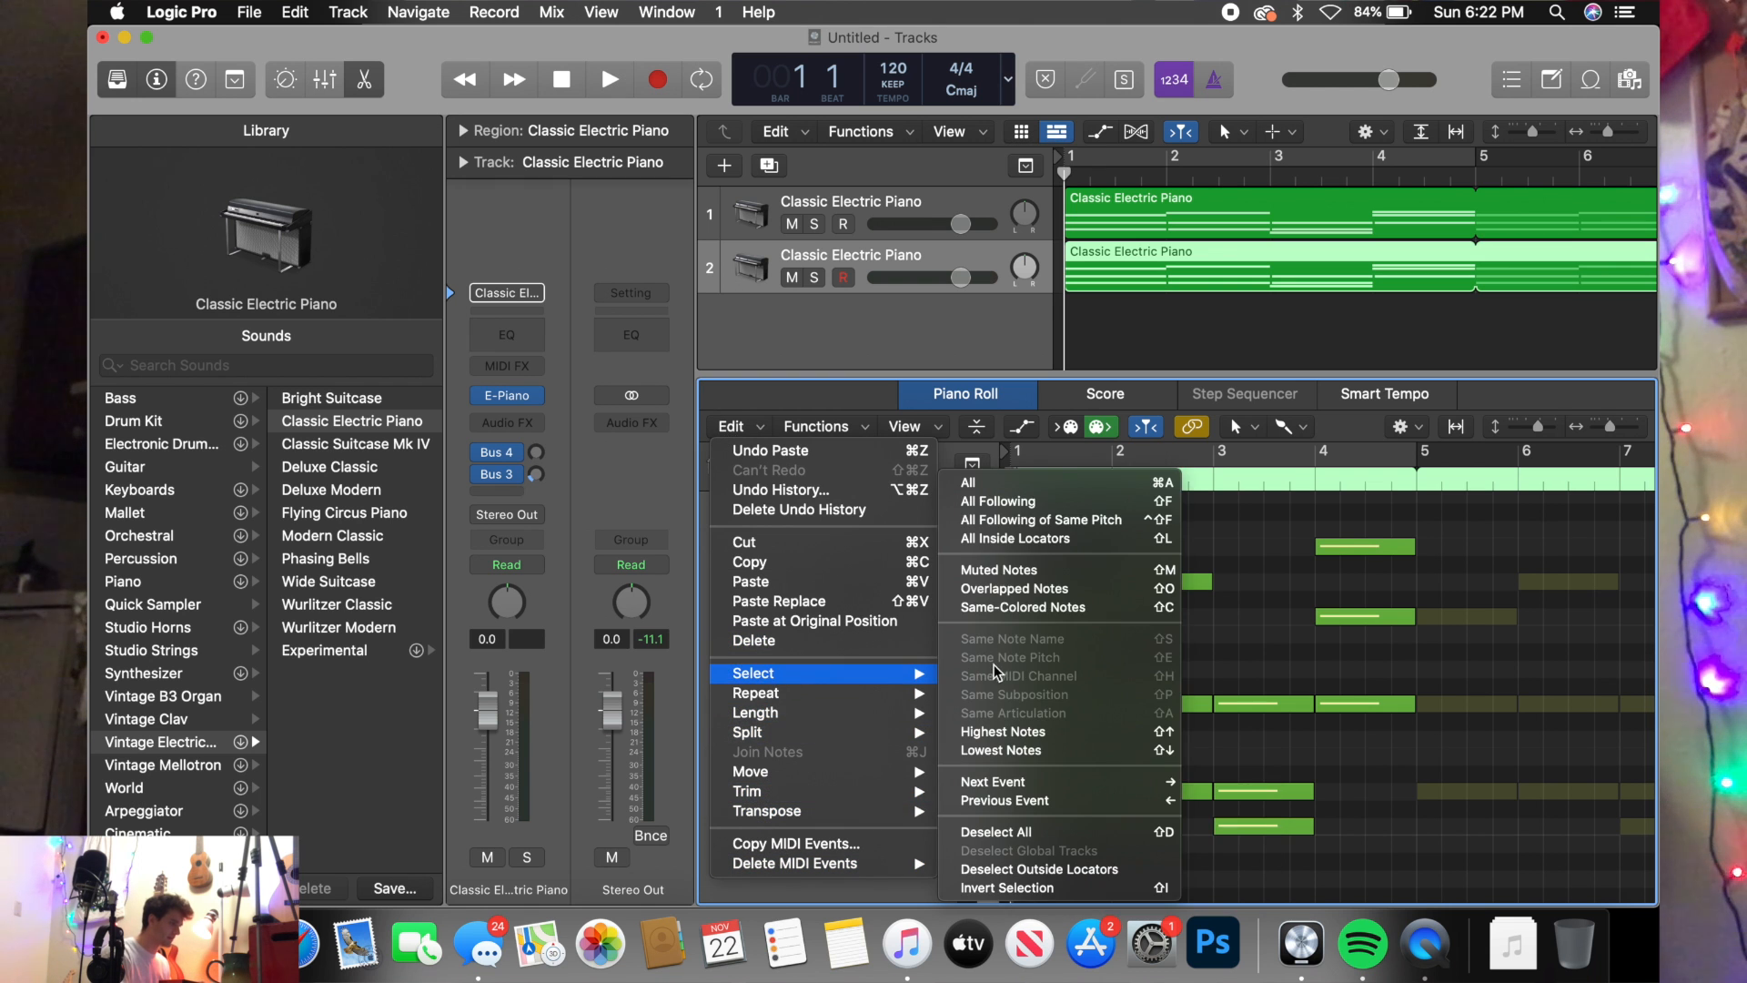
pyautogui.click(988, 484)
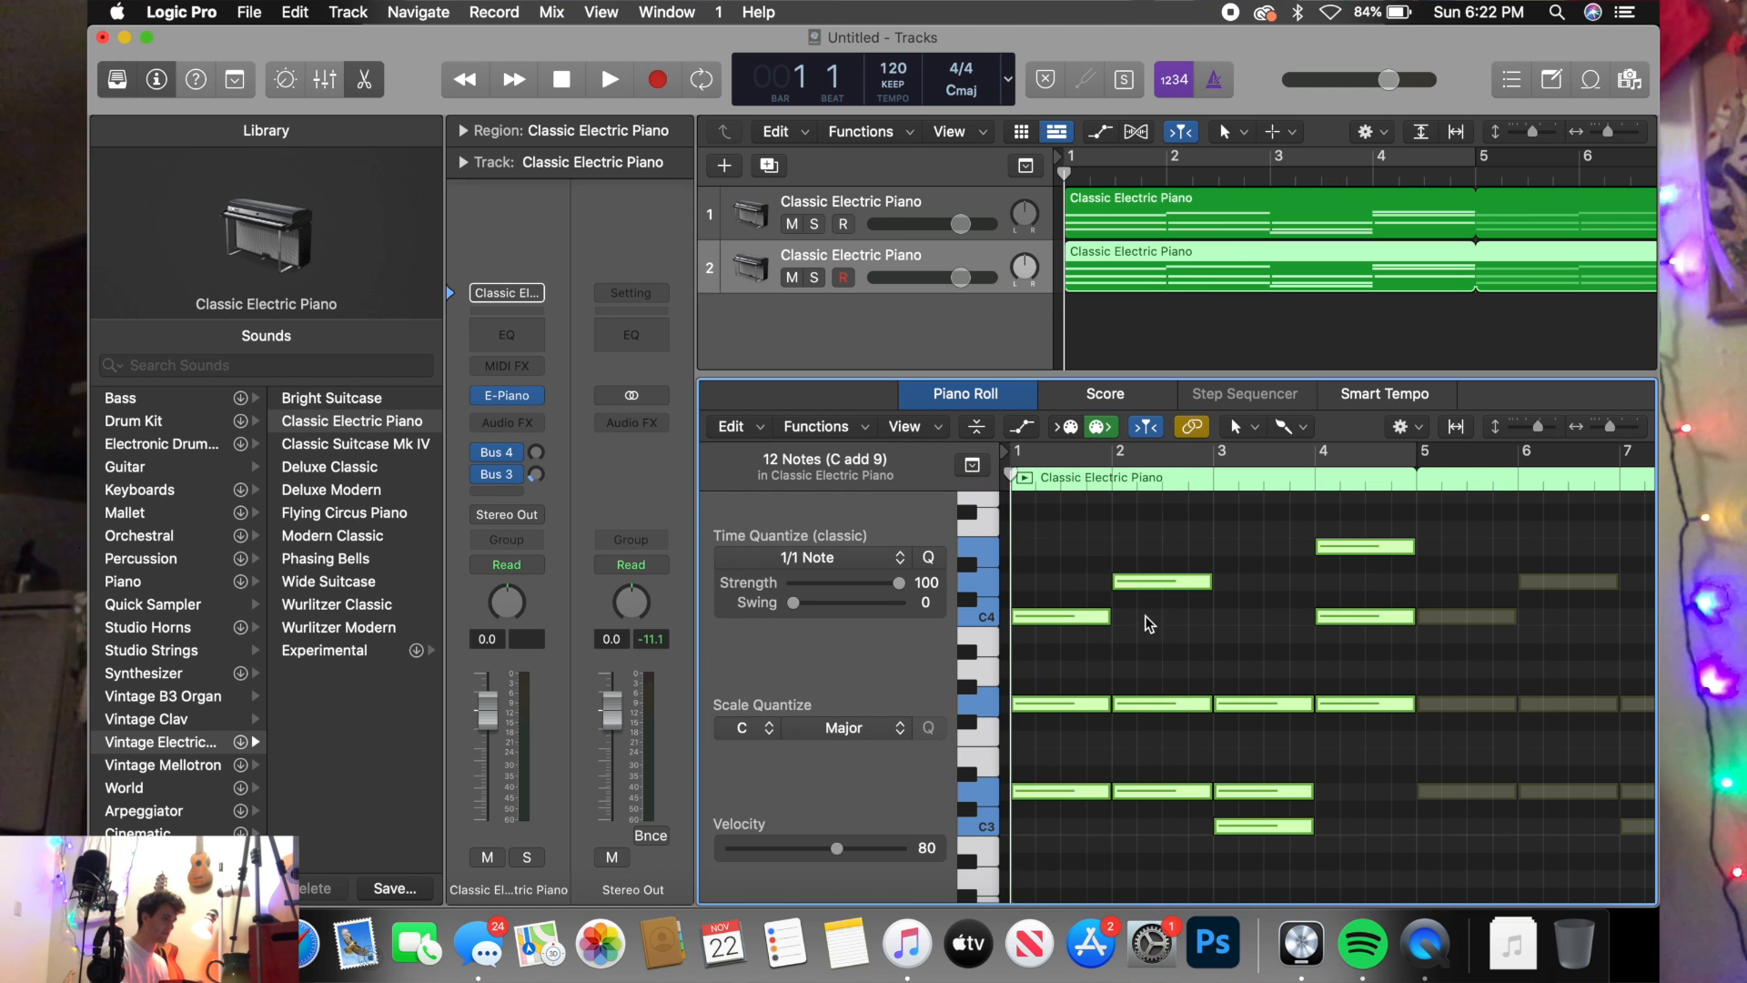
pyautogui.scroll(-1, 1198, 706)
pyautogui.scroll(2, 1199, 707)
pyautogui.scroll(-1, 1201, 708)
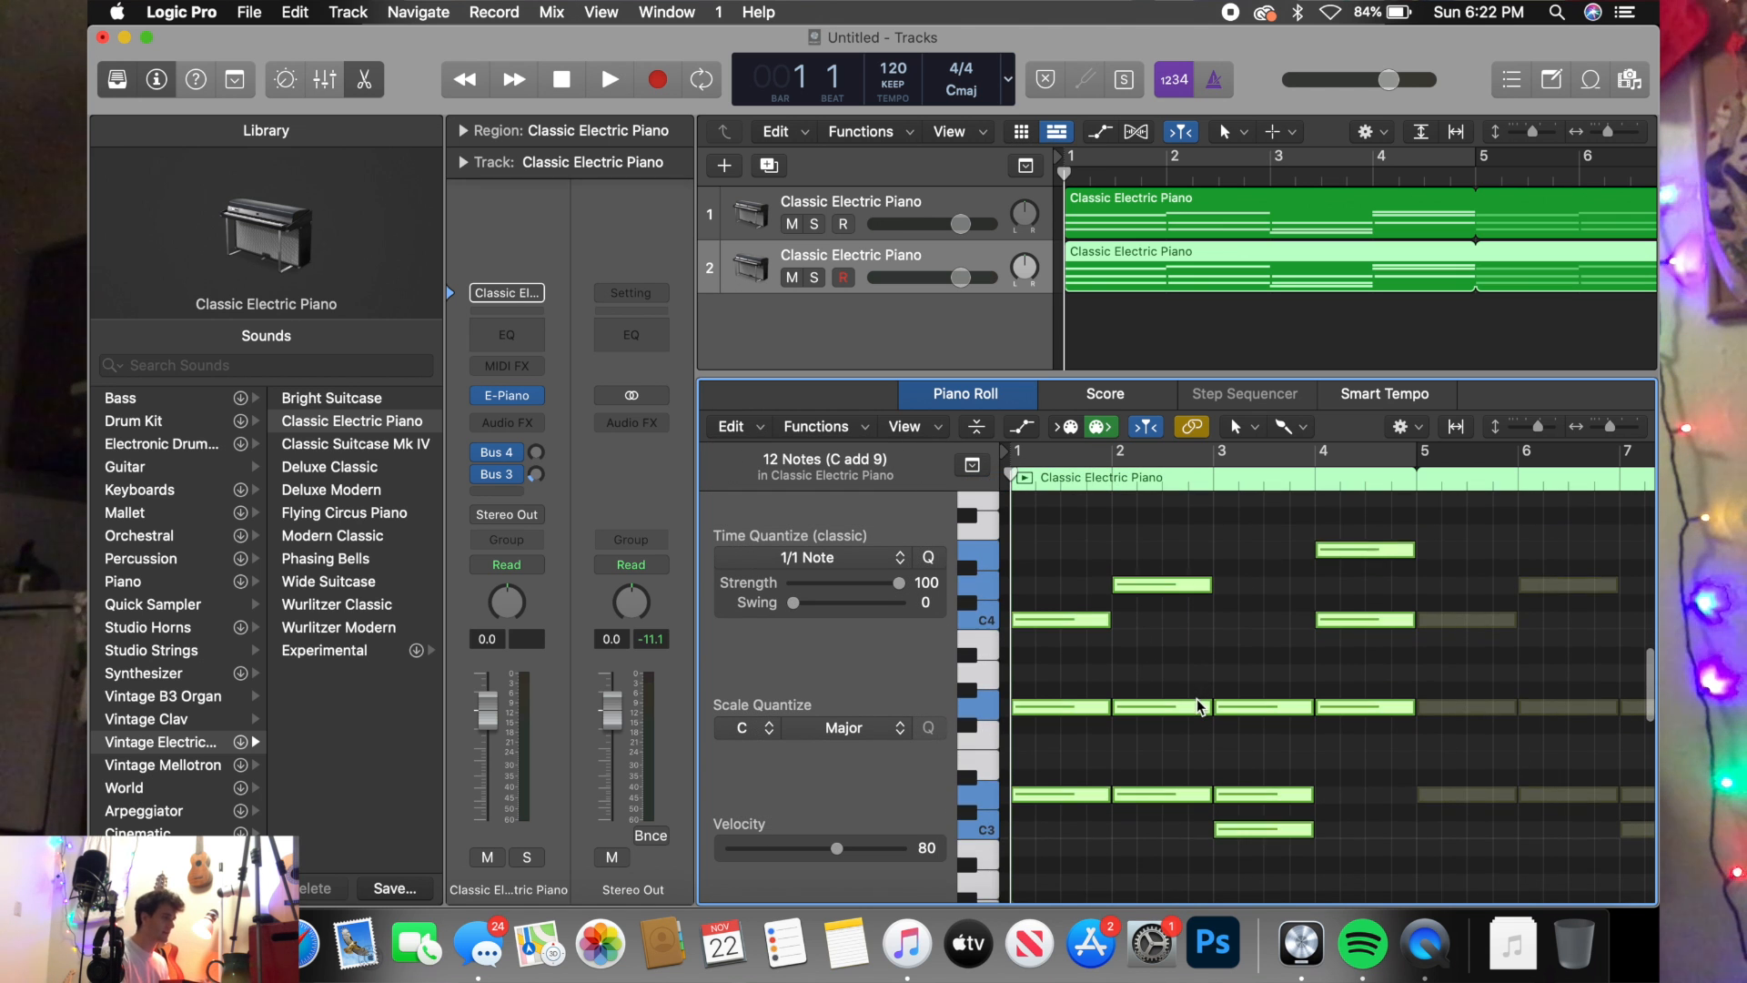
pyautogui.scroll(-2, 1198, 702)
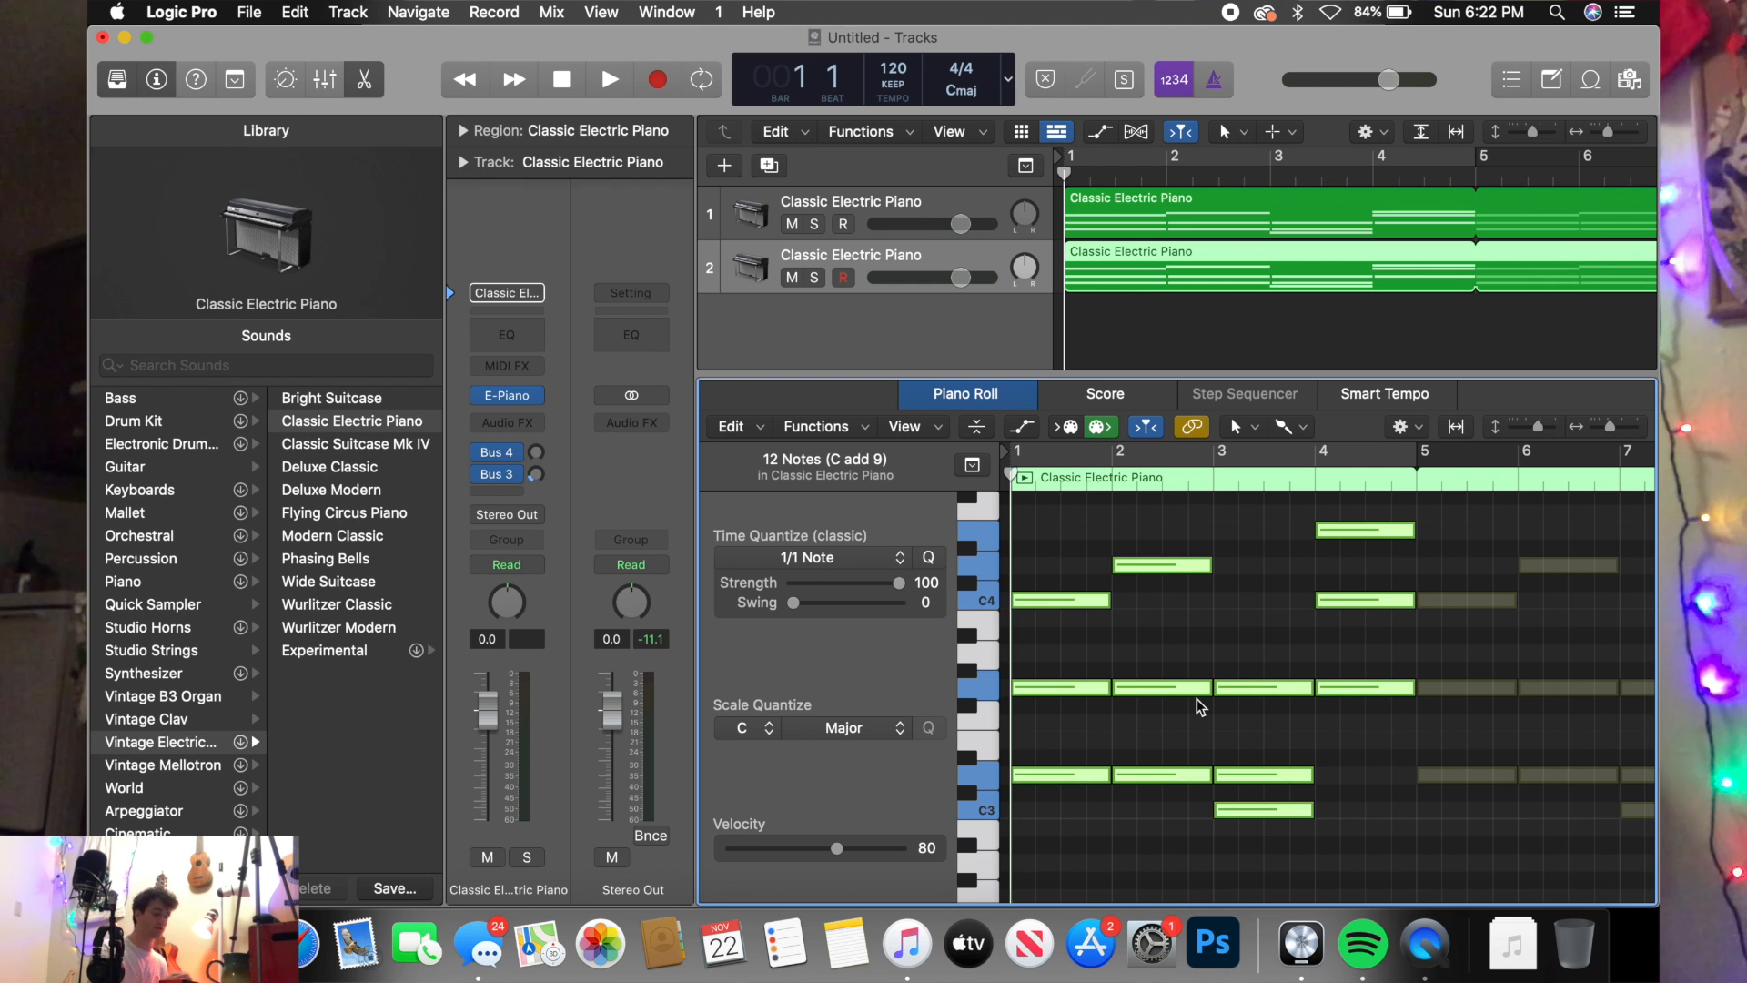
pyautogui.click(728, 427)
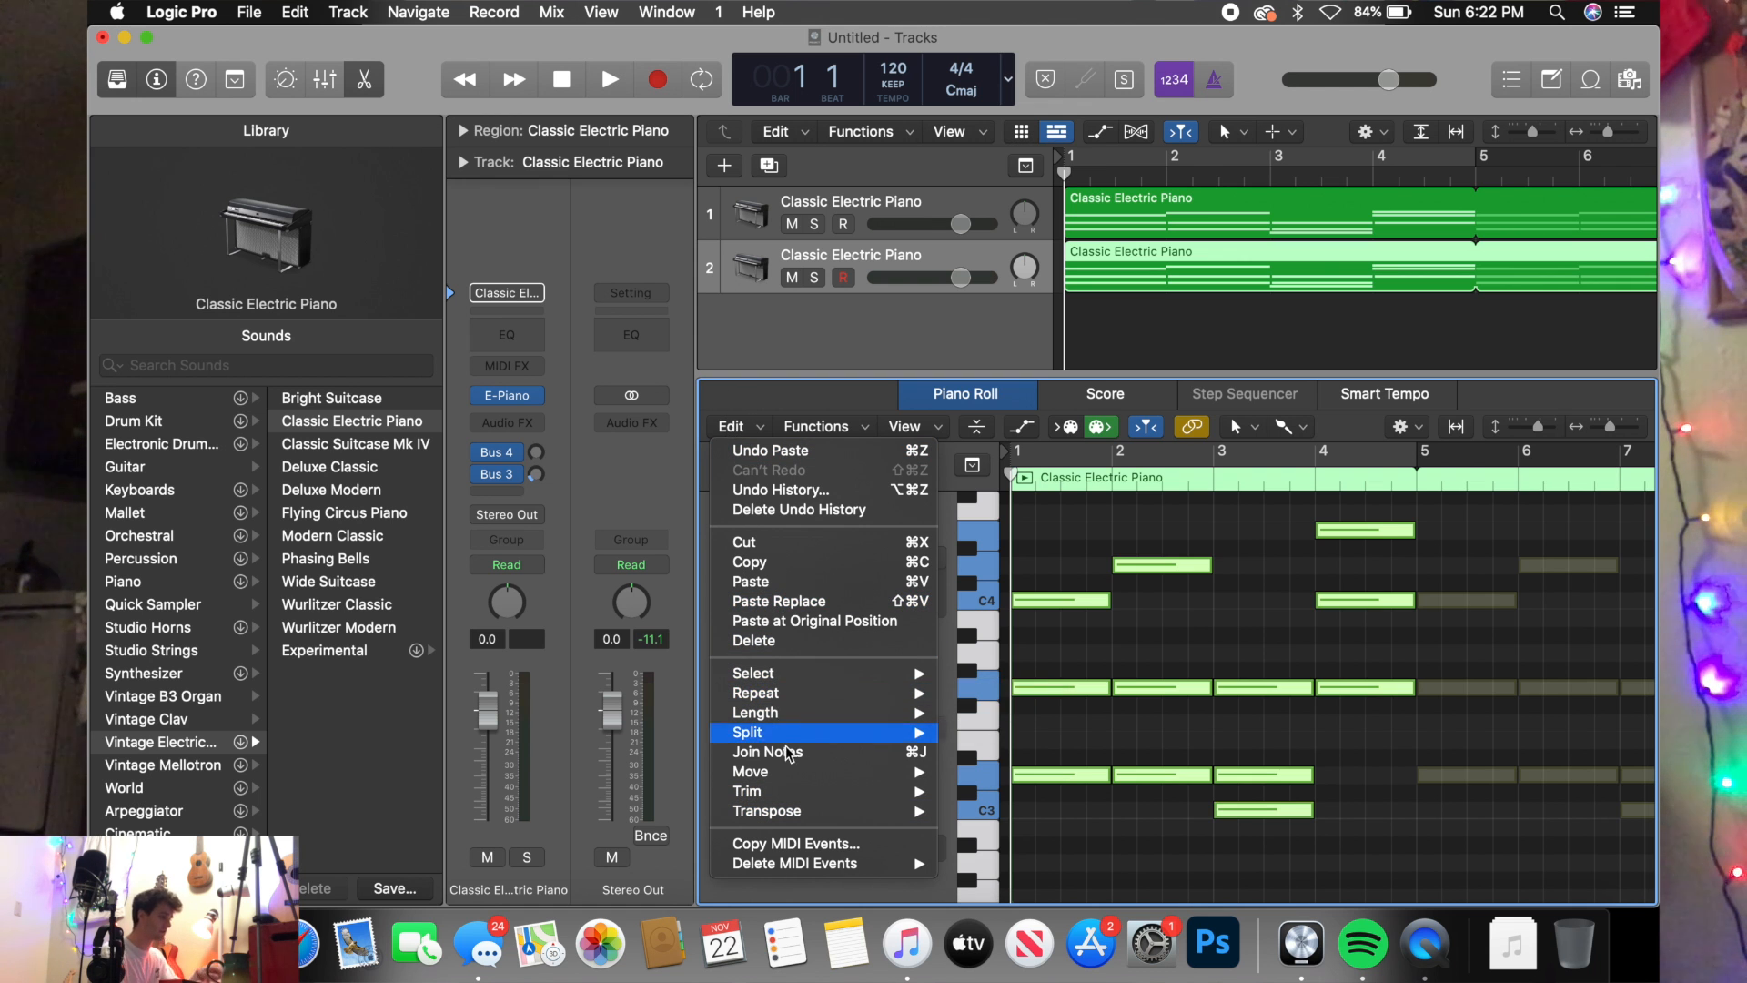
pyautogui.moveTo(754, 813)
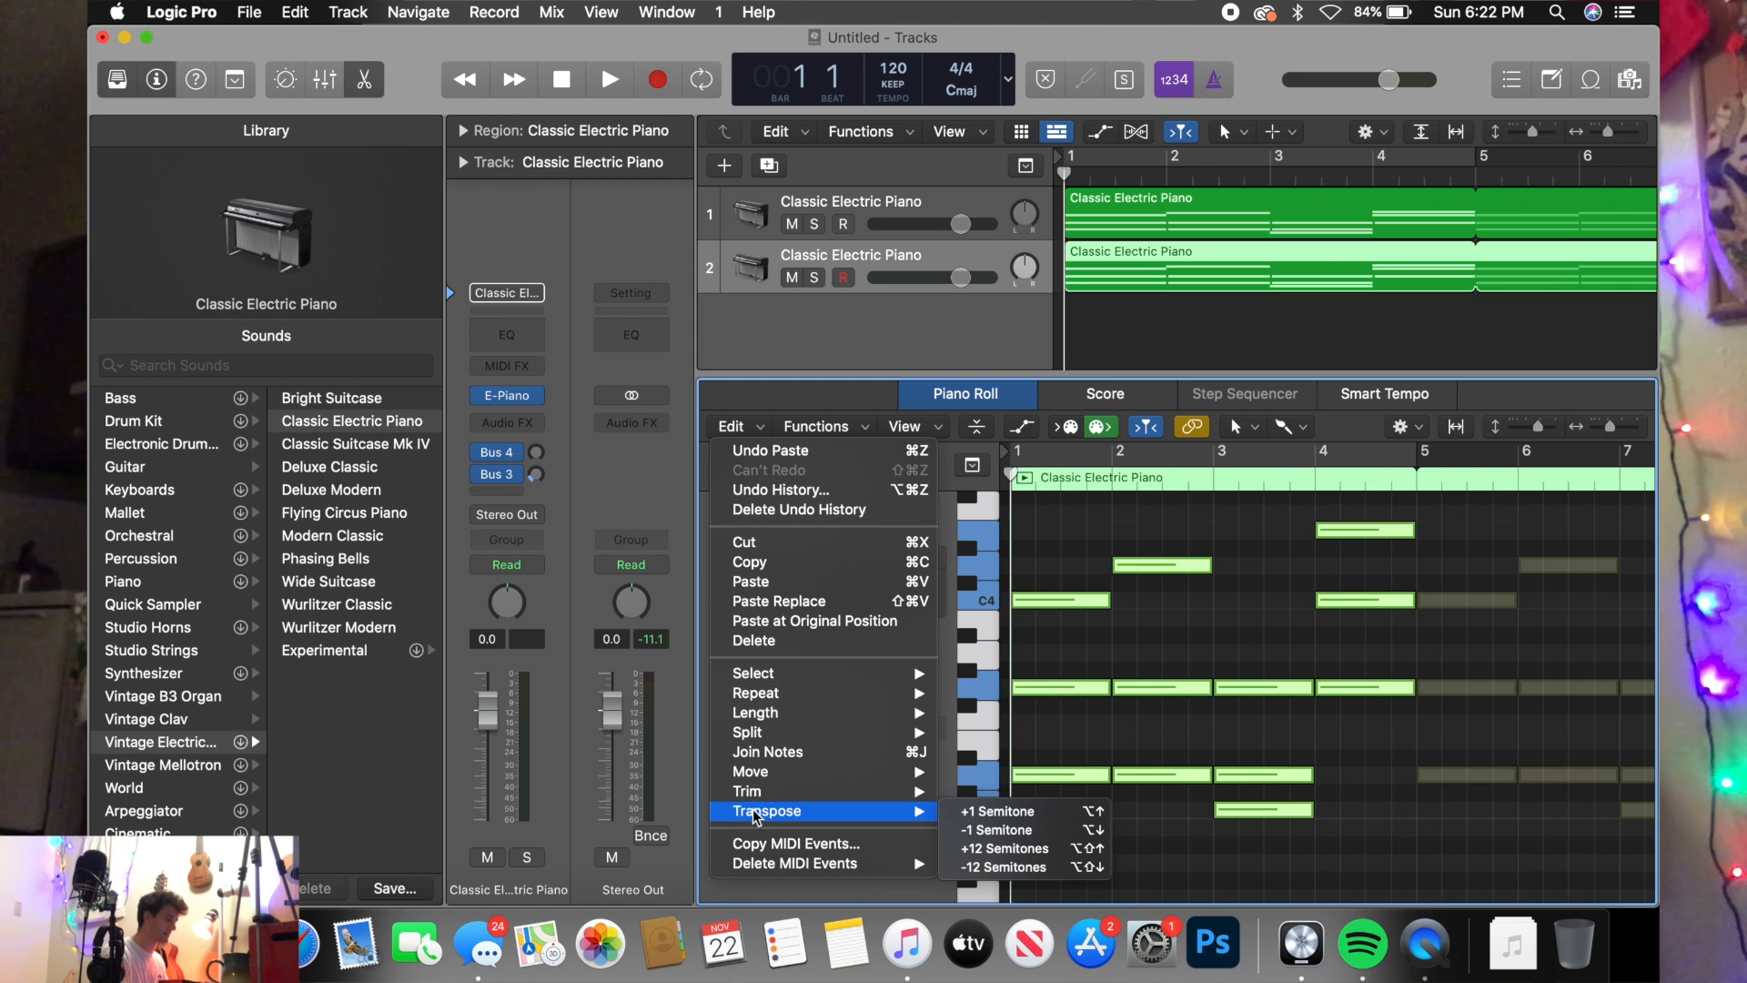
pyautogui.click(1010, 869)
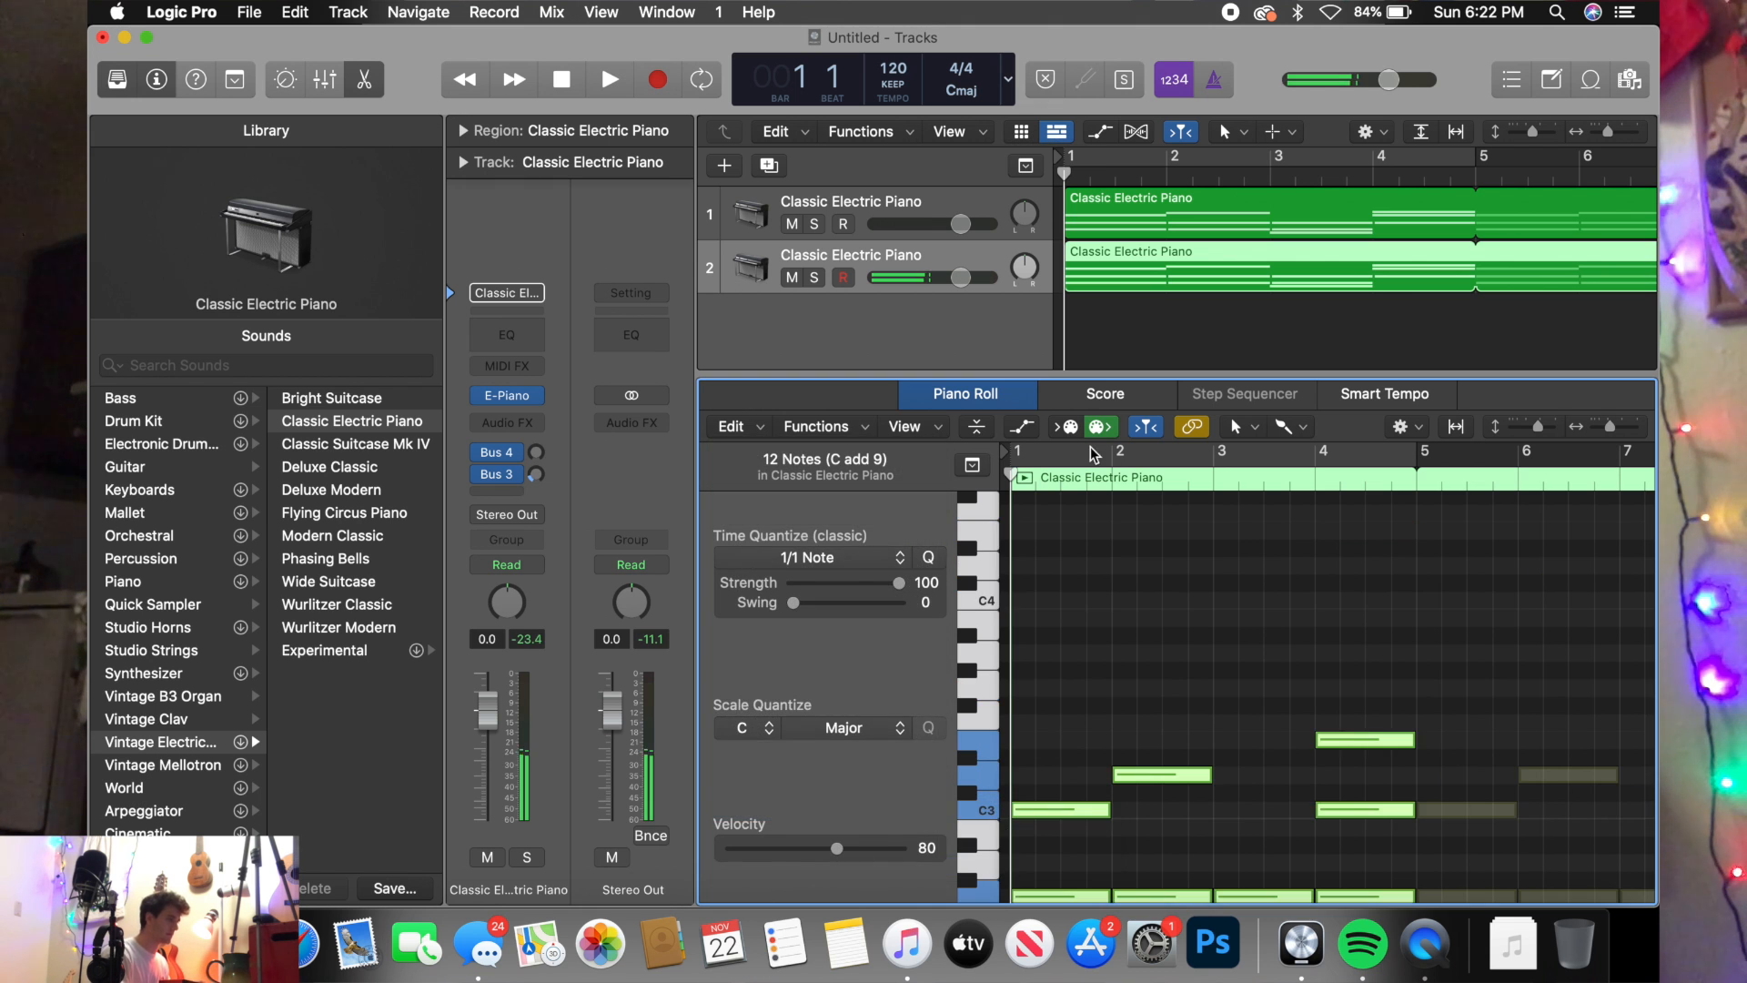
# - Play back both piano tracks together from bar 1 into bar 4 and return the playhead to the start
pyautogui.press('space')
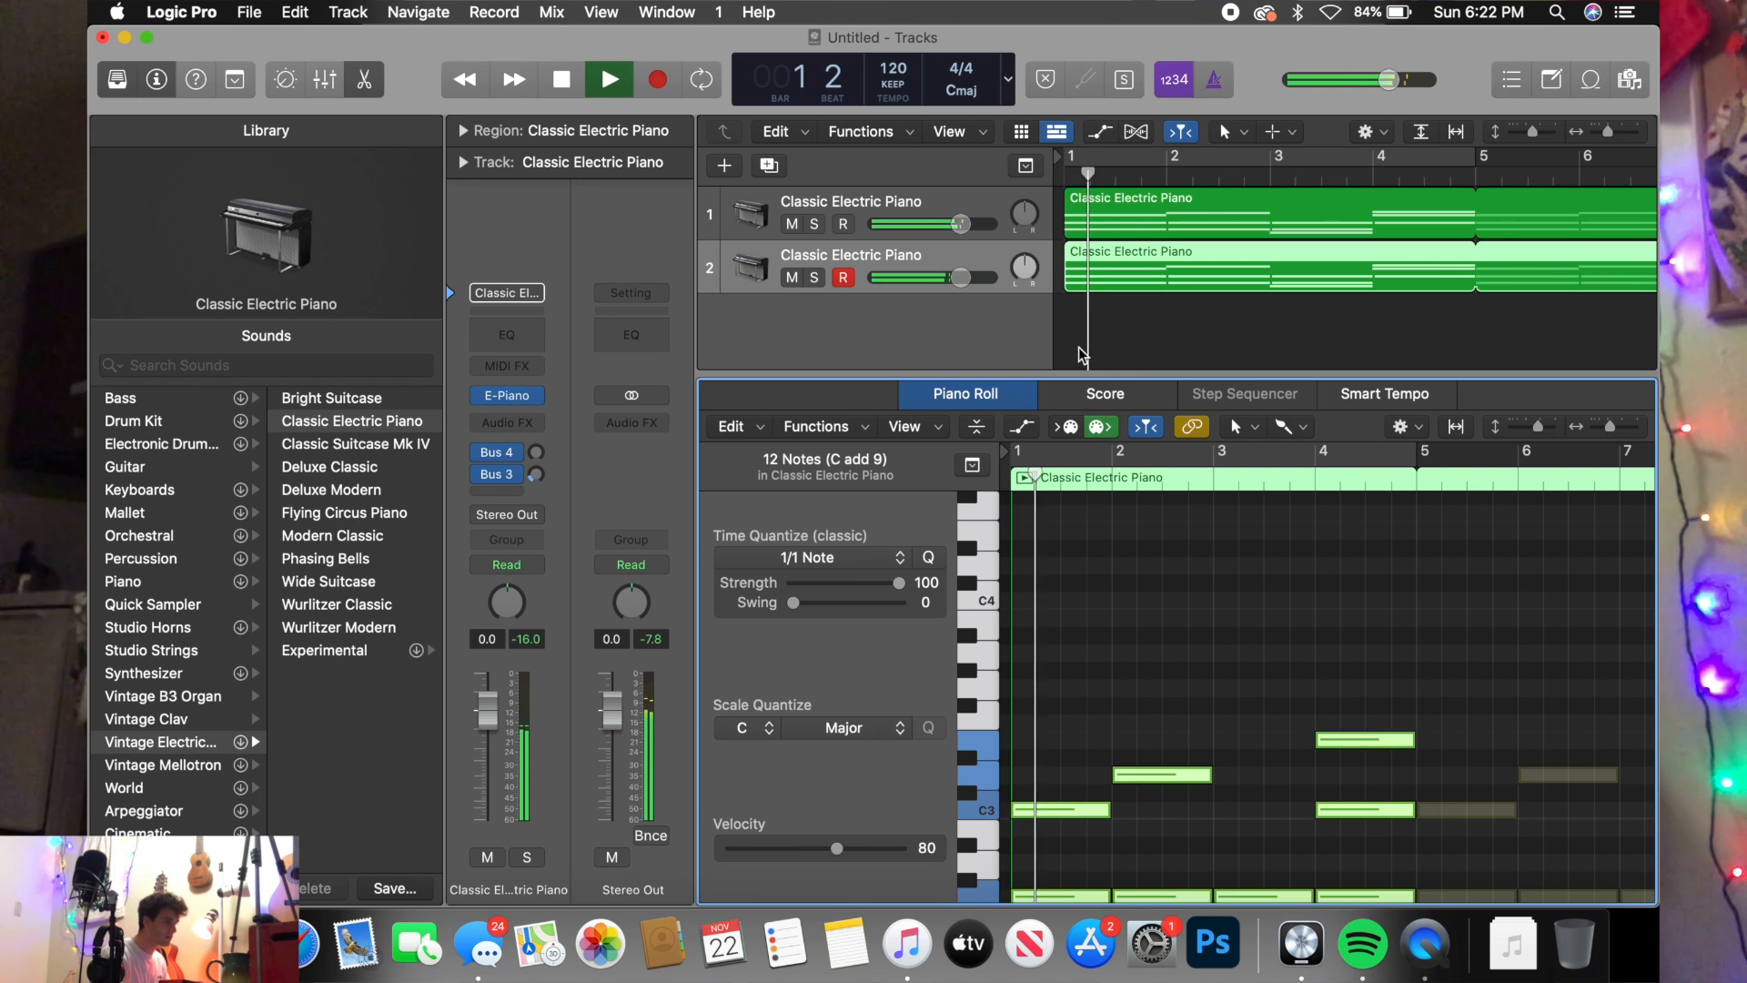
pyautogui.press('space')
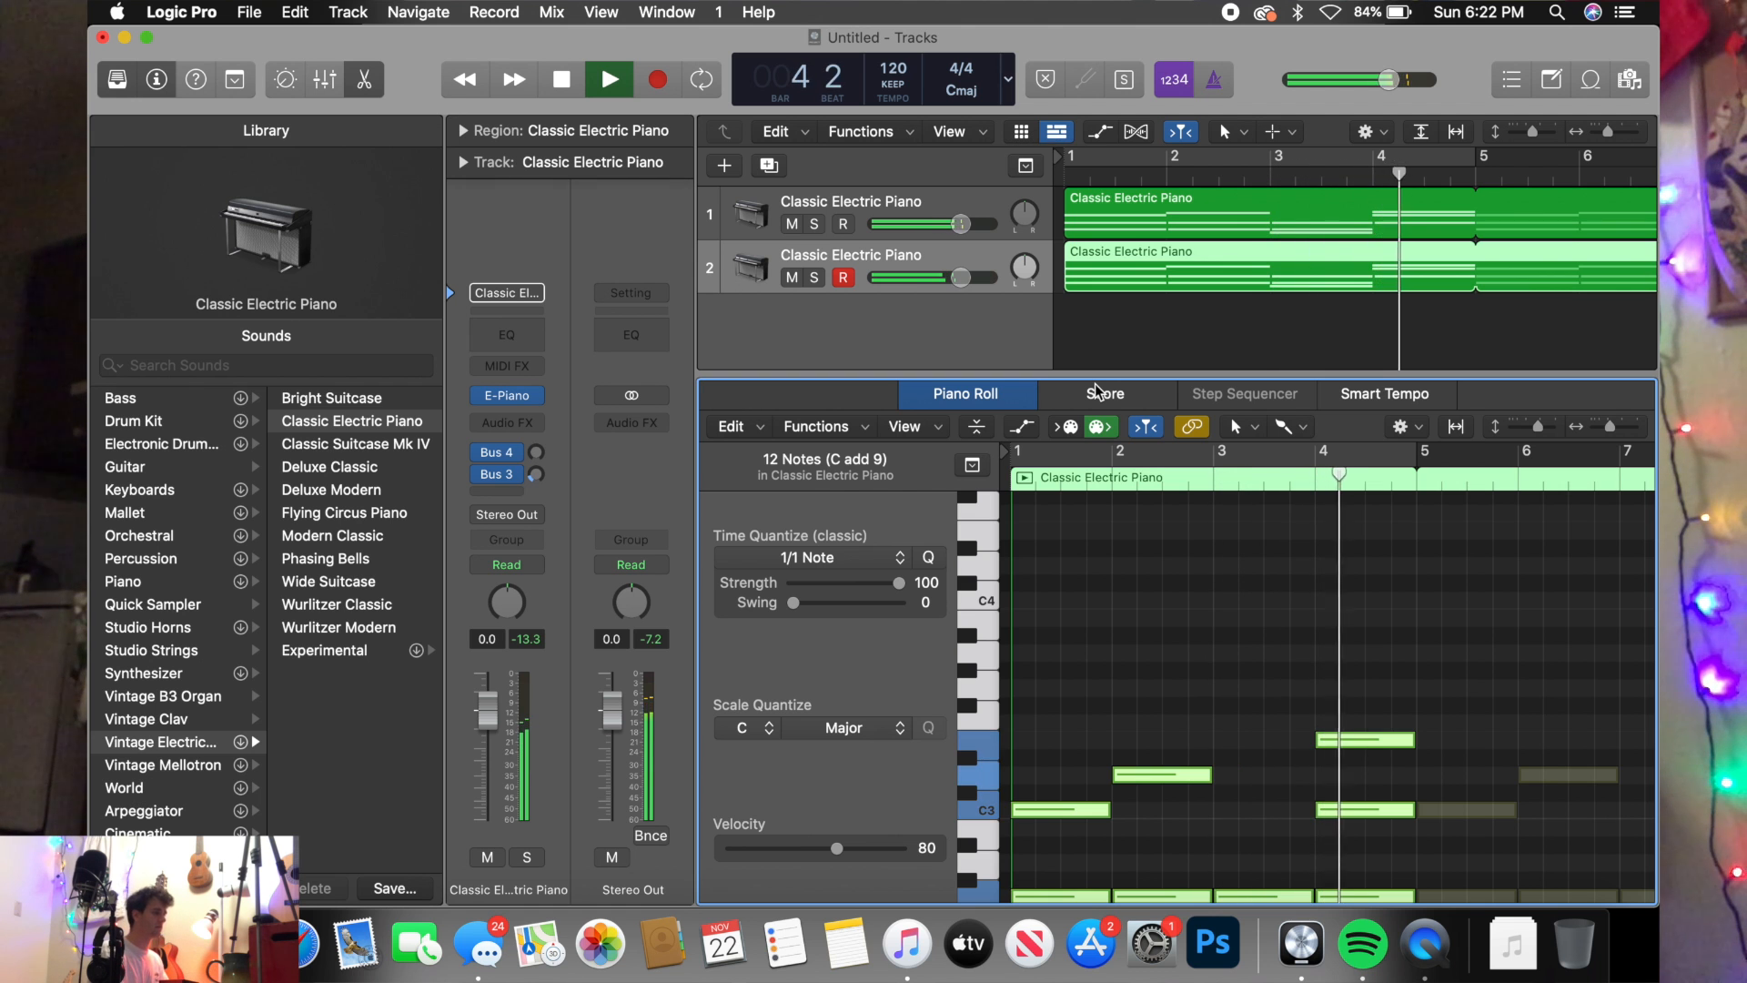
pyautogui.press('space')
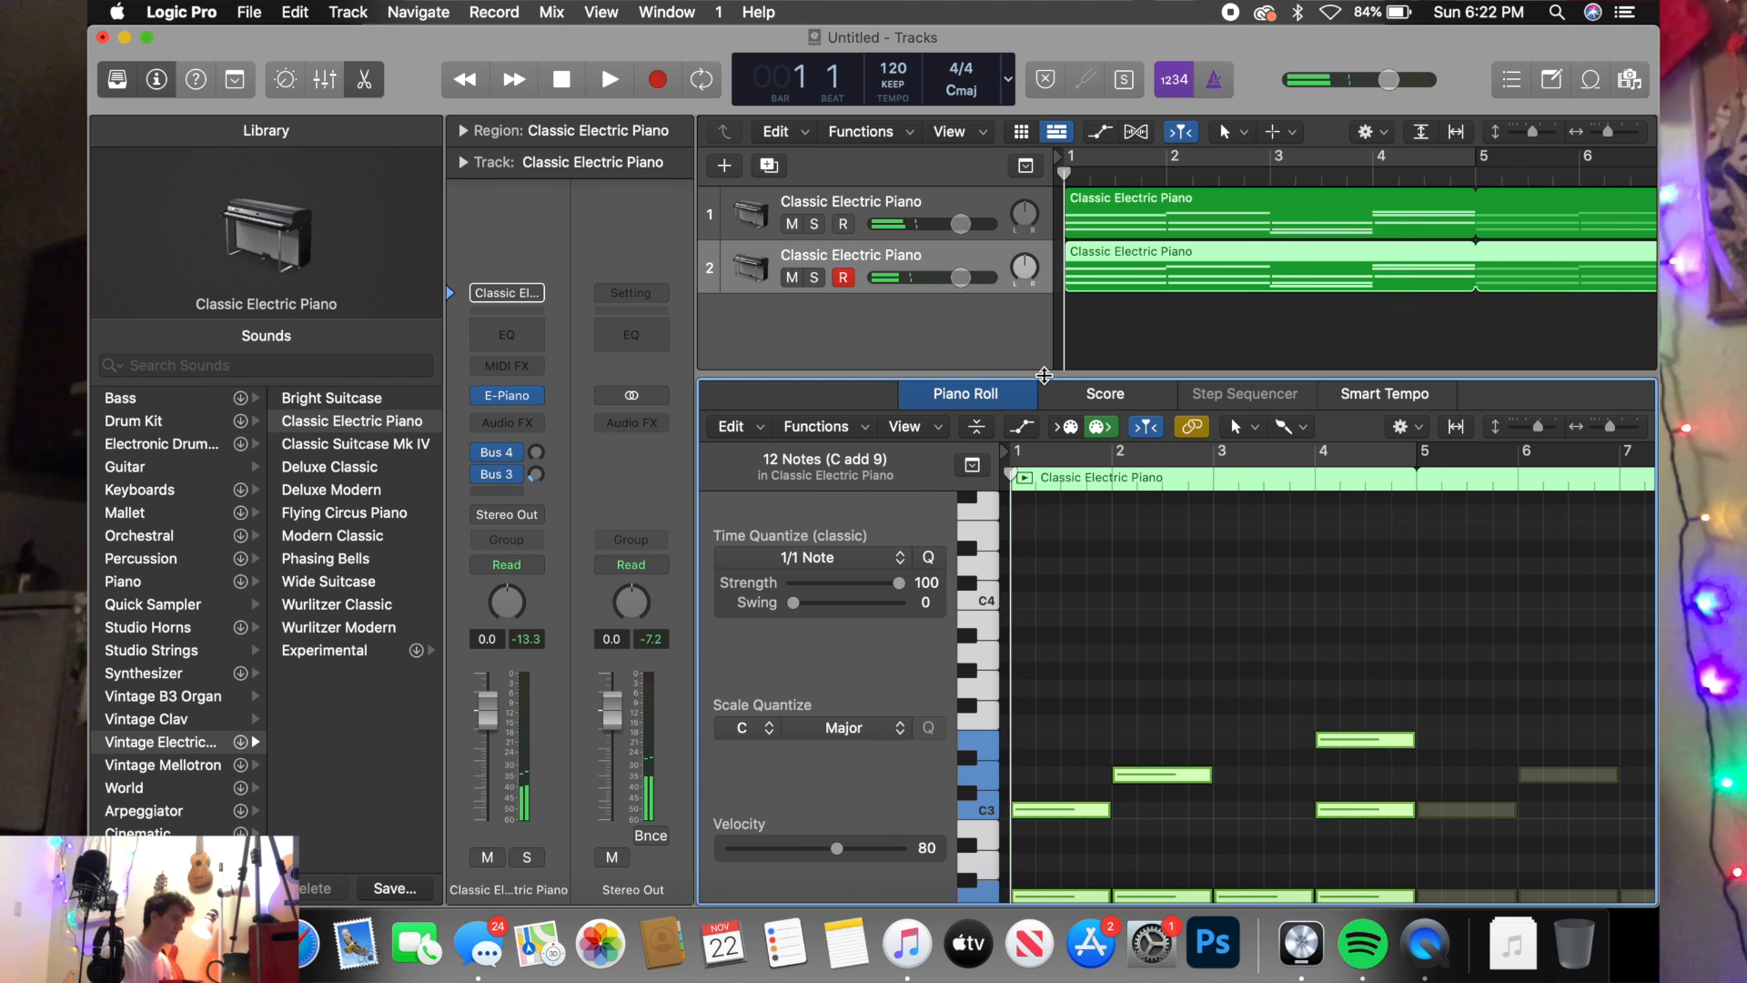
# - Enlarge the tracks area and assign the Grand Piano and Pad patch from the Piano category to track 1
pyautogui.click(957, 228)
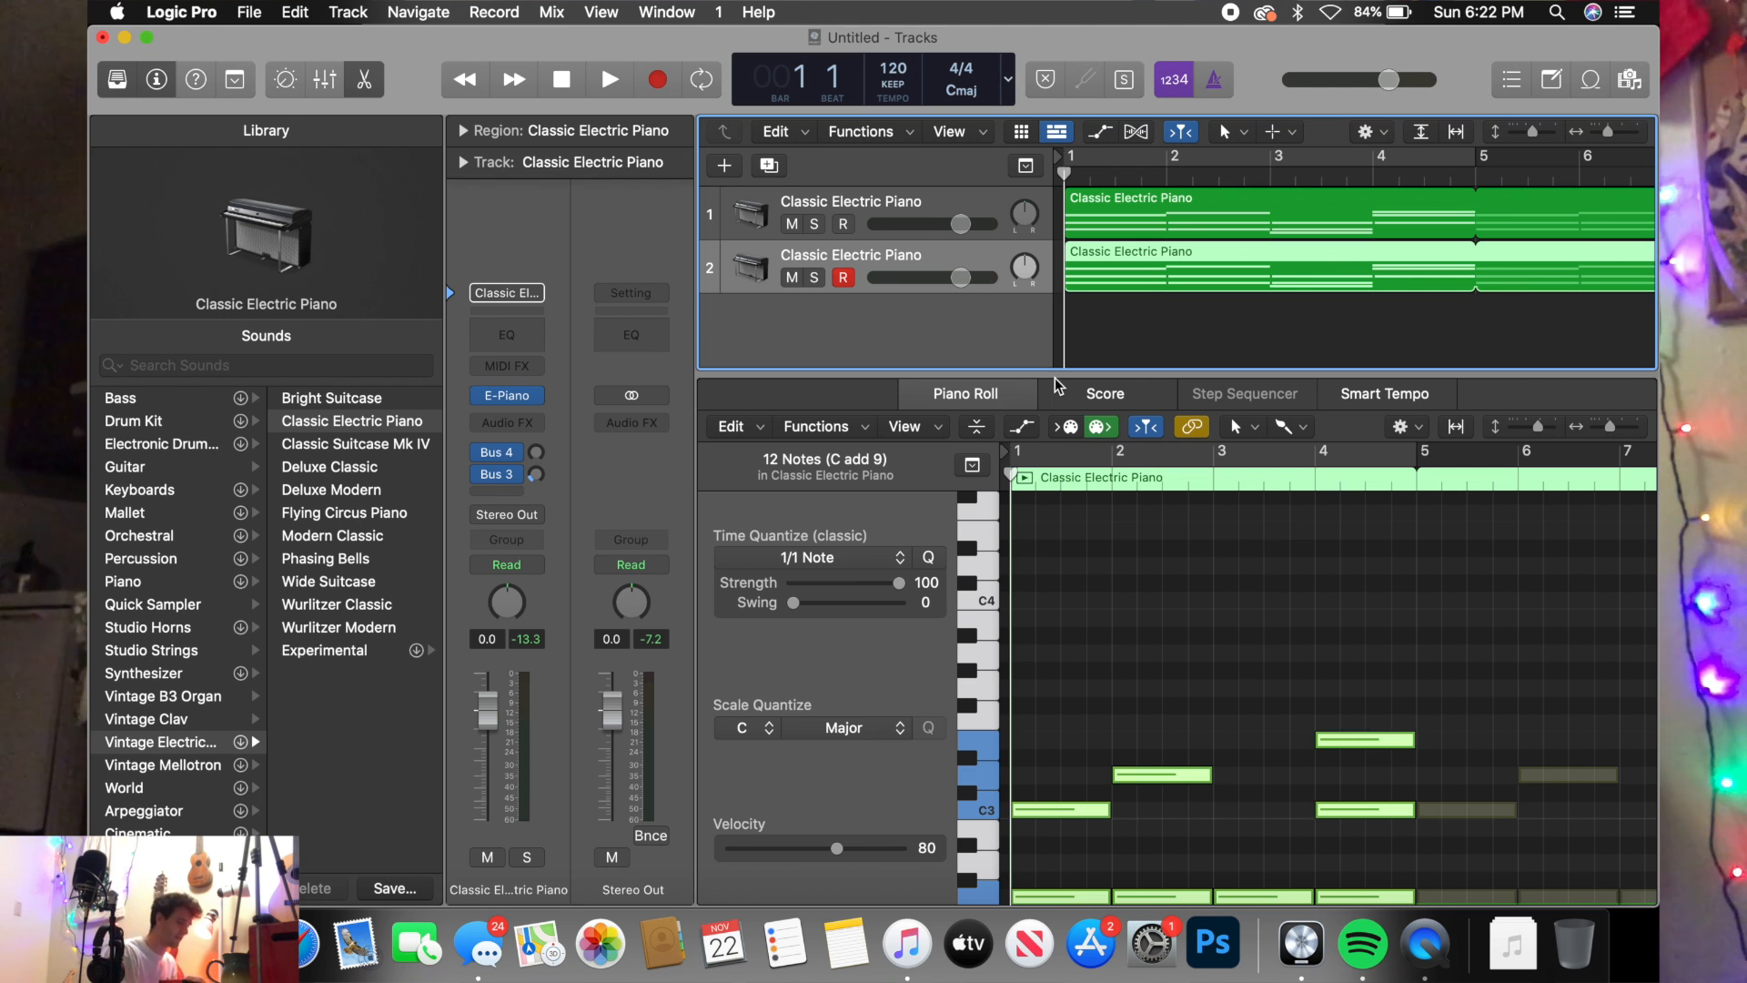
pyautogui.moveTo(1051, 373); pyautogui.dragTo(1051, 600)
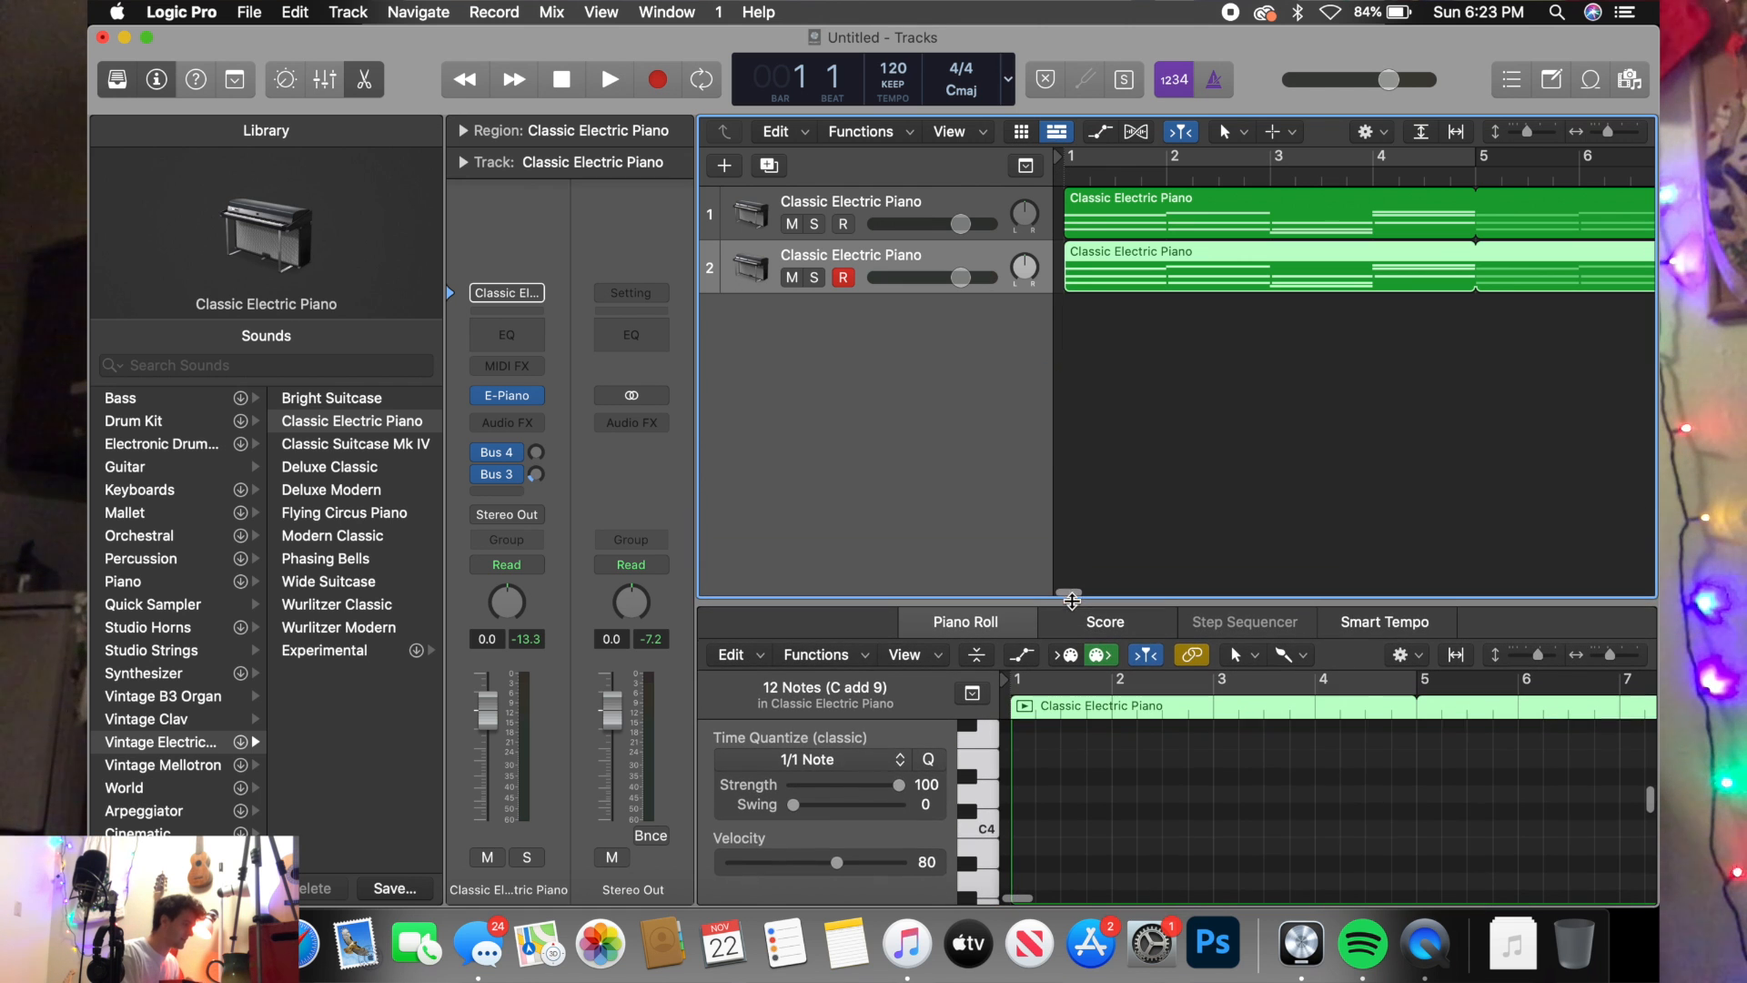
pyautogui.rightClick(892, 263)
pyautogui.click(875, 261)
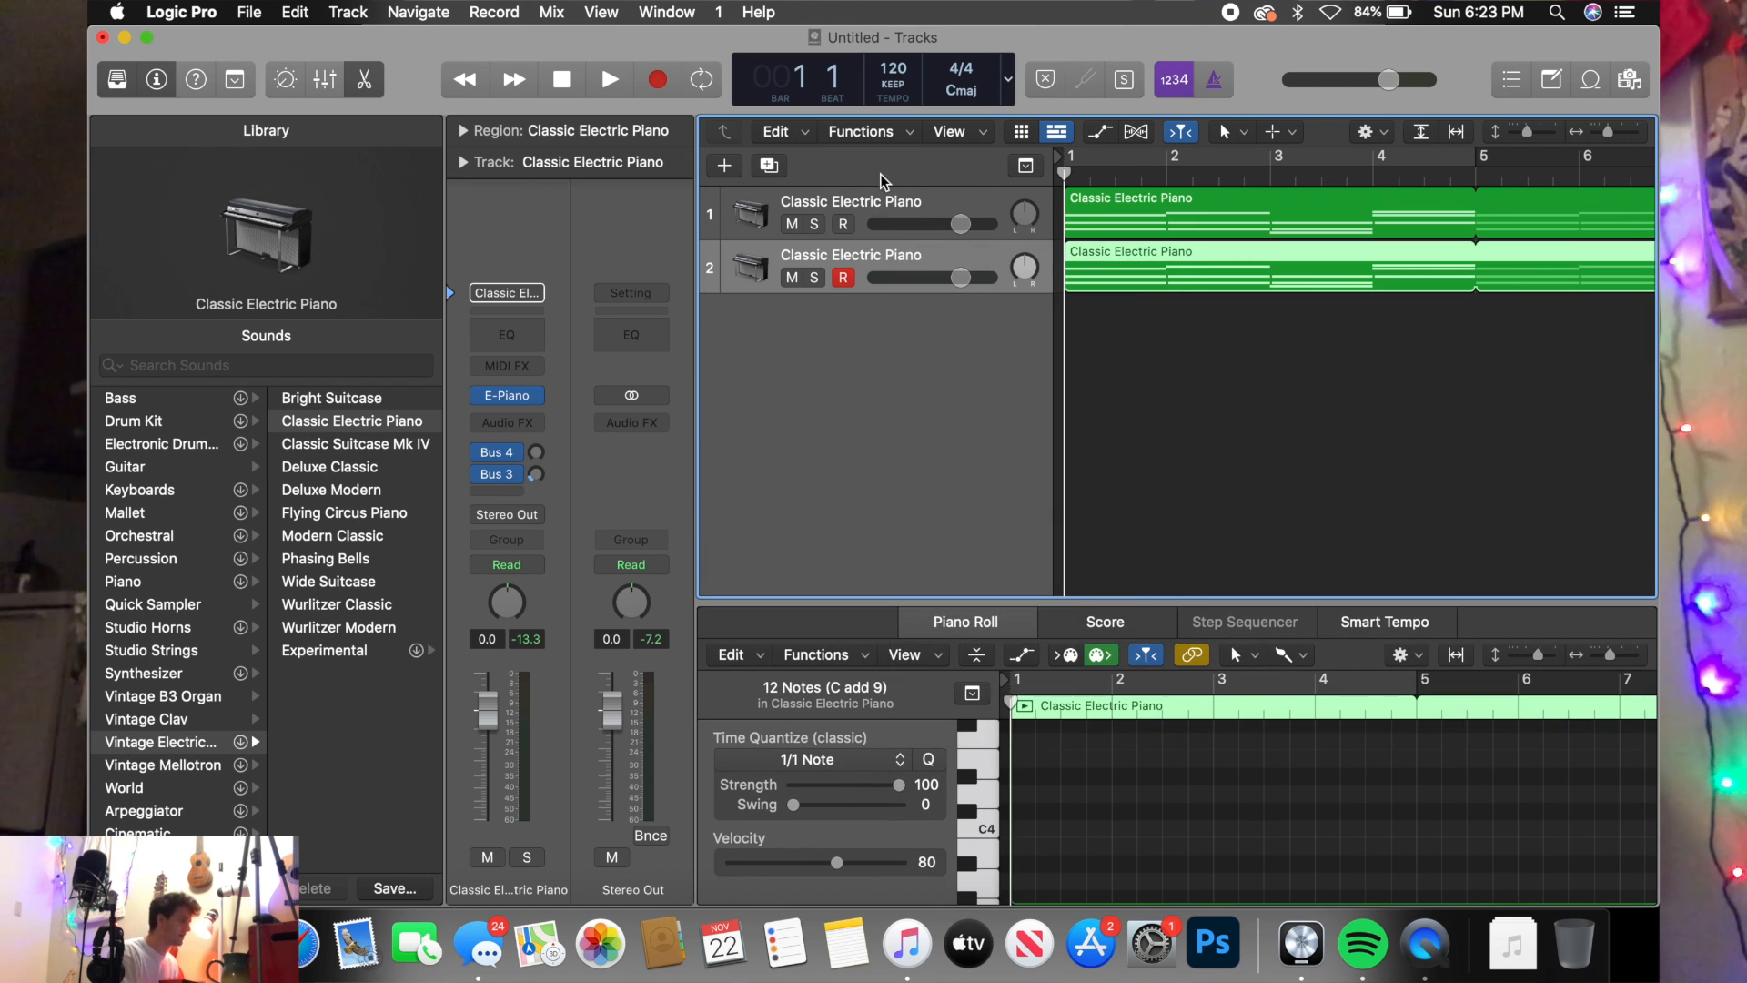
pyautogui.click(881, 208)
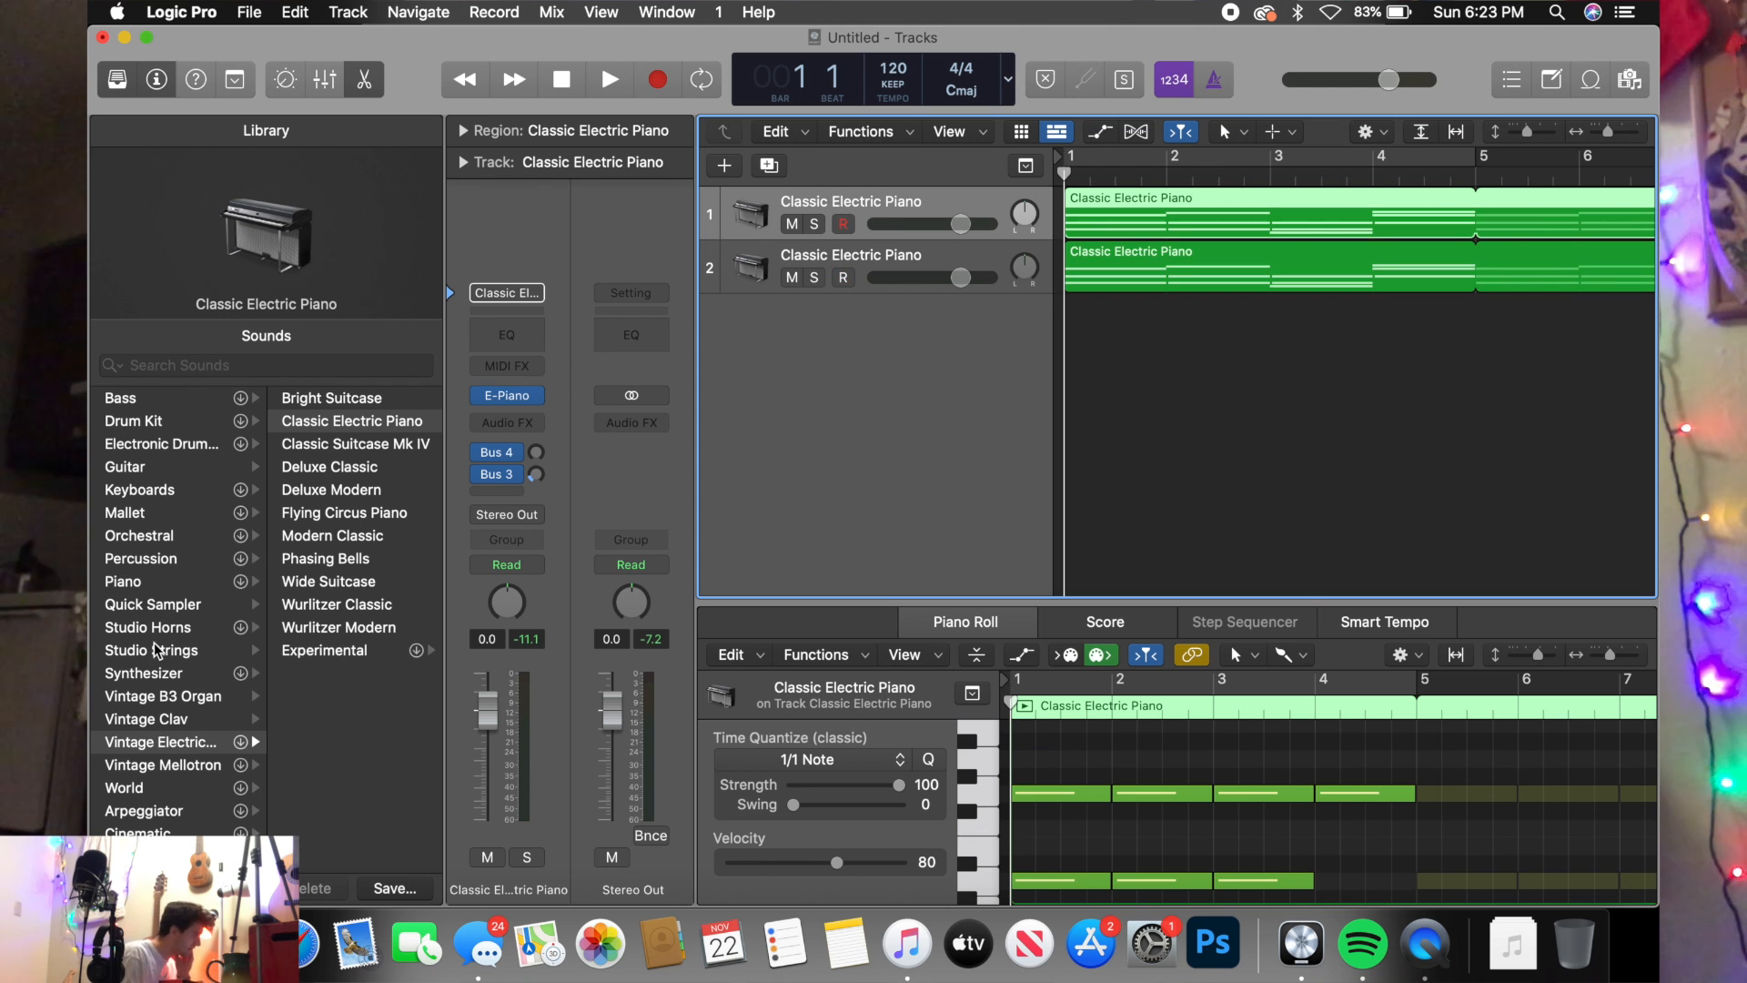
pyautogui.click(153, 581)
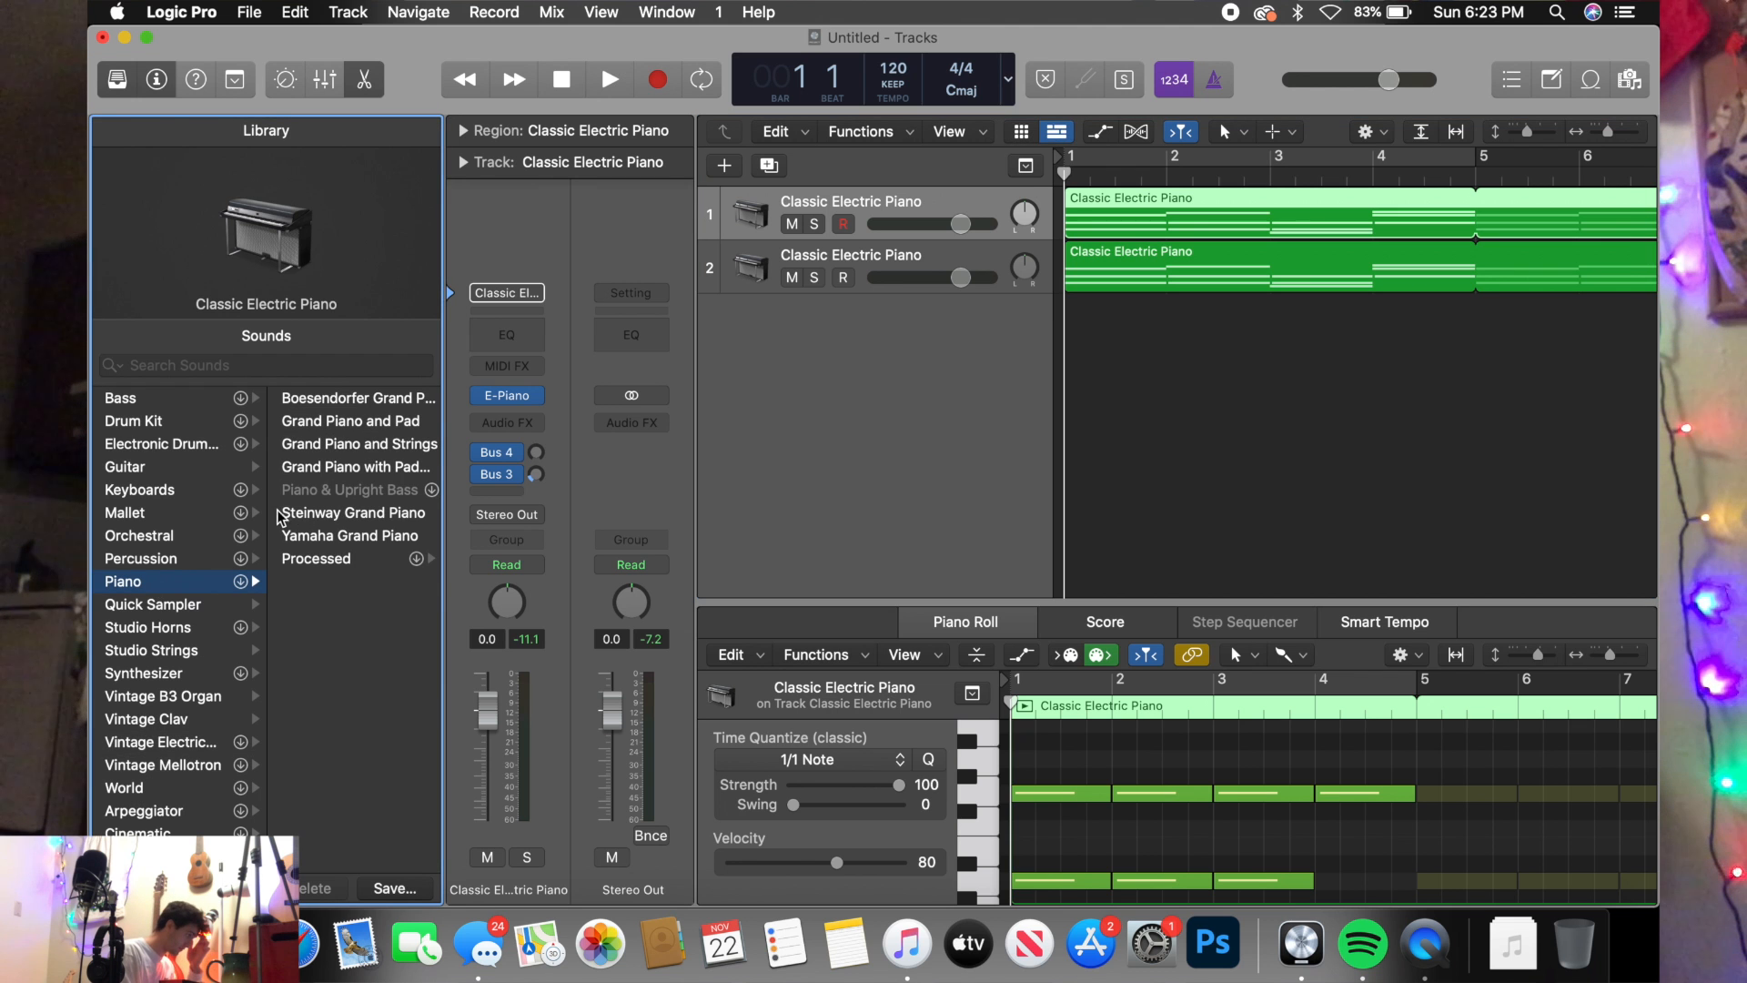
pyautogui.click(344, 424)
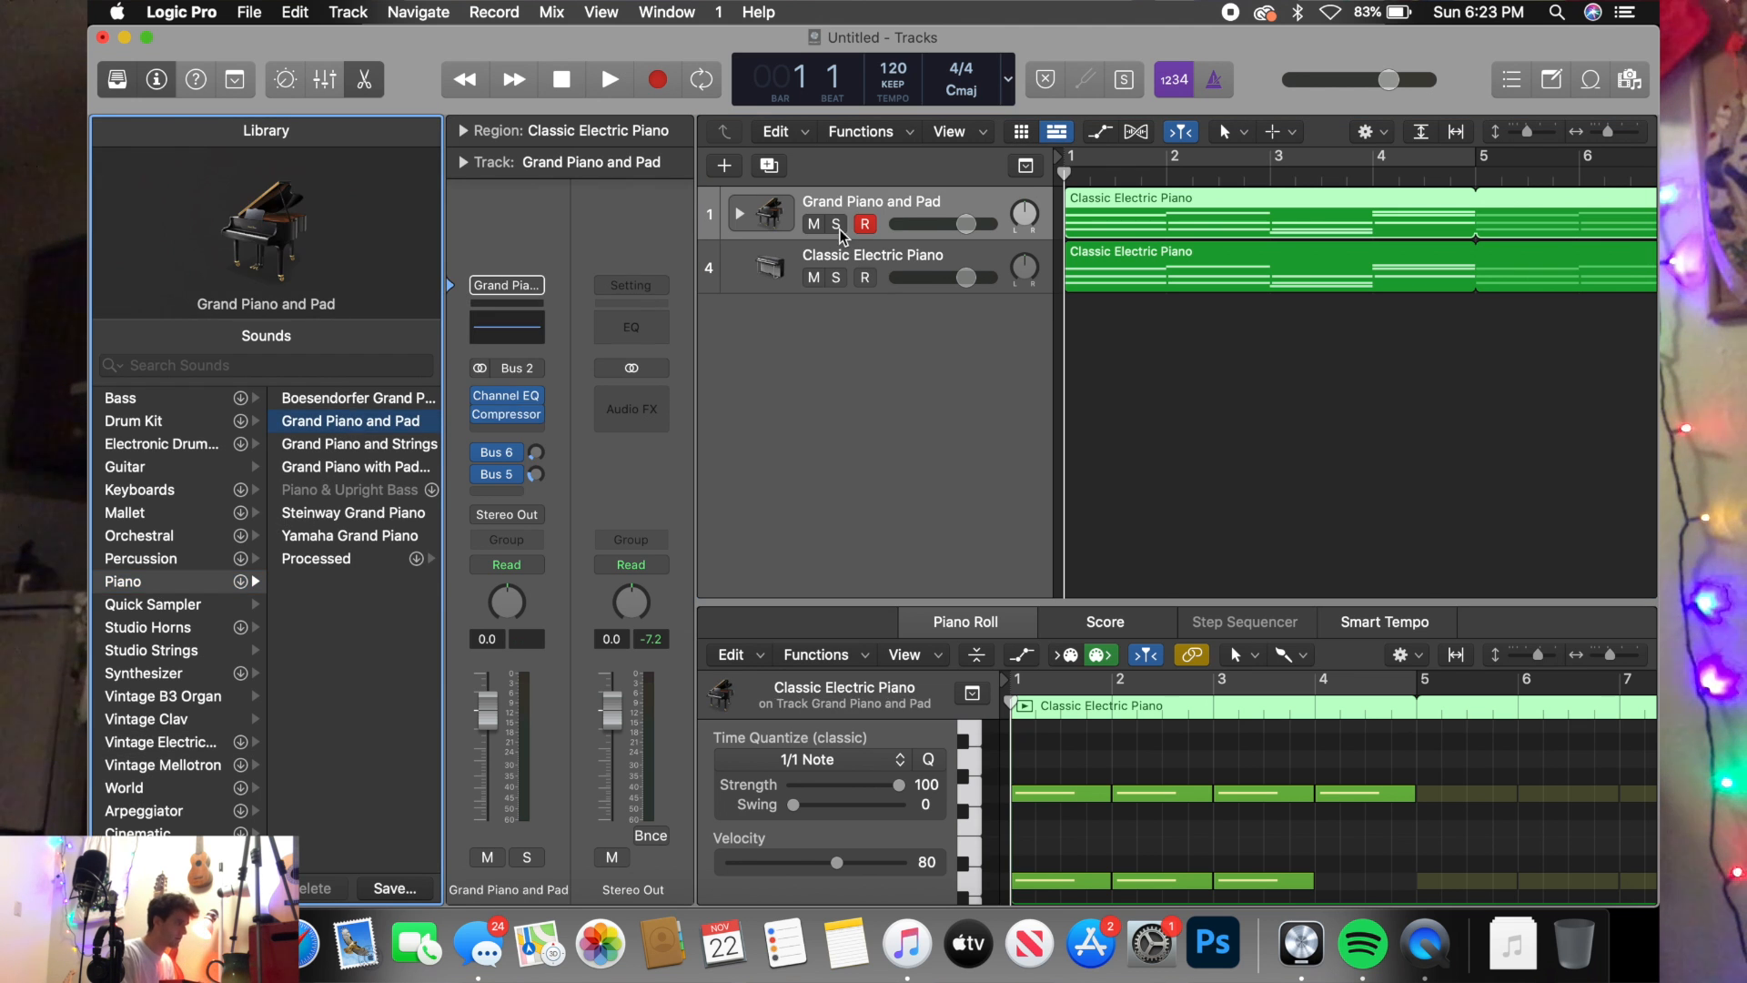
# - Solo the Grand Piano and Pad track and play back its first bar
pyautogui.click(838, 225)
pyautogui.press('space')
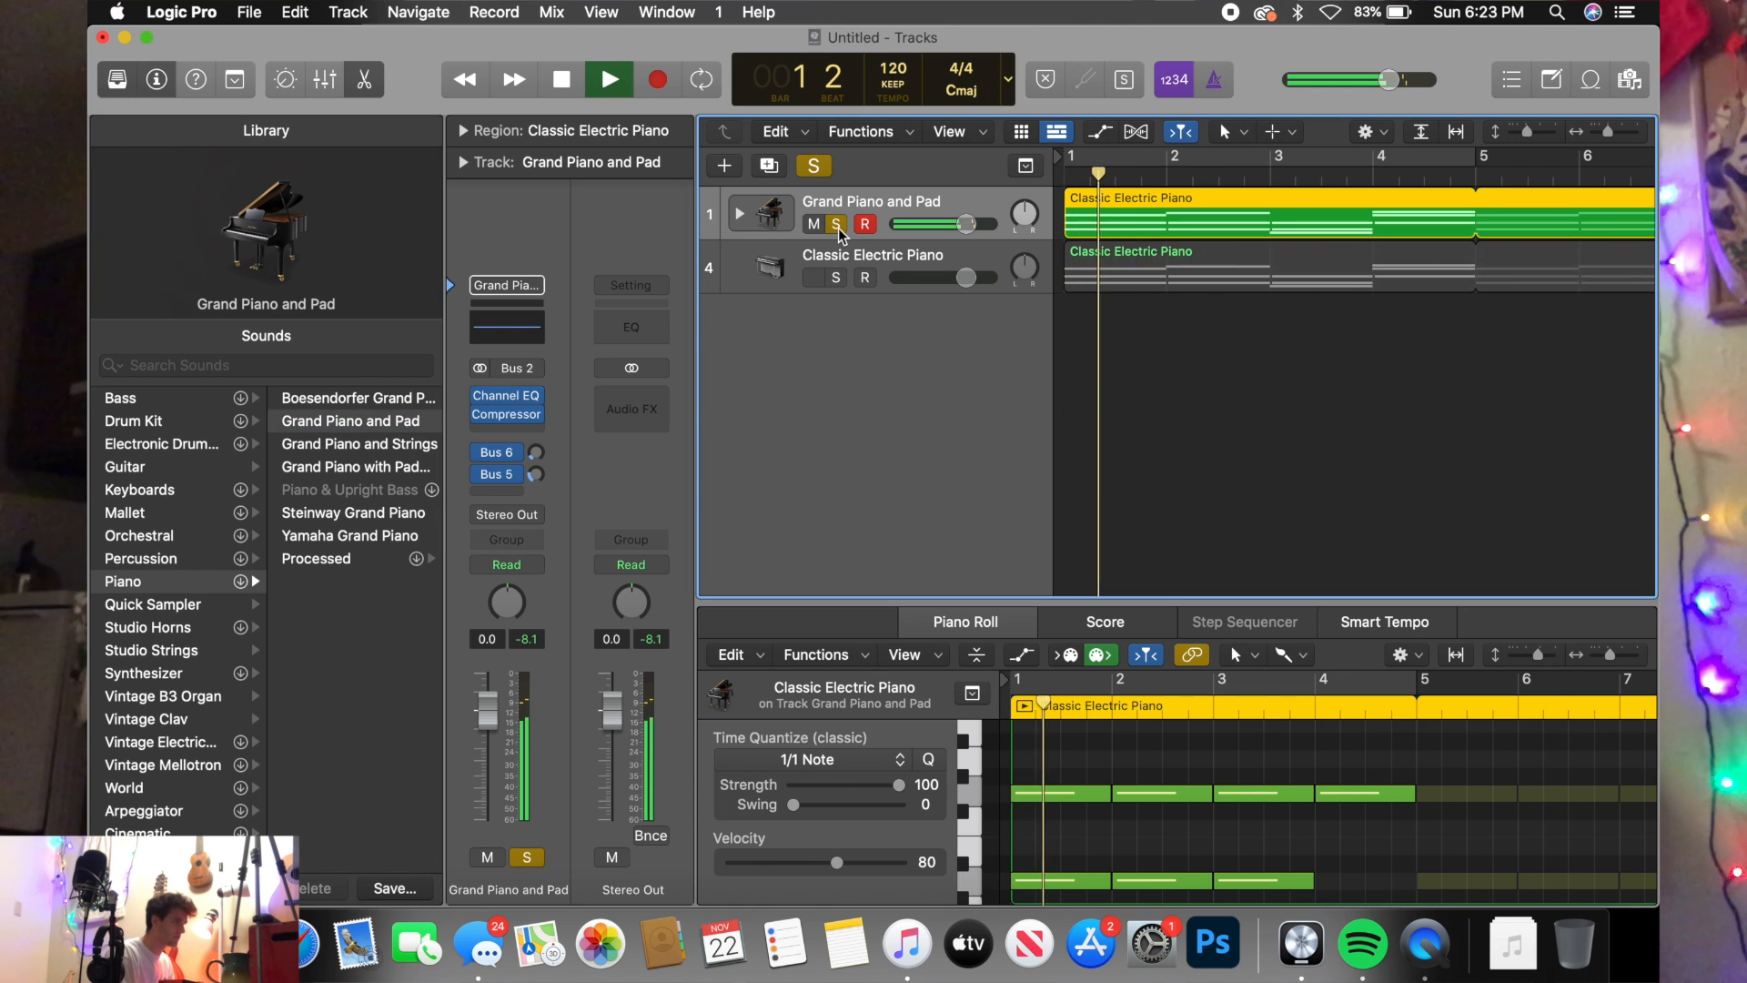
pyautogui.press('space')
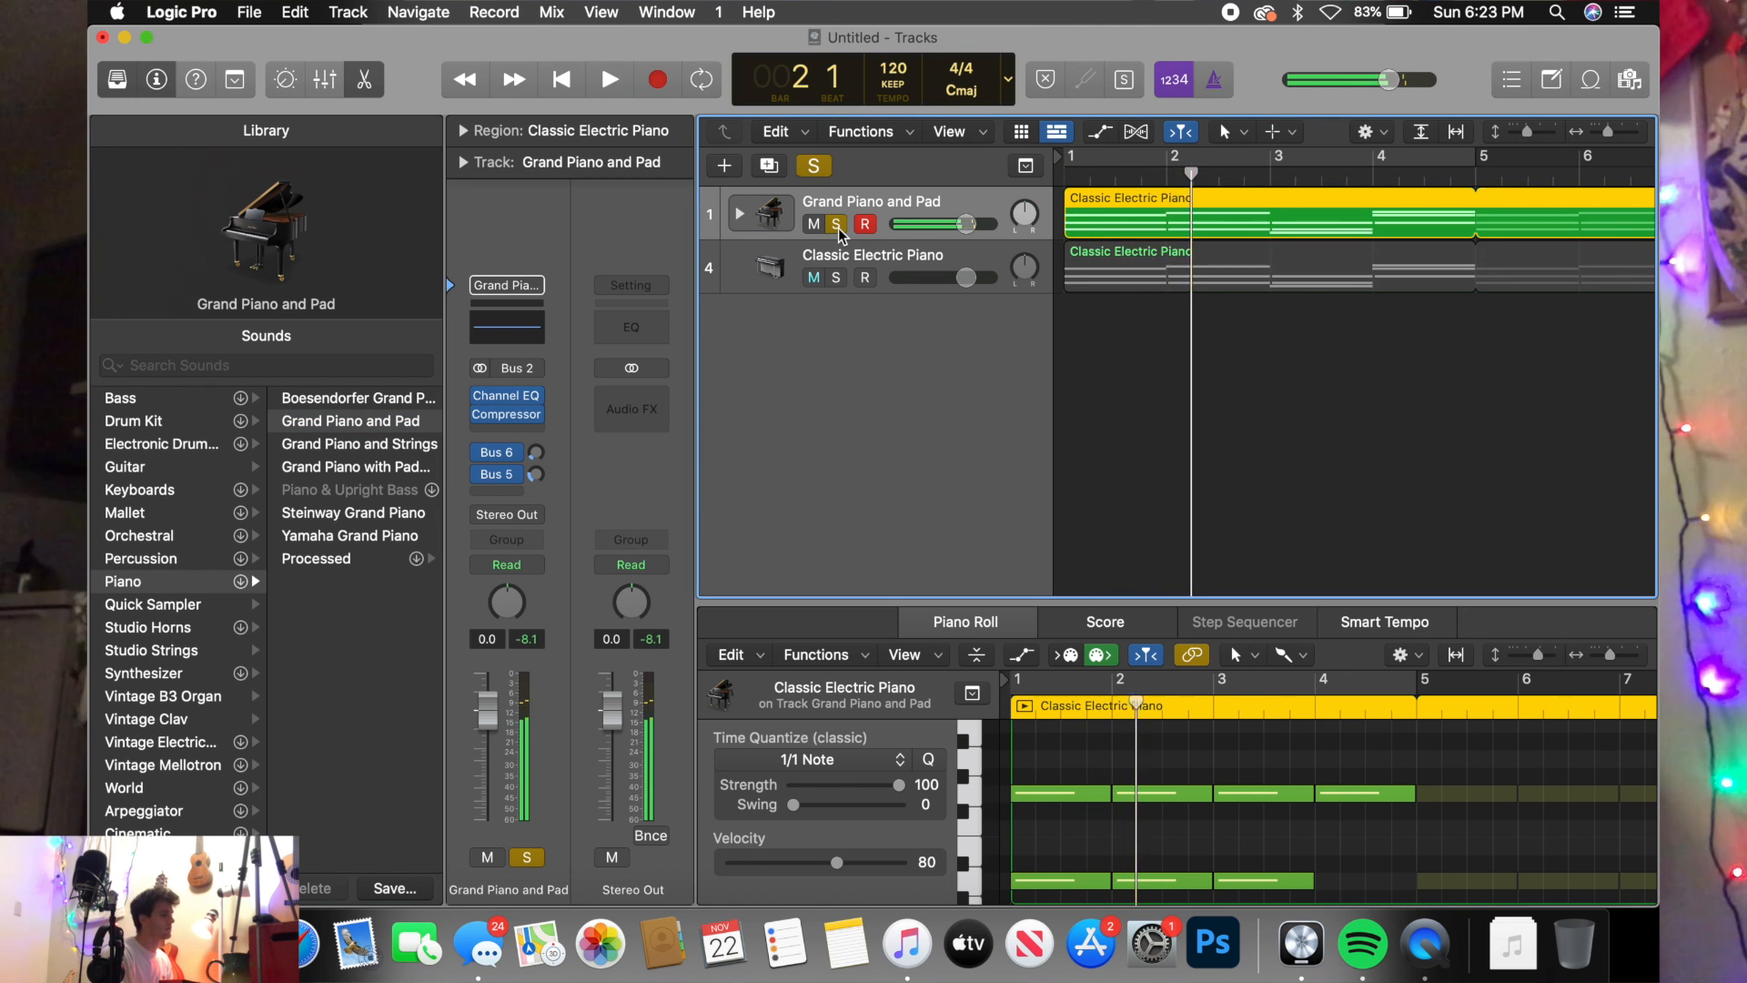
# - Return to bar 1 and switch the solo from Grand Piano and Pad to the Classic Electric Piano track
pyautogui.click(838, 225)
pyautogui.press('Return')
pyautogui.click(837, 278)
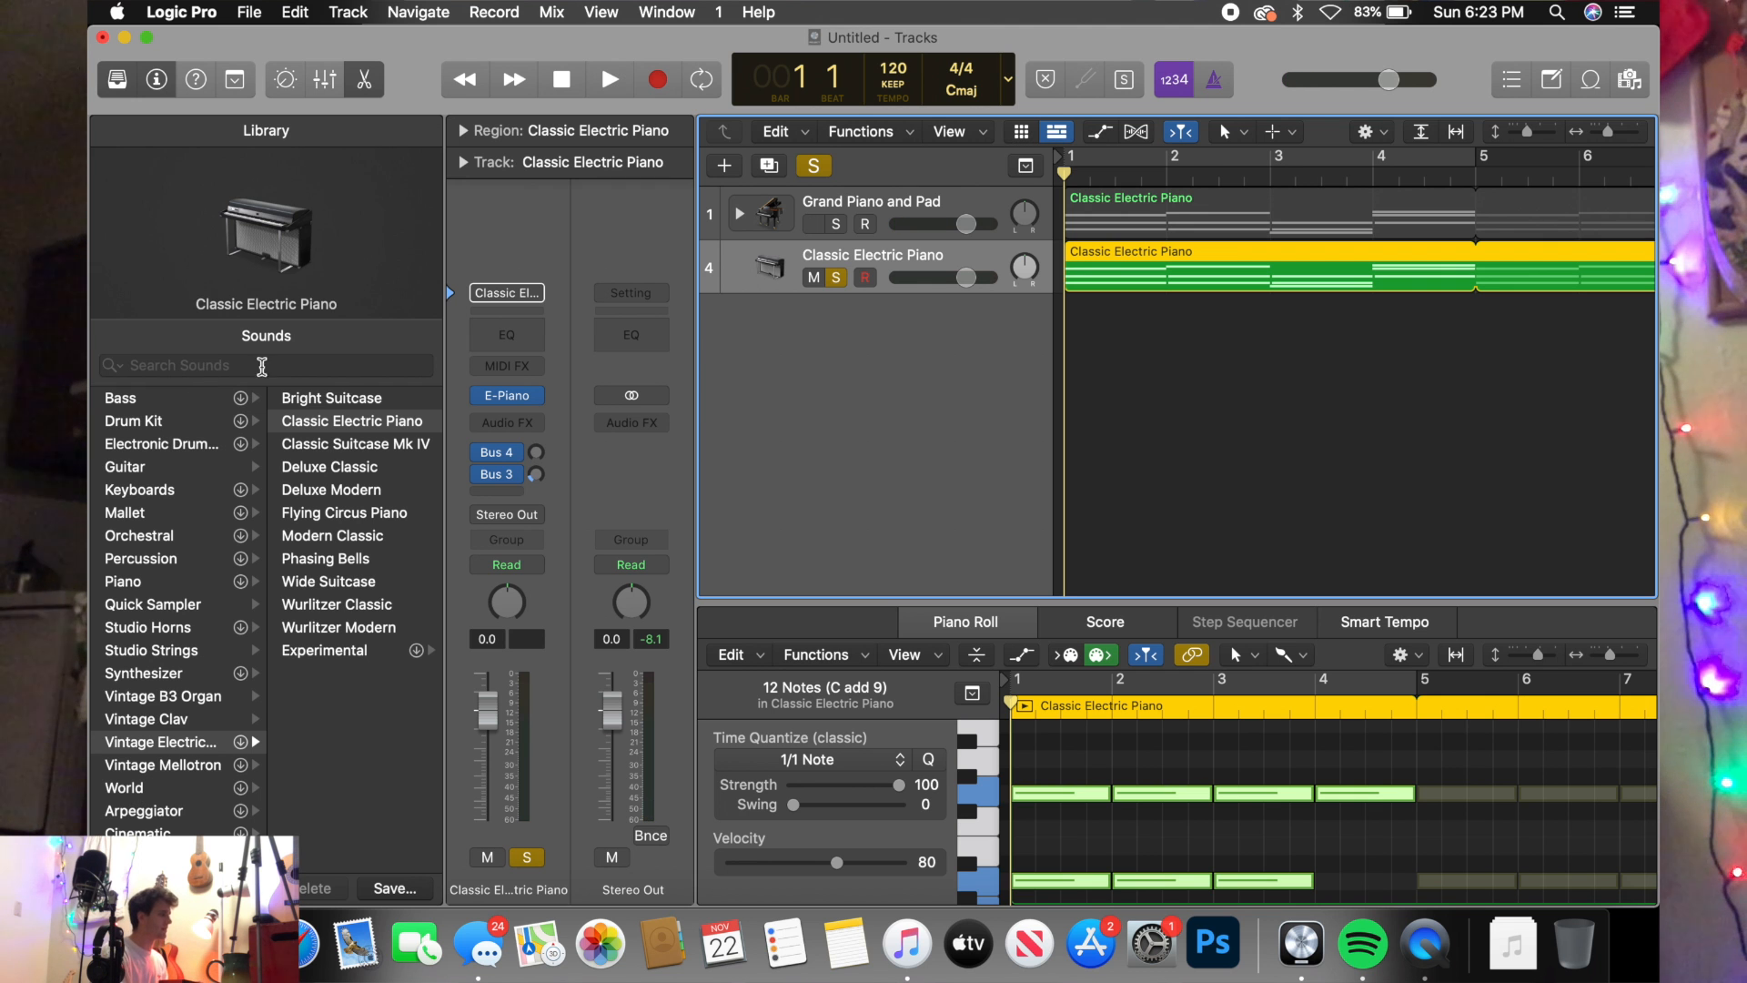
# - Hide and show the Library and Inspector again, and briefly display the Toolbar and Quick Help
pyautogui.click(116, 80)
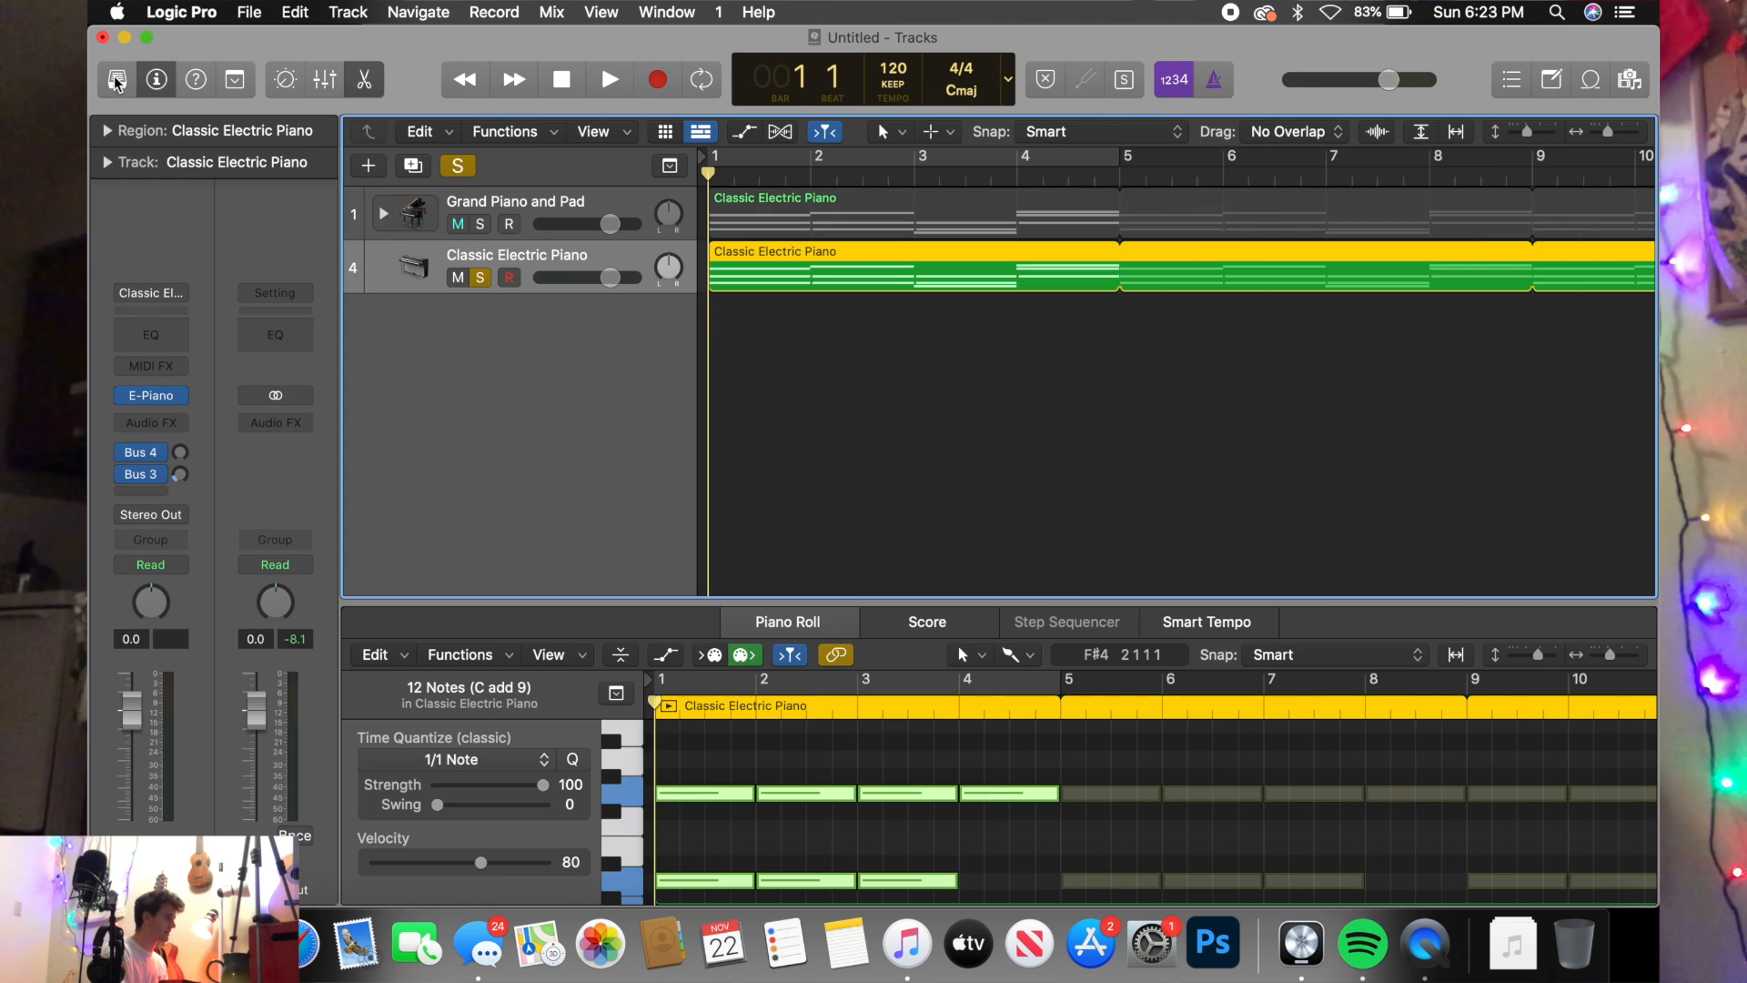
pyautogui.click(157, 81)
pyautogui.click(235, 80)
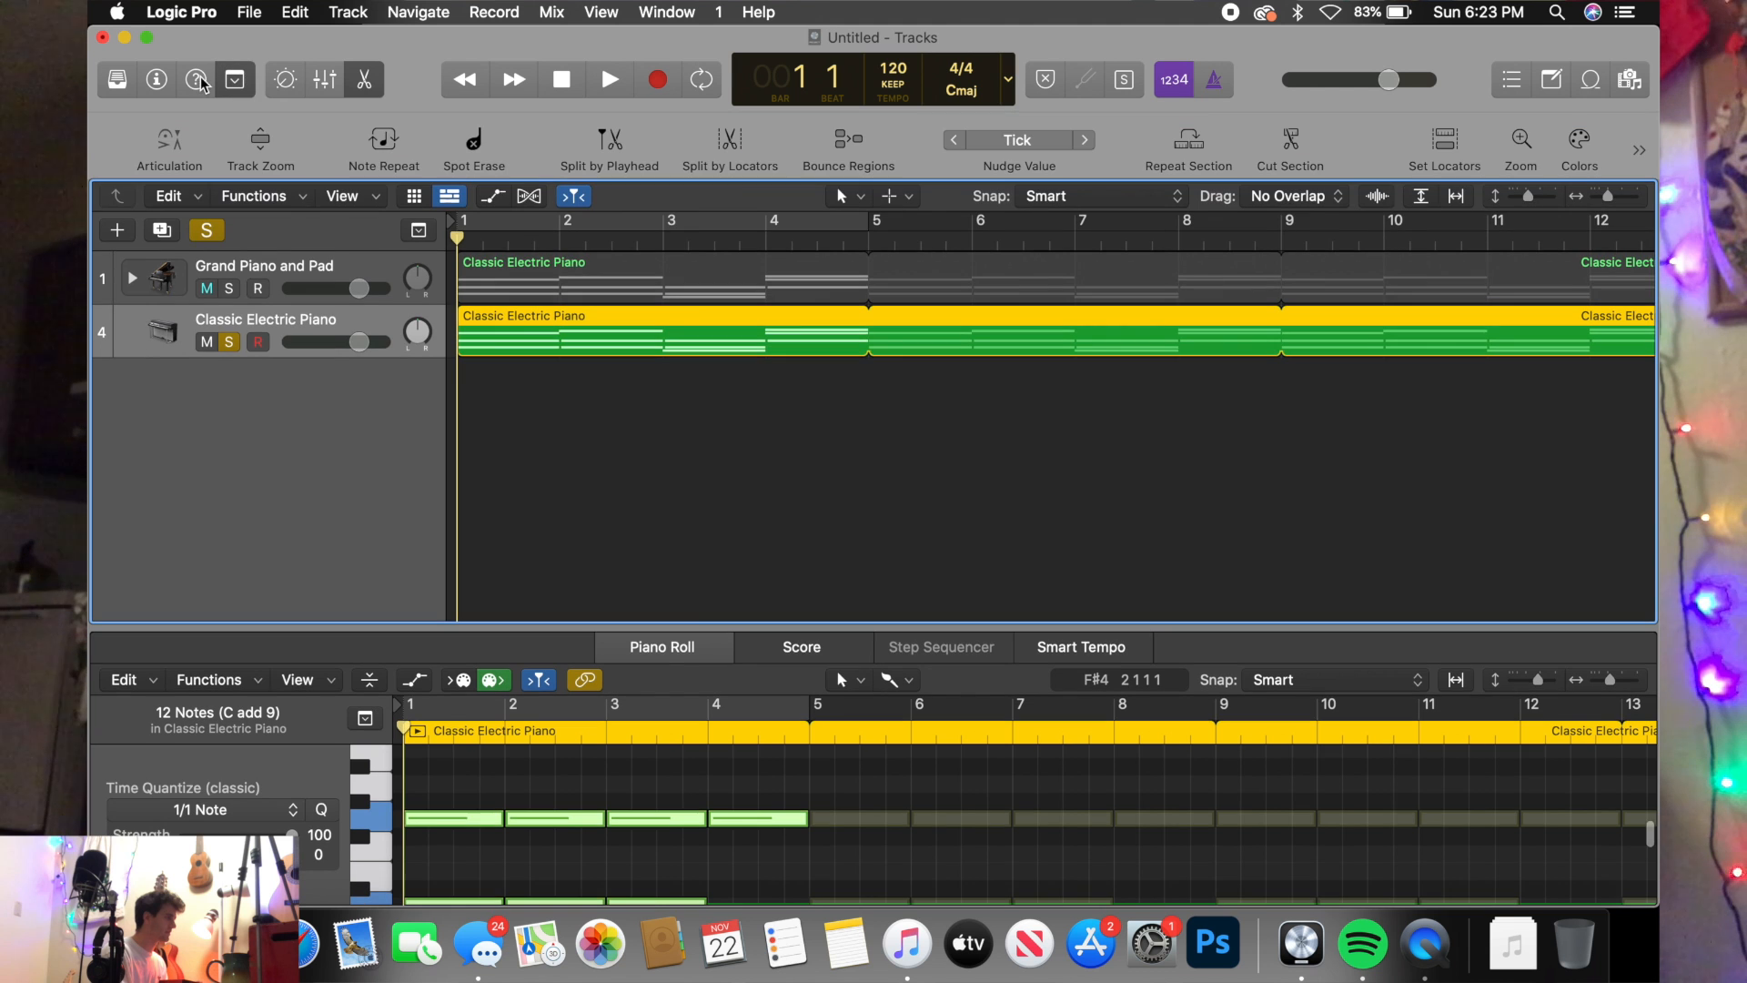
pyautogui.click(196, 80)
pyautogui.click(157, 80)
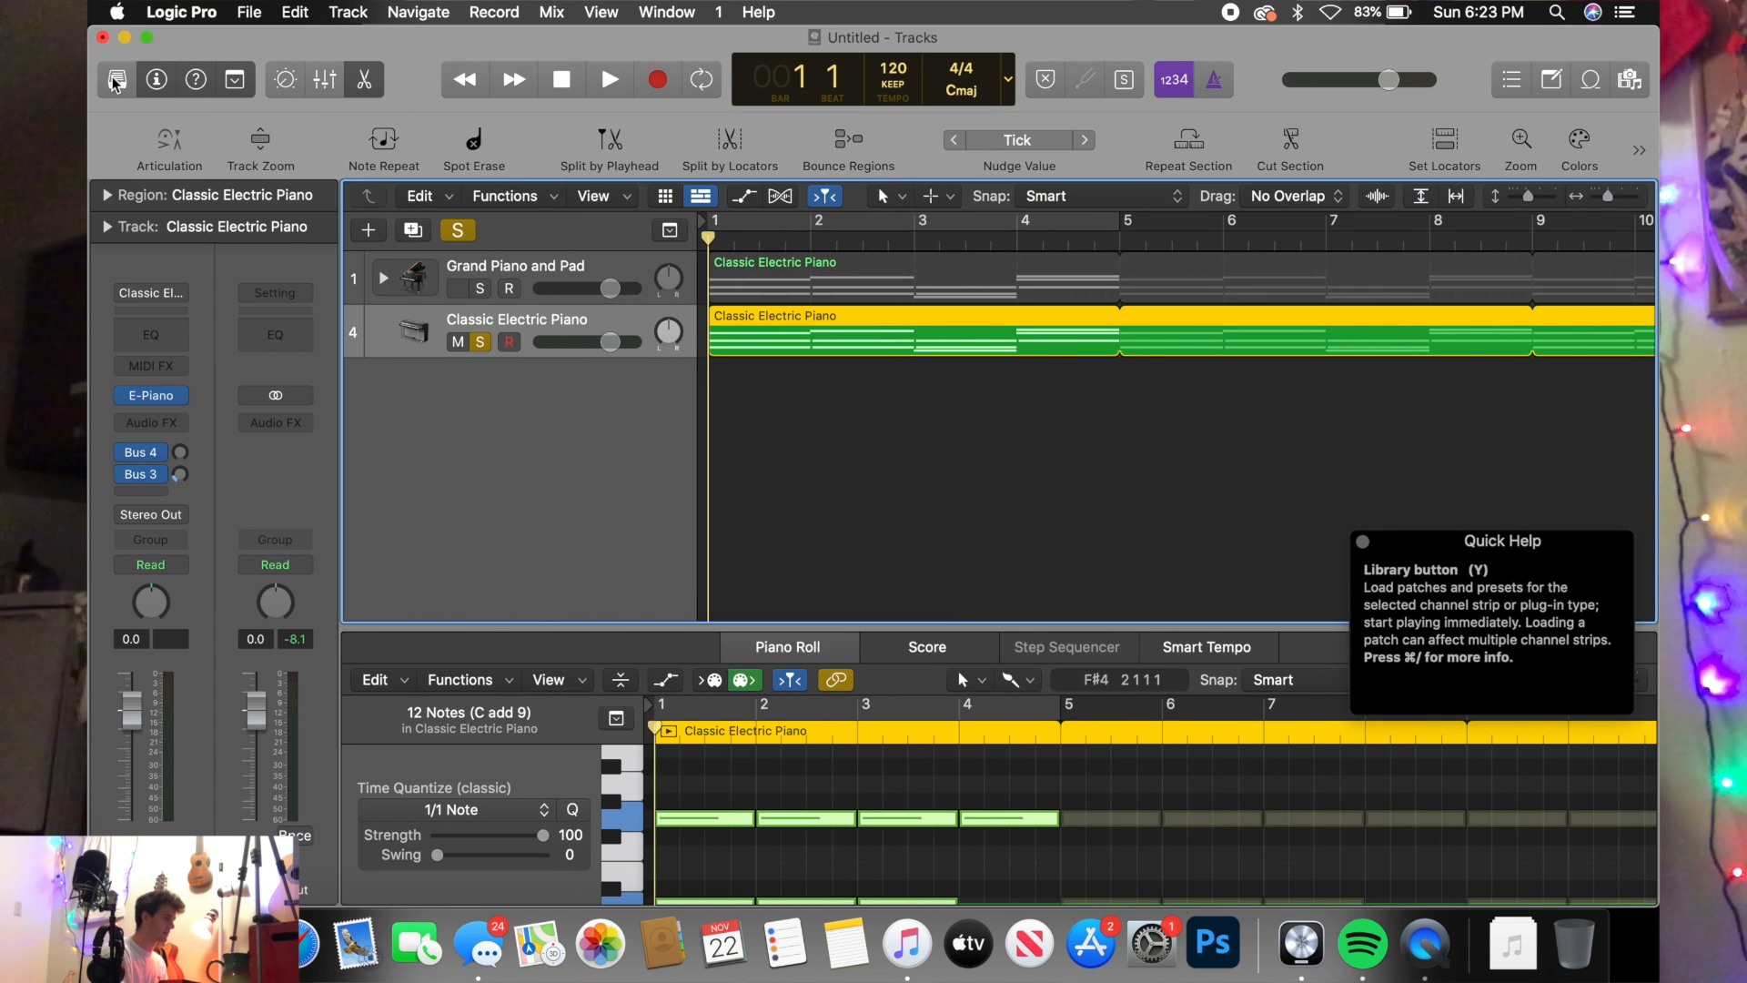
pyautogui.click(125, 81)
pyautogui.click(195, 81)
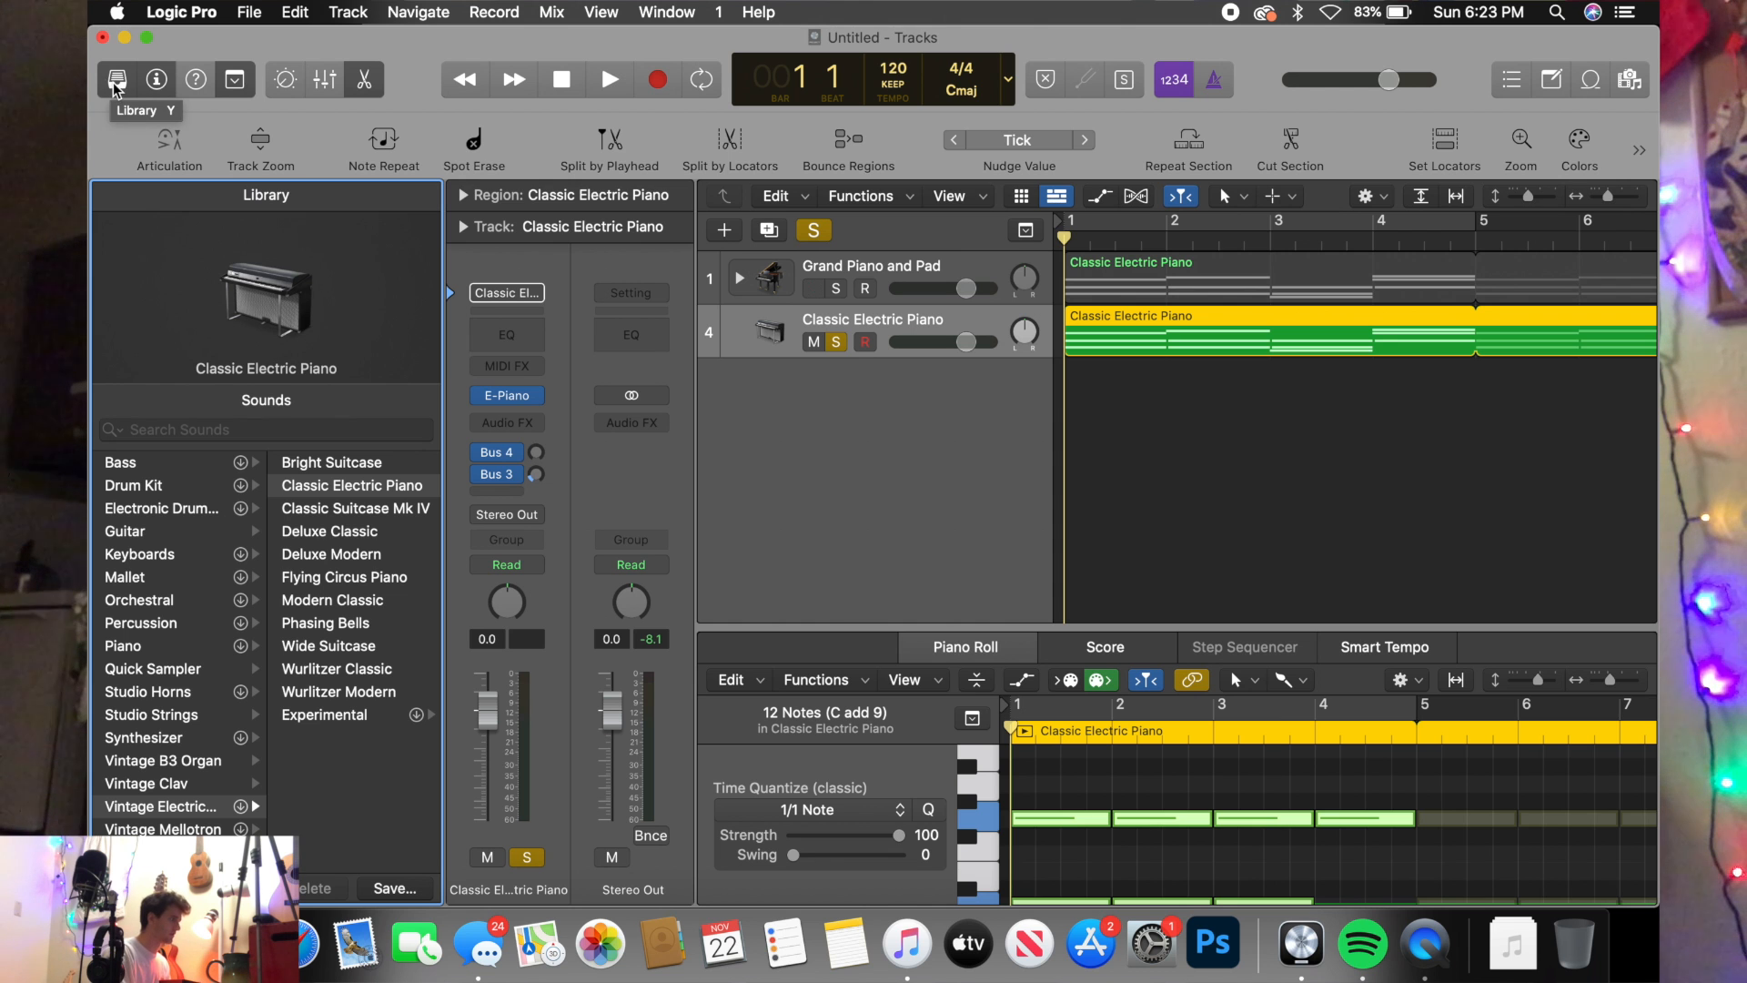
pyautogui.click(235, 80)
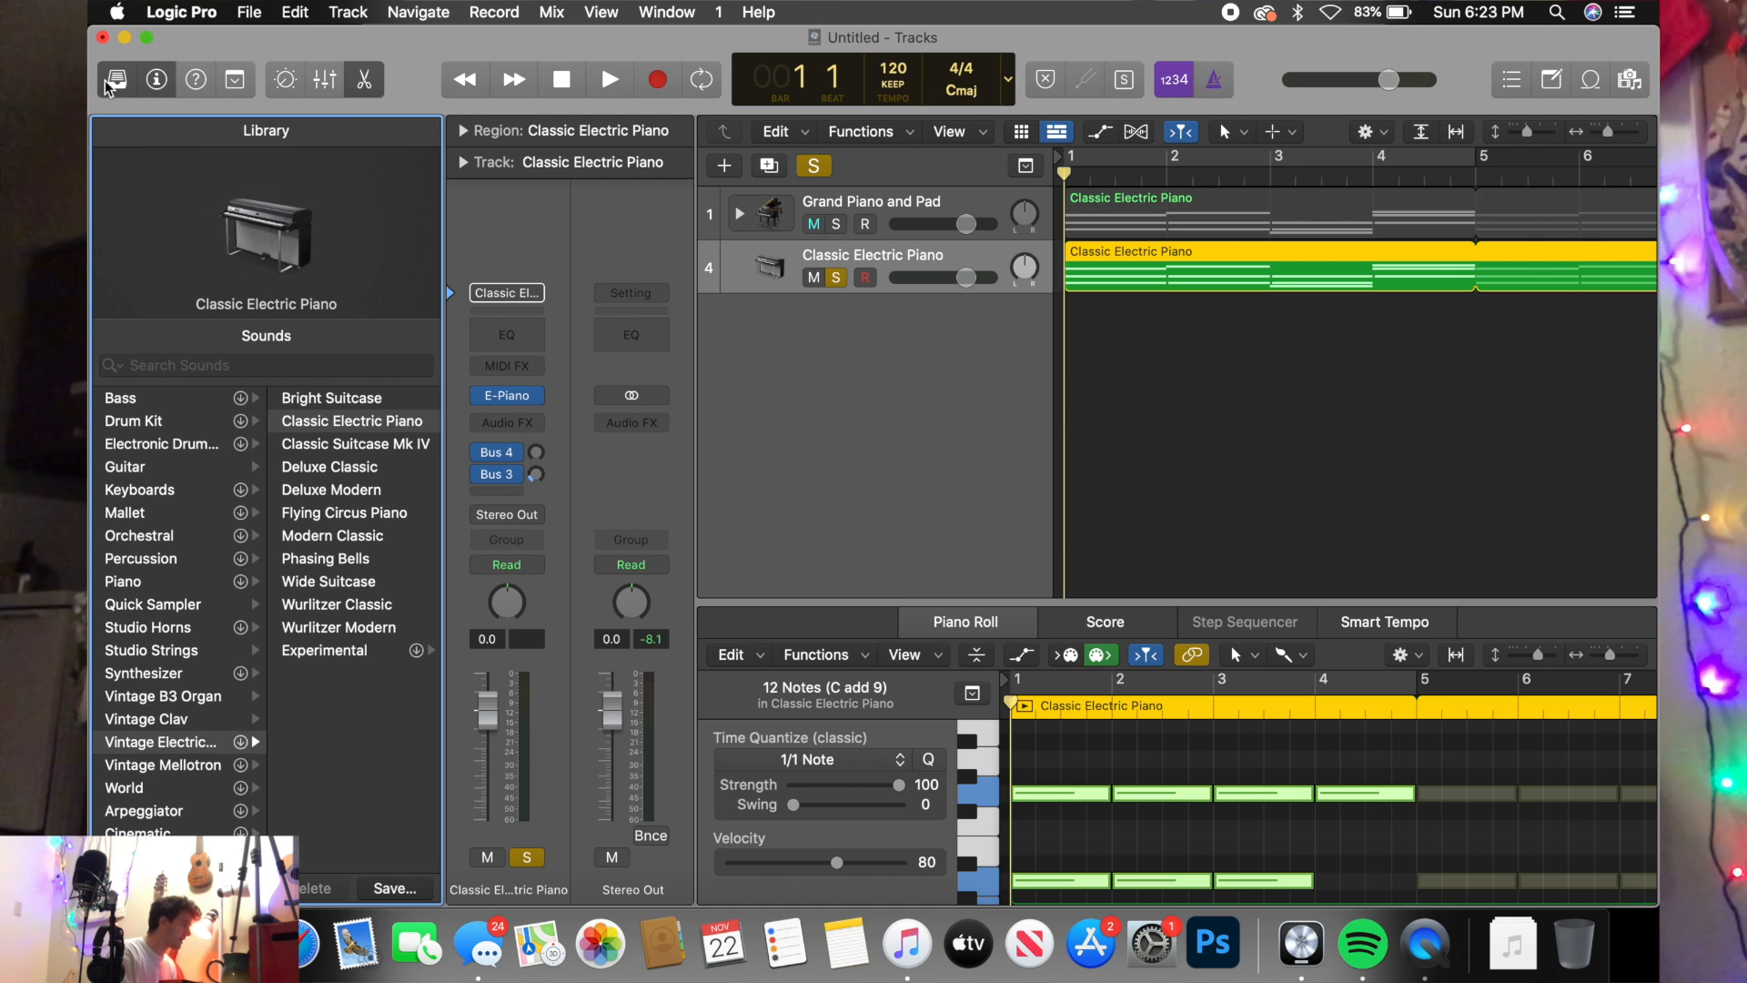
# - Search the Library for "flutes", assign the Flutes patch to the soloed Classic Electric Piano track, and play it back
pyautogui.click(149, 365)
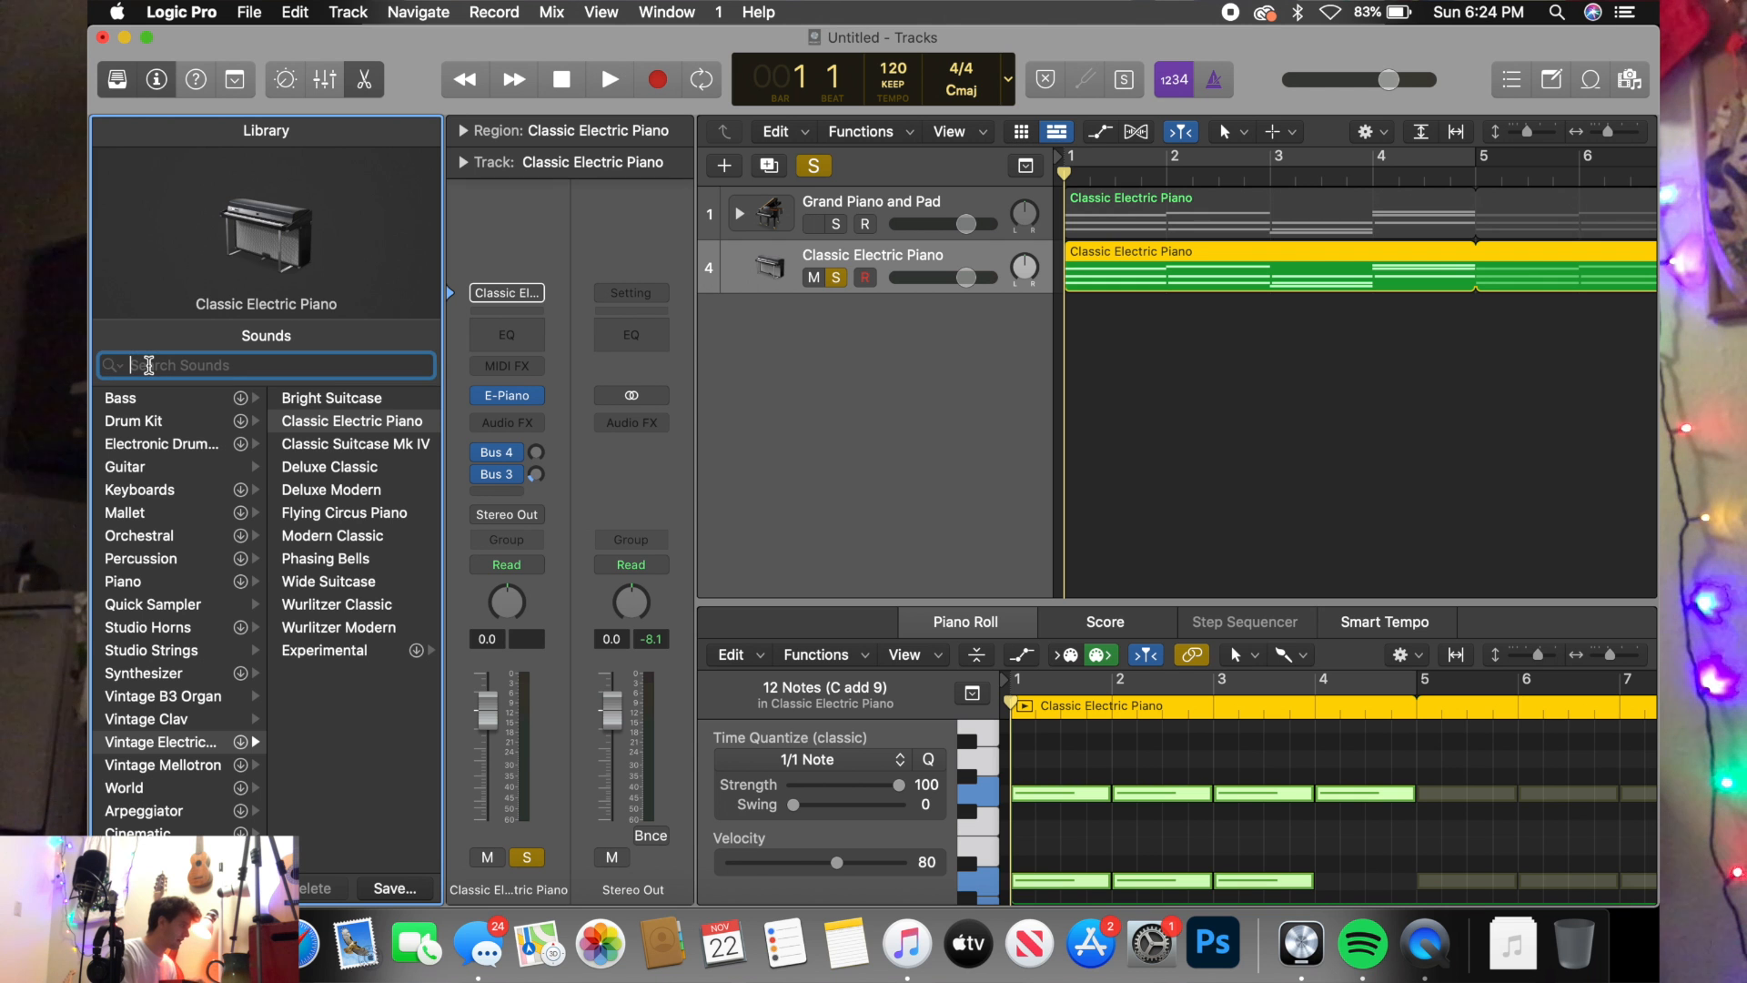
pyautogui.write('flutes')
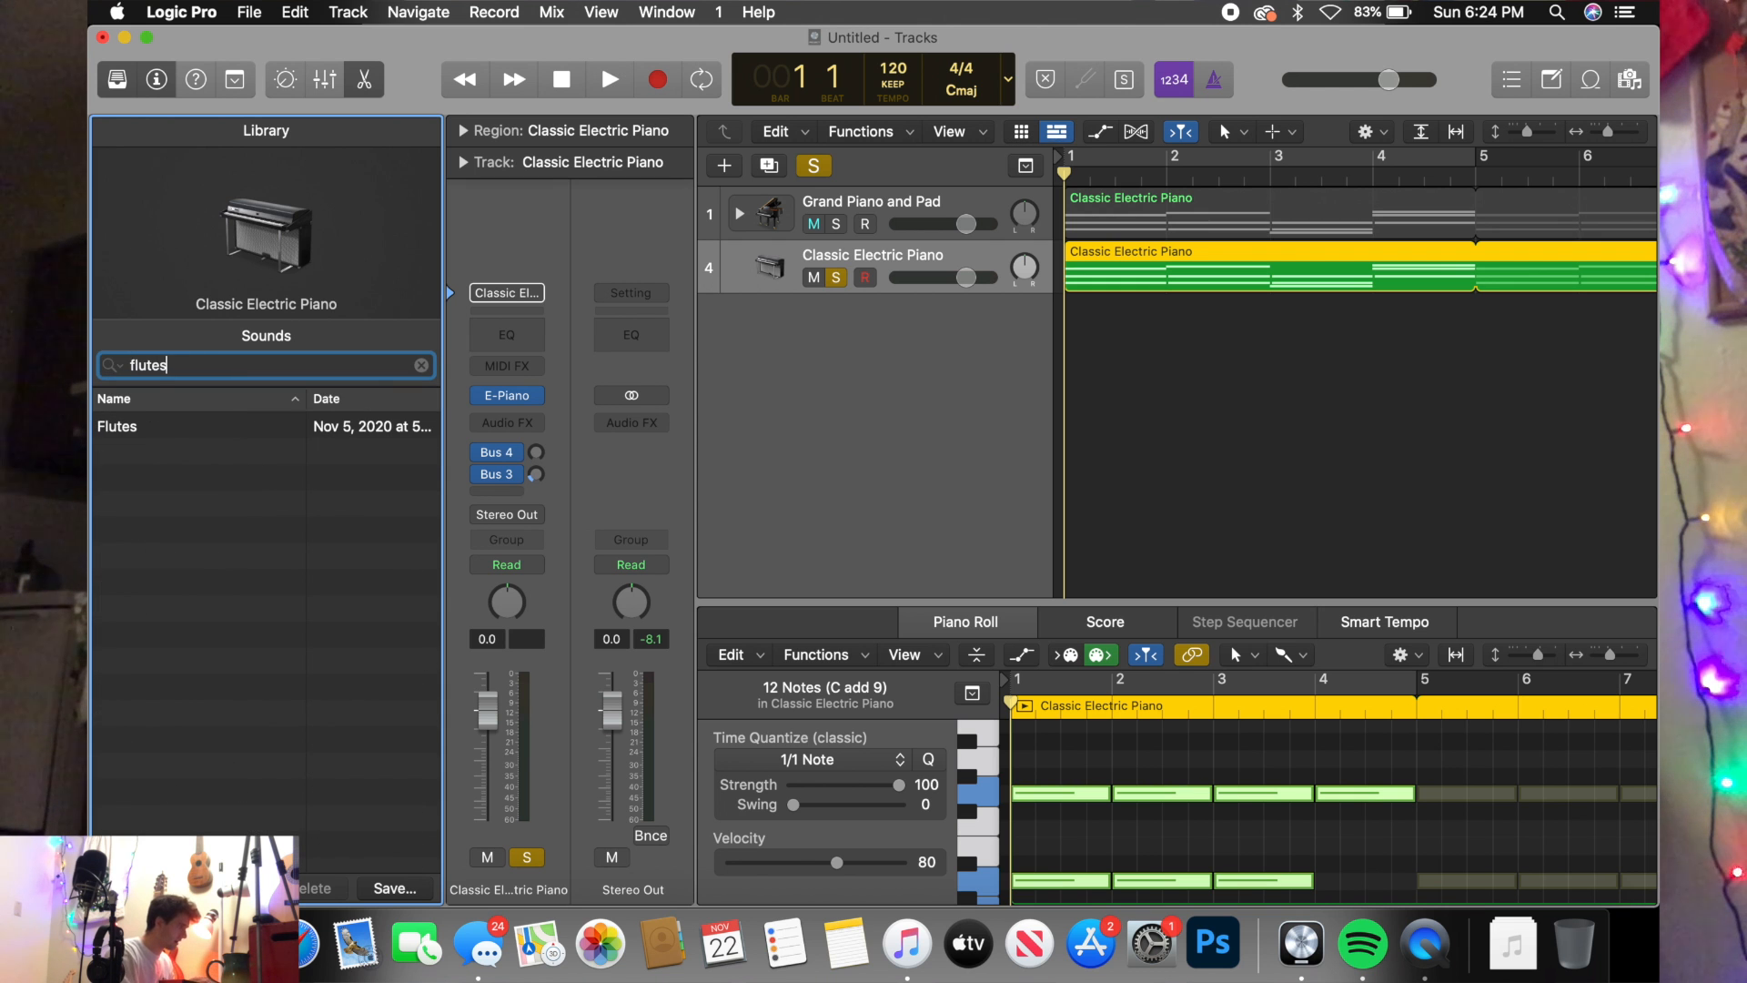
pyautogui.click(164, 426)
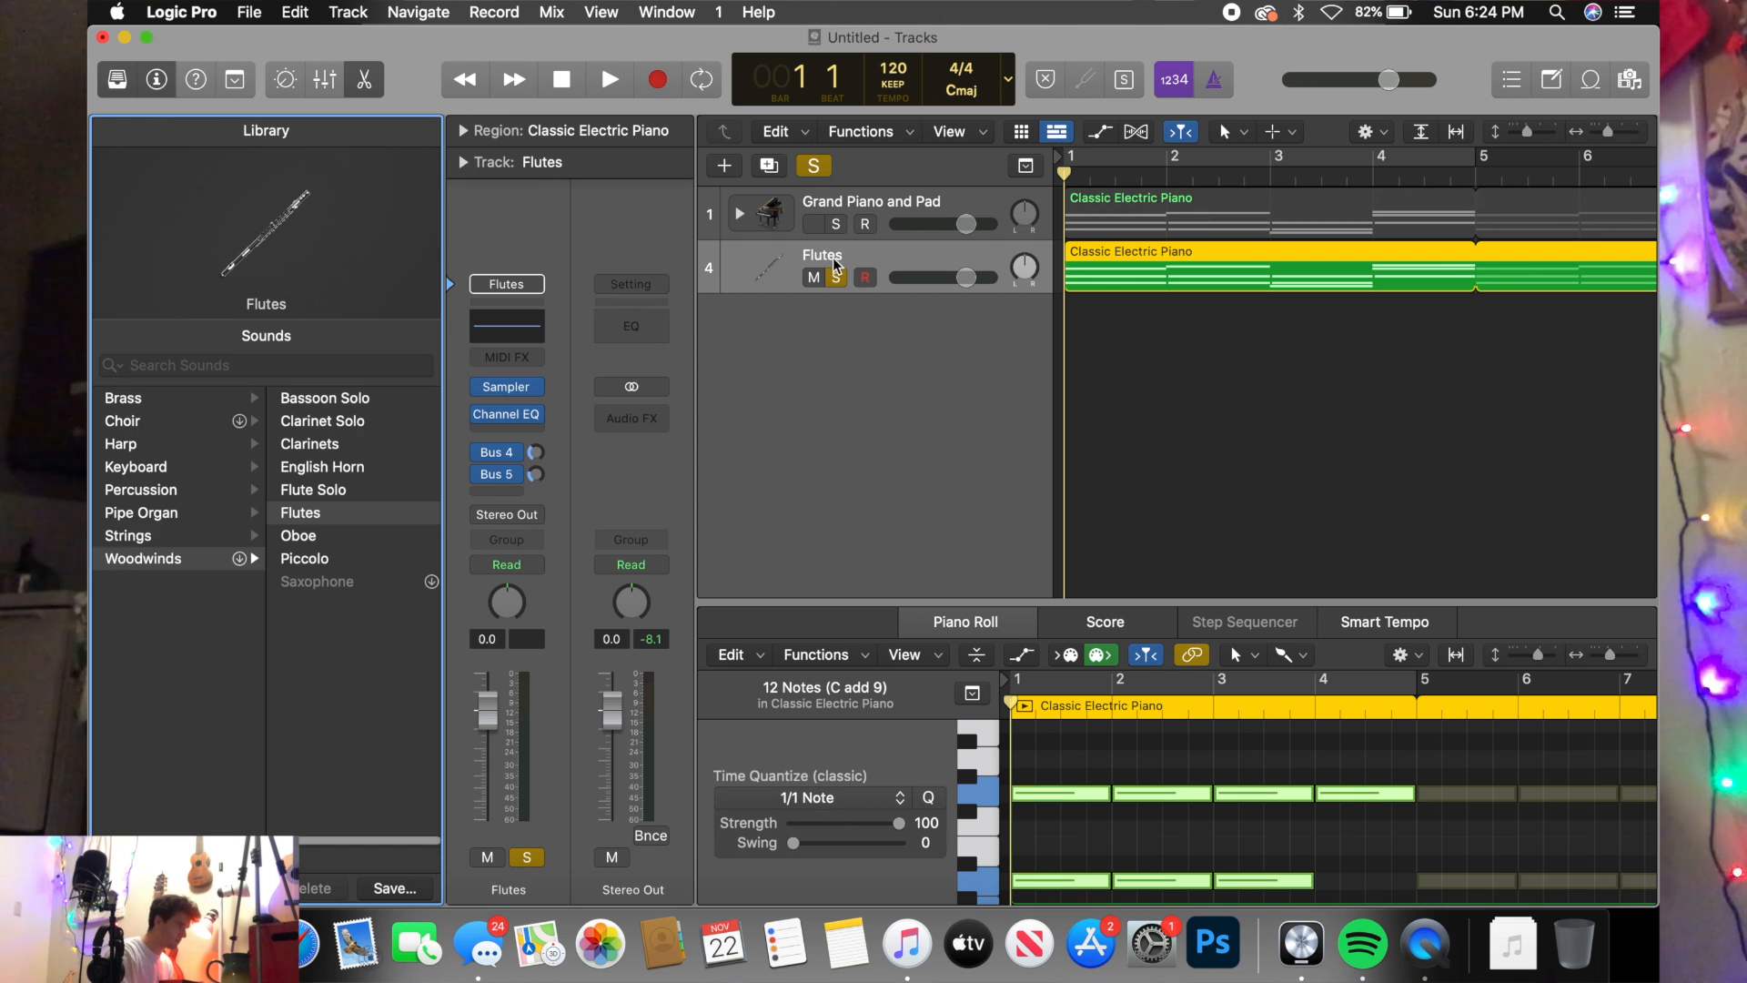
pyautogui.press('space')
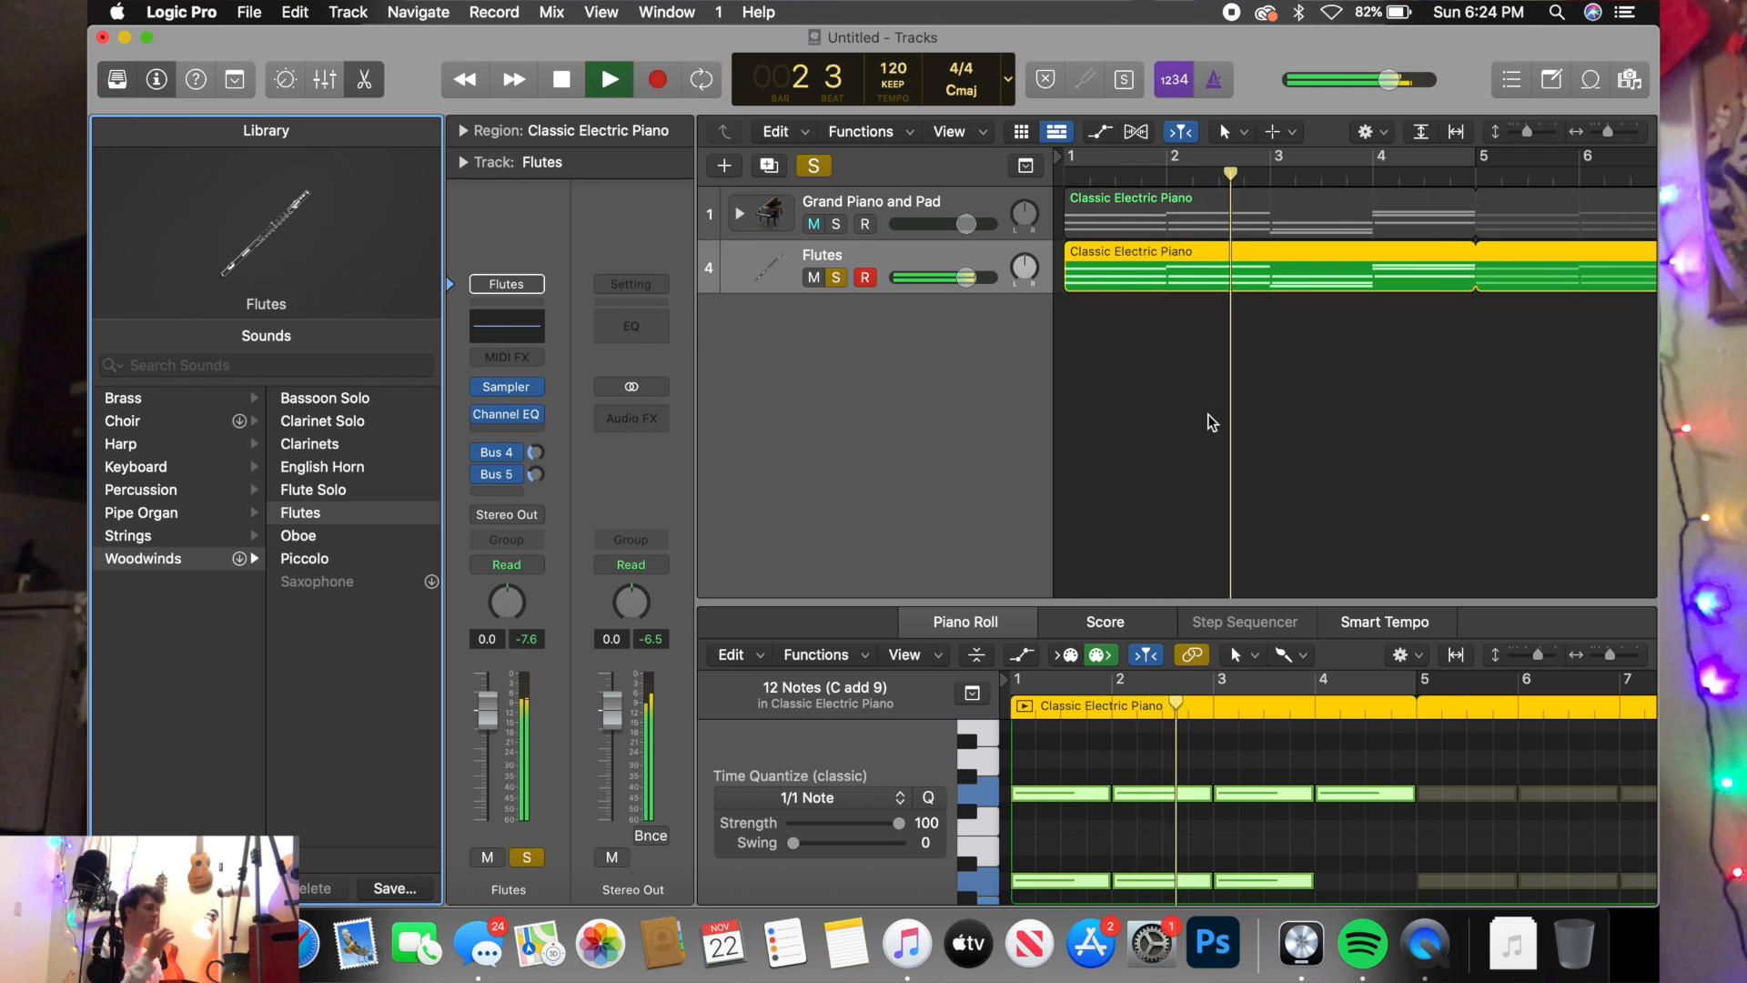
pyautogui.press('space')
# - Switch the solo to the Grand Piano and Pad track and play it from bar 1
pyautogui.click(836, 224)
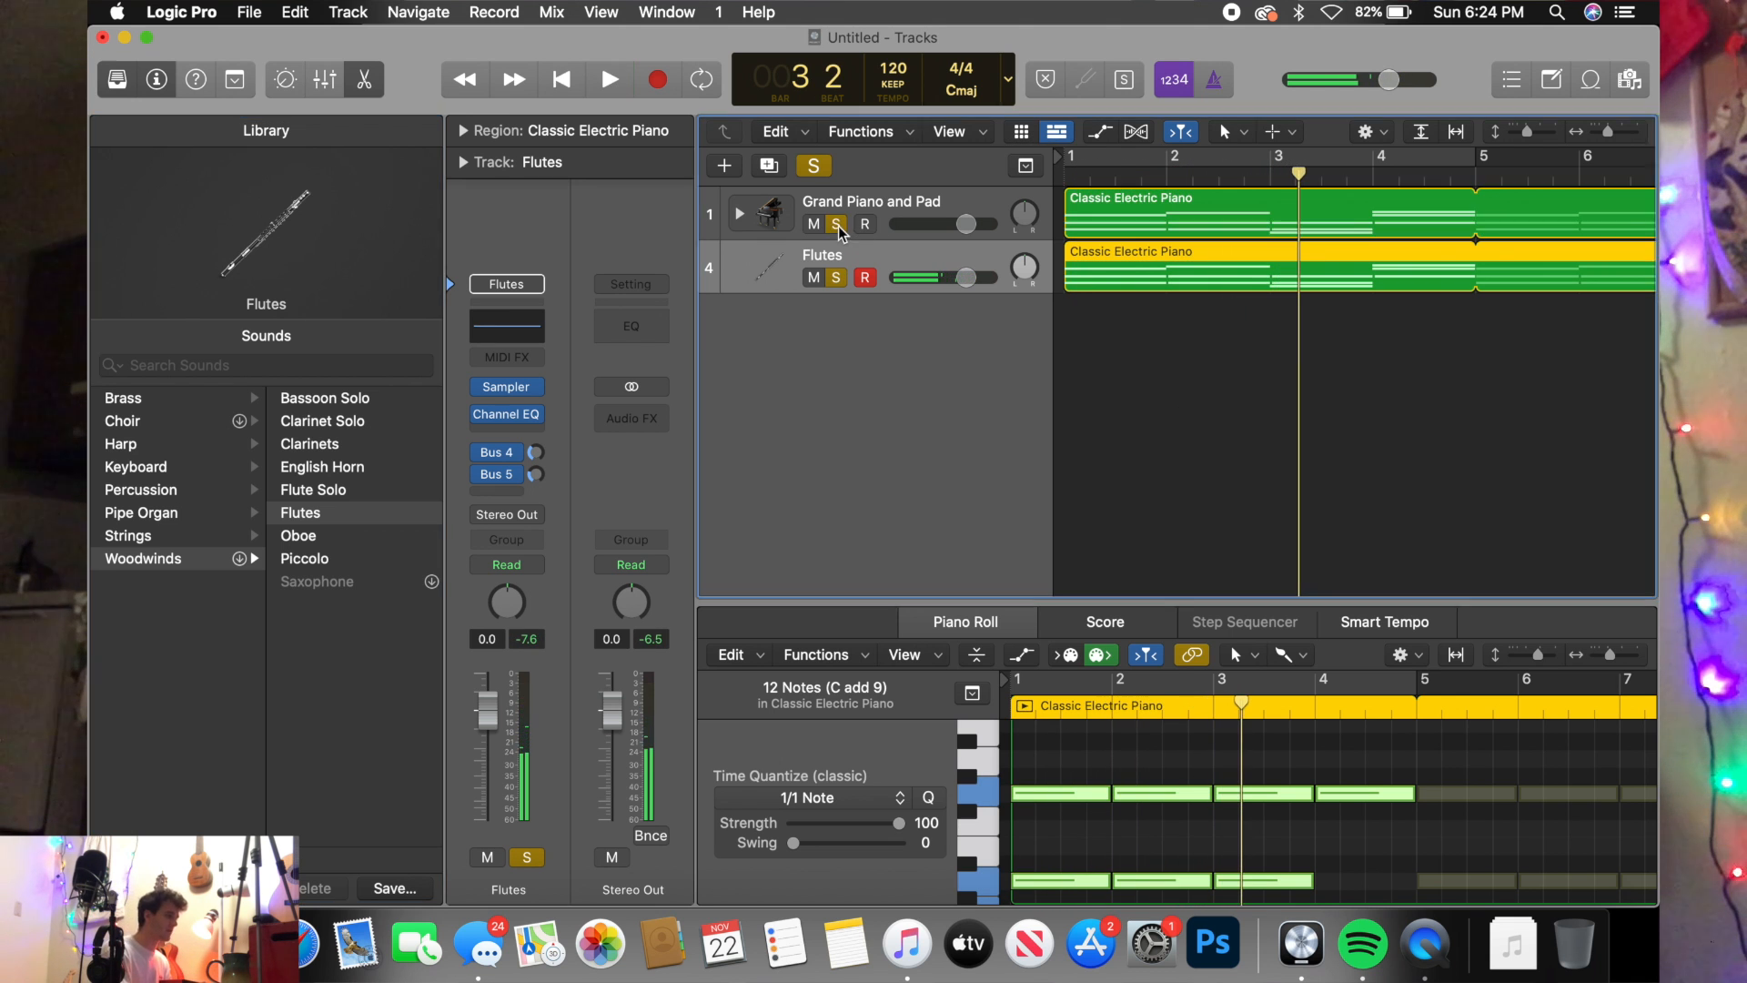
pyautogui.click(836, 277)
pyautogui.press('Return')
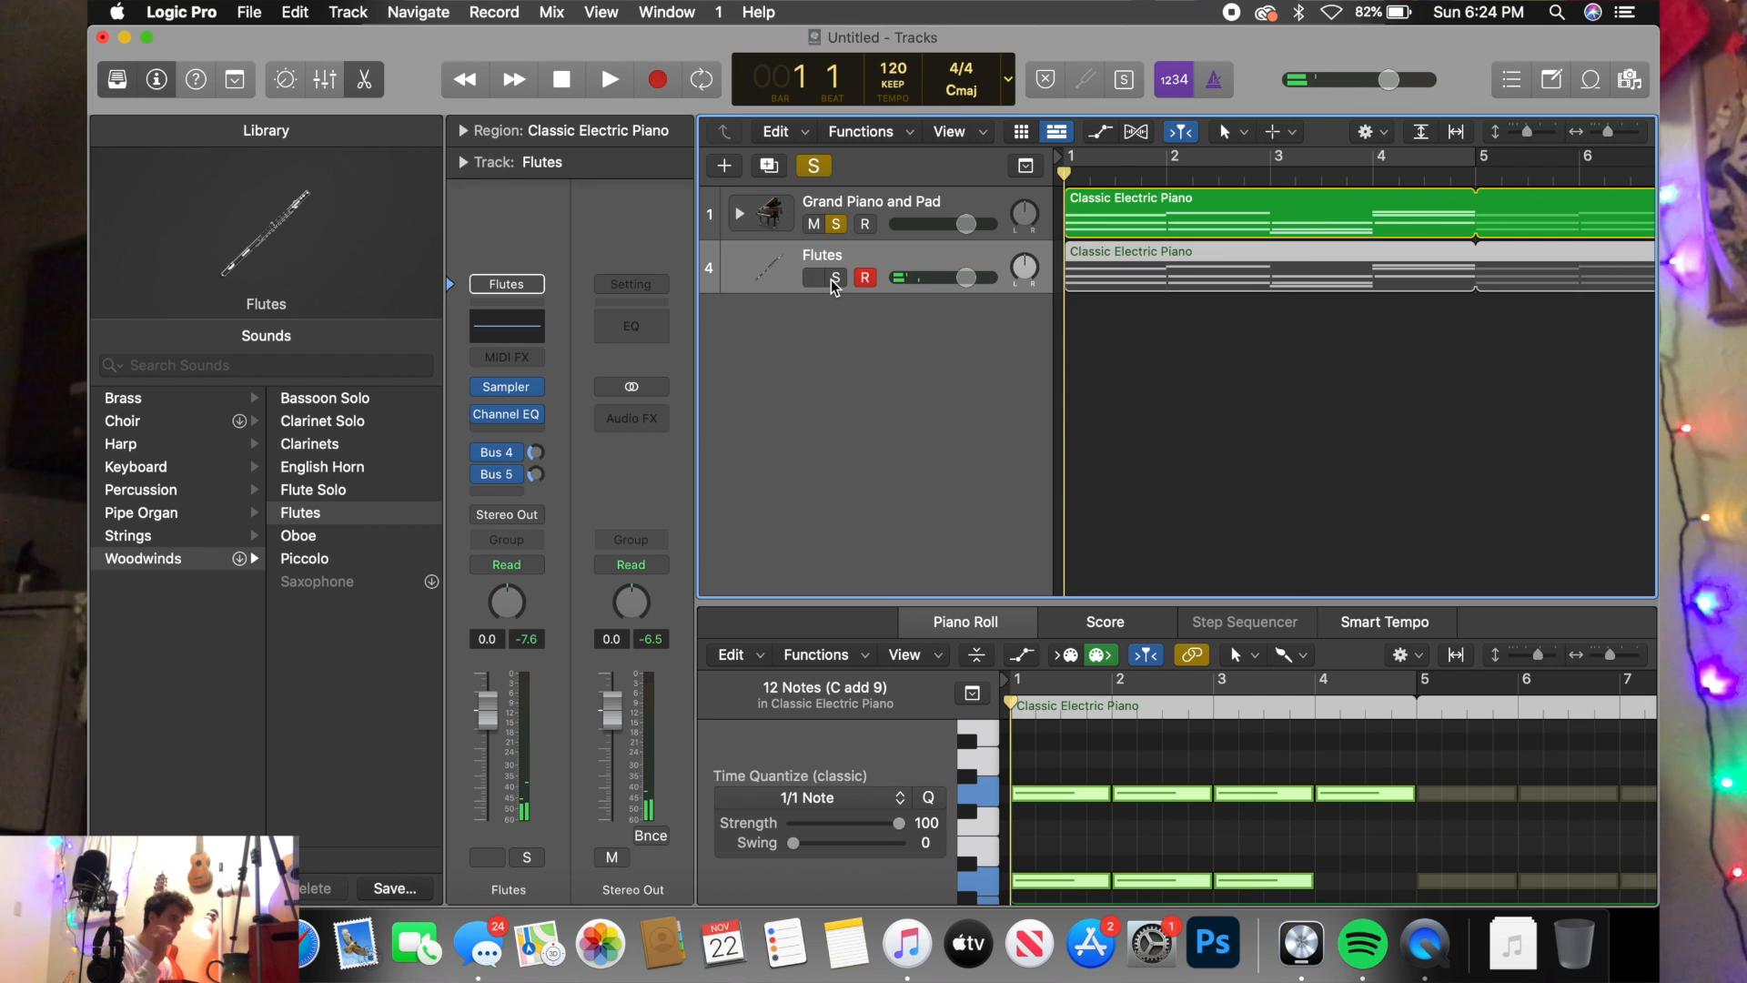
pyautogui.press('space')
pyautogui.press('space')
pyautogui.press('Return')
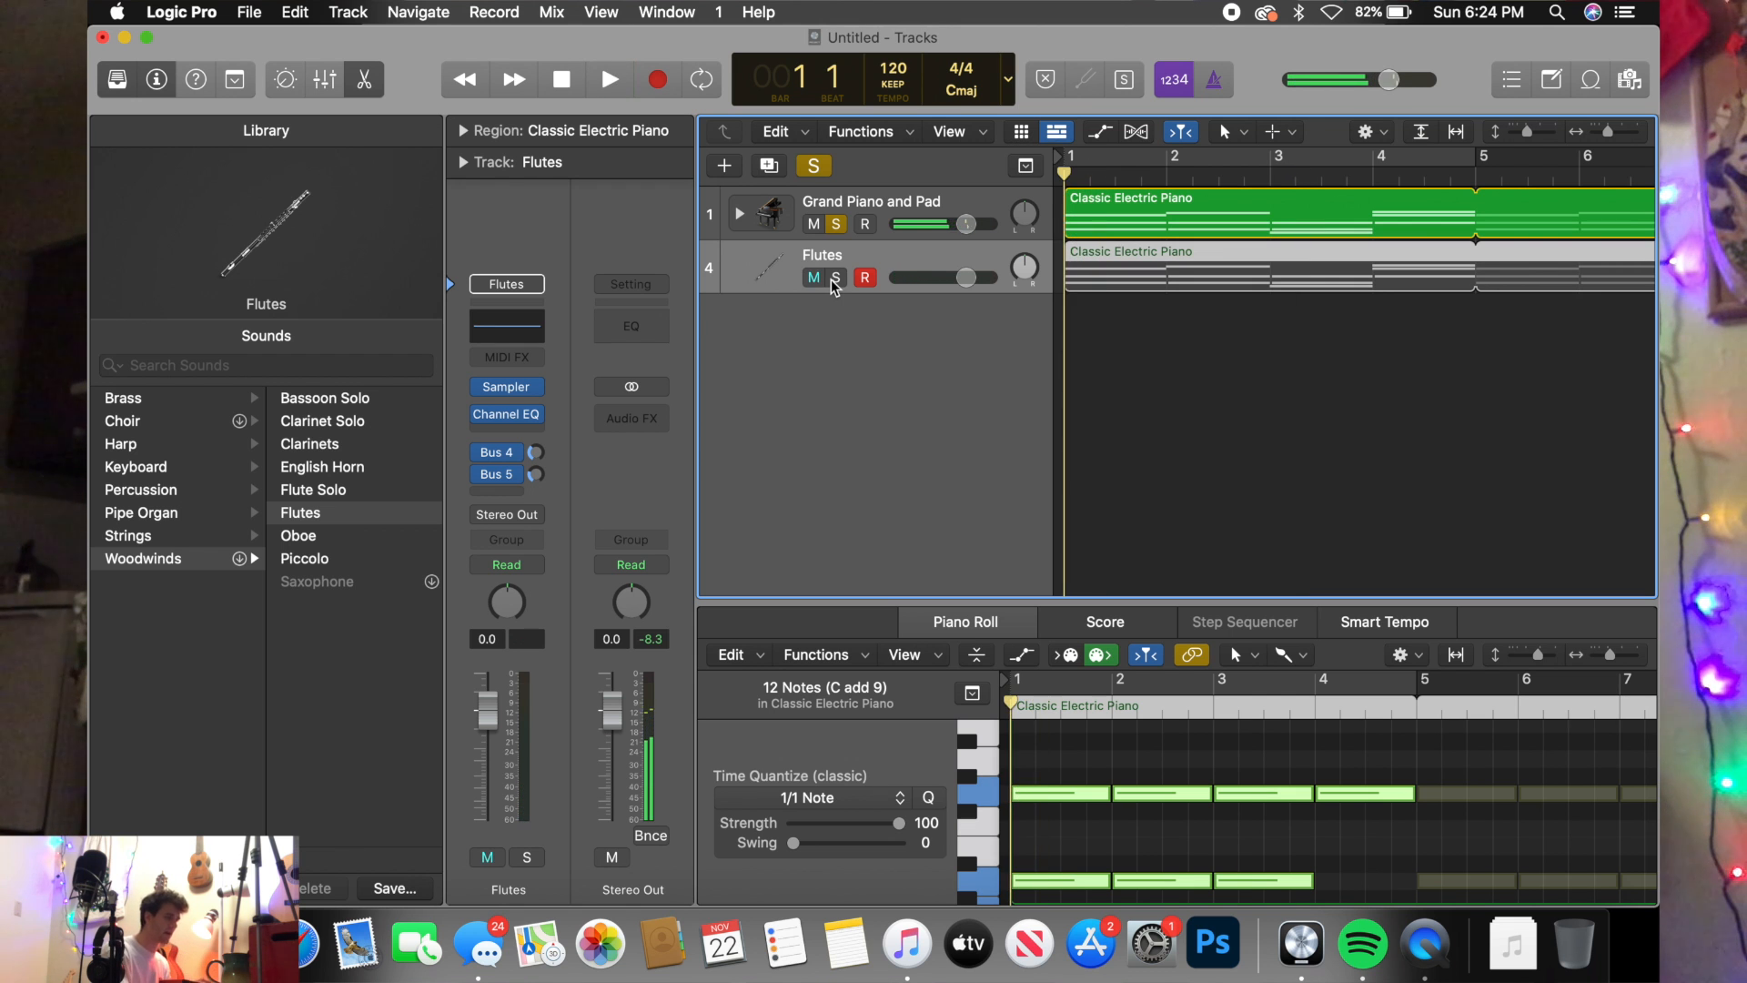
pyautogui.press('space')
# - Switch the solo back to the Flutes track and play it from bar 1 for comparison
pyautogui.click(835, 278)
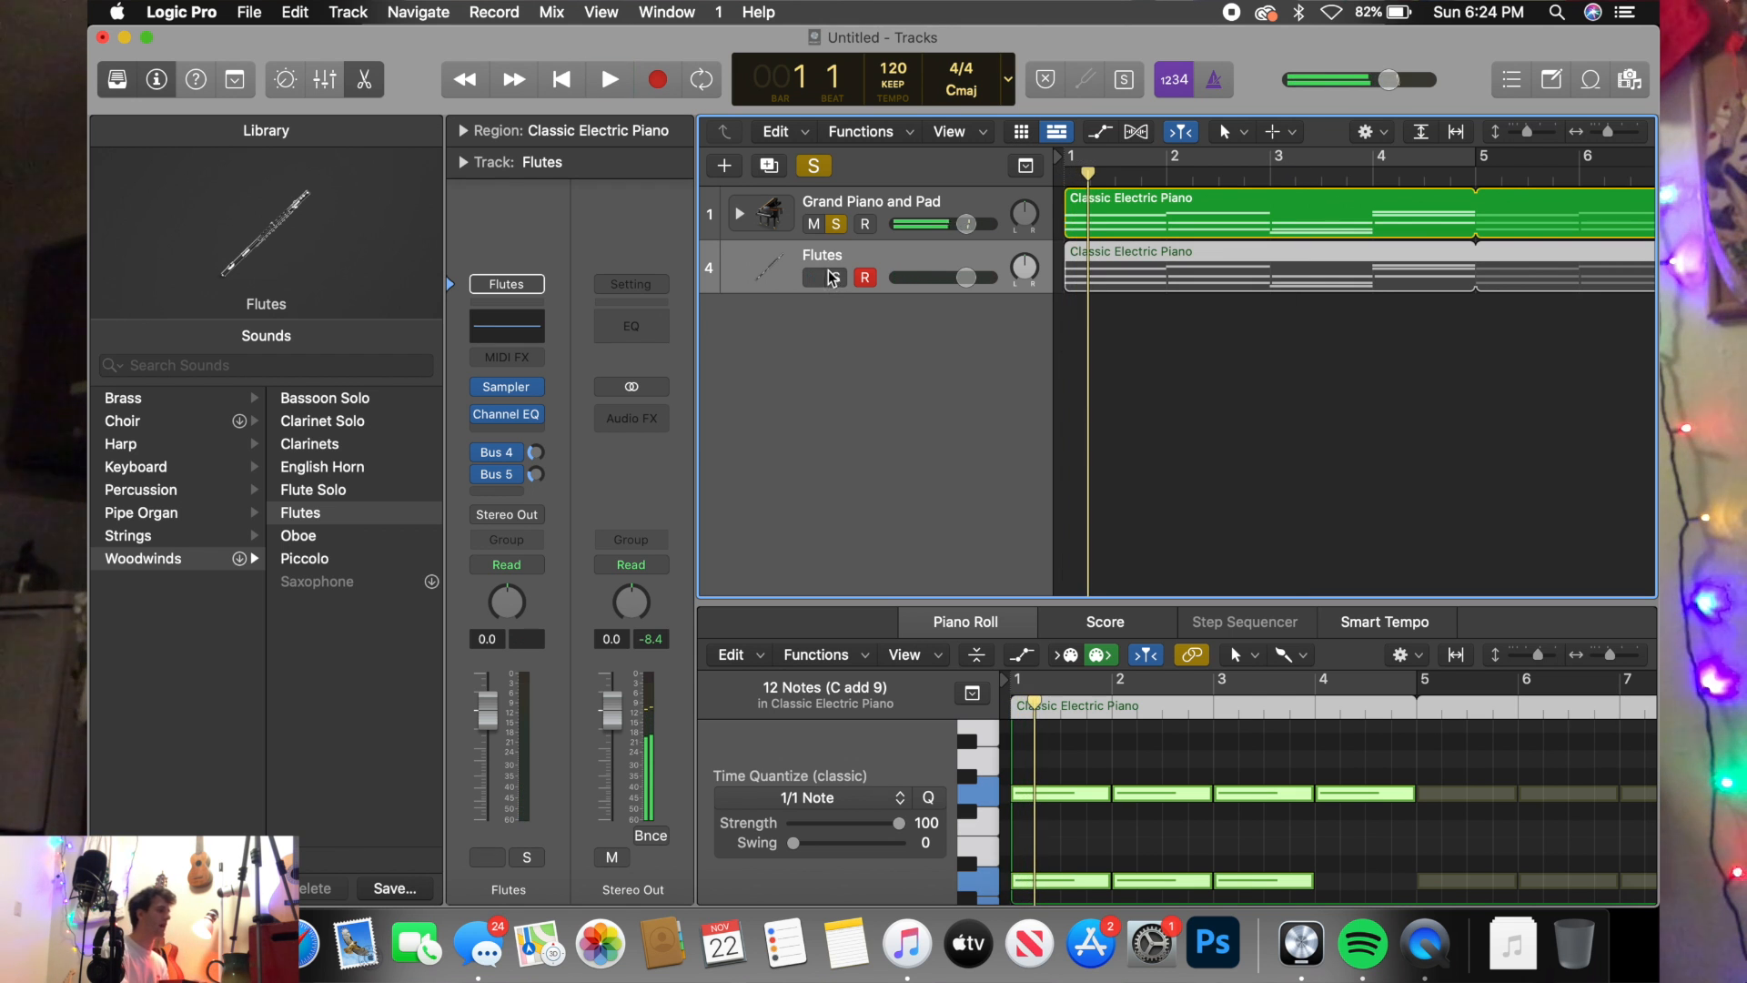
pyautogui.click(835, 224)
pyautogui.press('space')
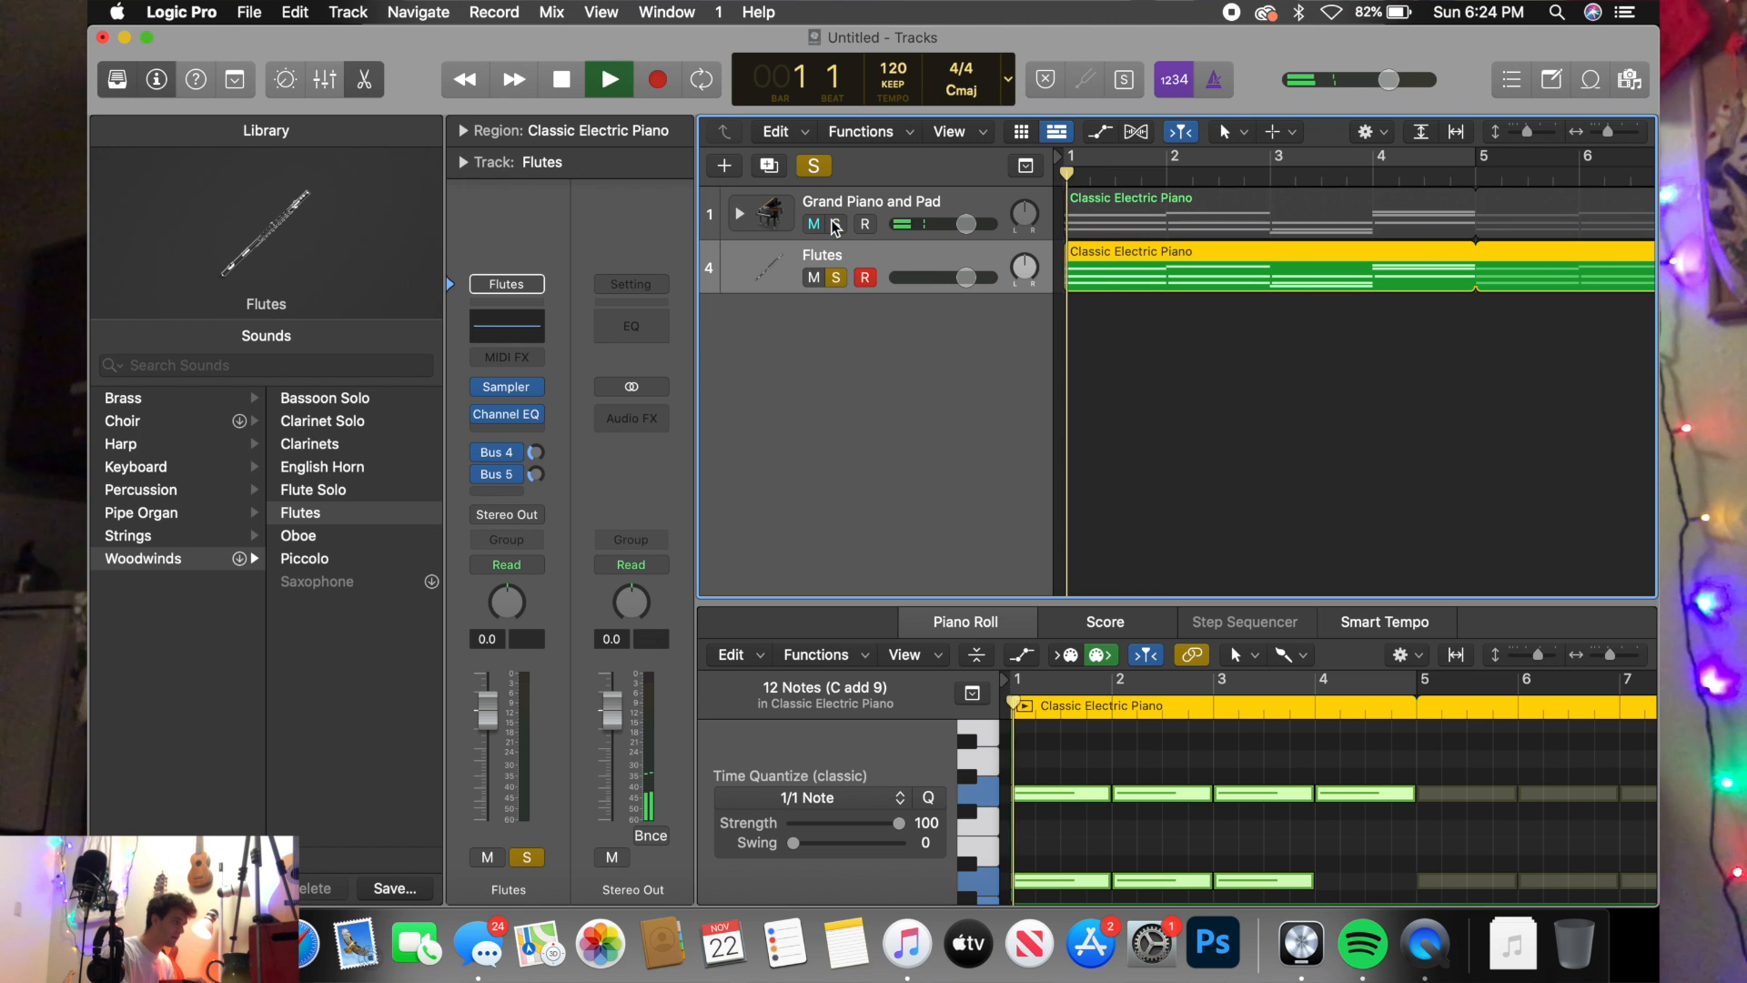
pyautogui.press('space')
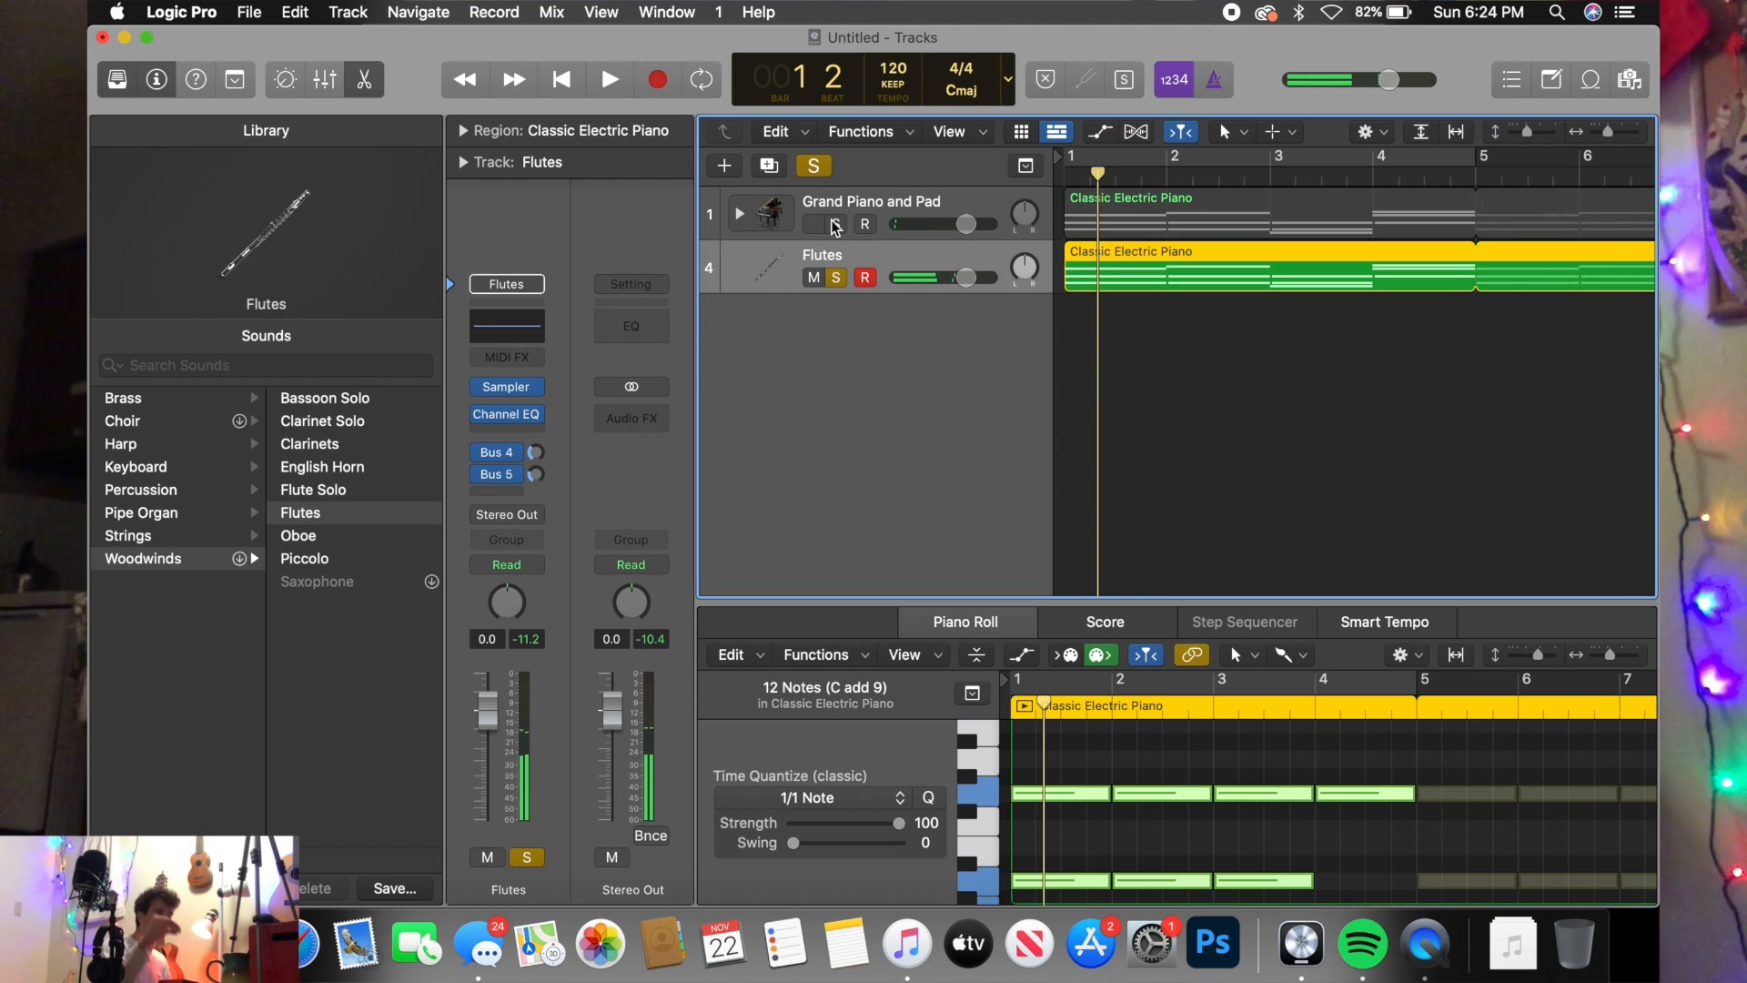
# - Switch the solo from Flutes to the Grand Piano and Pad track and play it briefly from bar 1
pyautogui.press('Return')
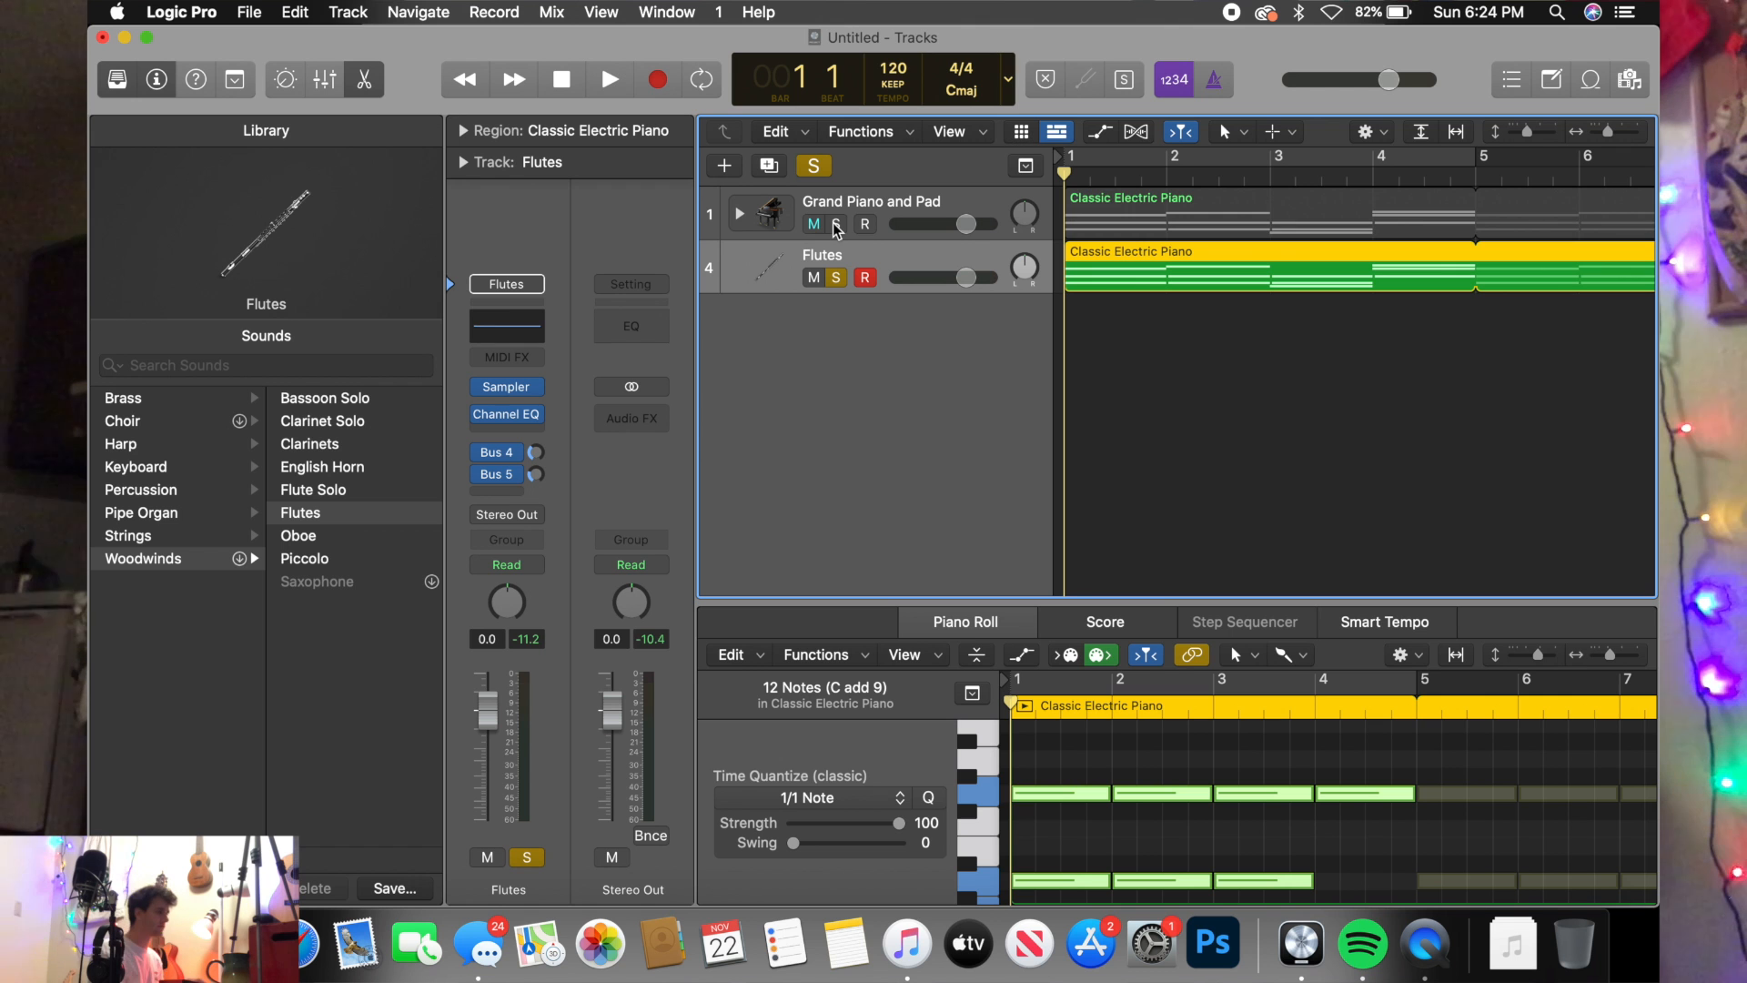
pyautogui.click(814, 166)
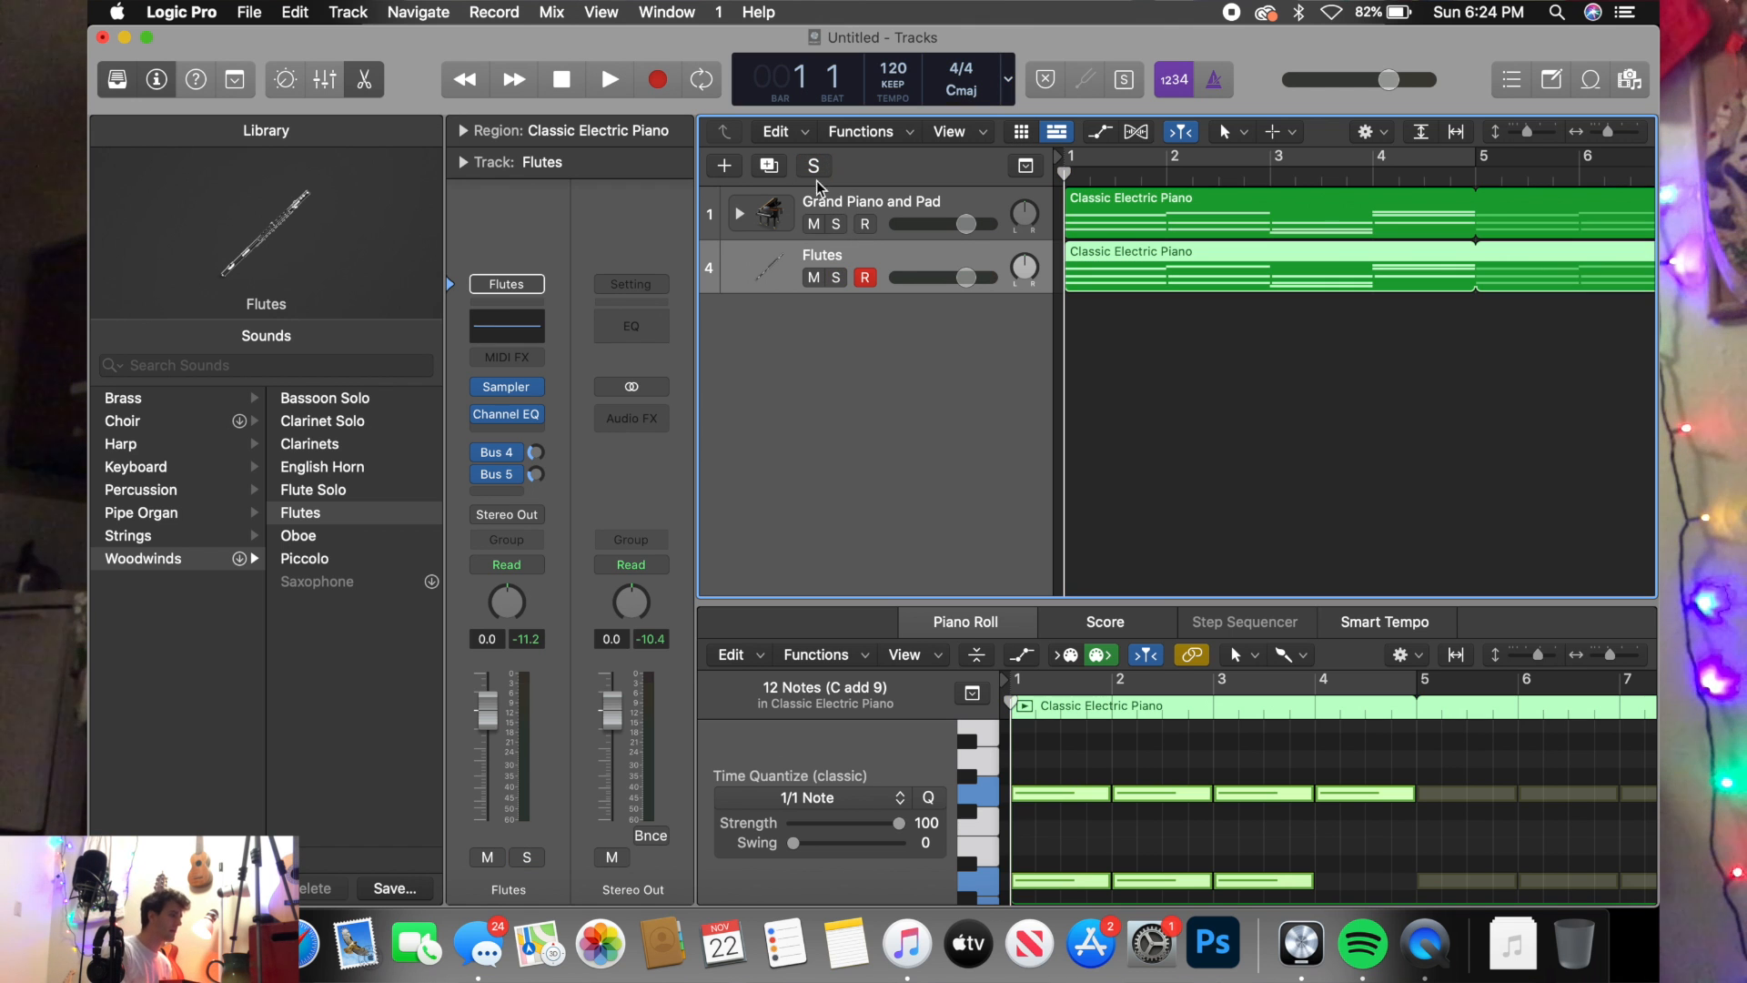
pyautogui.click(838, 224)
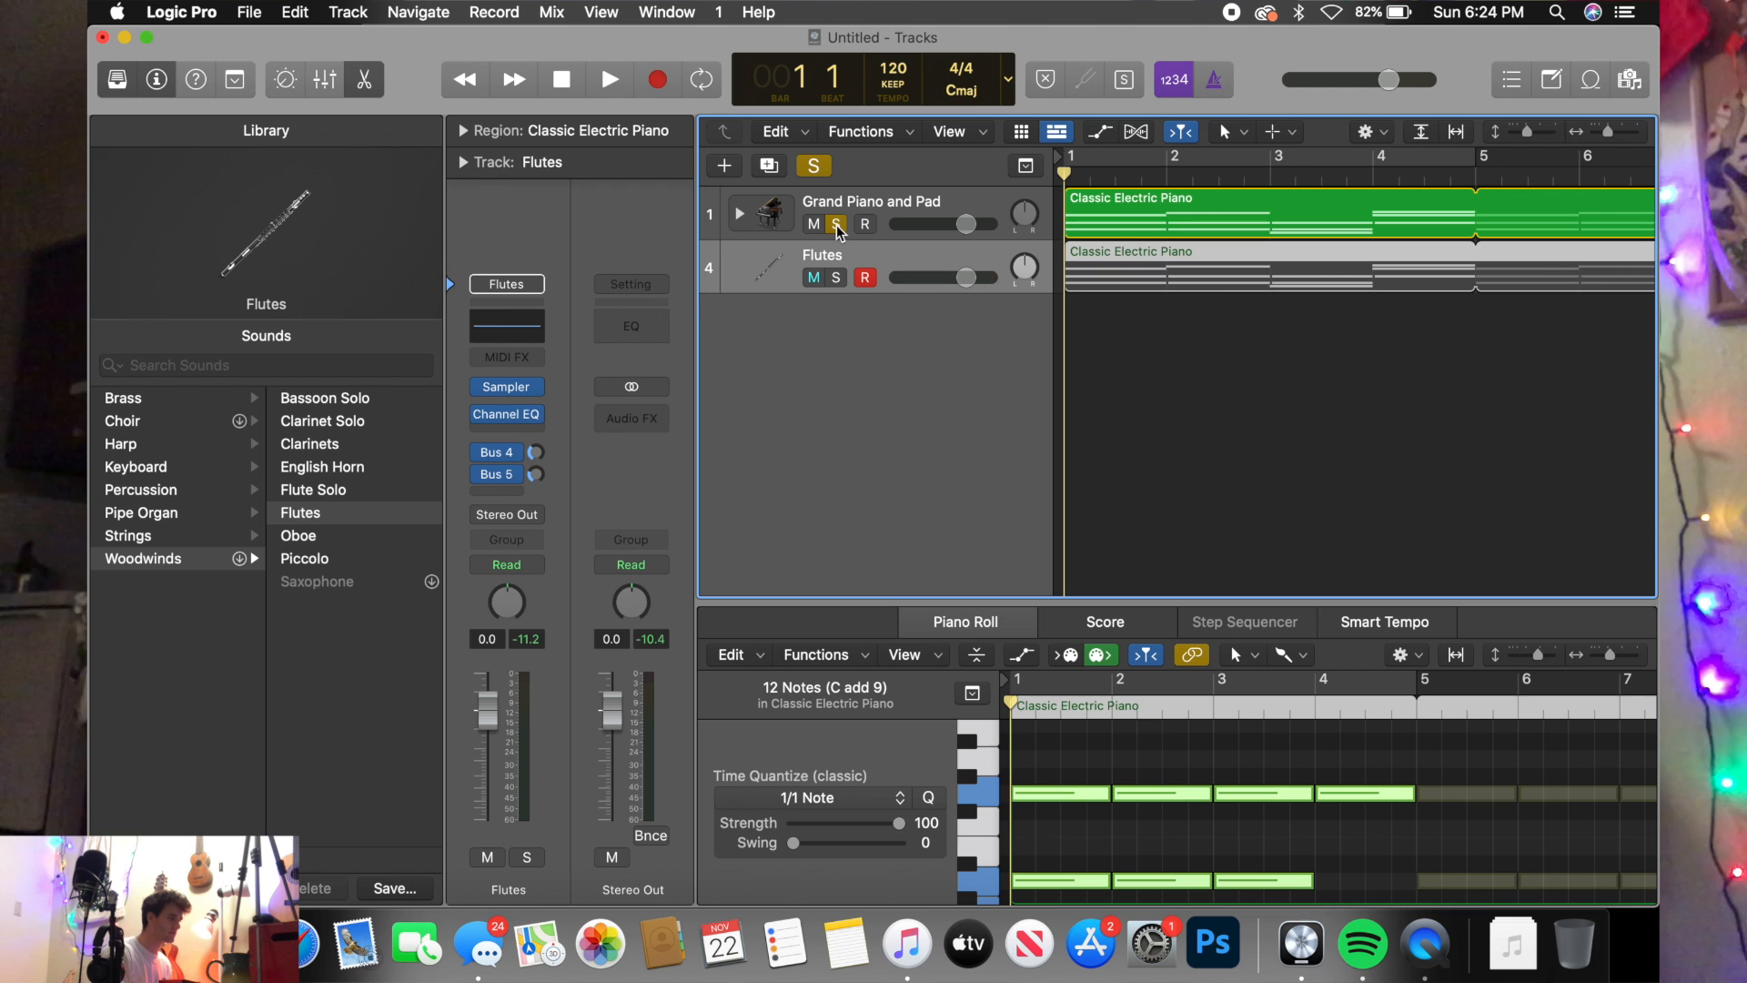
pyautogui.press('space')
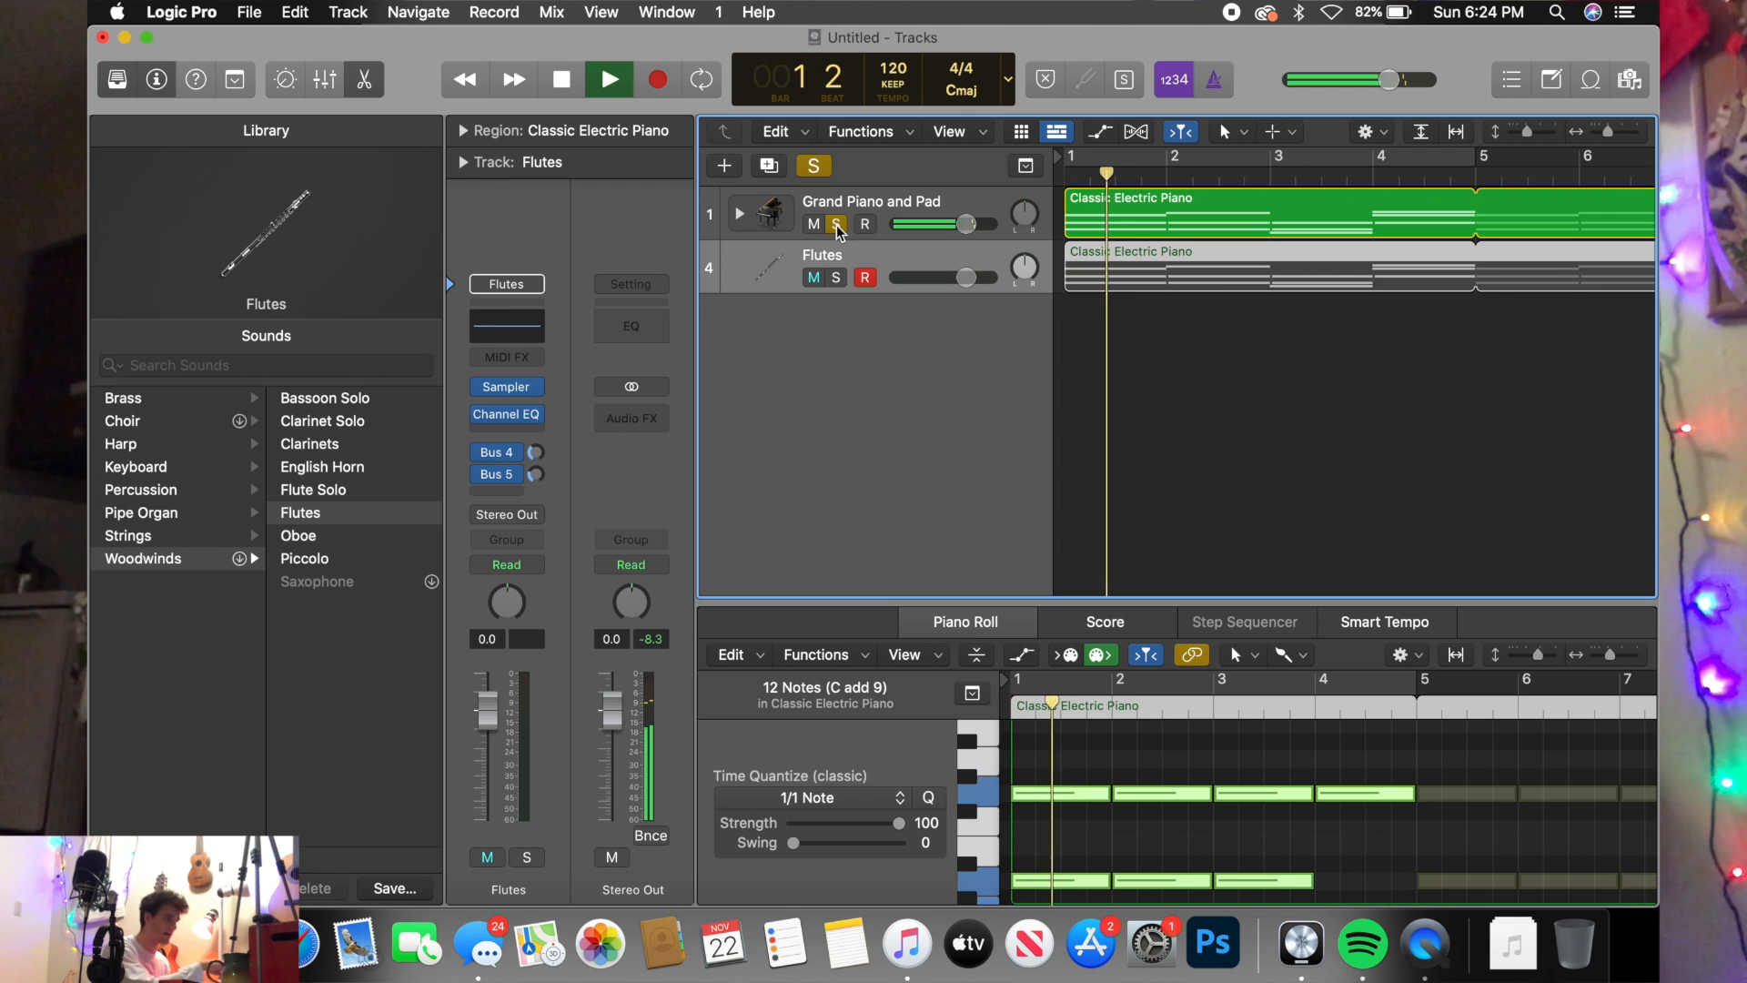
pyautogui.press('space')
pyautogui.press('Return')
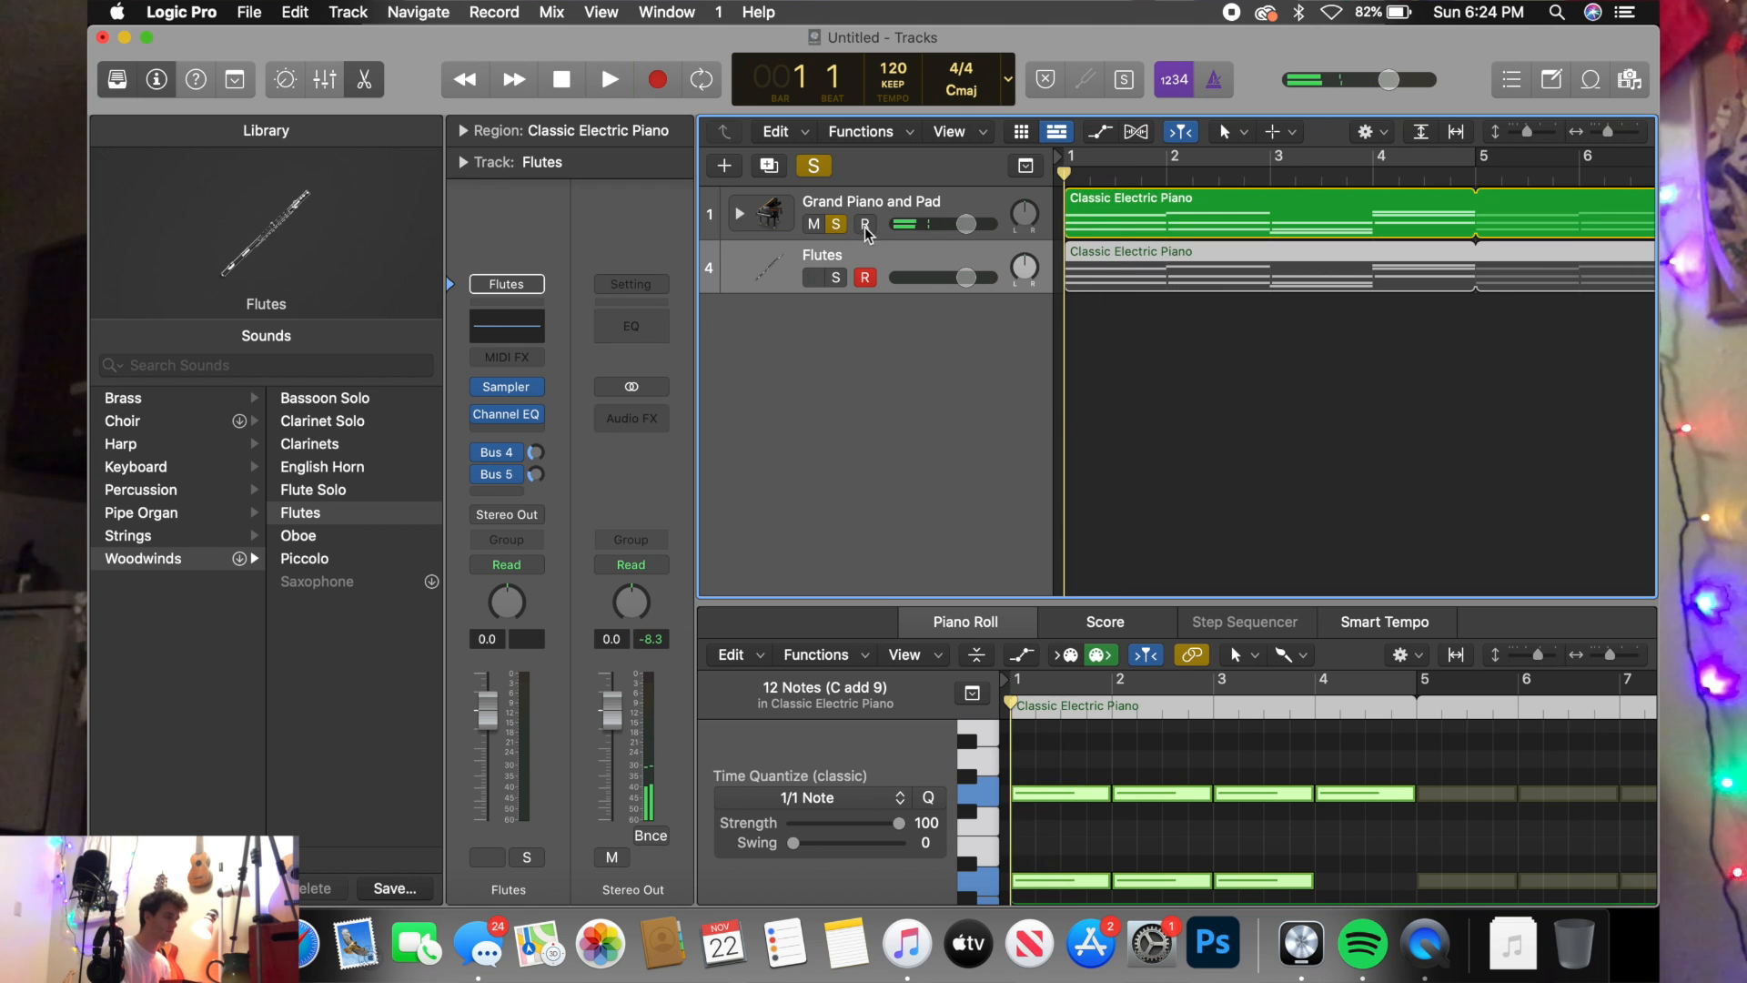
pyautogui.hotkey('ctrl', 'm')
# - Clear the solo and play the Grand Piano and Pad and Flutes tracks together from bar 1
pyautogui.click(816, 166)
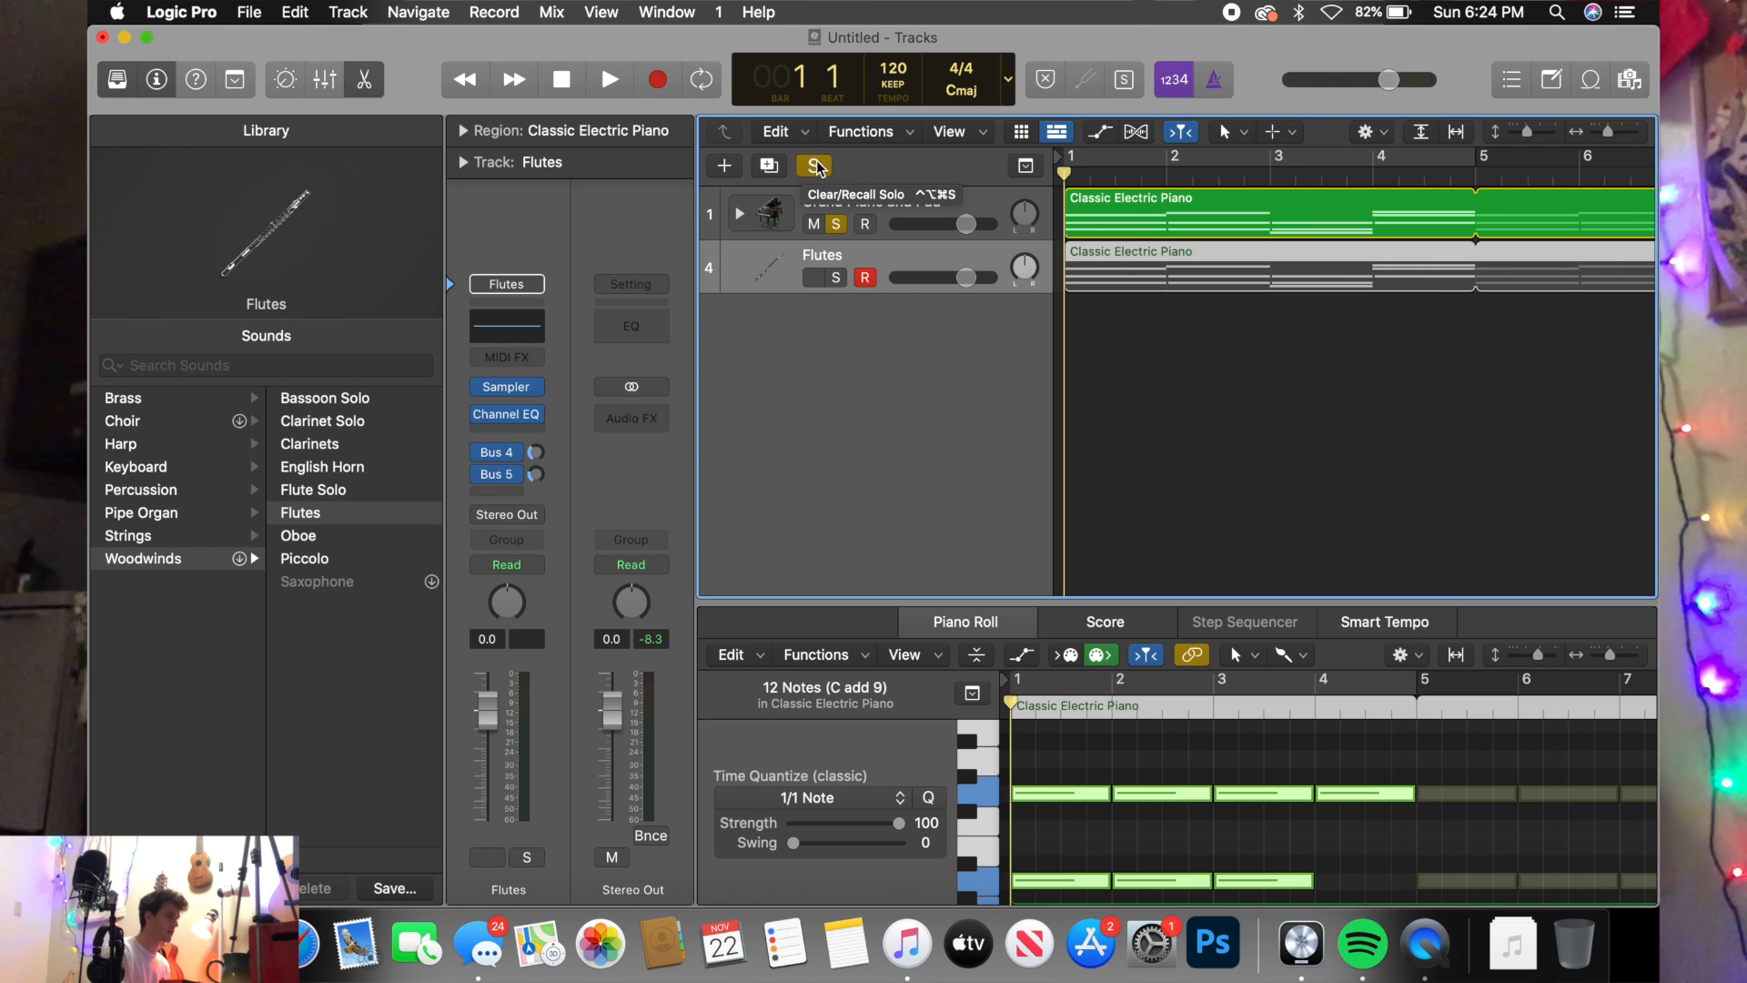
pyautogui.click(816, 169)
pyautogui.press('space')
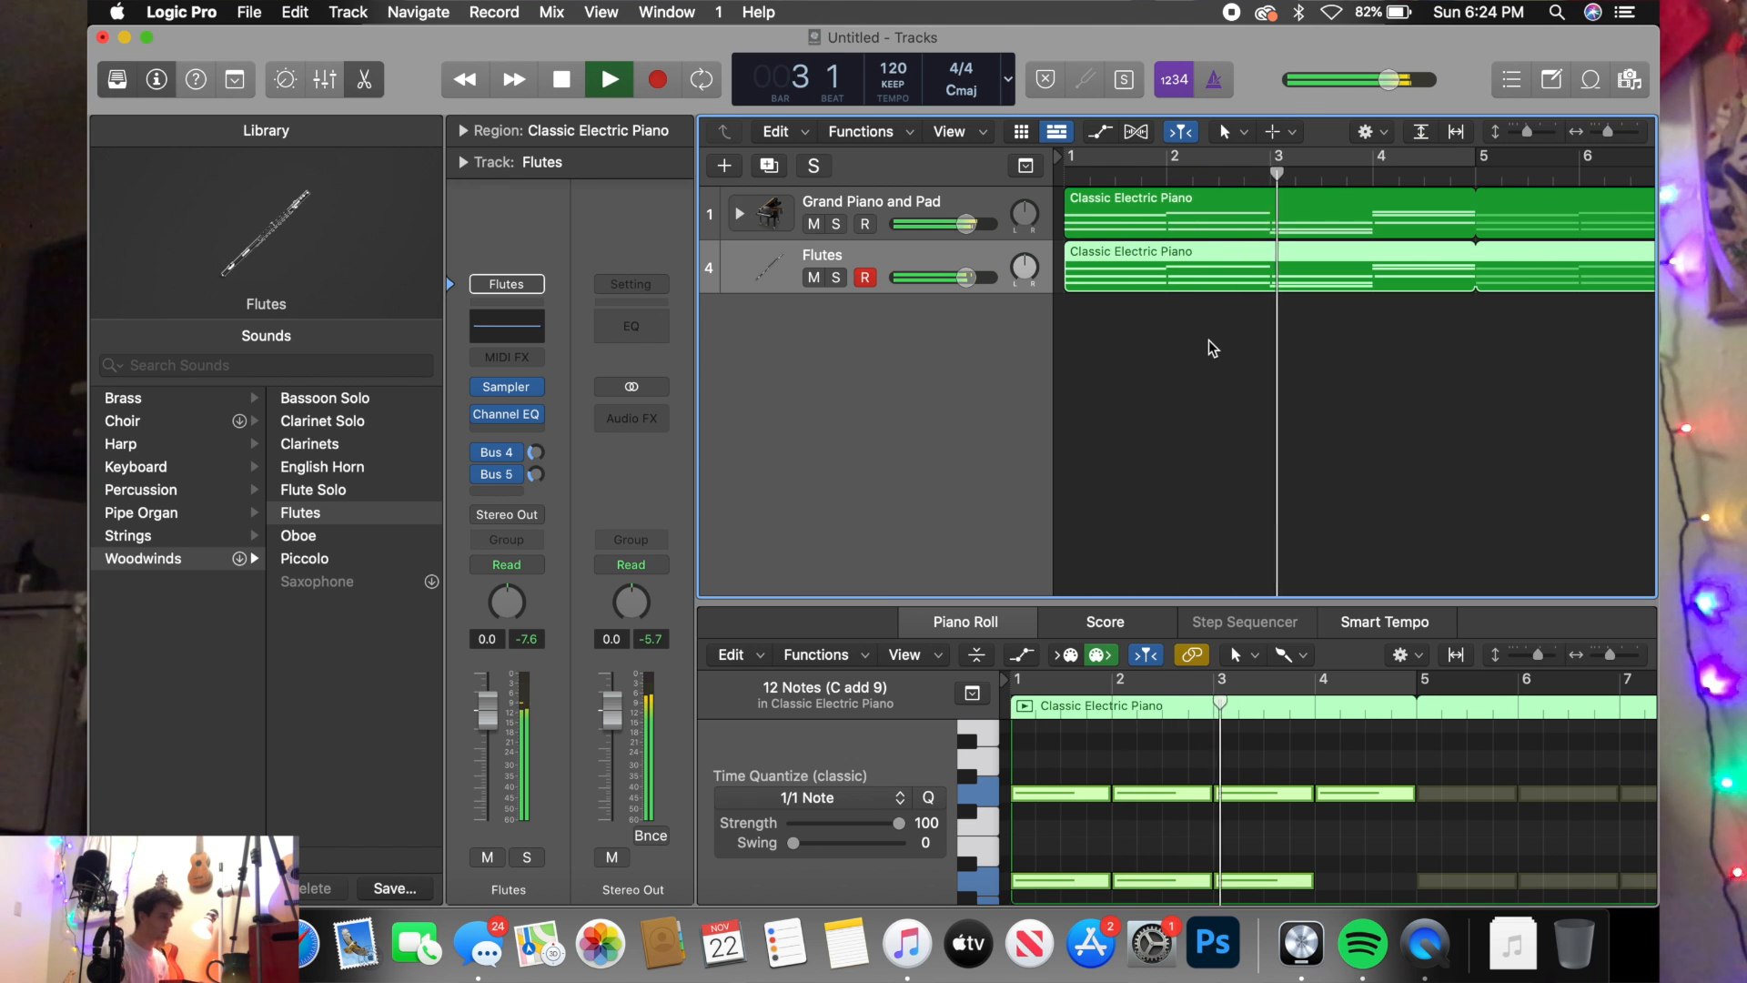
pyautogui.press('space')
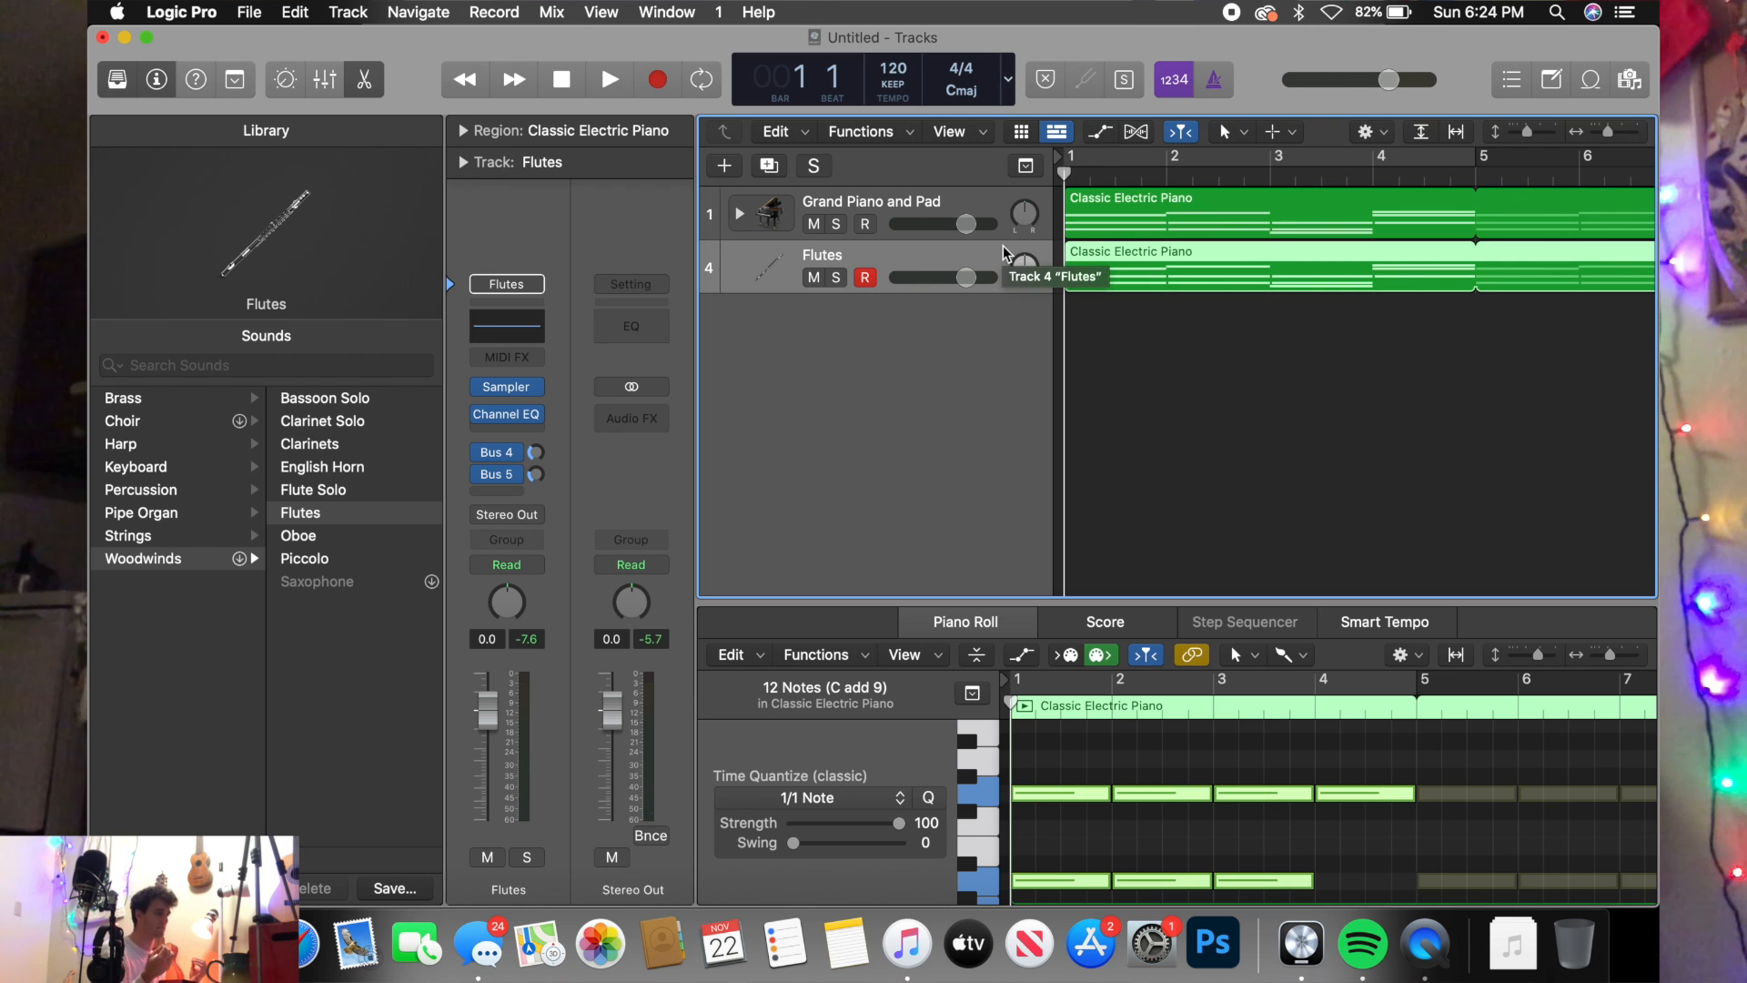
# - Add a new software instrument track below Flutes and create an empty four-bar MIDI region on it starting at bar 1
pyautogui.rightClick(893, 253)
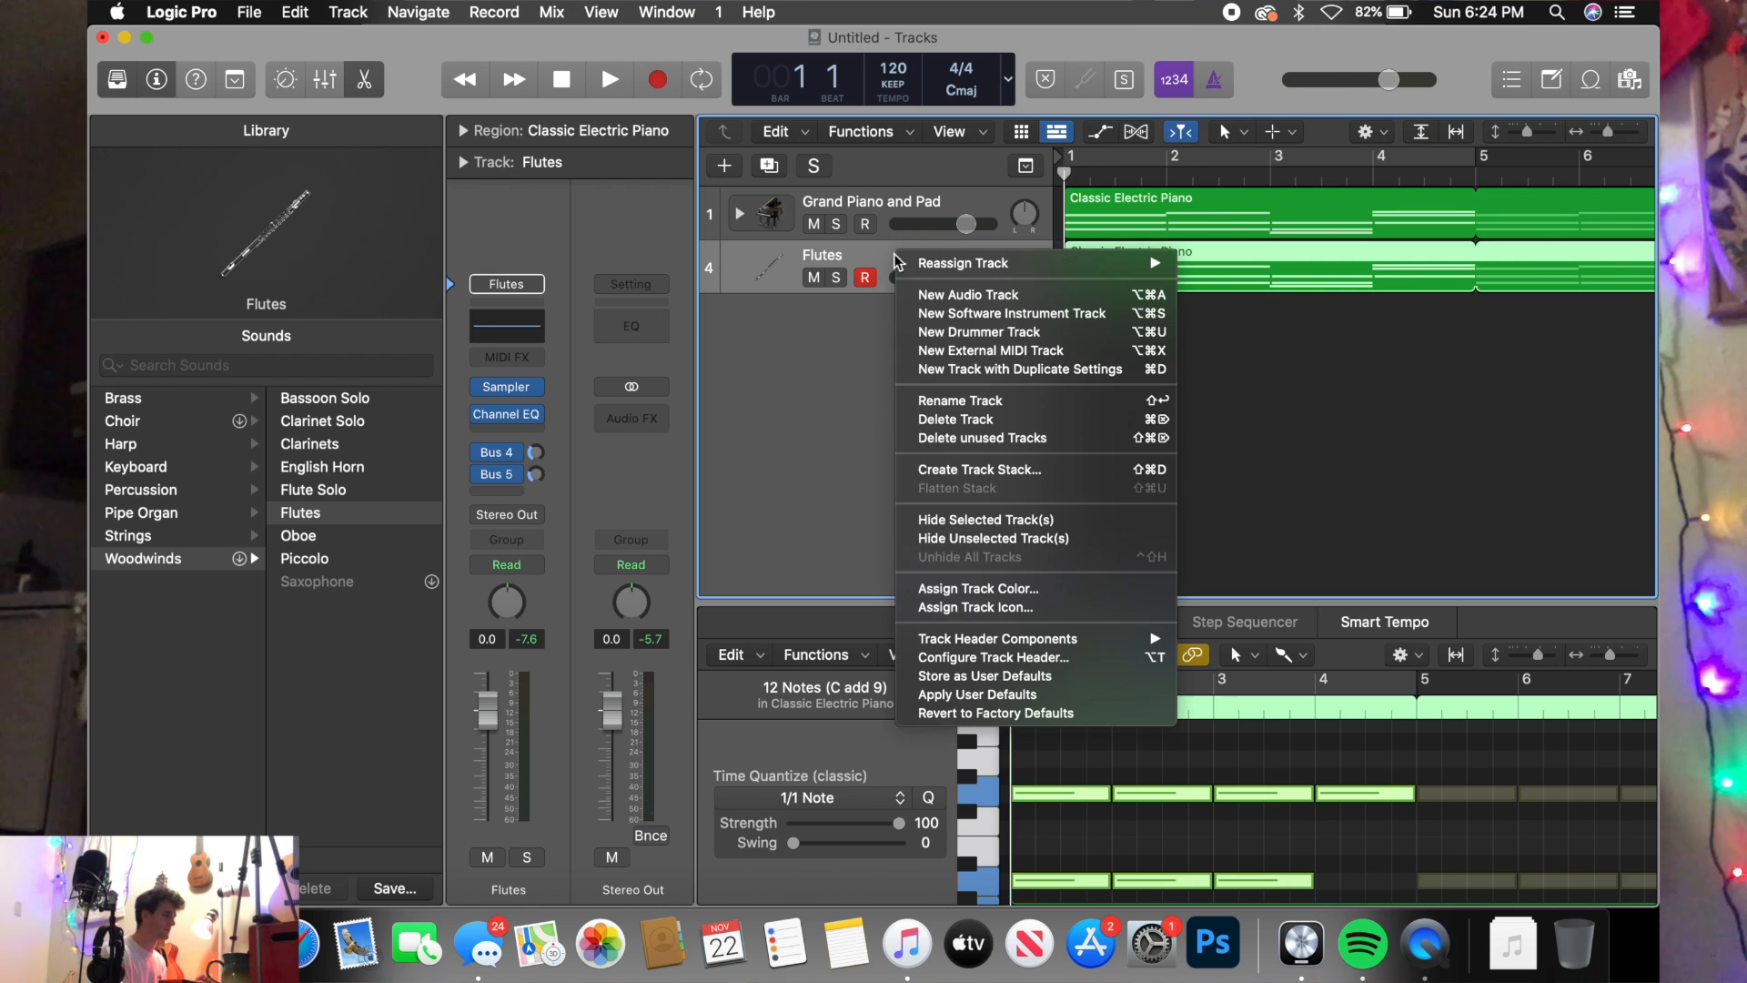
pyautogui.click(972, 313)
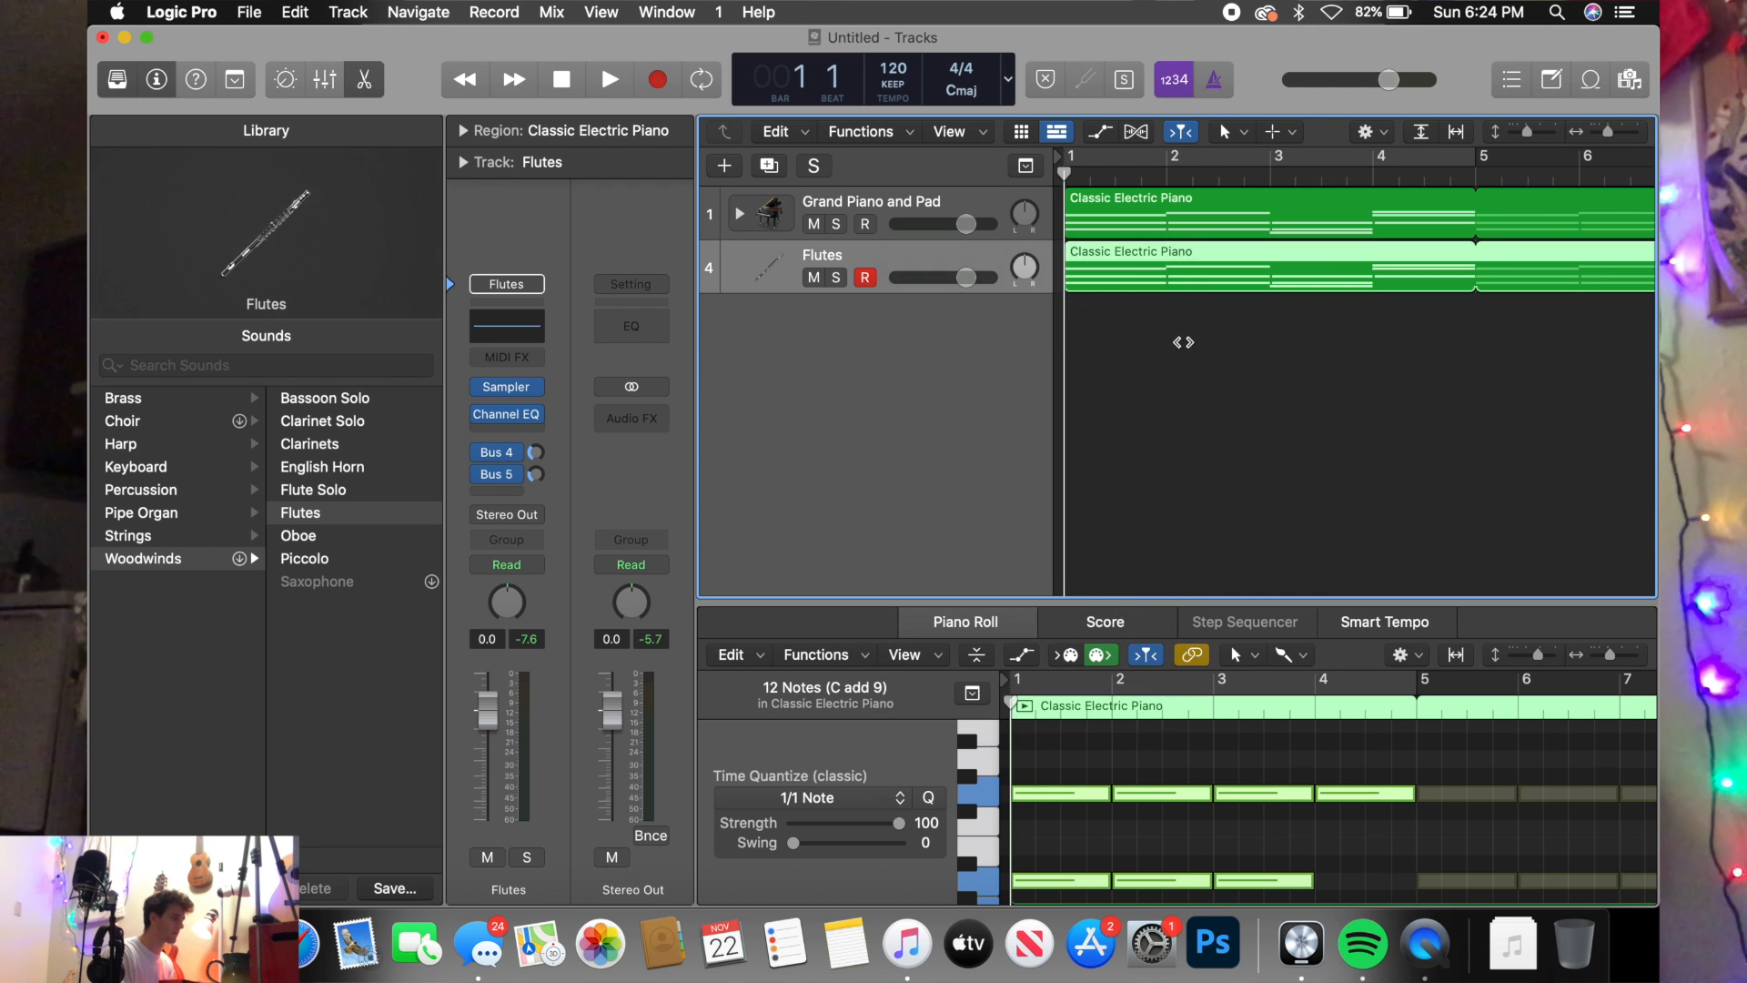
pyautogui.rightClick(1090, 340)
pyautogui.click(1121, 343)
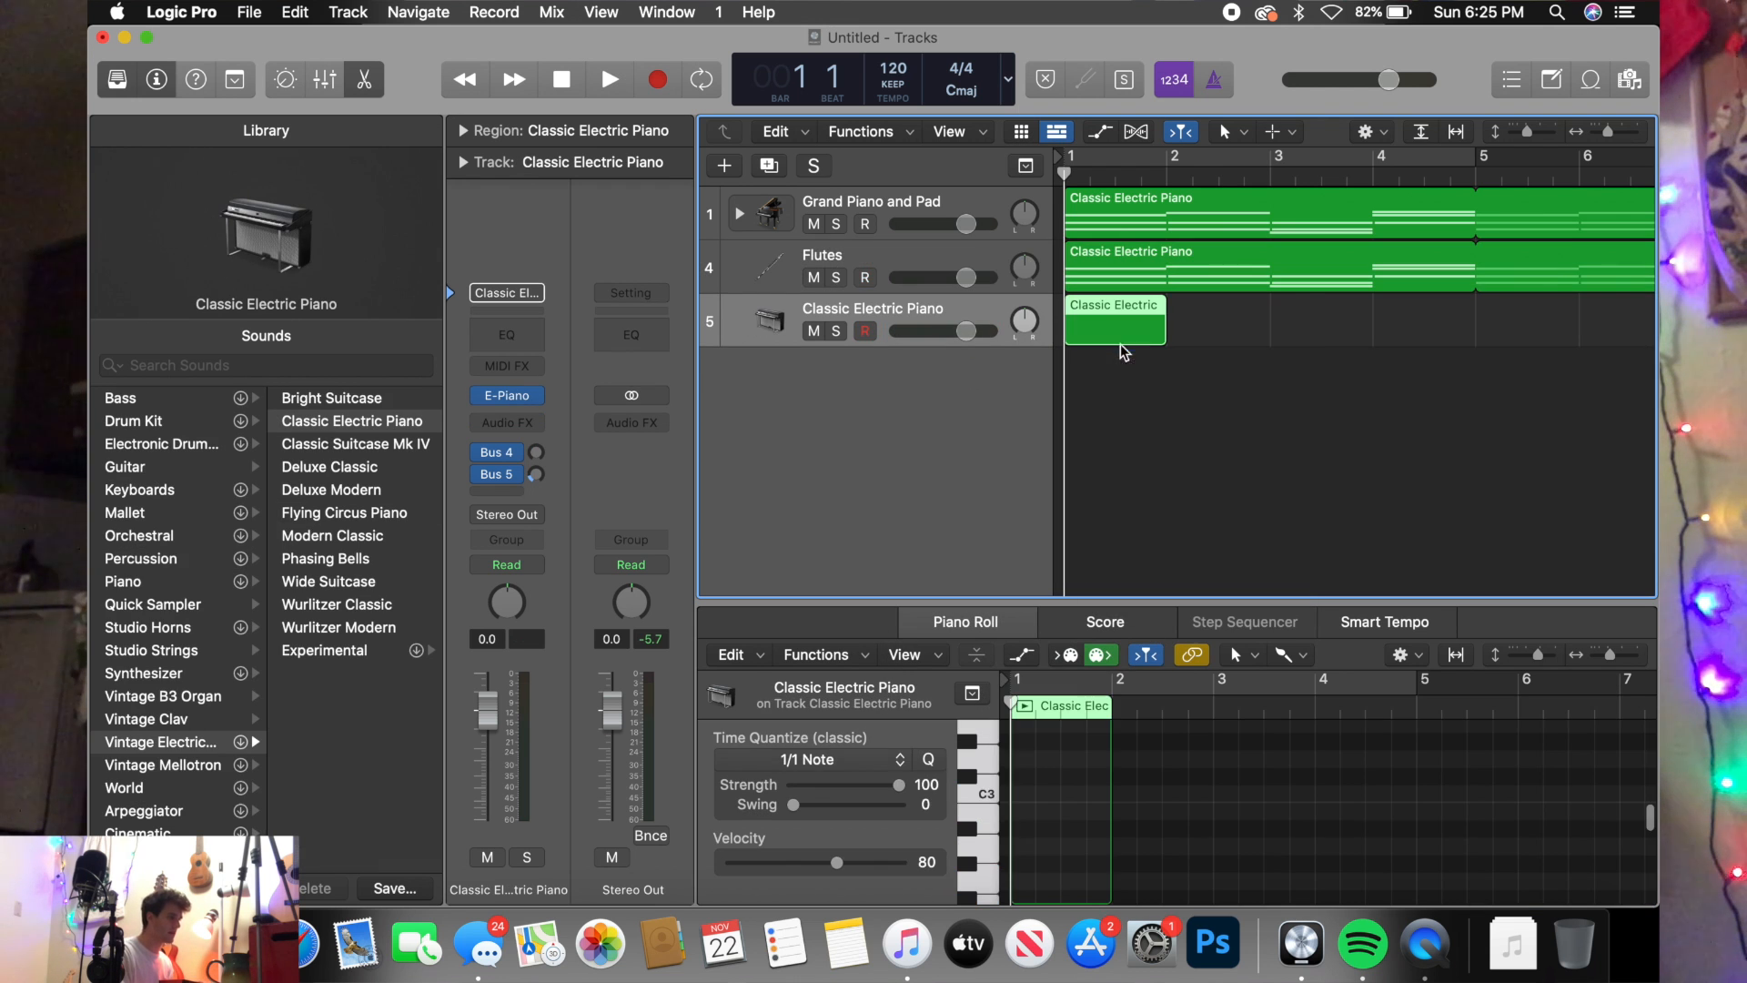
pyautogui.moveTo(1160, 331); pyautogui.dragTo(1474, 328)
pyautogui.scroll(-3, 1383, 320)
pyautogui.hscroll(1, 1383, 320)
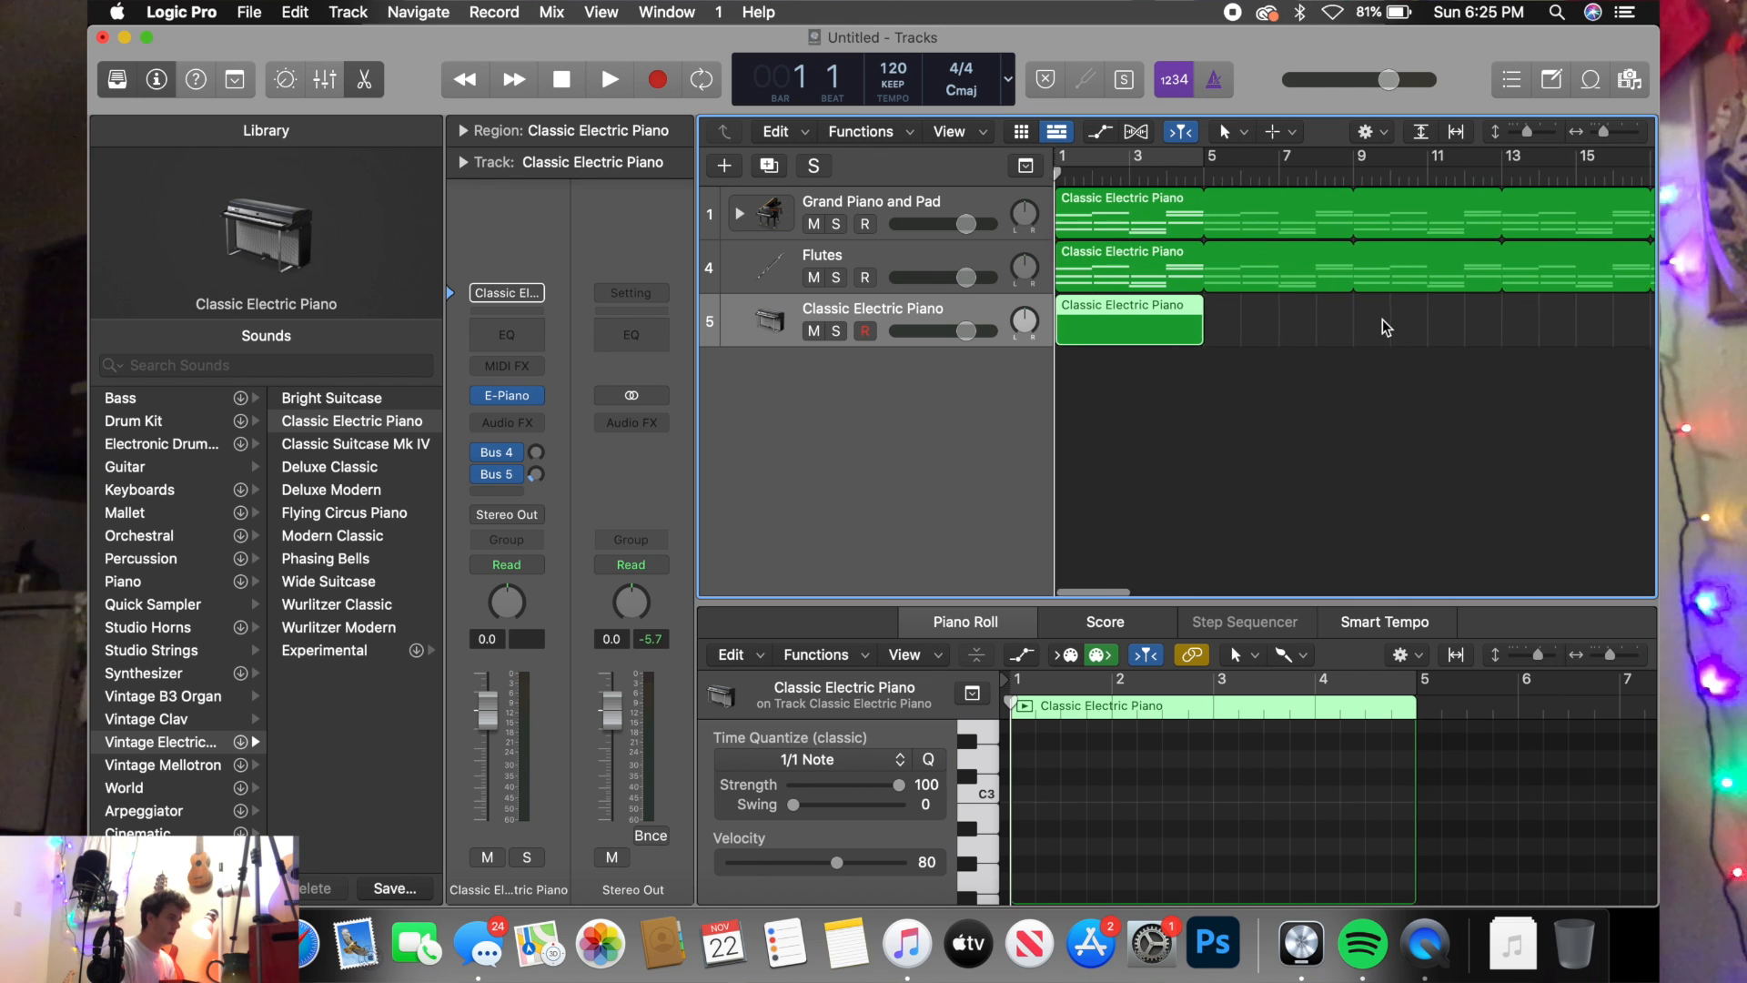
pyautogui.hscroll(-1, 1383, 320)
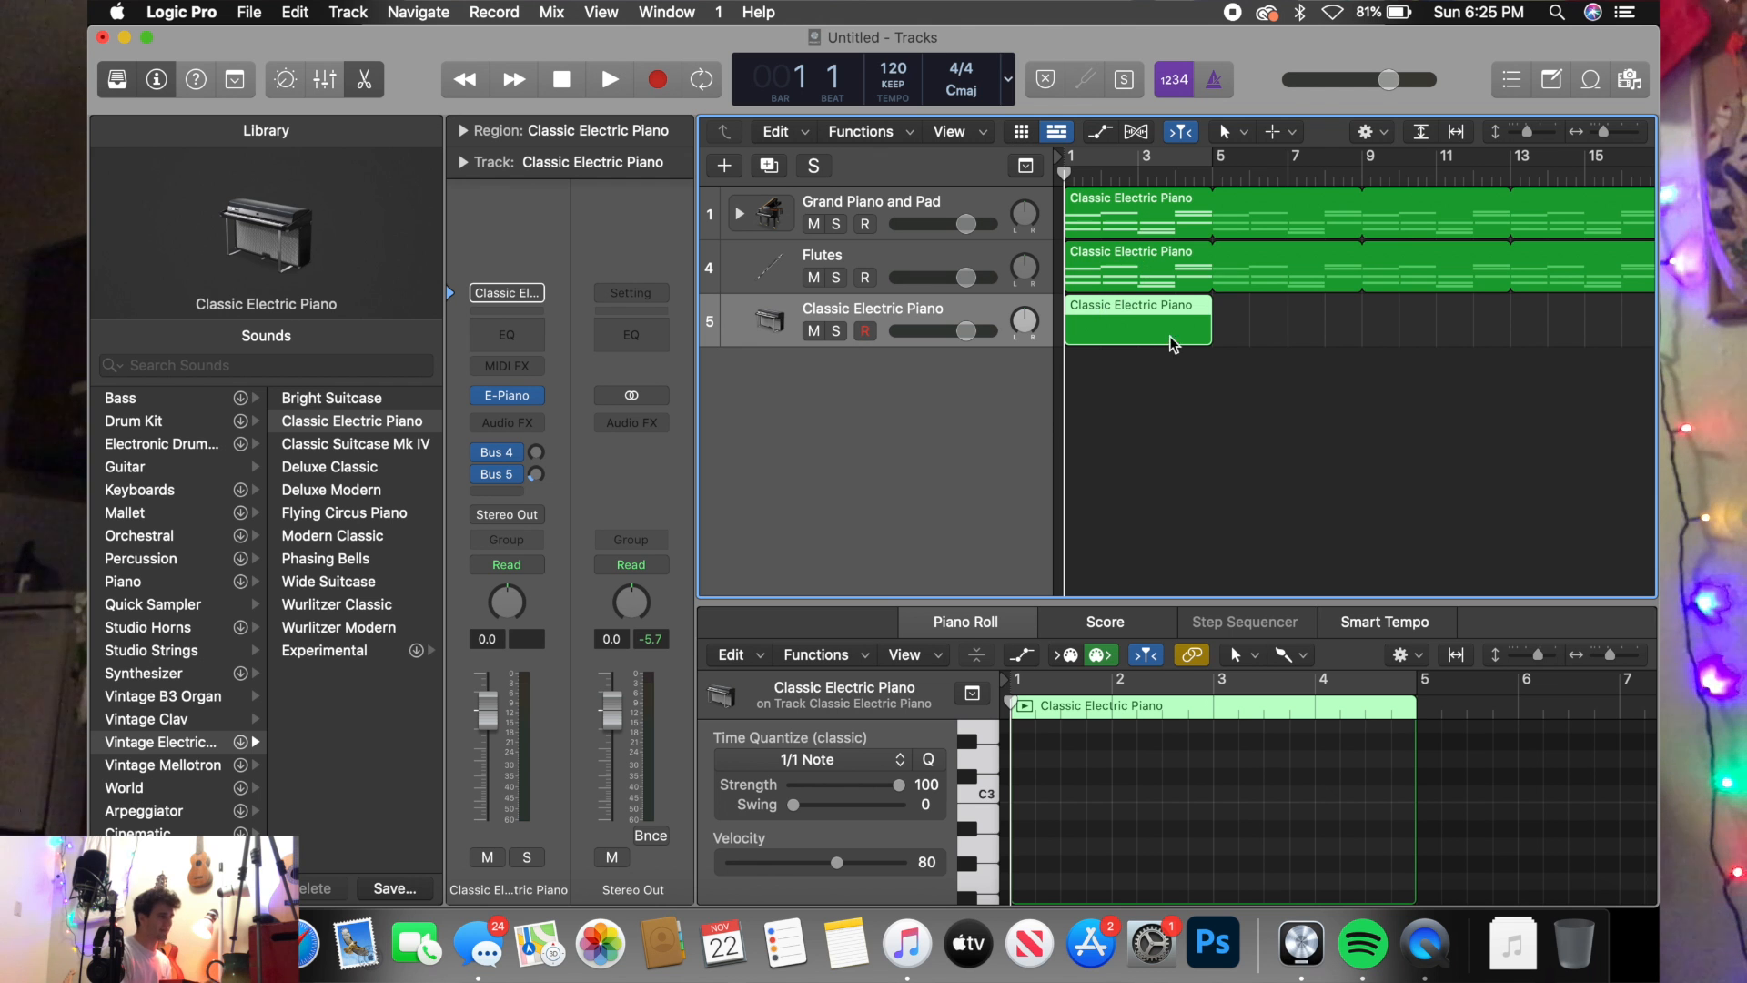
# - Open the new track's empty region in an enlarged Piano Roll and set its Time Quantize to 1/8 Note
pyautogui.doubleClick(1107, 321)
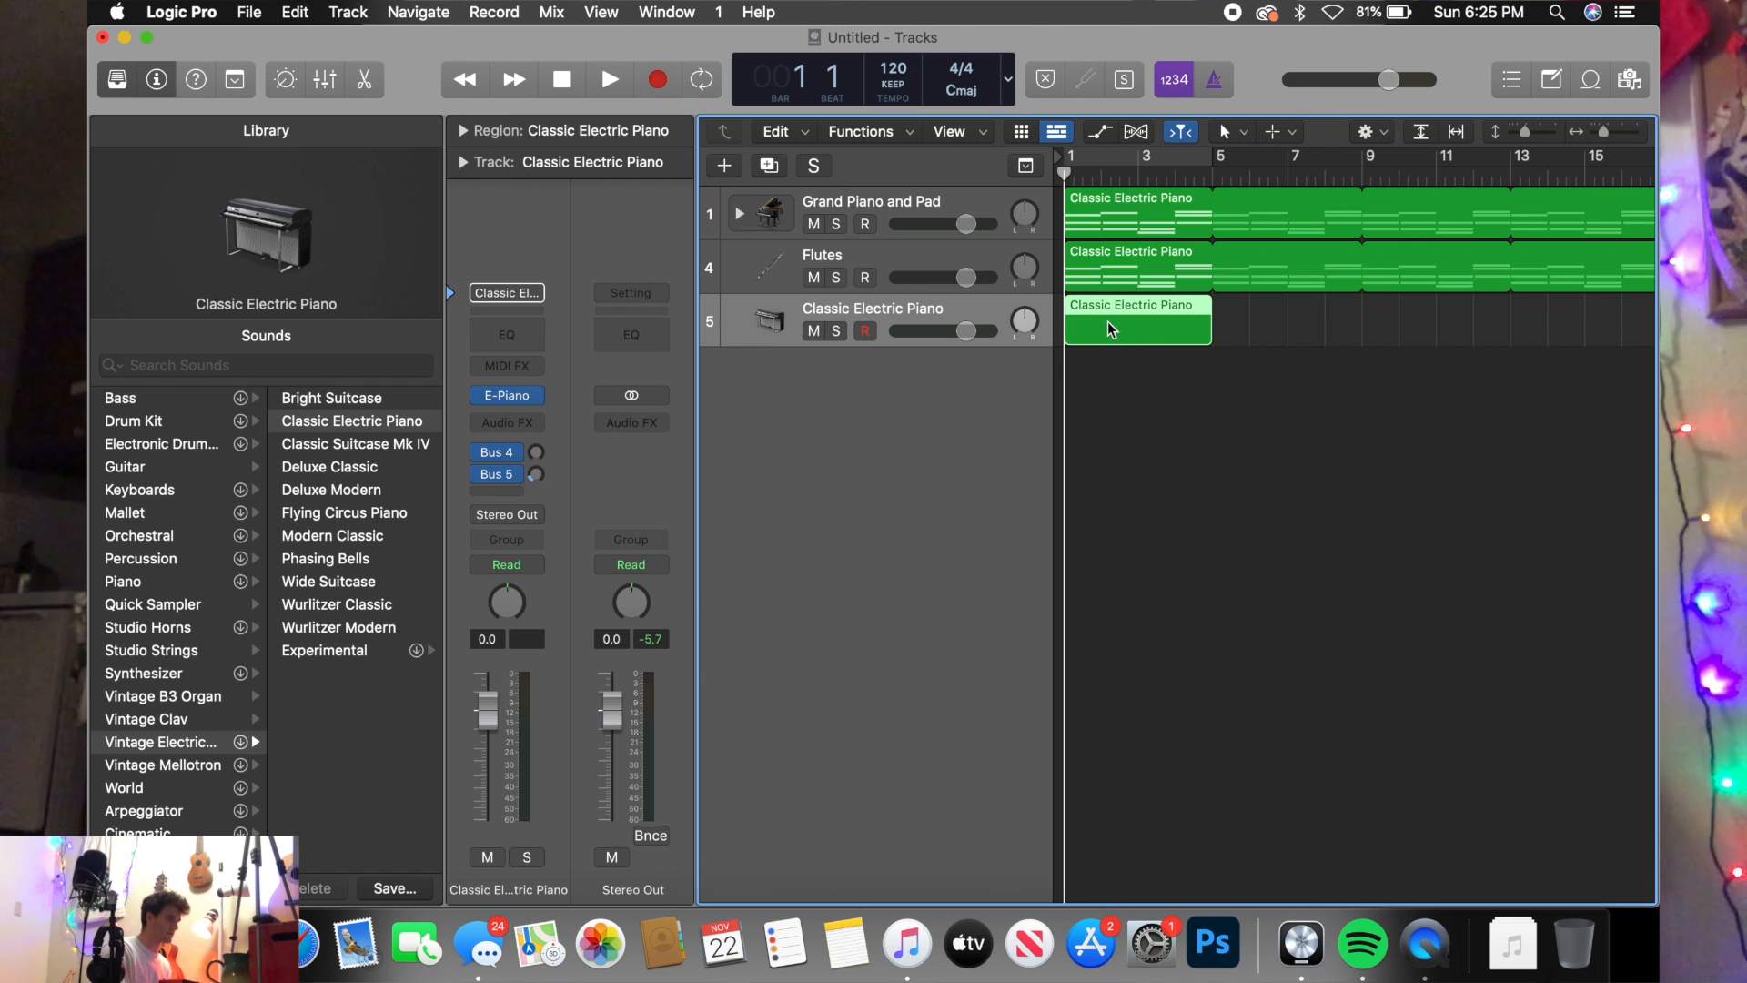
pyautogui.doubleClick(1107, 321)
pyautogui.moveTo(1065, 602); pyautogui.dragTo(1074, 233)
pyautogui.scroll(10, 1074, 546)
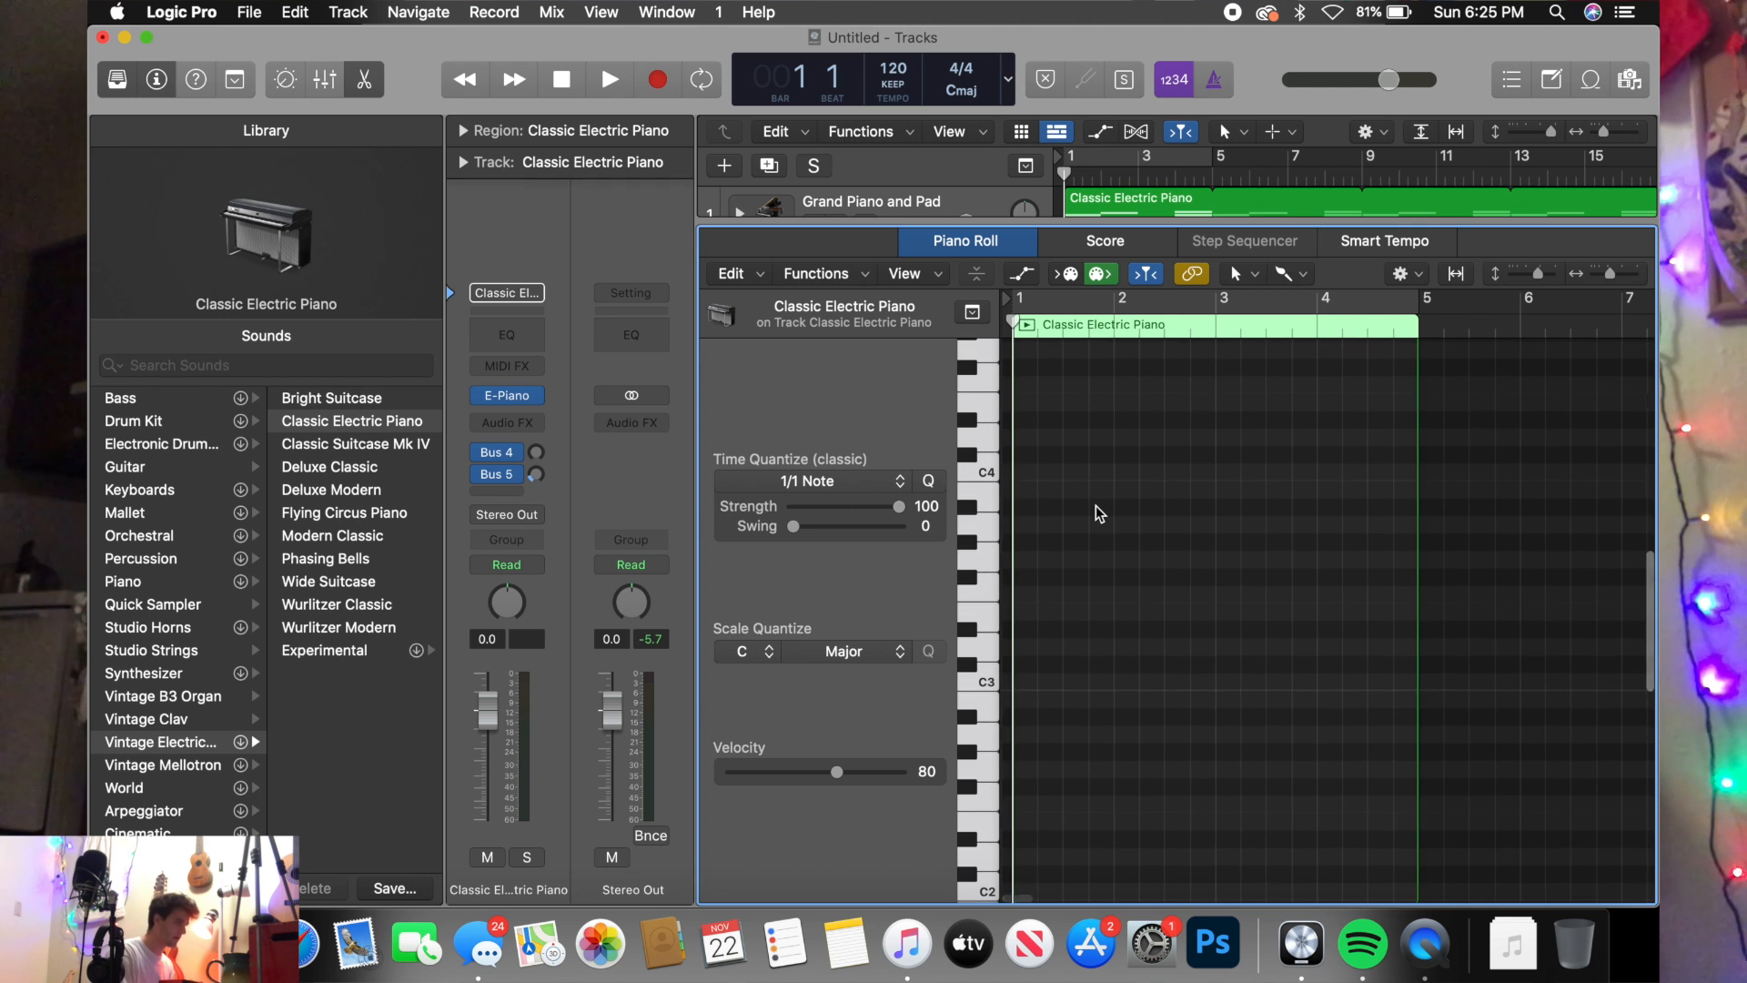
pyautogui.scroll(5, 1095, 500)
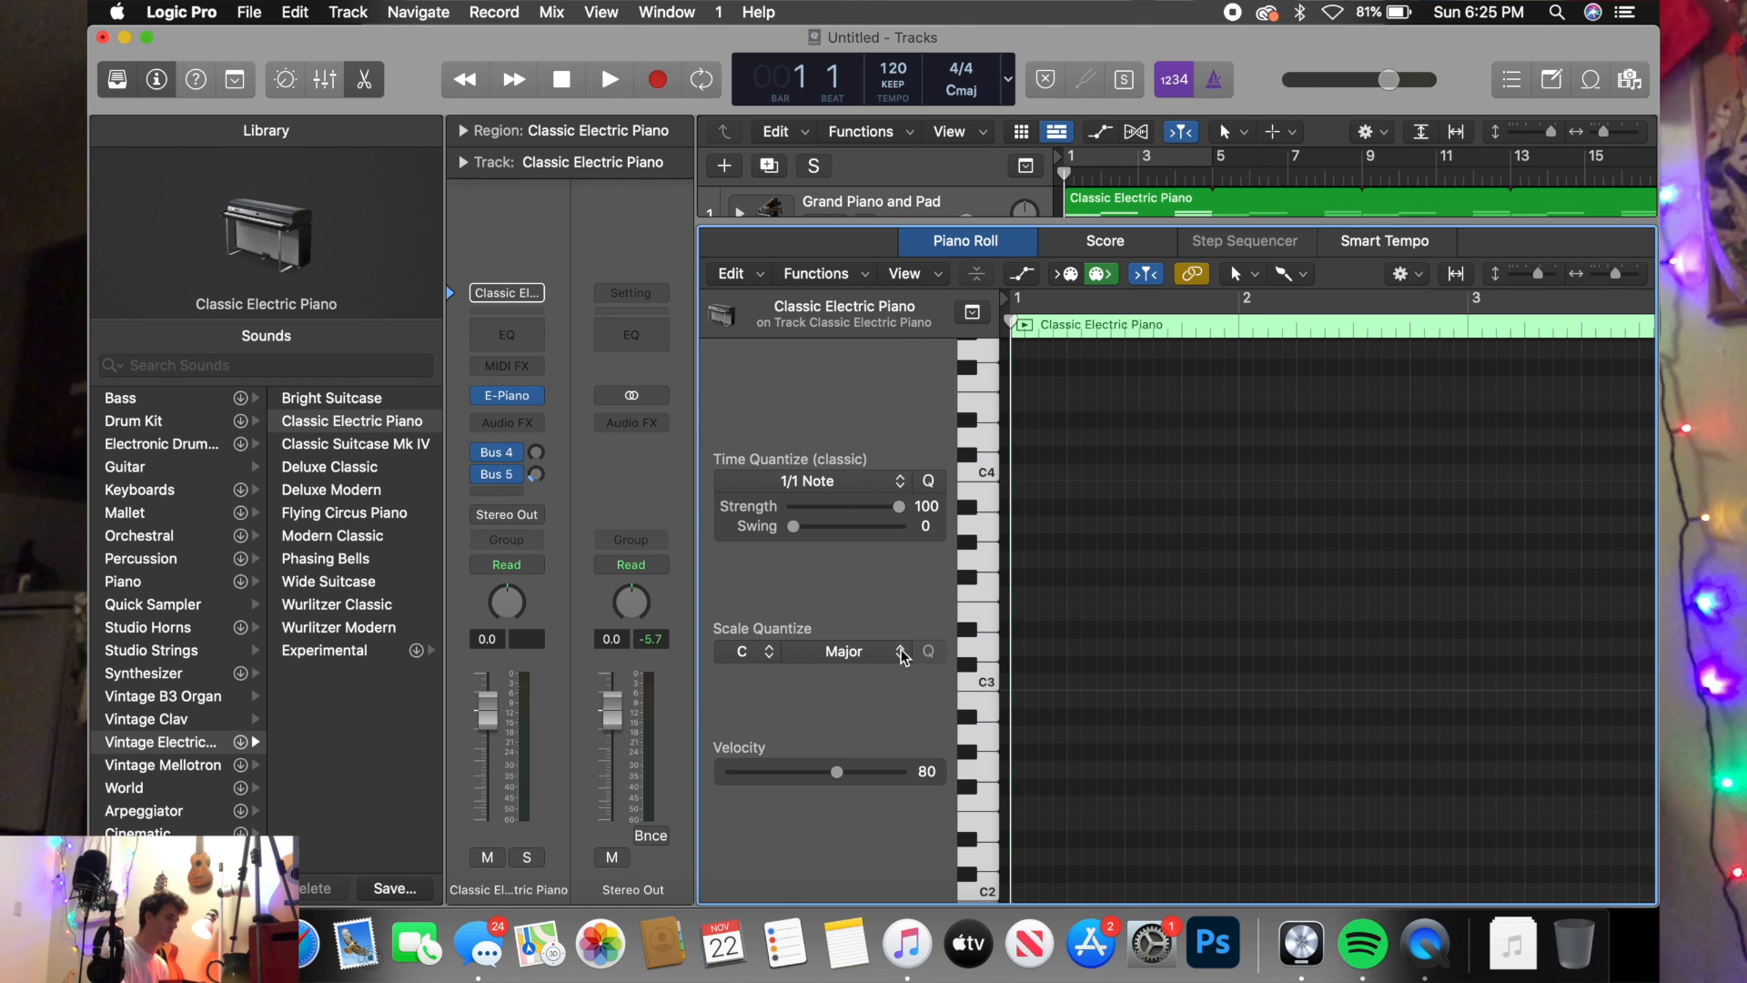
pyautogui.click(822, 482)
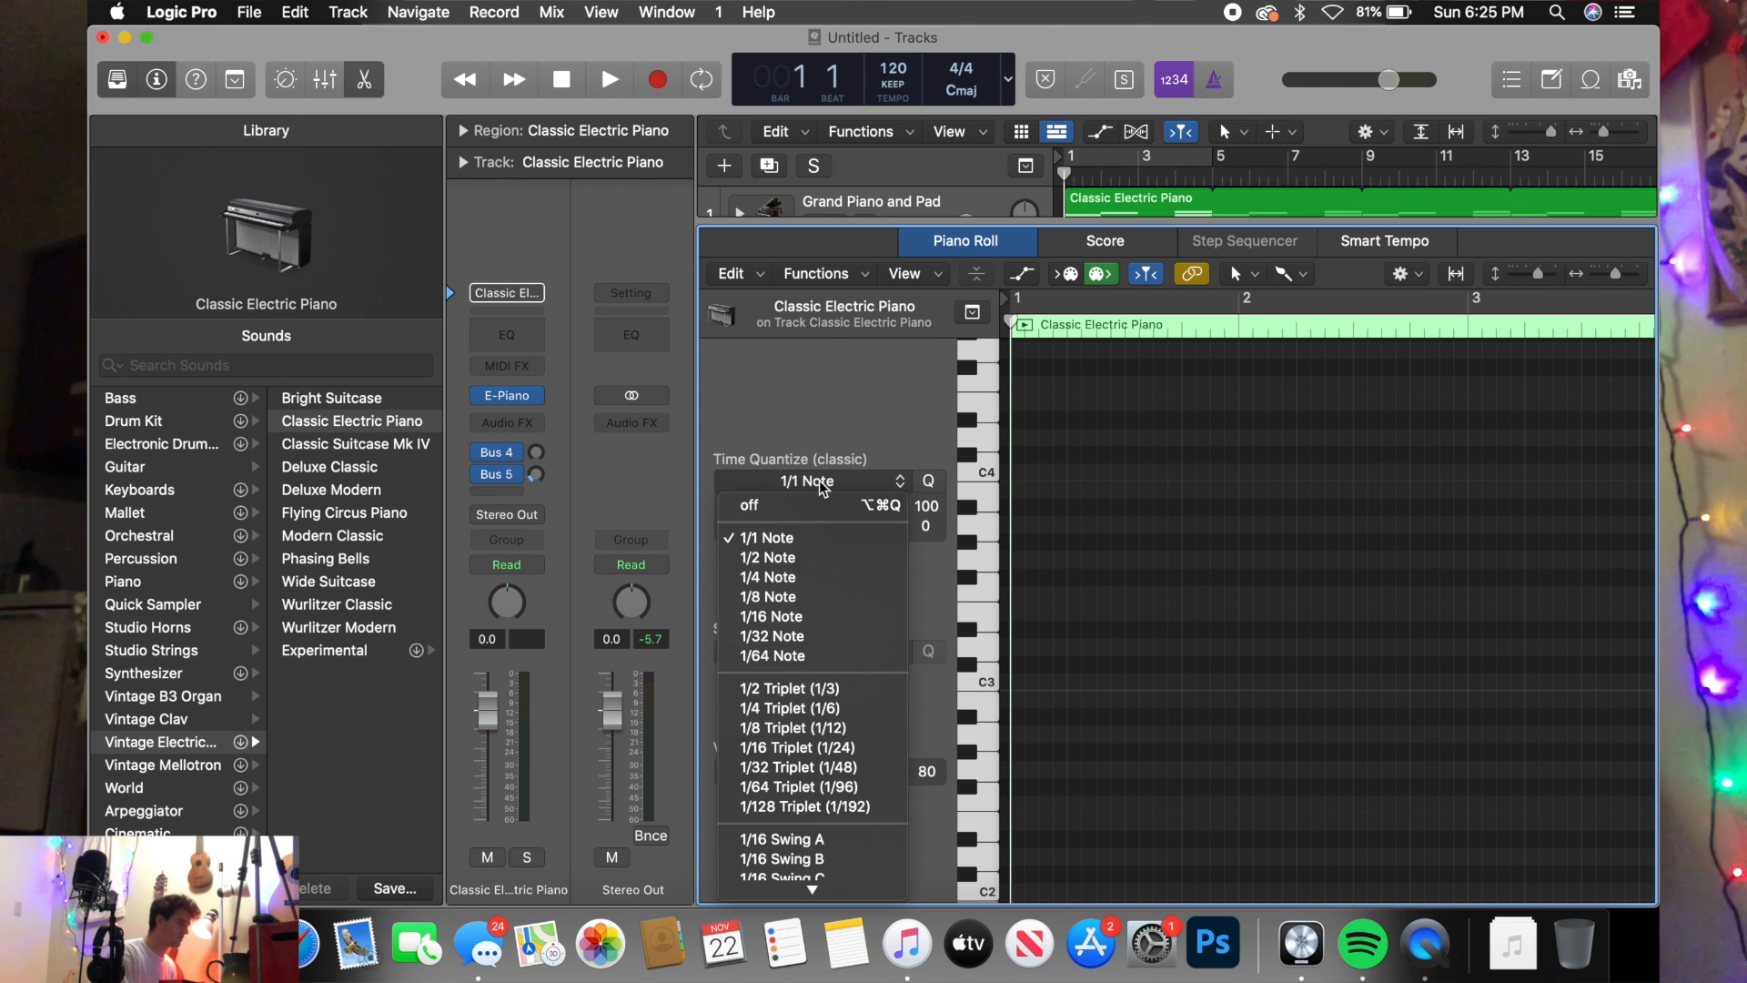
pyautogui.click(774, 597)
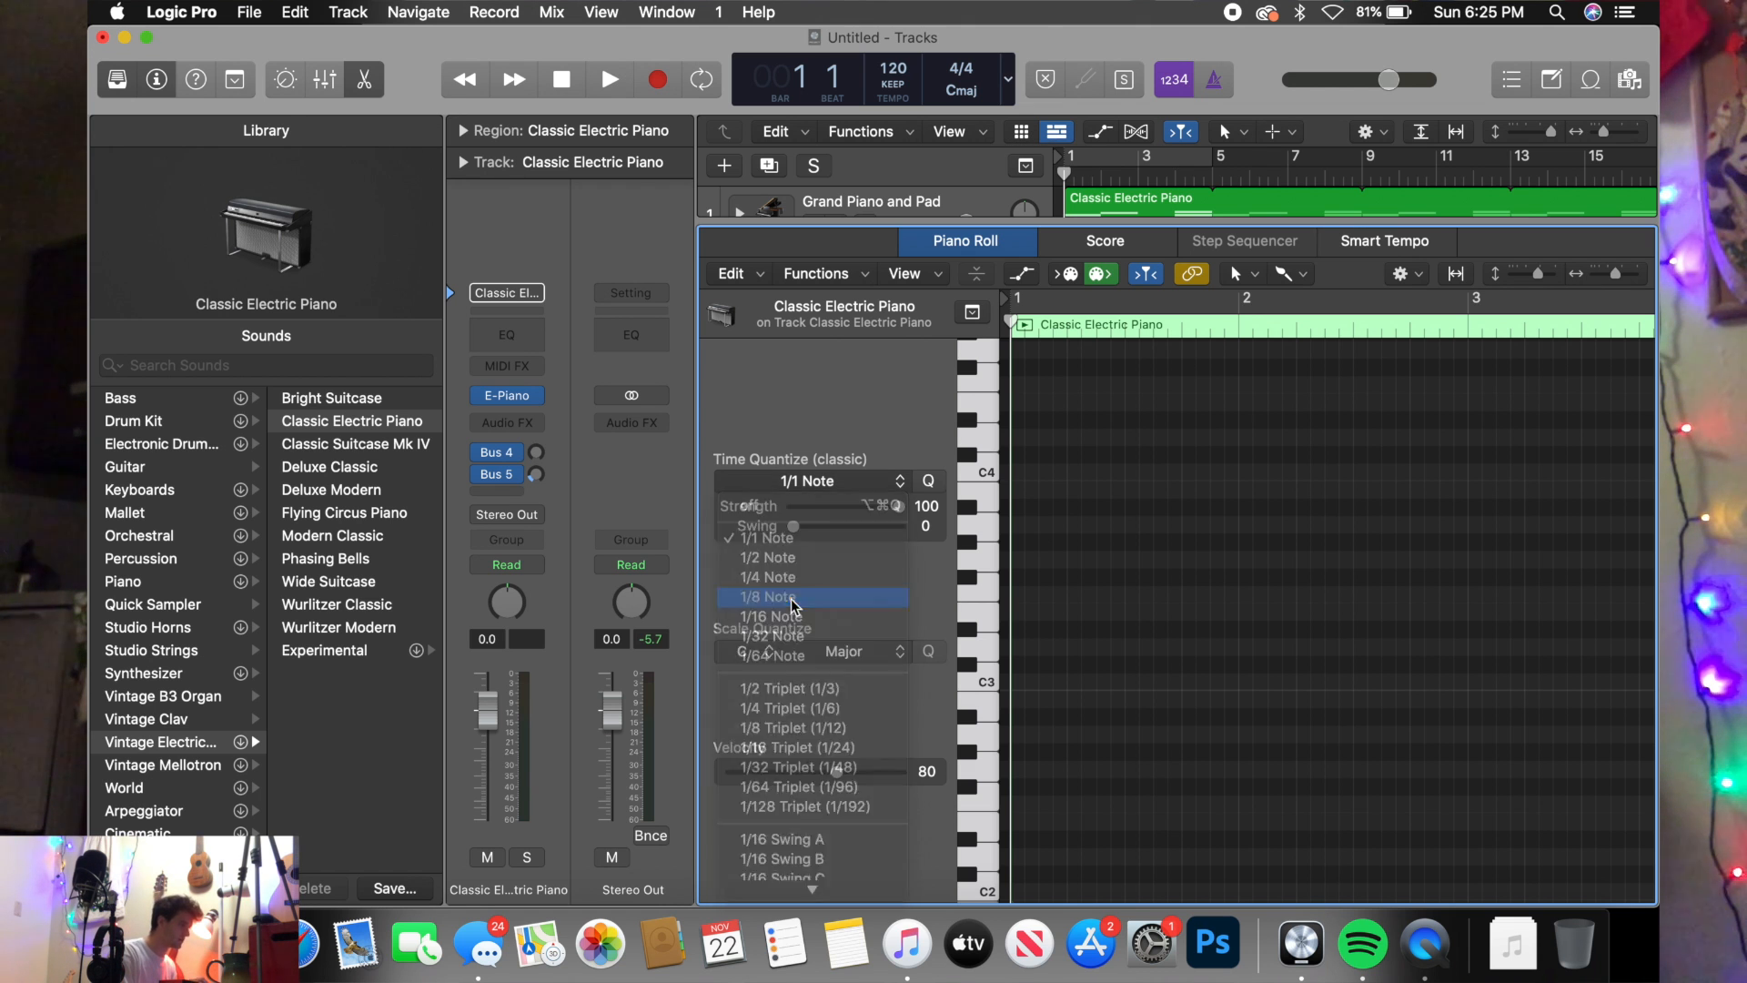
# - Draw three consecutive eighth notes, E3, G3 and A3, from the start of bar 1 in the Piano Roll
pyautogui.scroll(5, 1051, 654)
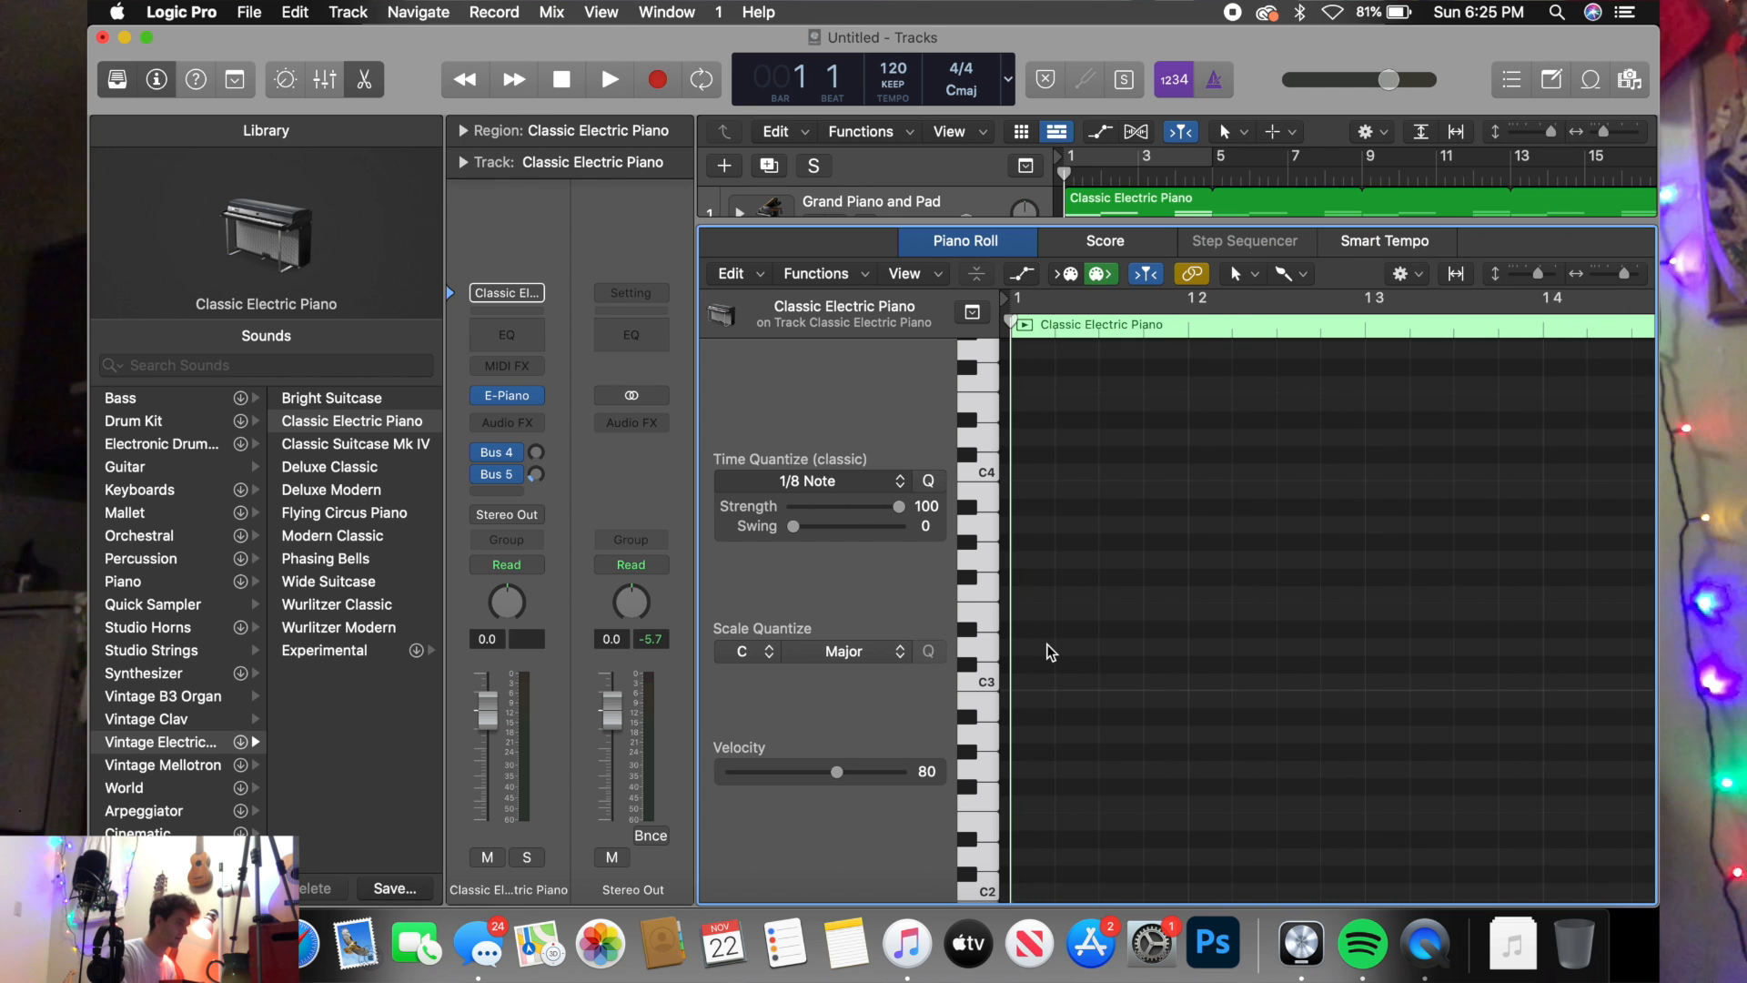
pyautogui.scroll(-5, 1052, 653)
pyautogui.scroll(-5, 1051, 653)
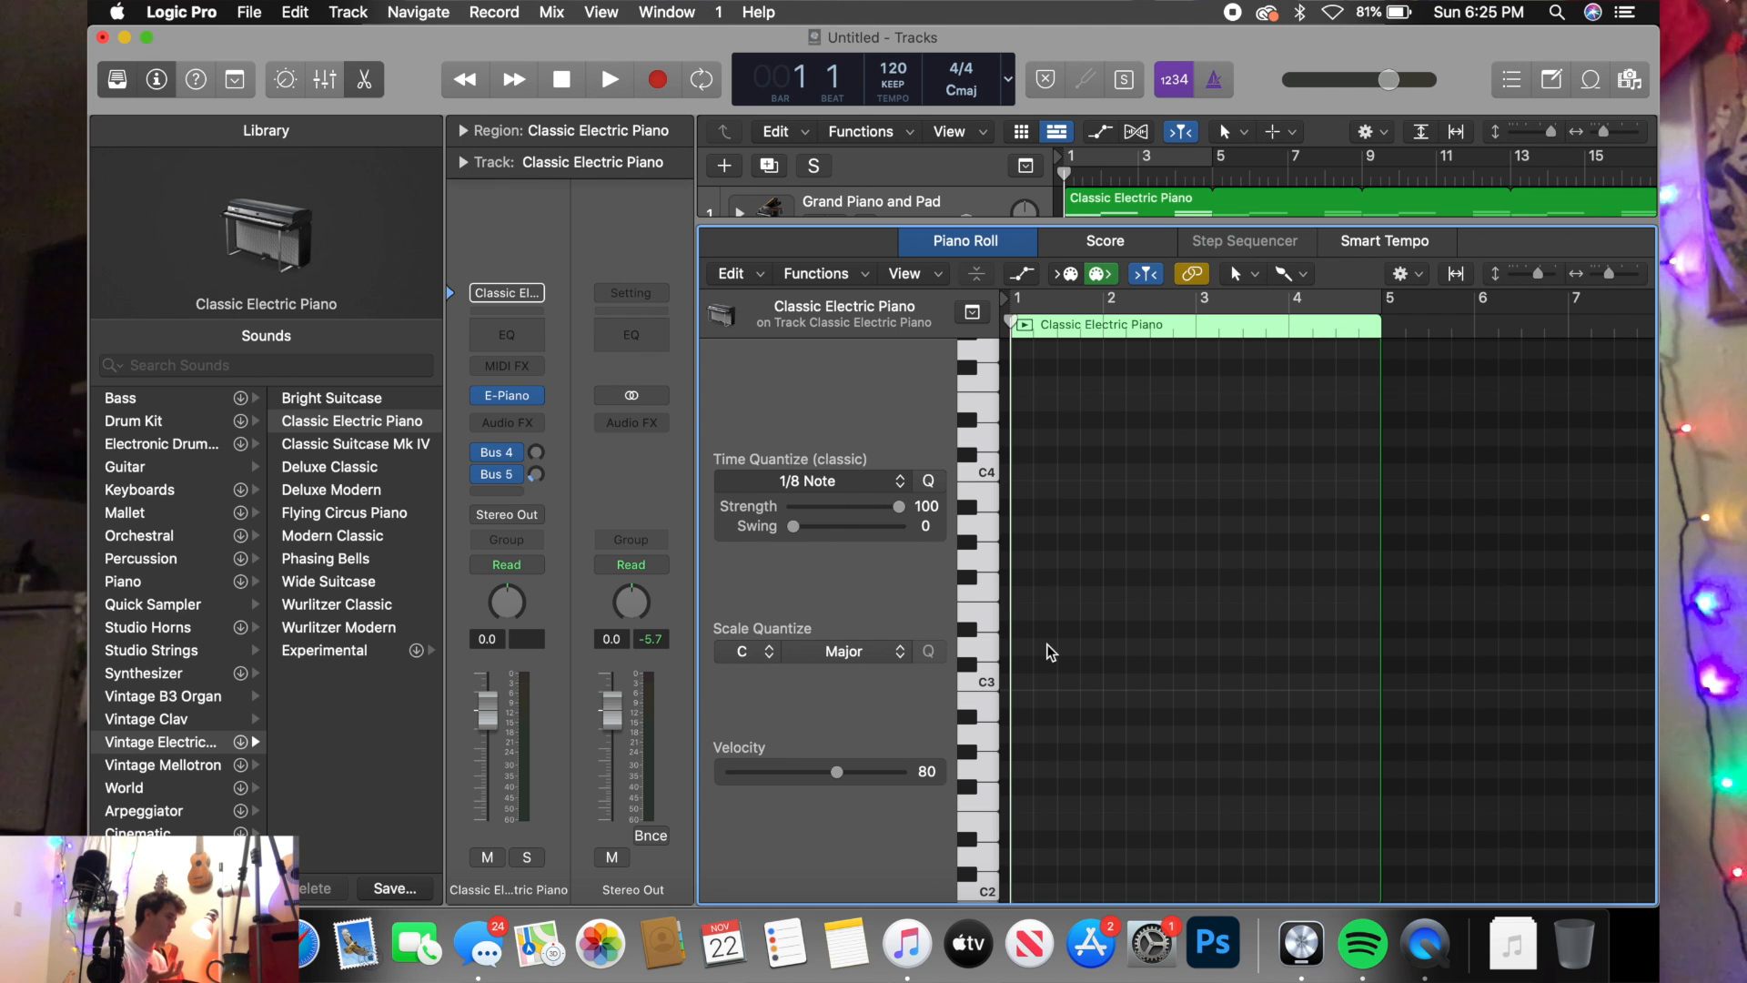
pyautogui.scroll(3, 1051, 653)
pyautogui.scroll(-5, 1051, 653)
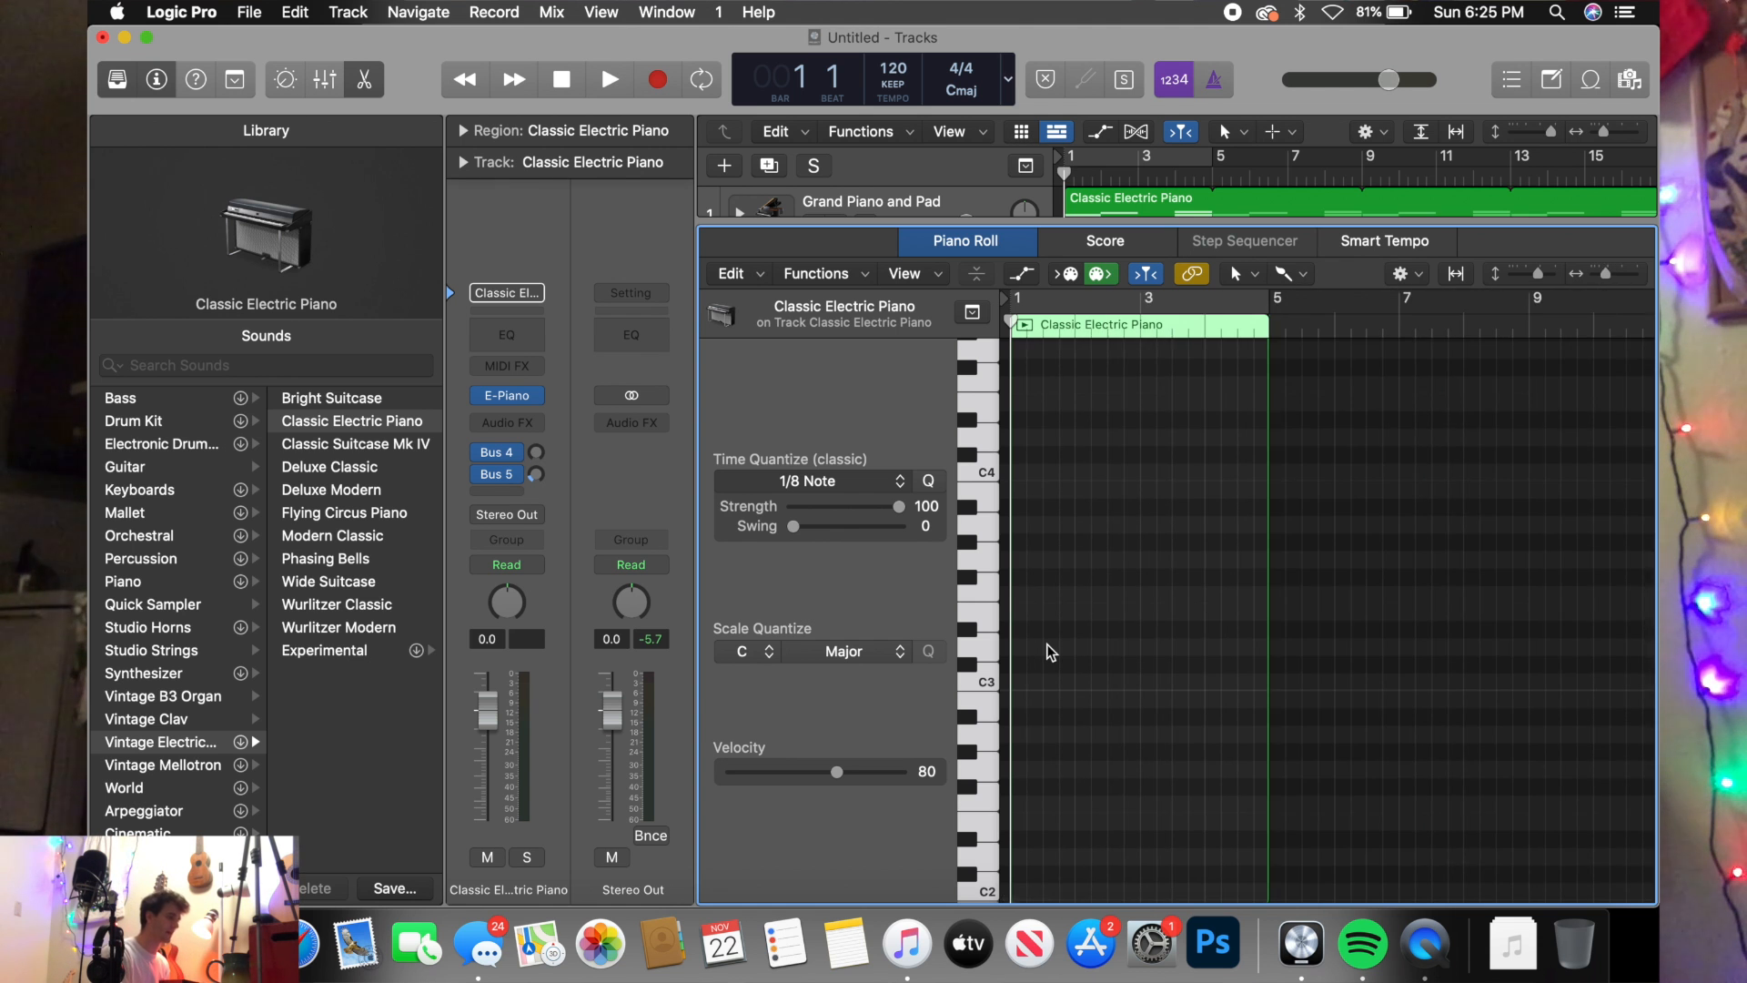
pyautogui.scroll(3, 1051, 654)
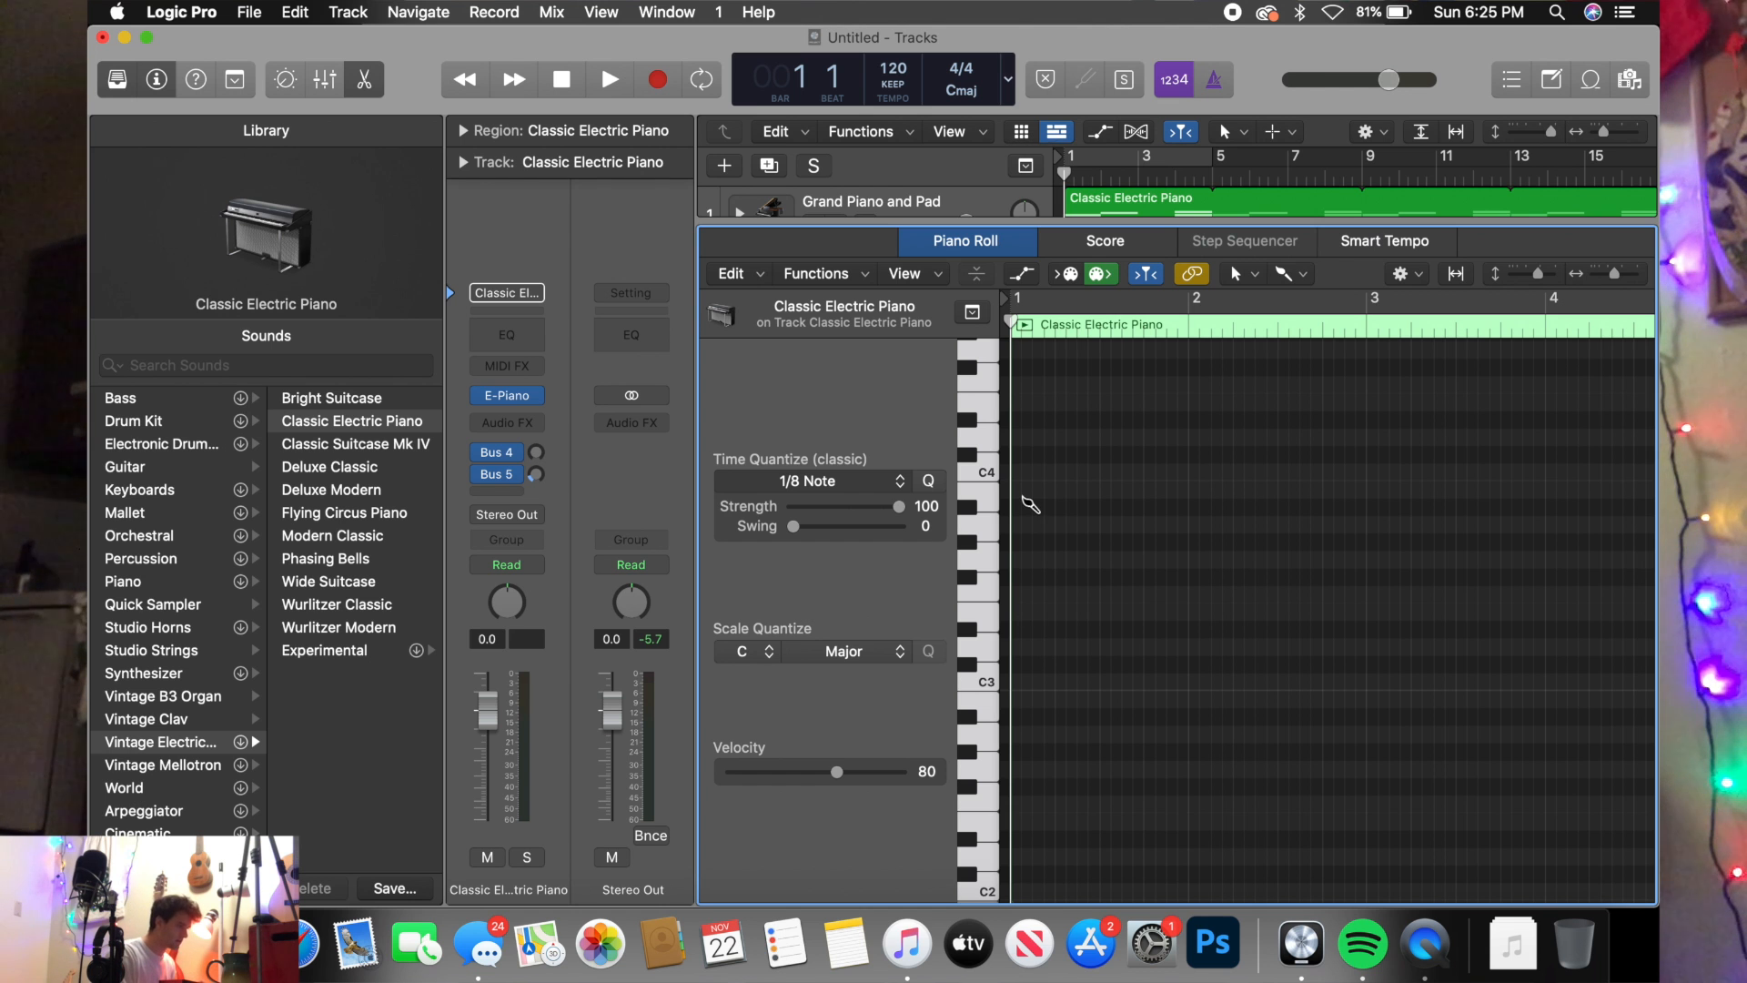
pyautogui.click(1023, 496)
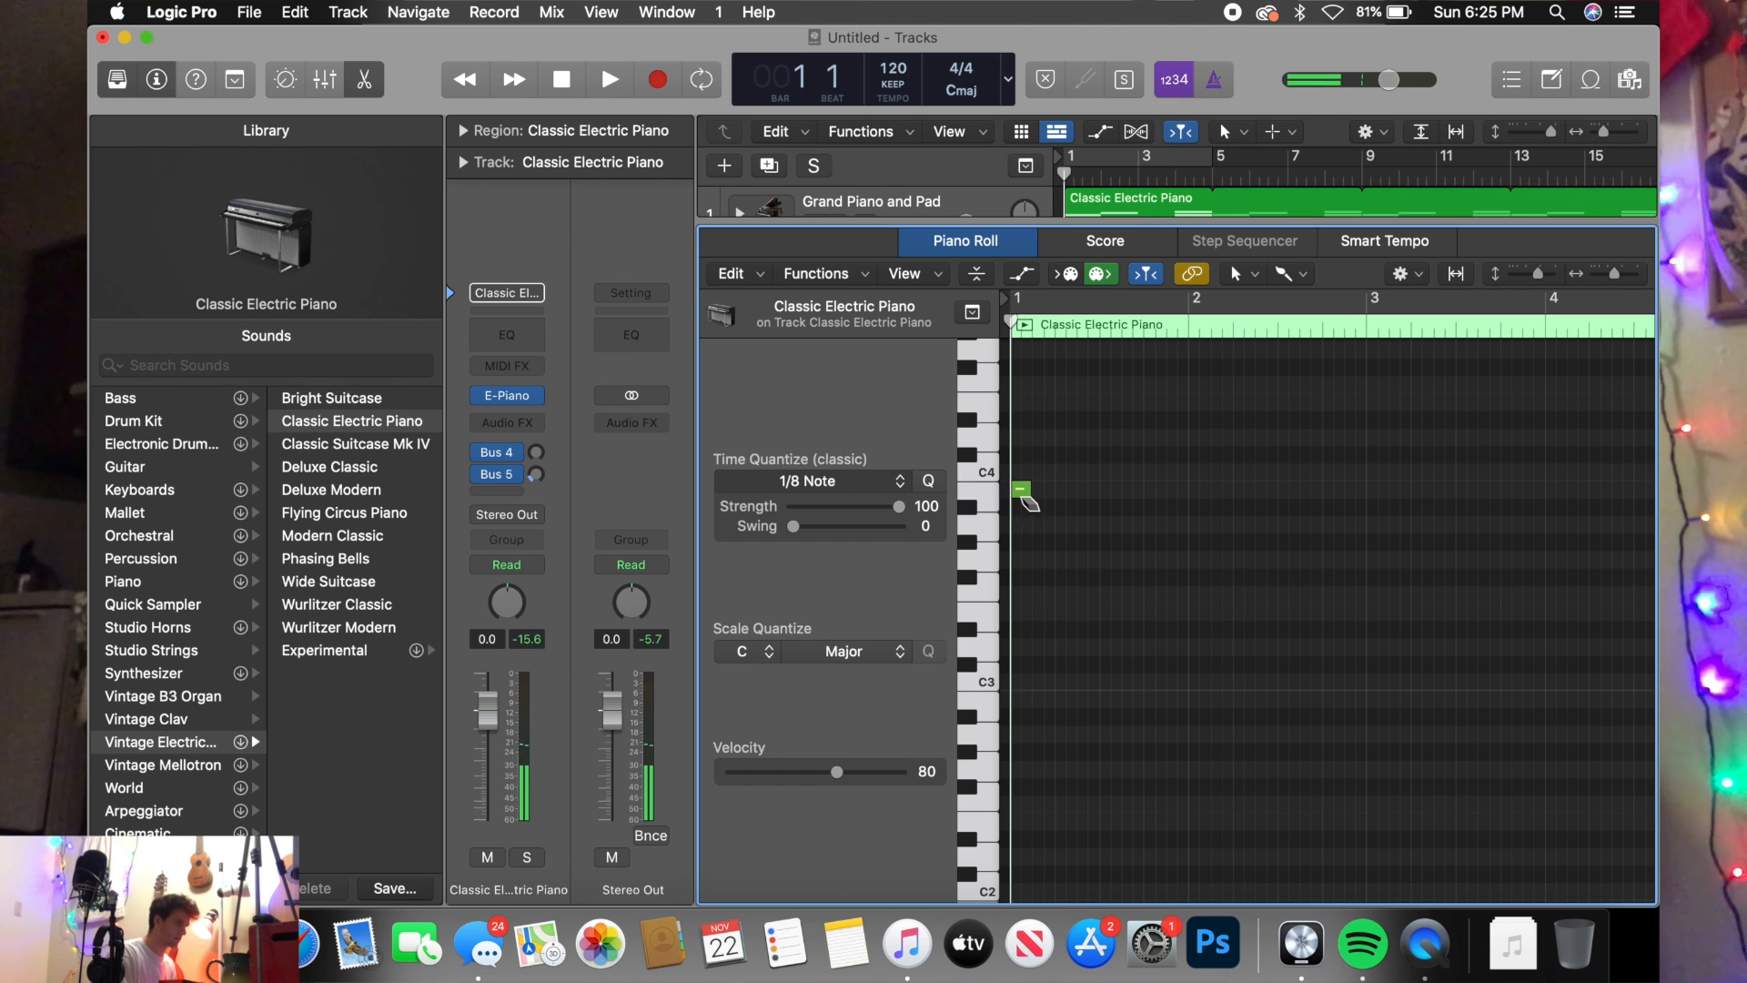
pyautogui.click(1022, 495)
pyautogui.moveTo(1025, 611); pyautogui.dragTo(1044, 586)
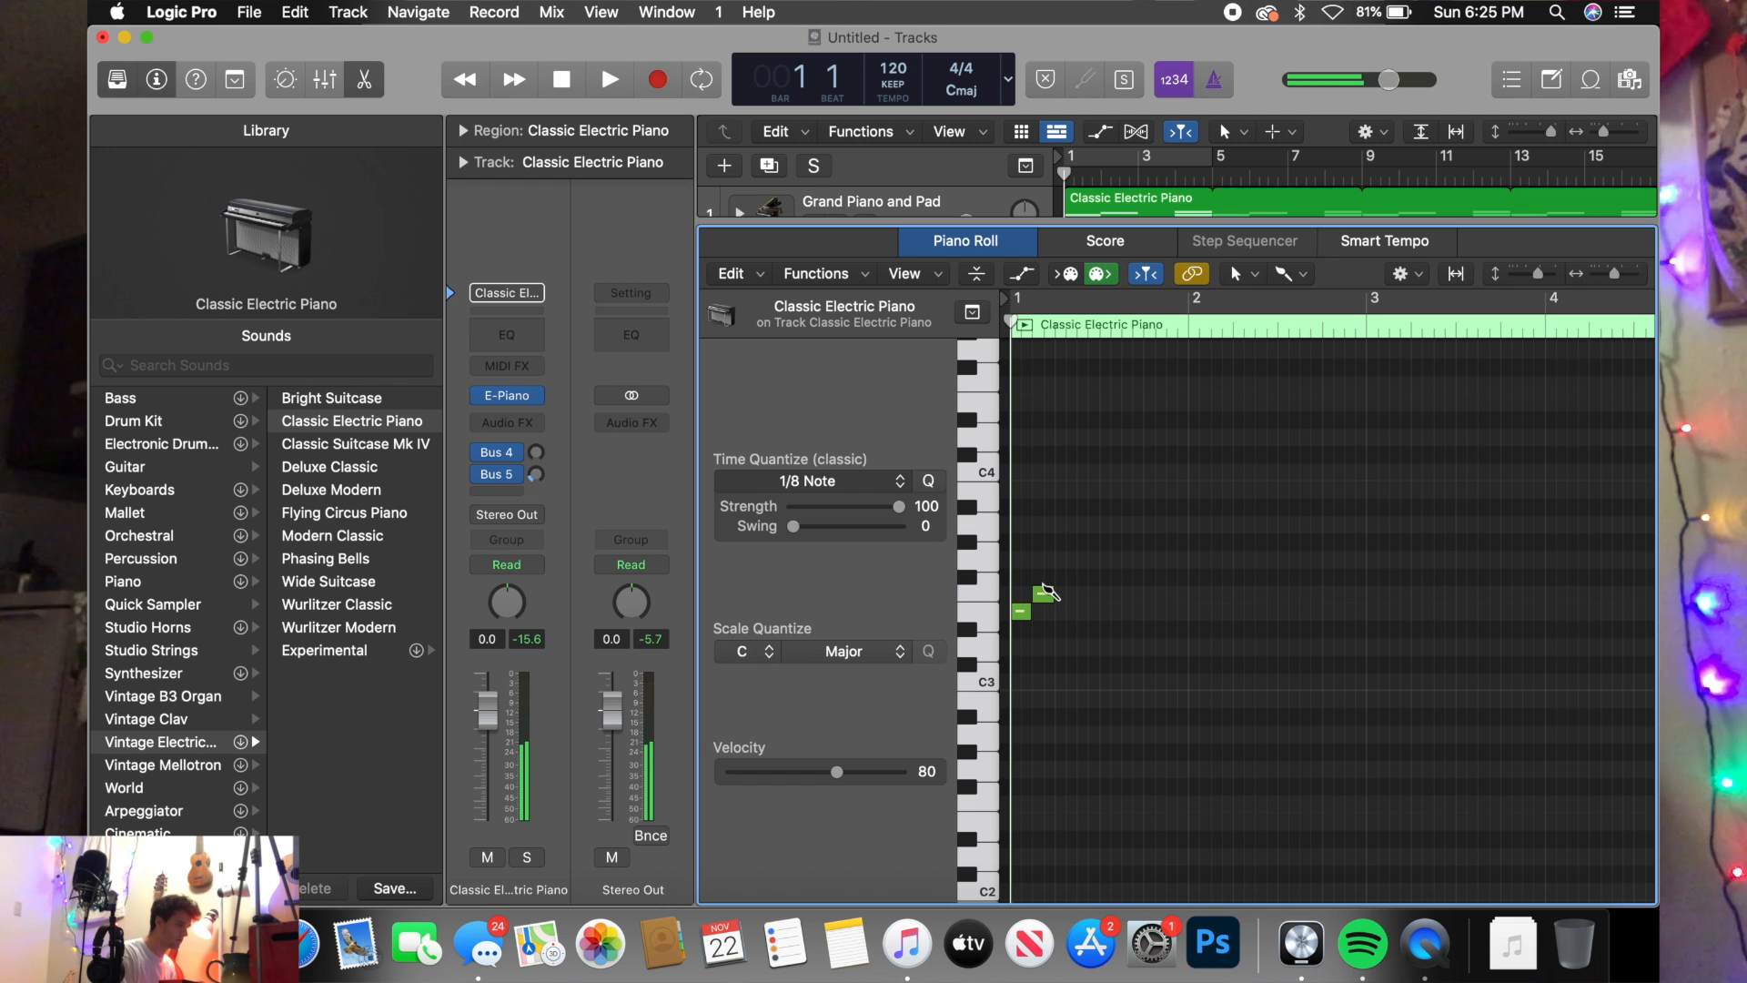
pyautogui.click(1044, 596)
pyautogui.click(1044, 558)
pyautogui.click(1072, 518)
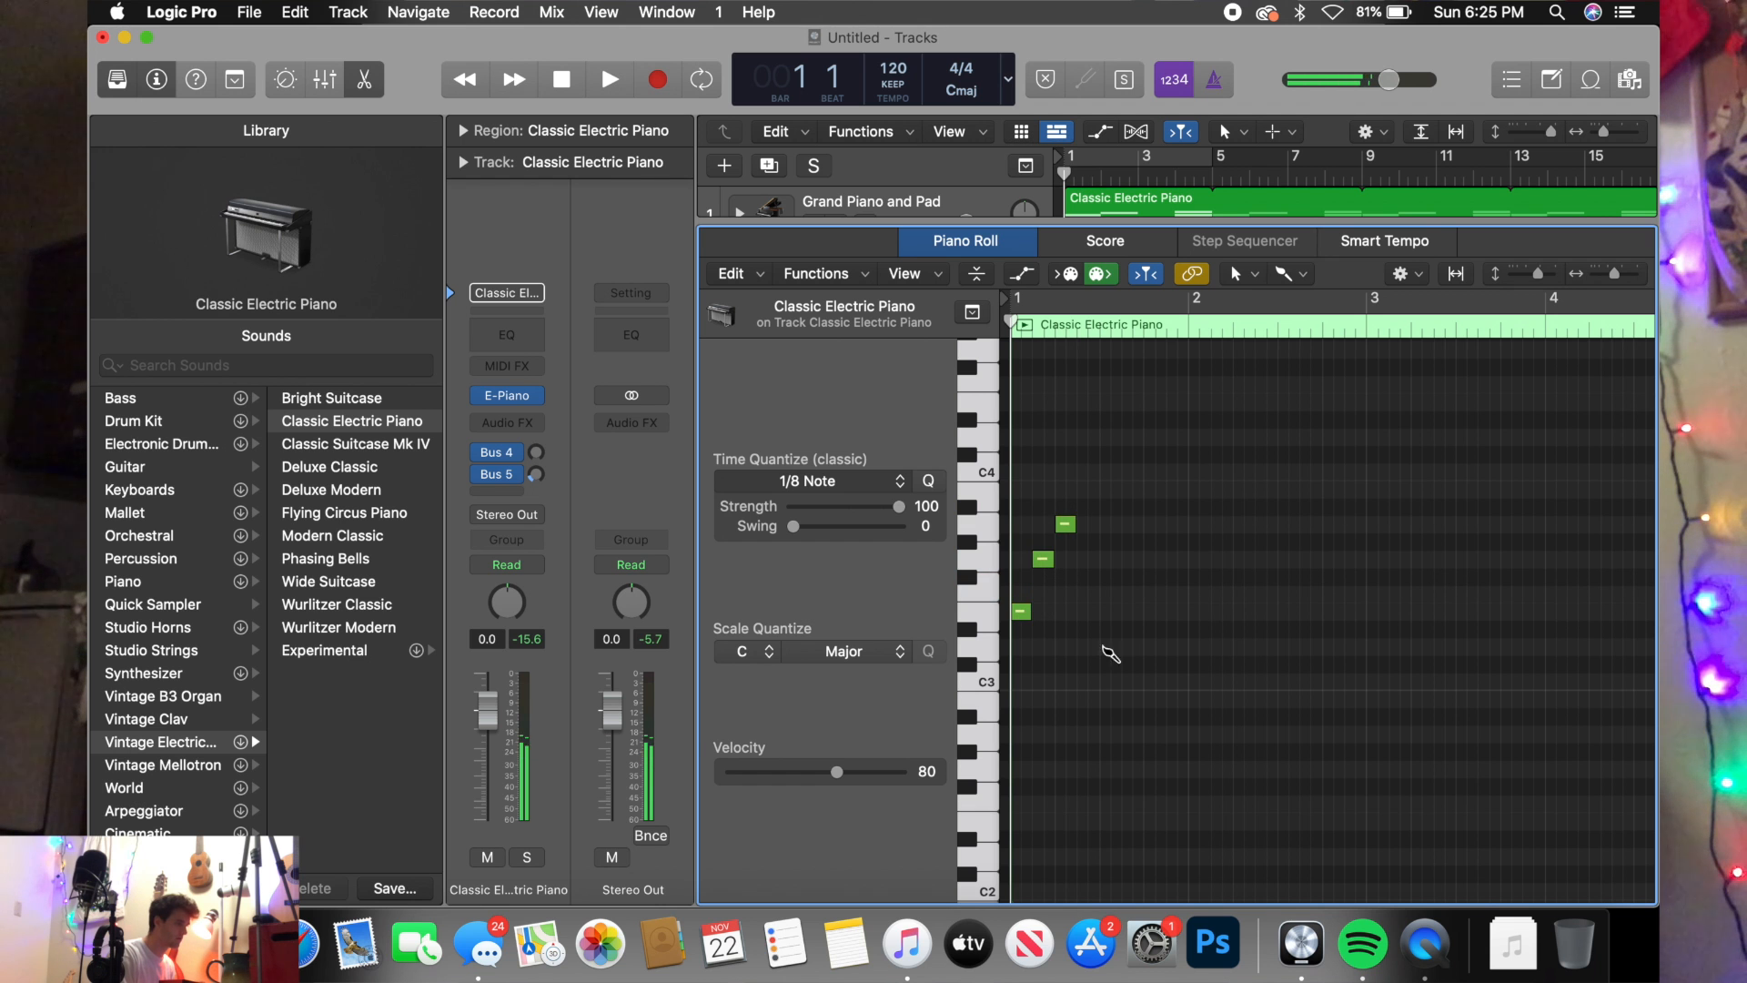
# - Continue bar 1 with eighth notes E3, G3, B3 and A3, and play the bar back
pyautogui.click(1110, 611)
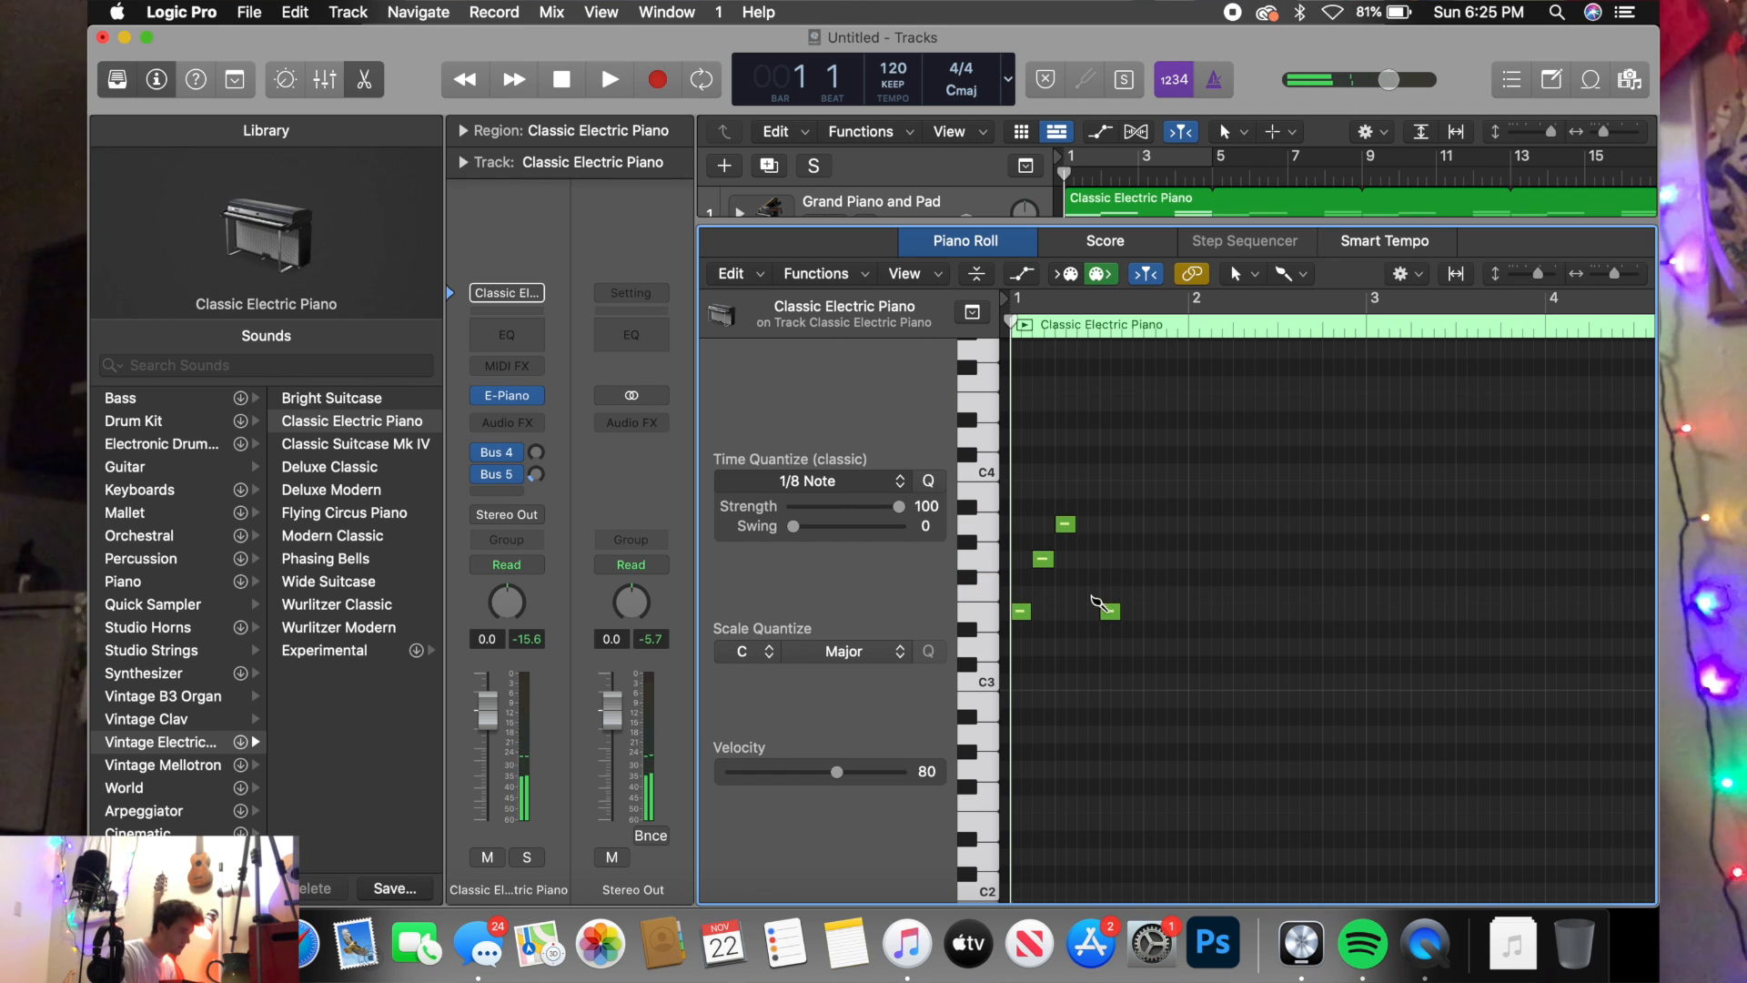
pyautogui.click(1094, 613)
pyautogui.click(1104, 612)
pyautogui.click(1109, 559)
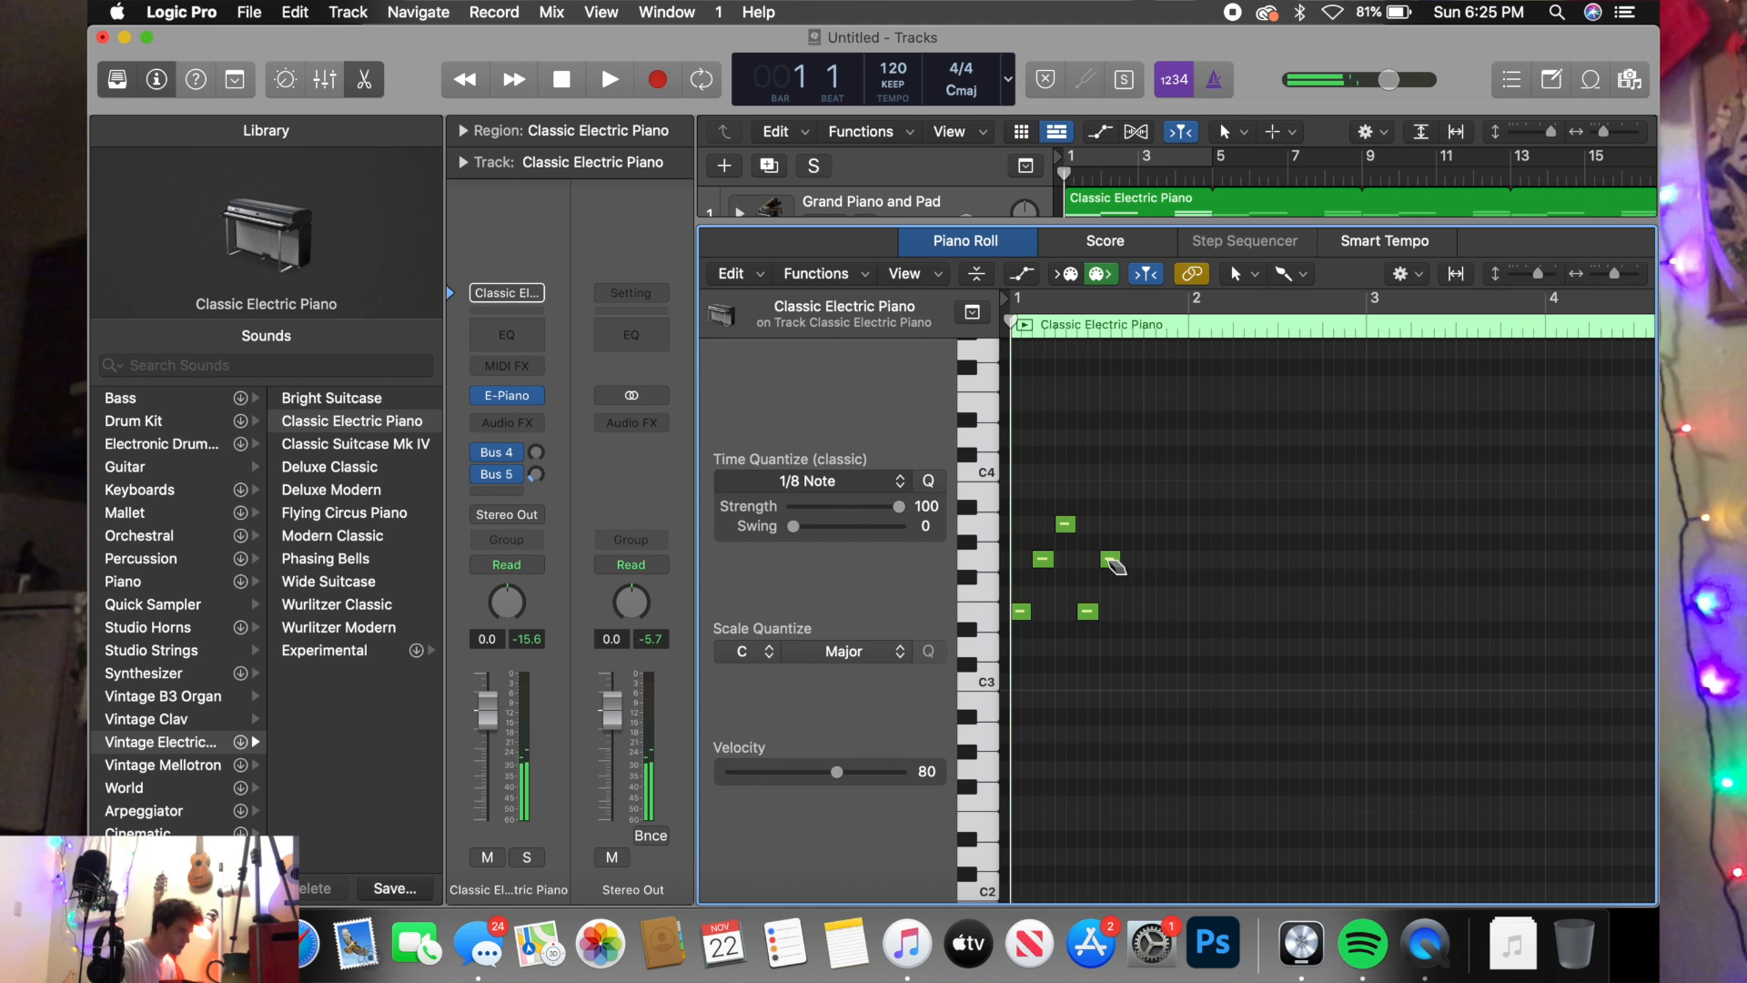
pyautogui.click(1131, 492)
pyautogui.click(1150, 525)
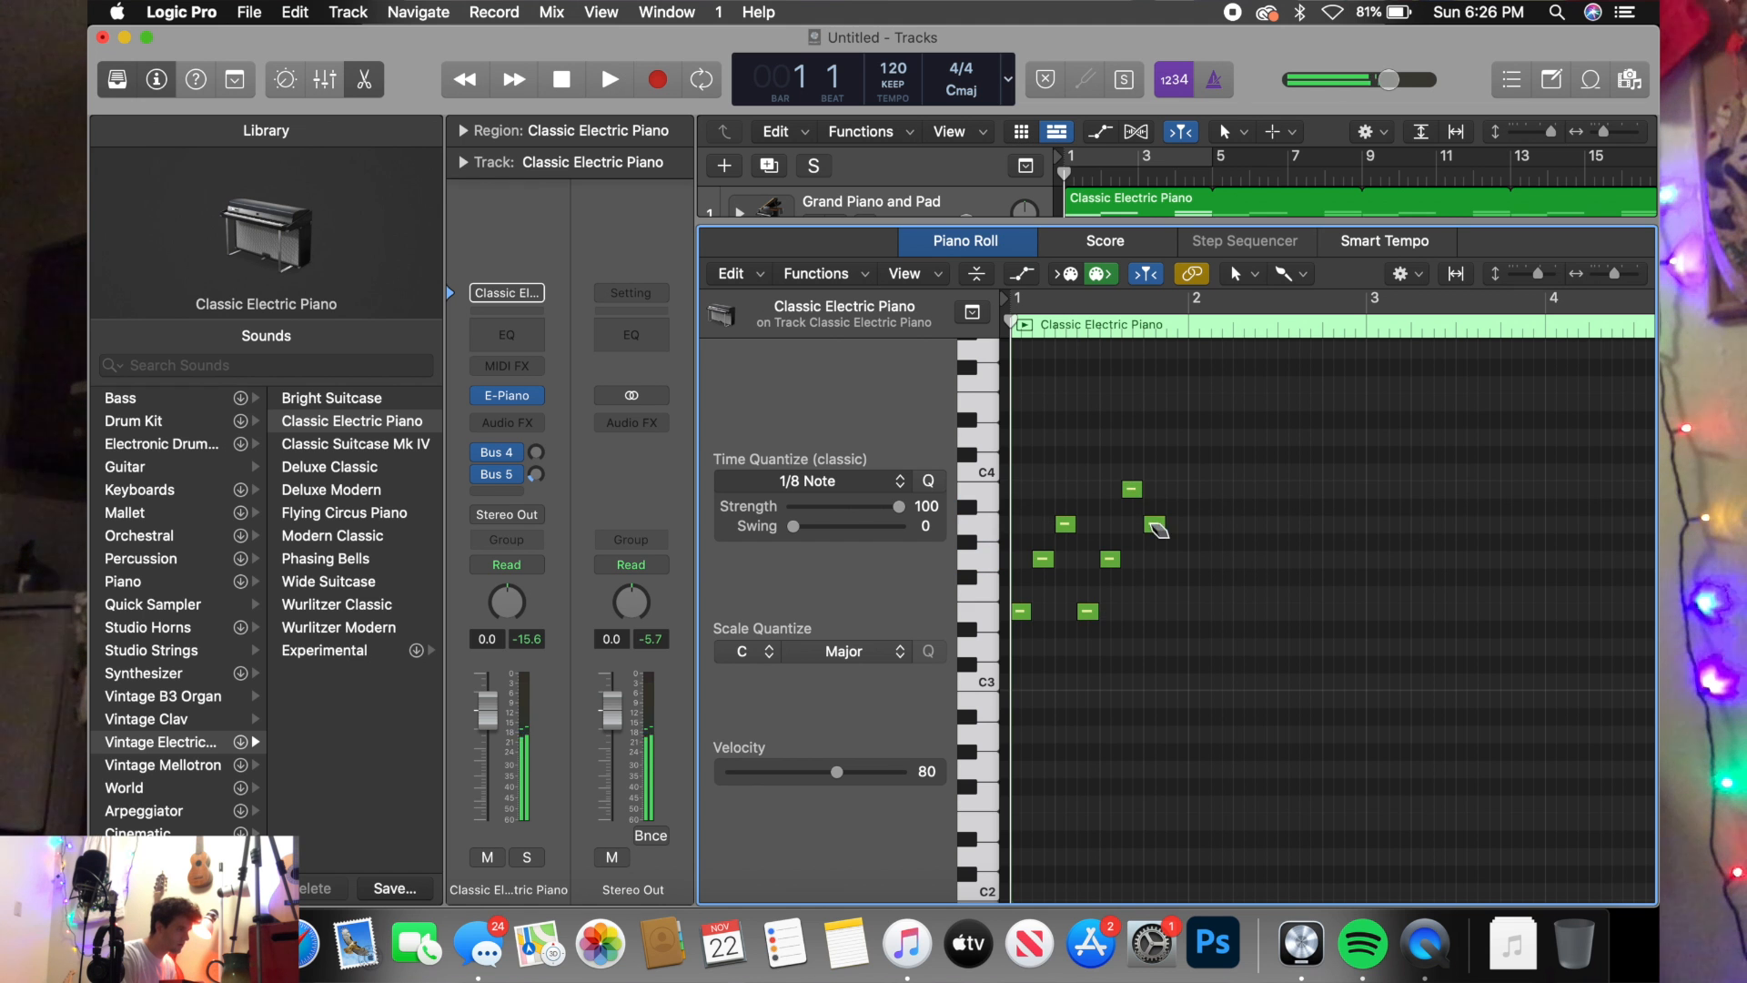
pyautogui.press('space')
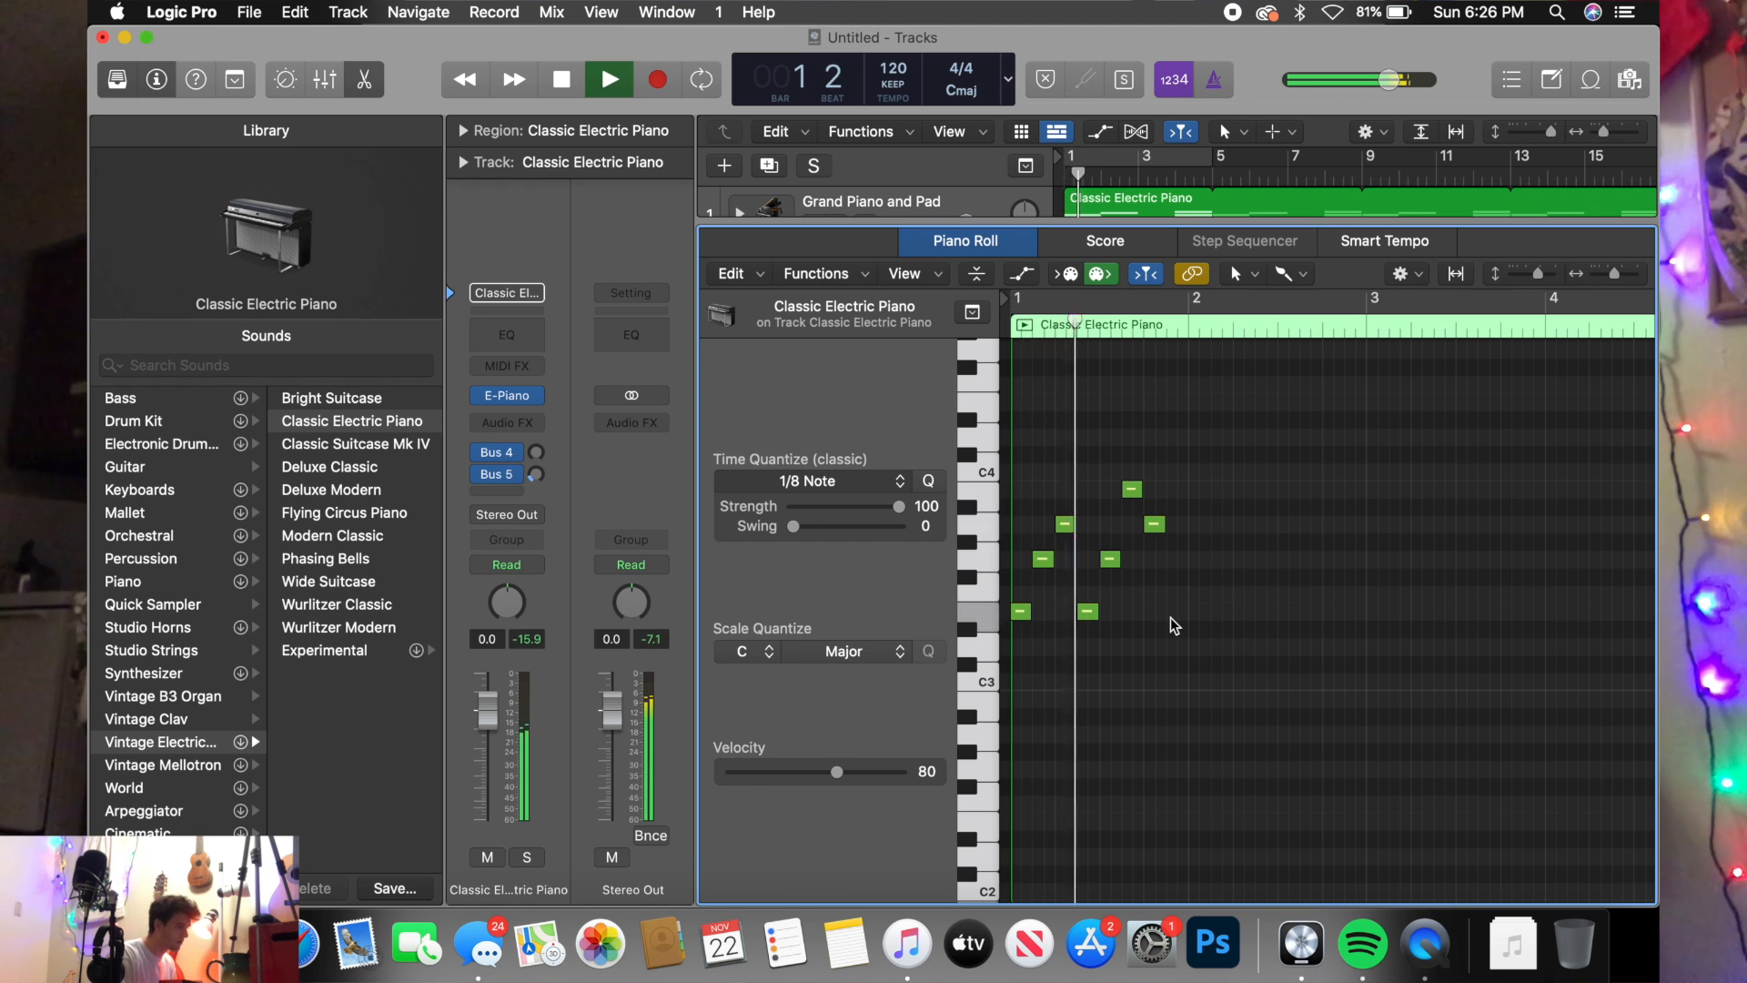
pyautogui.press('space')
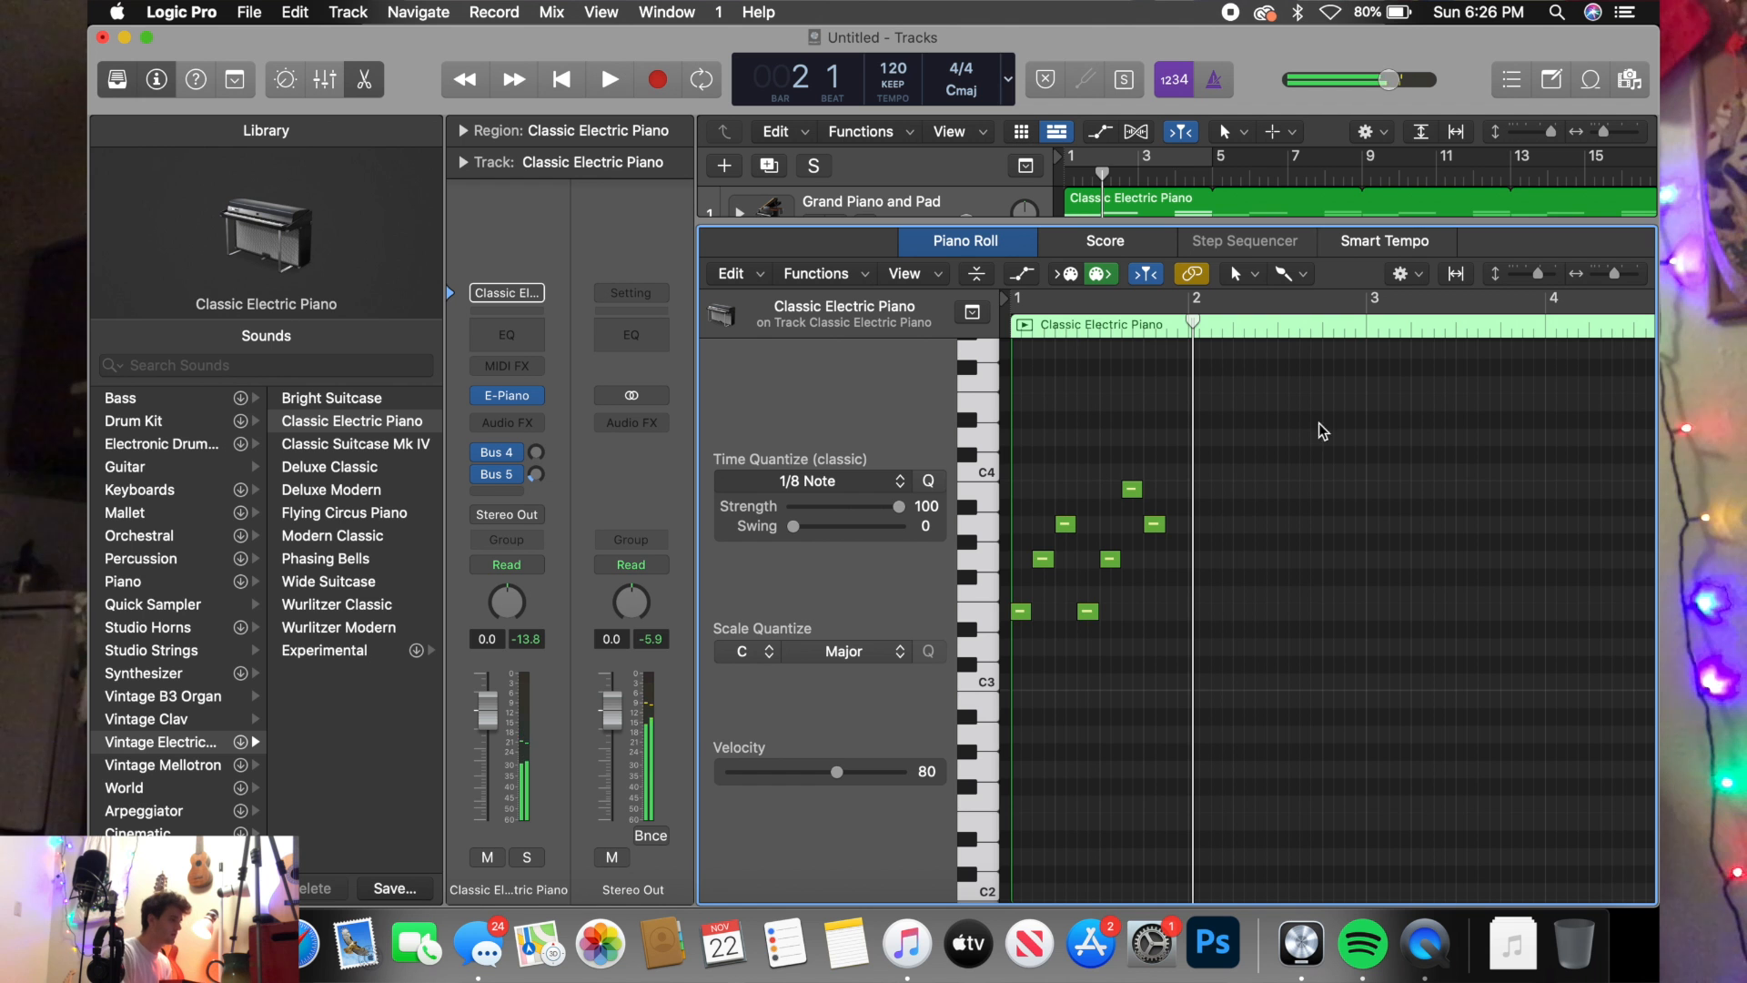
# - Set the volume of both the Grand Piano and Pad and Flutes tracks to -10 and play back bar 1
pyautogui.moveTo(1076, 222); pyautogui.dragTo(1076, 382)
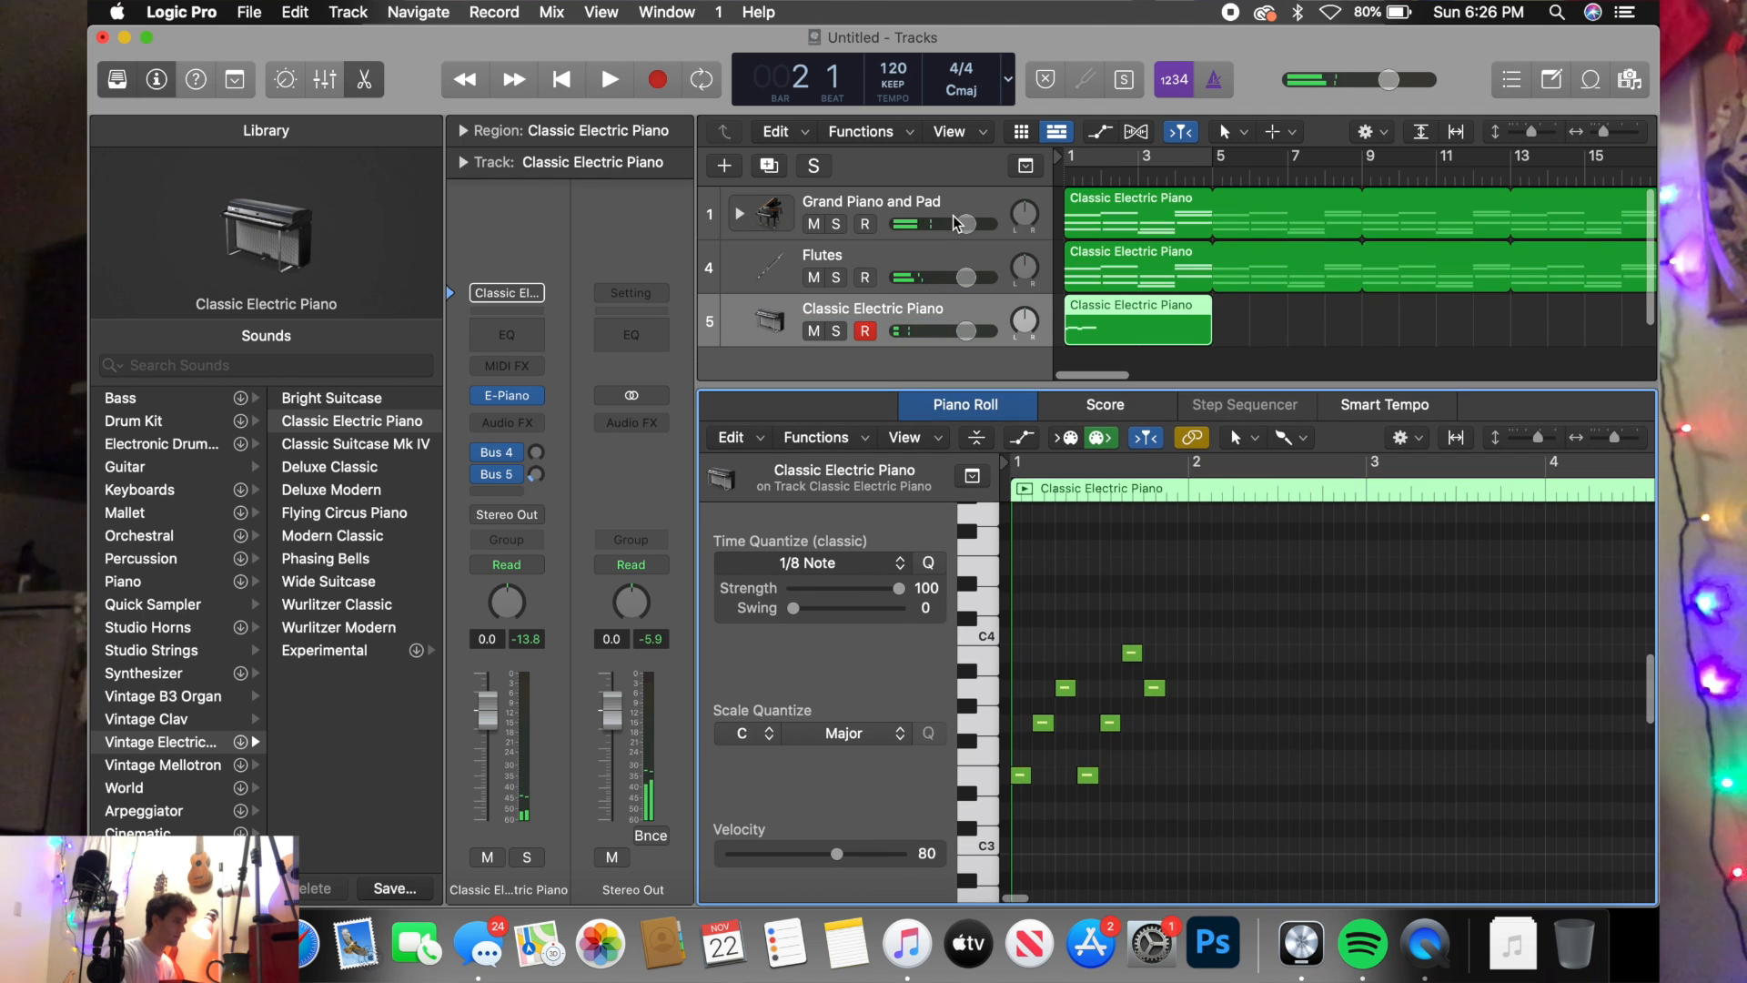
pyautogui.doubleClick(963, 224)
pyautogui.write('-')
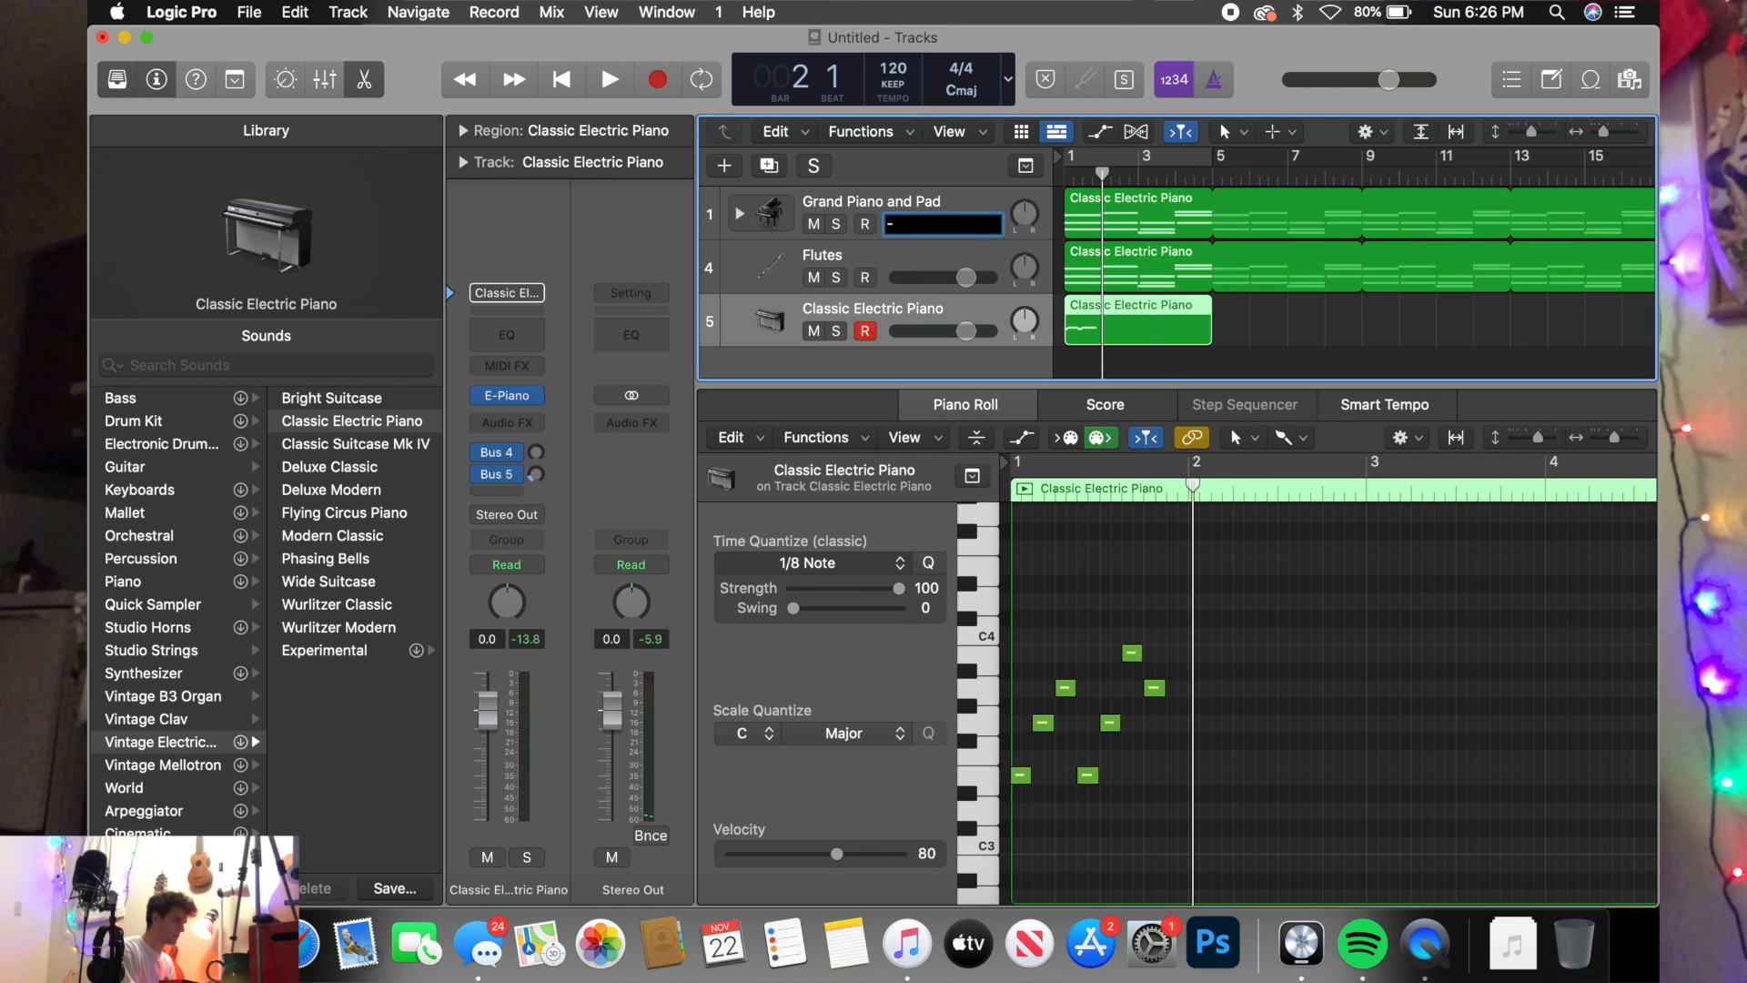
pyautogui.write('10')
pyautogui.press('Return')
pyautogui.doubleClick(963, 277)
pyautogui.write('-10')
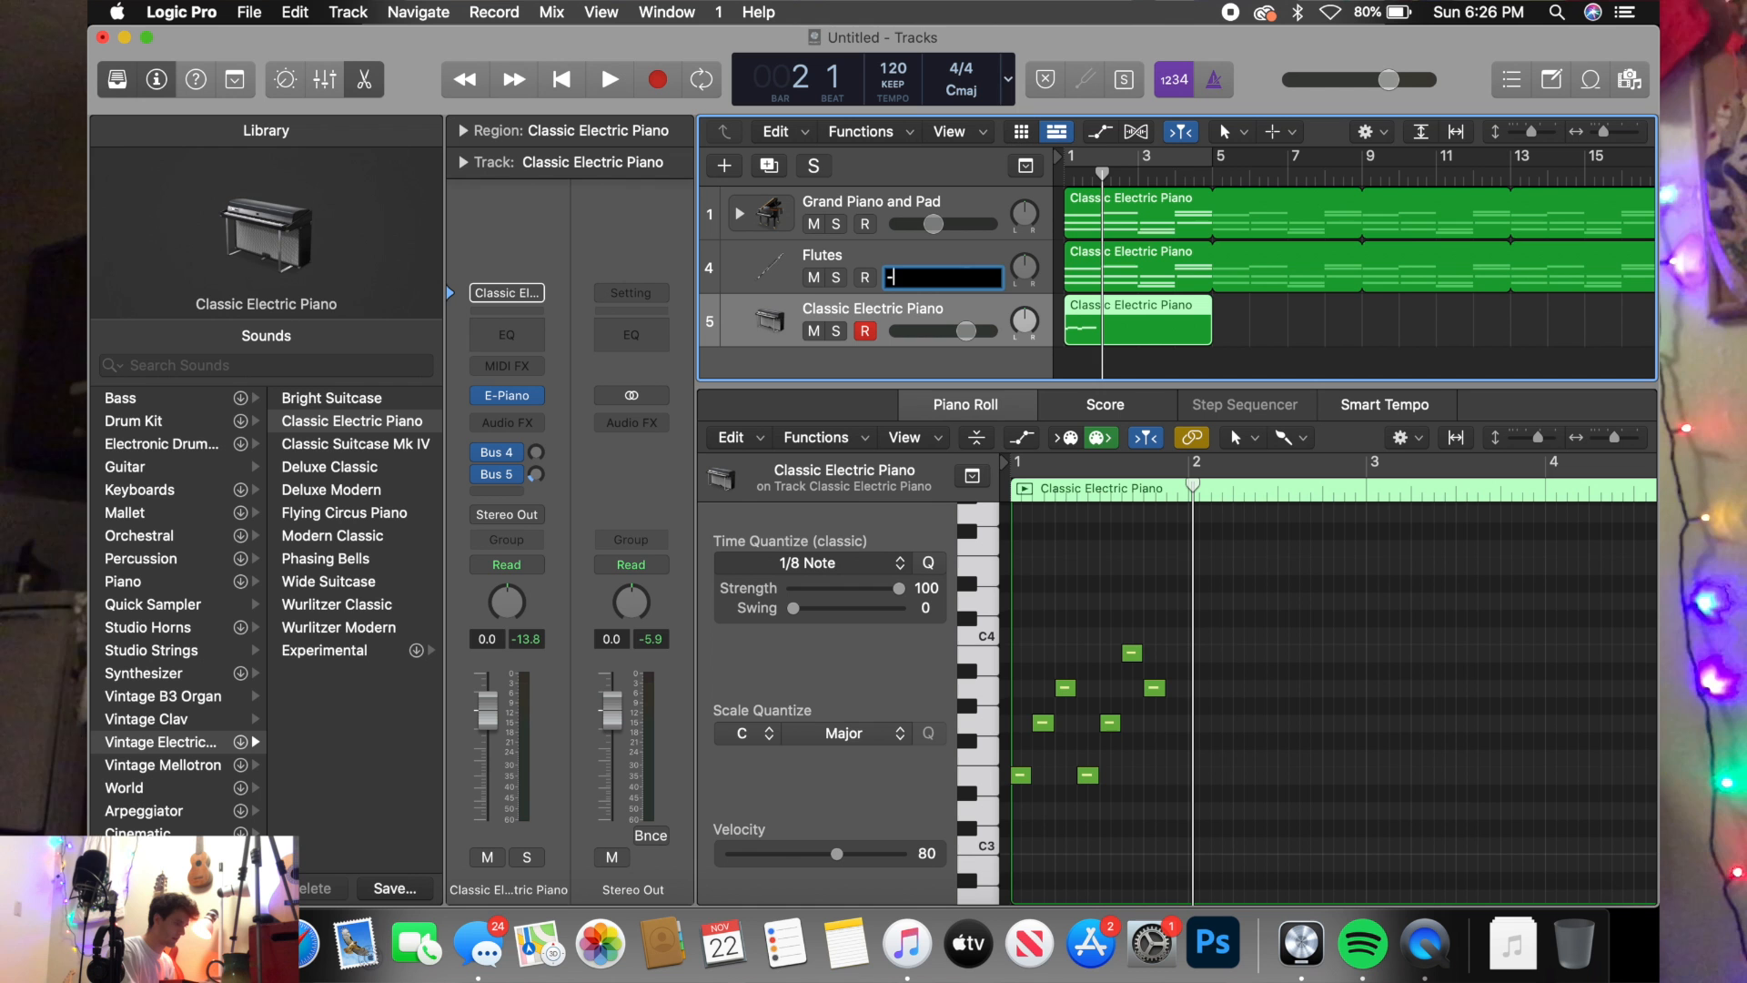
pyautogui.press('Return')
pyautogui.press('space')
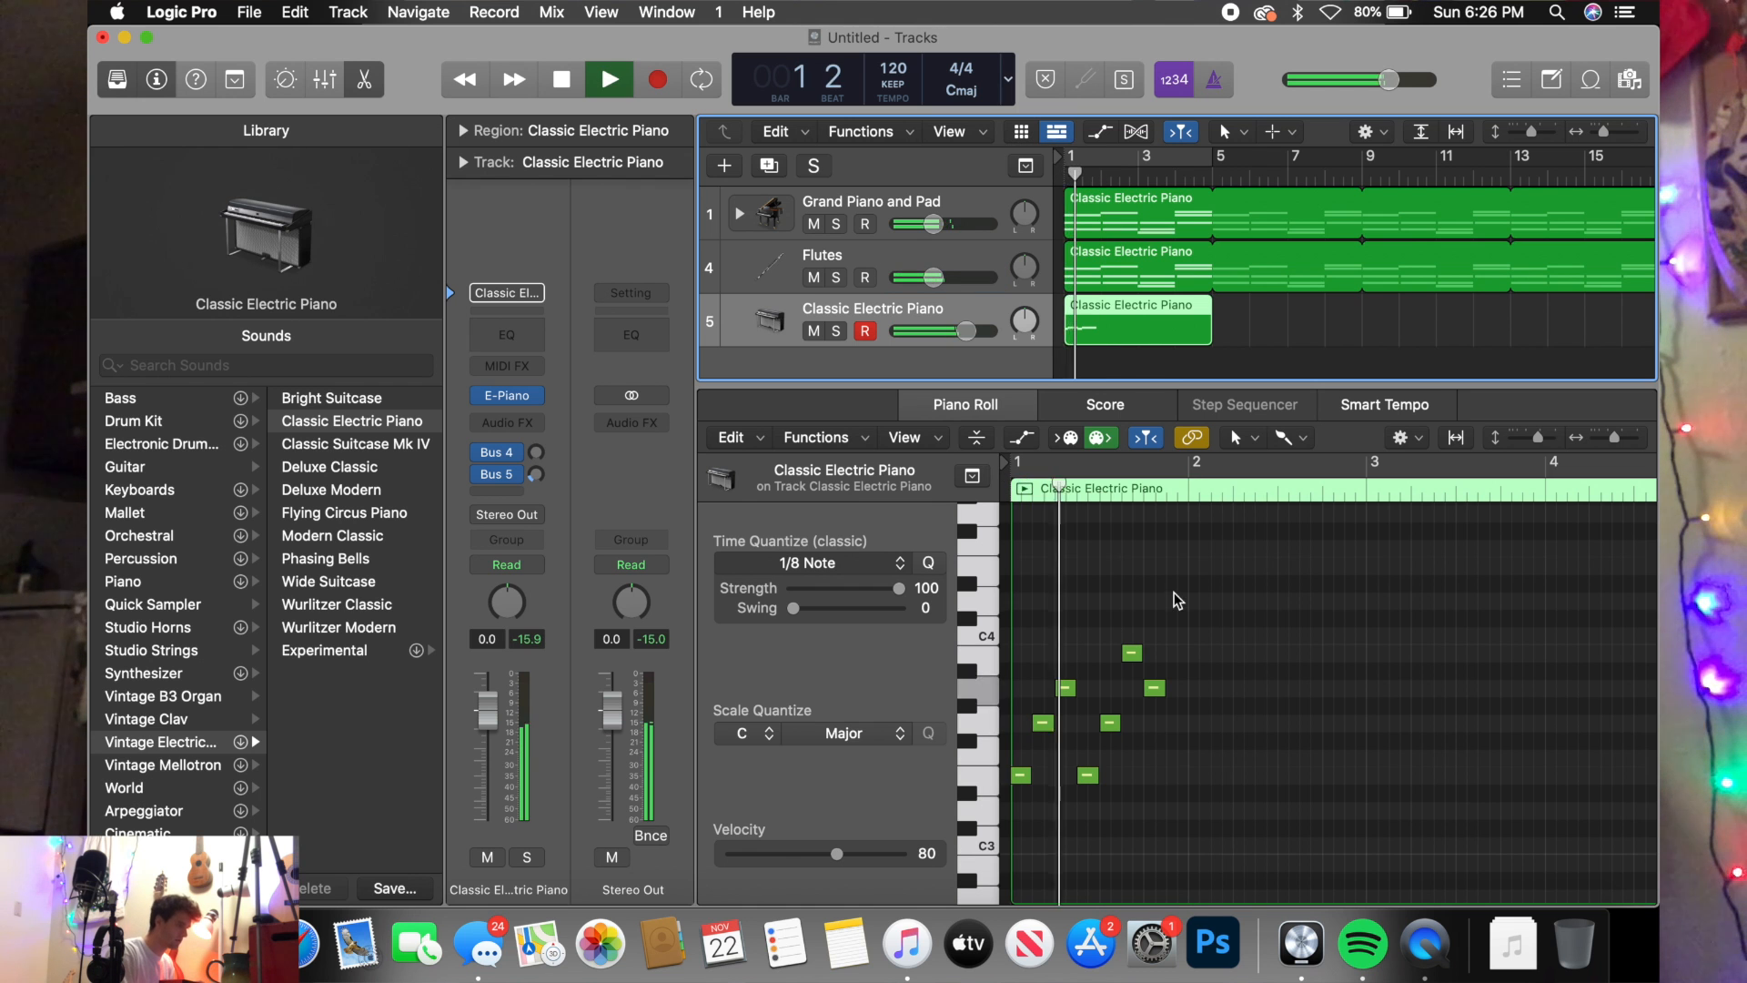
pyautogui.press('space')
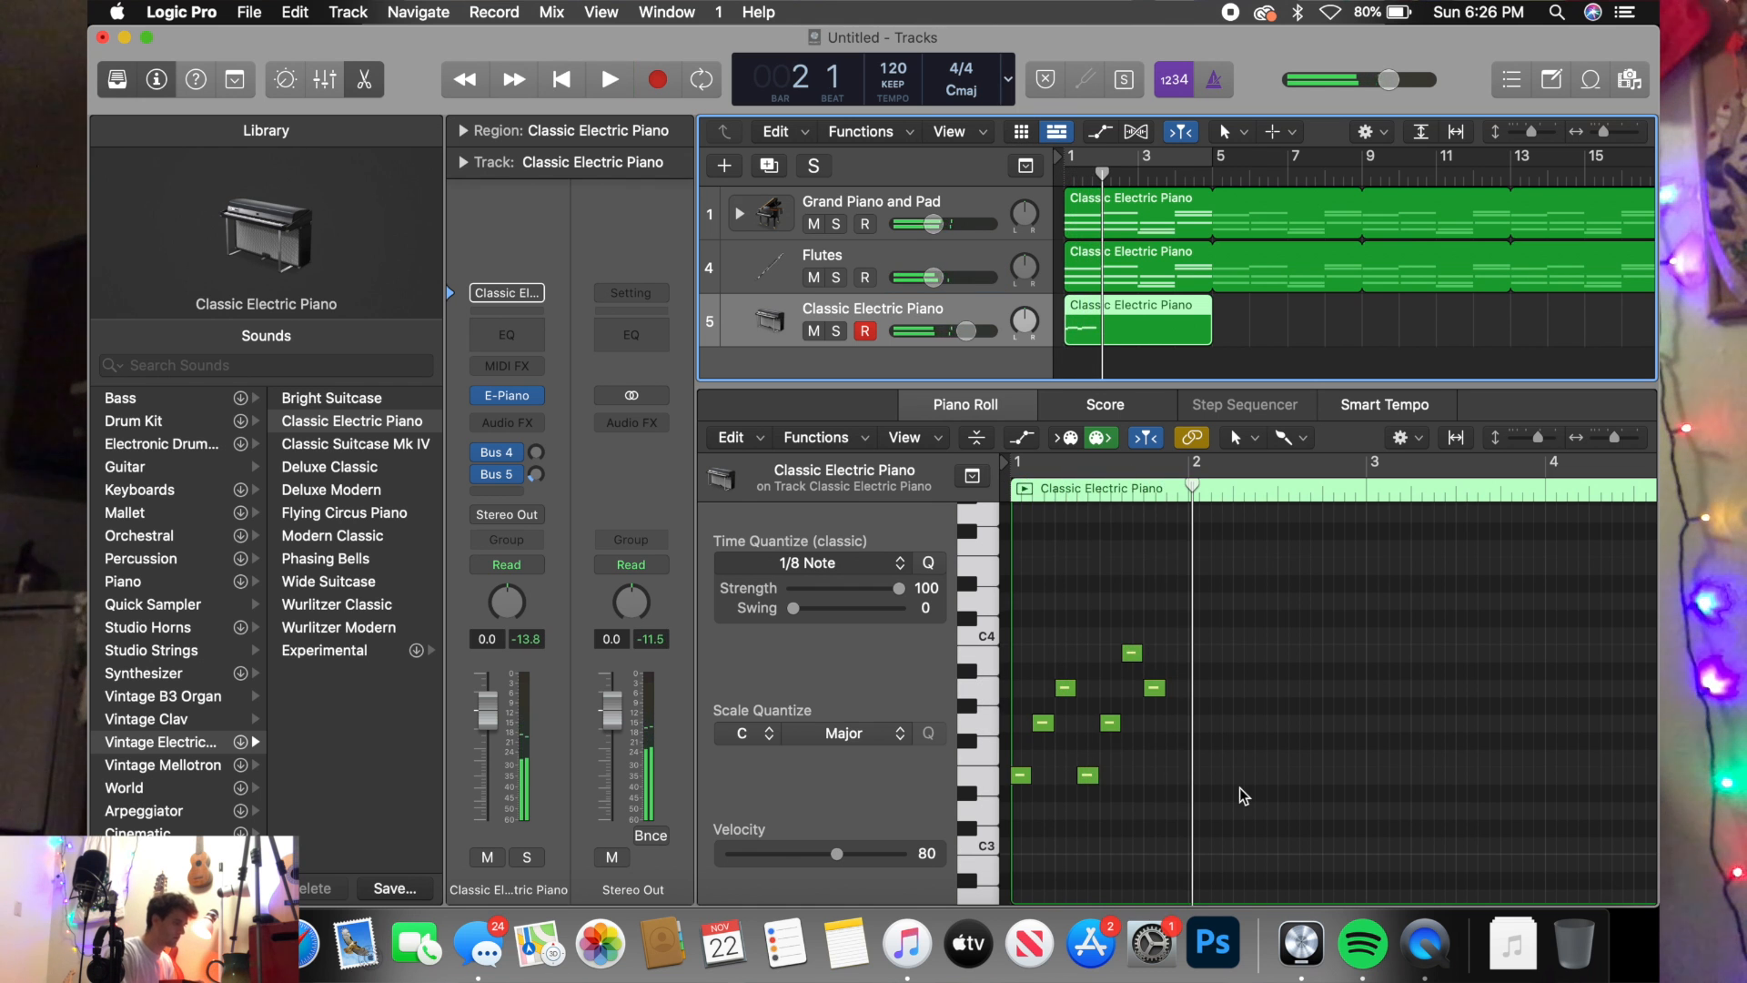
# - Spread the first three melody notes, E3, G3 and A3, to quarter-note spacing, shifting the notes that follow along with them
pyautogui.click(1224, 803)
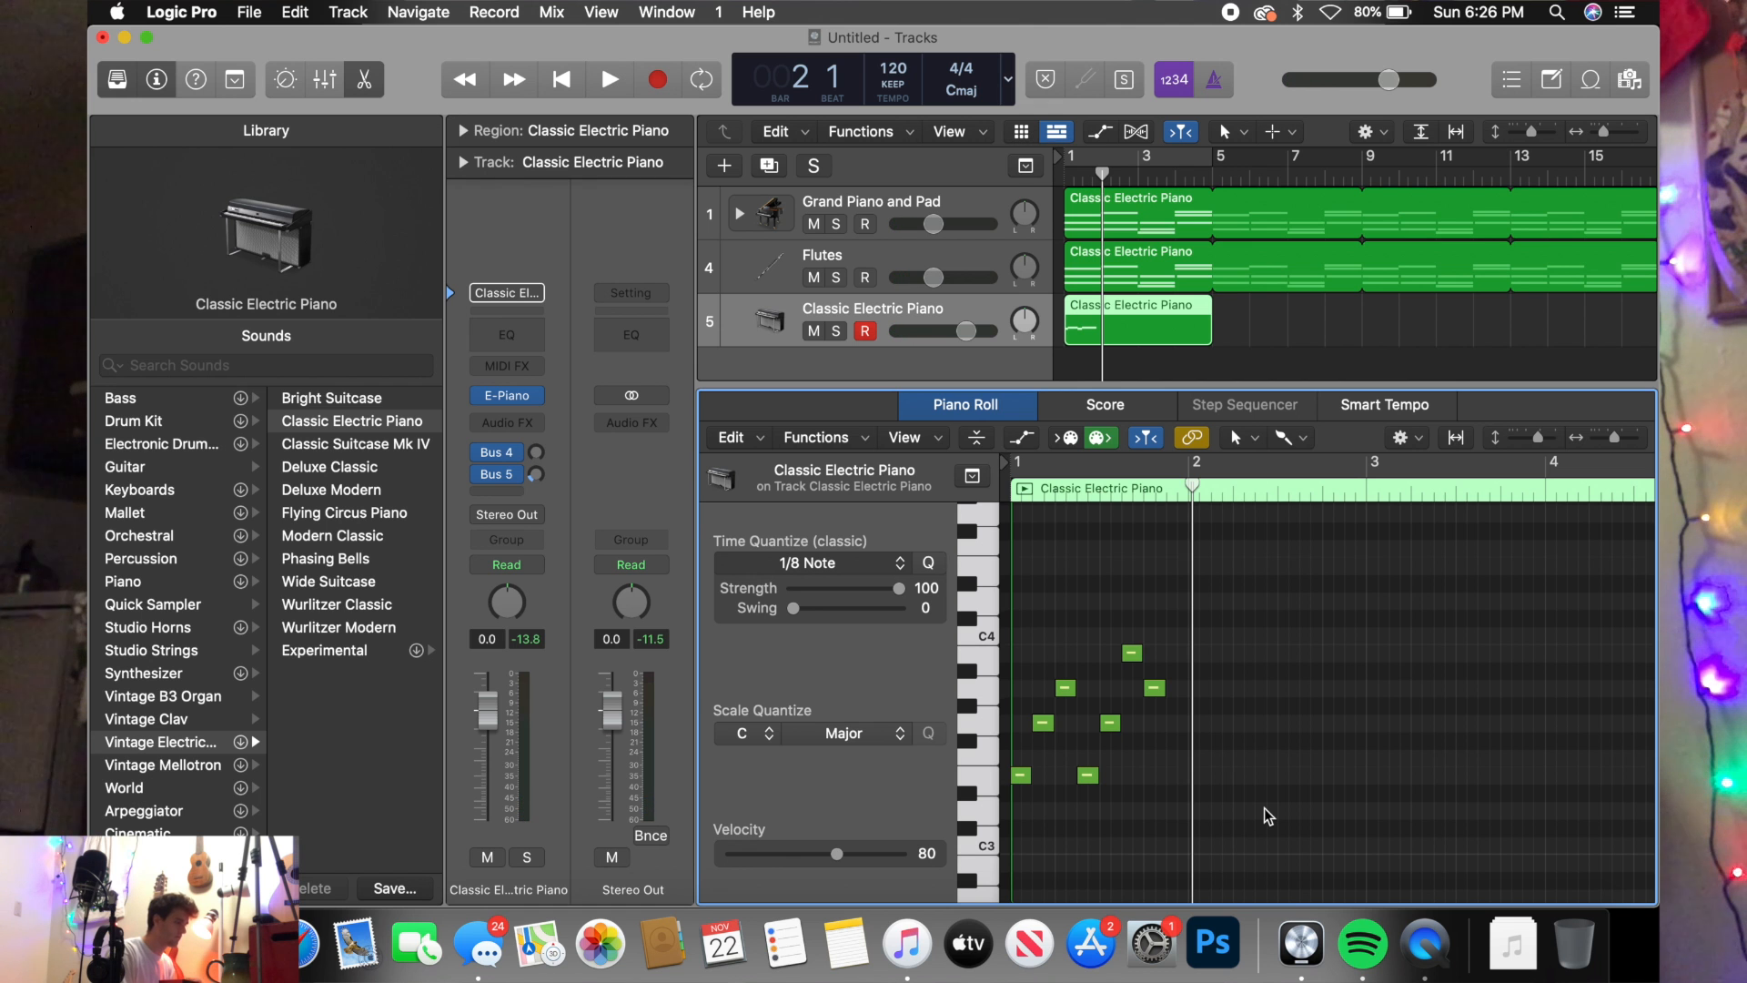
pyautogui.moveTo(1274, 832); pyautogui.dragTo(1001, 628)
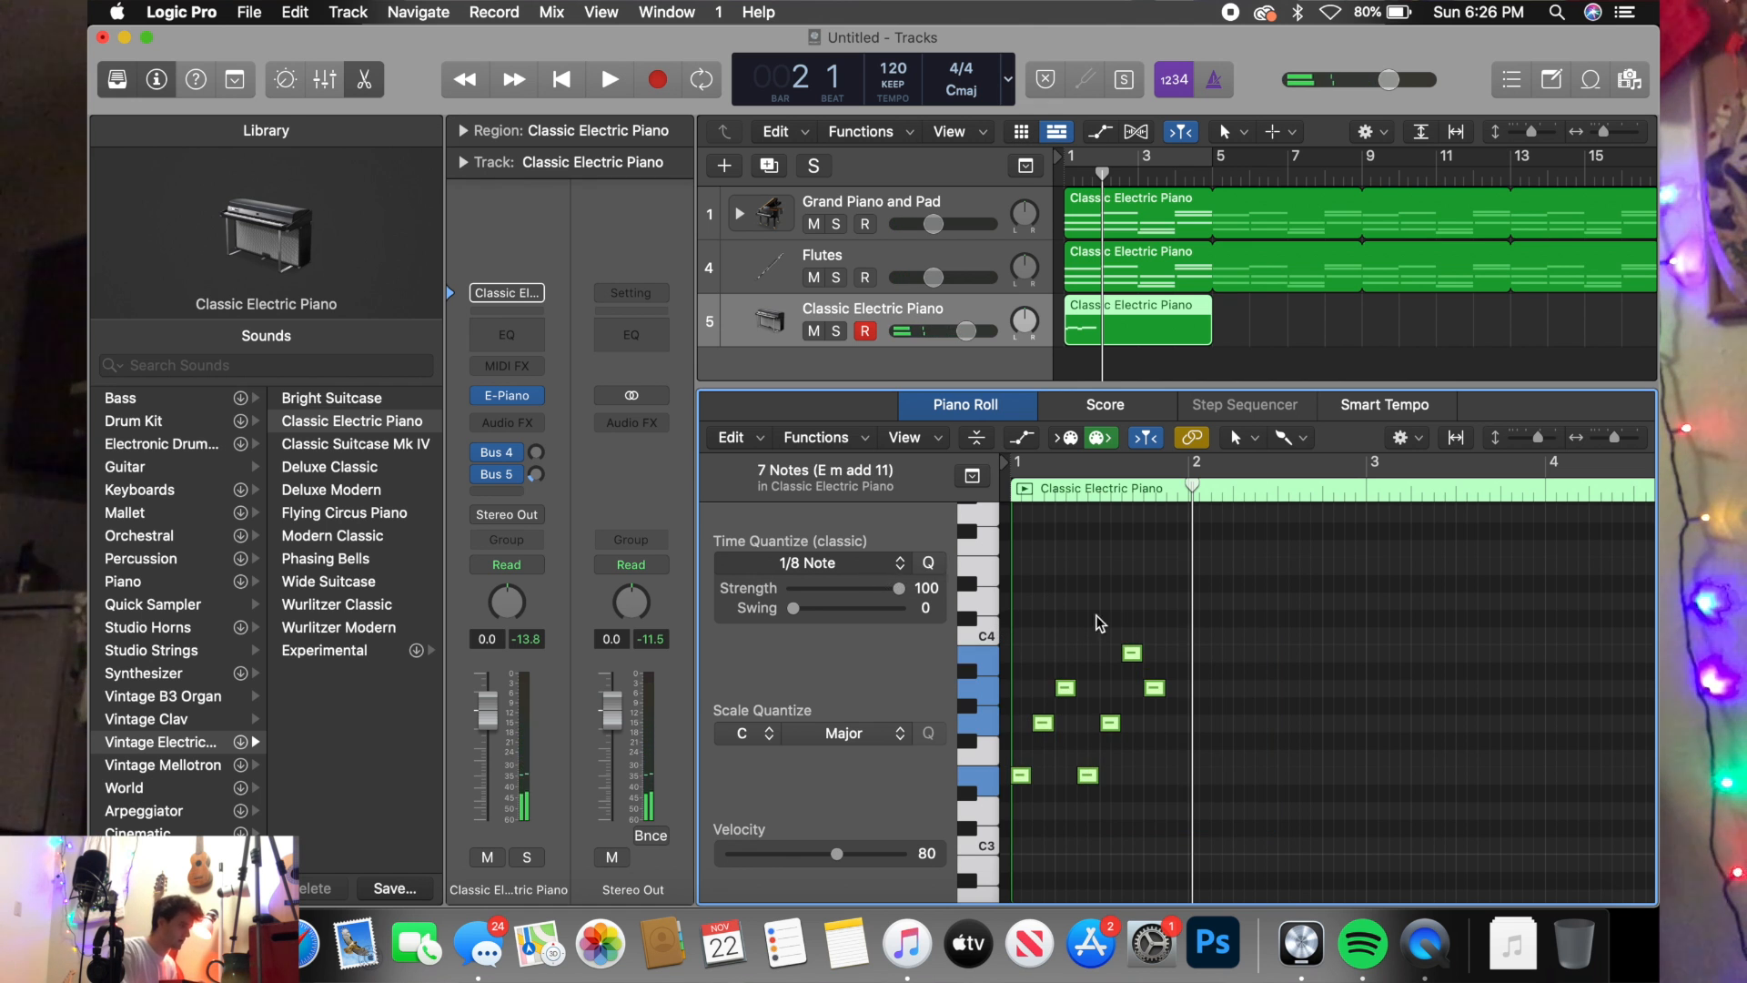
pyautogui.click(1230, 804)
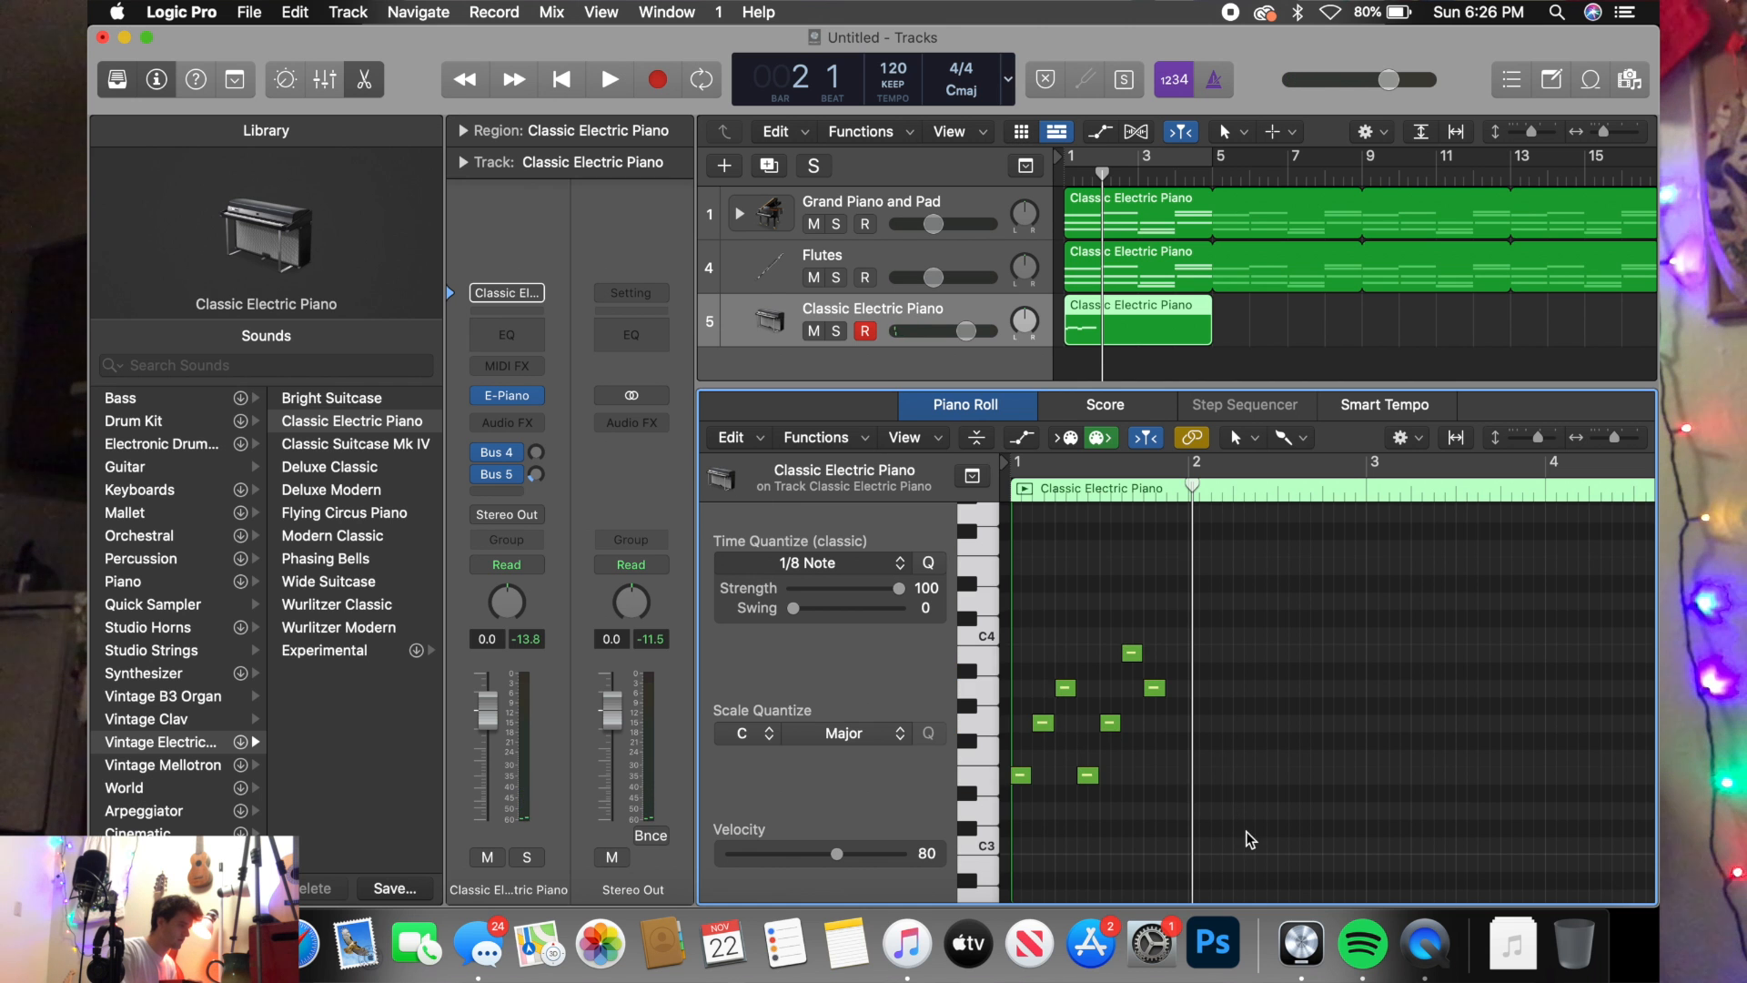
pyautogui.moveTo(1244, 831); pyautogui.dragTo(1053, 612)
pyautogui.moveTo(1043, 726); pyautogui.dragTo(1066, 723)
pyautogui.click(1224, 812)
pyautogui.moveTo(1192, 806); pyautogui.dragTo(1112, 695)
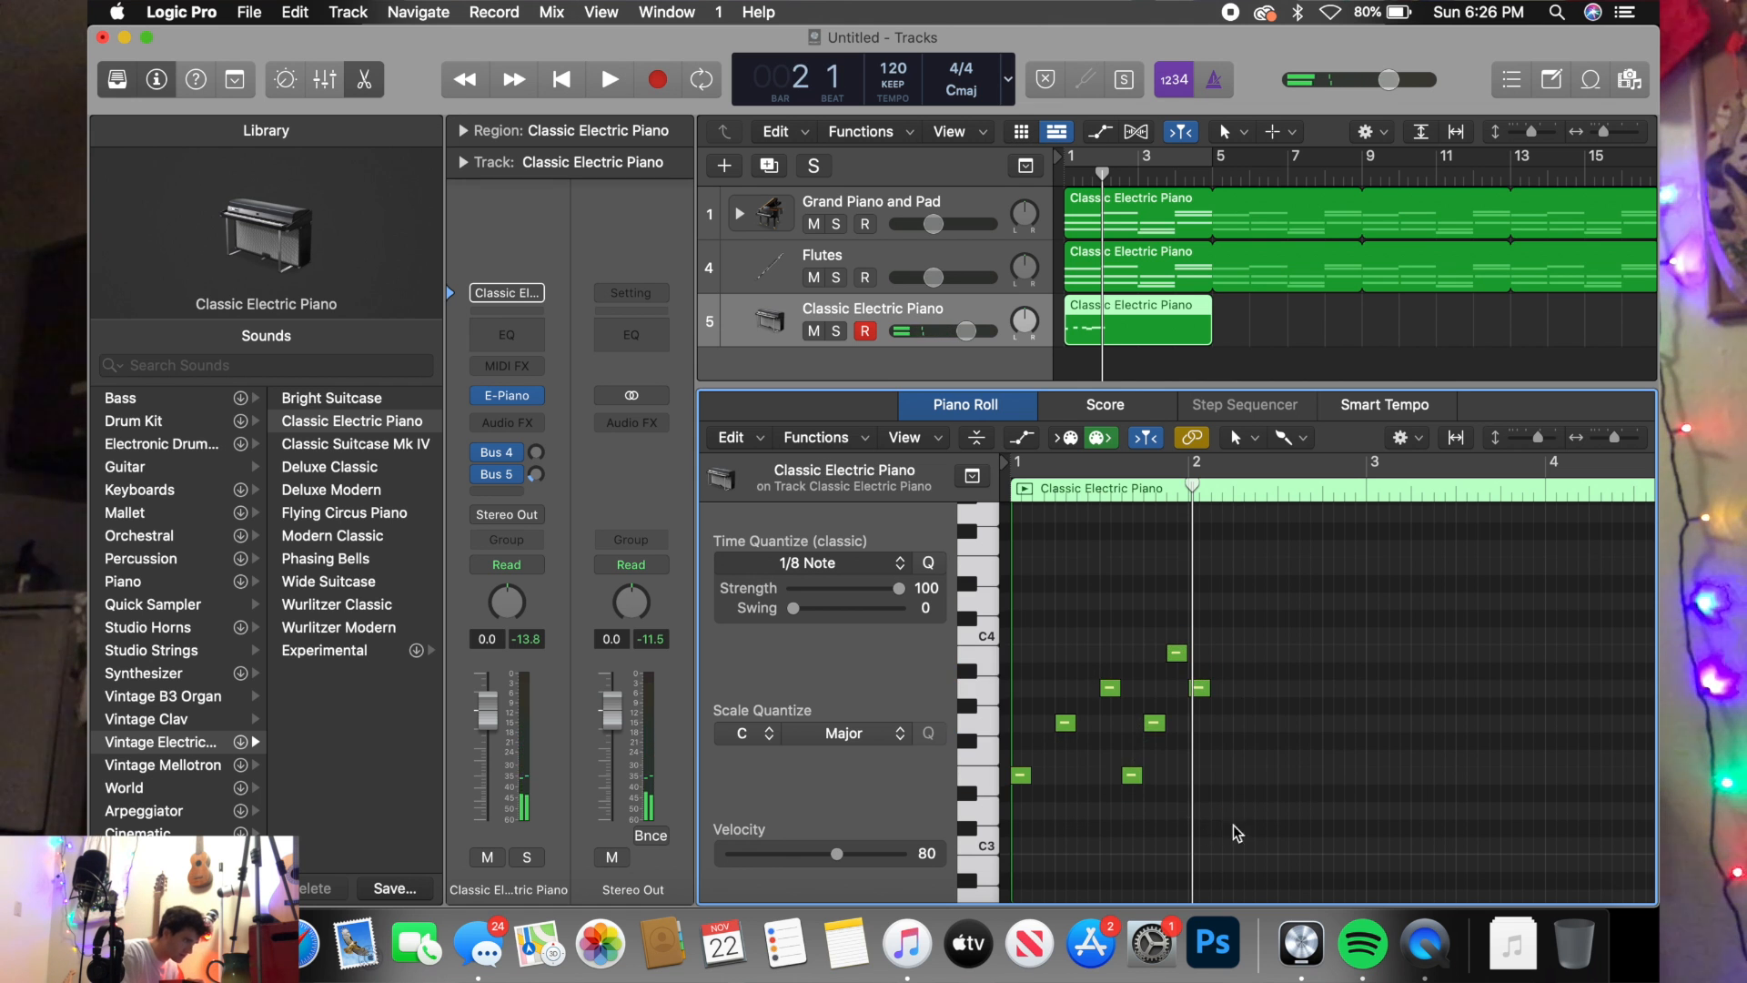
# - Space the remaining melody notes E3, G3, B3 and A3 a quarter note apart, from bar 1 beat 4 to bar 2 beat 3
pyautogui.moveTo(1237, 828); pyautogui.dragTo(1126, 618)
pyautogui.moveTo(1135, 788); pyautogui.dragTo(1157, 788)
pyautogui.click(1313, 833)
pyautogui.moveTo(1312, 831); pyautogui.dragTo(1176, 630)
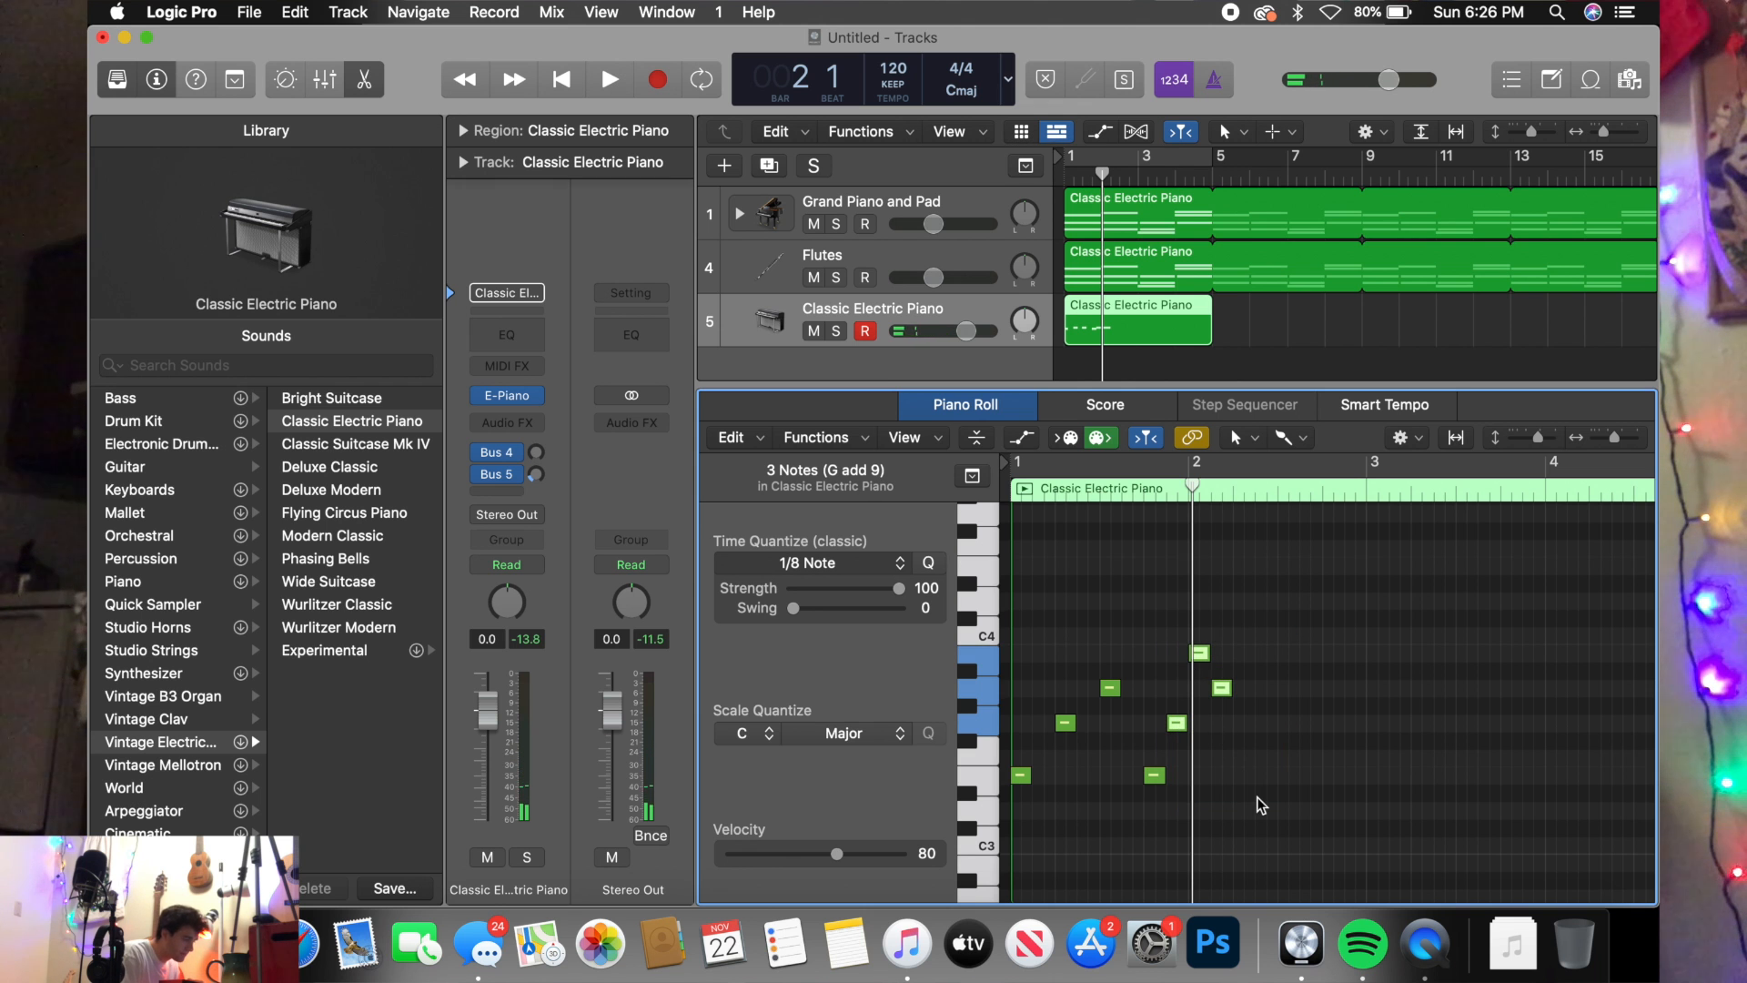
pyautogui.moveTo(1261, 801); pyautogui.dragTo(1170, 620)
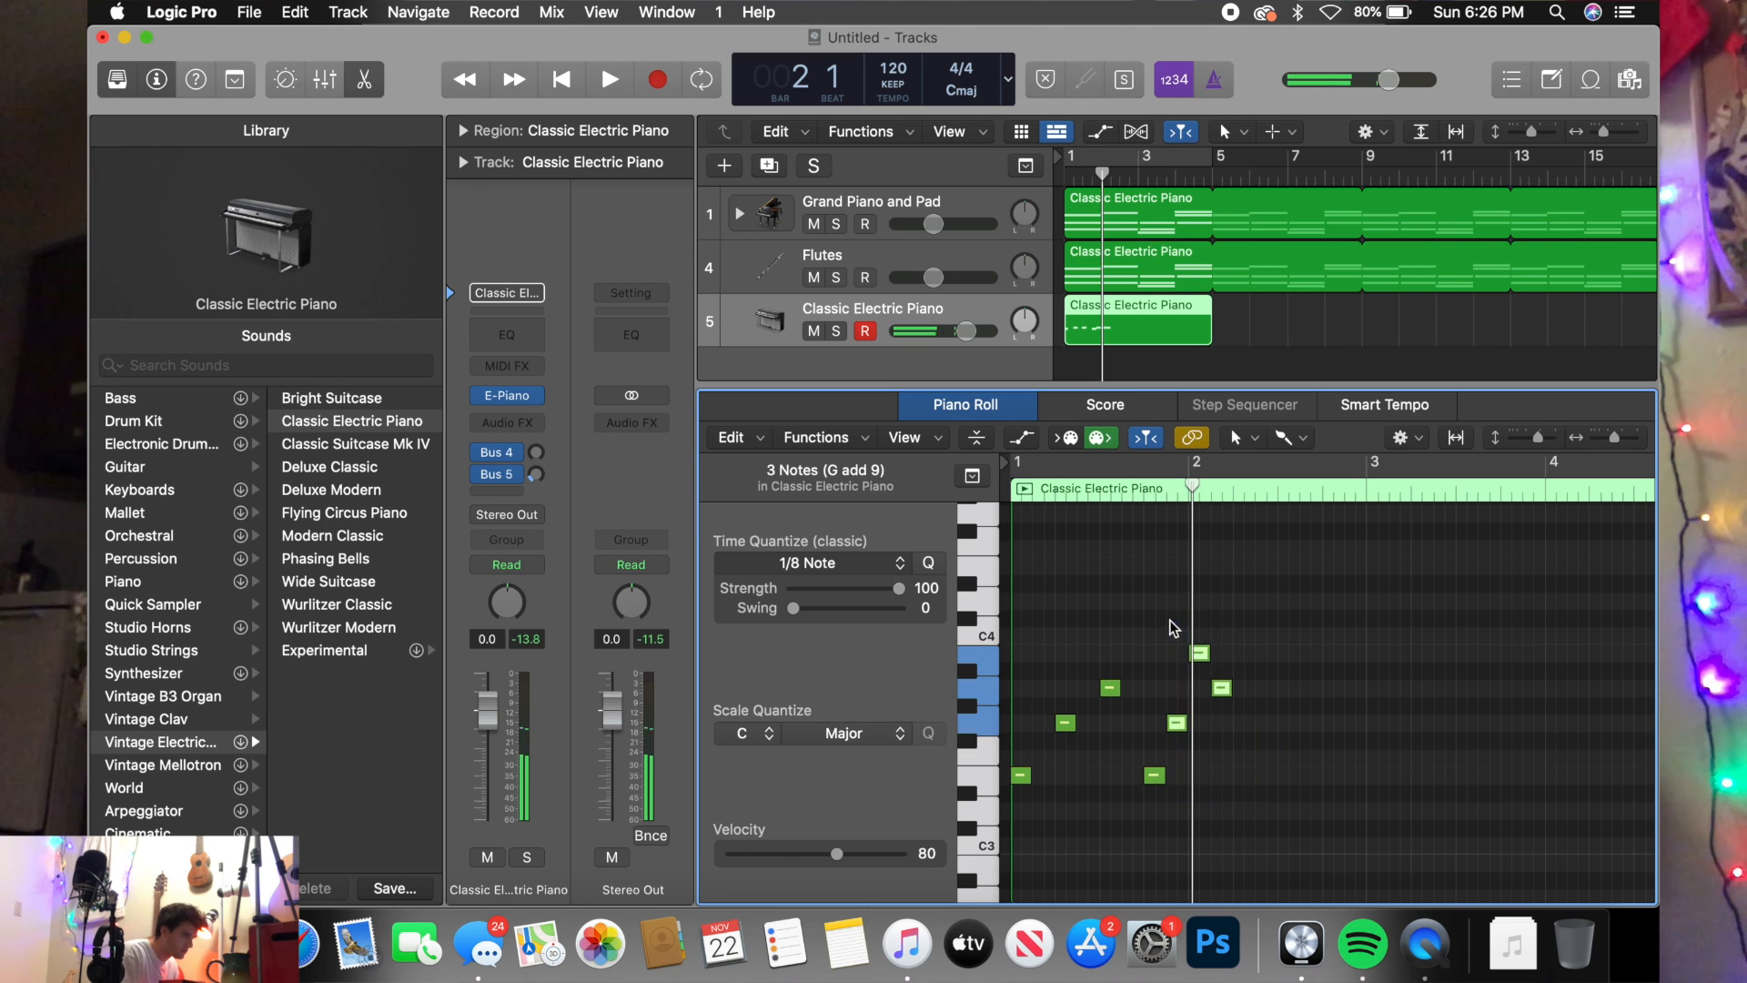
pyautogui.moveTo(1181, 726); pyautogui.dragTo(1203, 725)
pyautogui.moveTo(1297, 786); pyautogui.dragTo(1289, 689)
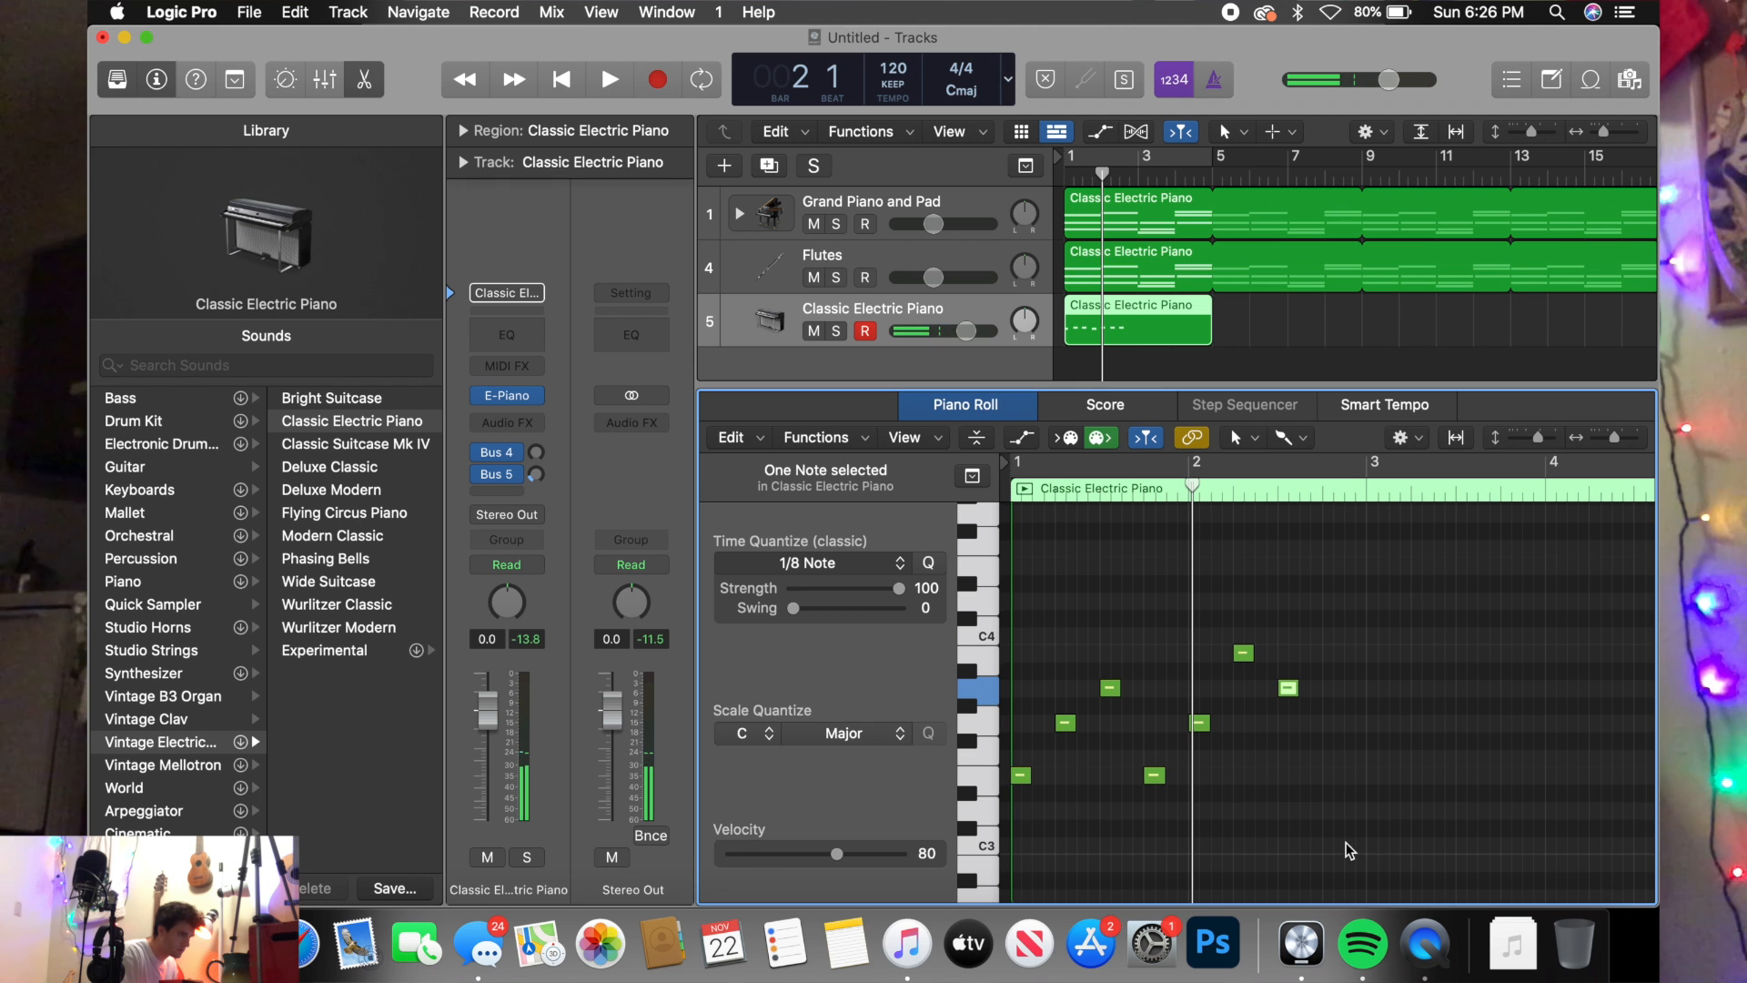
# - Lengthen all seven melody notes to quarter notes and play the melody back from the start
pyautogui.moveTo(1350, 850); pyautogui.dragTo(1003, 607)
pyautogui.moveTo(1025, 779); pyautogui.dragTo(1052, 774)
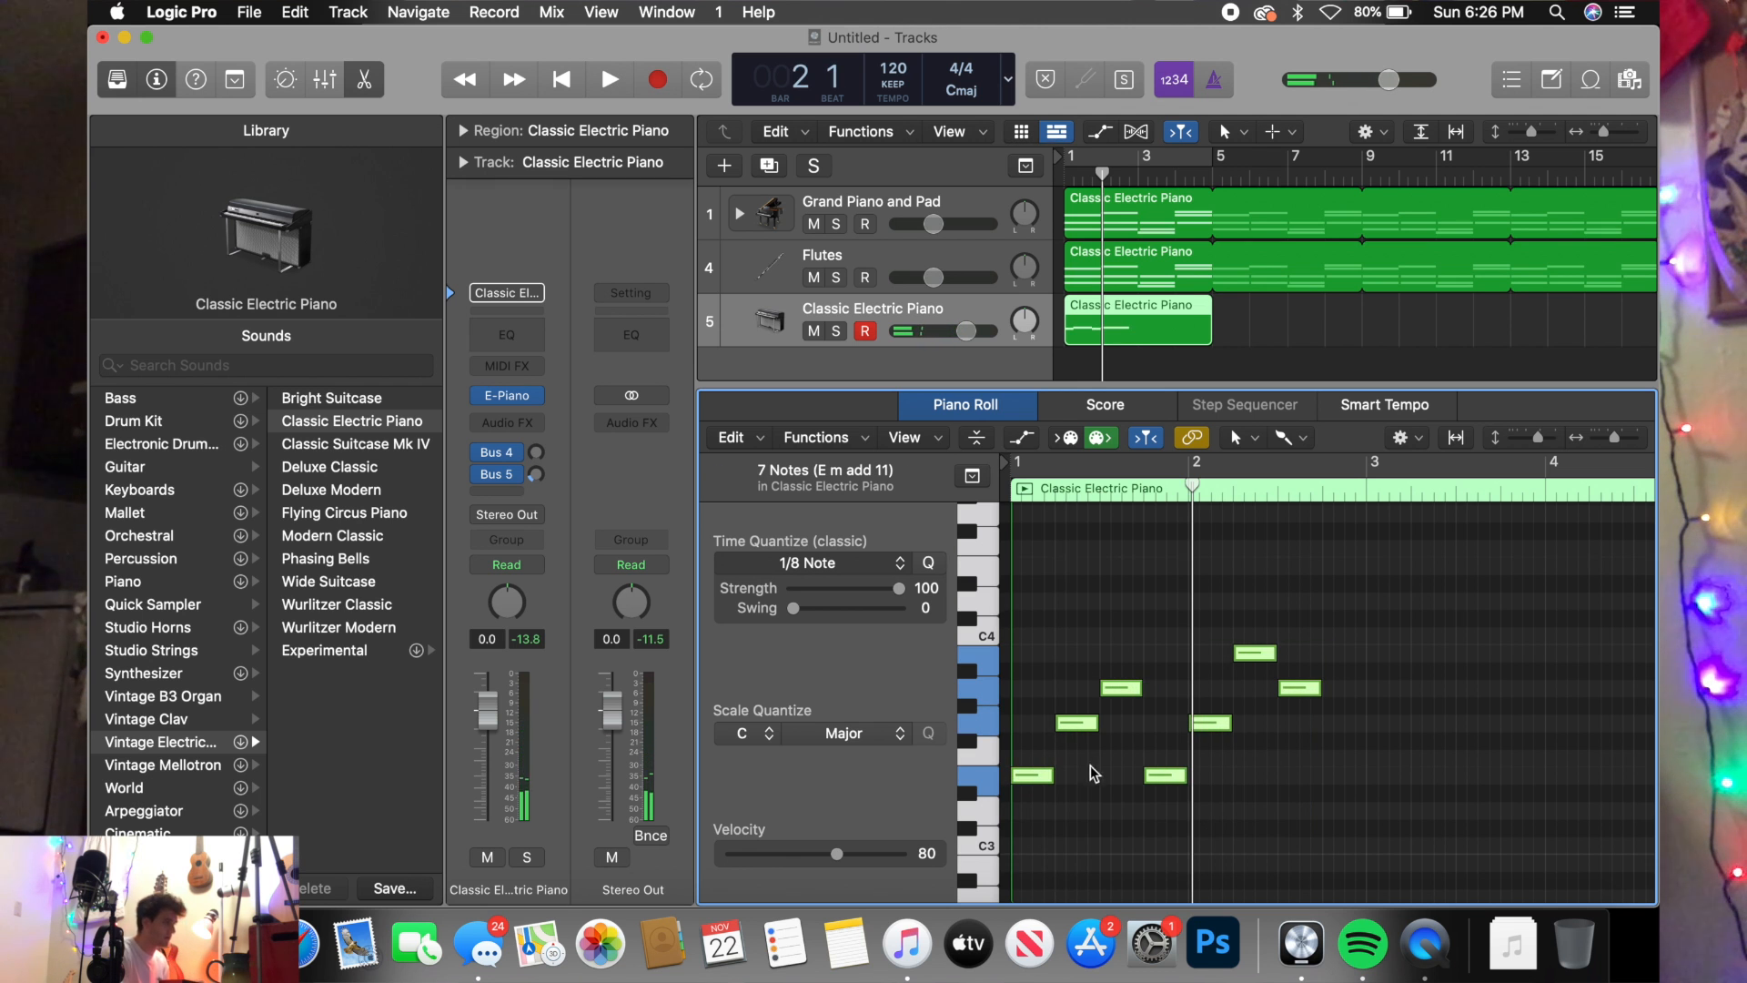
pyautogui.click(1303, 779)
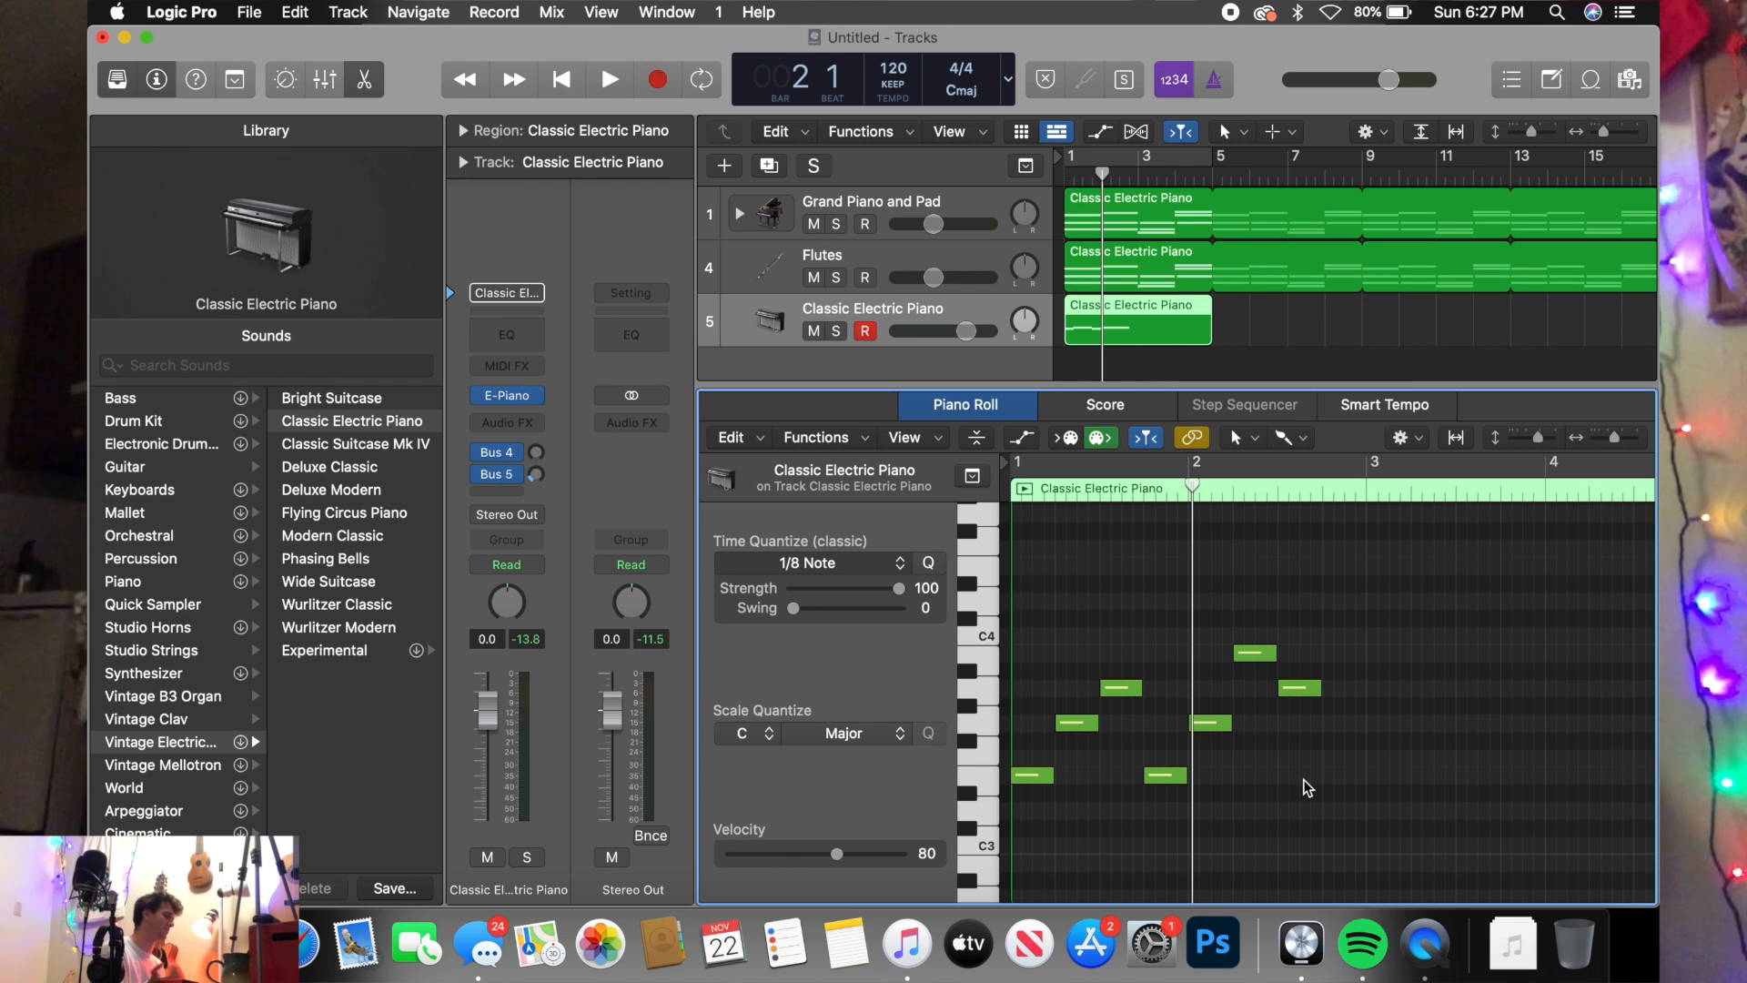
pyautogui.press('Return')
pyautogui.press('space')
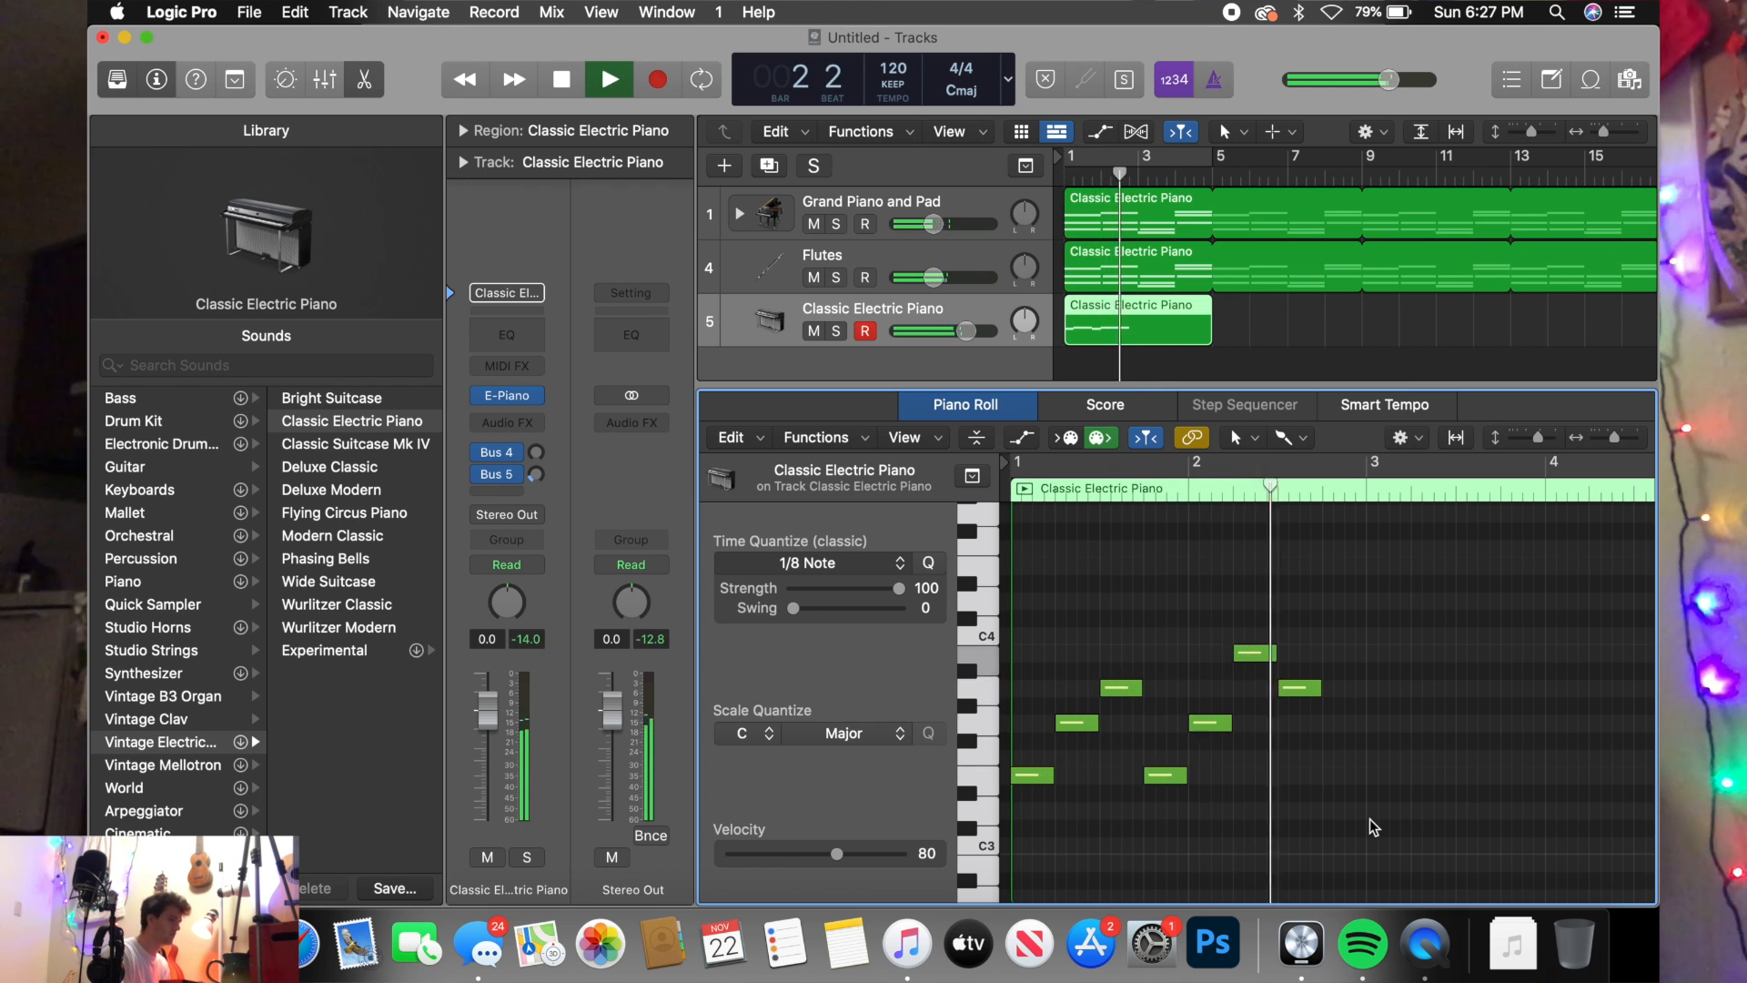
pyautogui.press('space')
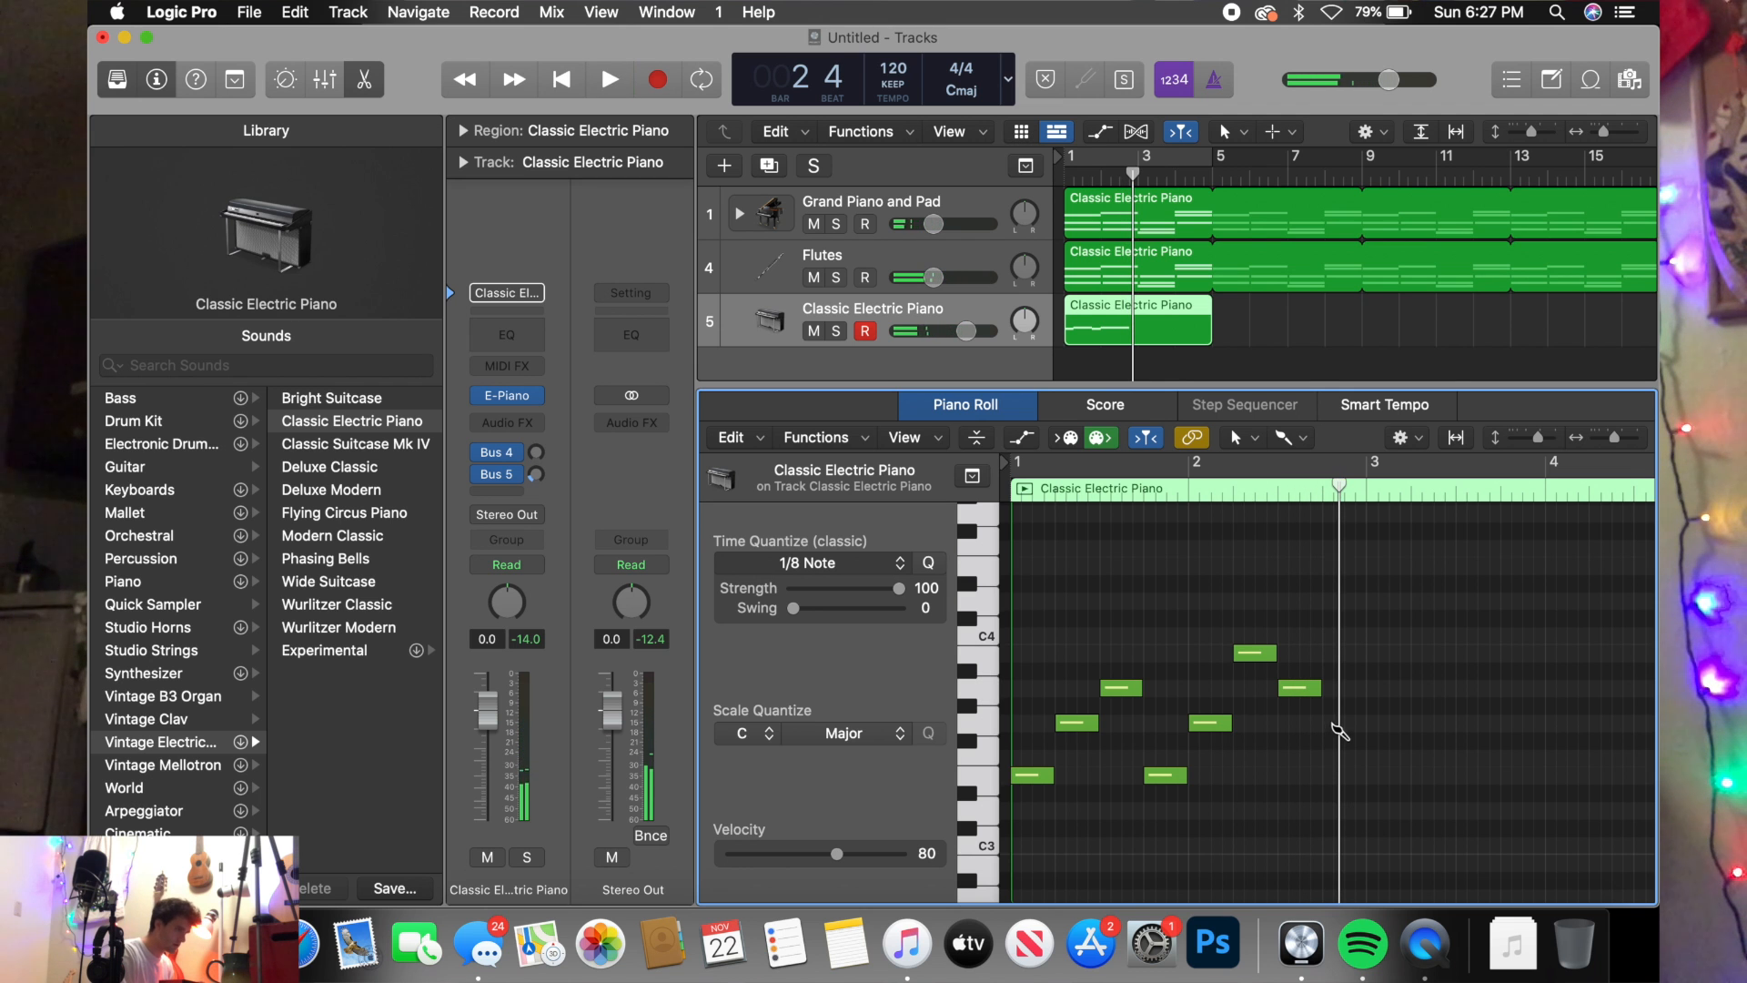
# - Add a quarter-note E3 on beat 4 of bar 2 and set its Time Quantize to 1/4 Note
pyautogui.keyDown('super'); pyautogui.click(1331, 775); pyautogui.keyUp('super')
pyautogui.moveTo(1337, 776); pyautogui.dragTo(1362, 776)
pyautogui.click(816, 565)
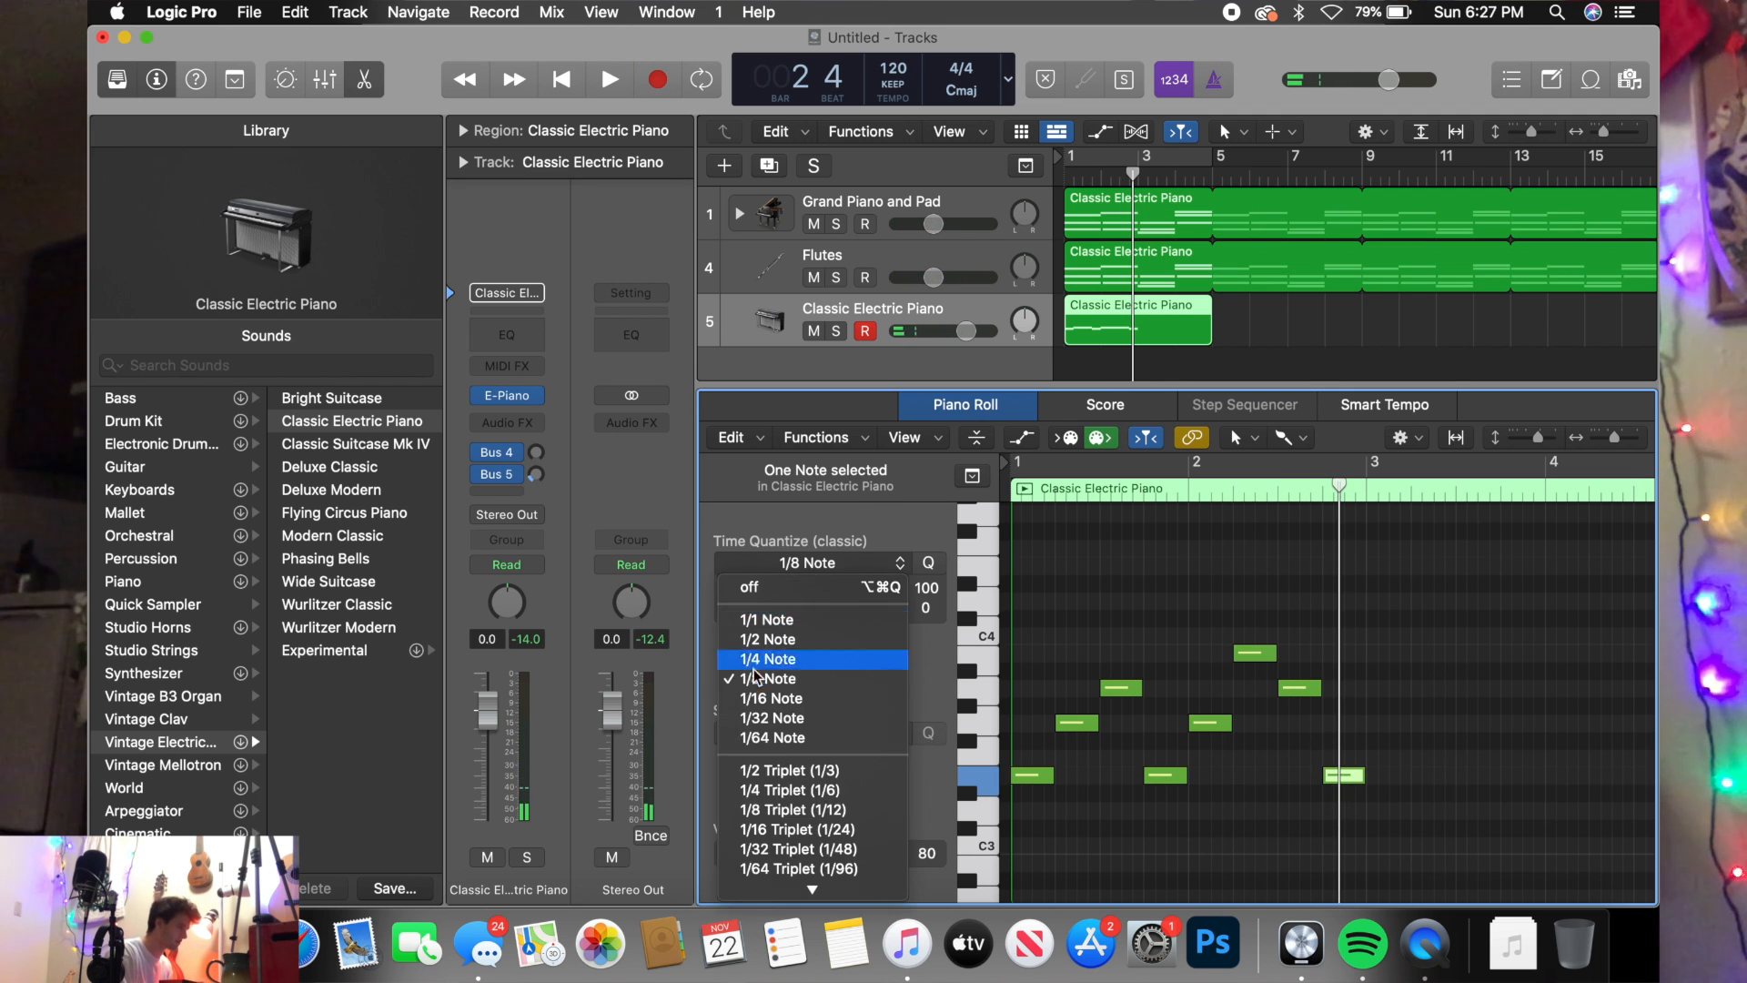
pyautogui.click(761, 659)
# - Play the first two bars of the melody back with the chords
pyautogui.press('Return')
pyautogui.press('space')
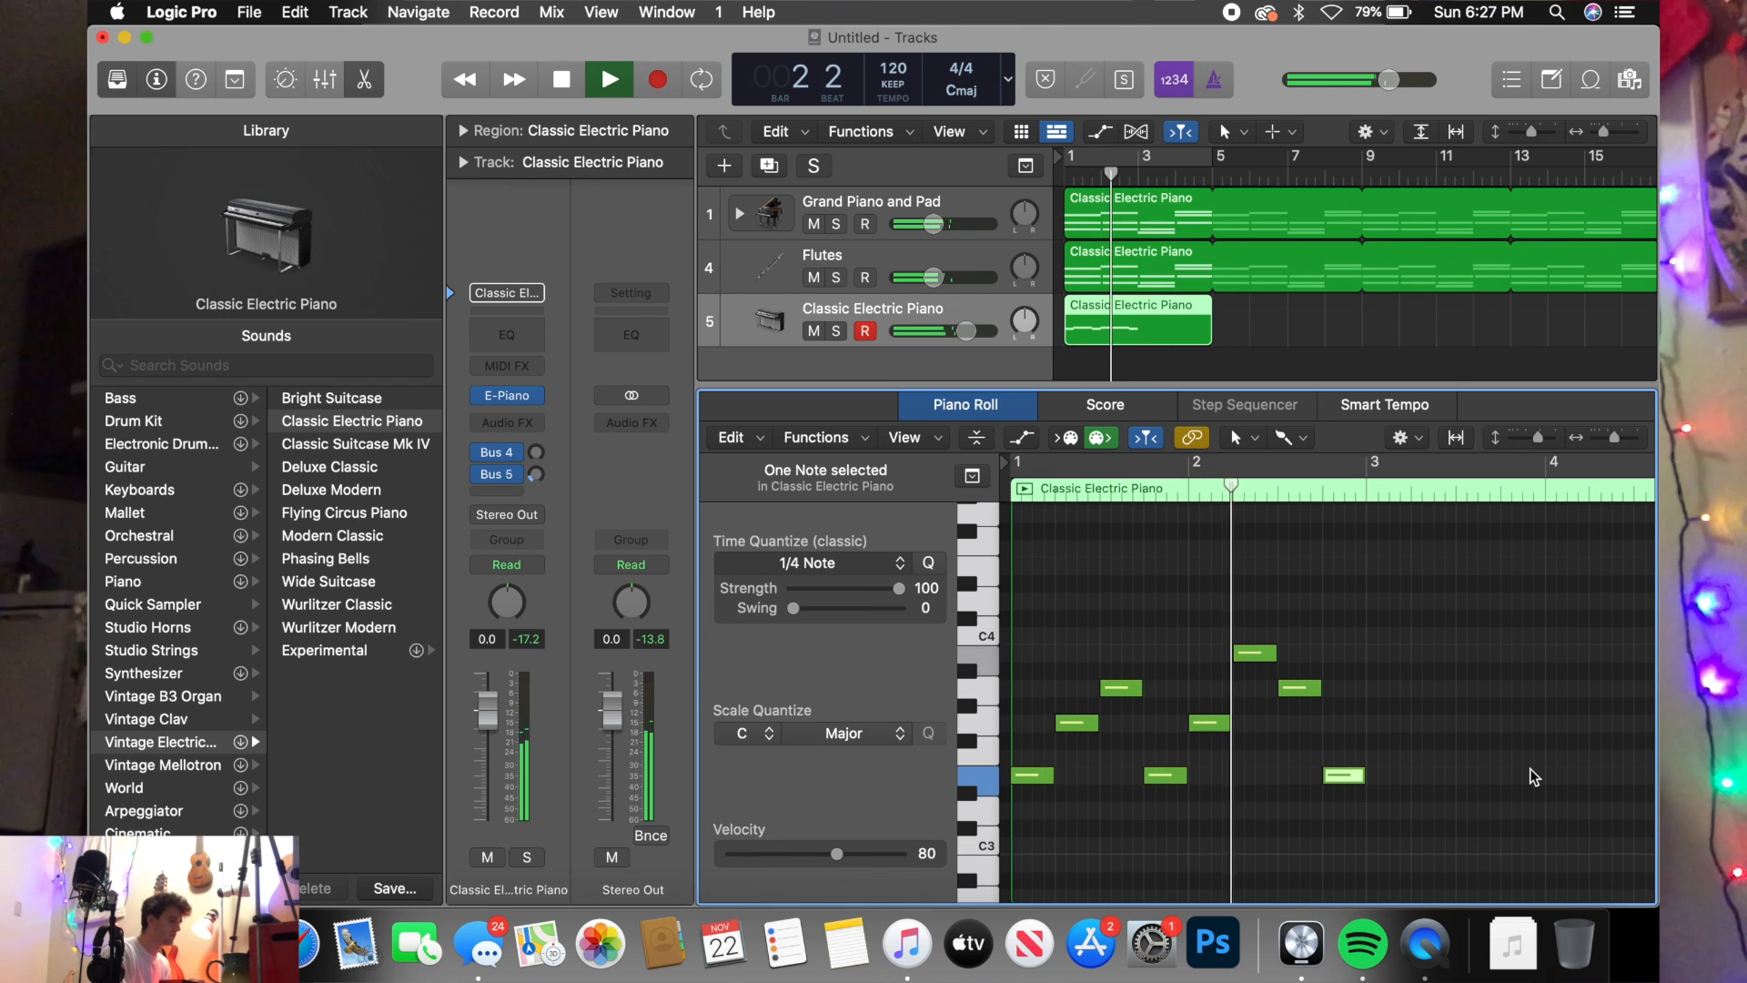
pyautogui.press('space')
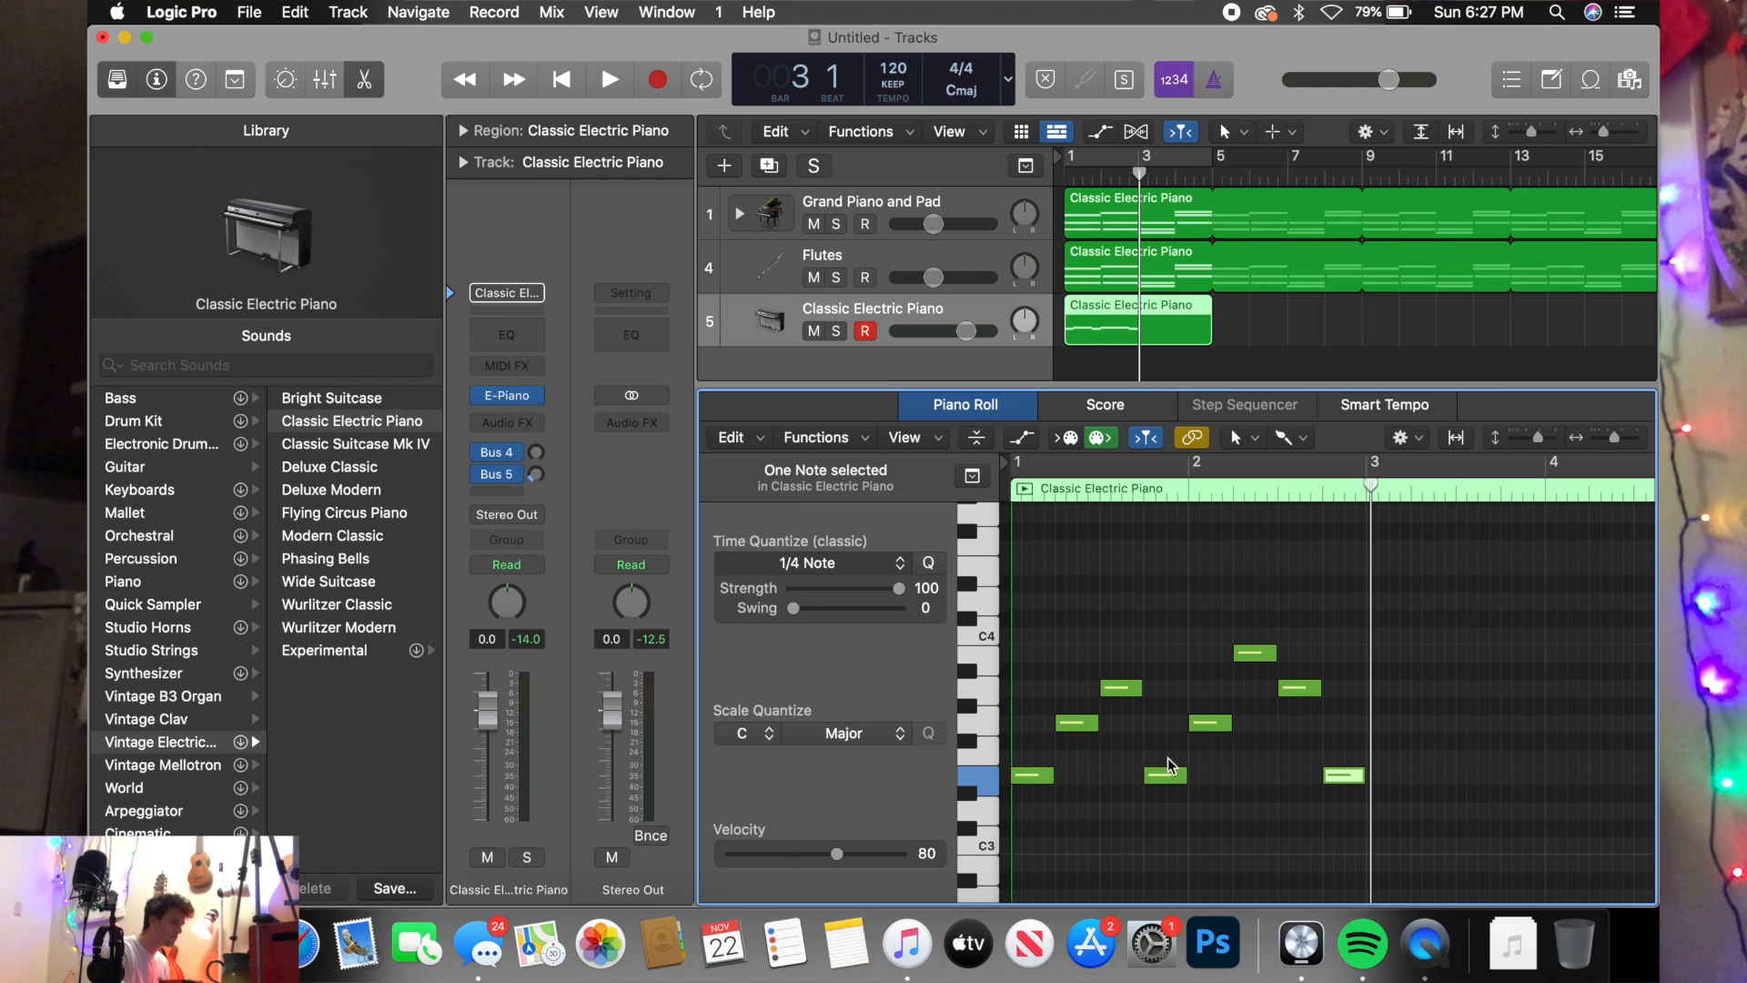
# - Copy the four bar 1 melody notes, E3, G3, A3 and E3, to the start of bar 3 and play the result
pyautogui.moveTo(1171, 819); pyautogui.dragTo(1017, 681)
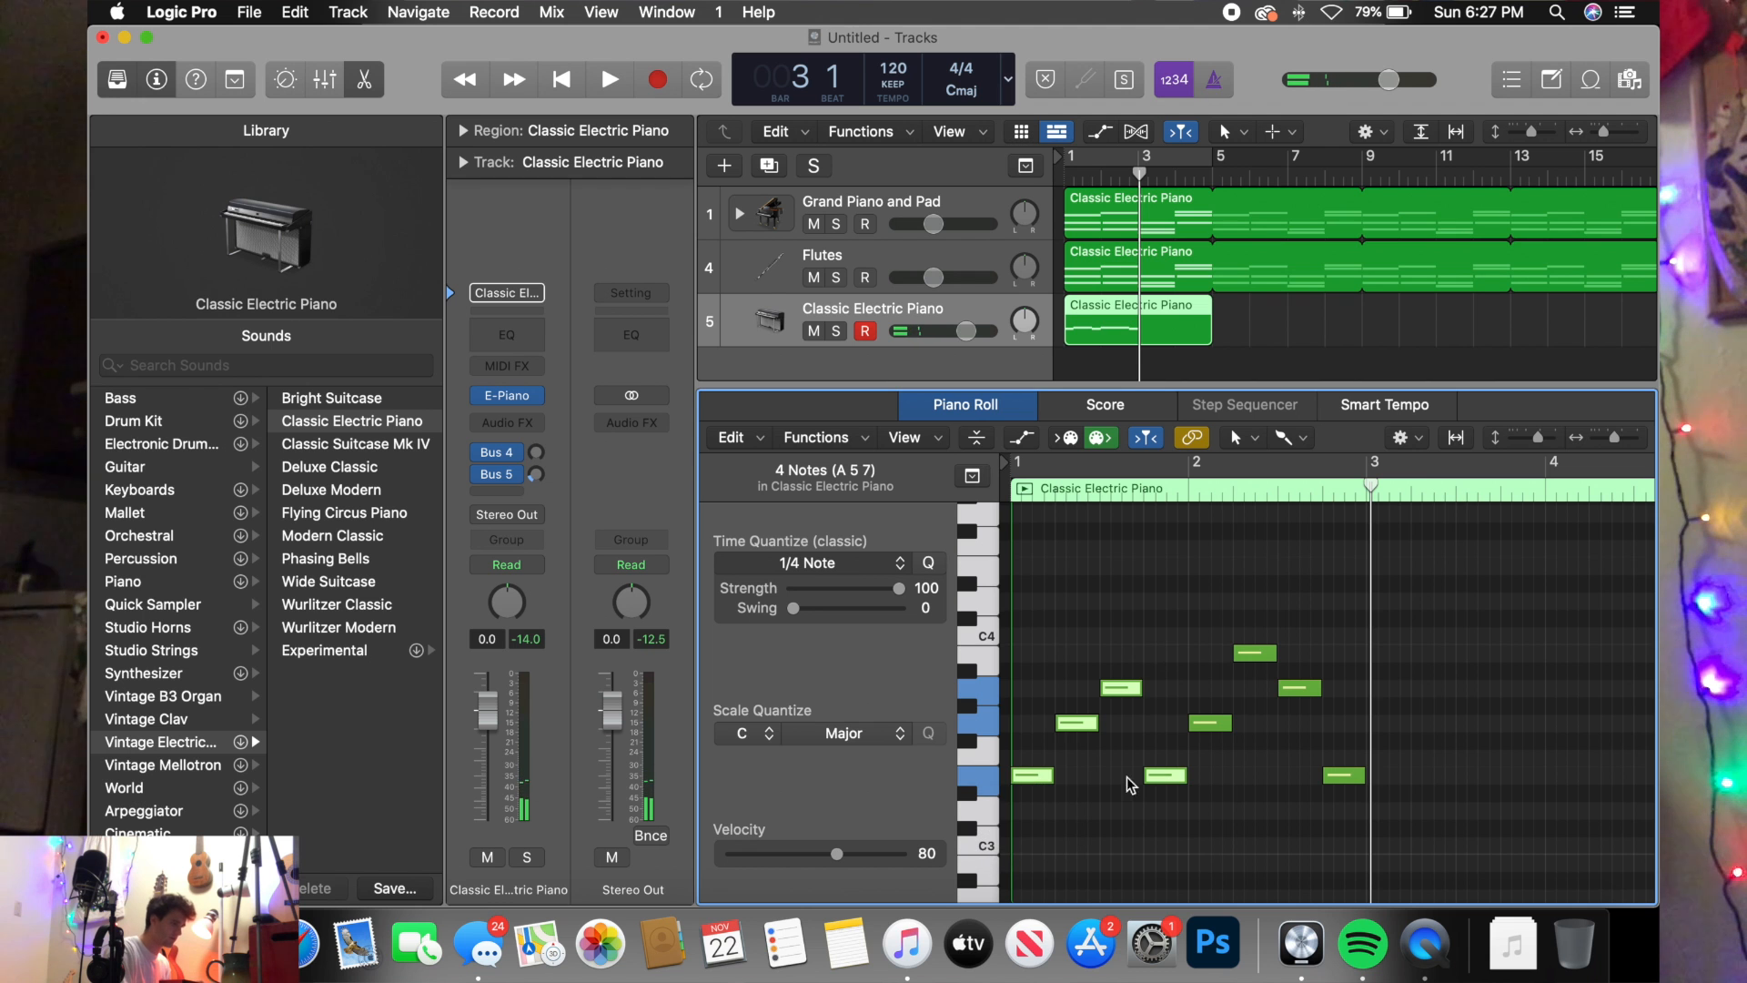
pyautogui.moveTo(1370, 488); pyautogui.dragTo(1364, 488)
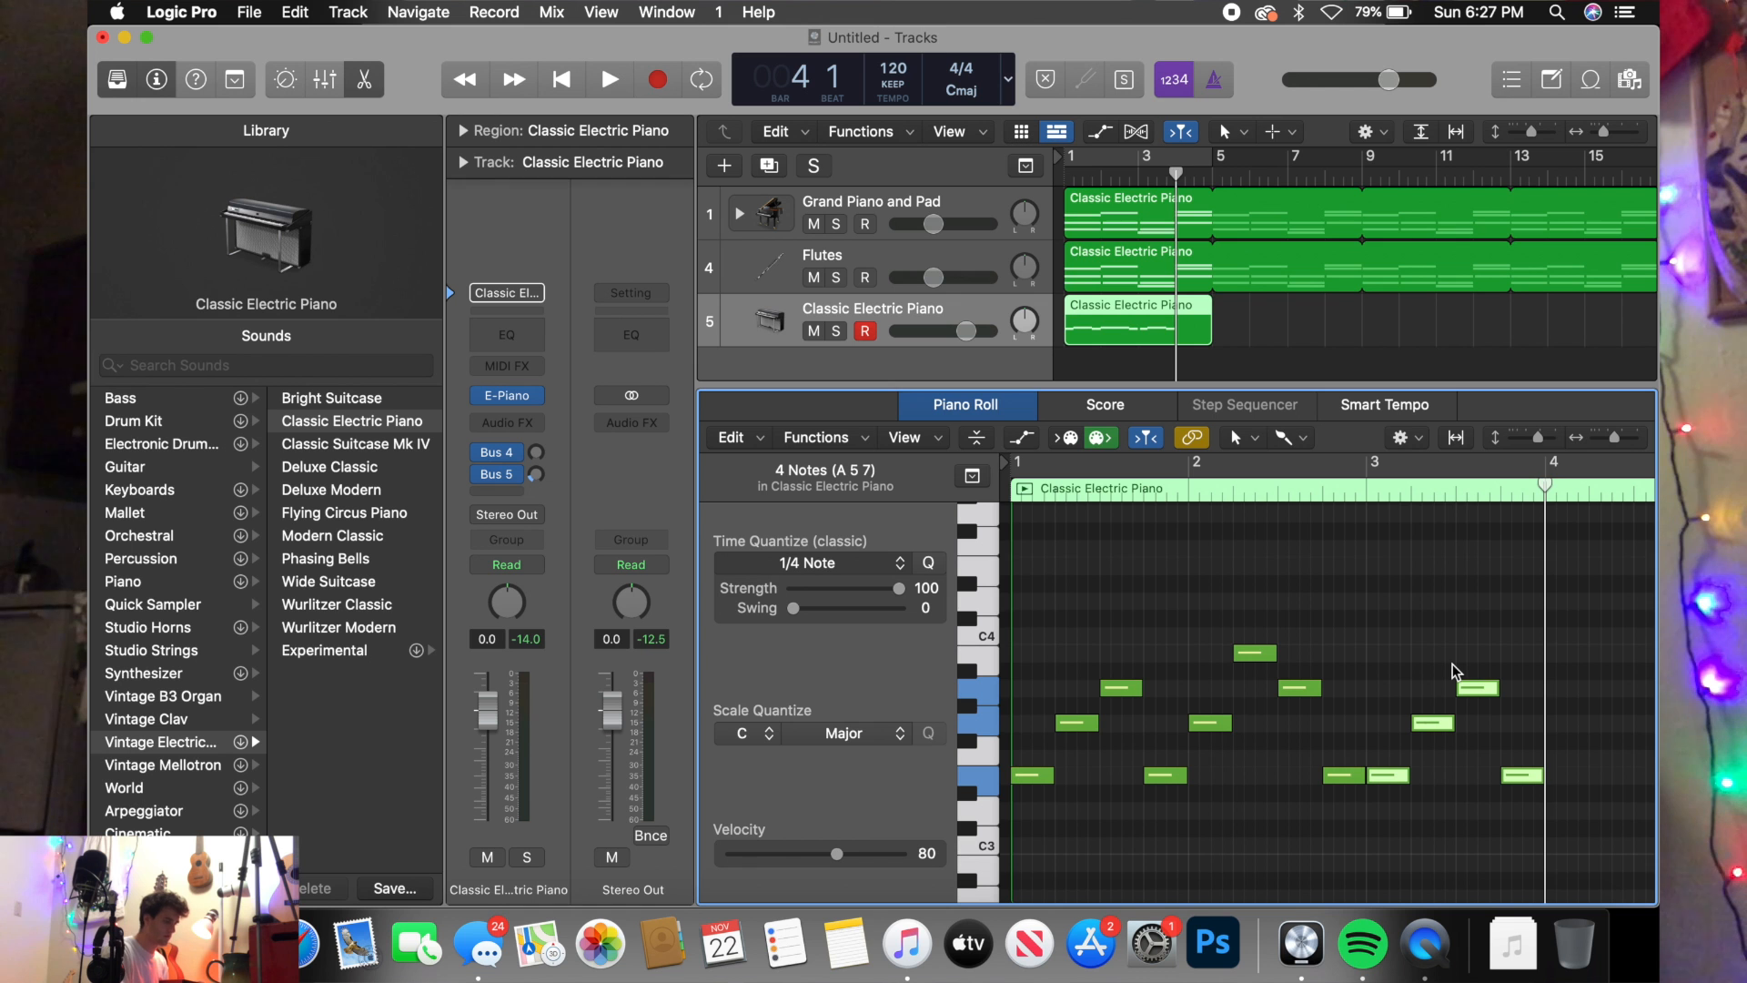
pyautogui.press('Return')
pyautogui.press('space')
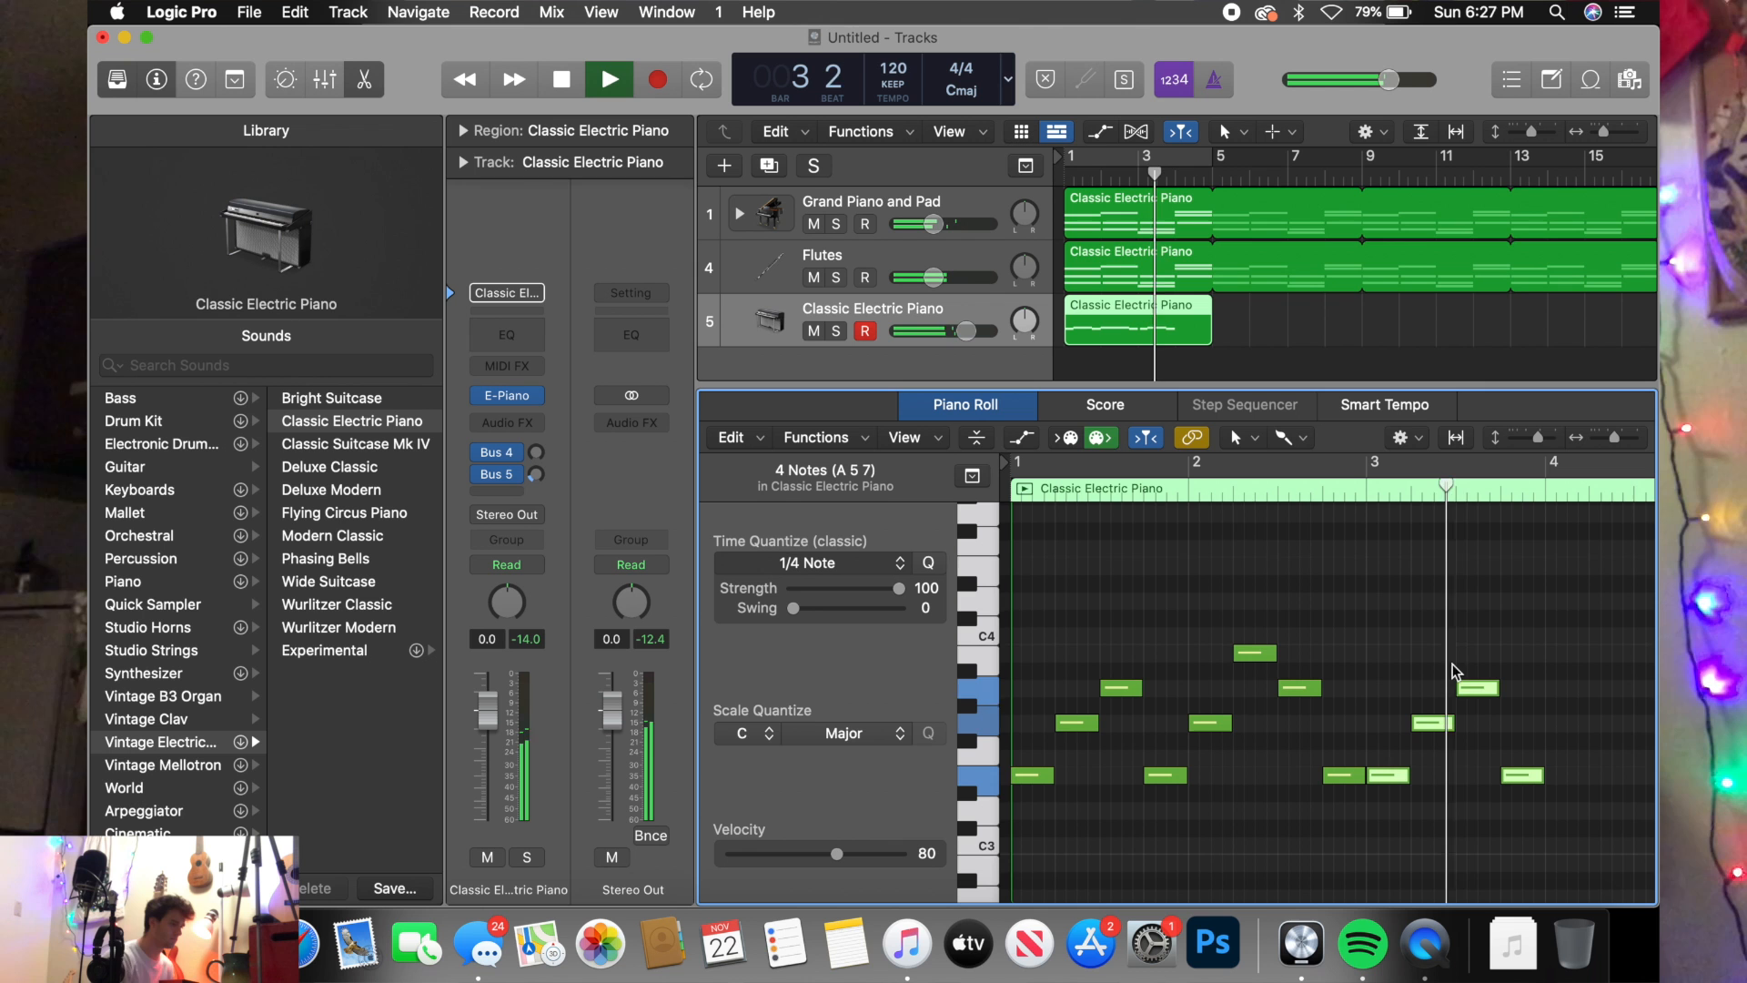
pyautogui.press('space')
# - Replay the three-bar melody from the beginning to check how it fits over the chords up to bar 4
pyautogui.hscroll(2, 1505, 689)
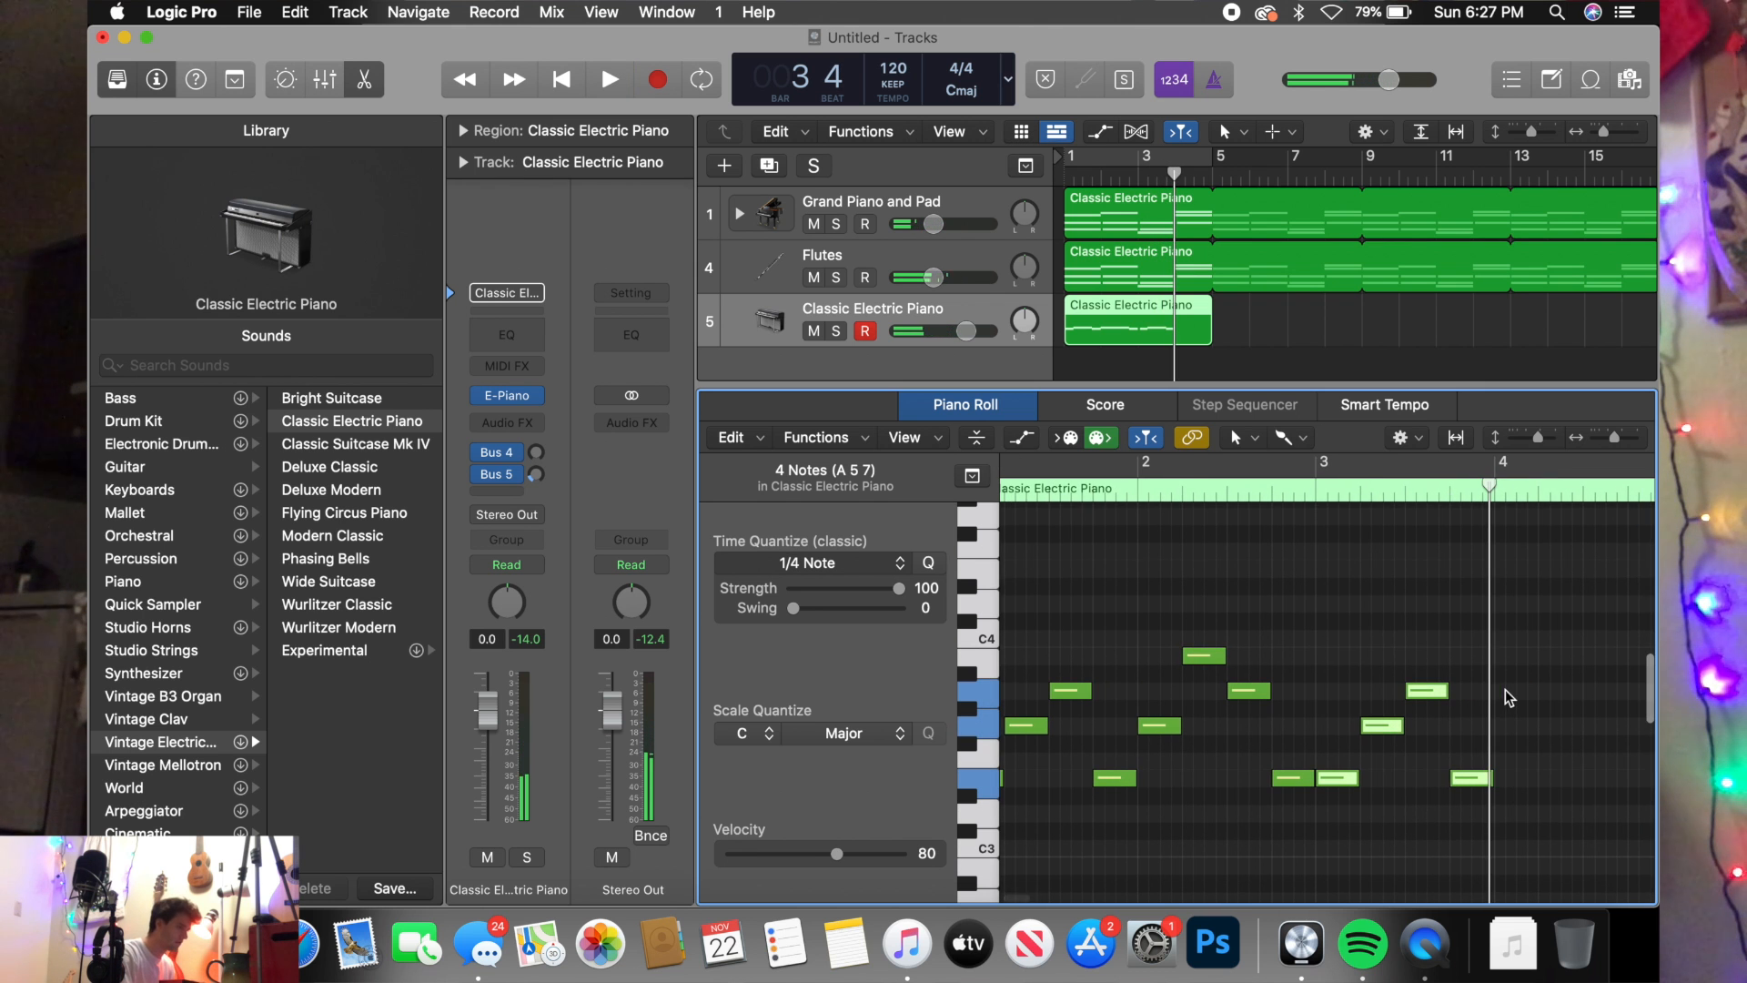
pyautogui.moveTo(1441, 490); pyautogui.dragTo(1304, 495)
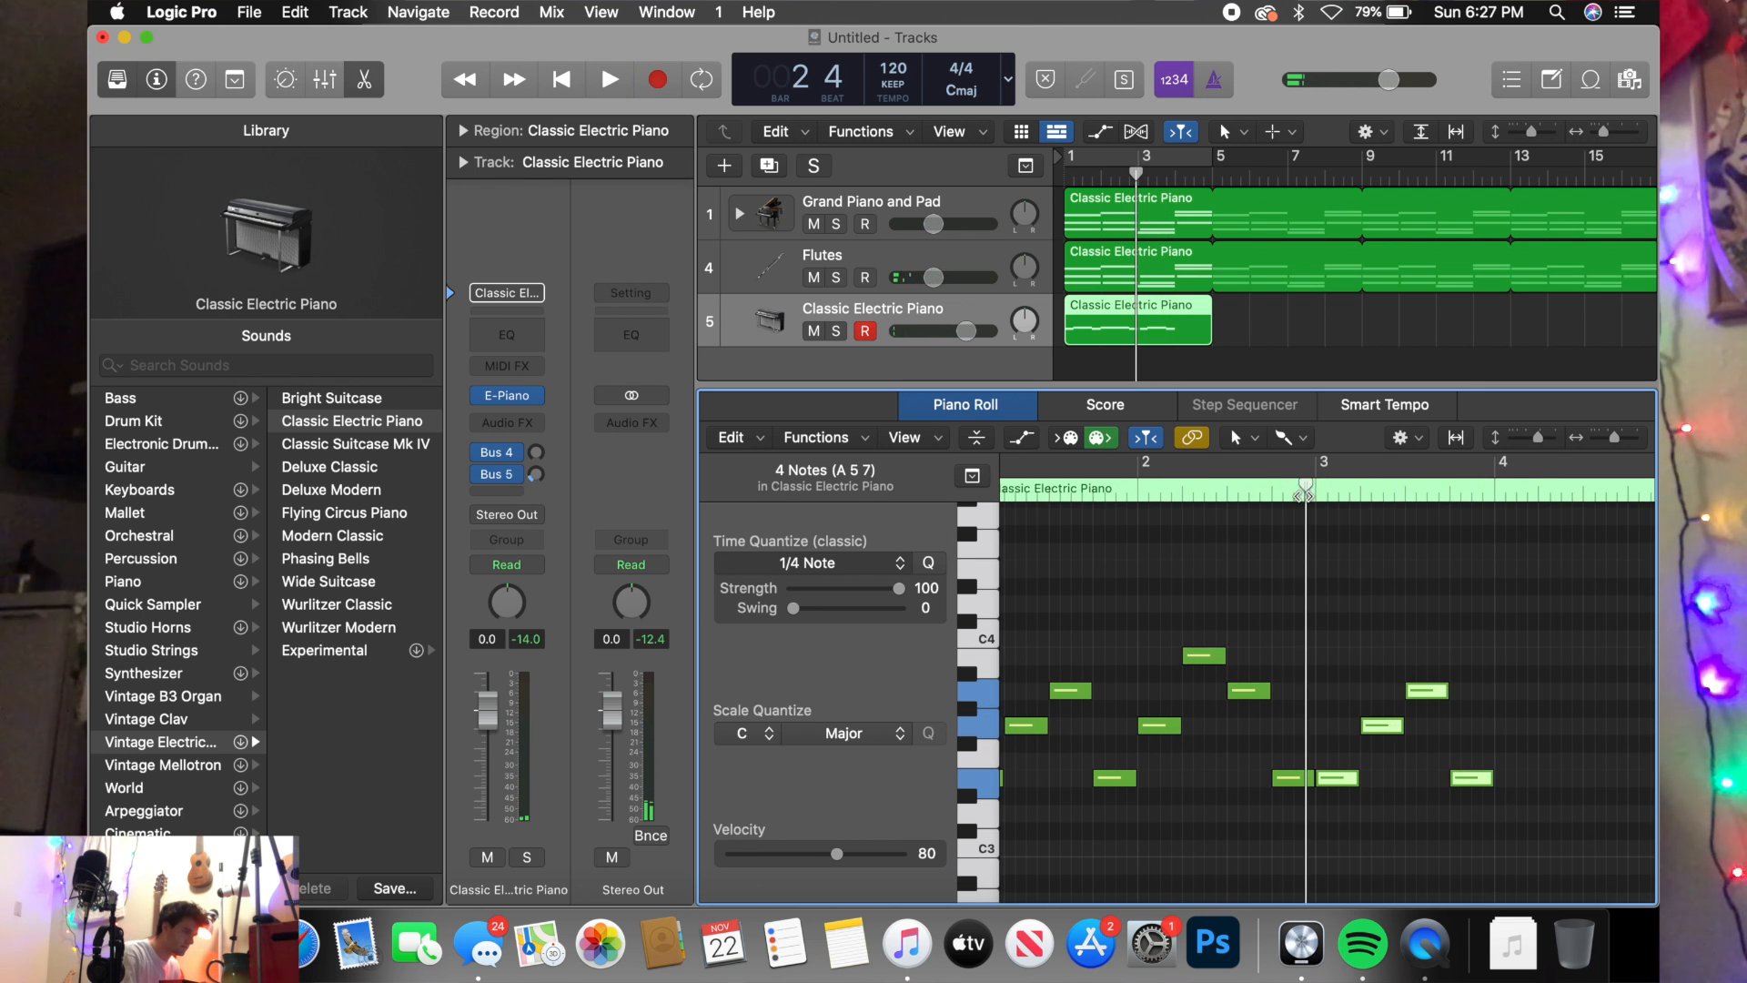
pyautogui.press('Return')
pyautogui.press('space')
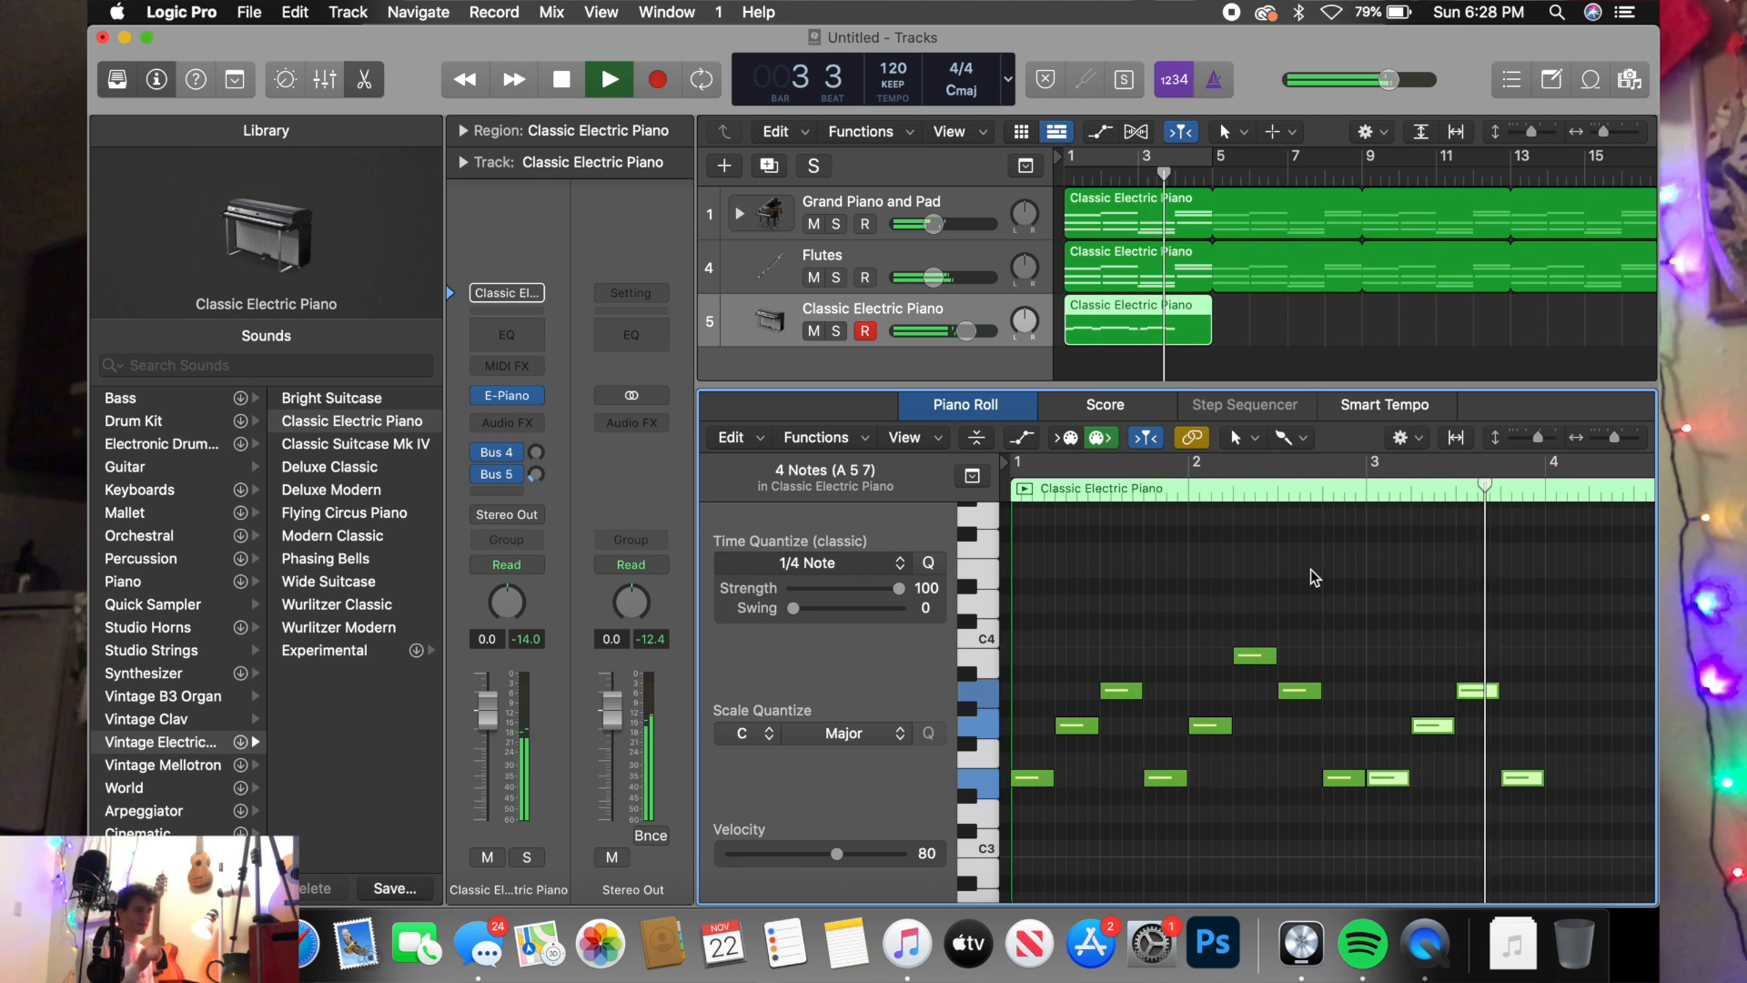
pyautogui.press('space')
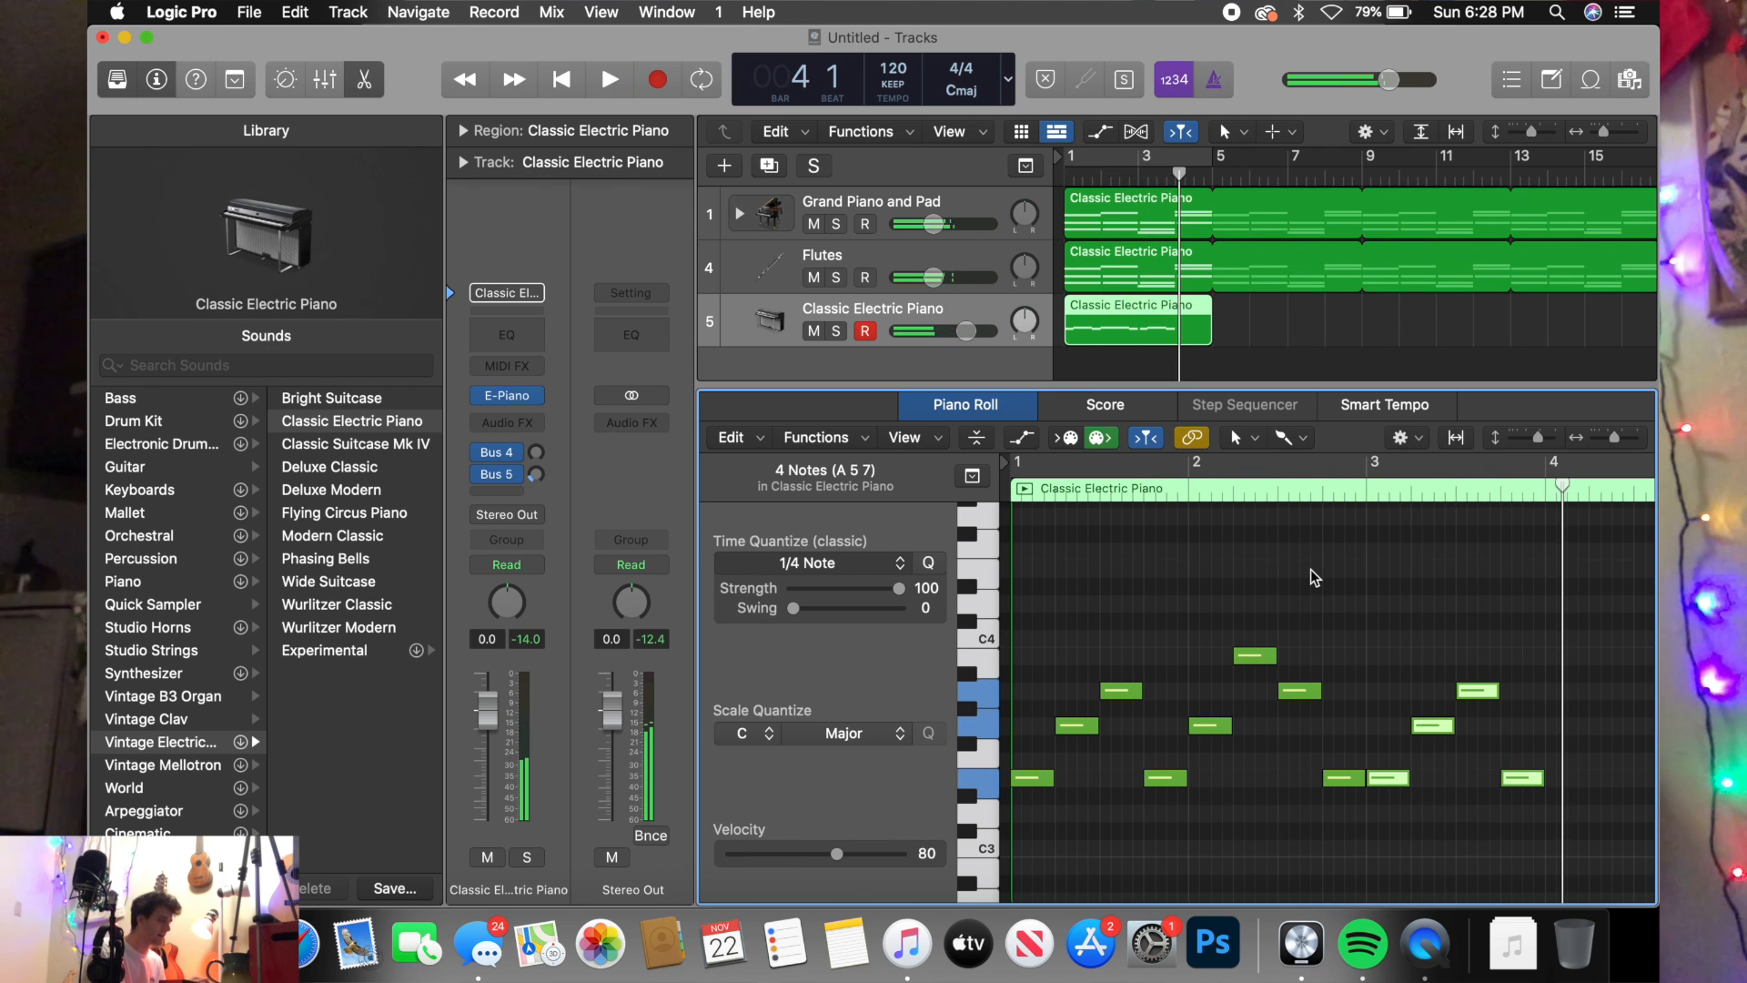
pyautogui.click(1542, 493)
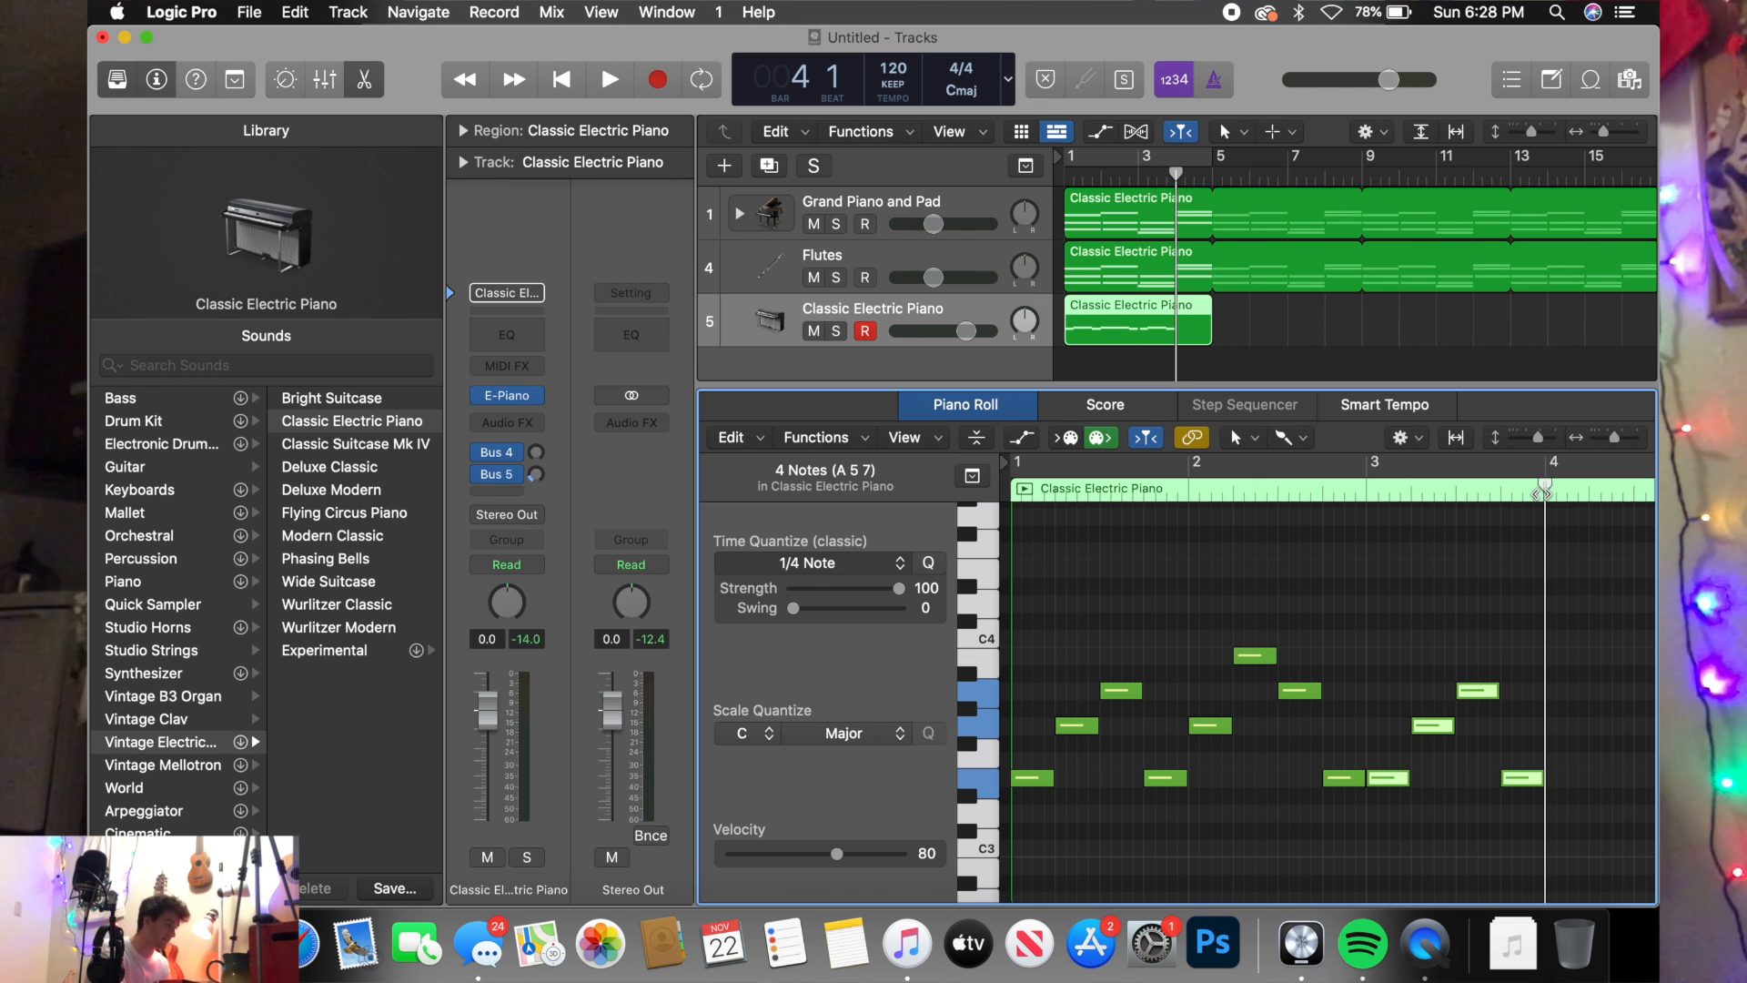
pyautogui.press('Return')
pyautogui.press('space')
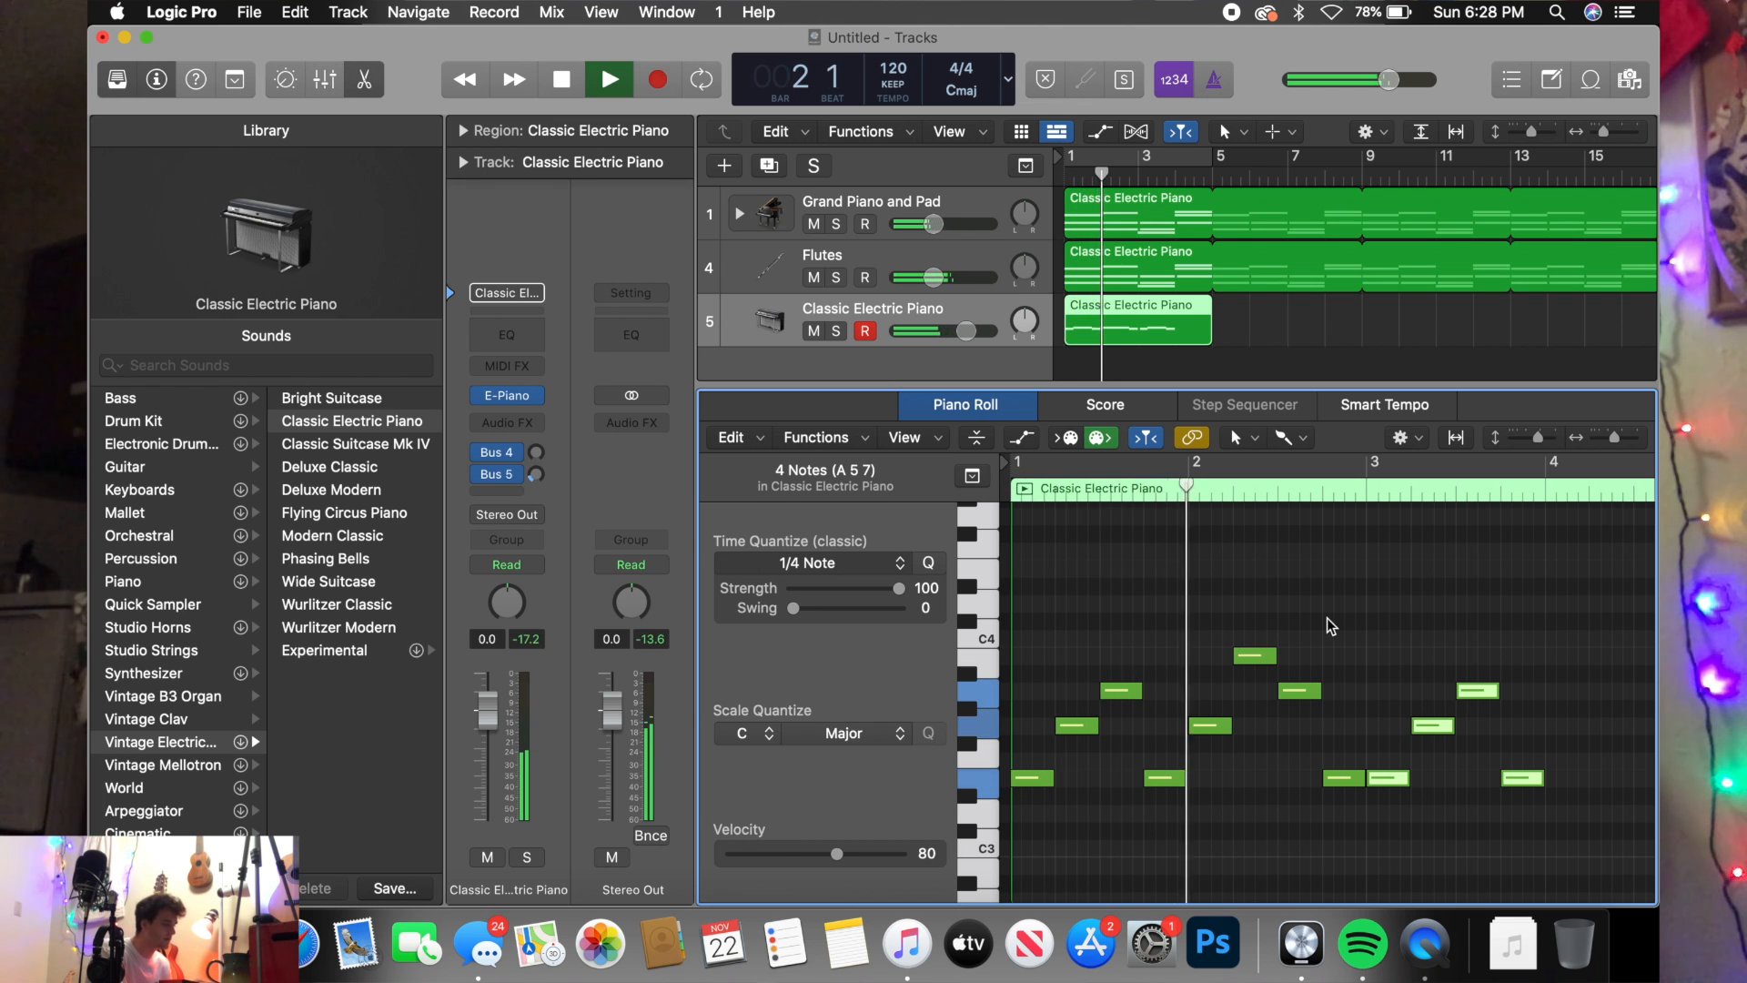
pyautogui.press('space')
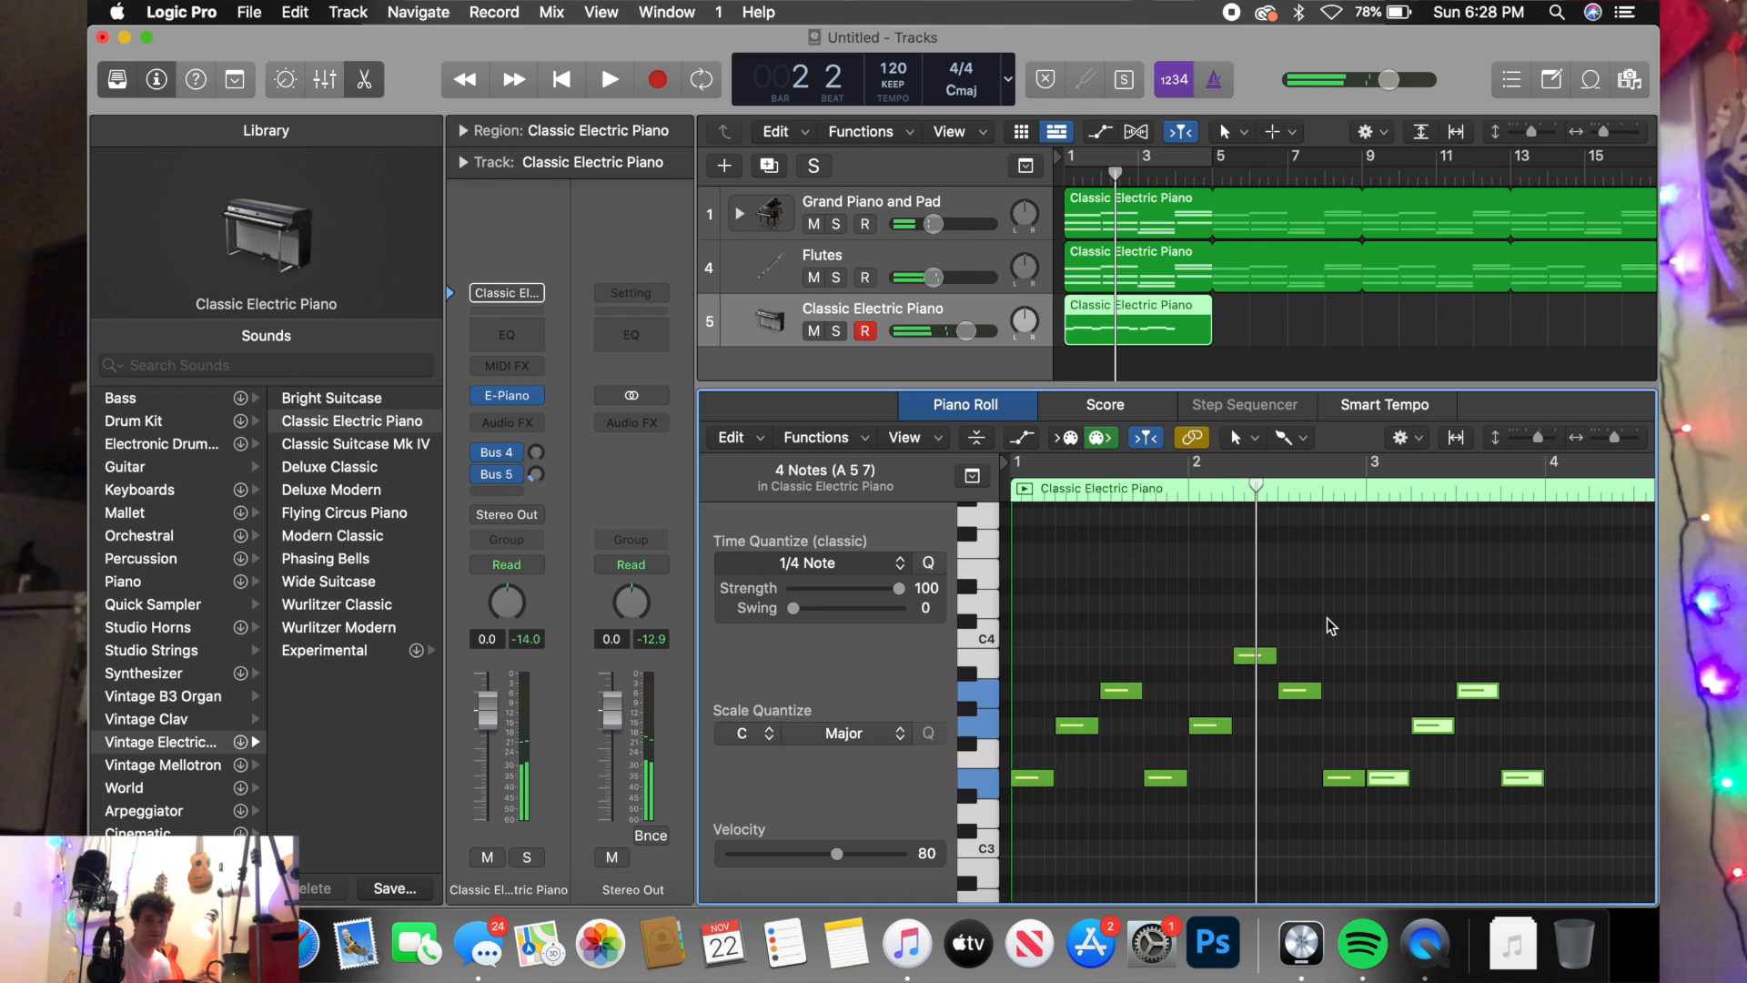
pyautogui.press('space')
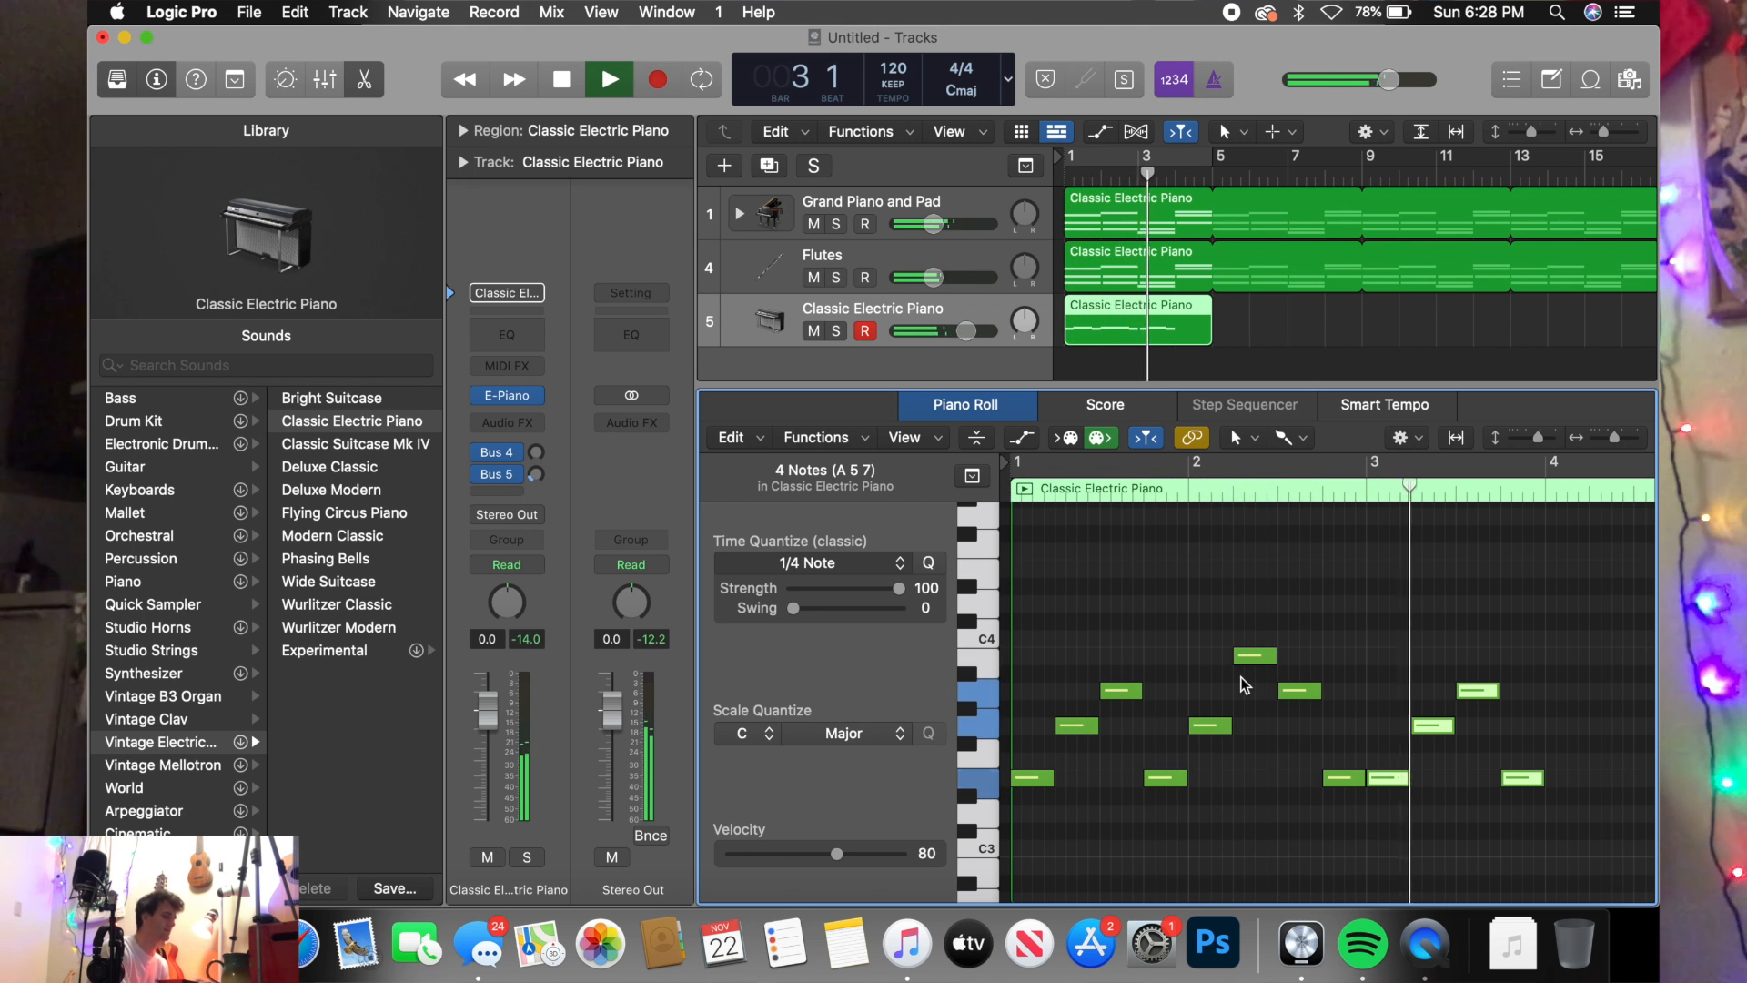
pyautogui.press('space')
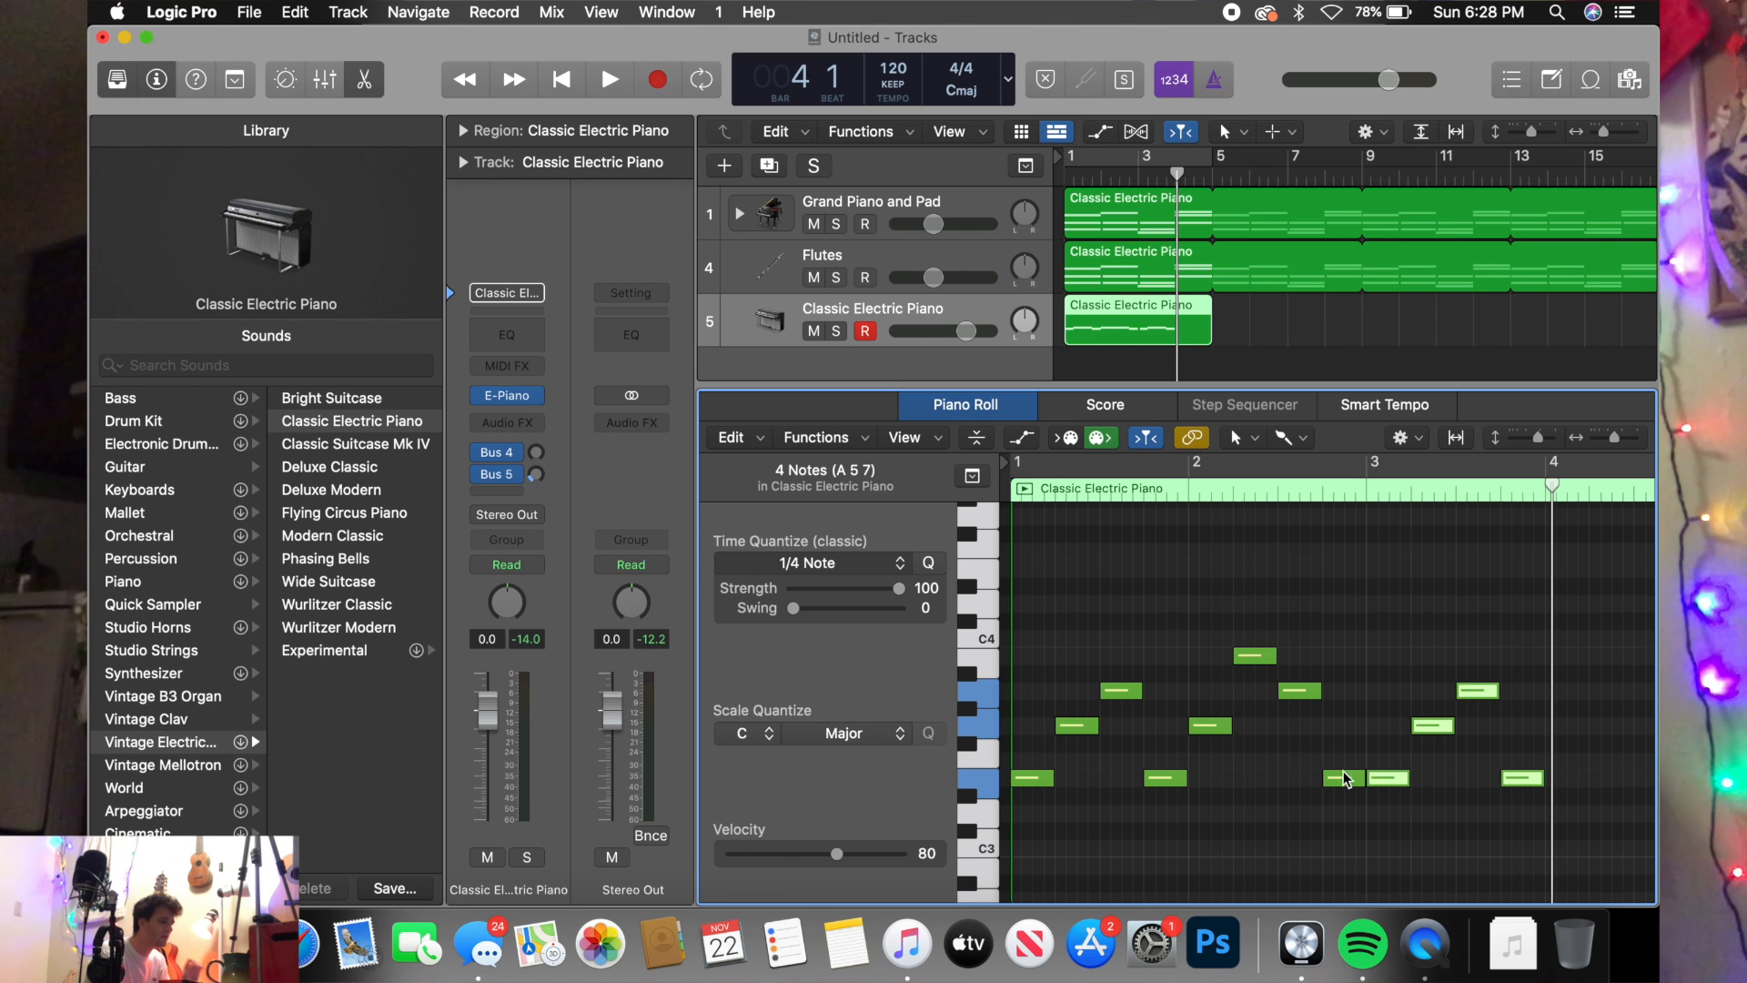
# - Set the Time Quantize to 1/8 Note and draw three eighth-note B3s from the start of bar 4
pyautogui.hscroll(2, 1526, 809)
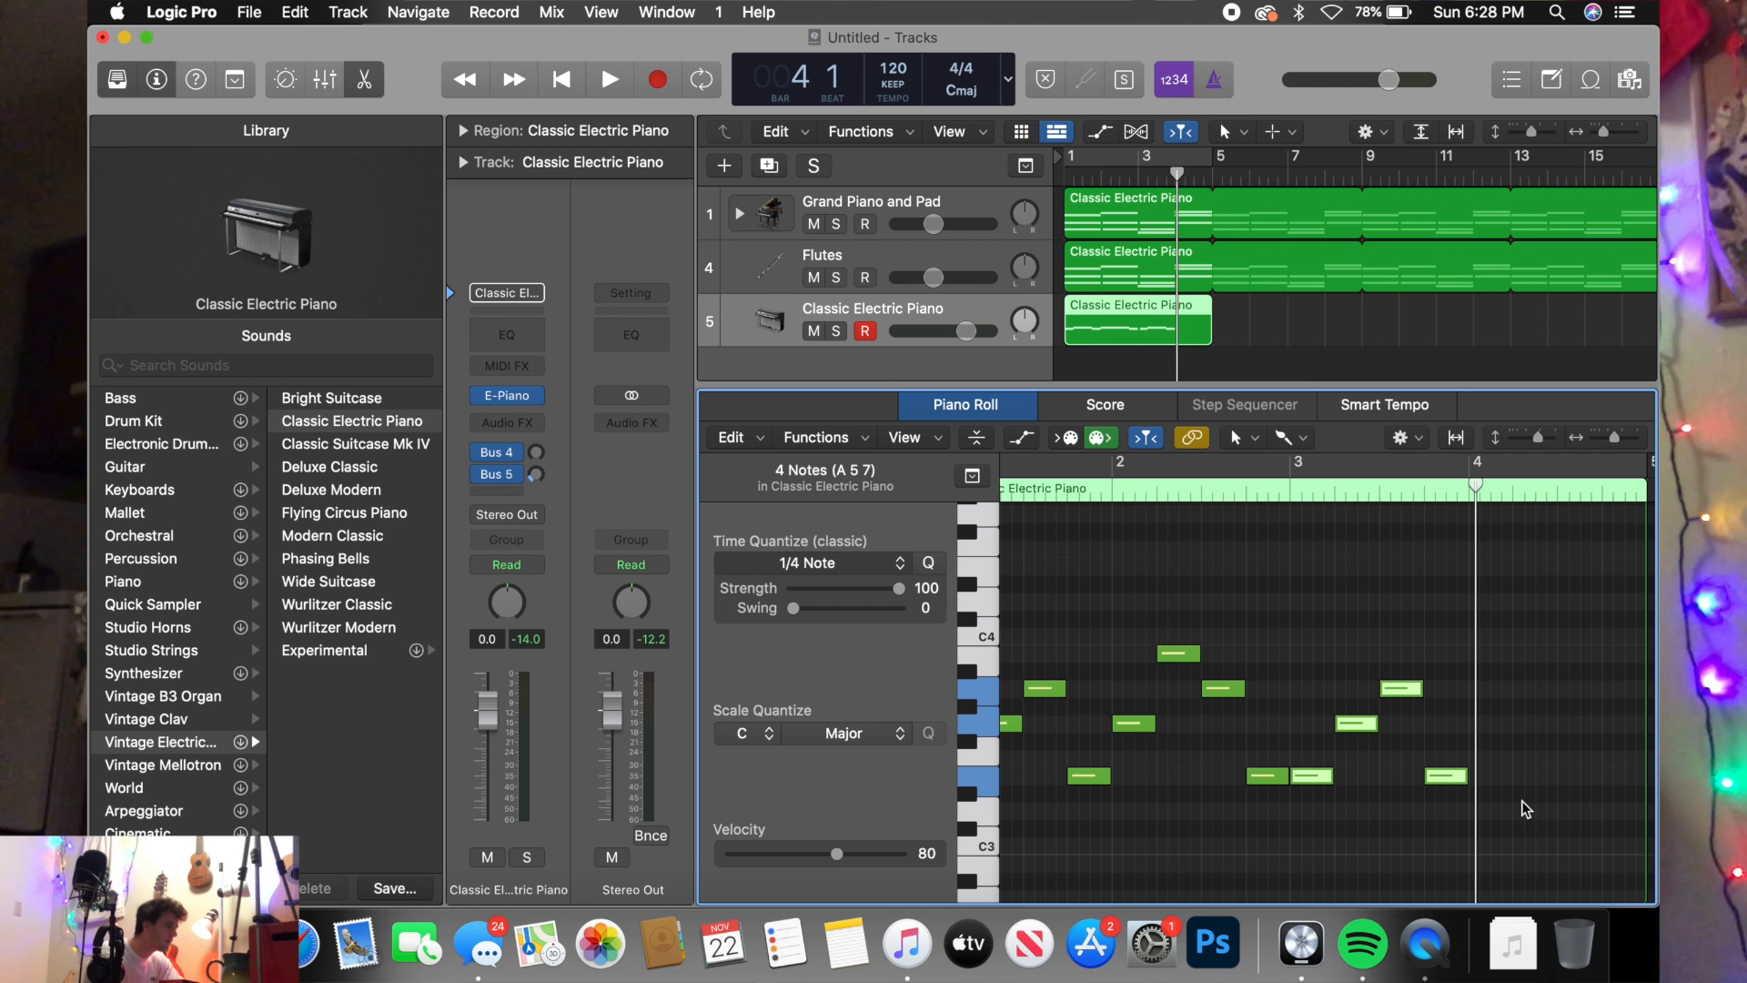
pyautogui.click(809, 564)
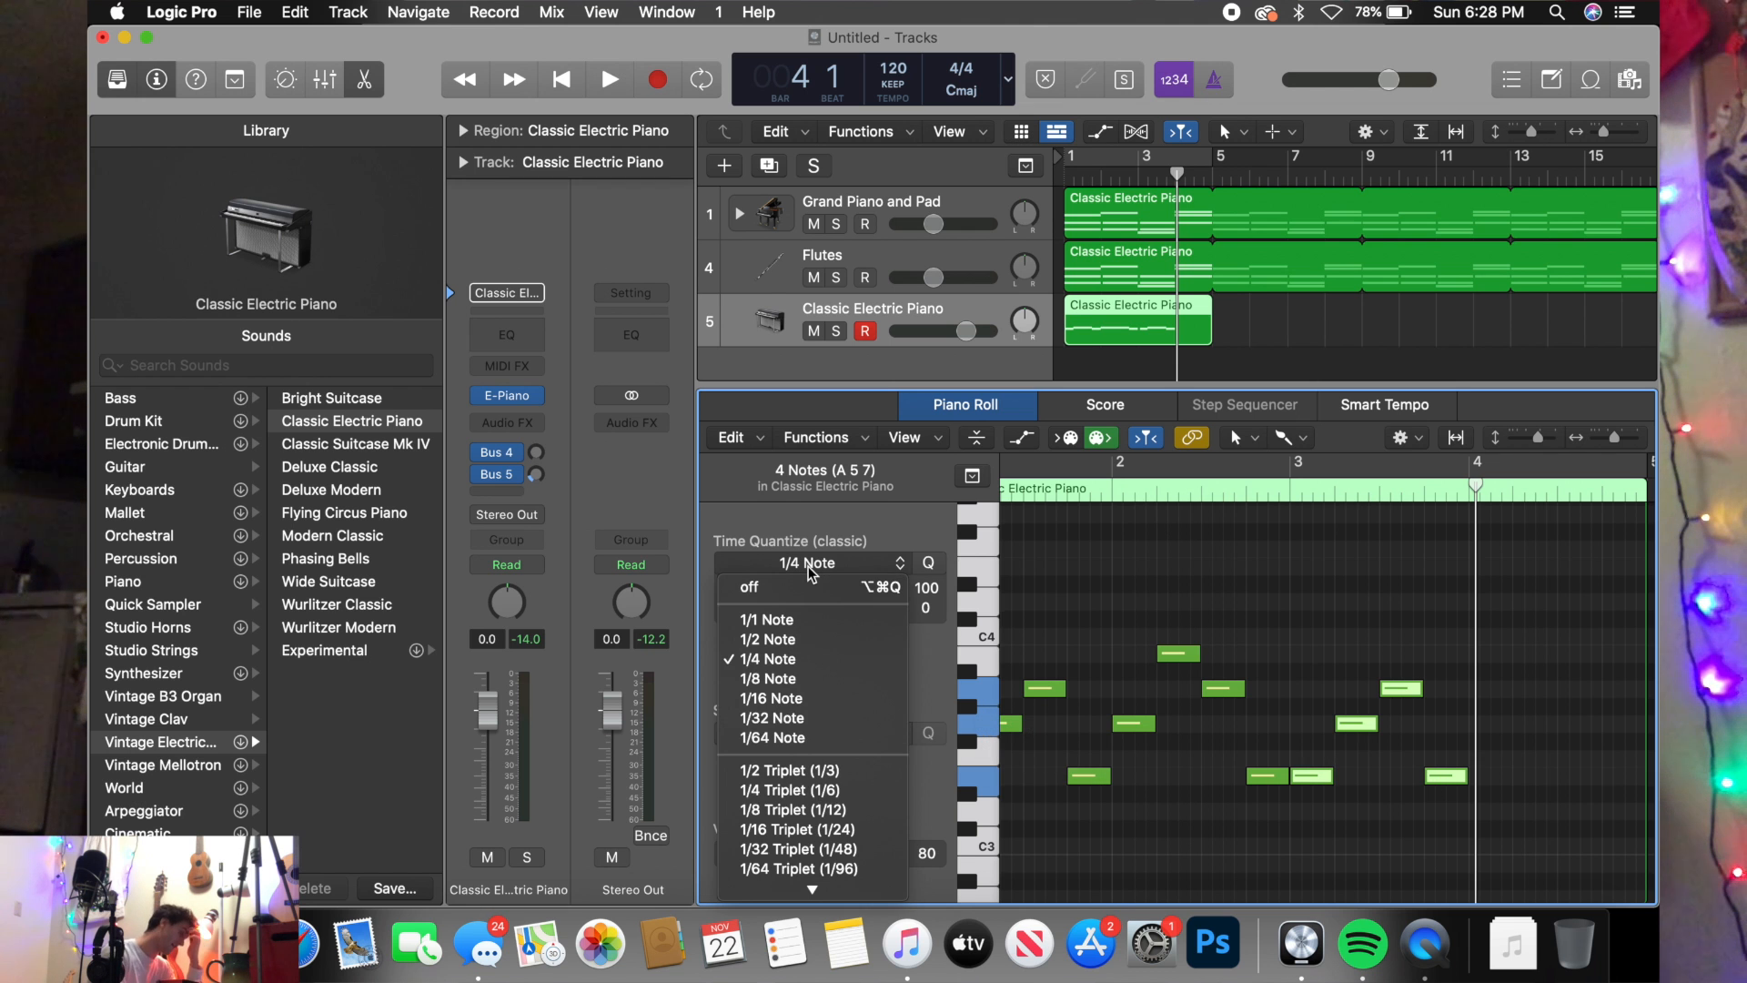
pyautogui.click(808, 680)
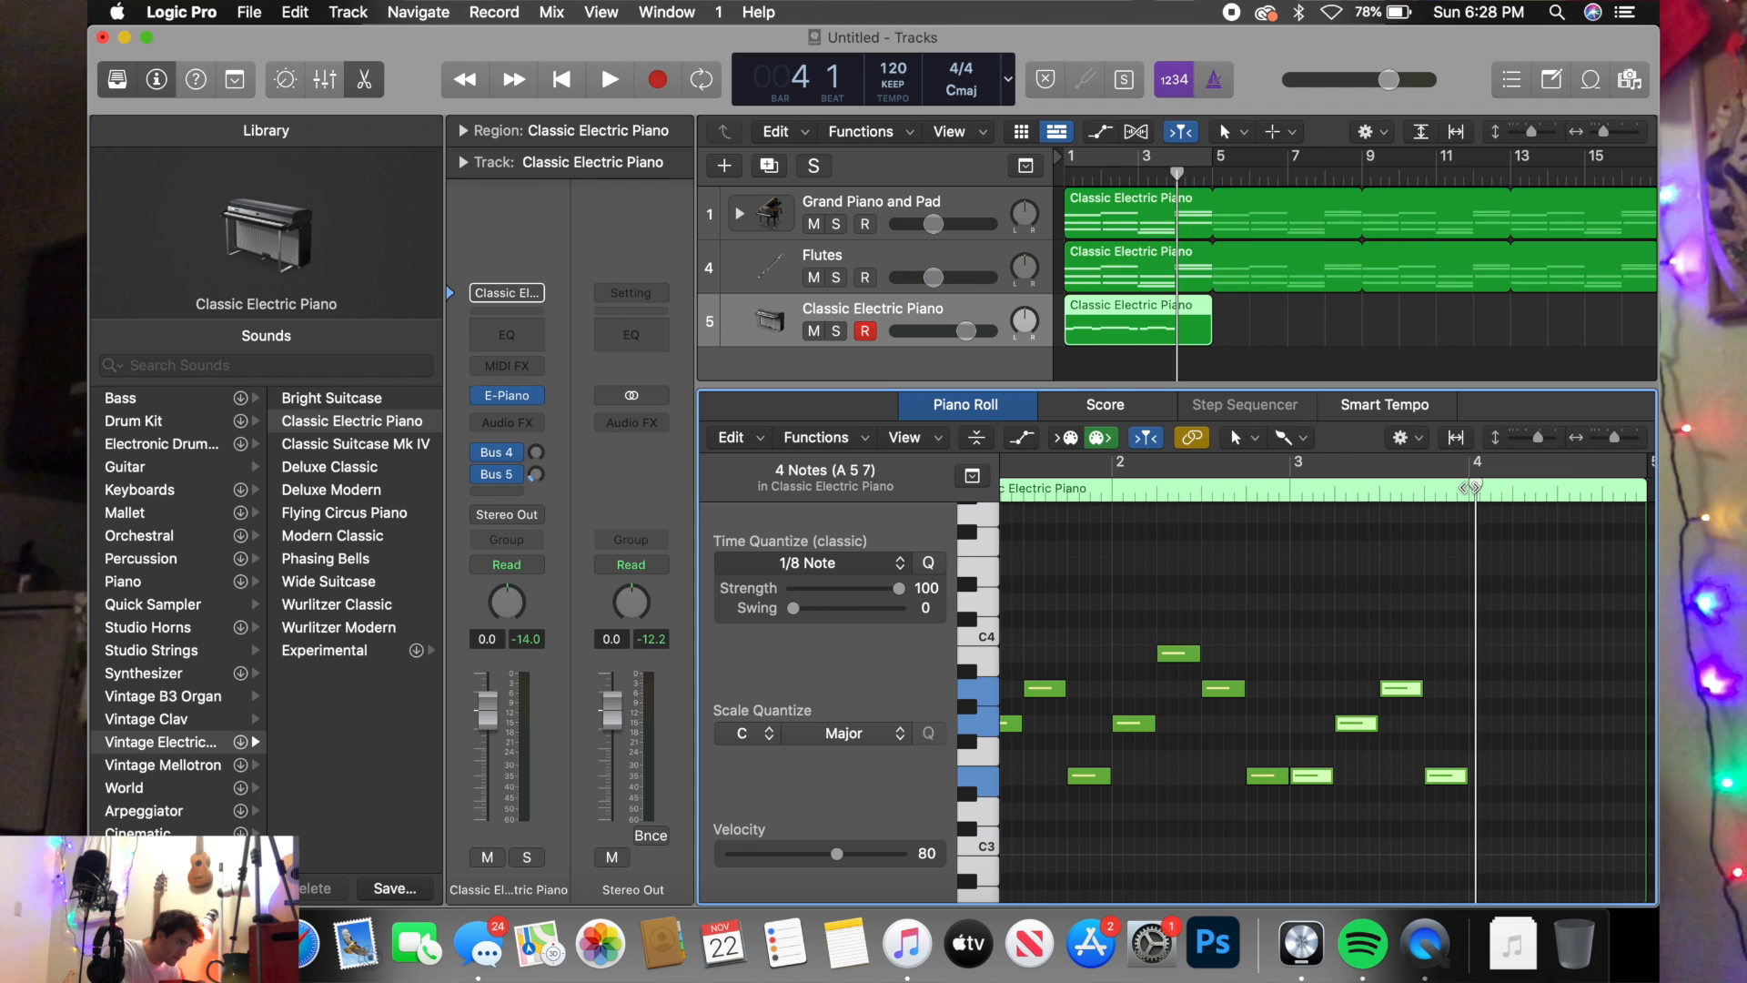
pyautogui.moveTo(1472, 487); pyautogui.dragTo(1466, 487)
pyautogui.hscroll(-1, 1512, 739)
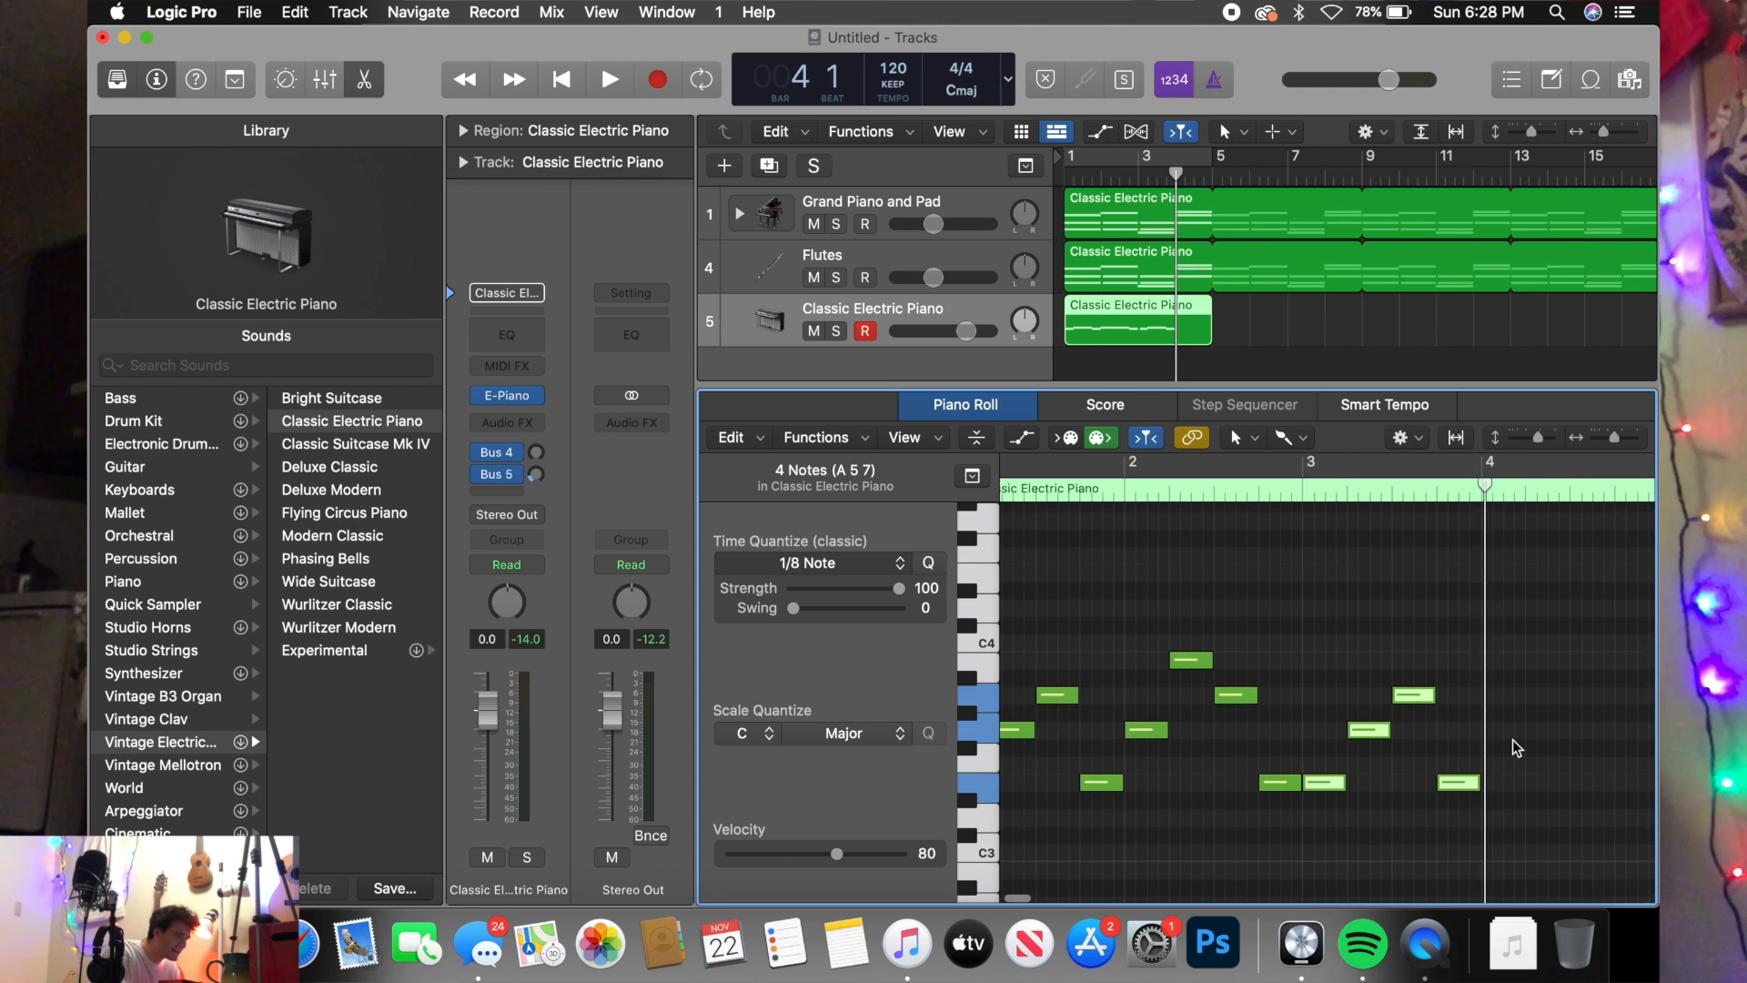
pyautogui.scroll(1, 1512, 739)
pyautogui.click(1491, 664)
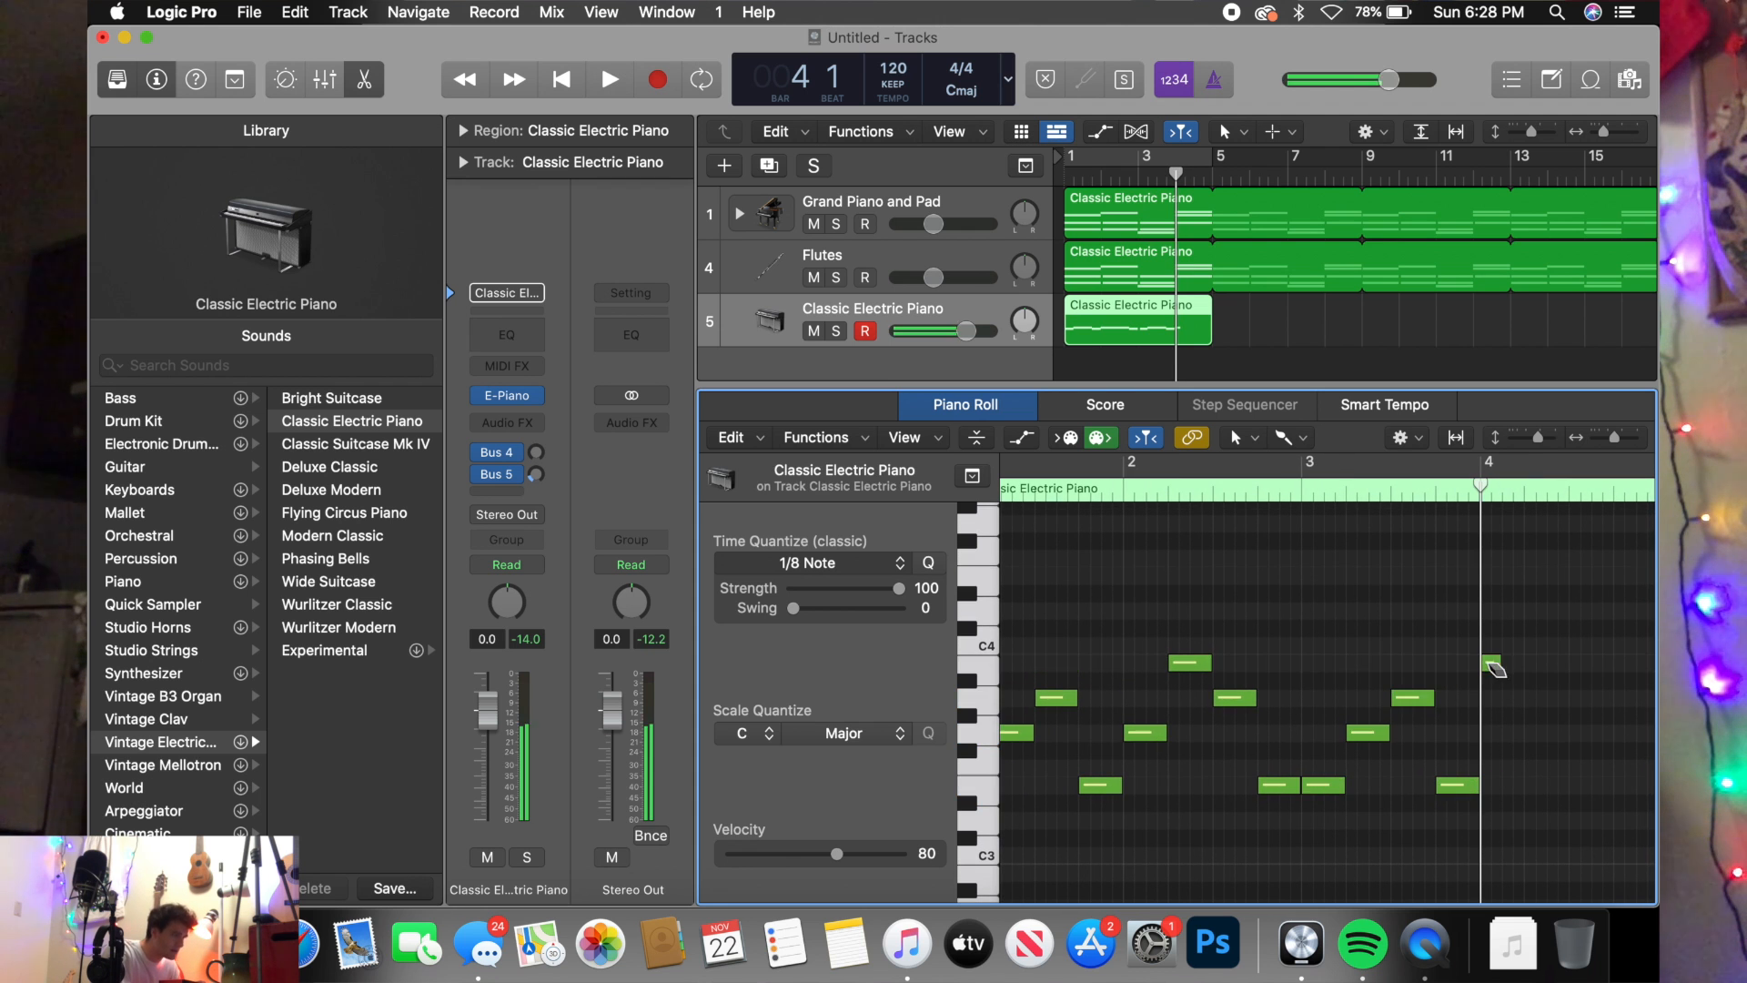
pyautogui.click(1512, 664)
pyautogui.click(1536, 663)
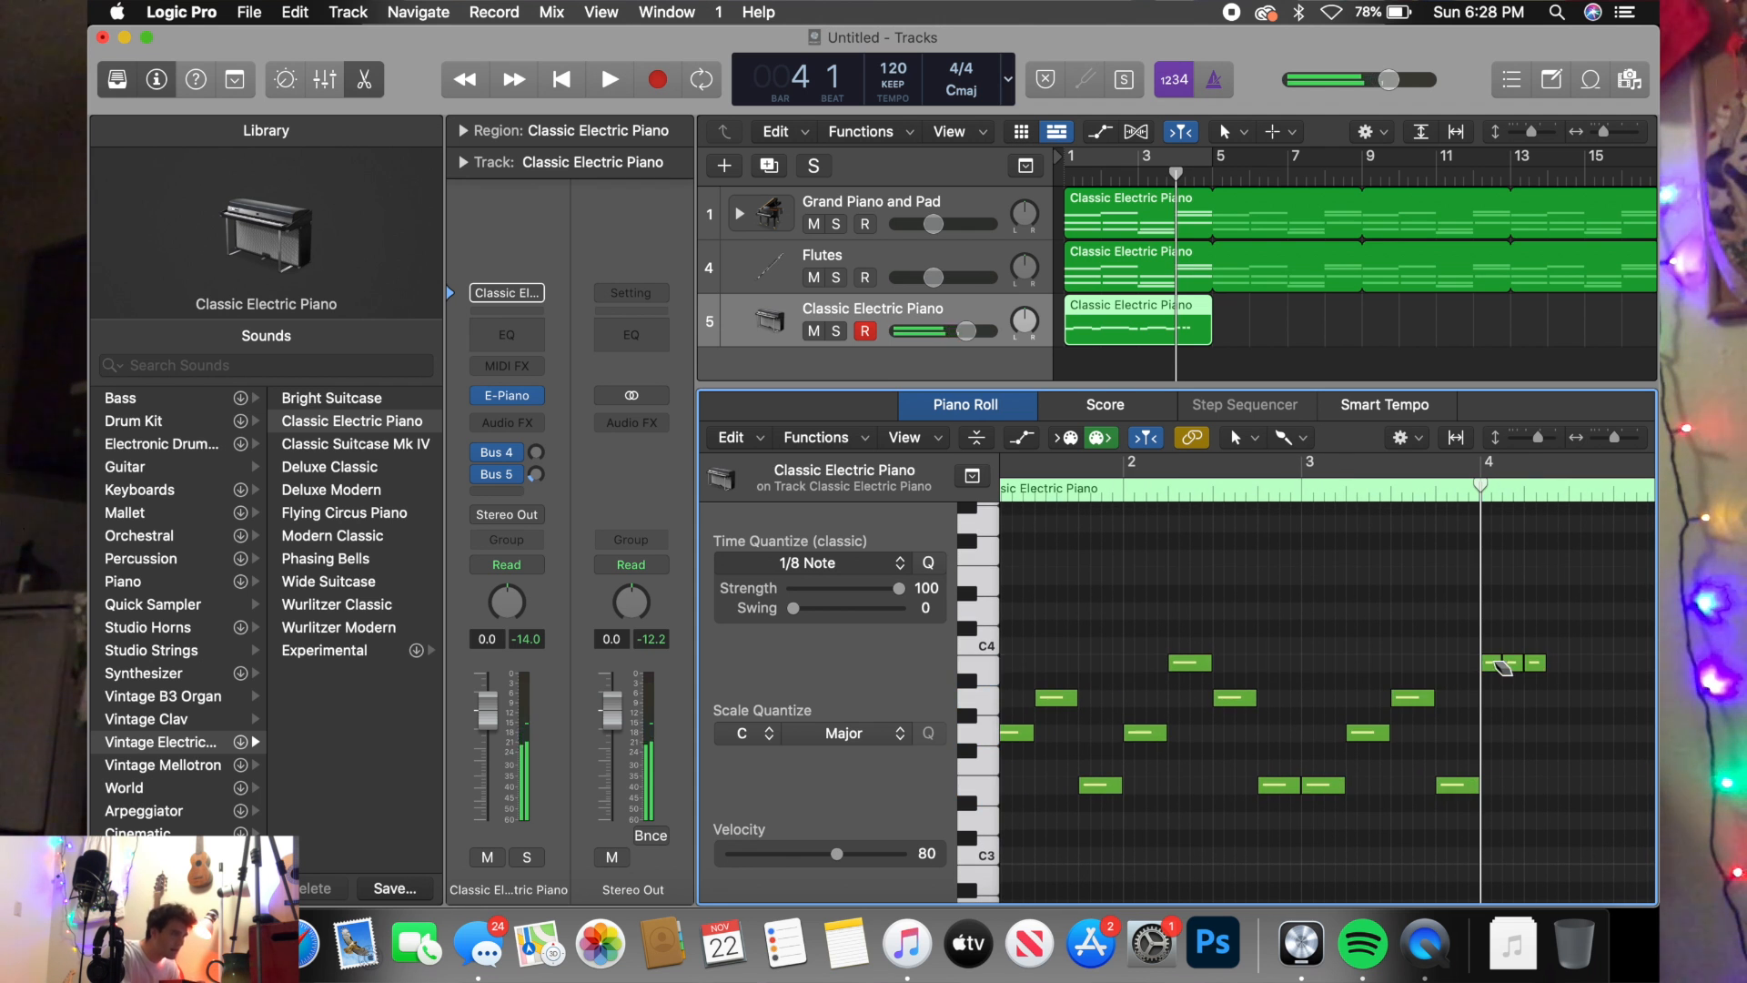
# - Continue bar 4 of the melody with two descending eighth notes, A3 and G3
pyautogui.click(1557, 698)
pyautogui.click(1580, 732)
pyautogui.hscroll(1, 1588, 739)
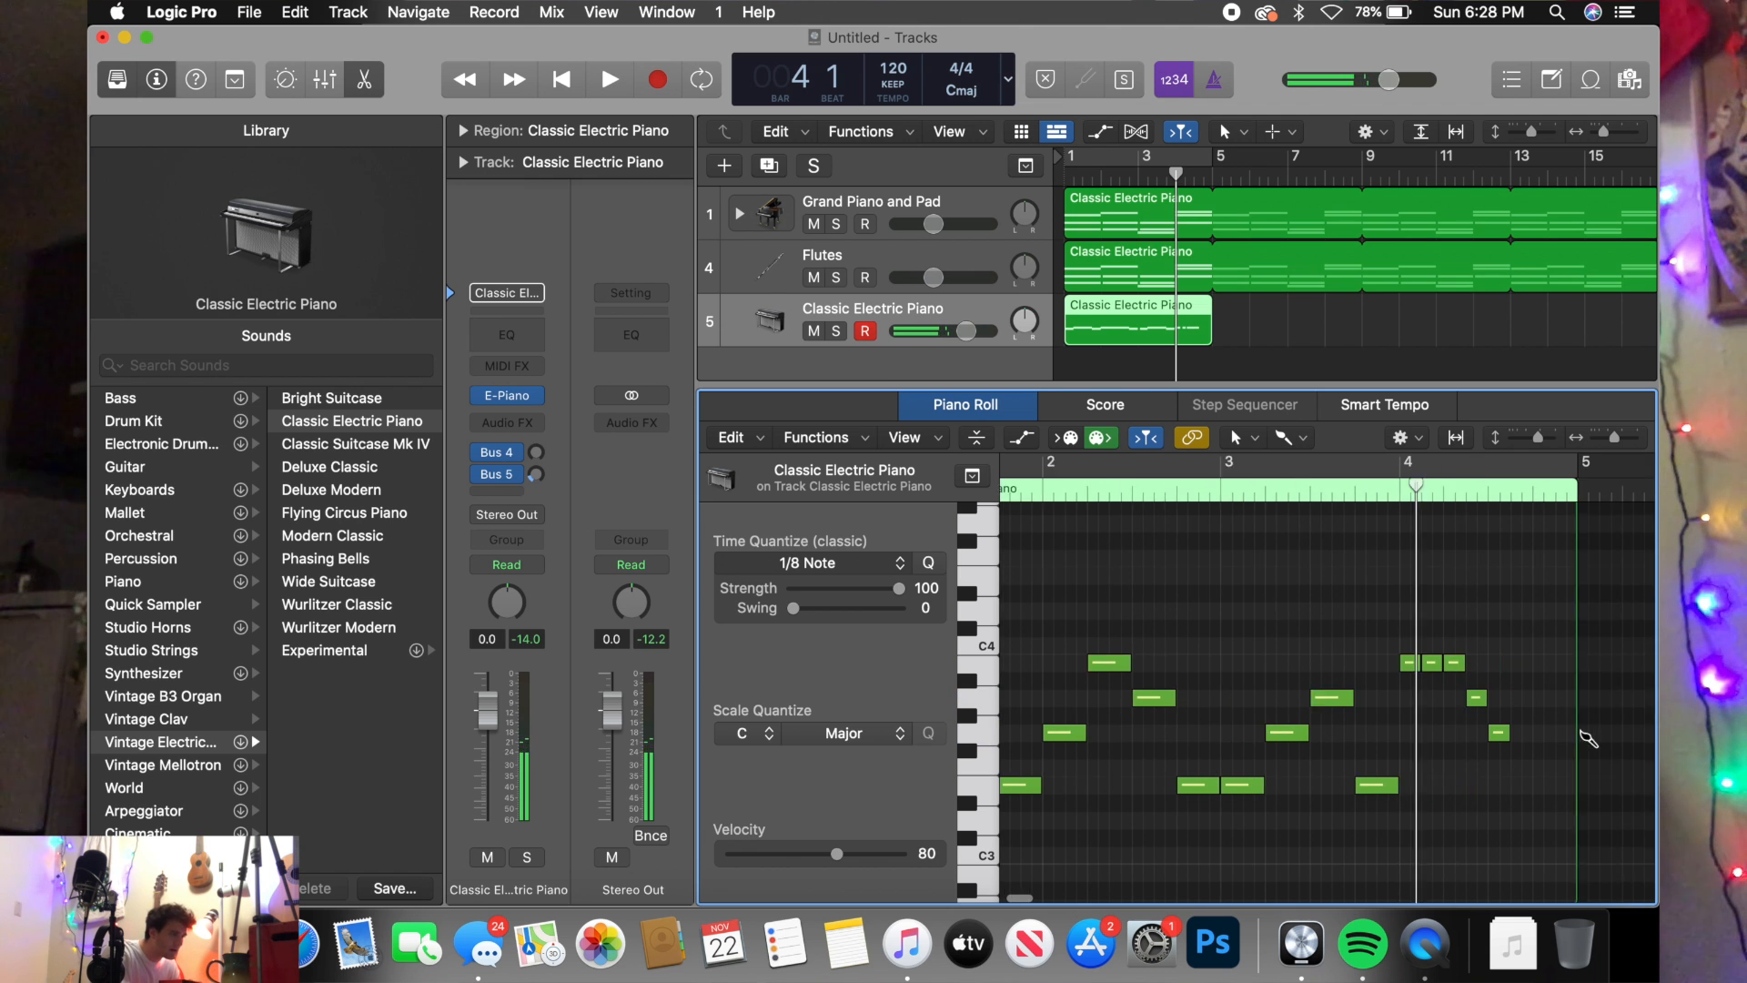
pyautogui.hscroll(1, 1583, 732)
pyautogui.hscroll(-3, 1511, 781)
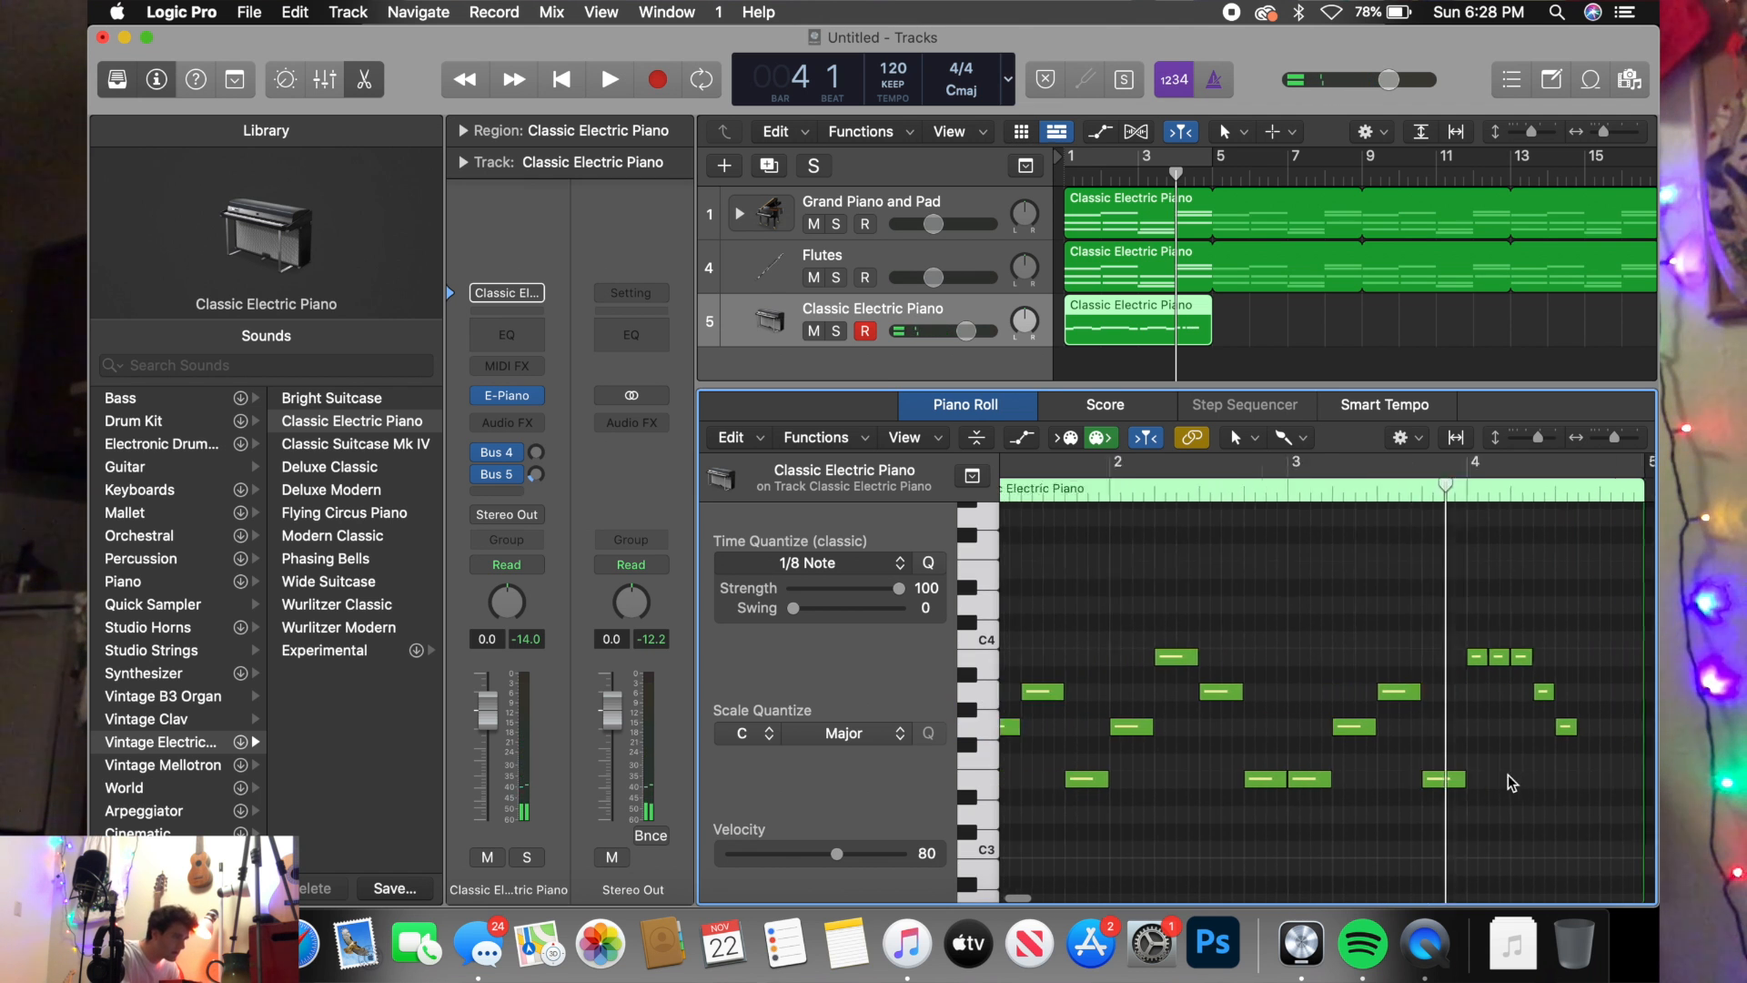
pyautogui.hscroll(3, 1241, 758)
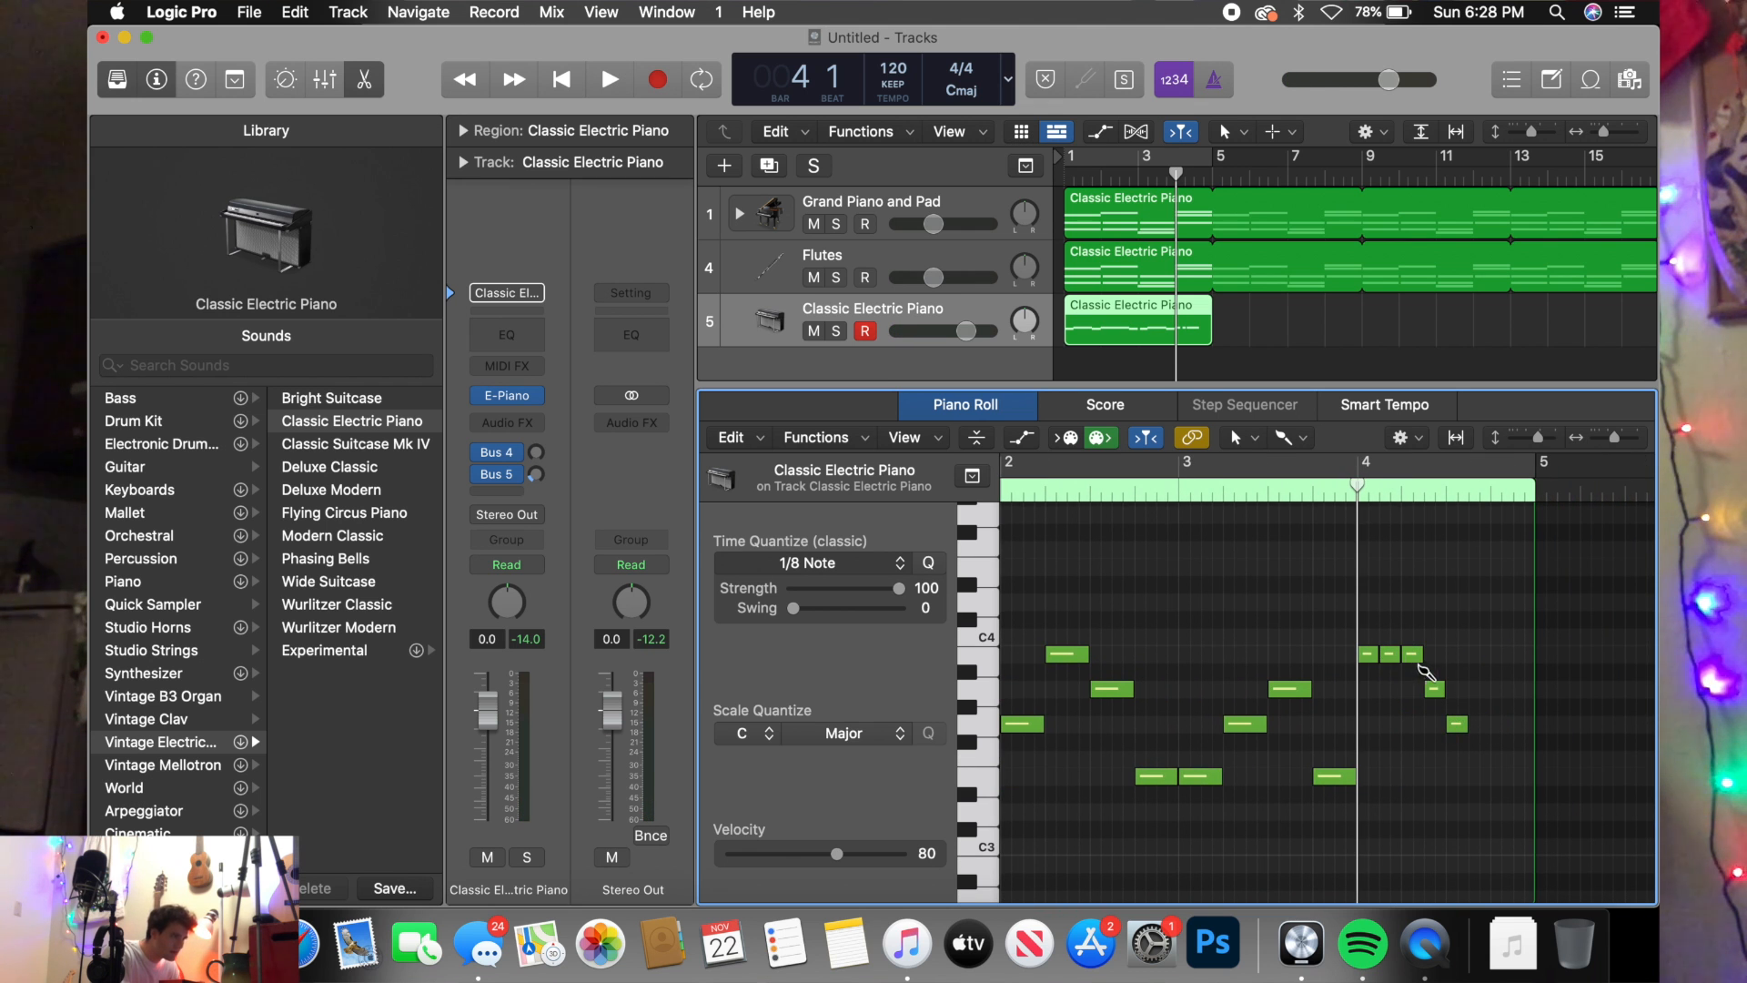
# - Add an E3 after the descending eighth notes in bar 4, extend it to the bar's end, and play the melody from the beginning
pyautogui.click(1481, 776)
pyautogui.moveTo(1484, 775); pyautogui.dragTo(1534, 776)
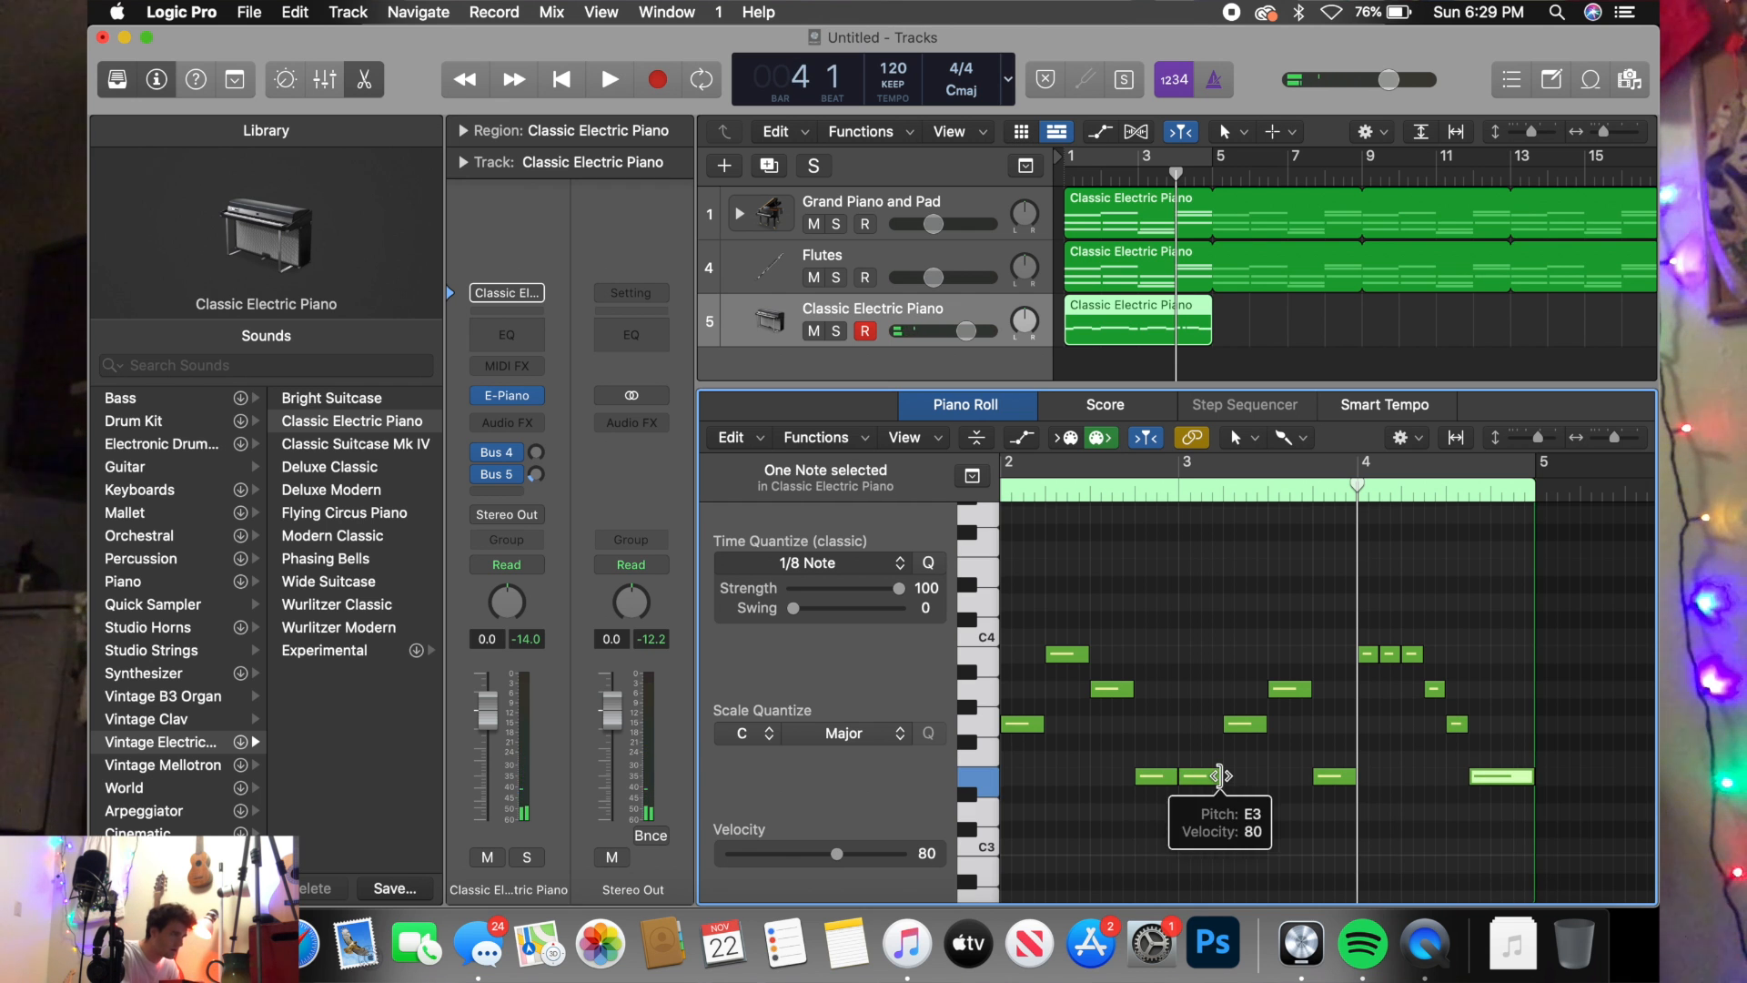
pyautogui.press('Return')
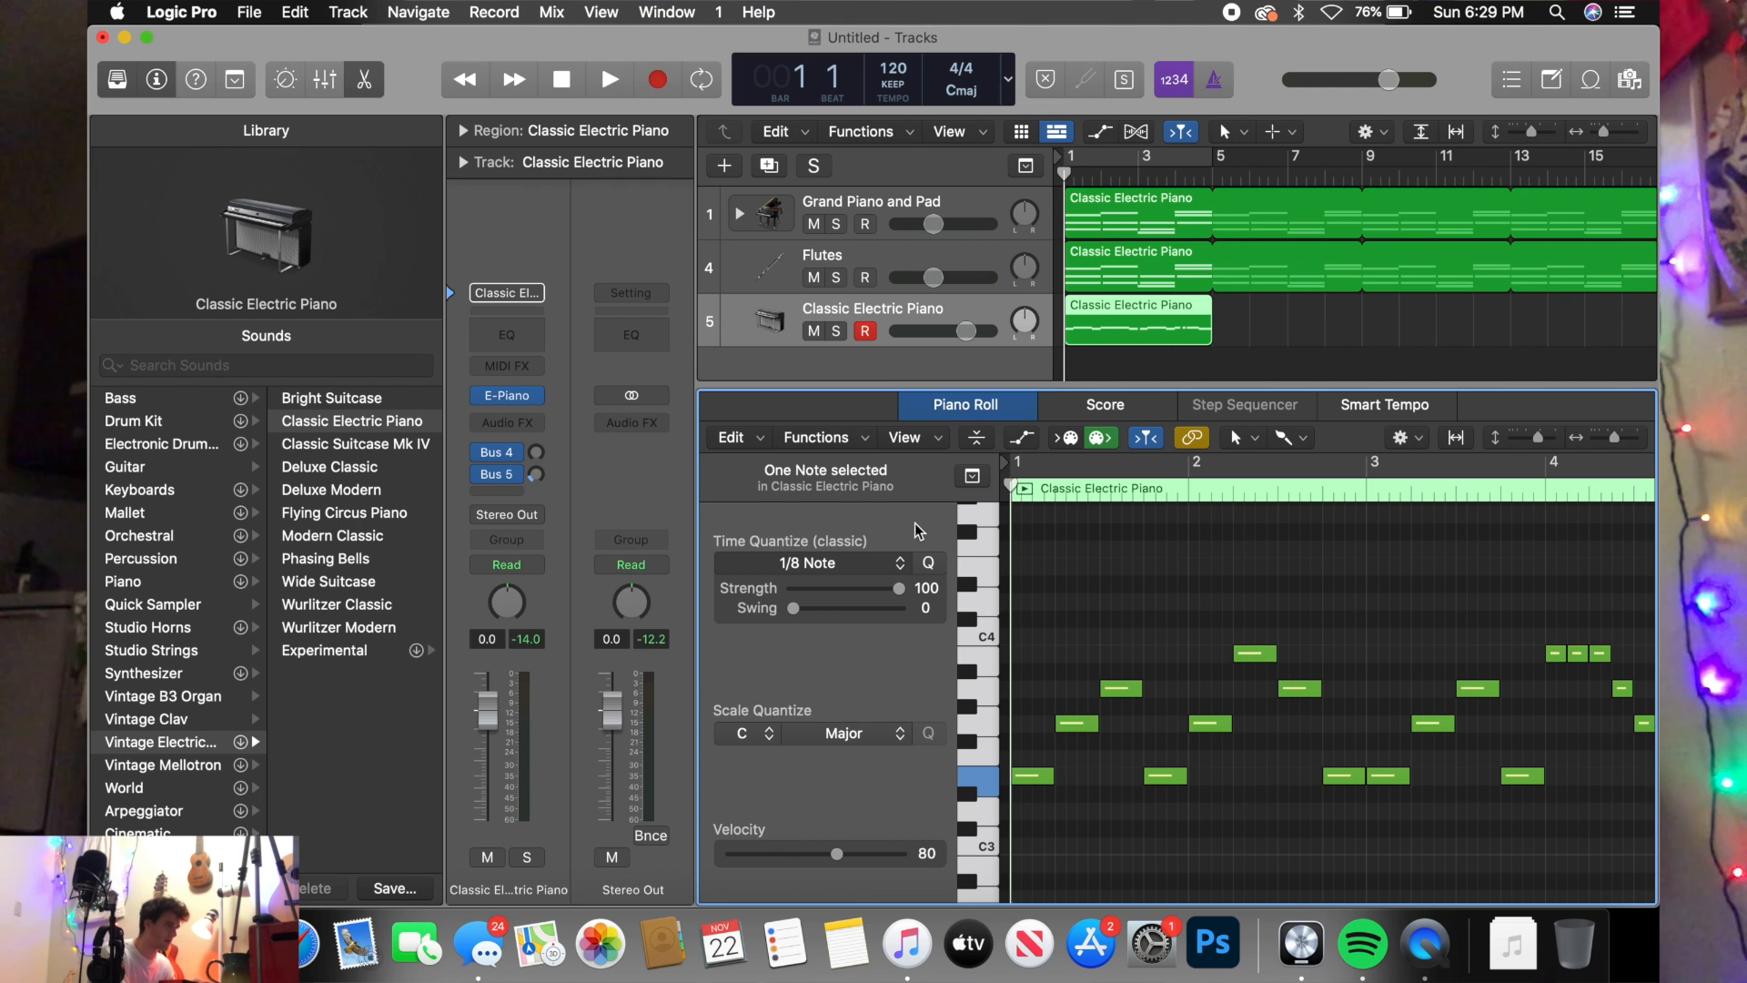
pyautogui.press('space')
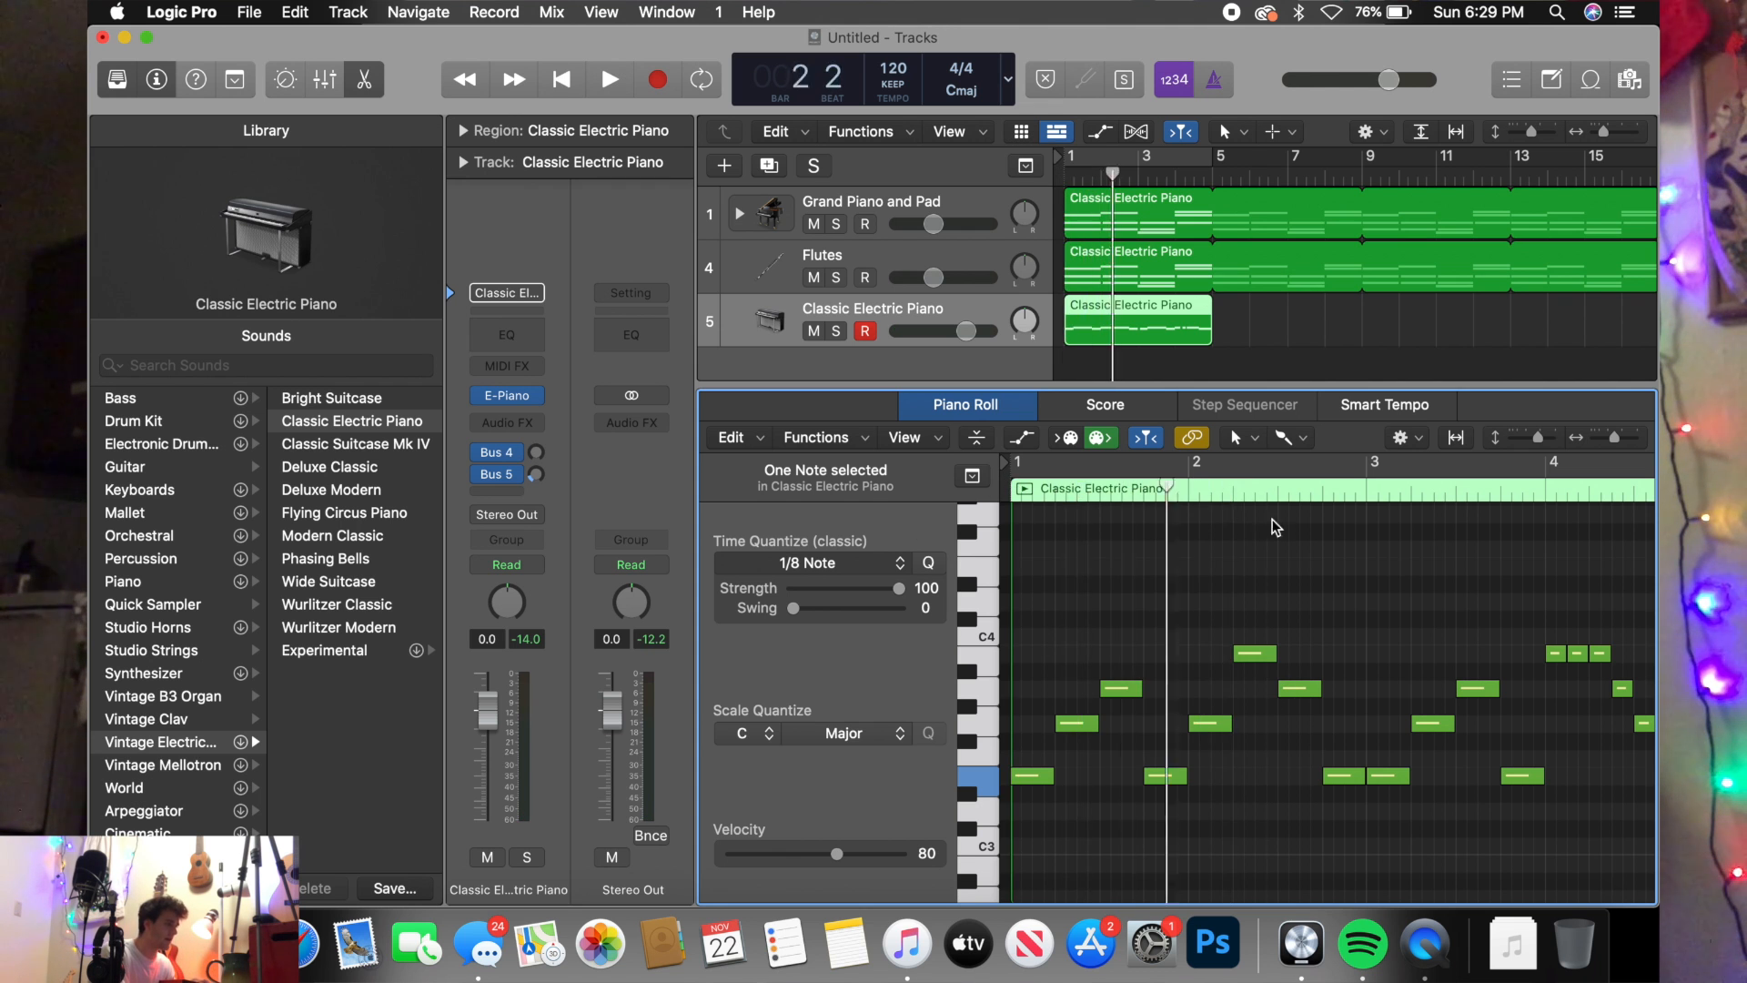
pyautogui.press('space')
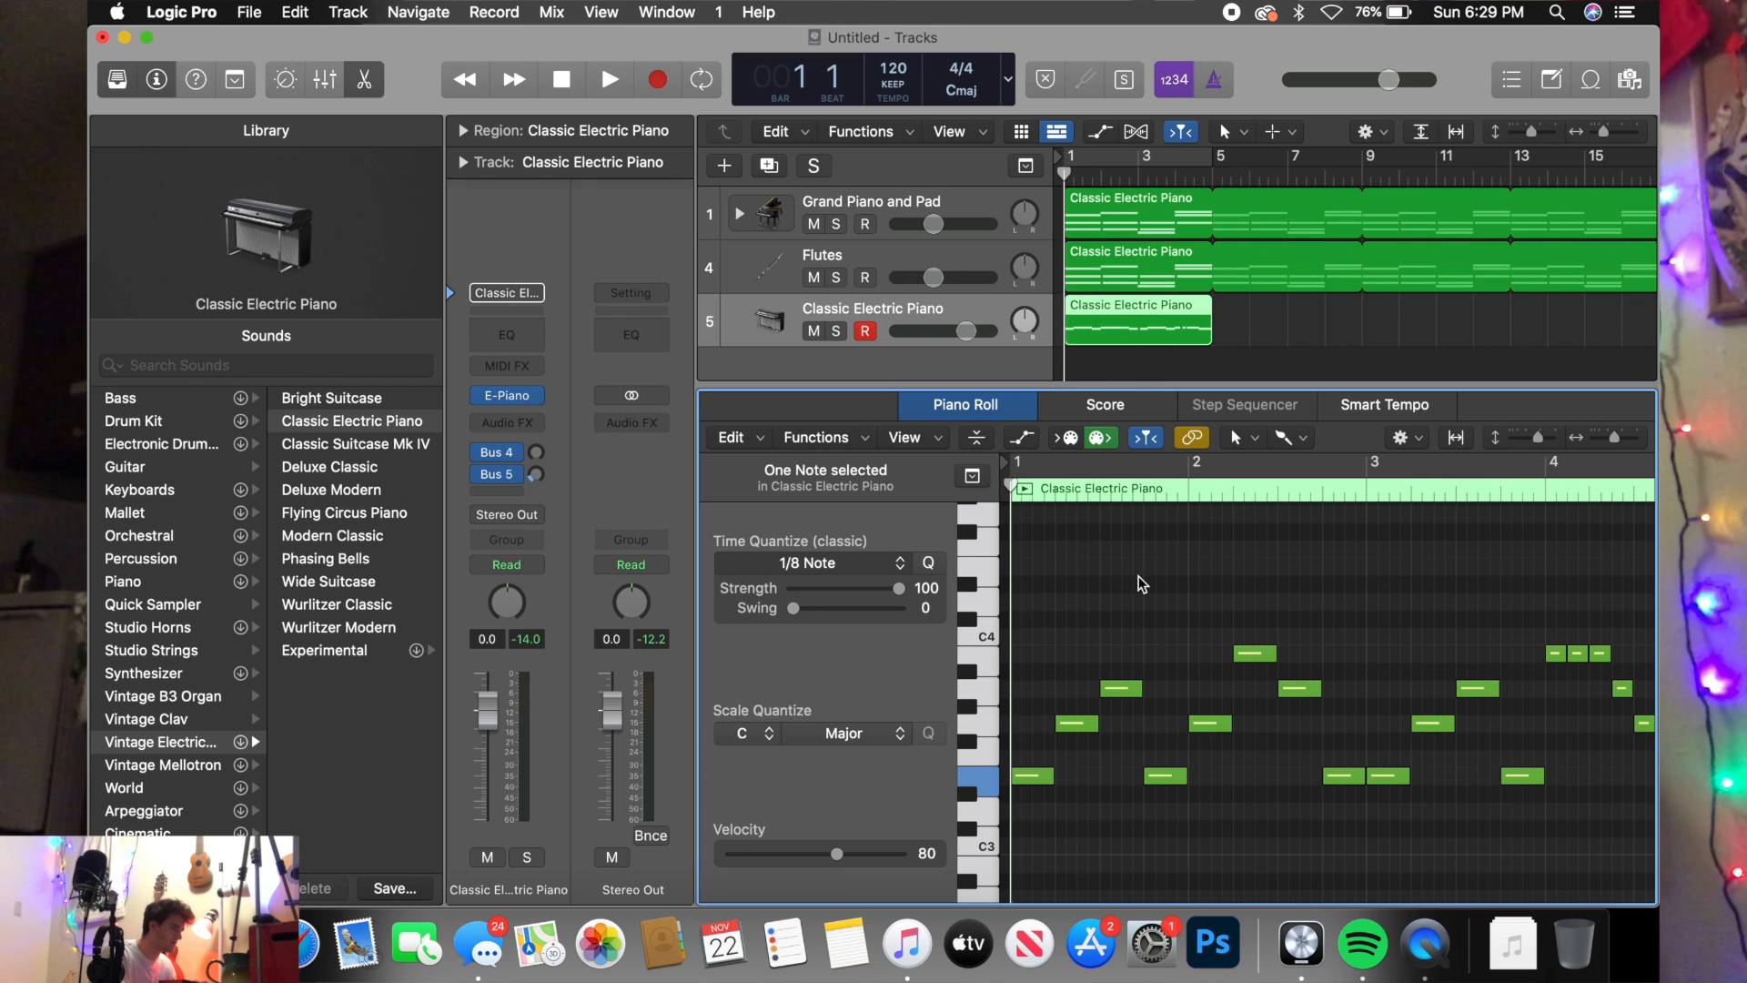
pyautogui.press('space')
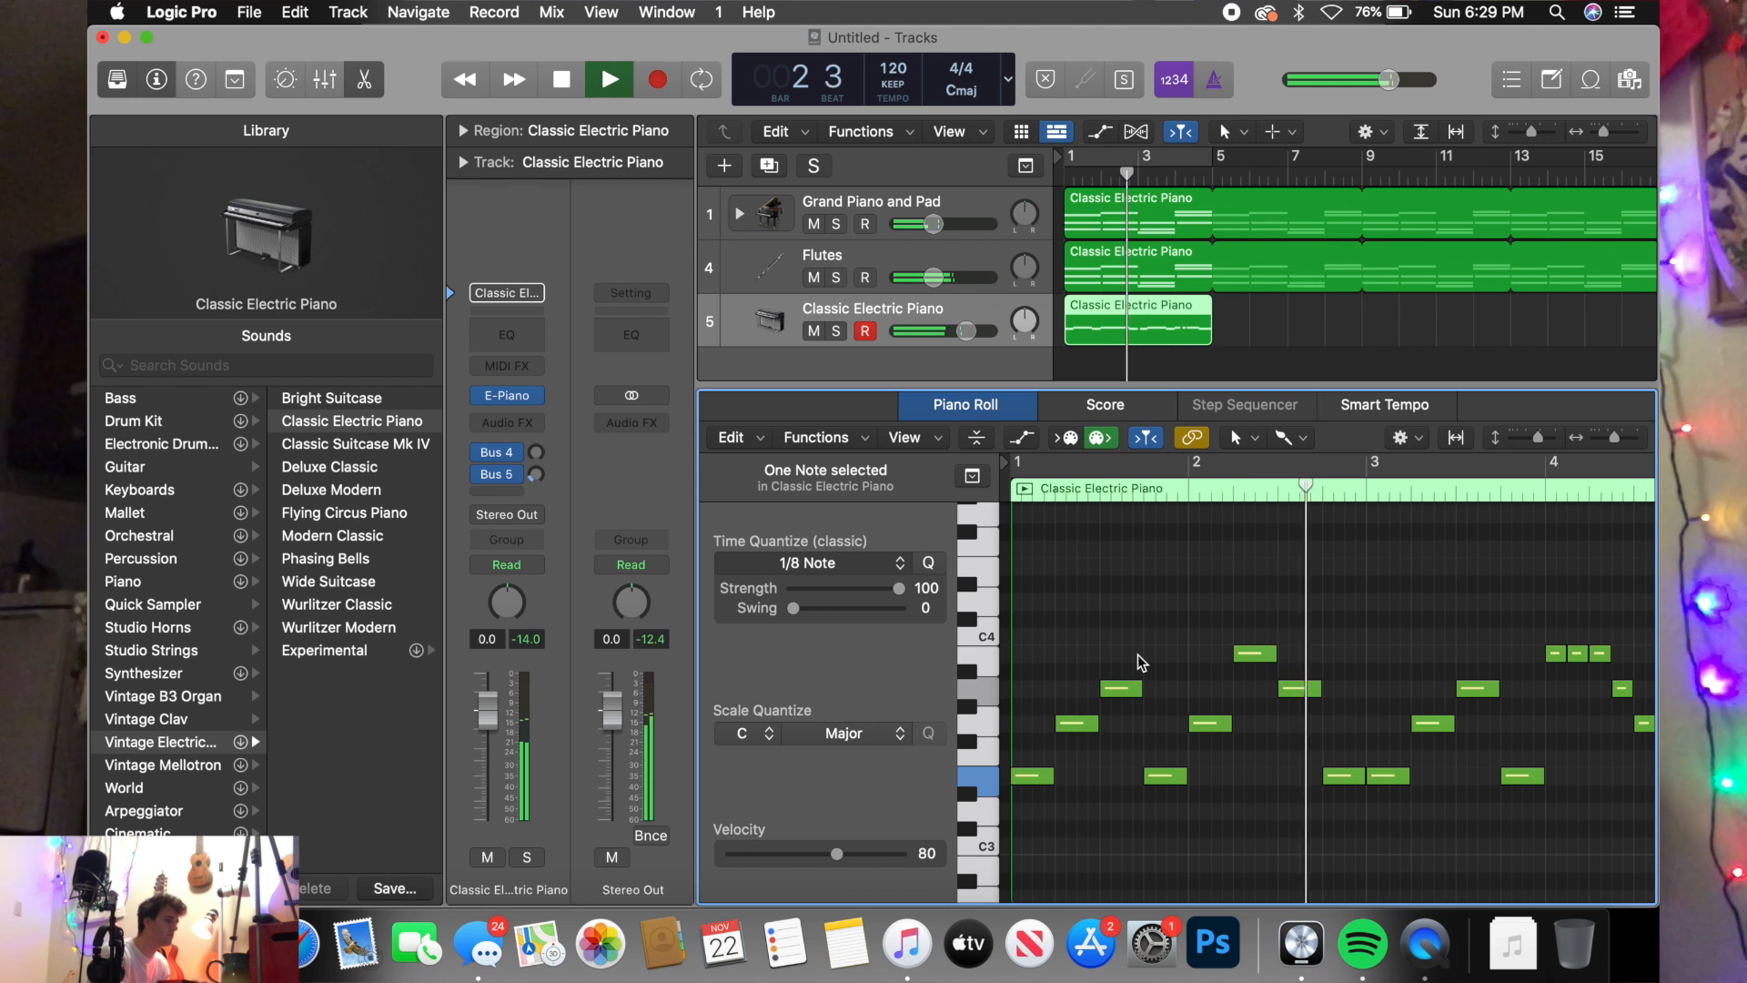
pyautogui.scroll(-3, 1210, 702)
pyautogui.scroll(2, 1210, 706)
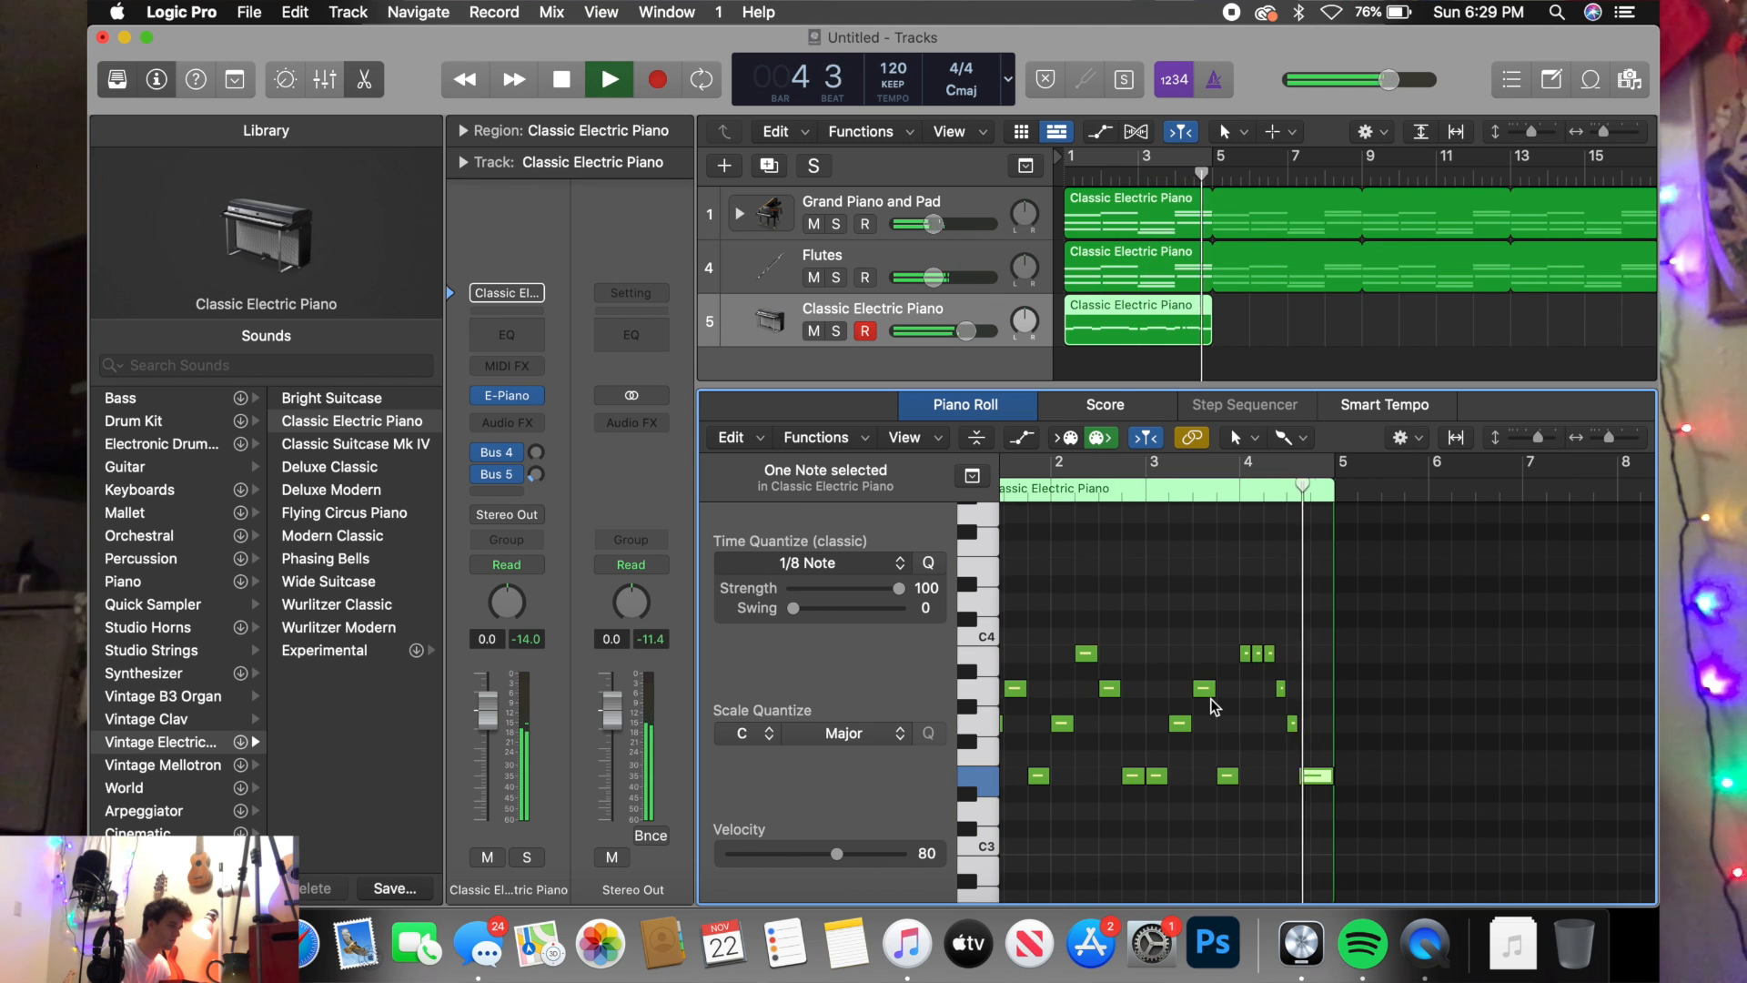
pyautogui.press('space')
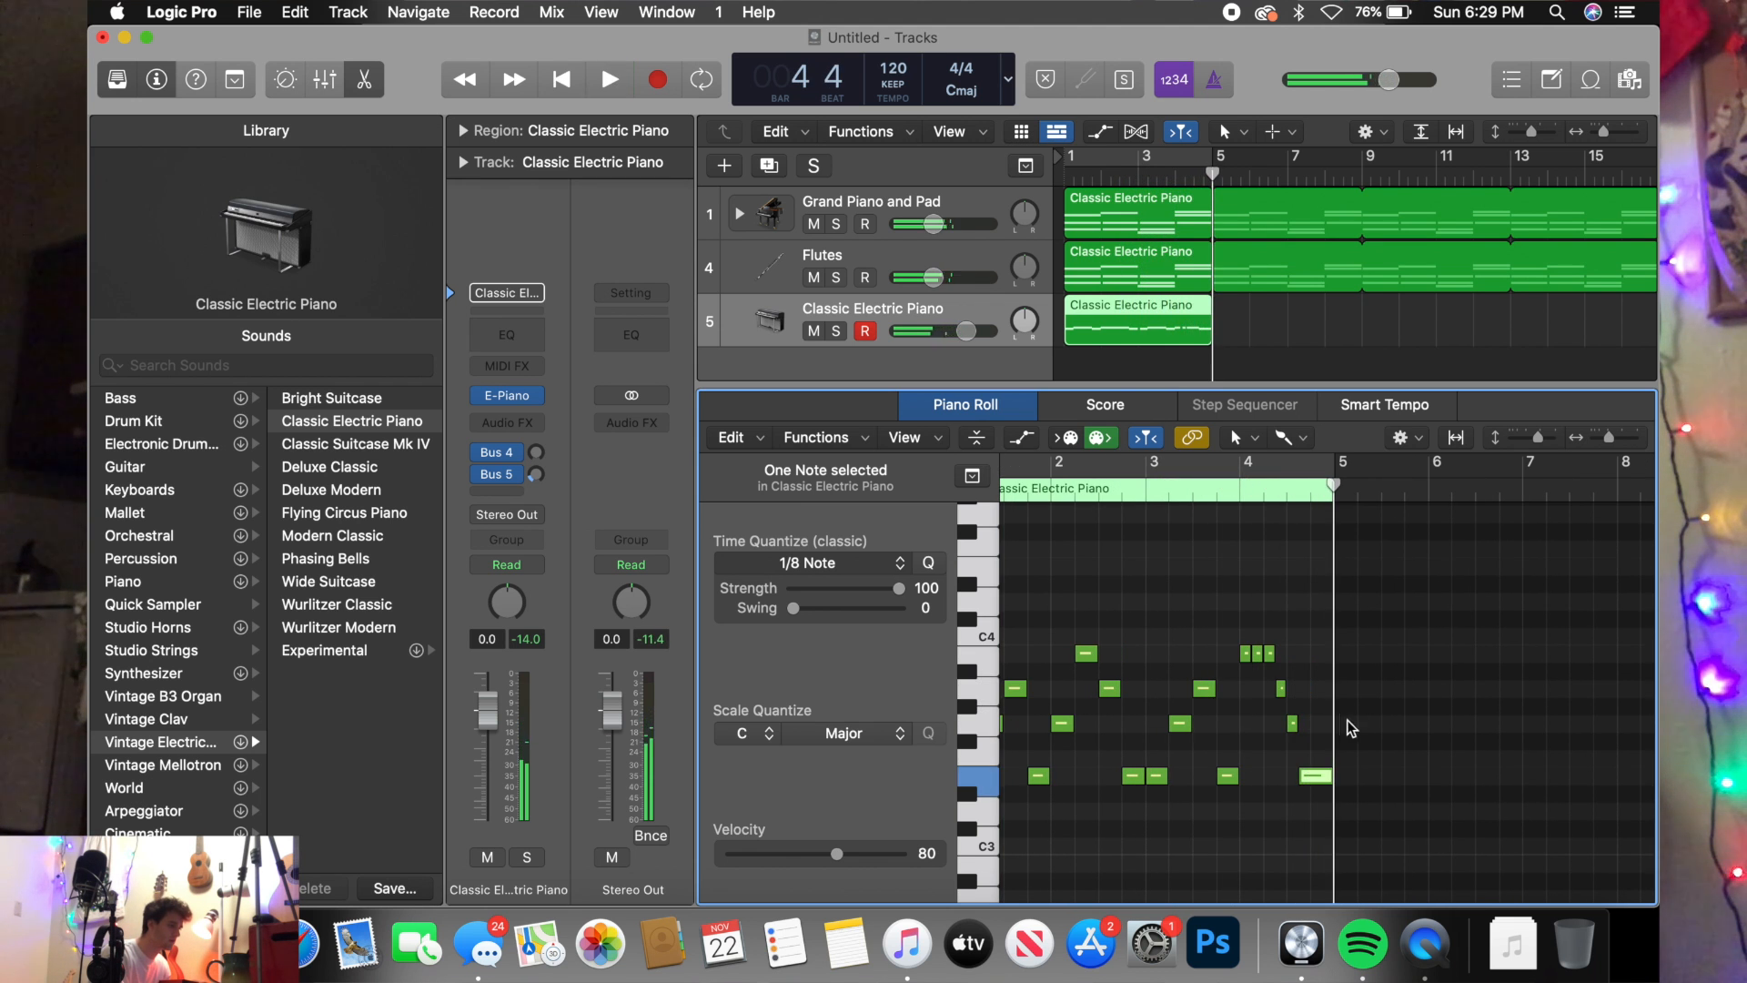
# - Replay bar 4 to check the ending of the melody
pyautogui.click(1236, 489)
pyautogui.press('space')
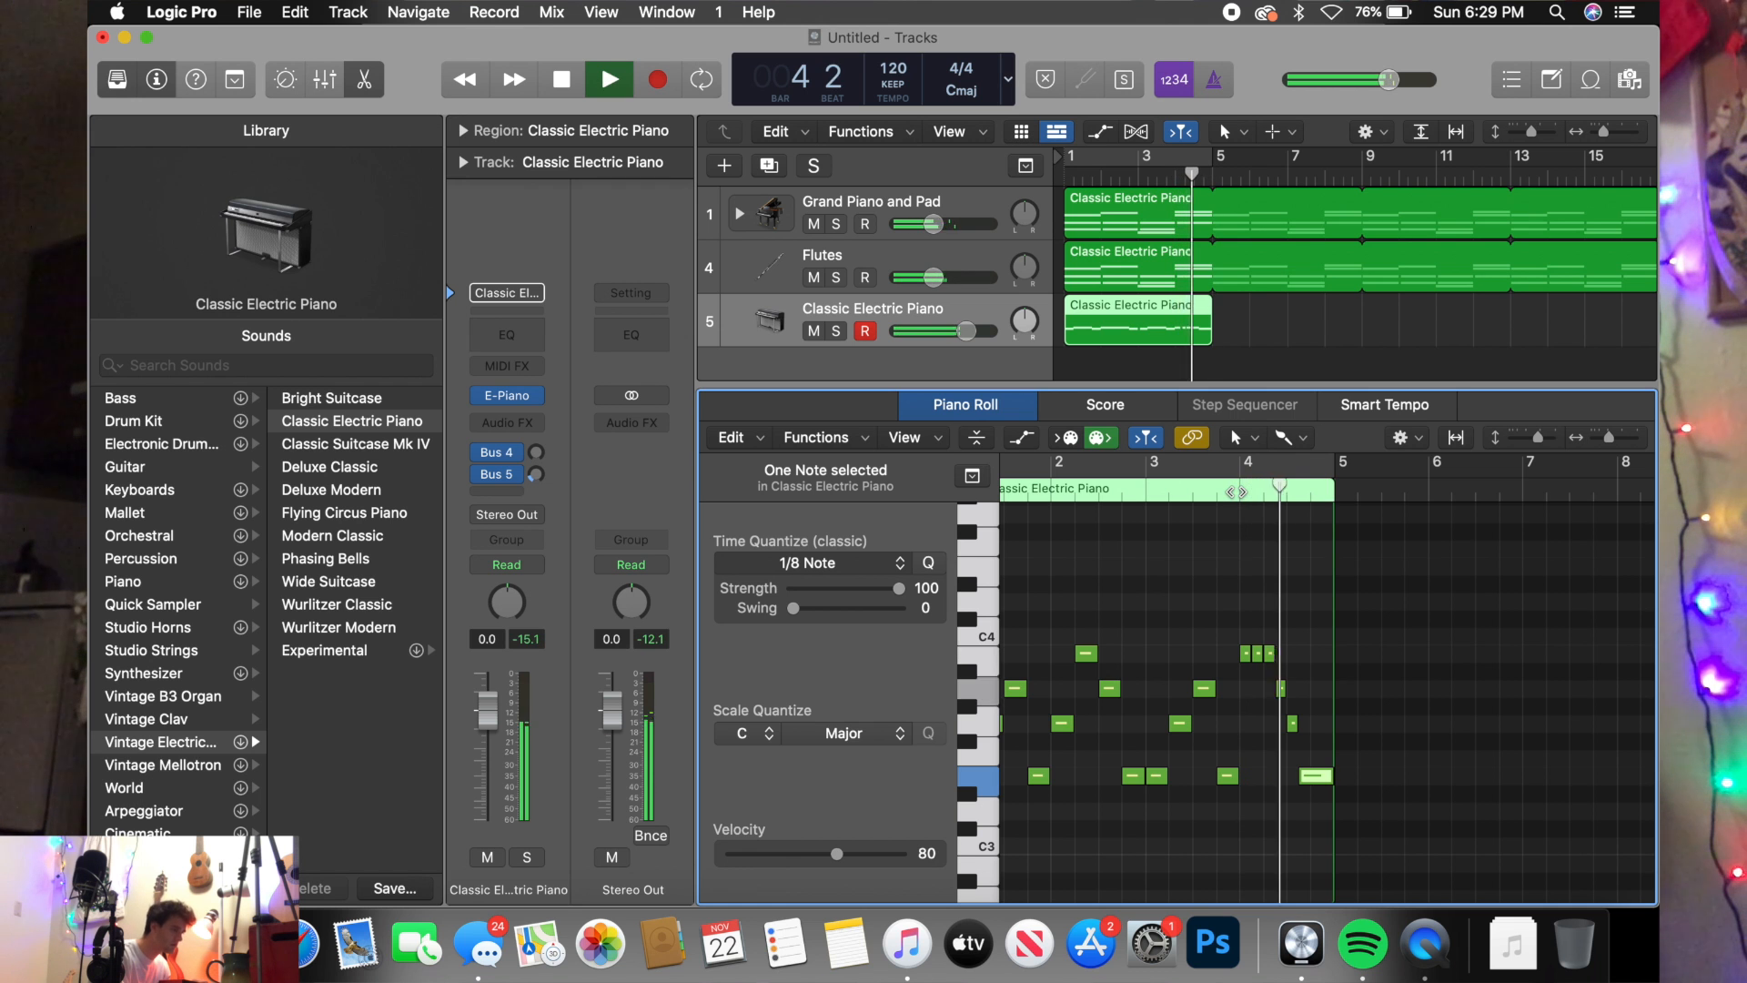
pyautogui.press('space')
# - Lengthen the G3 in bar 4 so it overlaps the start of the final E3, and replay the bar
pyautogui.scroll(5, 1256, 583)
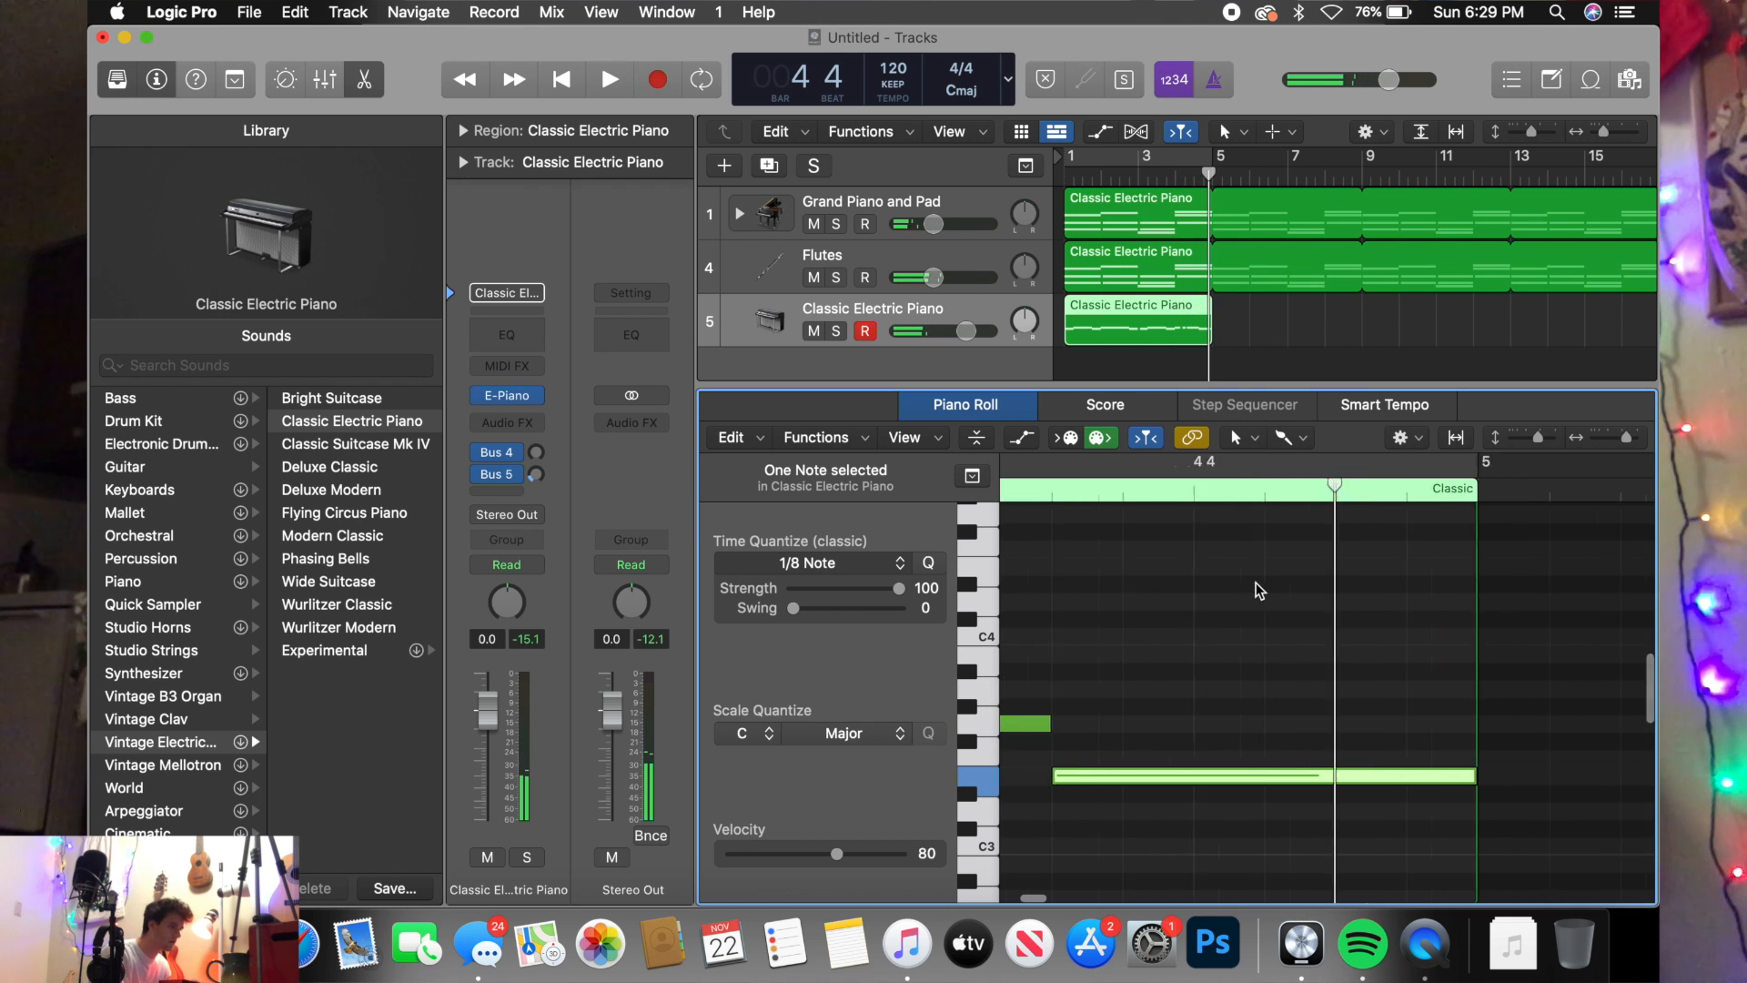
pyautogui.scroll(-5, 1256, 589)
pyautogui.moveTo(1448, 724); pyautogui.dragTo(1501, 723)
pyautogui.click(1268, 488)
pyautogui.press('space')
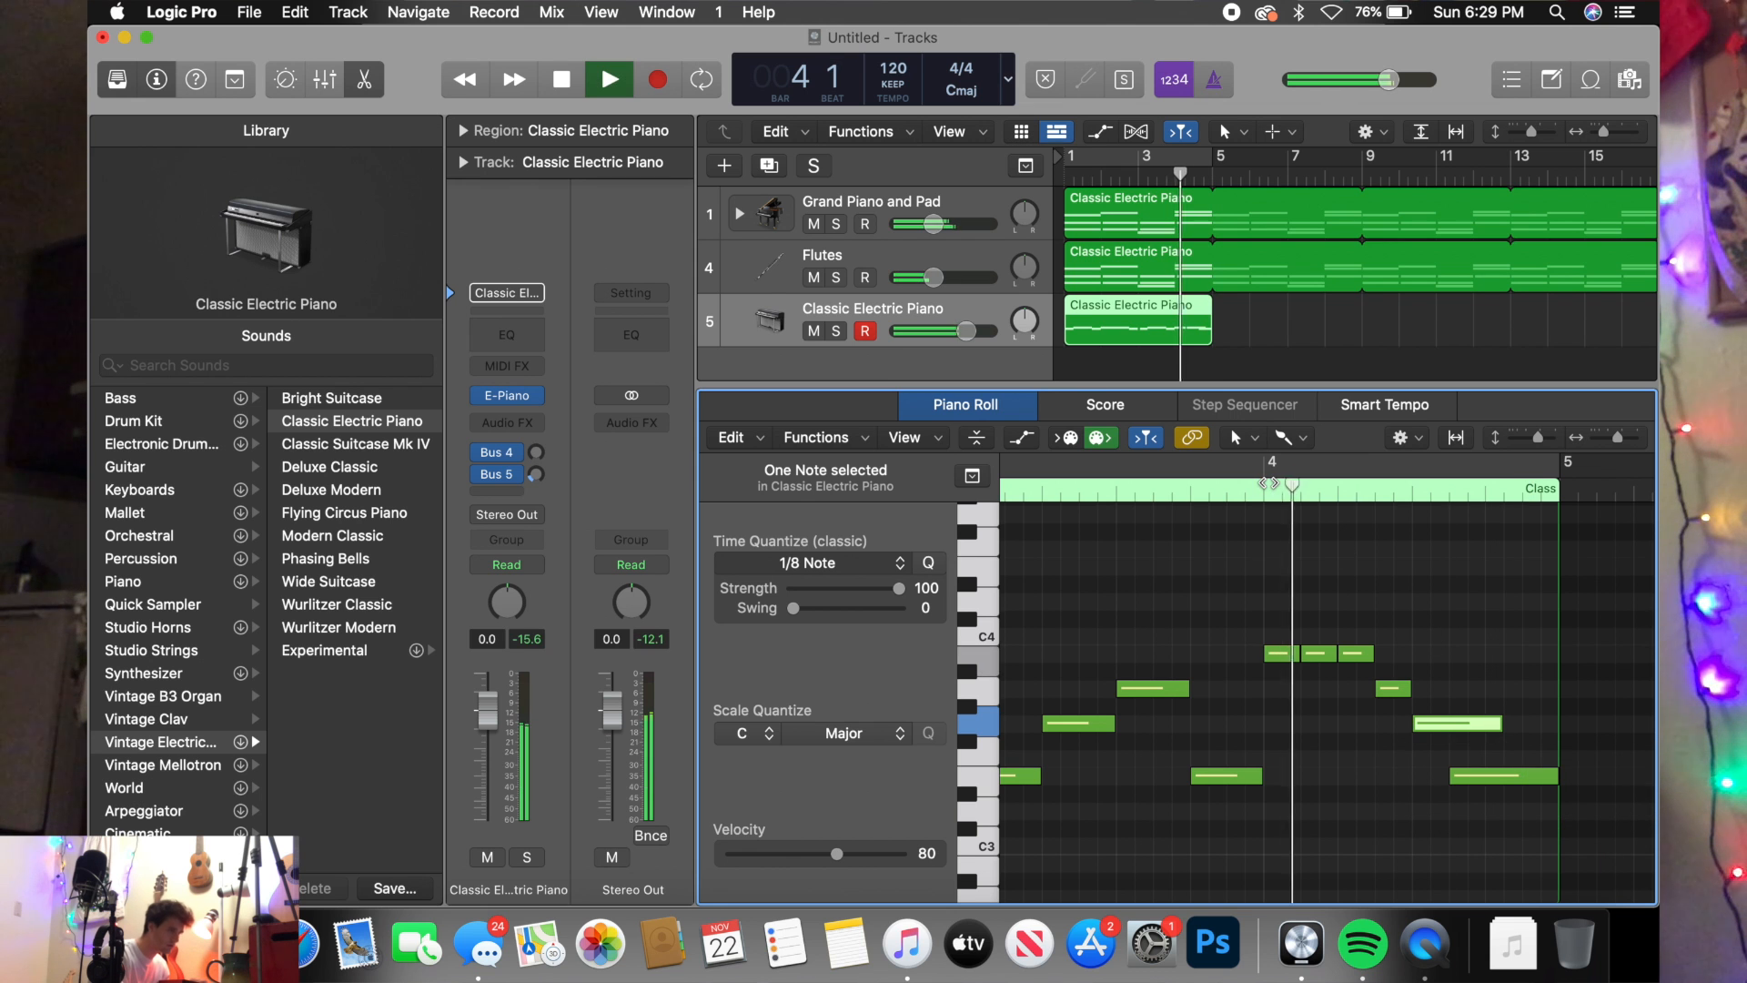
pyautogui.press('space')
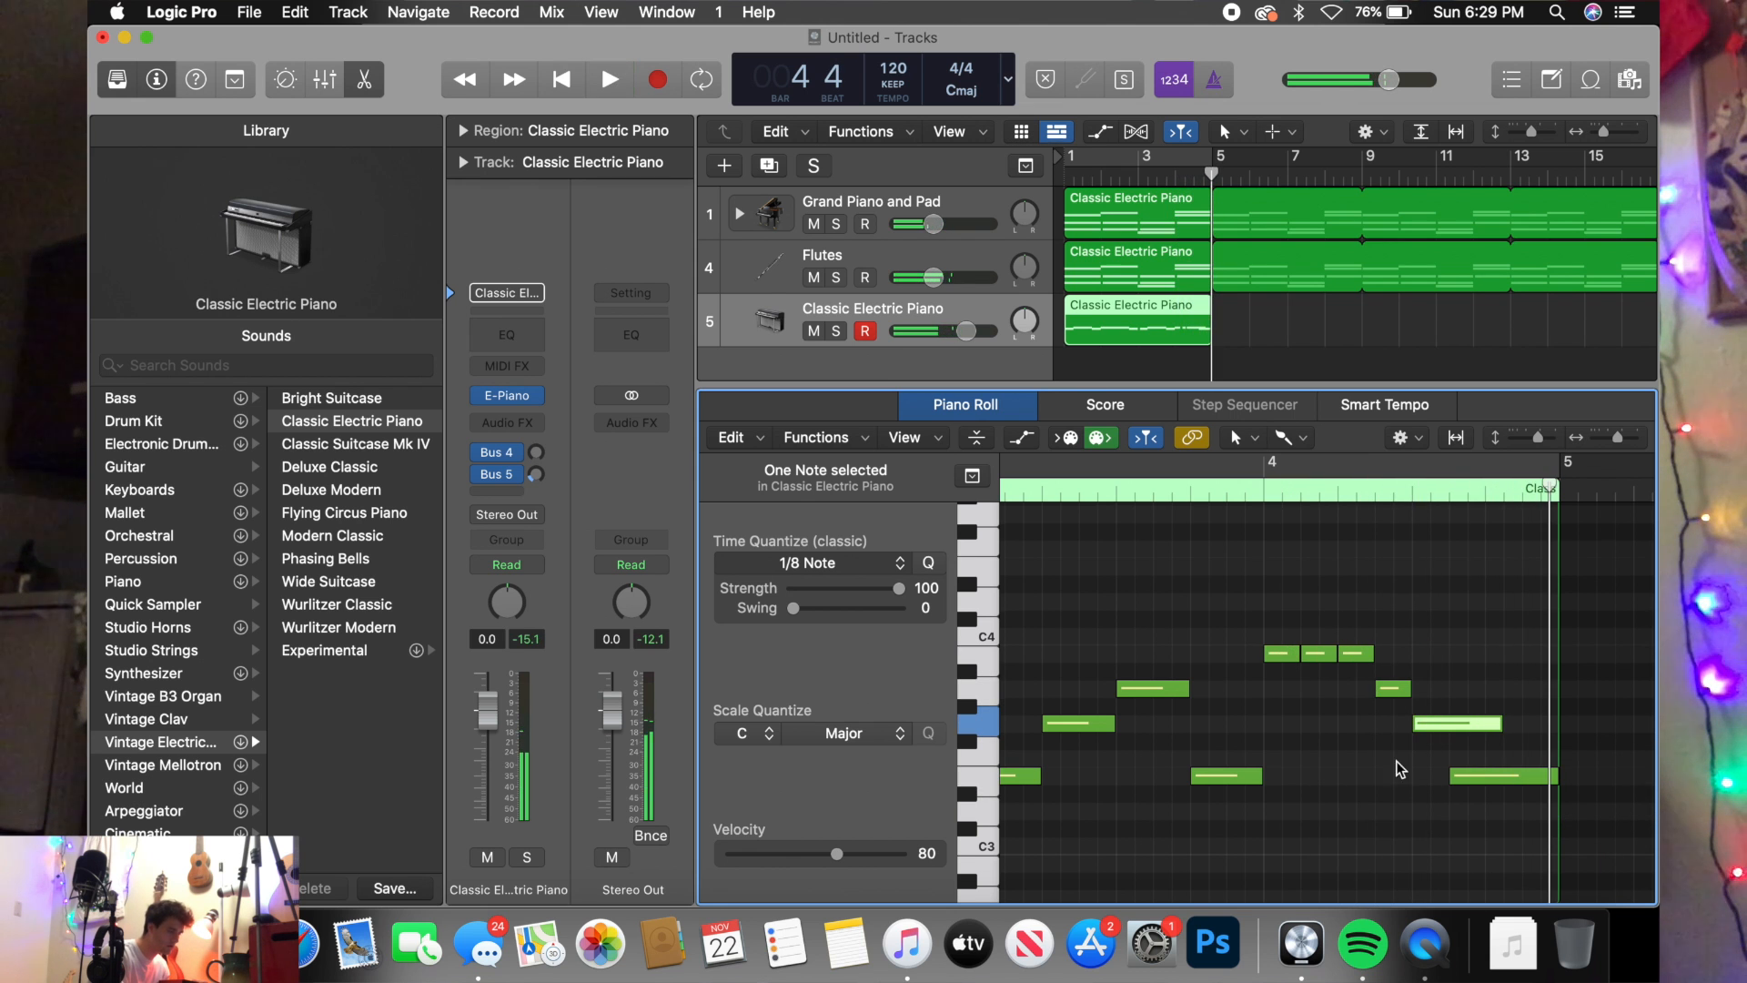
pyautogui.click(1419, 723)
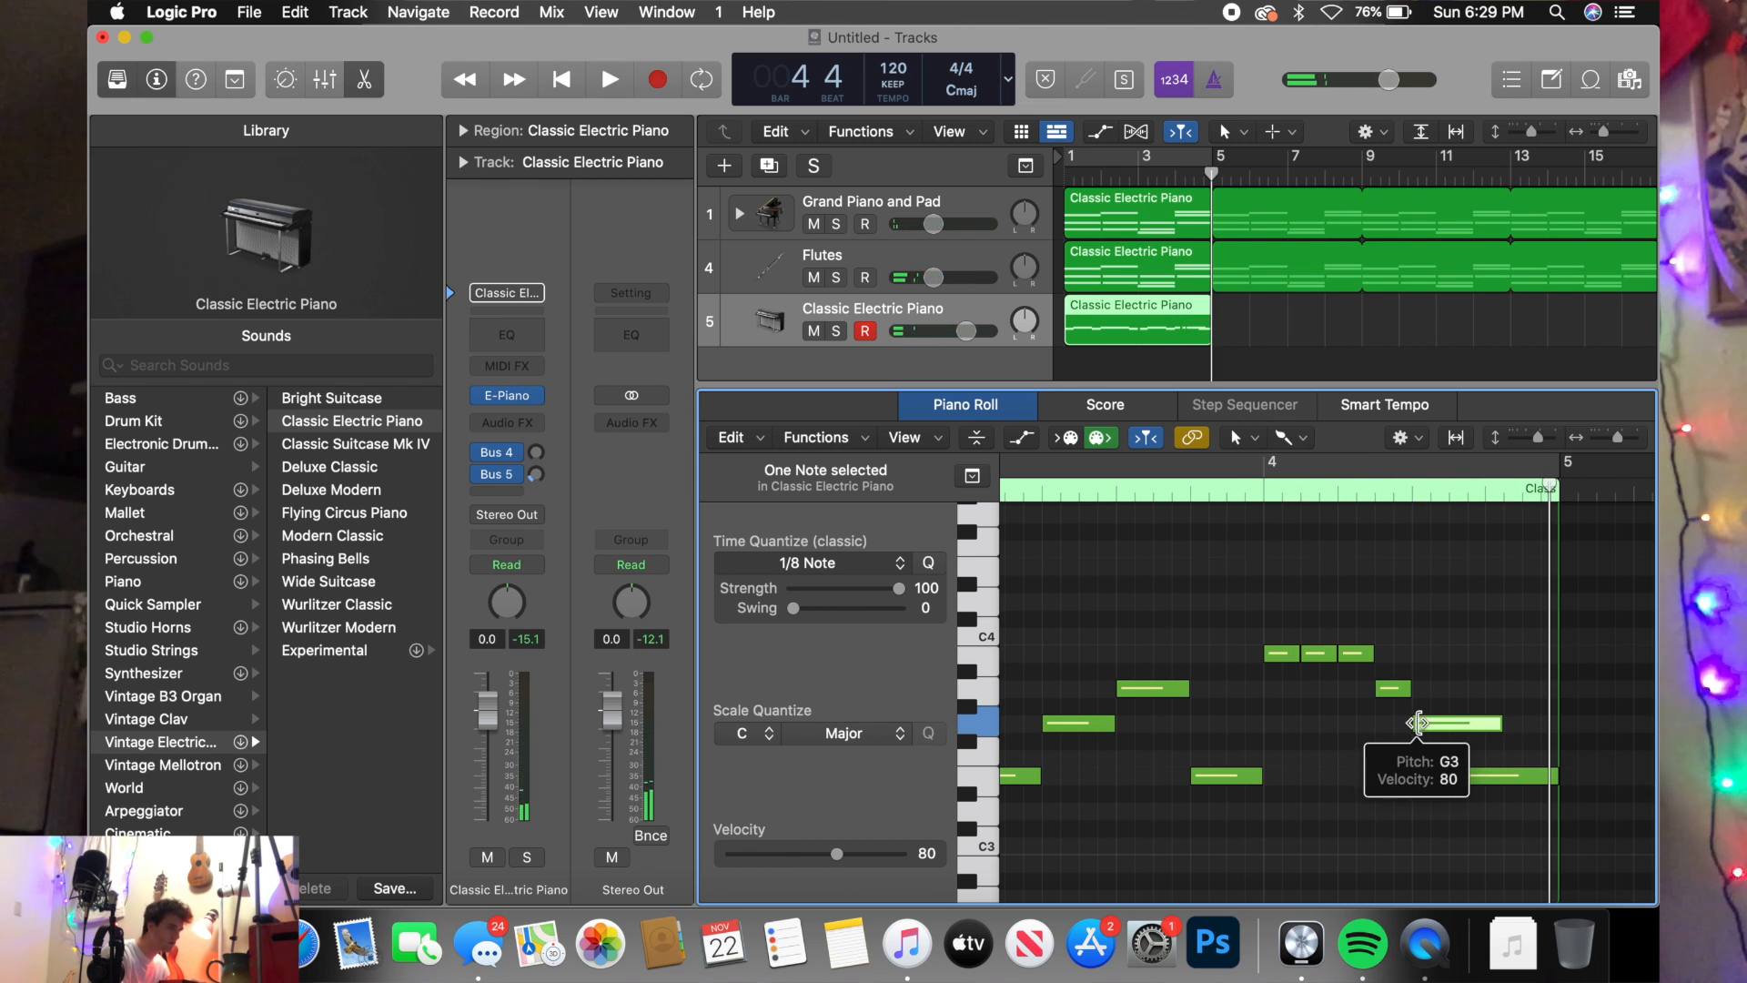
pyautogui.click(1254, 493)
pyautogui.press('space')
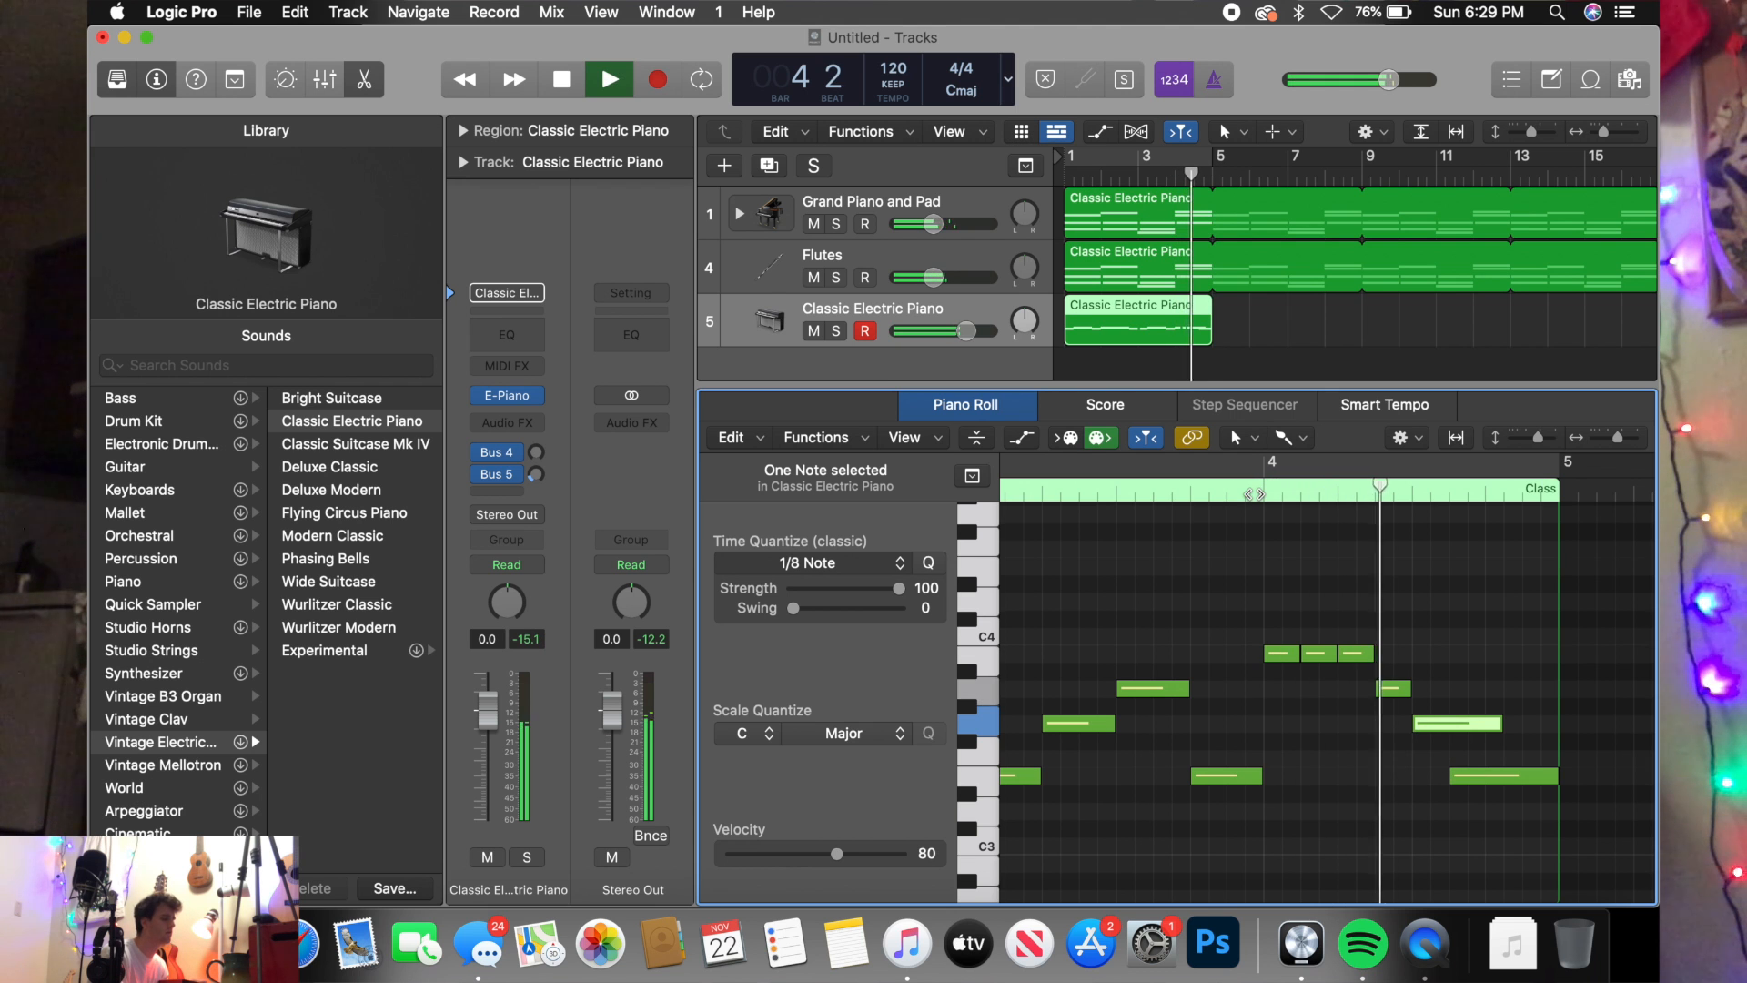
pyautogui.press('space')
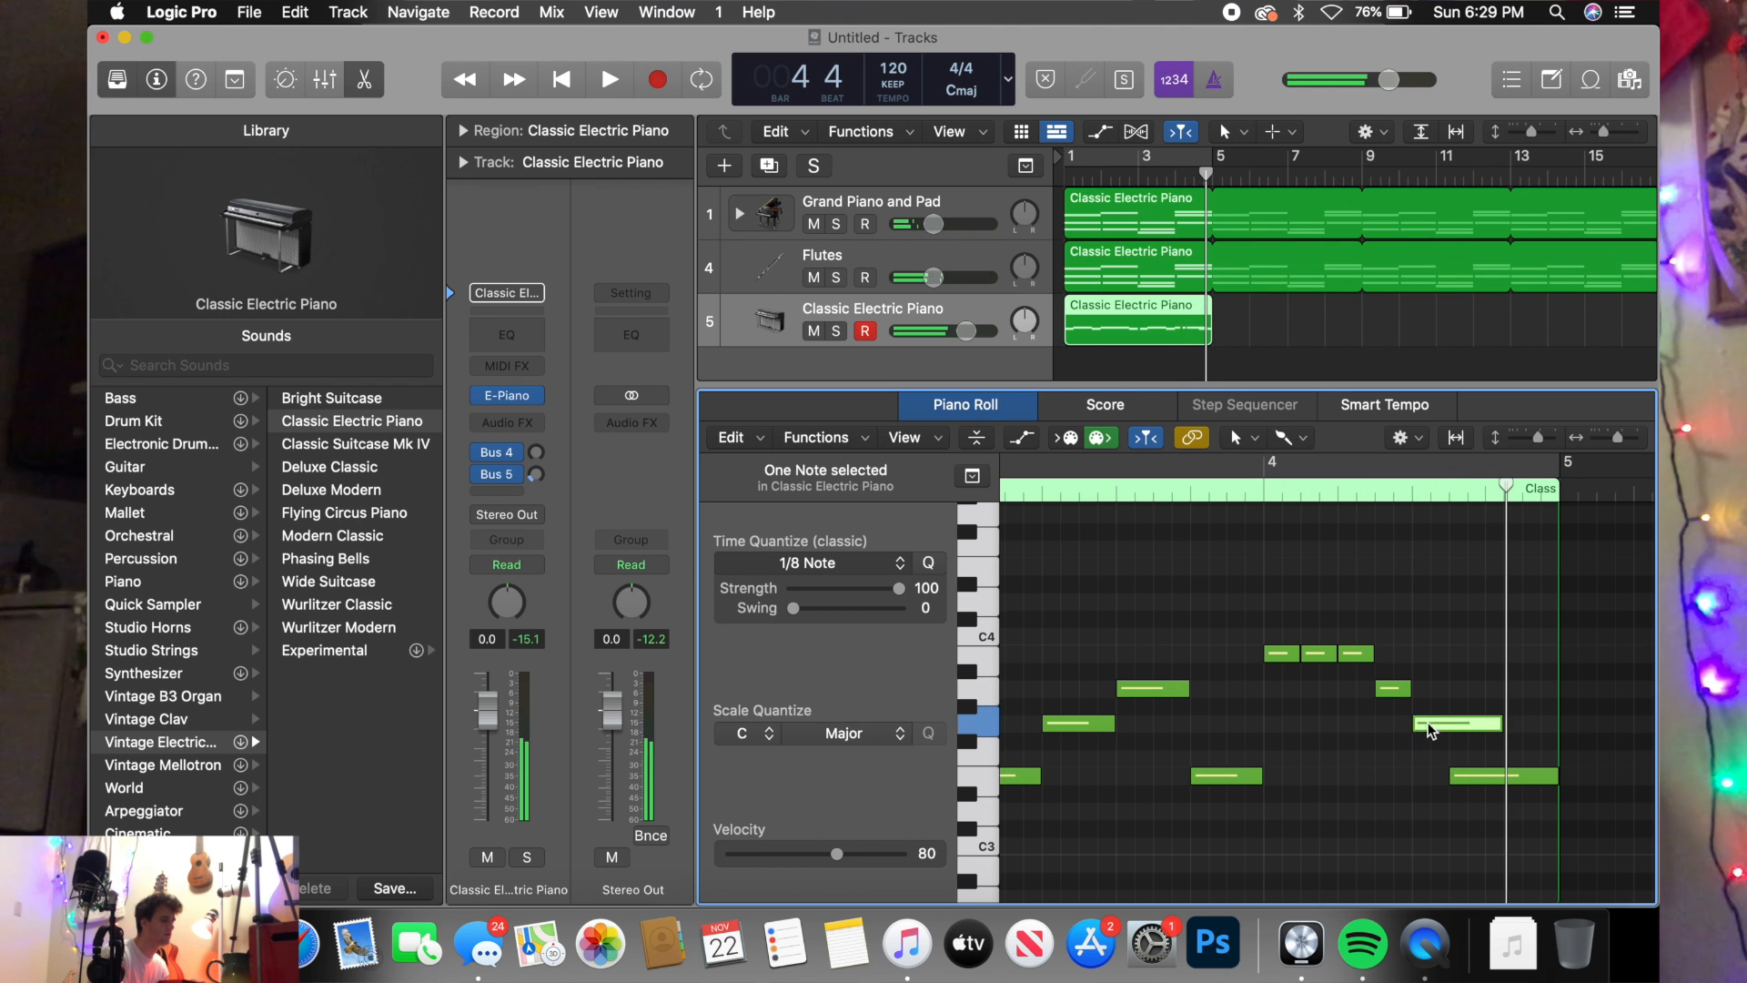
# - Shift the lengthened G3 in bar 4 a sixteenth note later and play the bar
pyautogui.moveTo(1432, 731); pyautogui.dragTo(1447, 728)
pyautogui.click(1267, 496)
pyautogui.press('space')
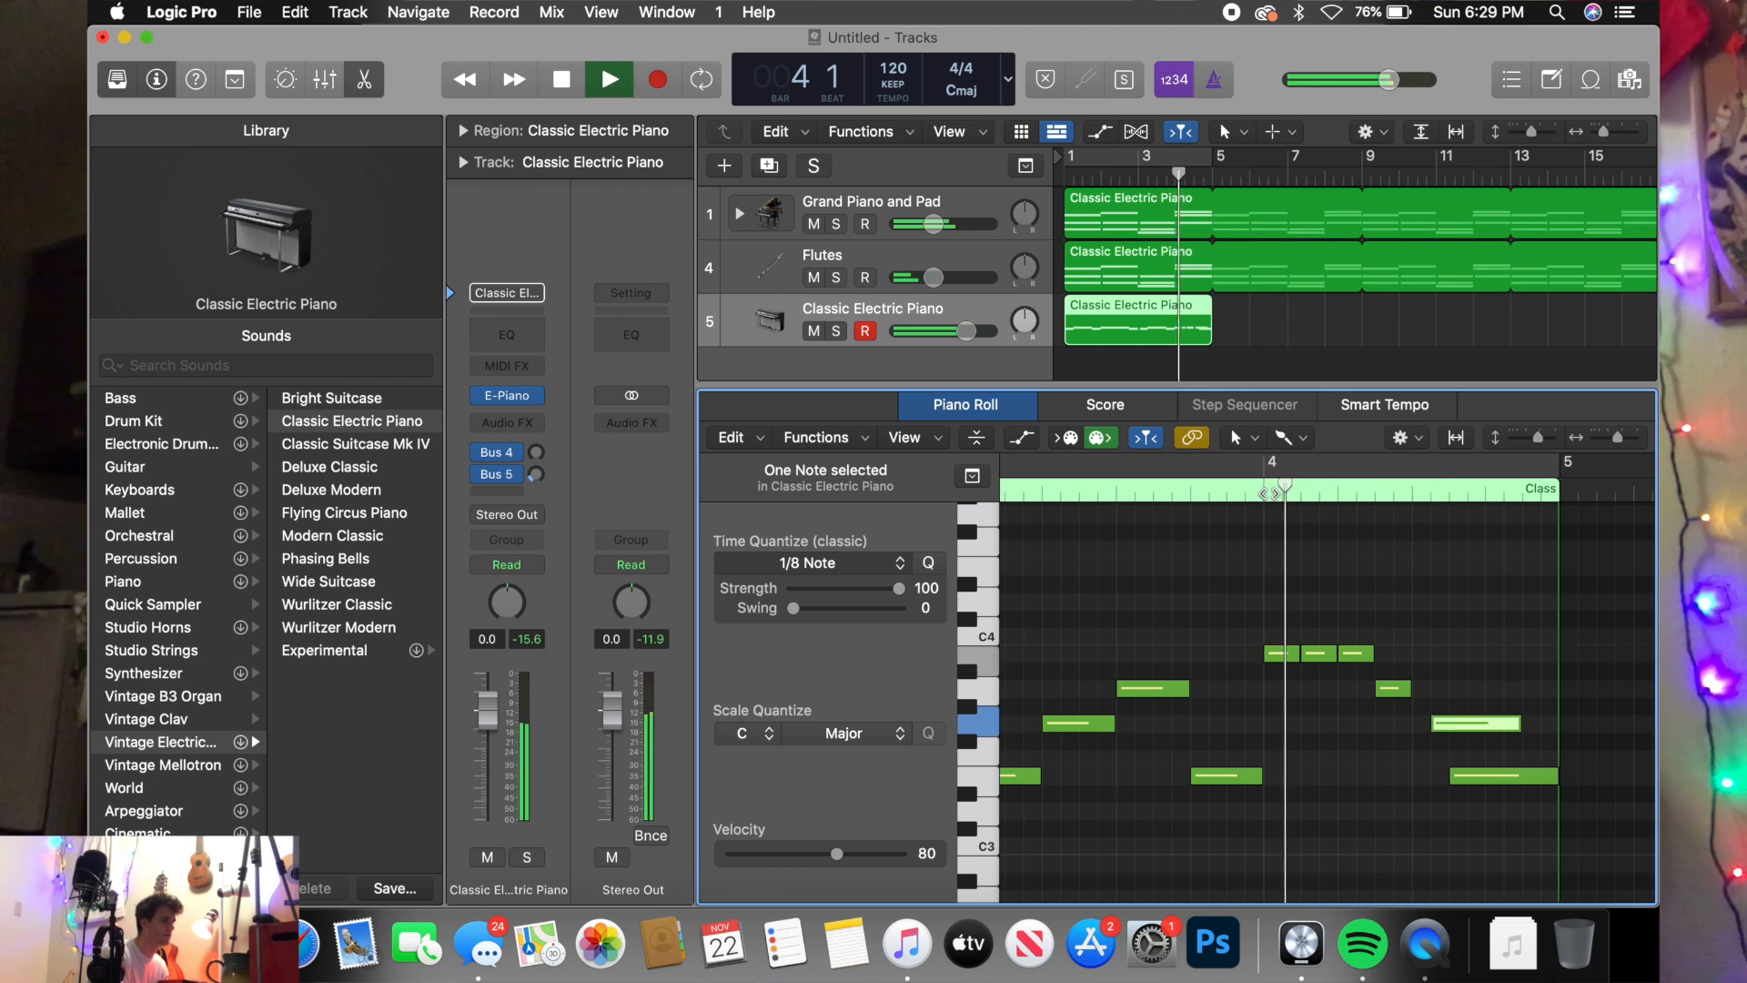
pyautogui.press('space')
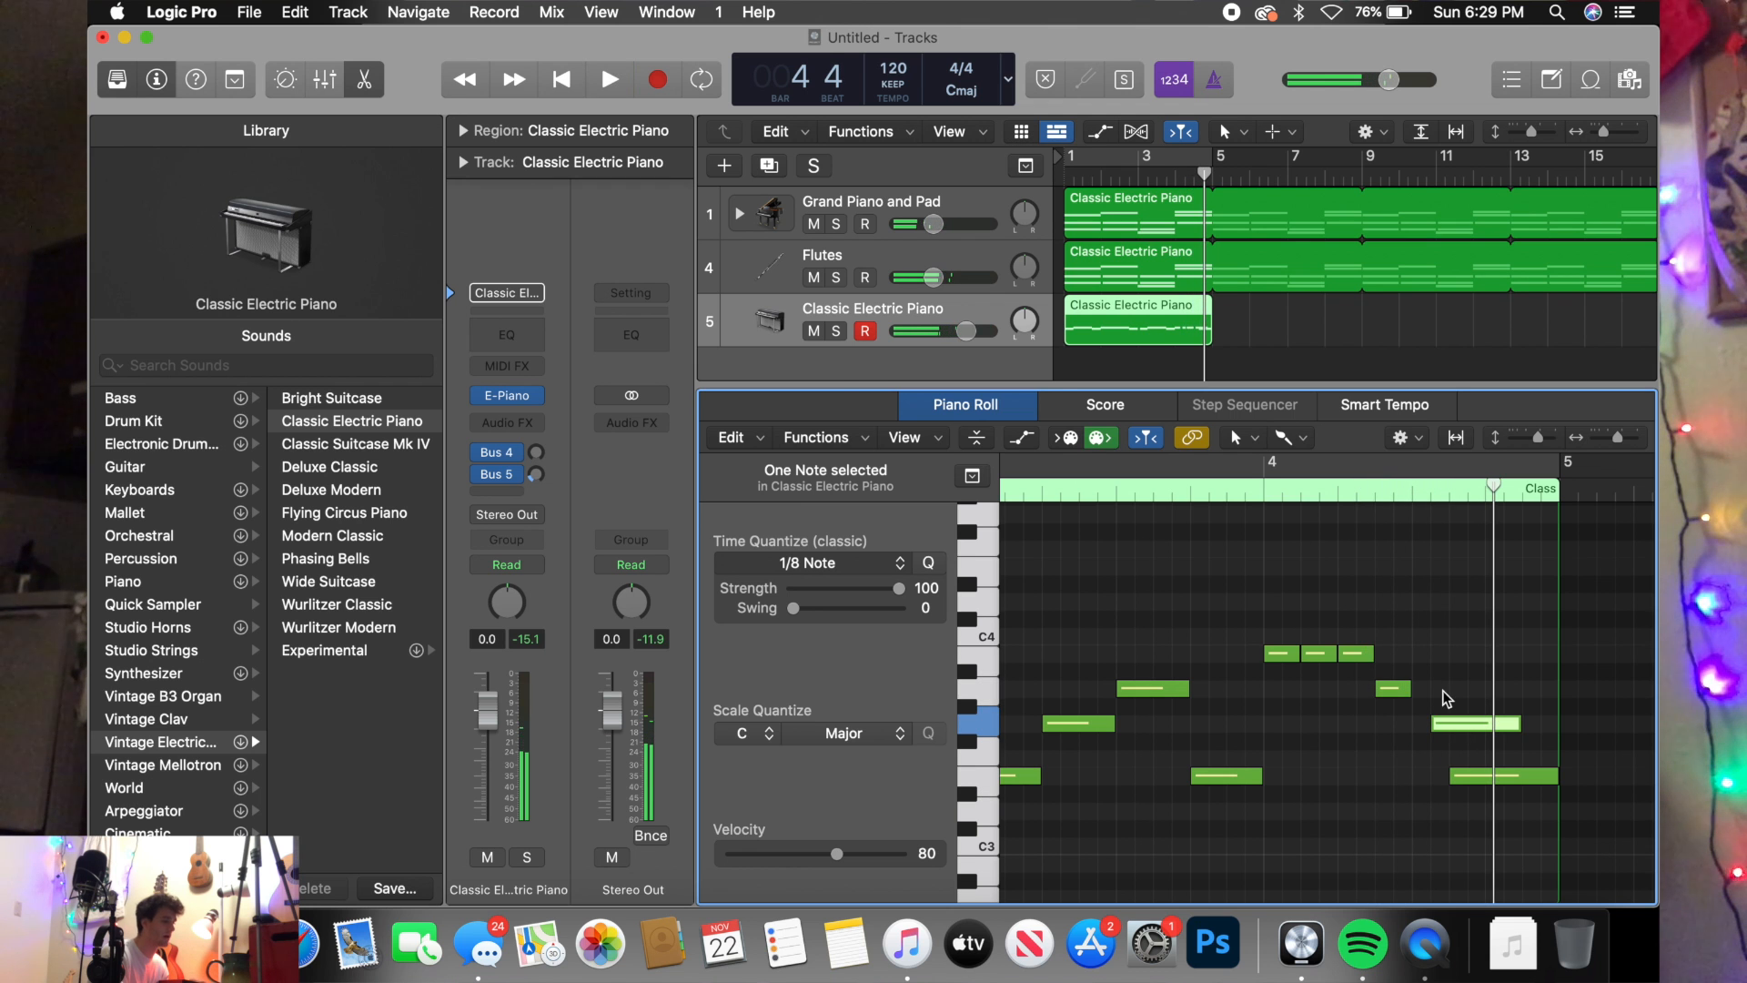
# - Move the G3 in bar 4 back a sixteenth note earlier and listen to the bar again
pyautogui.press('super+space')
pyautogui.click(1421, 696)
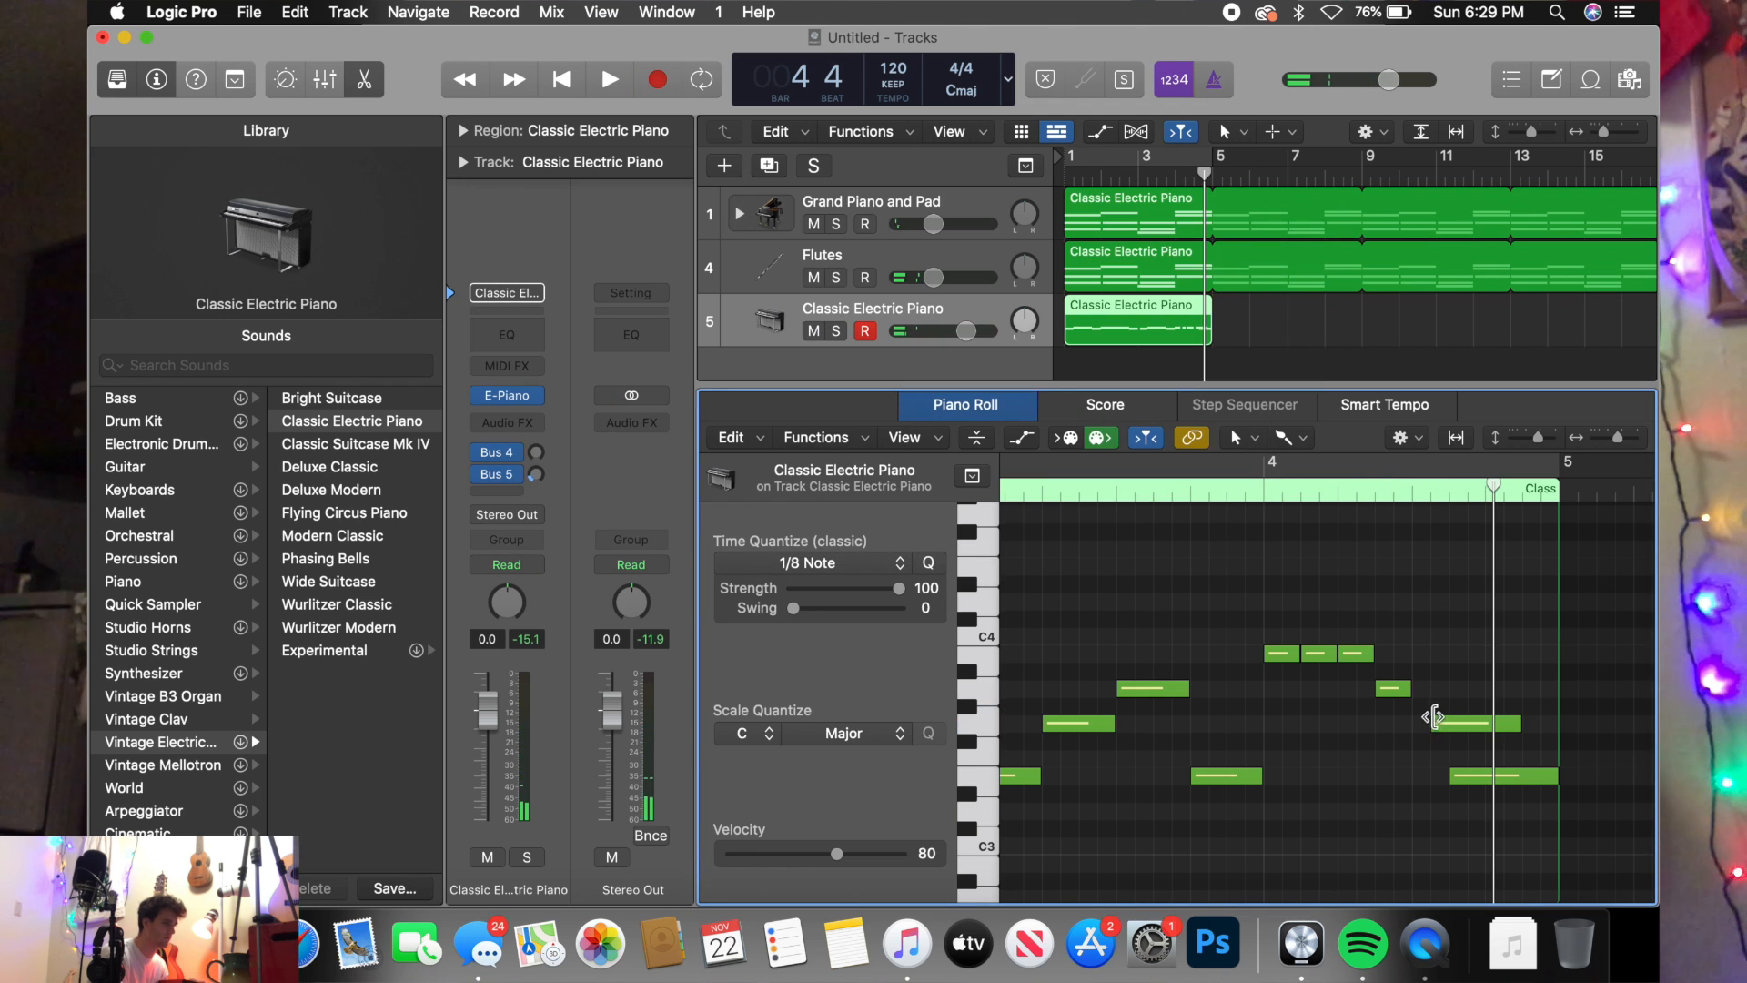
pyautogui.moveTo(1436, 723); pyautogui.dragTo(1423, 723)
pyautogui.click(1268, 494)
pyautogui.press('space')
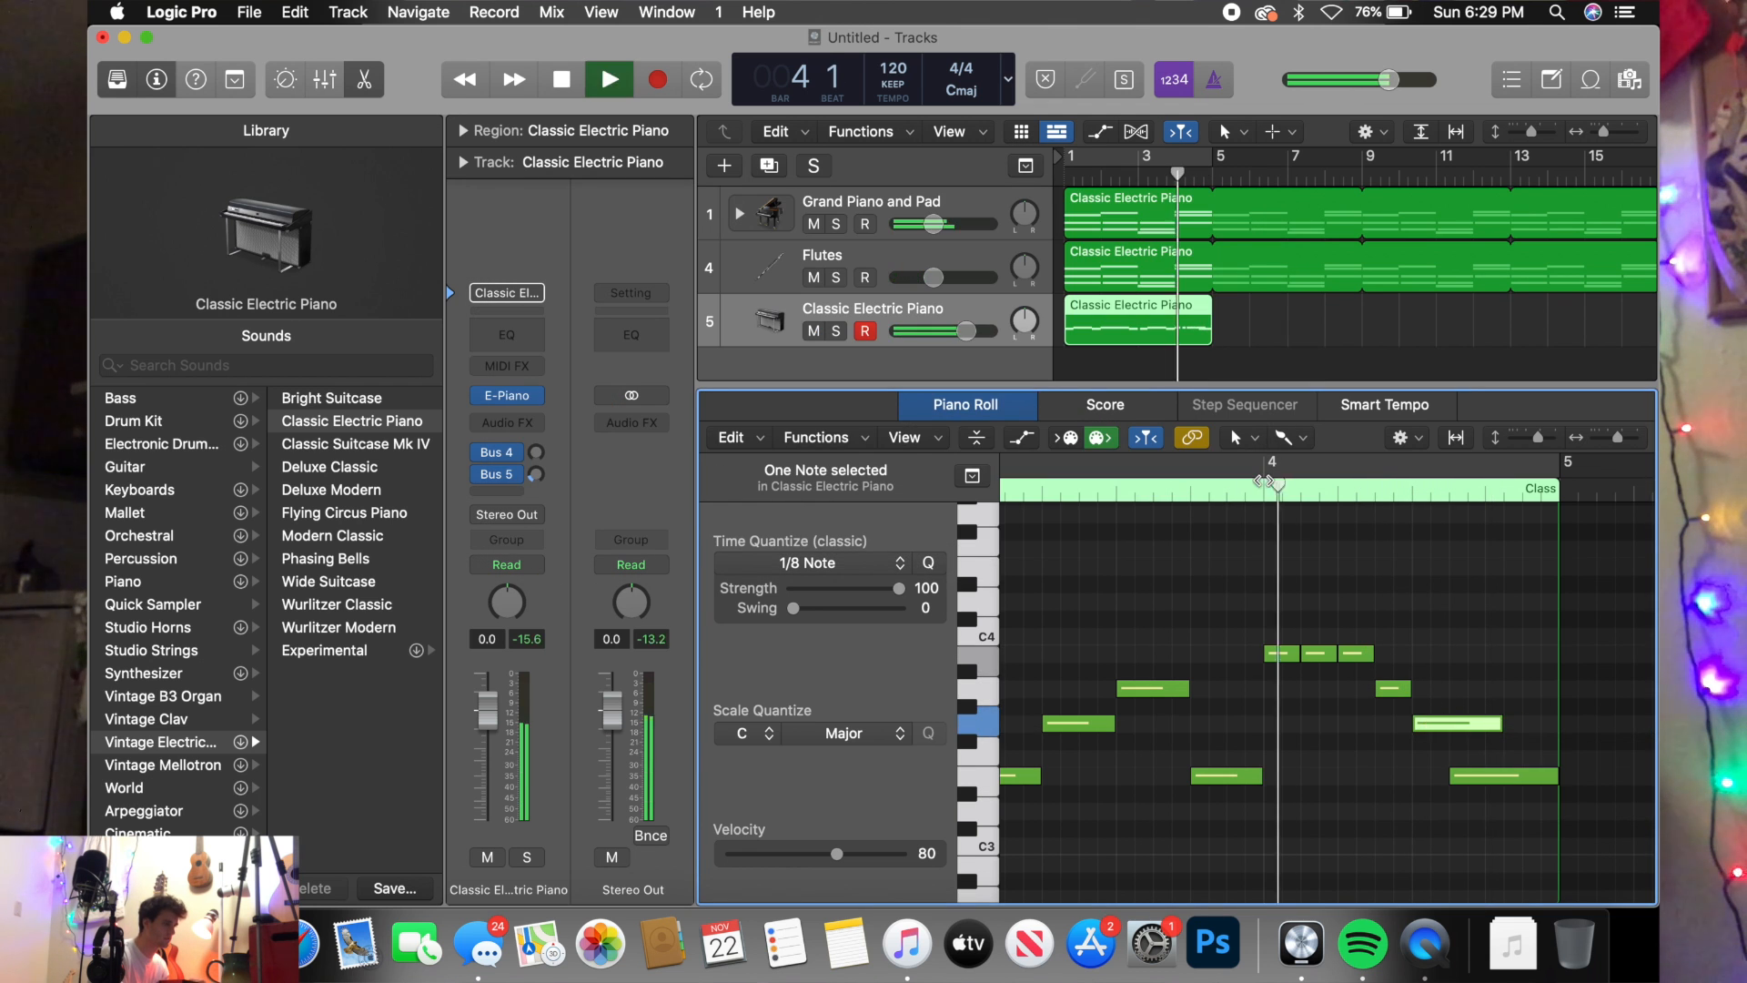
pyautogui.press('space')
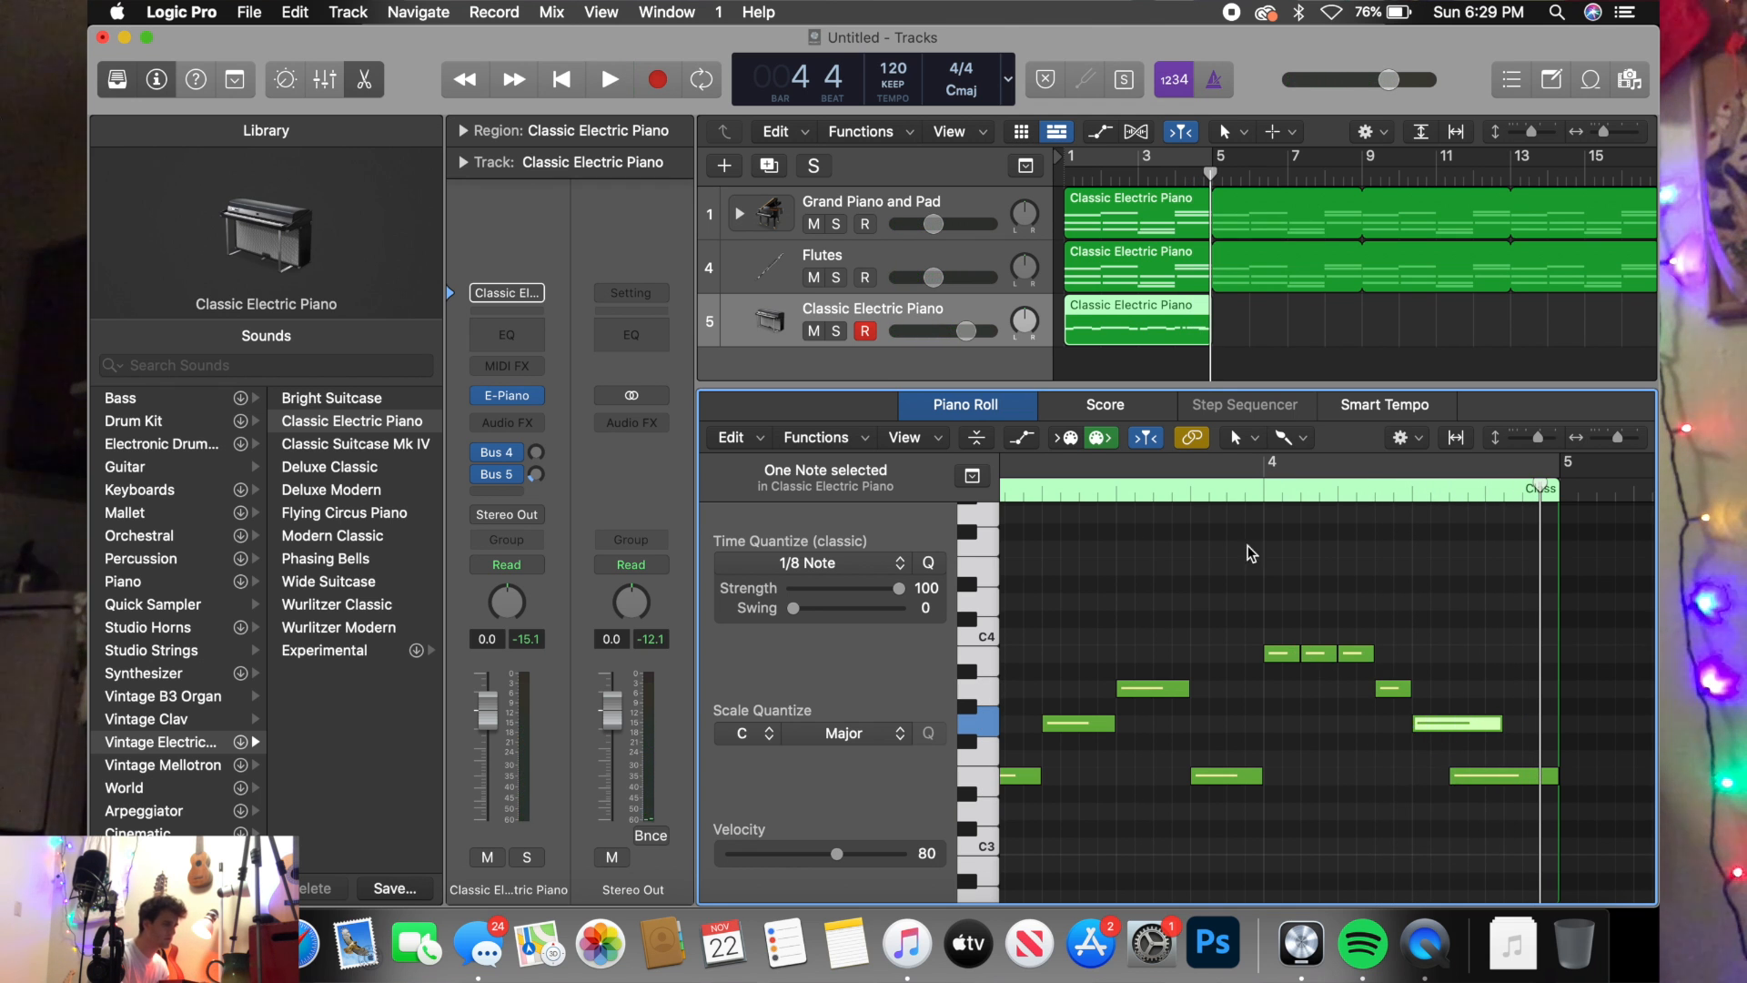
pyautogui.click(1272, 493)
pyautogui.press('space')
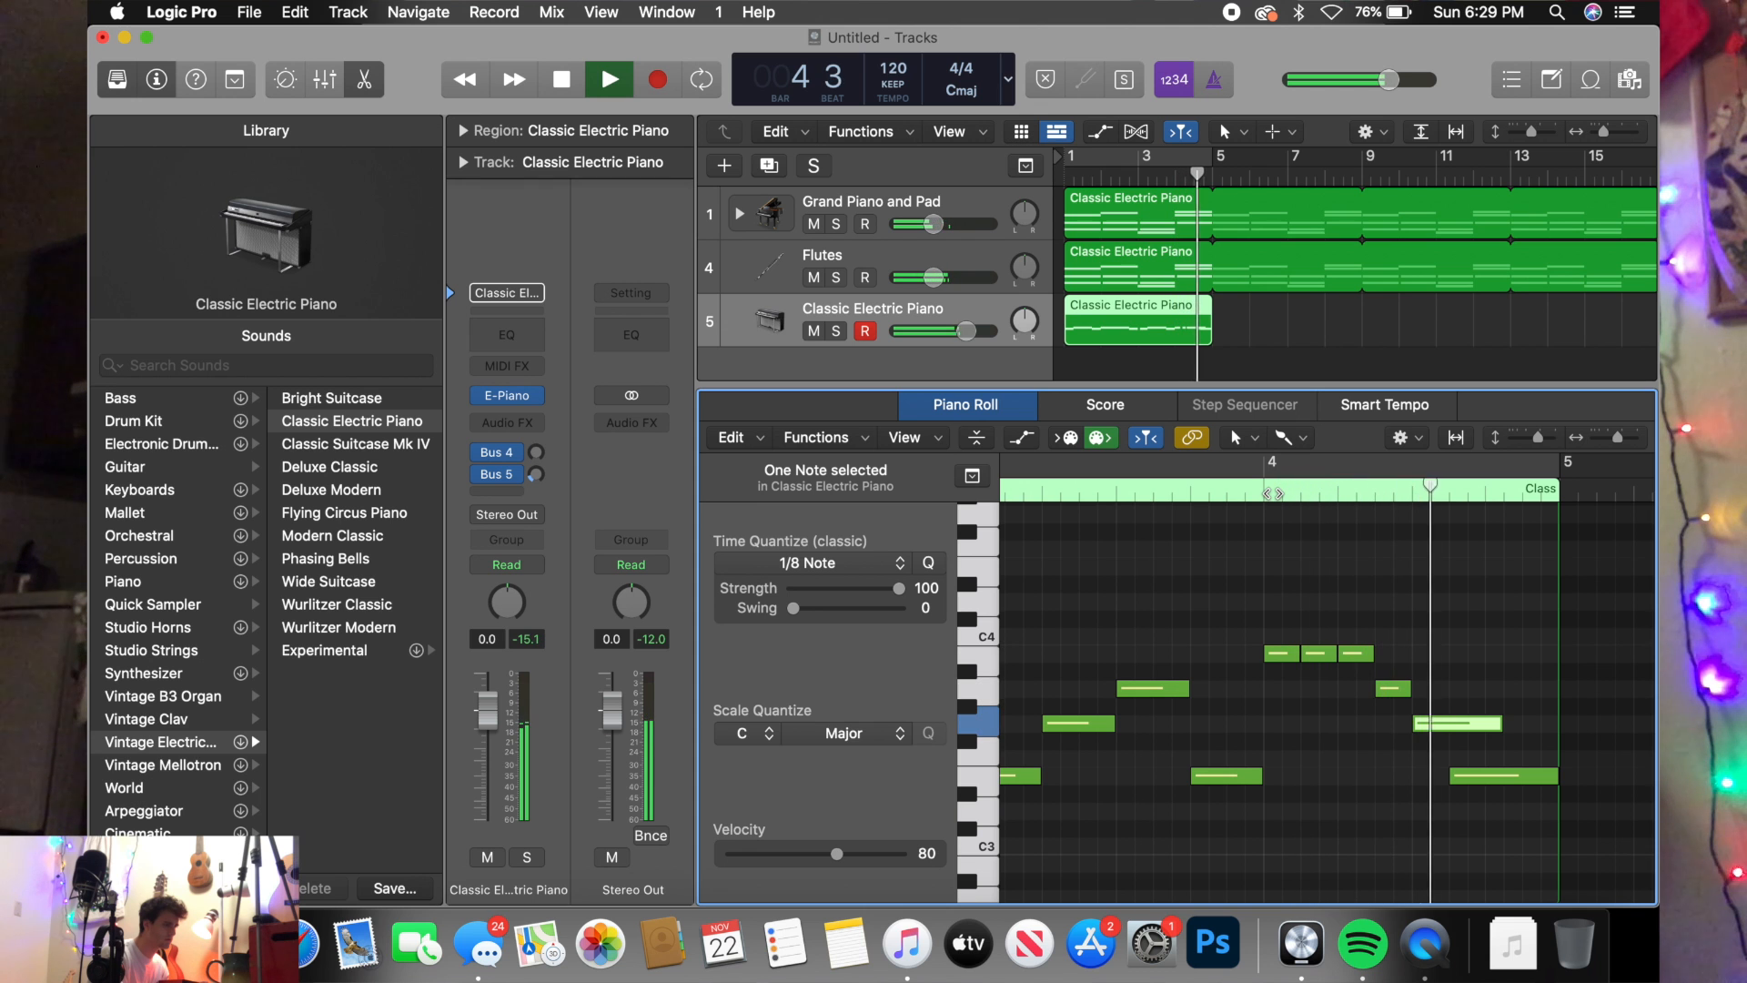
pyautogui.press('space')
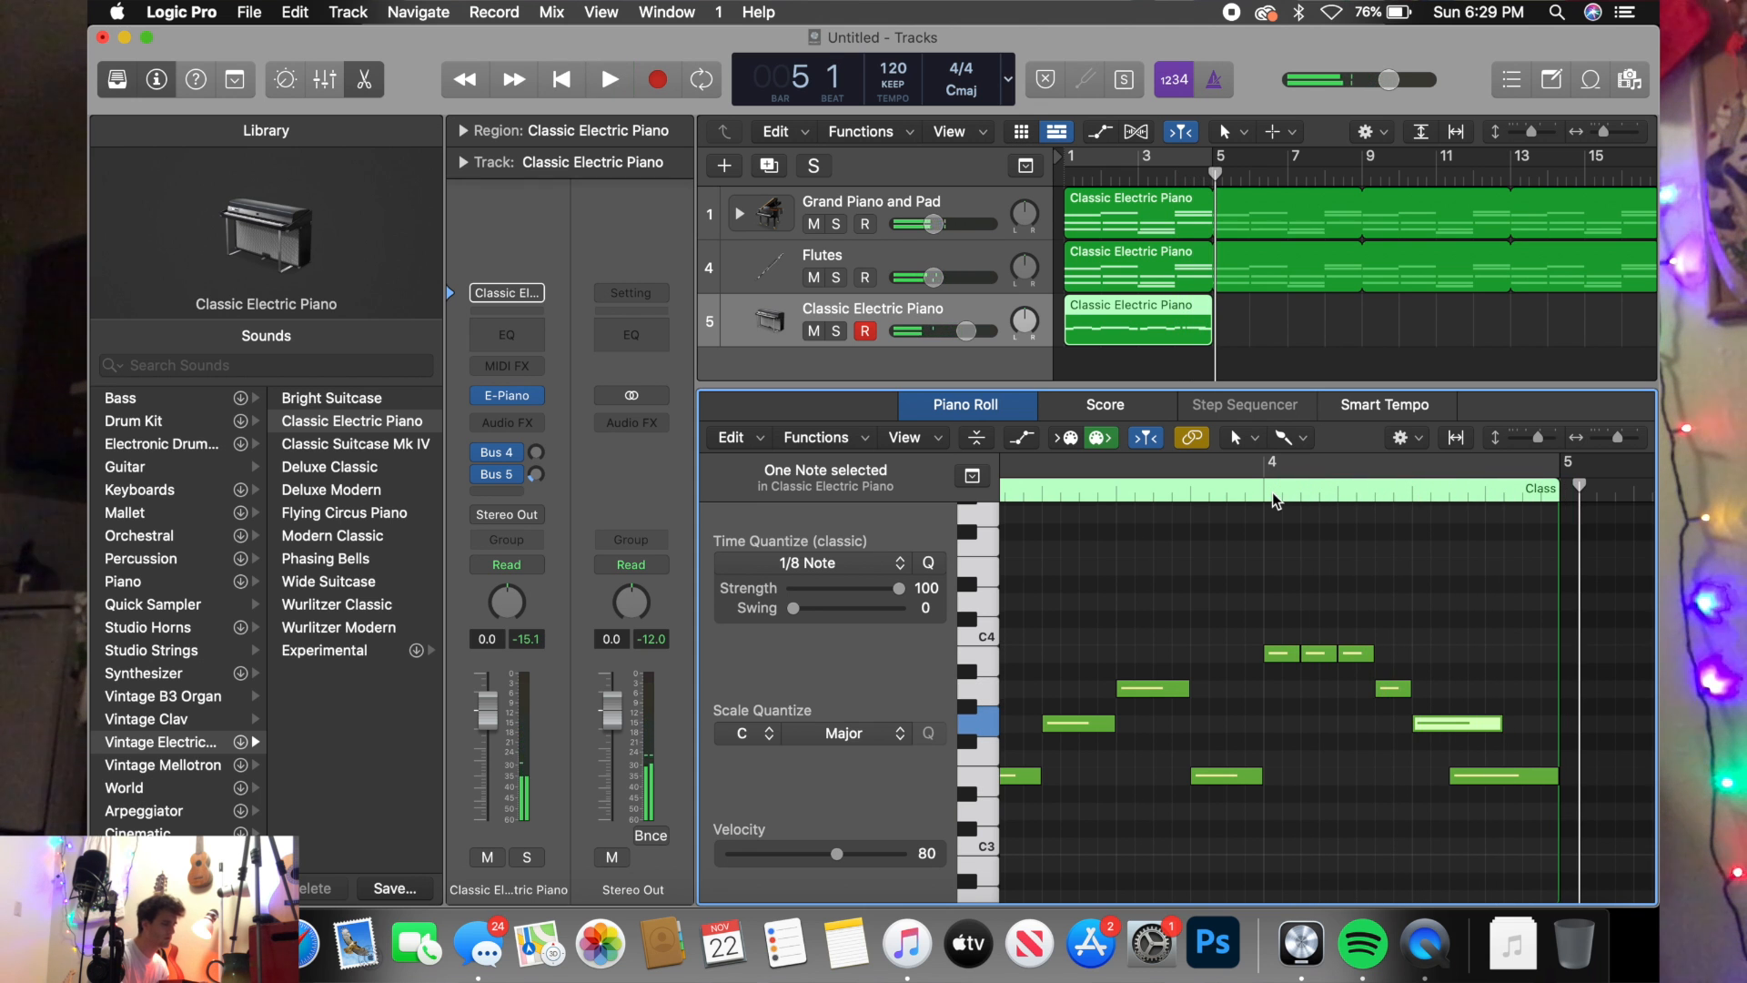
# - Try the final E3 in bar 4 a sixteenth note earlier with playback, and return it to position 4 3 3 1
pyautogui.moveTo(1484, 775); pyautogui.dragTo(1465, 776)
pyautogui.click(1267, 489)
pyautogui.press('space')
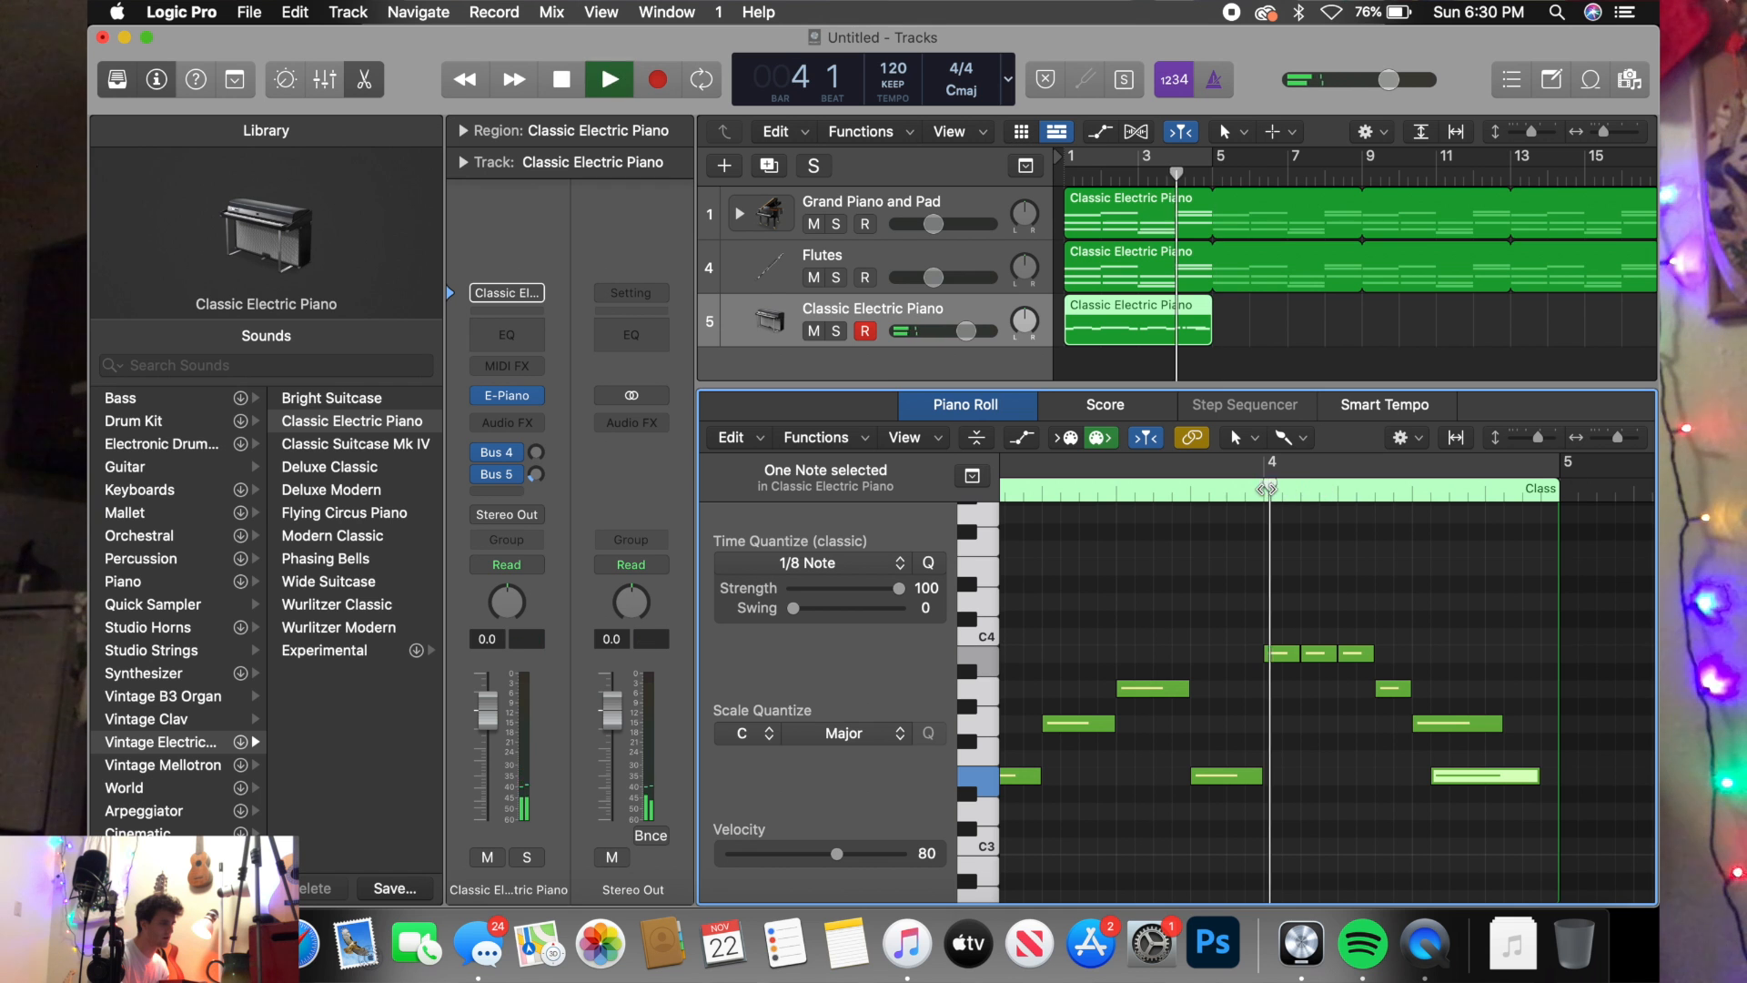
pyautogui.press('space')
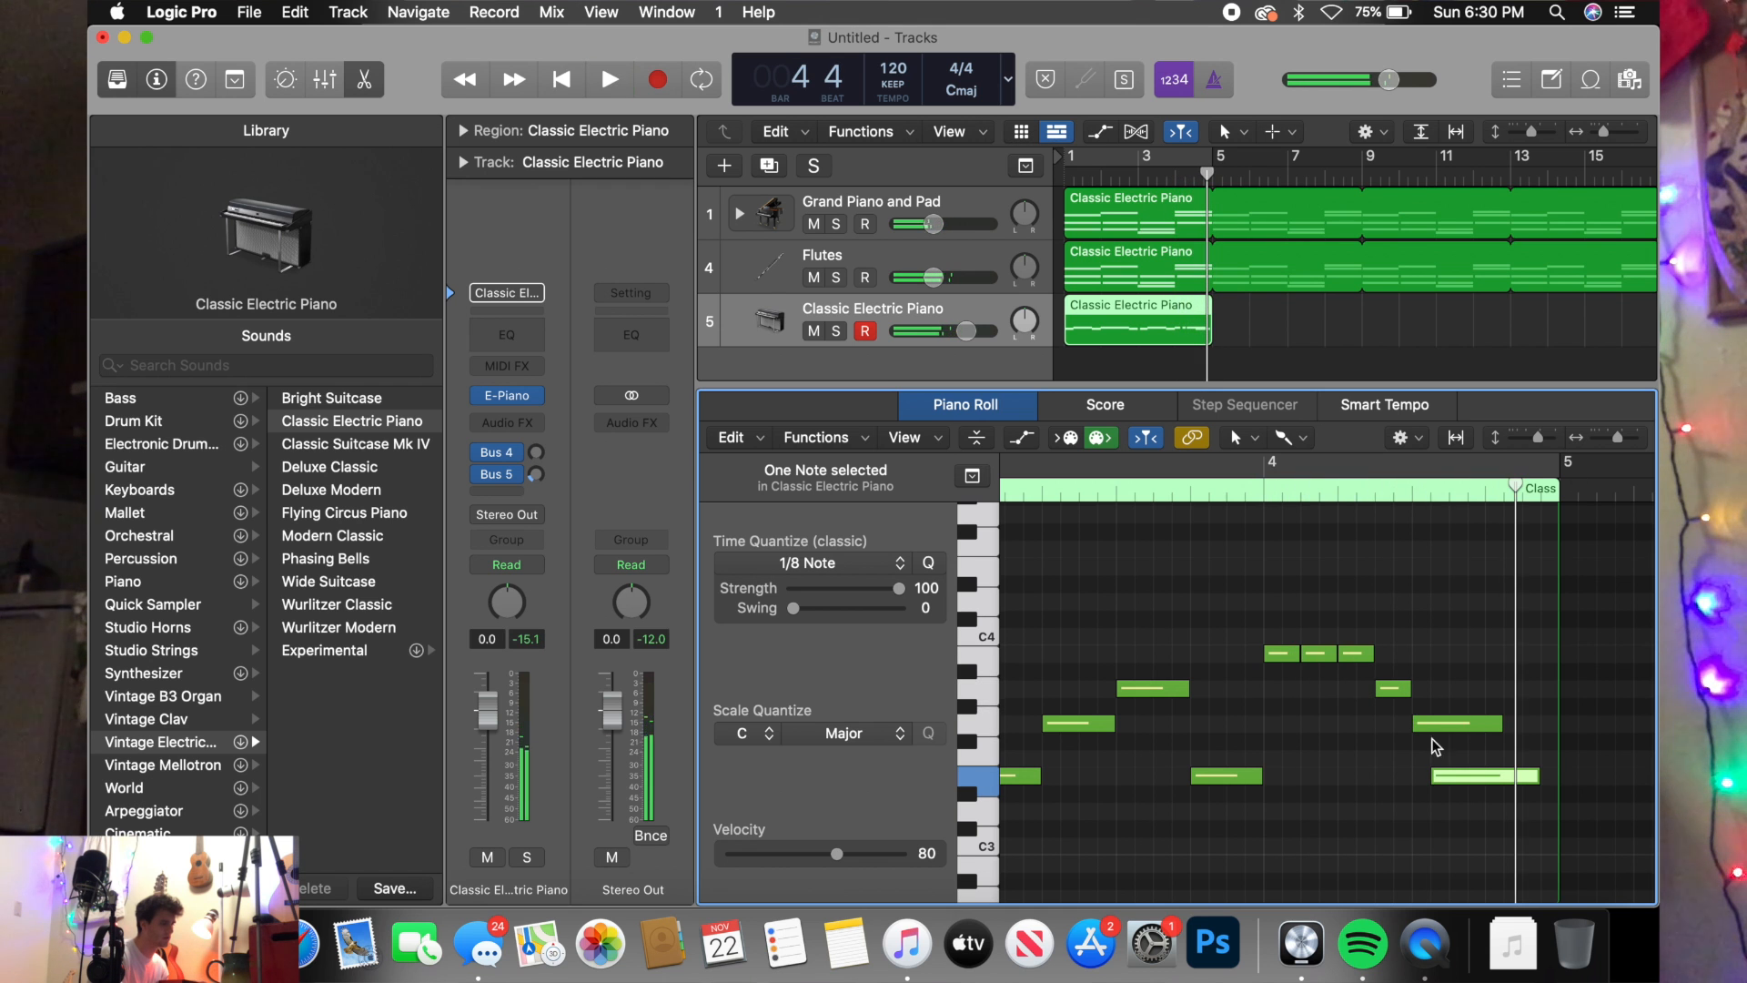
pyautogui.moveTo(1449, 780); pyautogui.dragTo(1467, 776)
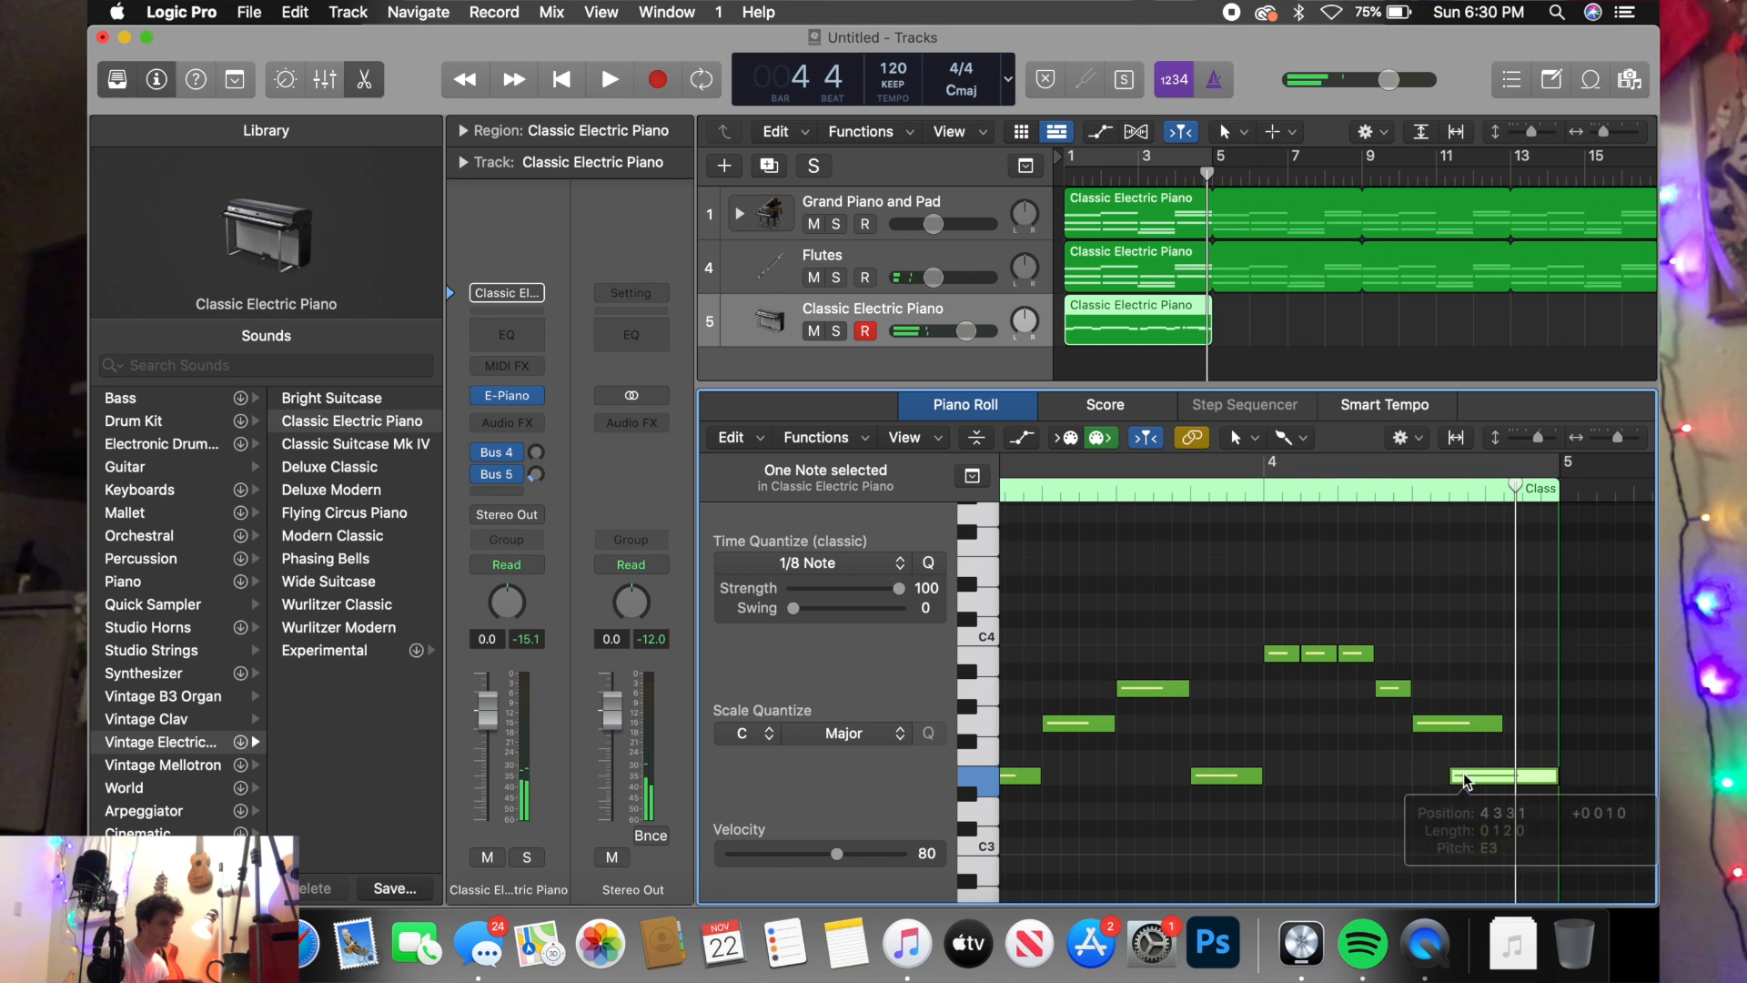
# - Draw an A3 above the final E3 in bar 4, extend it to the bar's end, and play the ending
pyautogui.keyDown('super'); pyautogui.click(1459, 690); pyautogui.keyUp('super')
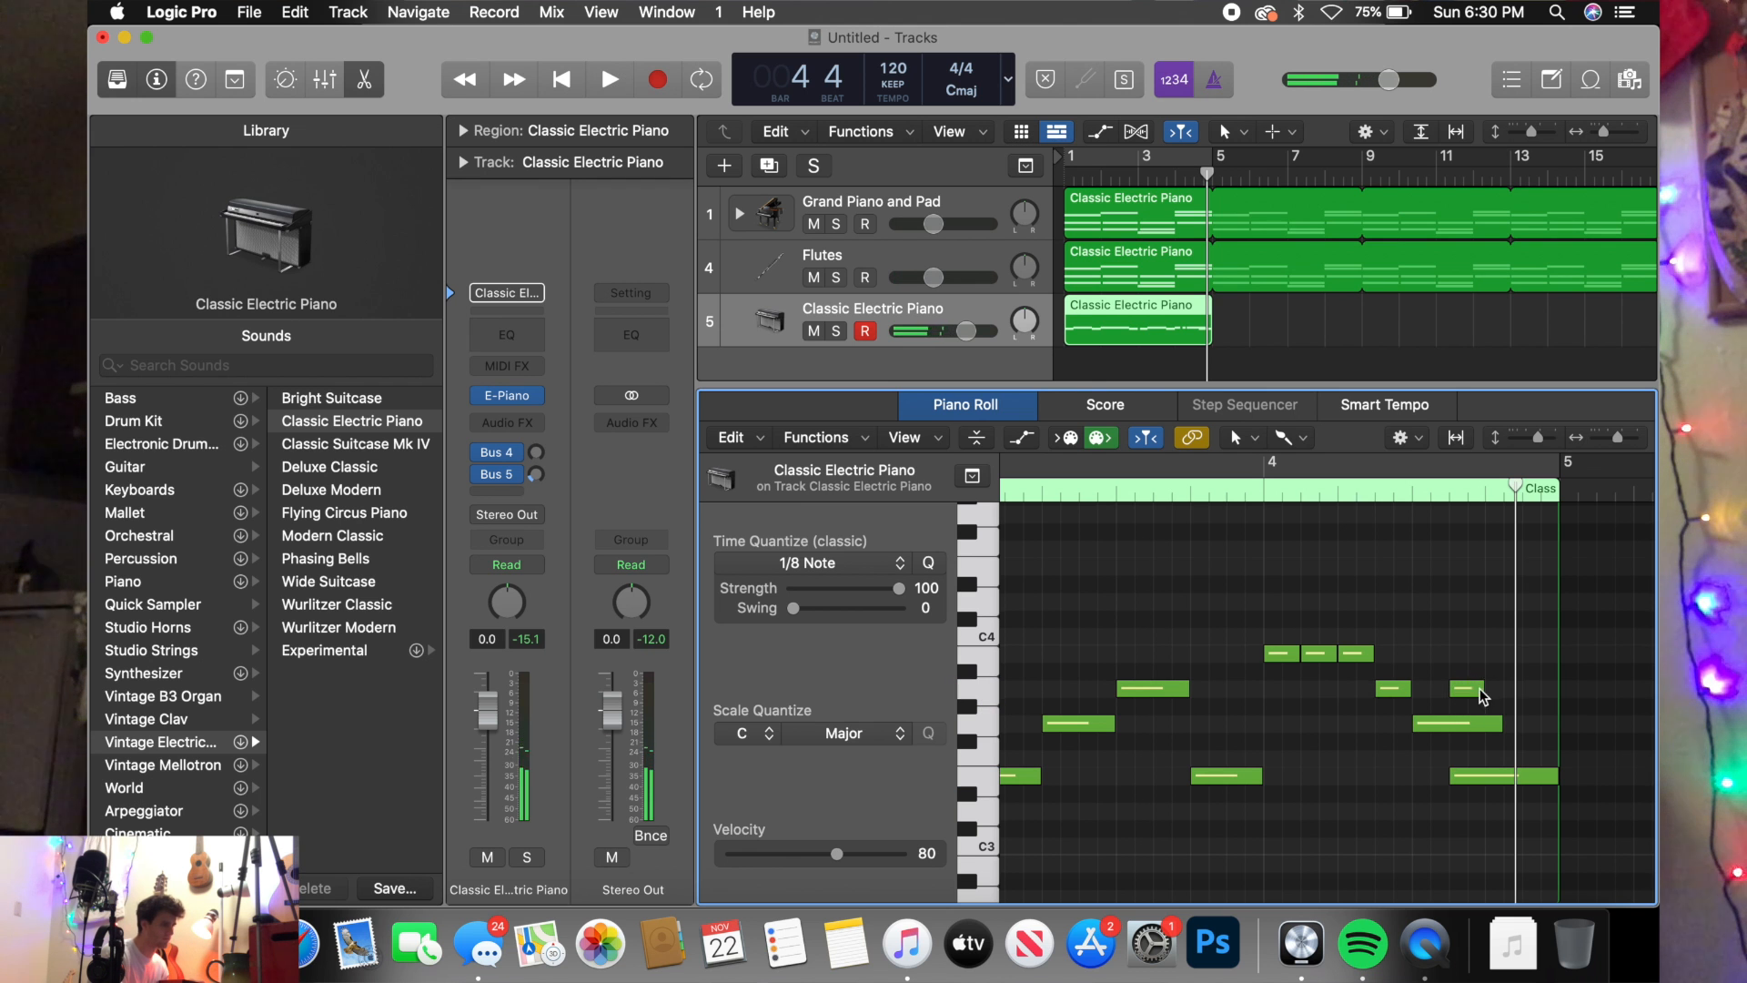
pyautogui.moveTo(1479, 687); pyautogui.dragTo(1558, 689)
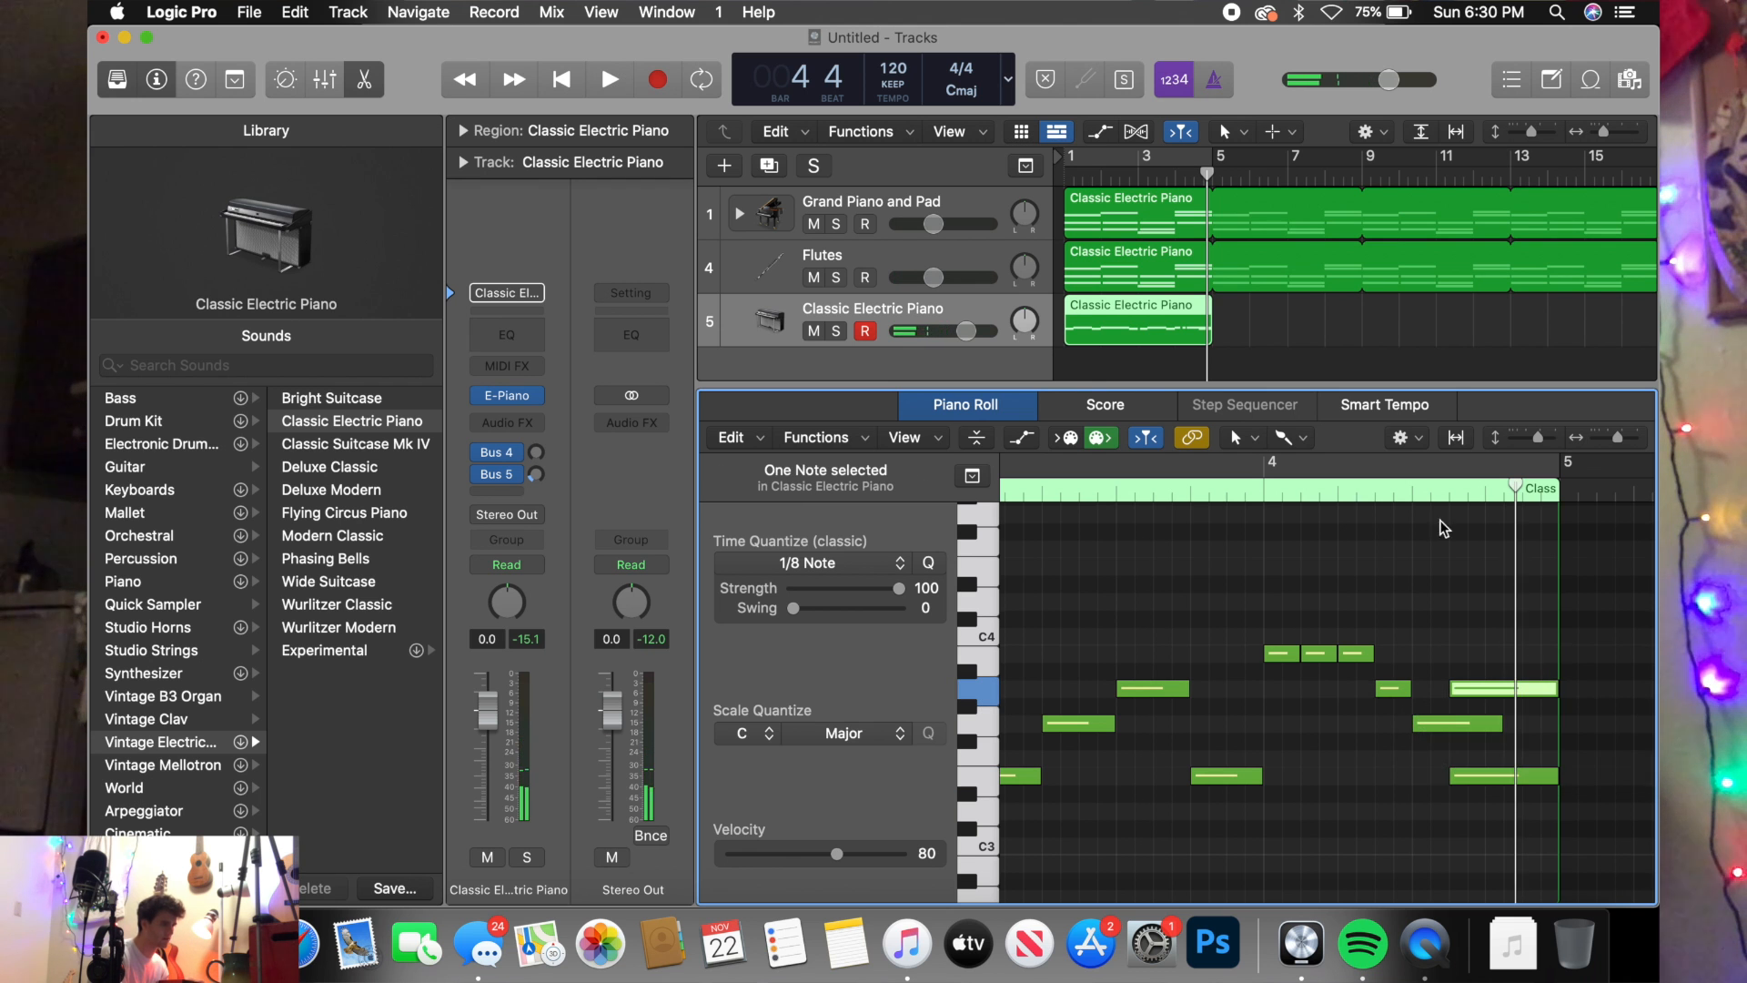
pyautogui.click(1413, 496)
pyautogui.press('space')
pyautogui.press('space')
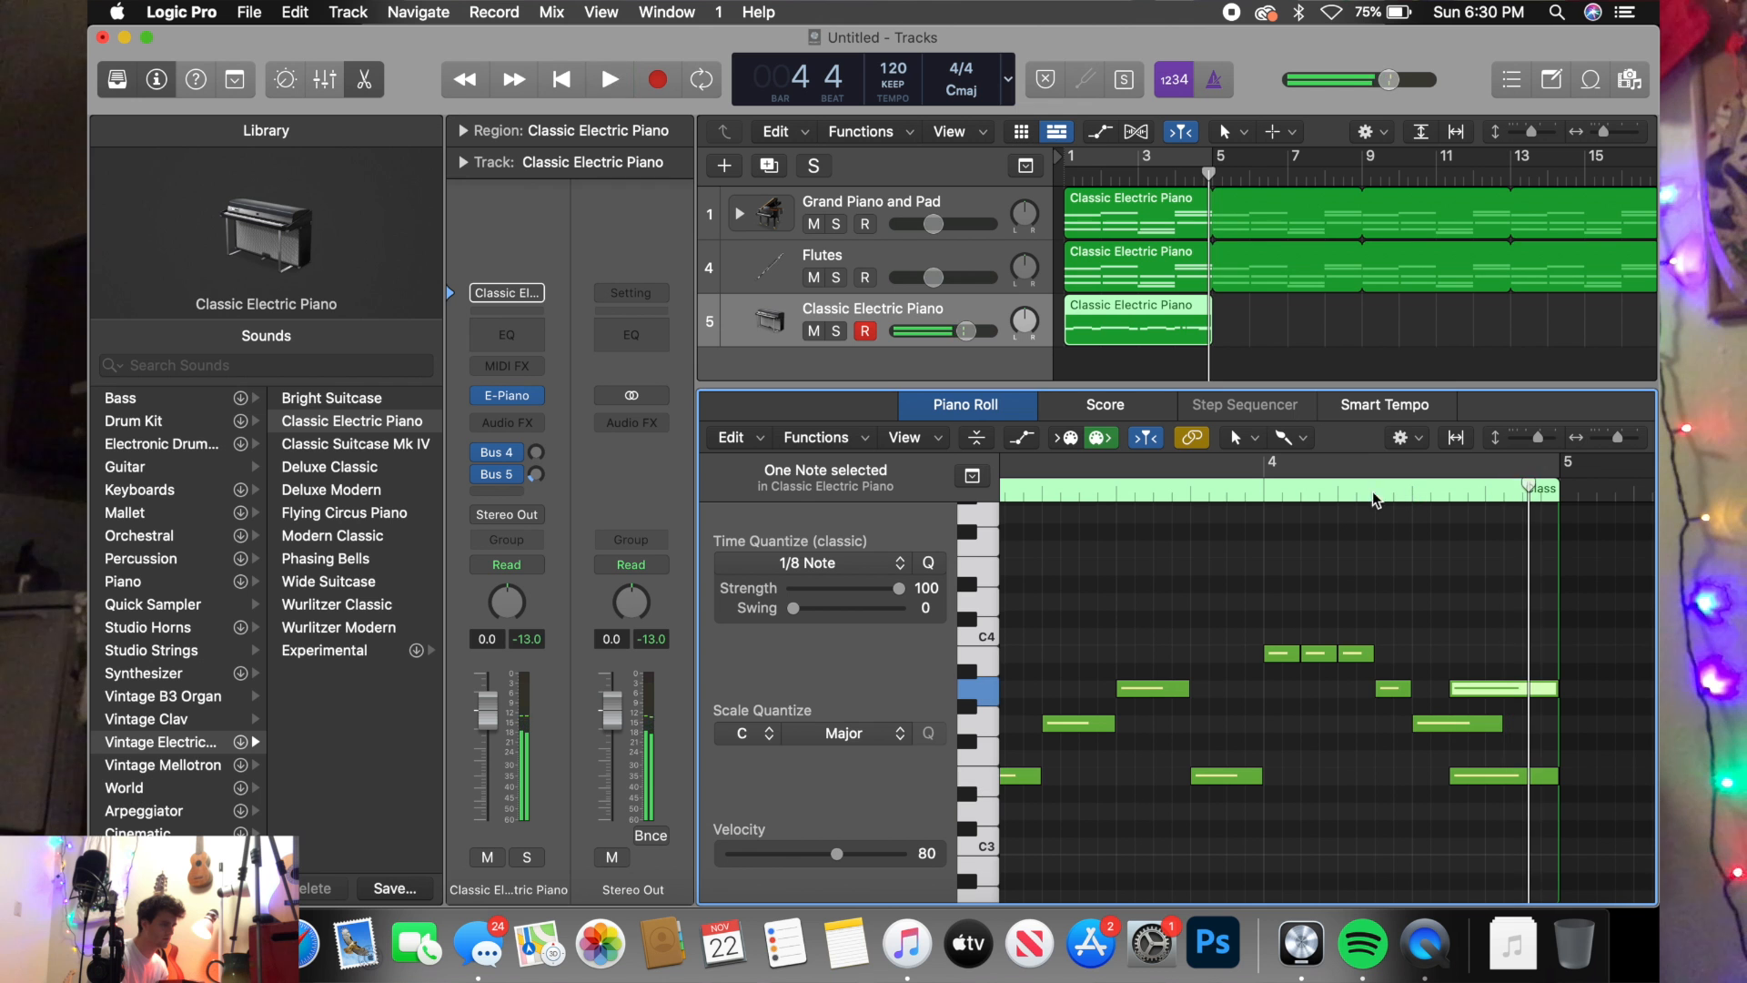
# - Replay bar 4 from several points to judge the long A3 against the other ending notes
pyautogui.click(1329, 493)
pyautogui.press('space')
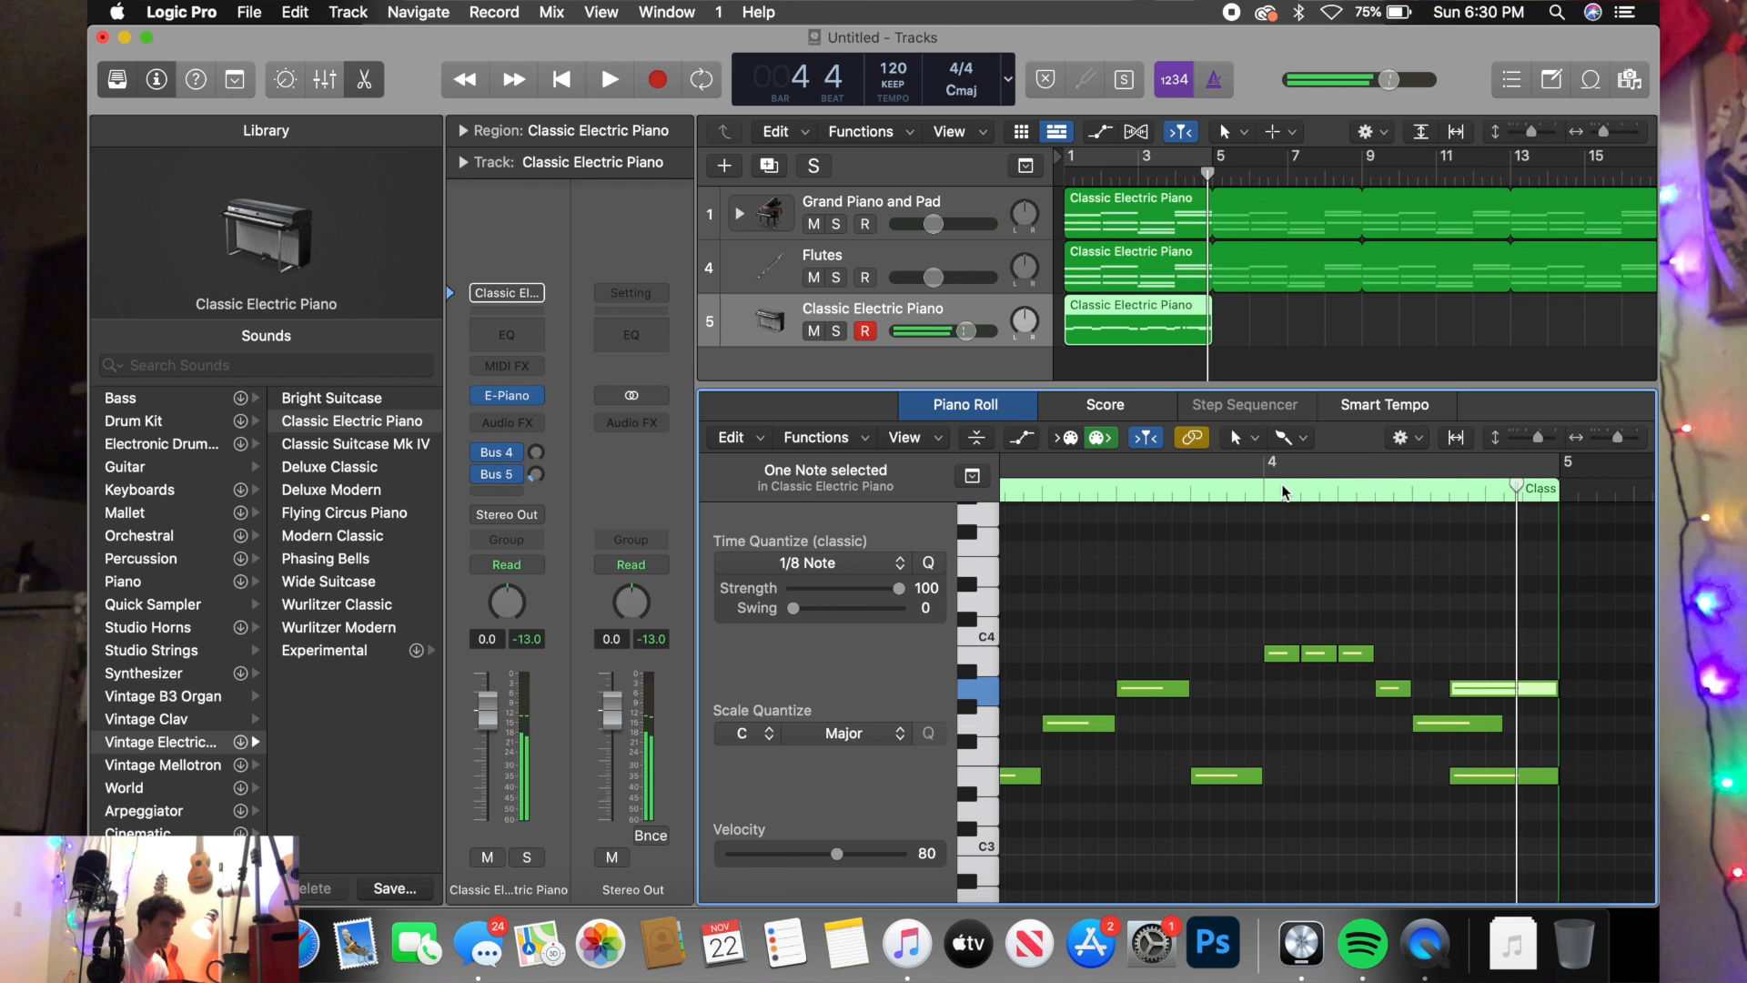
pyautogui.click(1281, 486)
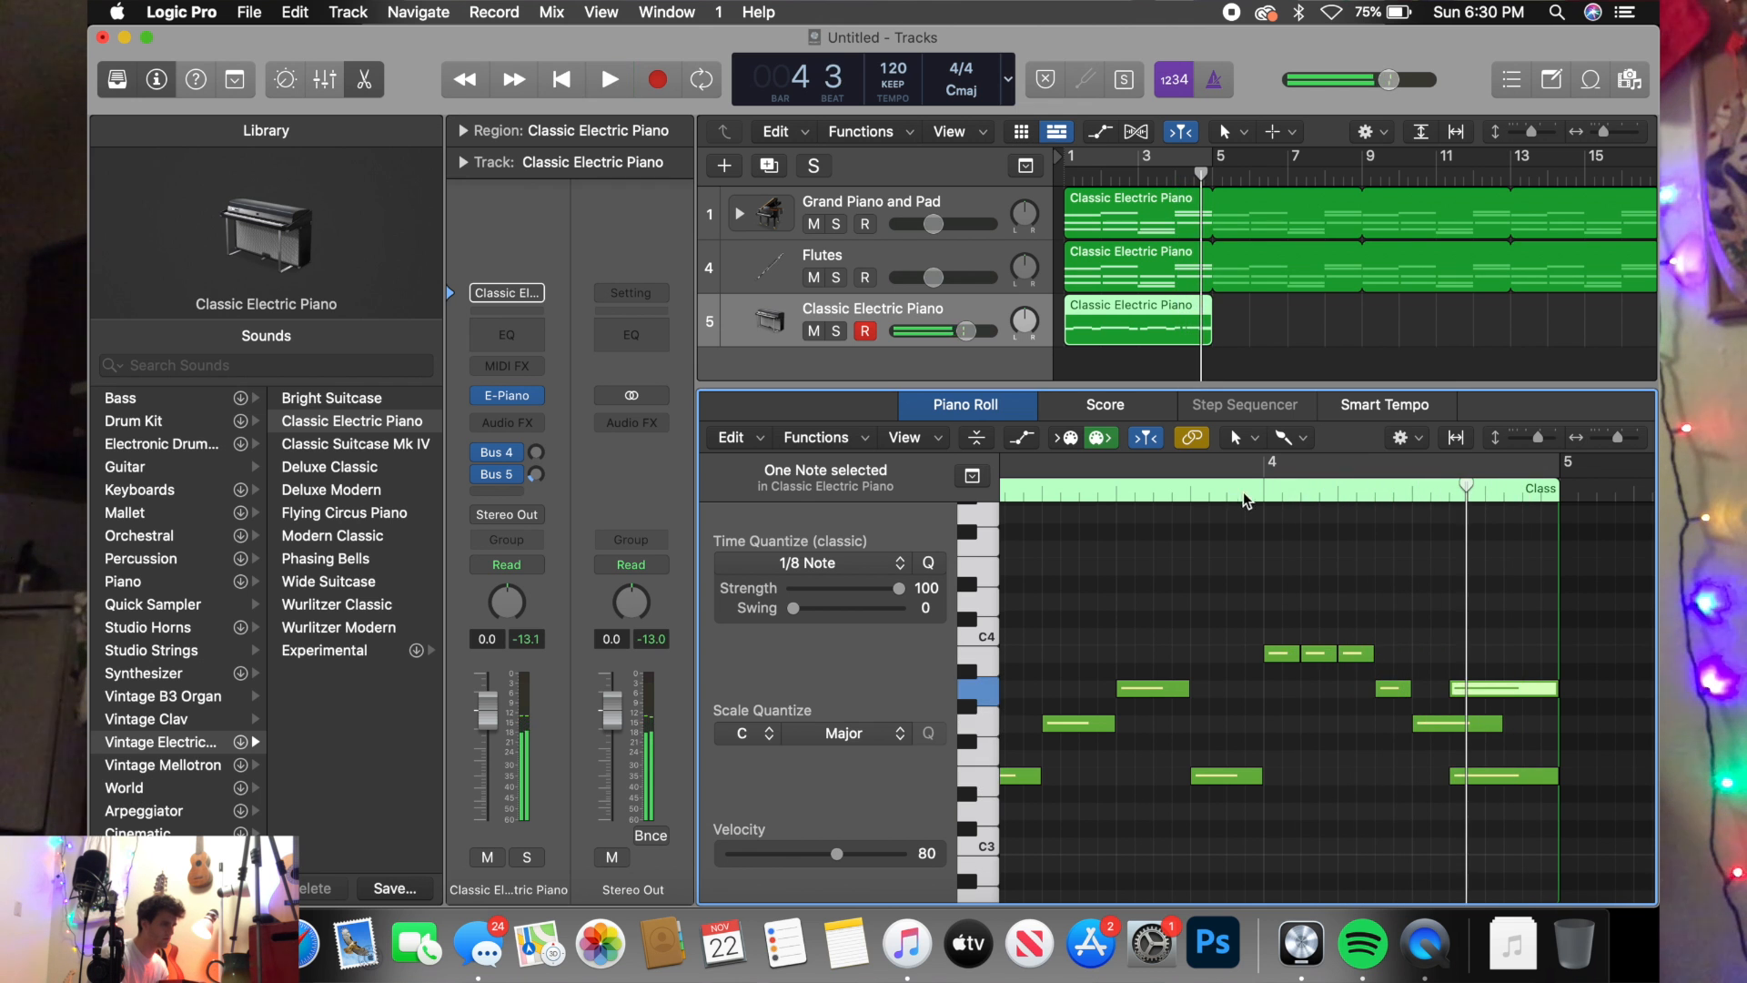
pyautogui.click(1265, 492)
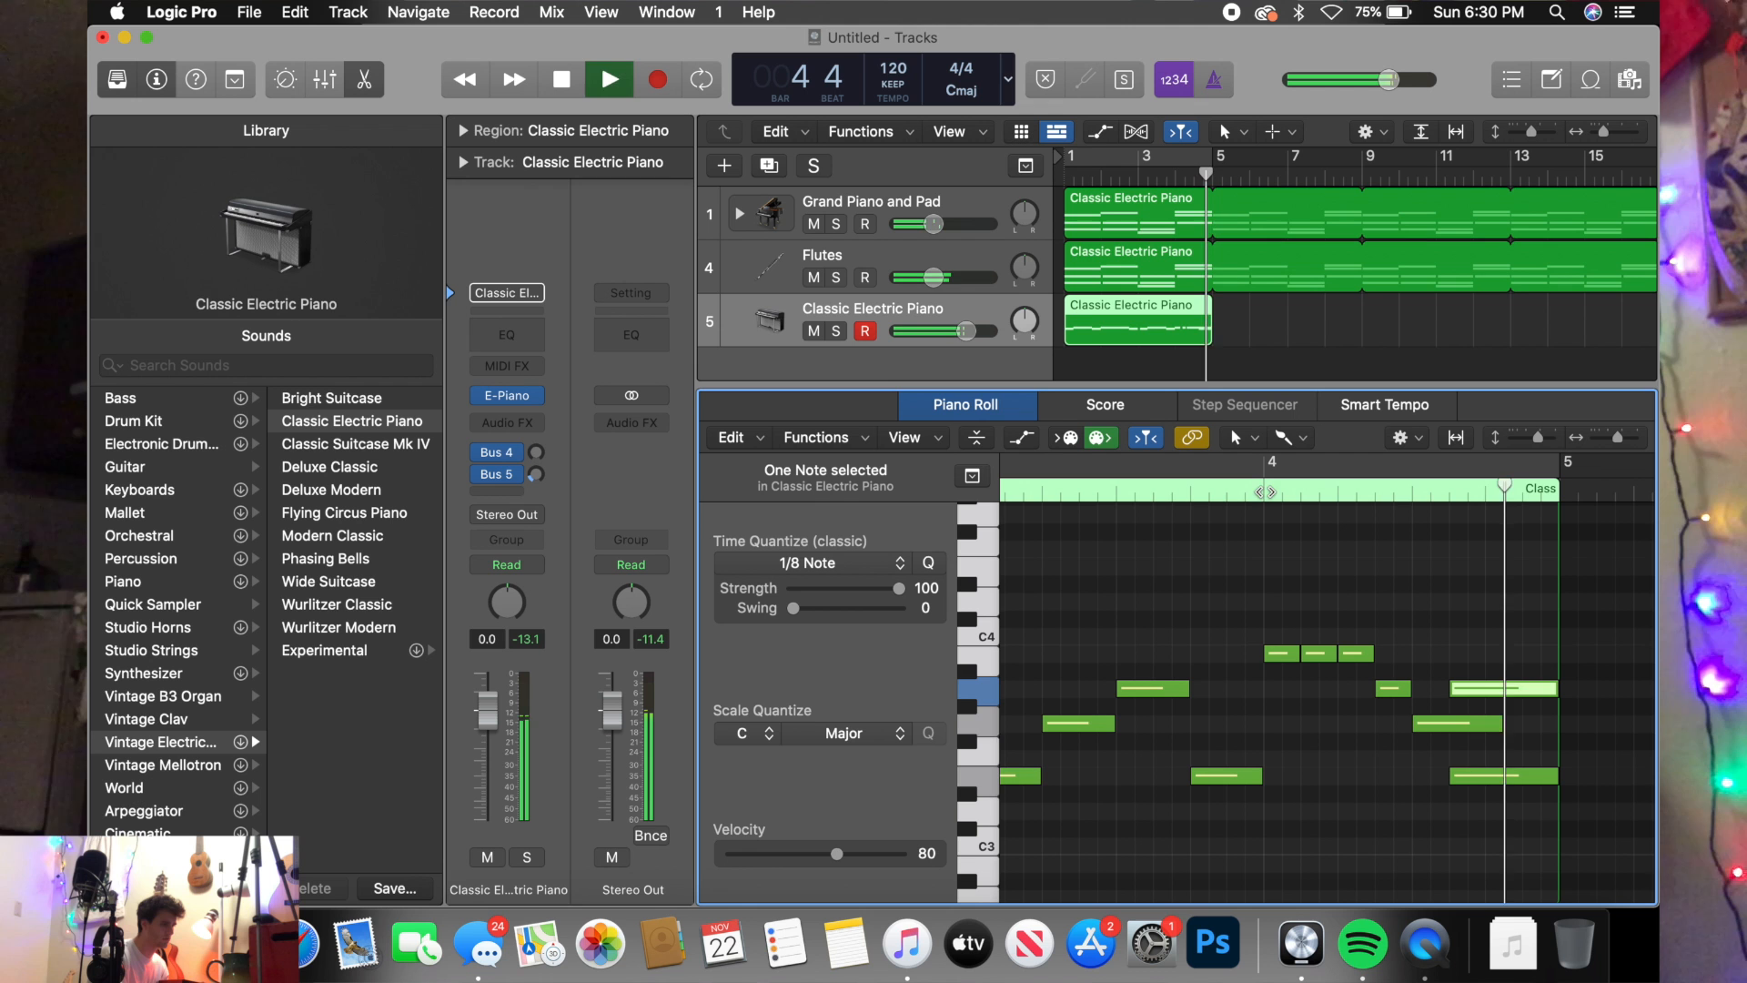
pyautogui.press('space')
# - Move the final E3 an eighth note later to beat 4 of bar 4 and play the result
pyautogui.moveTo(1499, 723)
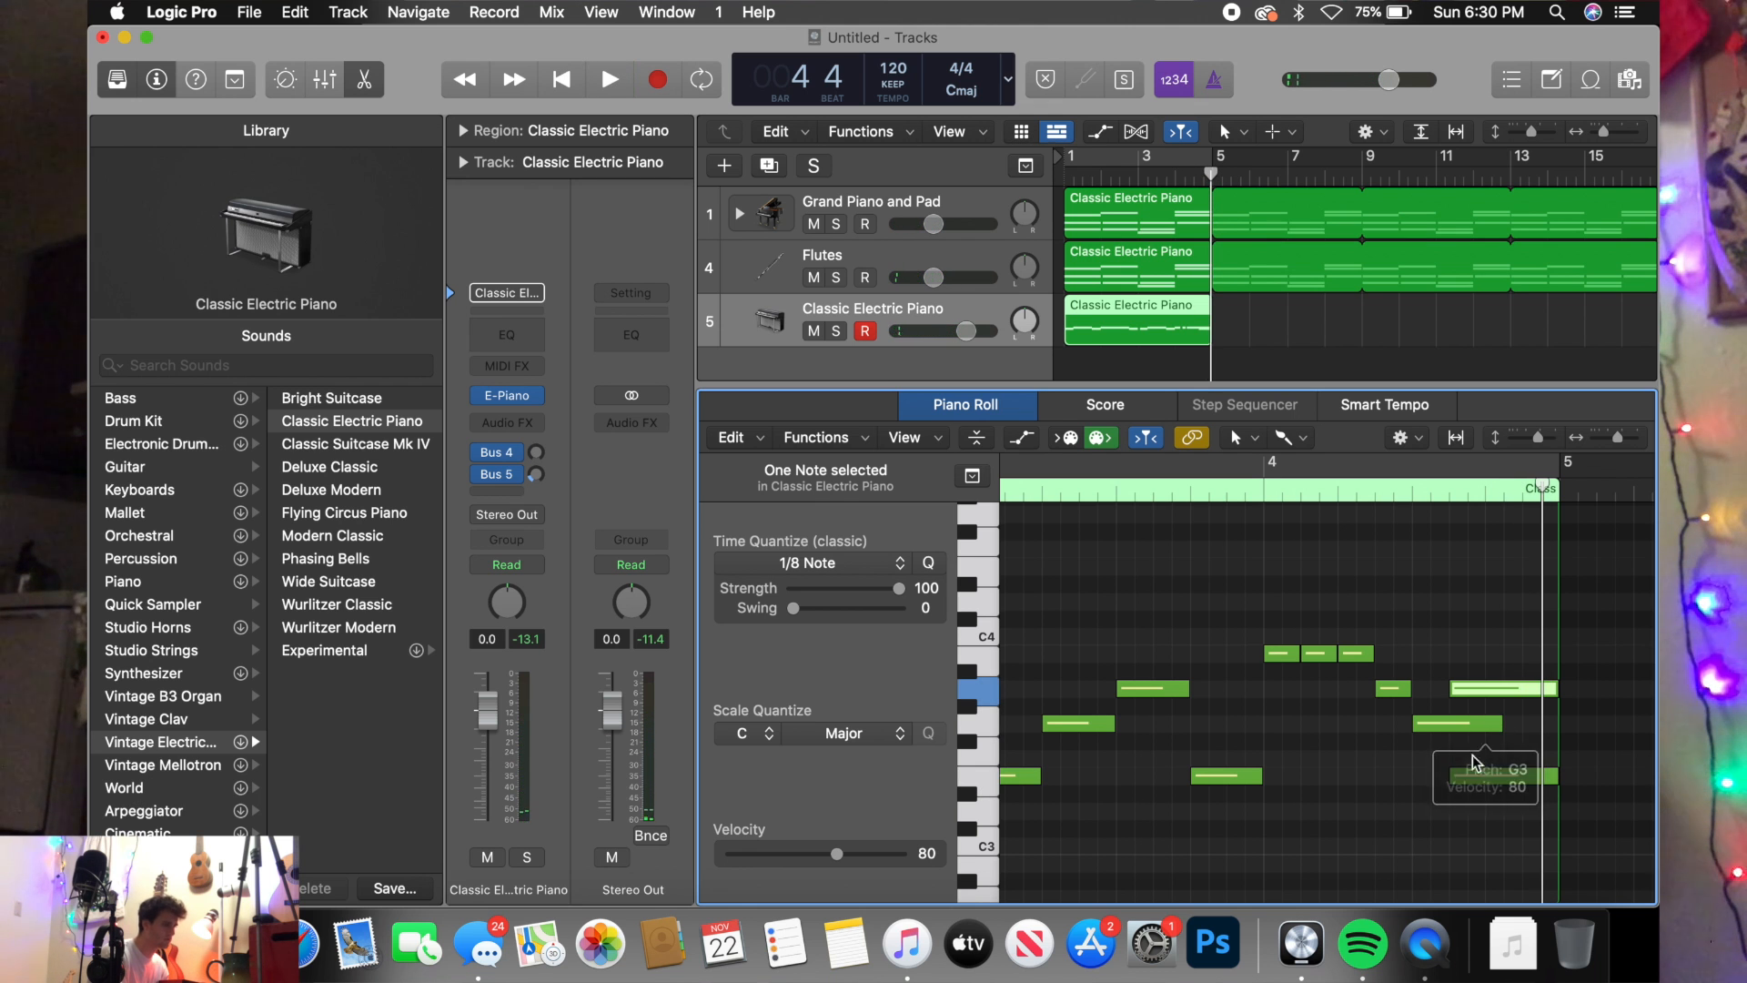
pyautogui.moveTo(1474, 781); pyautogui.dragTo(1510, 779)
pyautogui.click(1351, 488)
pyautogui.press('space')
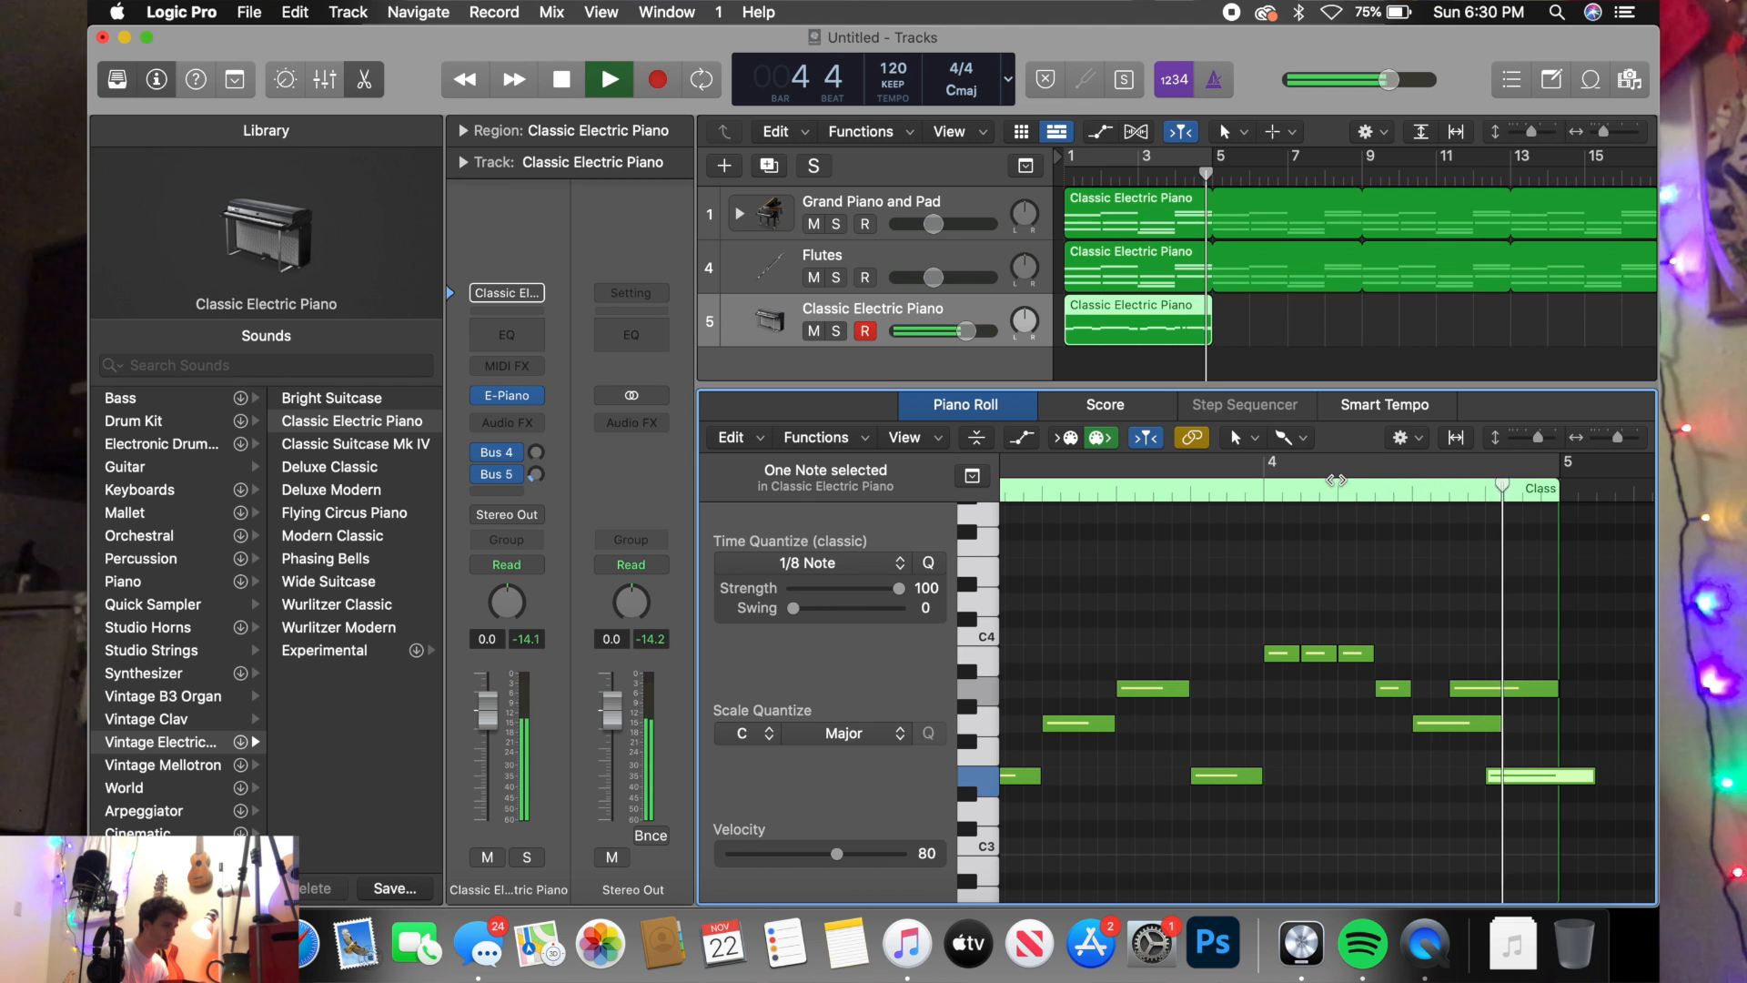
pyautogui.press('space')
# - Delete the long A3 above the final E3 in bar 4 and replay the bar
pyautogui.click(1460, 689)
pyautogui.press('Delete')
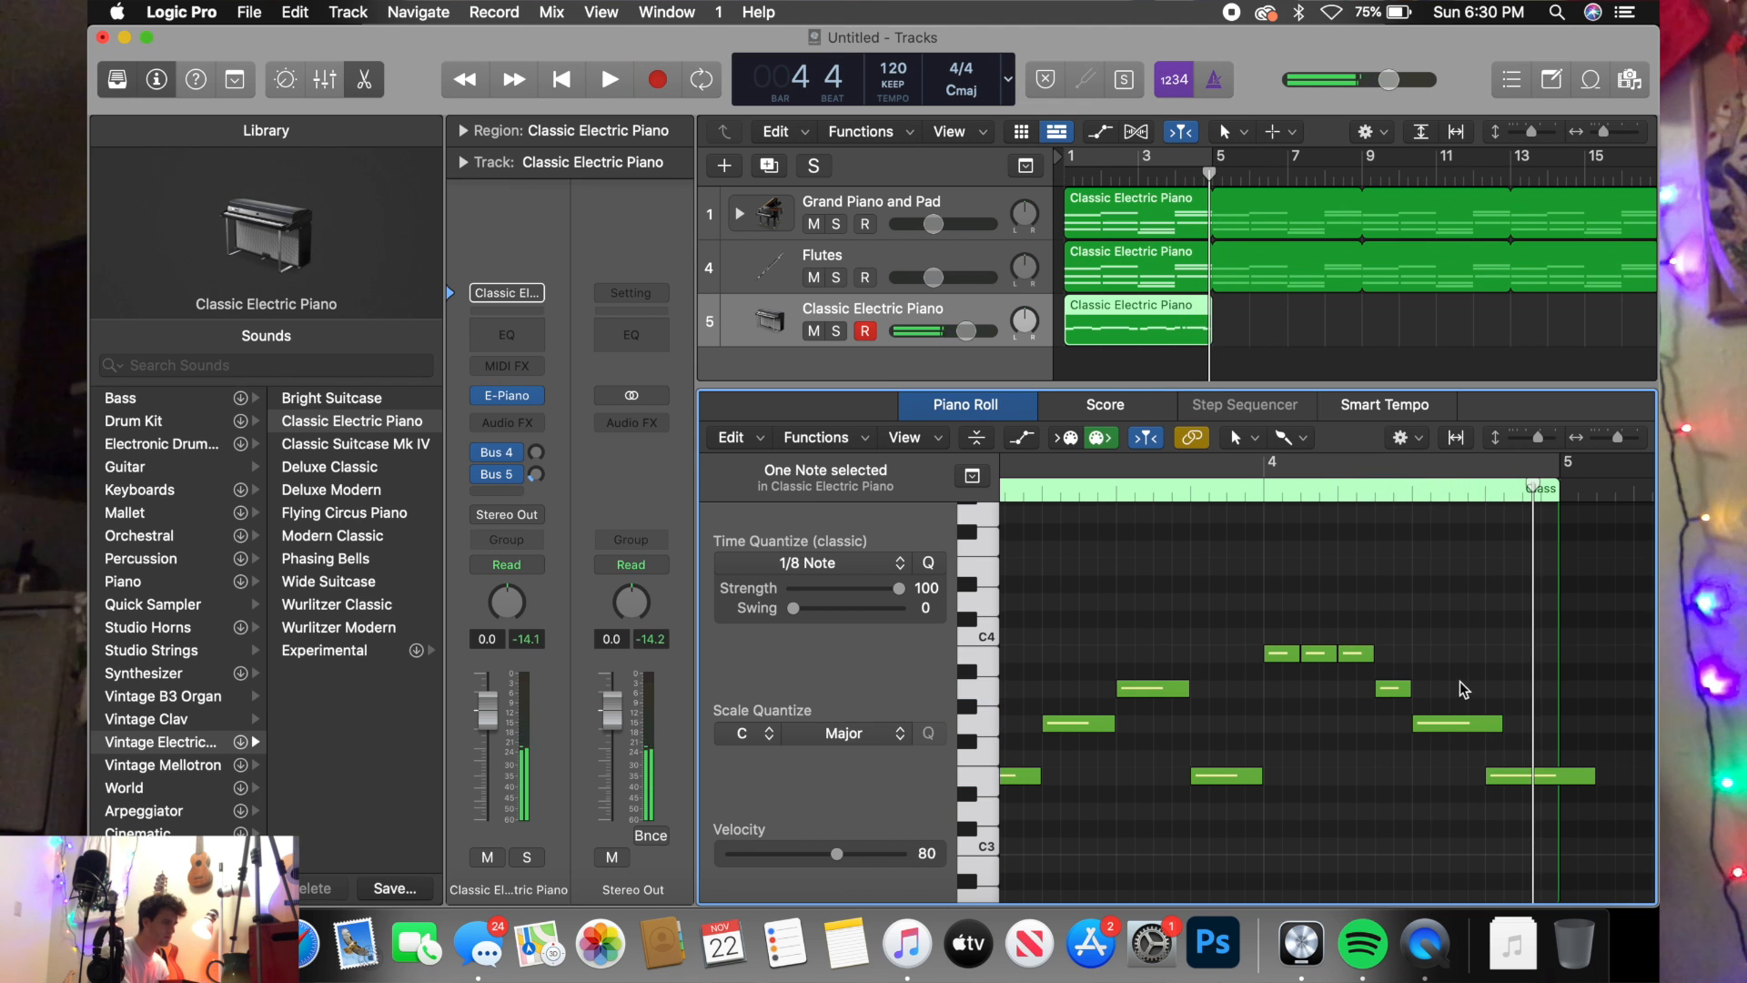
pyautogui.click(1267, 491)
pyautogui.press('space')
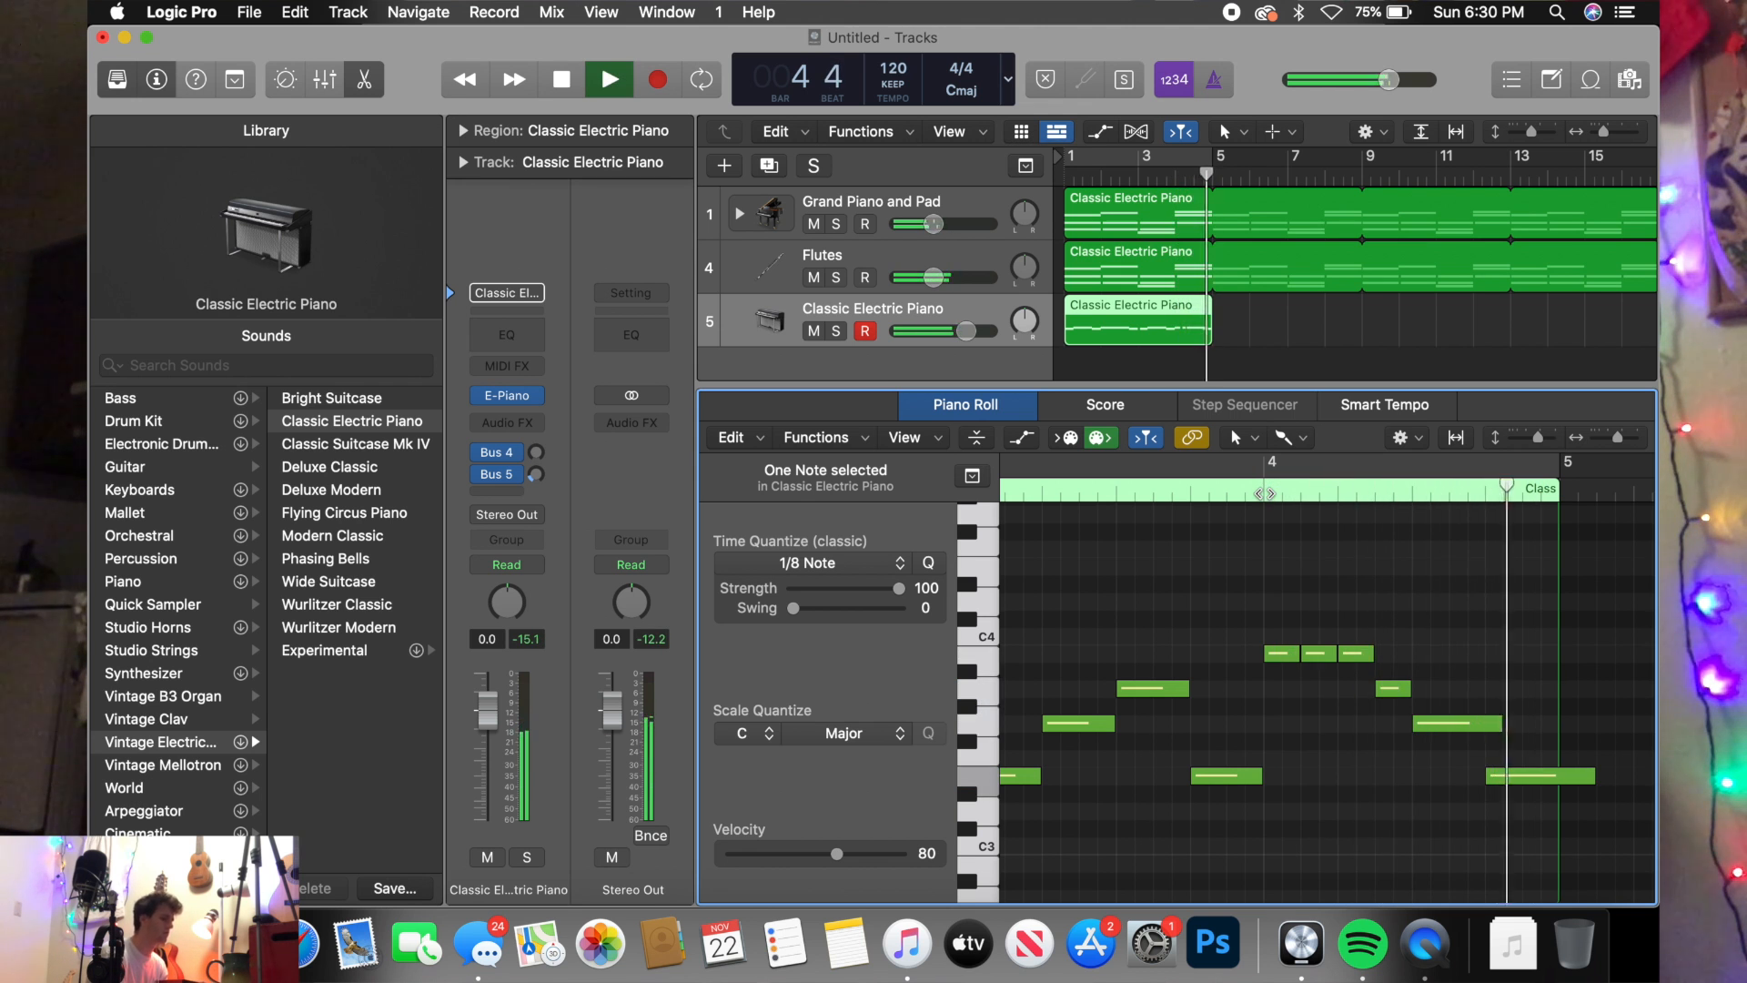
pyautogui.press('space')
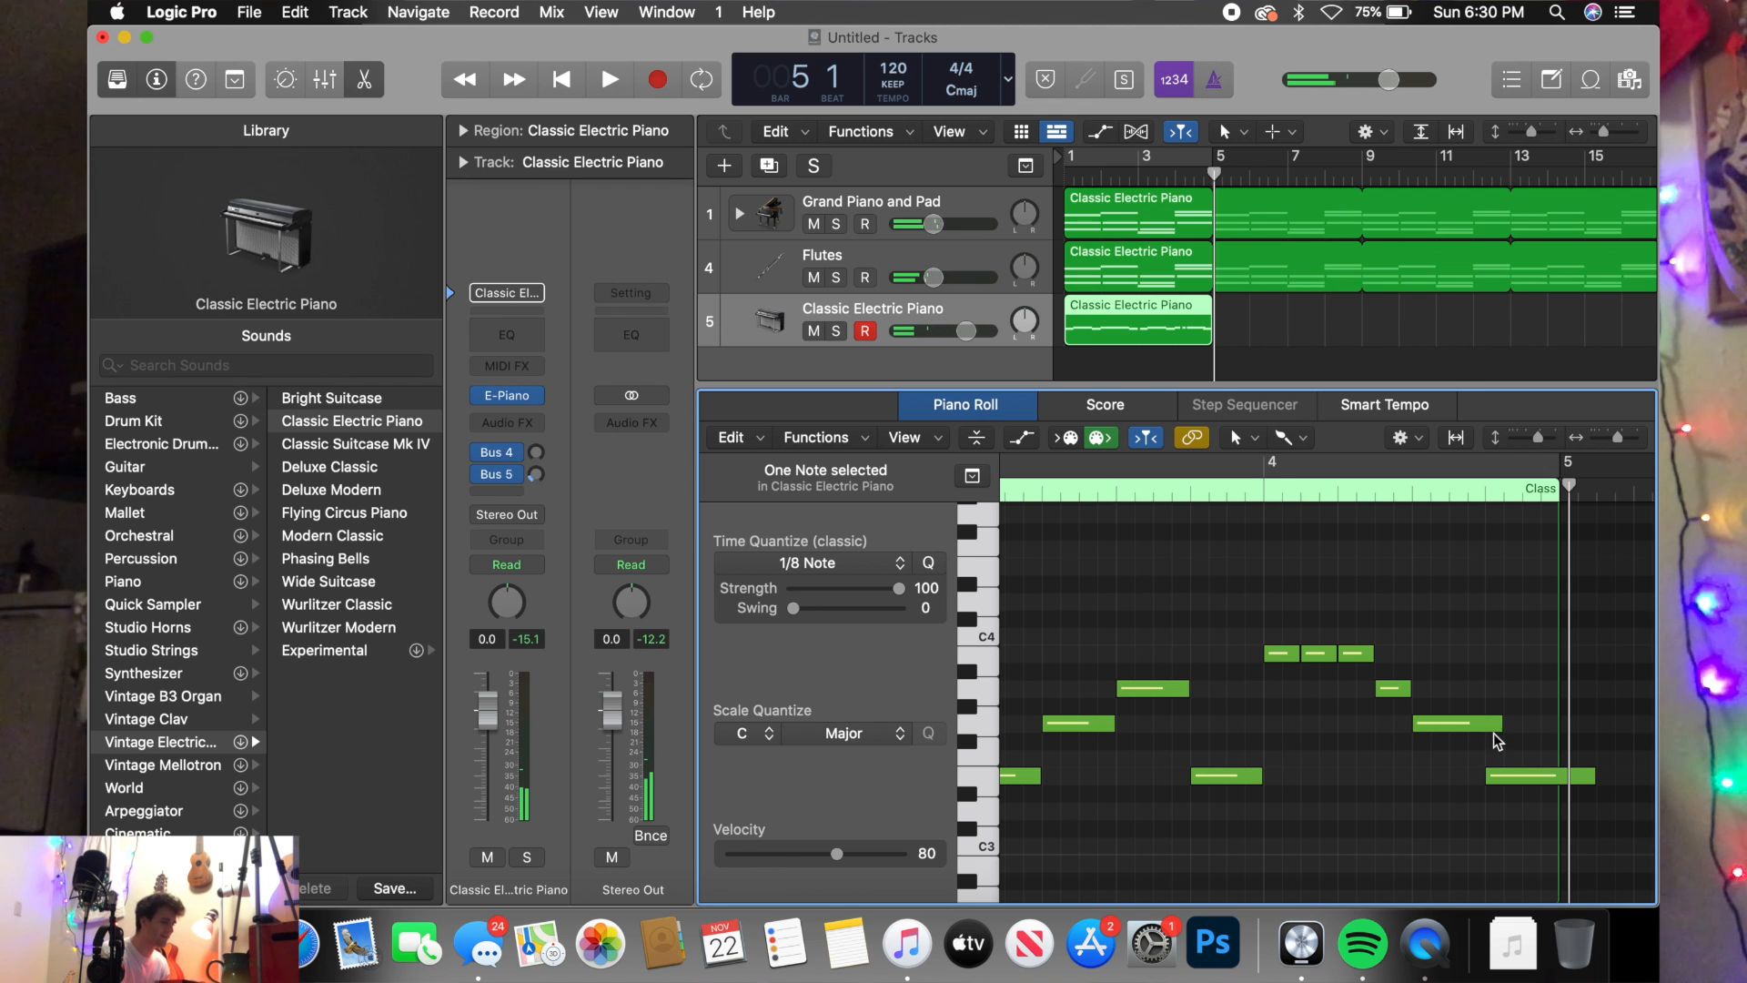
# - Shorten the last G3 to end at beat 4 of bar 4, trim the final E3 to the region's end, and play from bar 1
pyautogui.moveTo(1499, 724); pyautogui.dragTo(1484, 724)
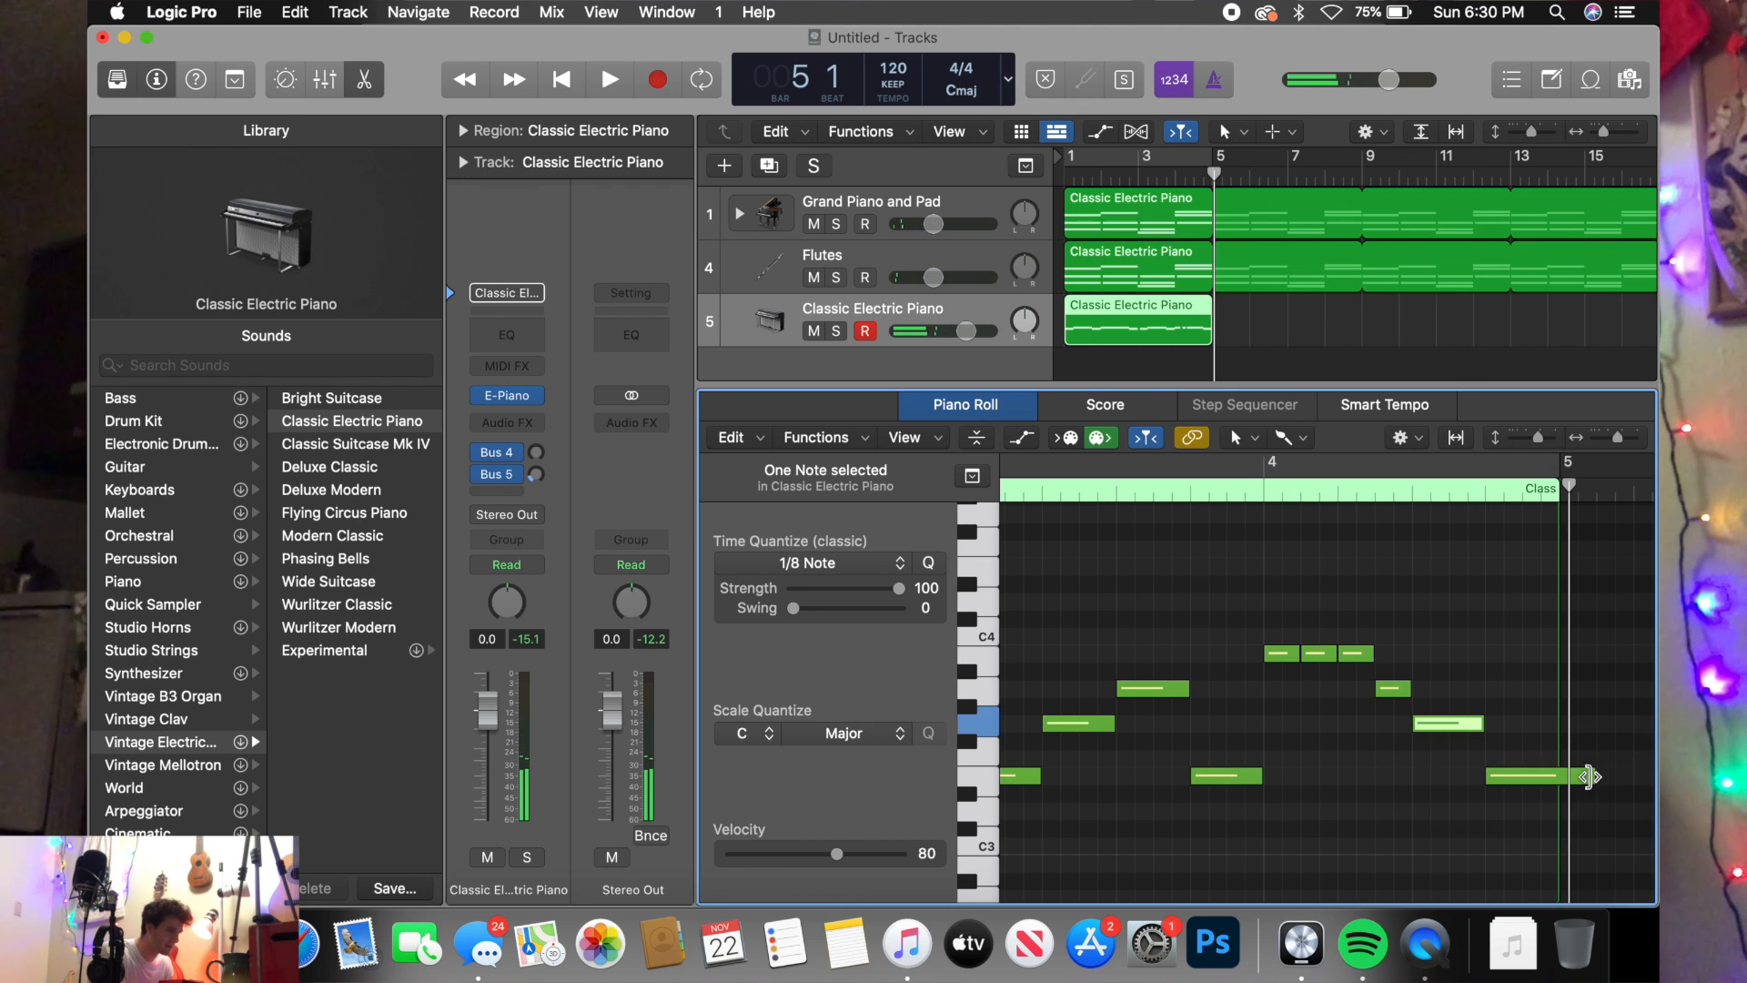
pyautogui.moveTo(1592, 776); pyautogui.dragTo(1557, 775)
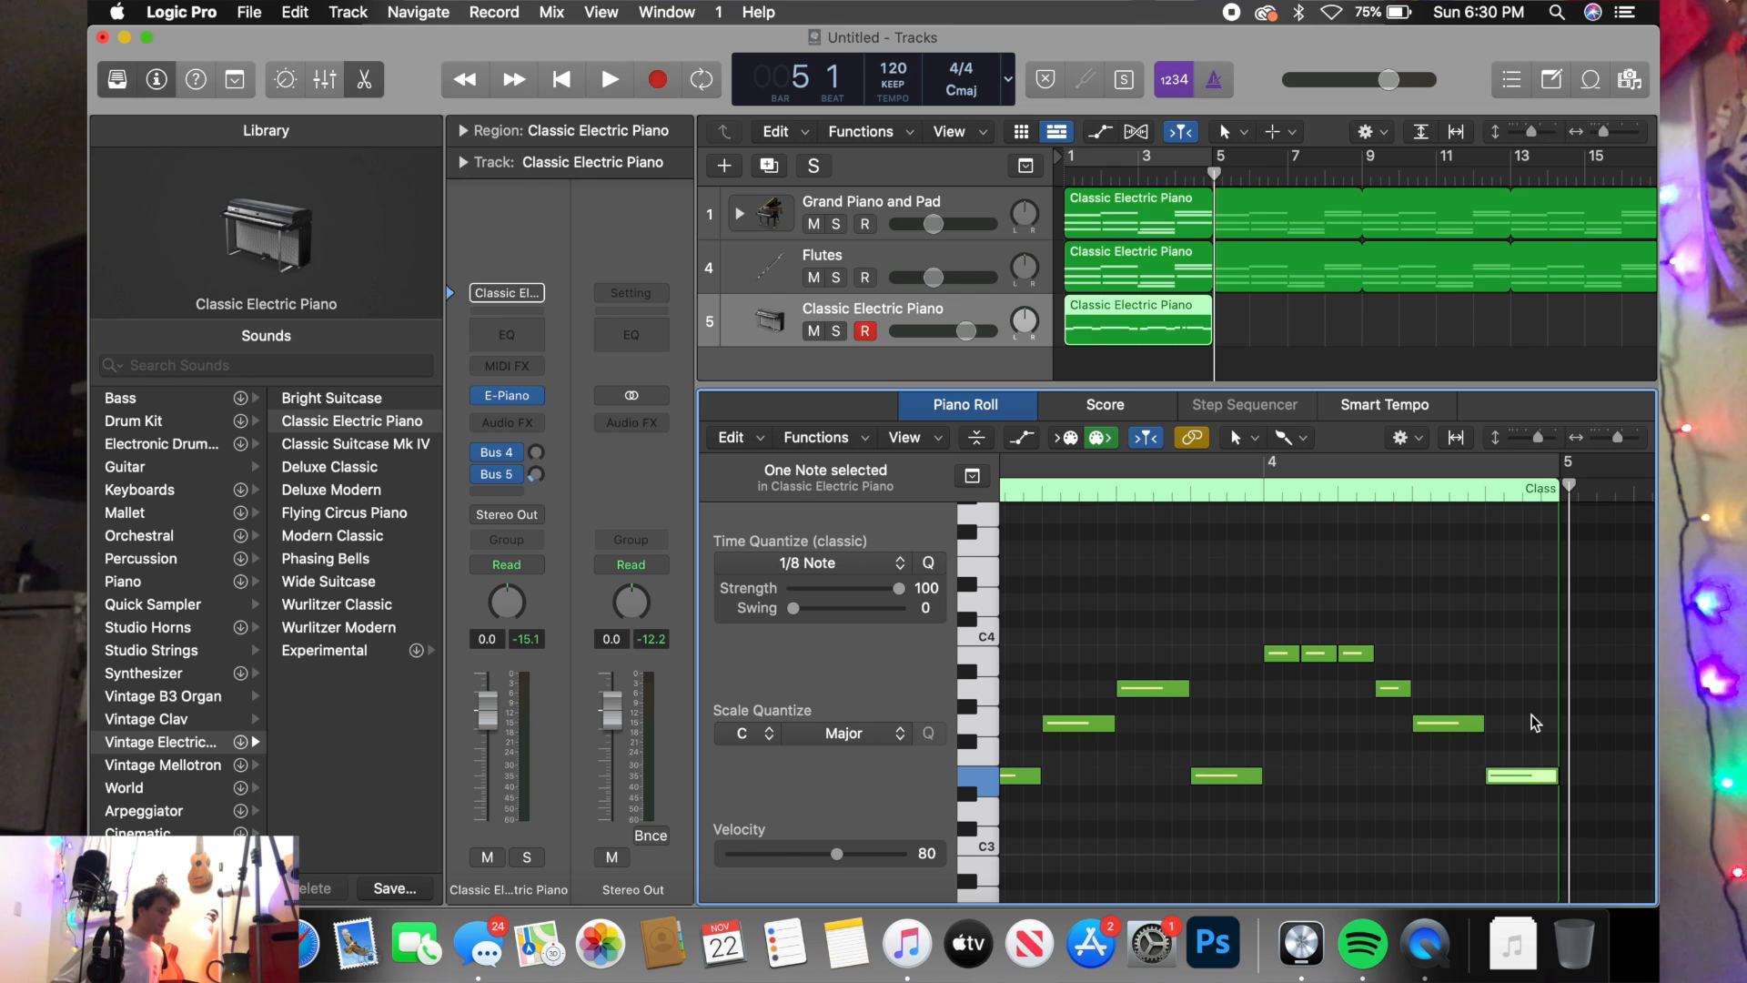
pyautogui.press('Return')
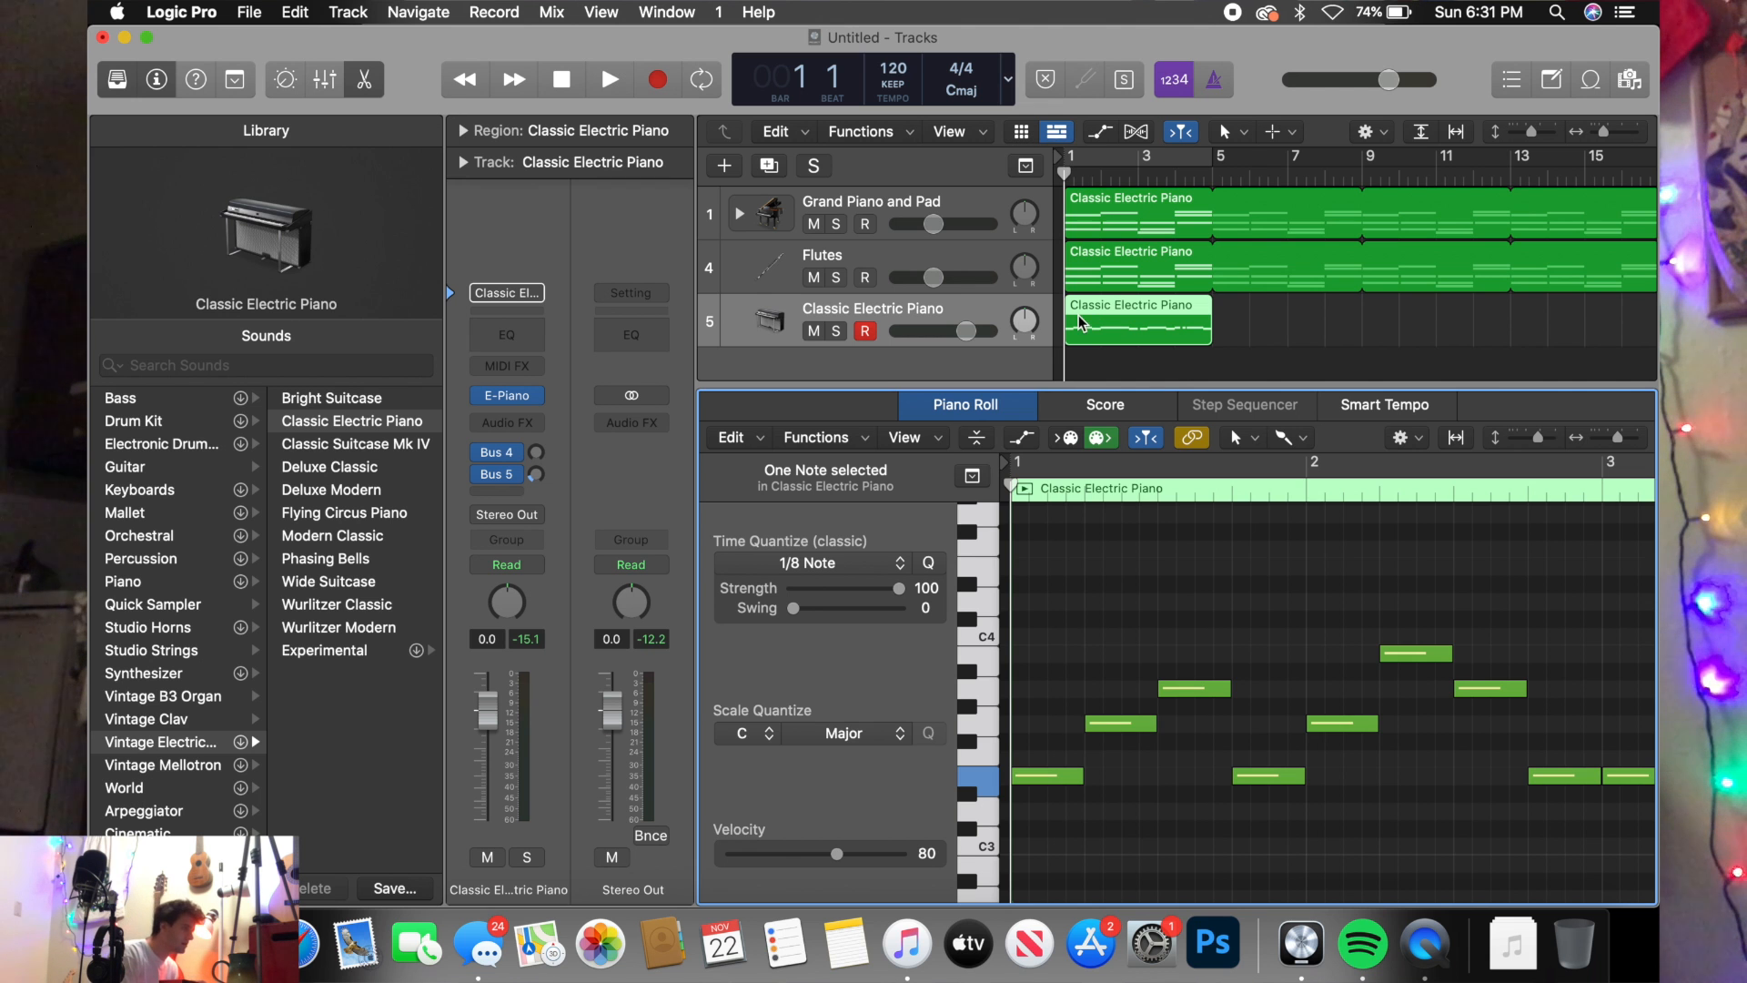
pyautogui.press('space')
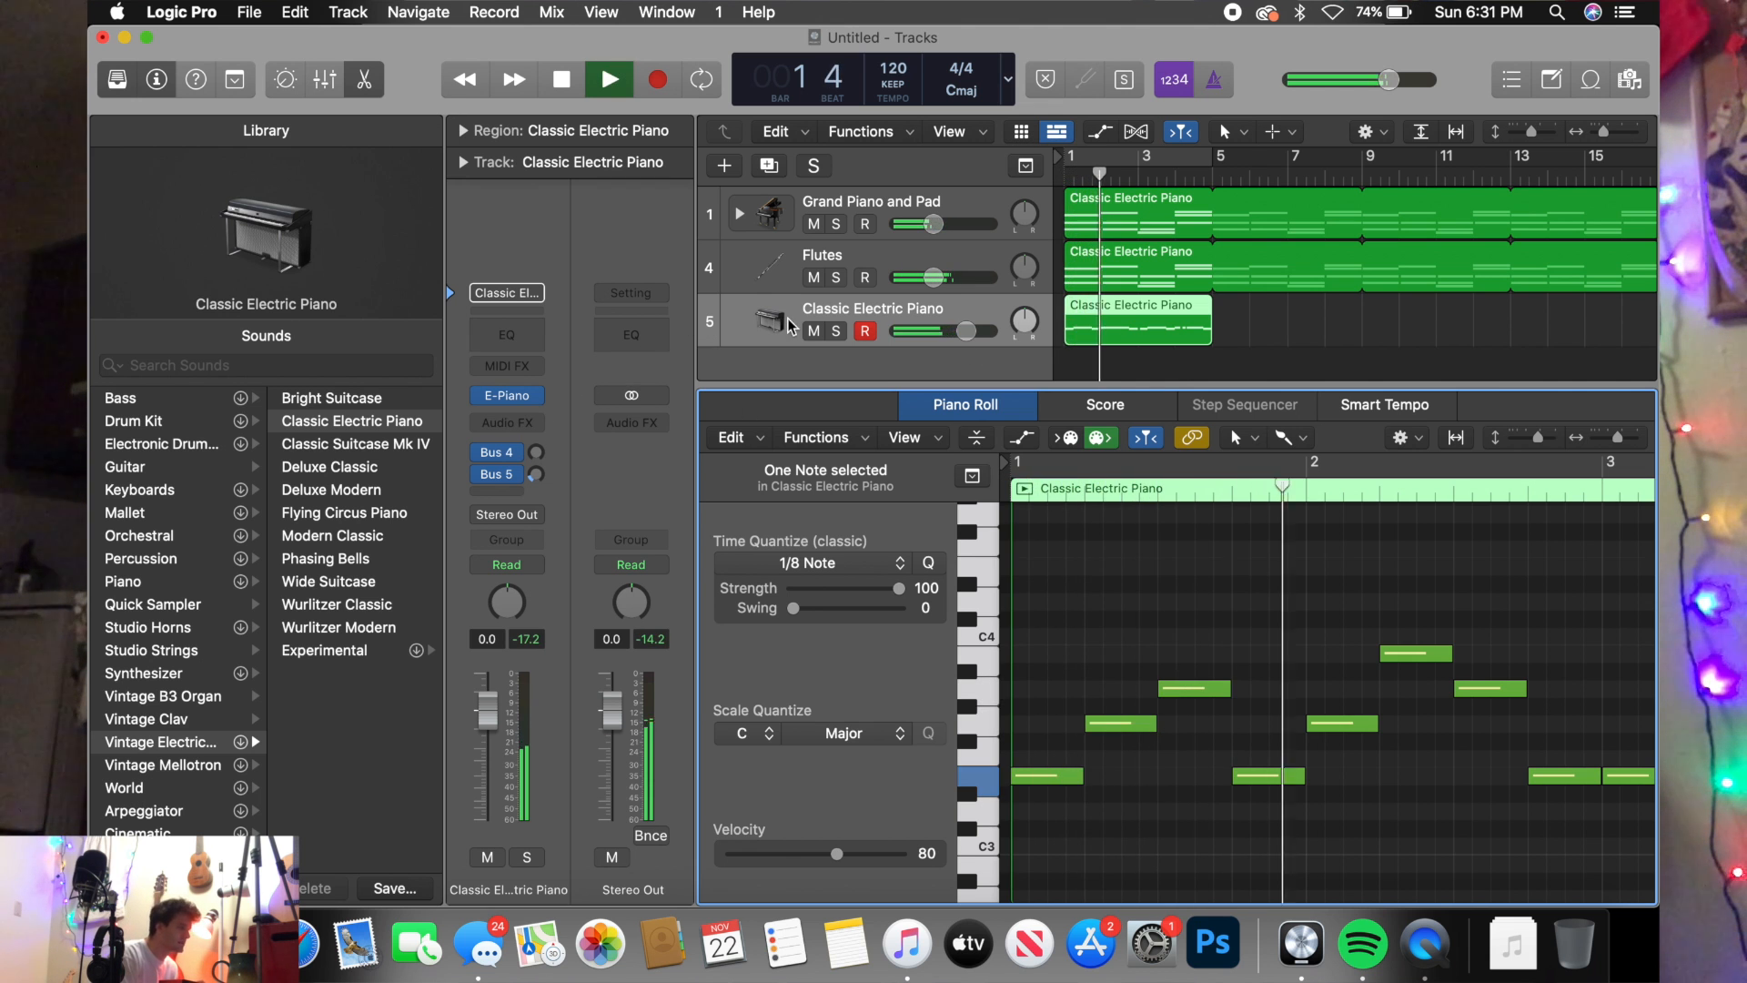
pyautogui.press('space')
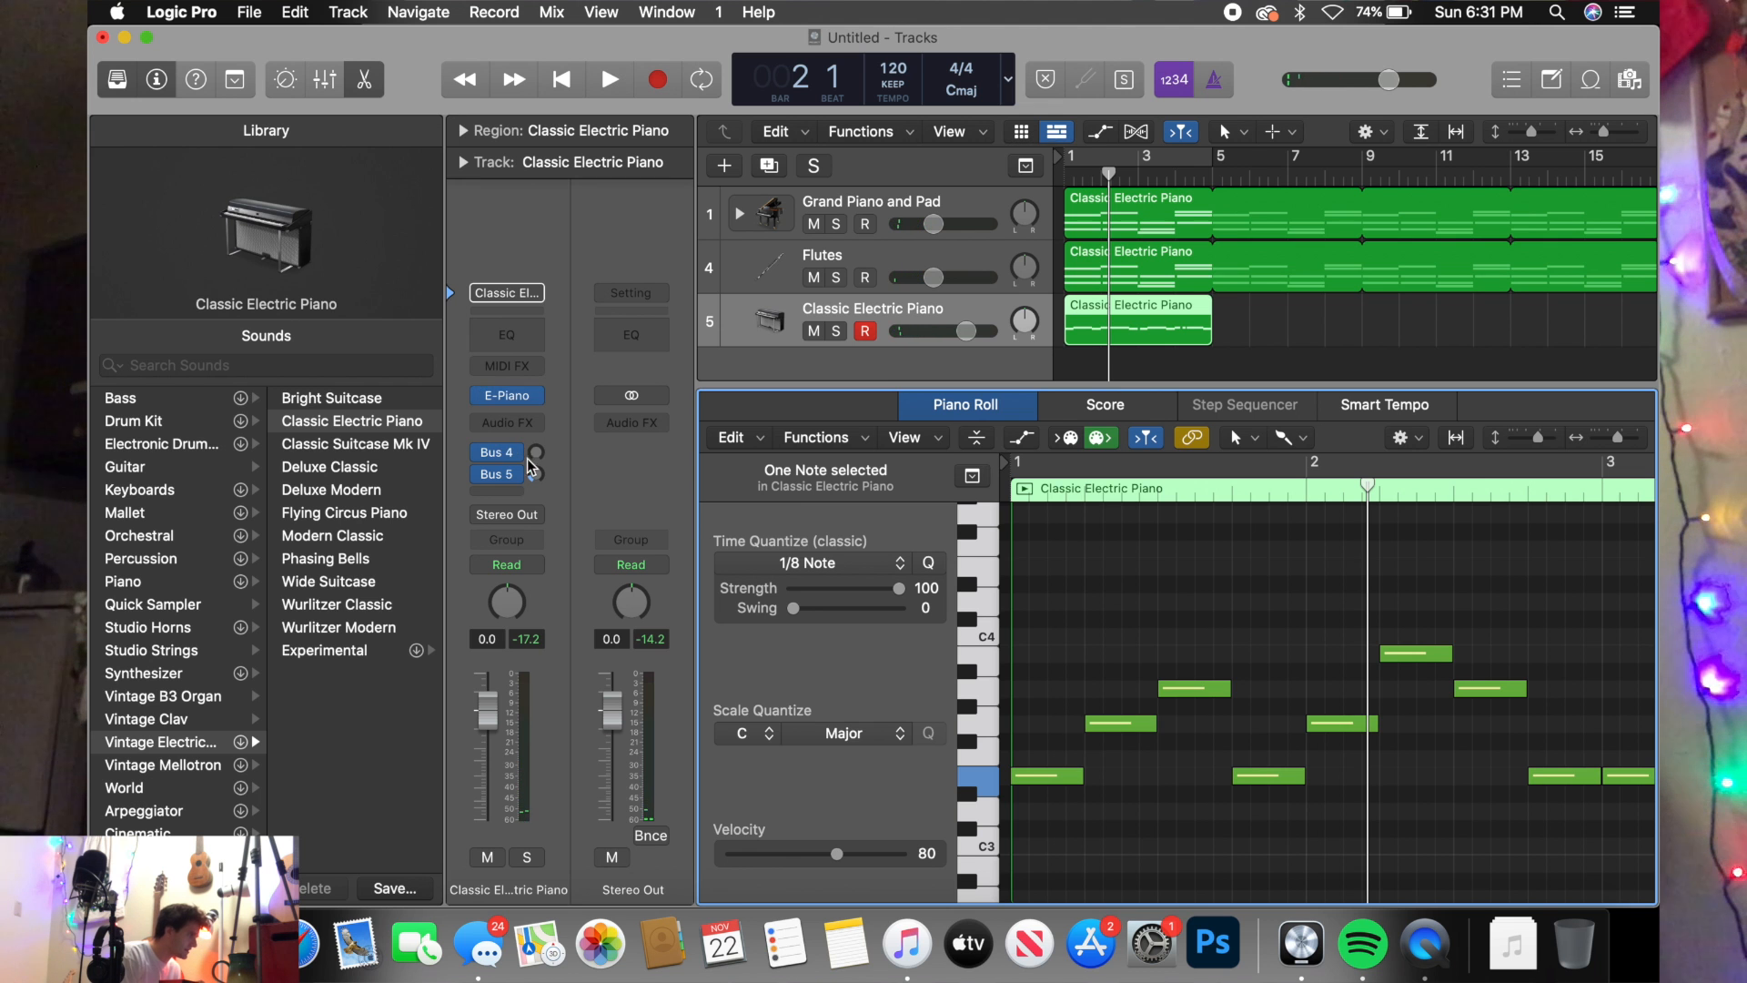
# - Replace the electric piano instrument on the melody track with a stereo Alchemy synth and position its window for preset browsing
pyautogui.click(537, 396)
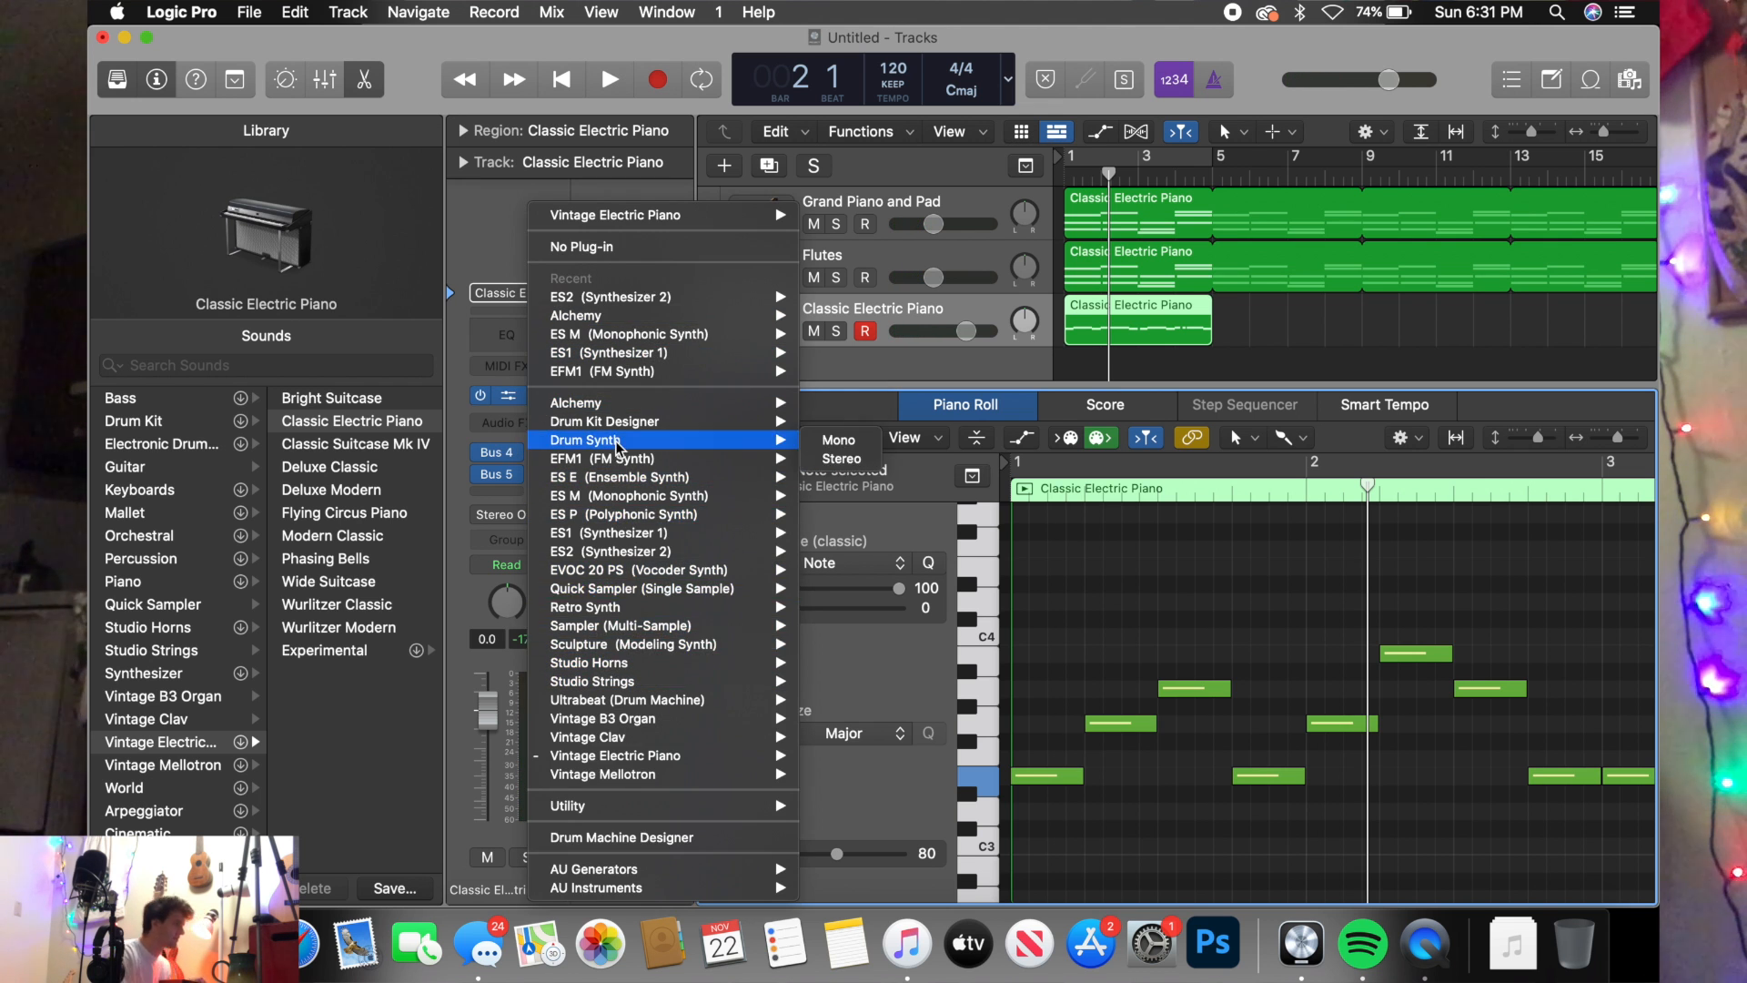
pyautogui.moveTo(623, 406)
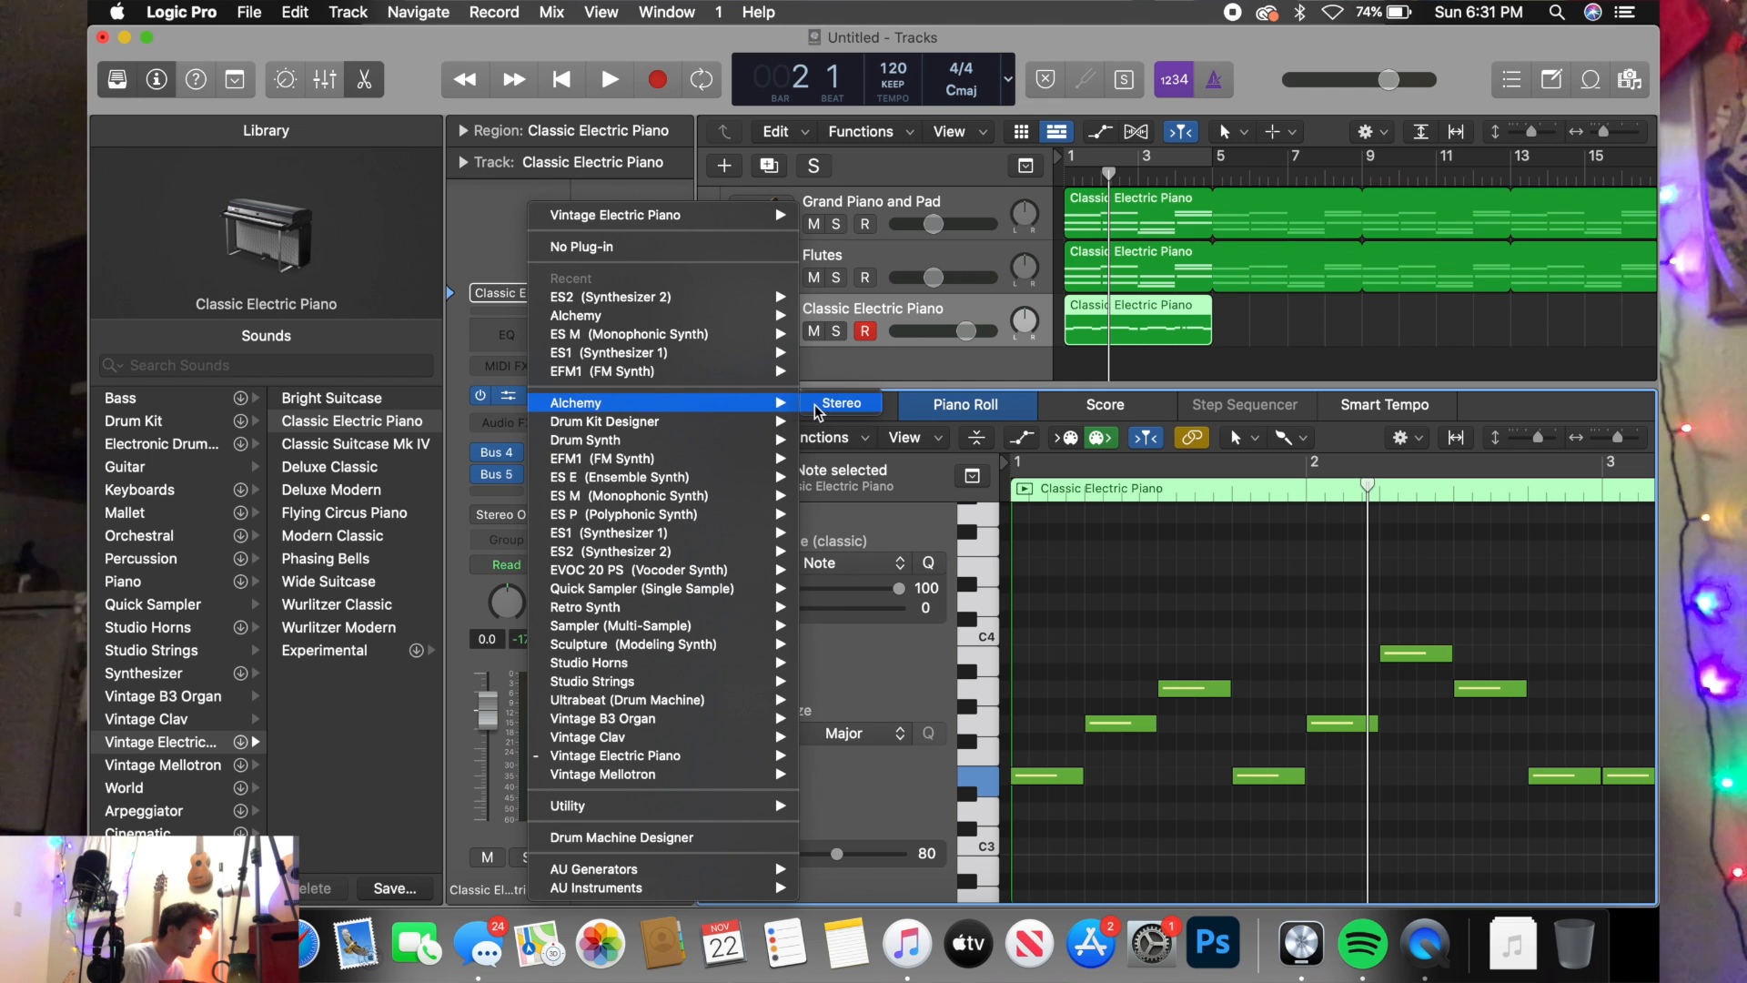
pyautogui.click(837, 403)
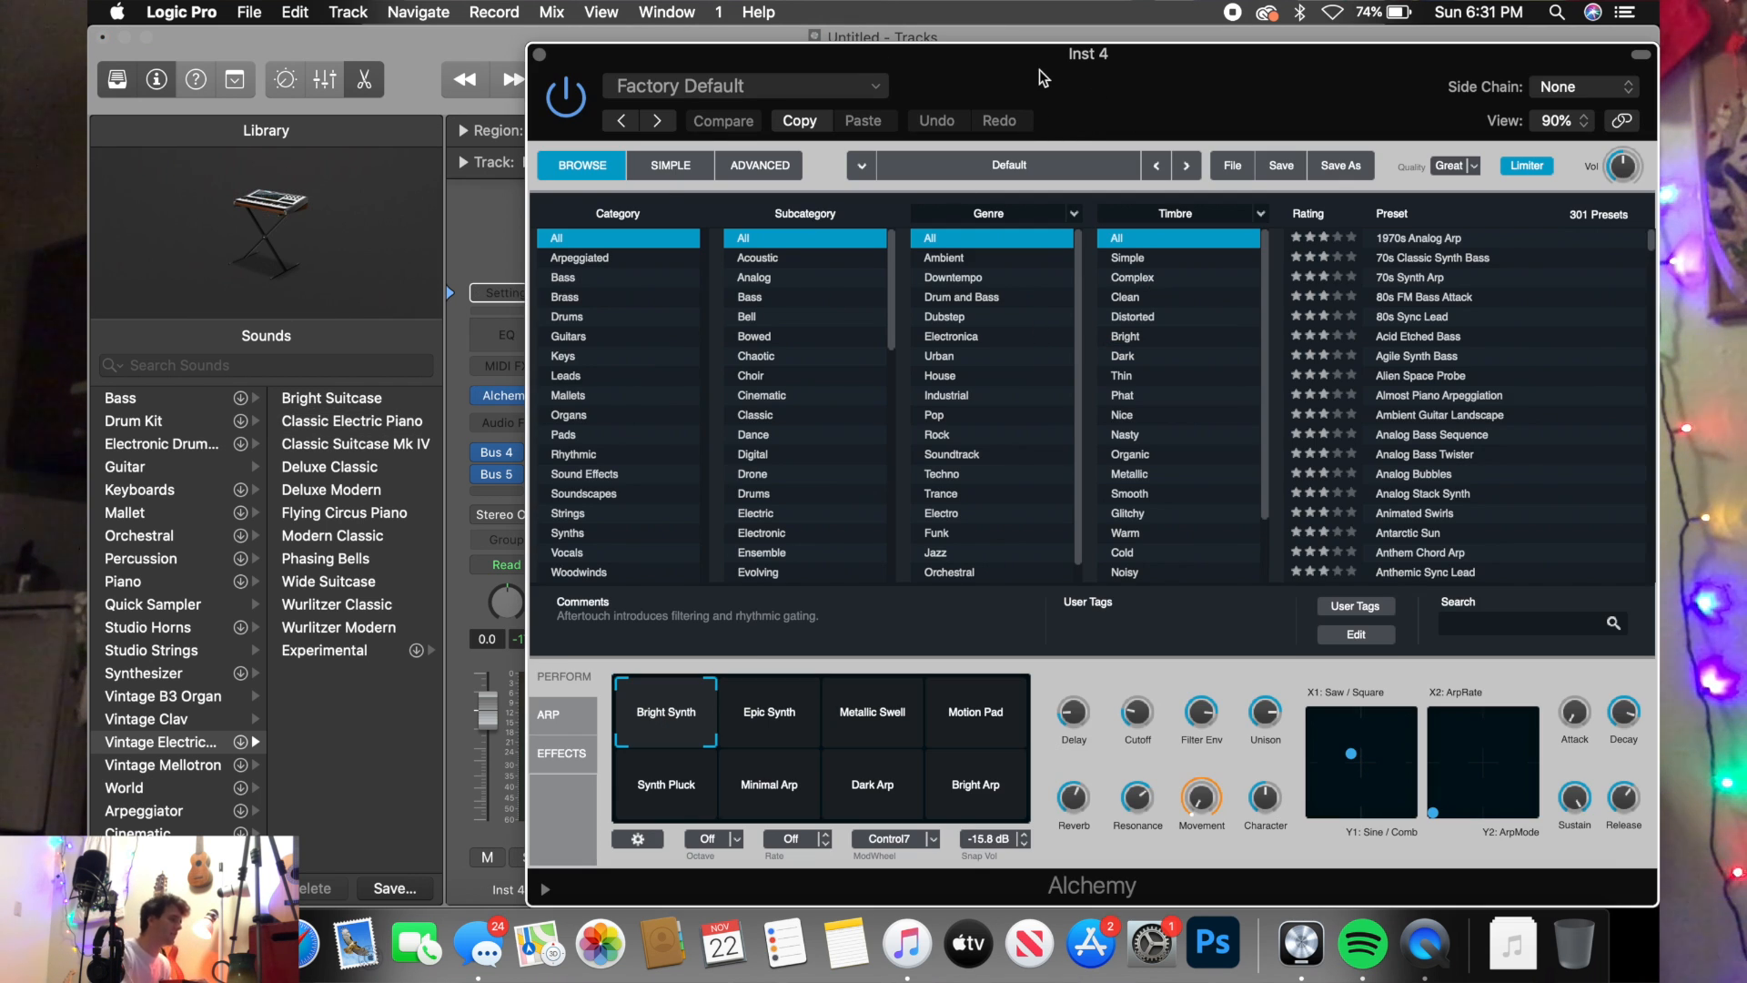
pyautogui.moveTo(1040, 54); pyautogui.dragTo(972, 393)
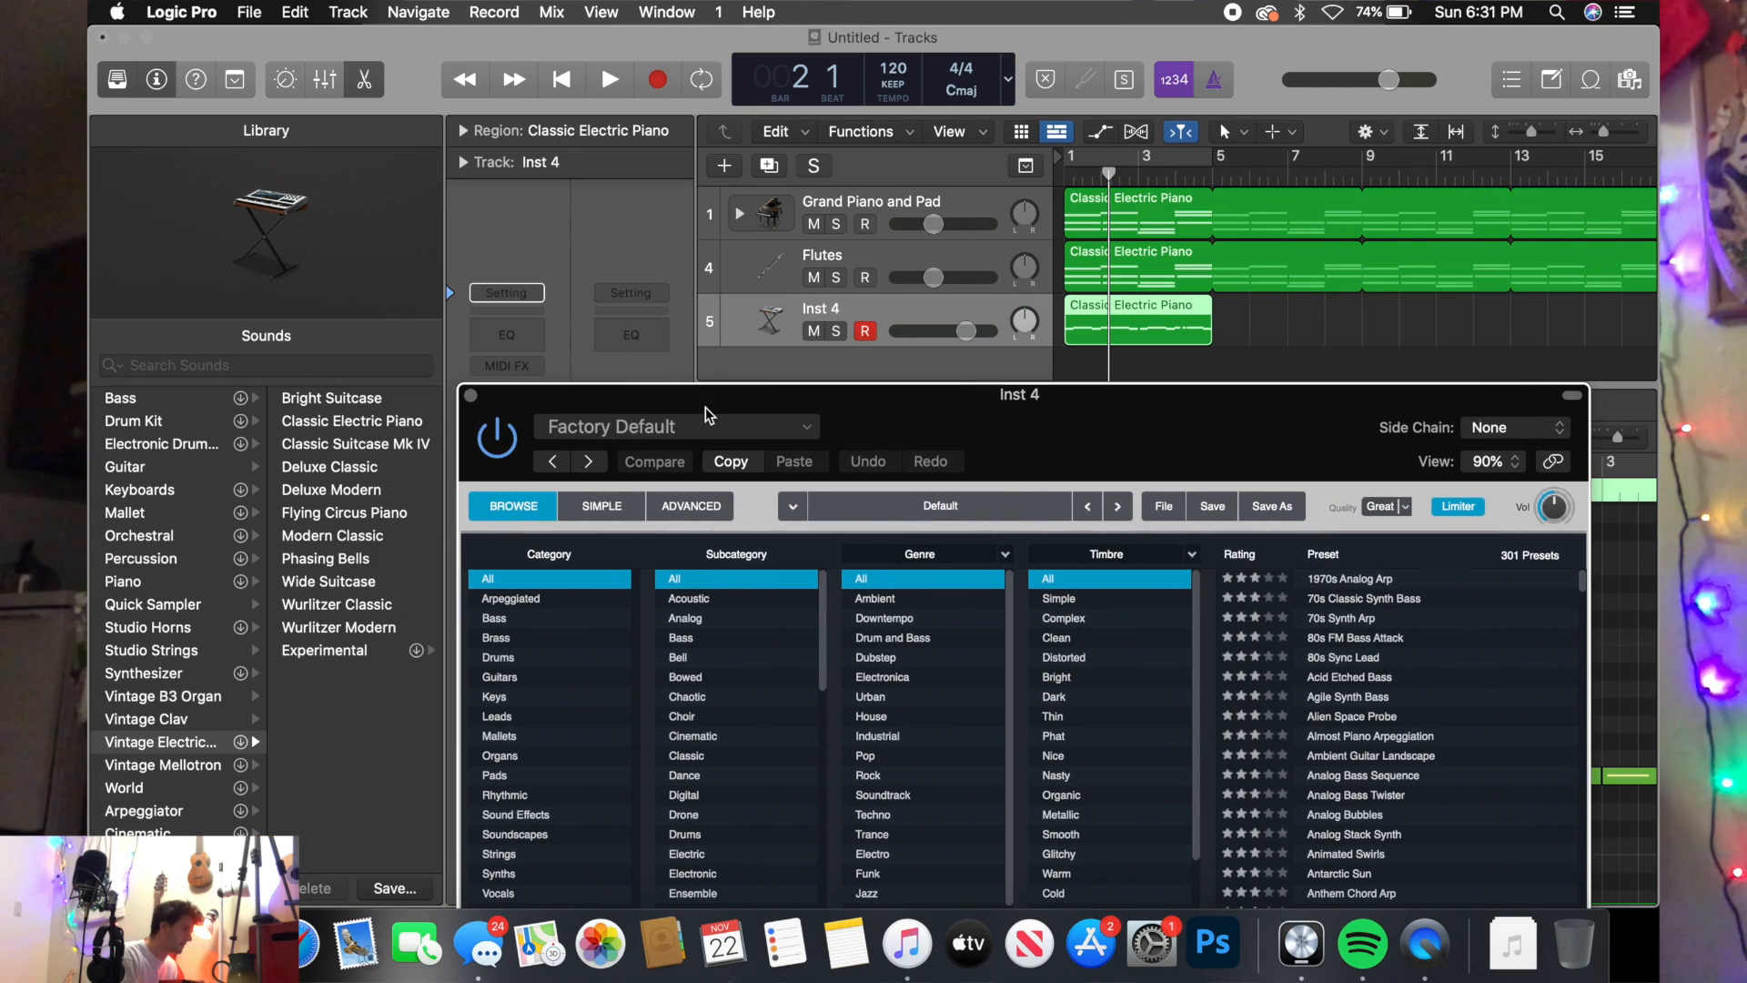
pyautogui.moveTo(706, 408); pyautogui.dragTo(774, 509)
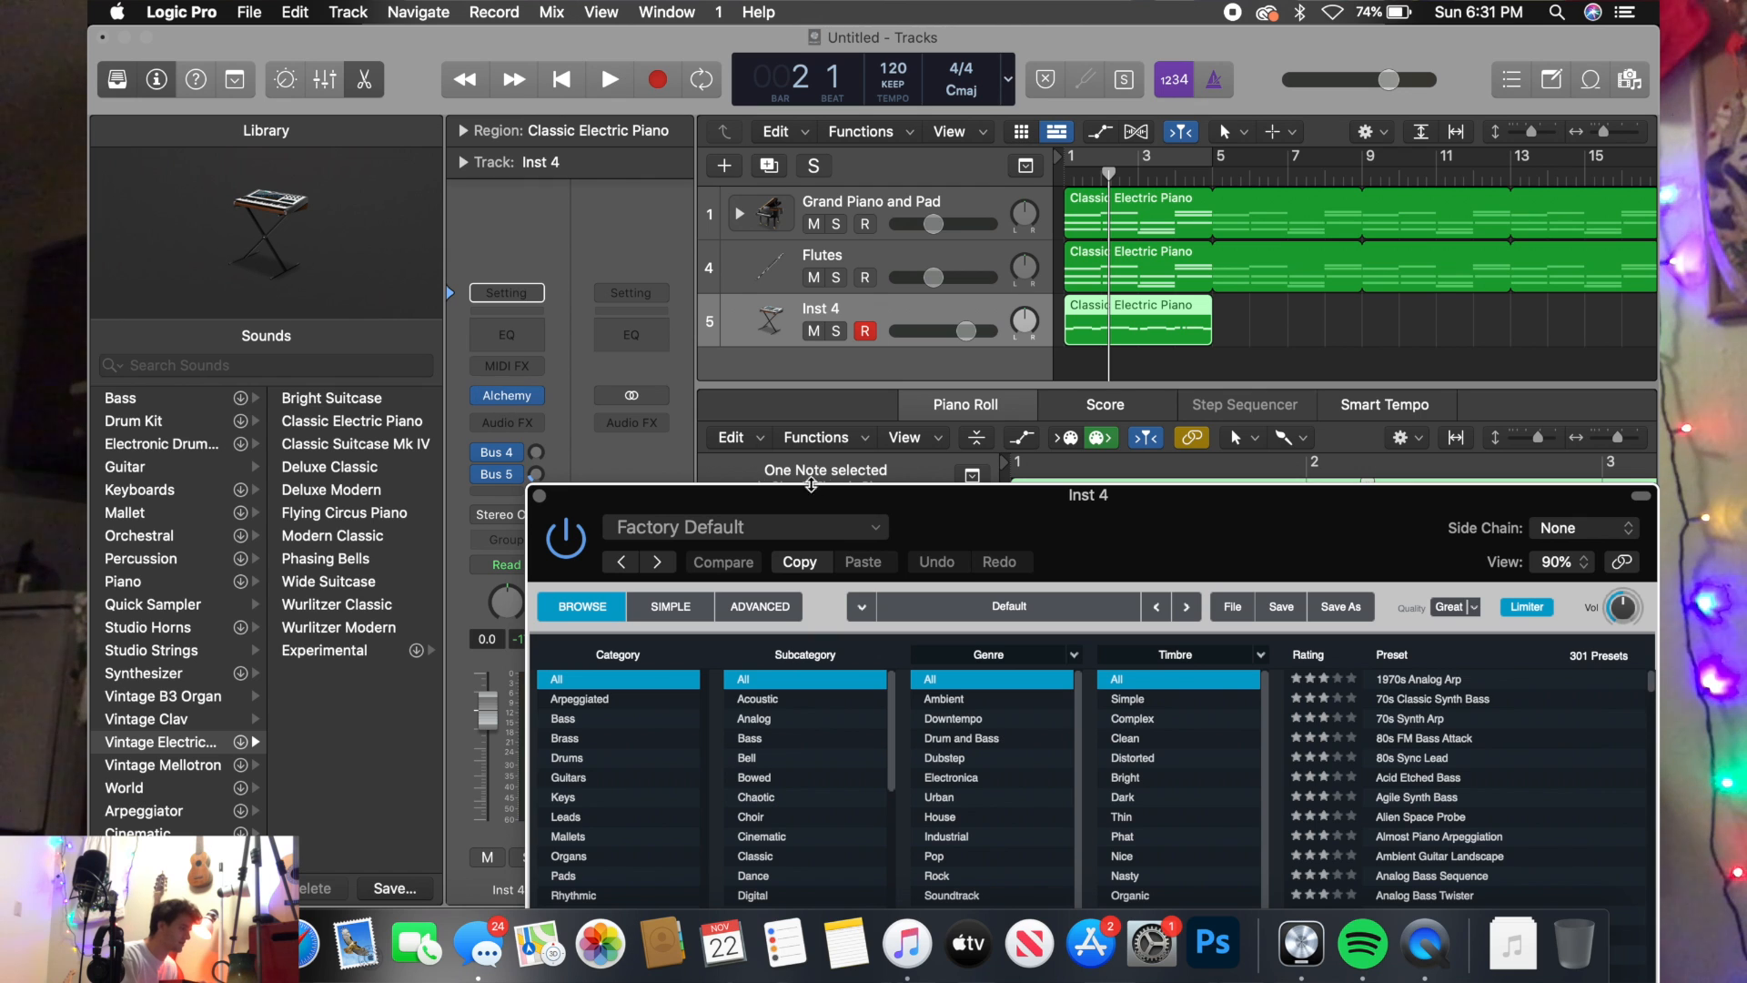
pyautogui.moveTo(930, 525); pyautogui.dragTo(748, 240)
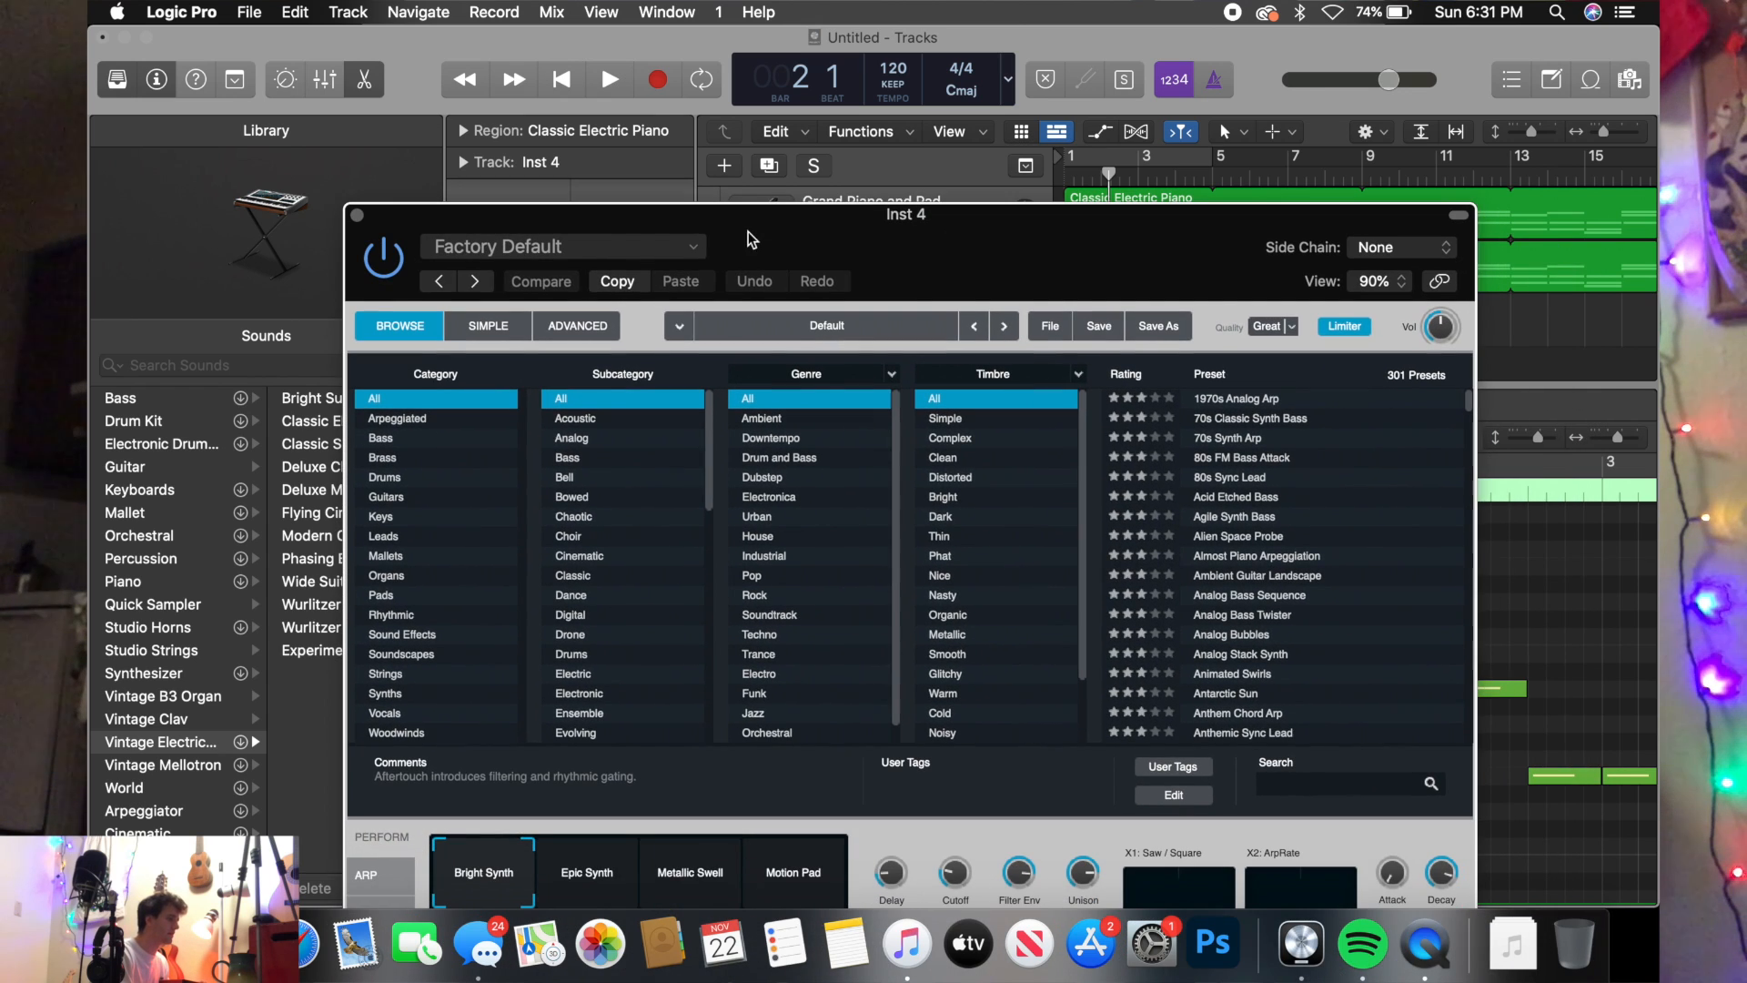
pyautogui.moveTo(932, 262); pyautogui.dragTo(772, 113)
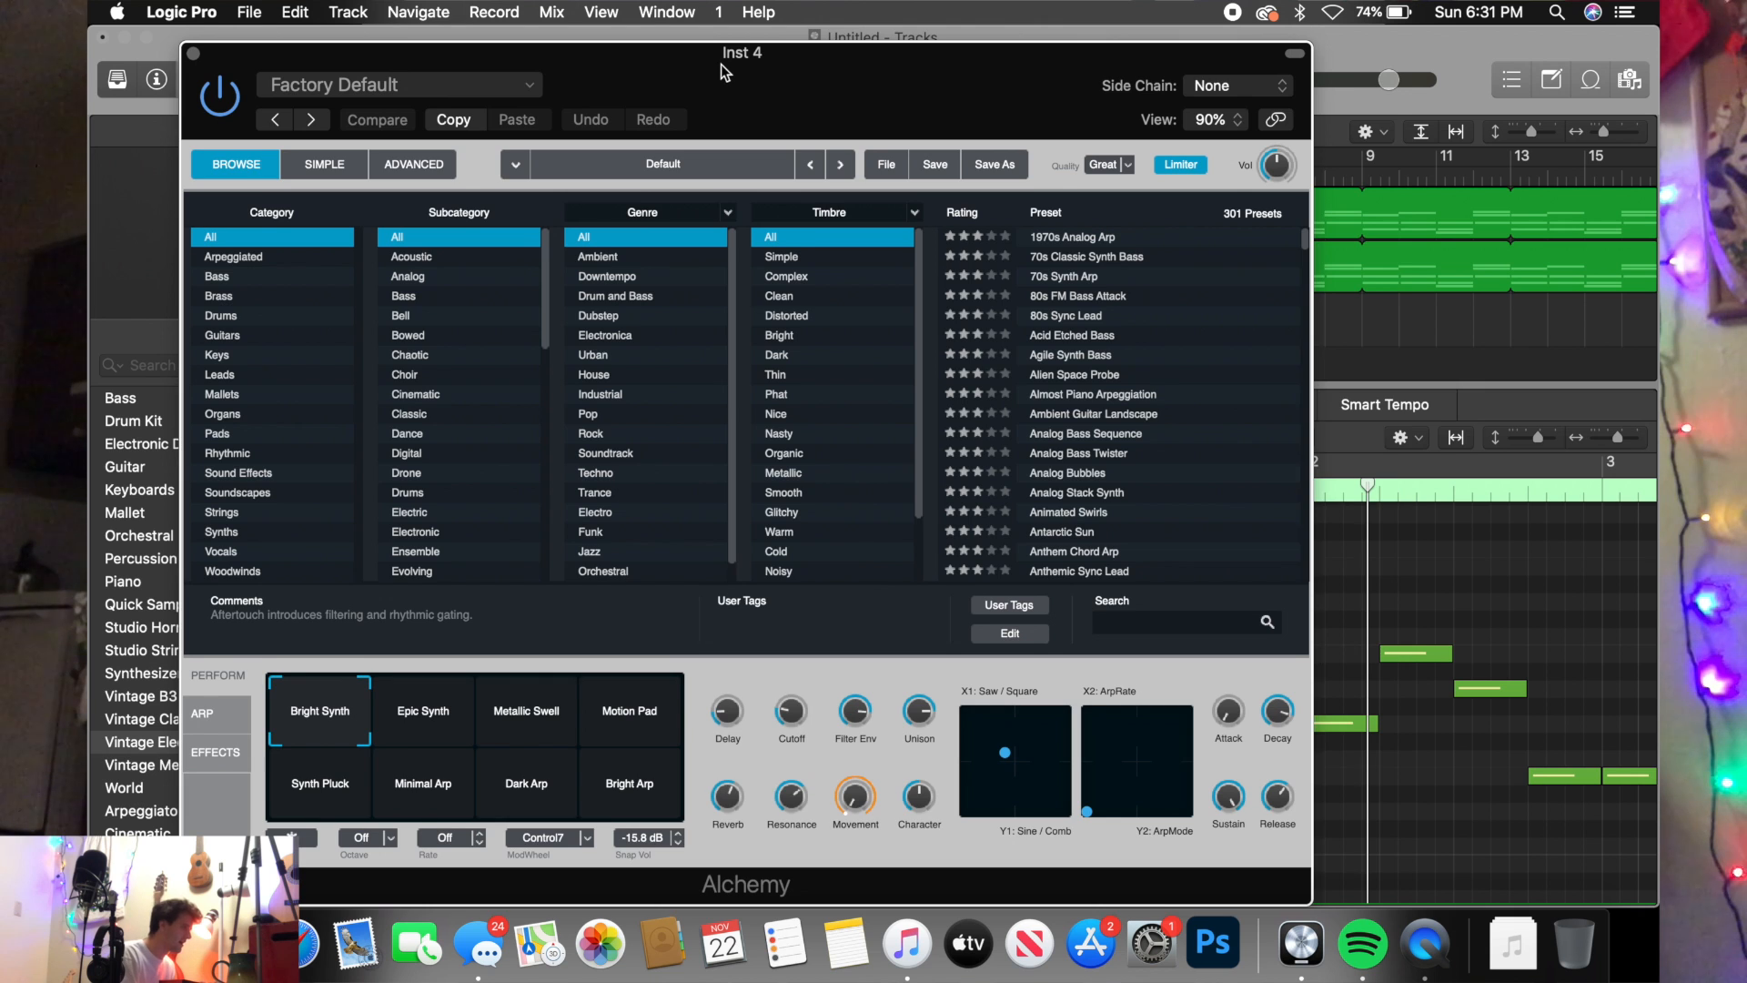
pyautogui.moveTo(731, 53); pyautogui.dragTo(812, 83)
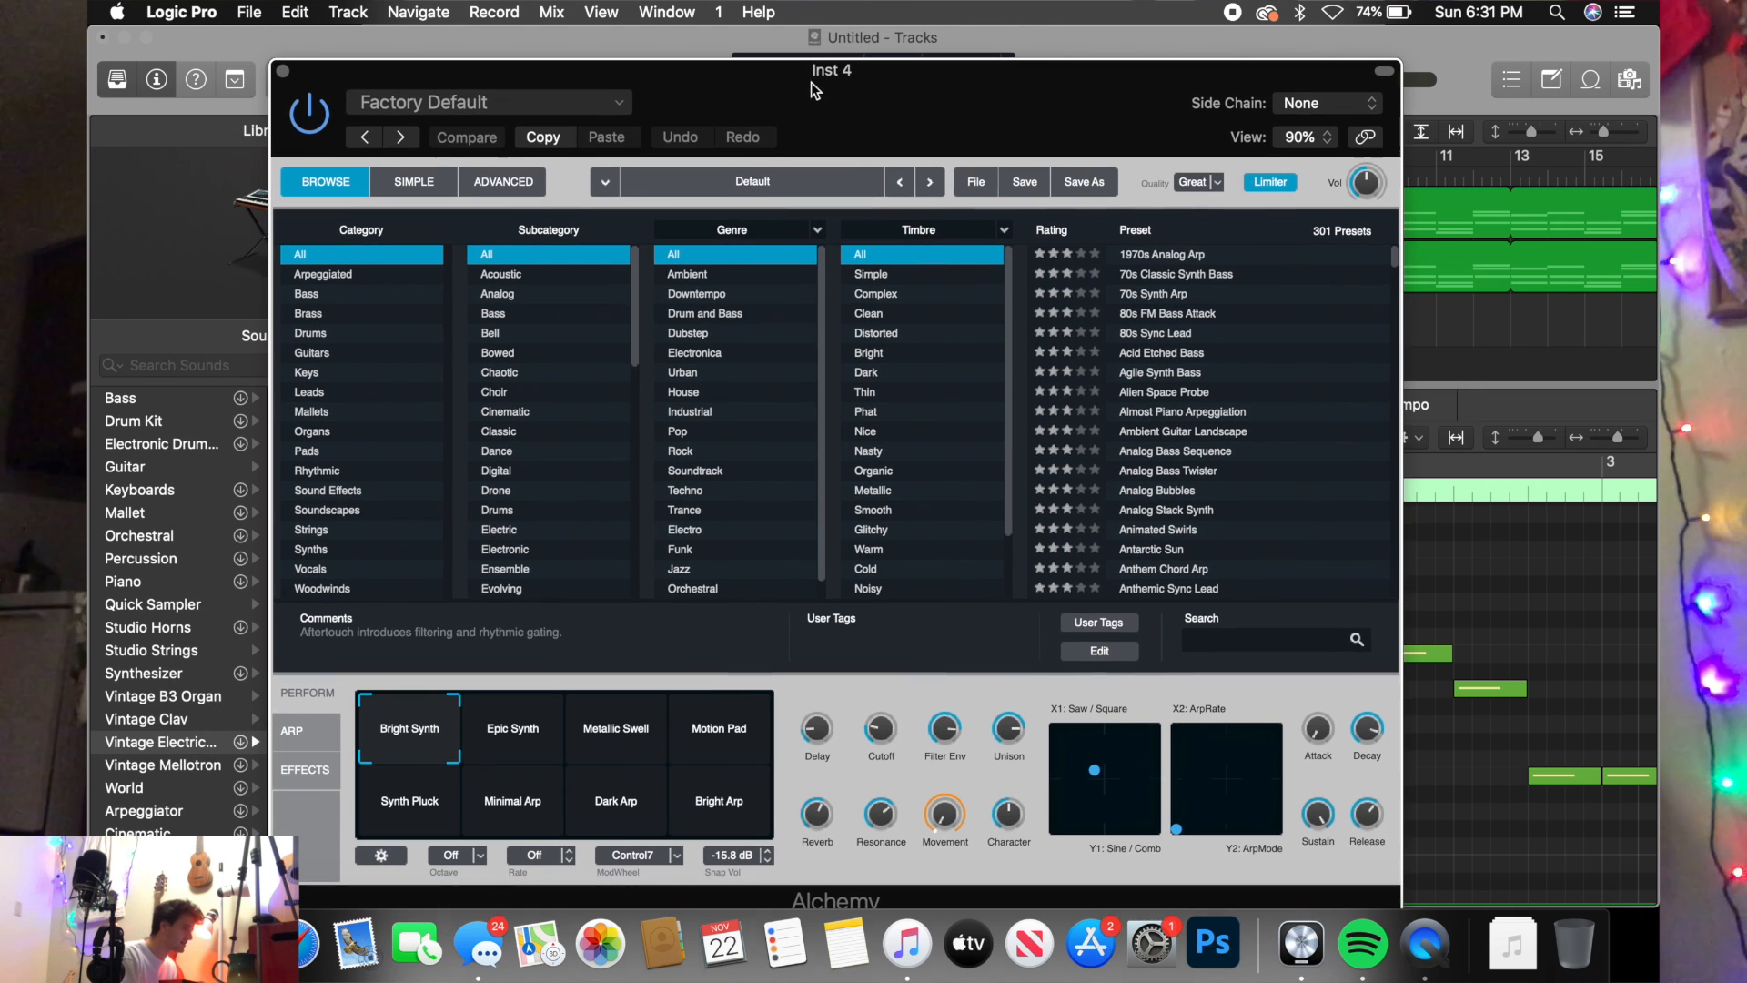
# - Filter Alchemy's presets to the Leads category and Digital subcategory, and load Acid Etched Bass
pyautogui.click(311, 396)
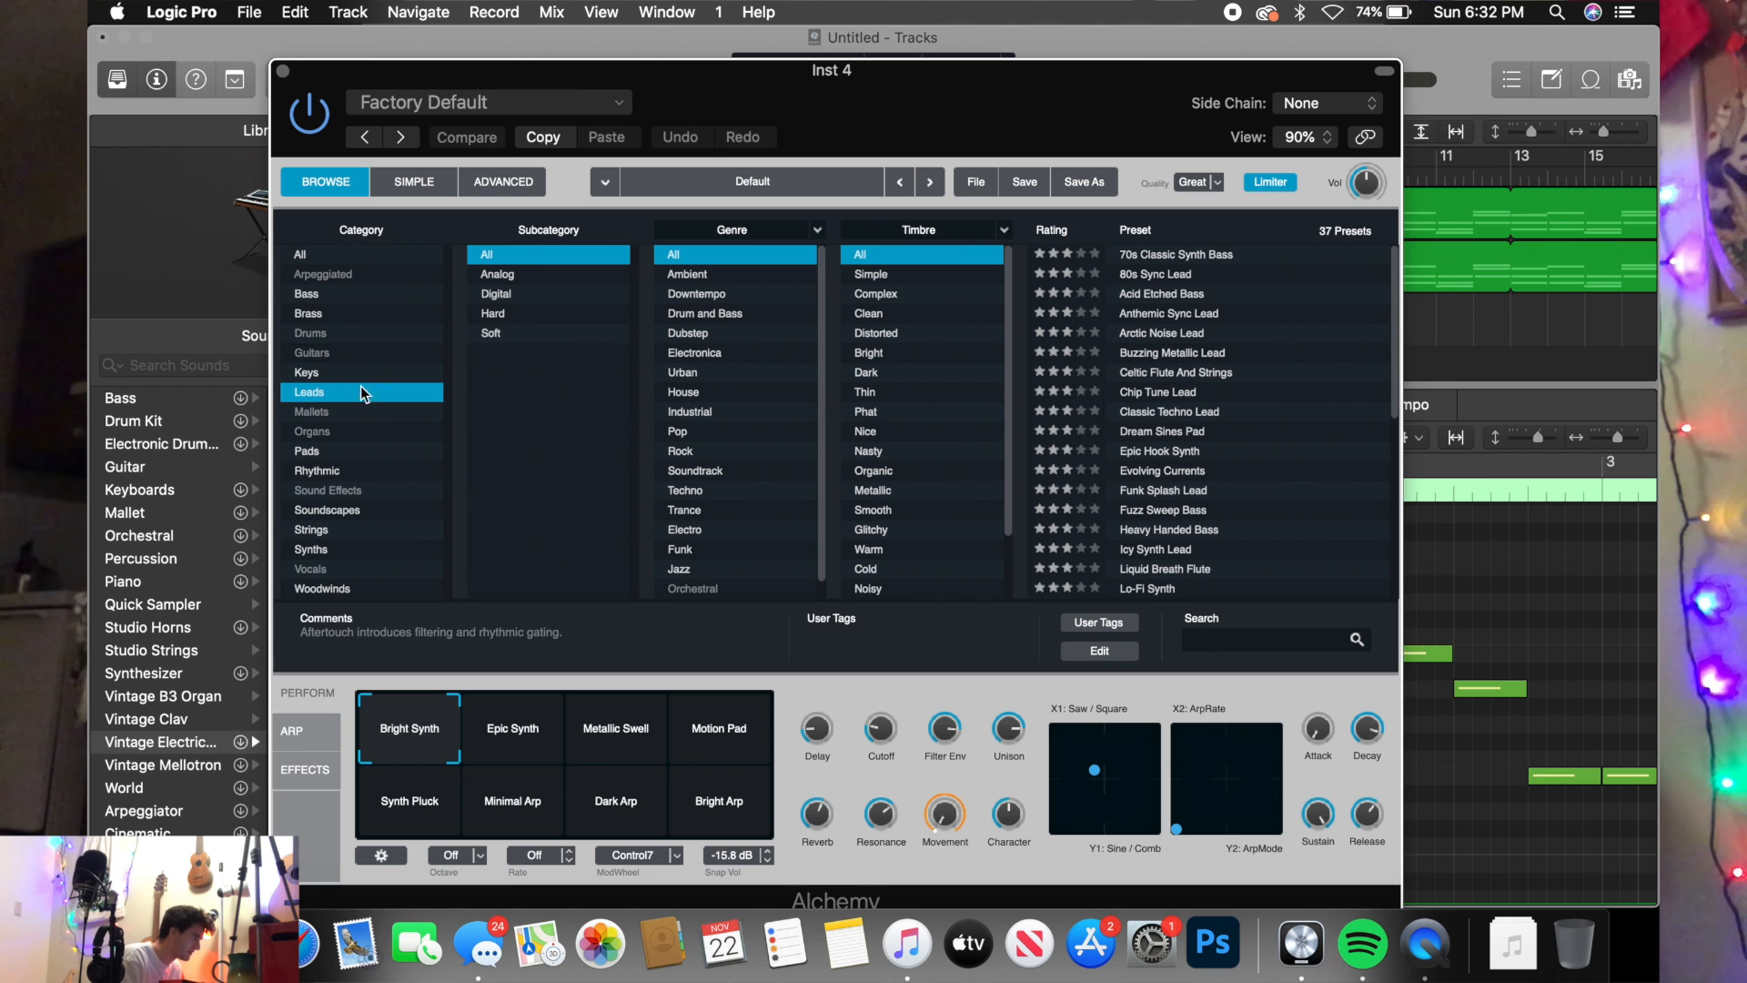
pyautogui.click(511, 293)
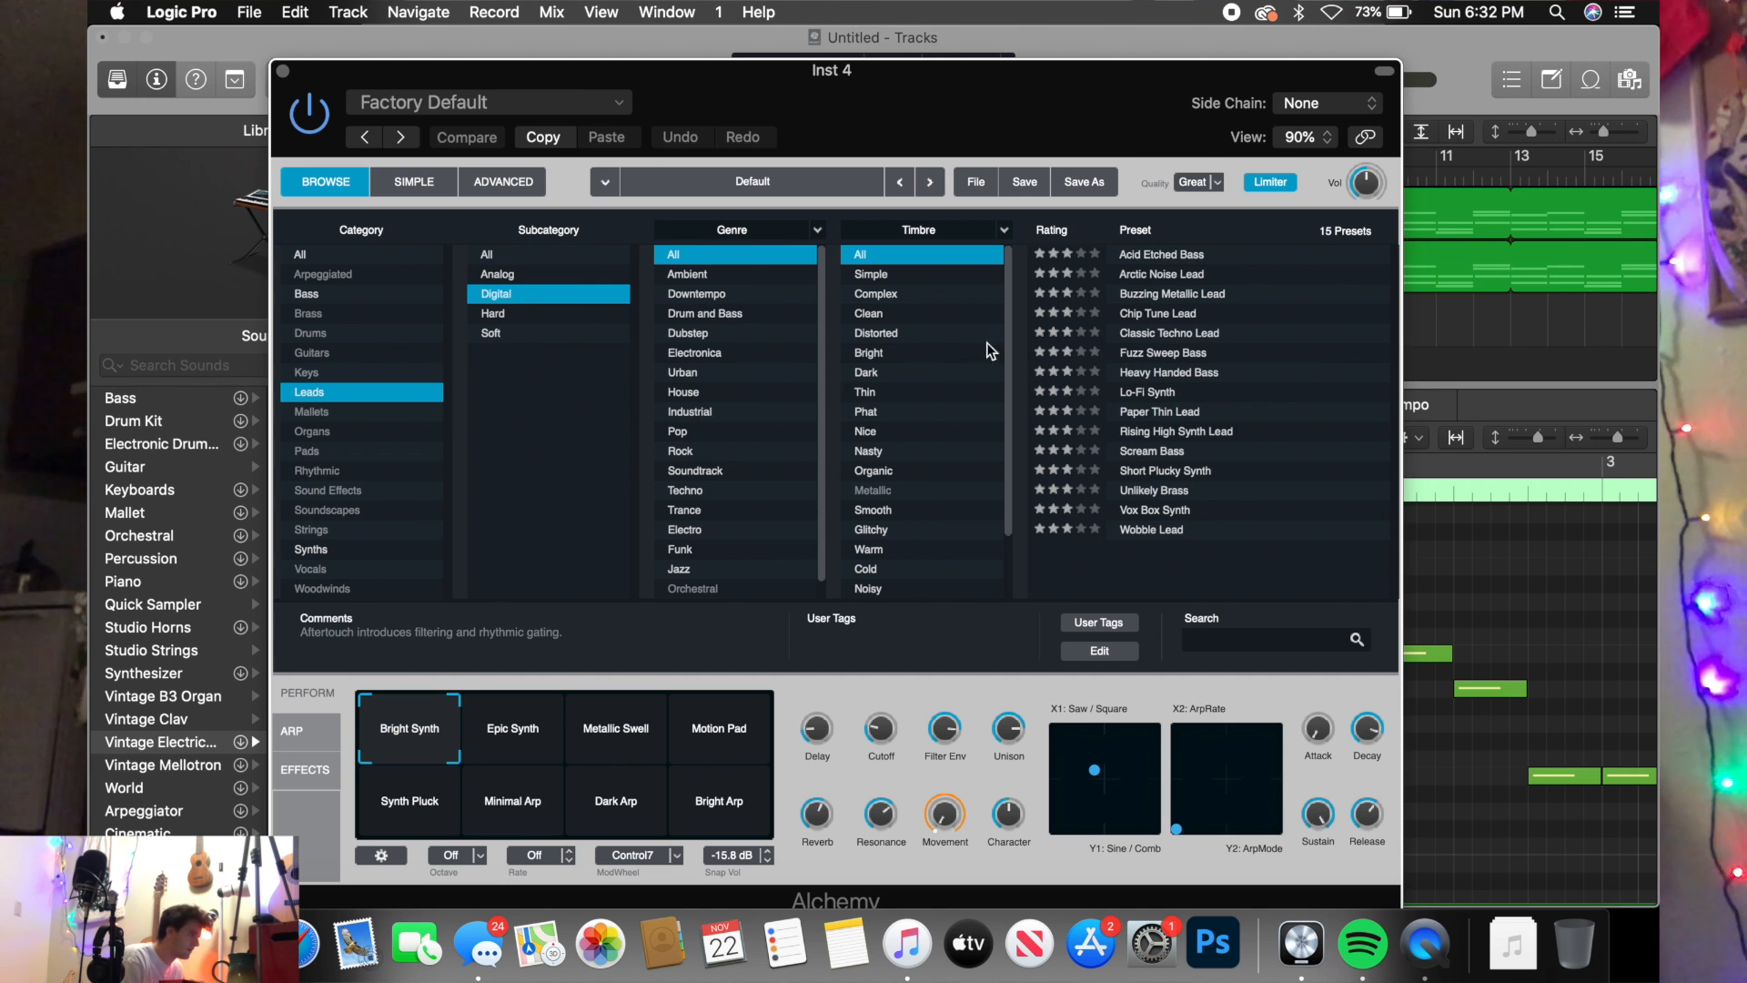
pyautogui.click(1159, 258)
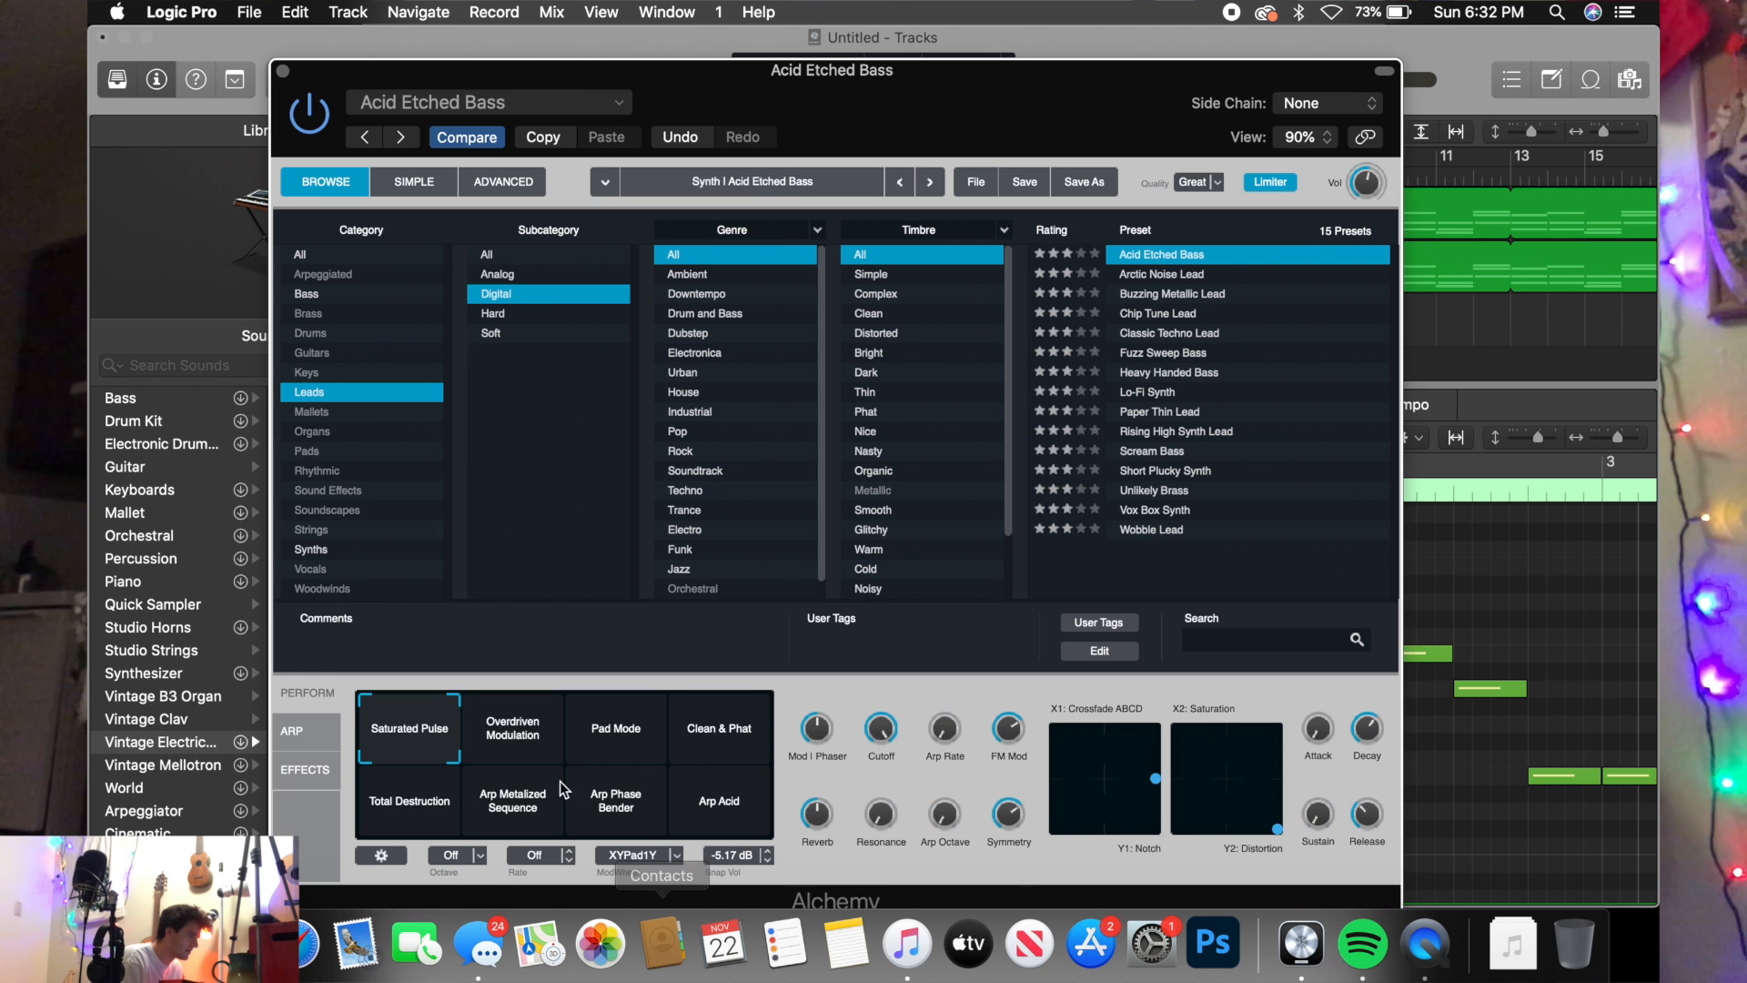
# - Turn on cycling over bars 1 to 4 and play the loop with the Acid Etched Bass preset
pyautogui.moveTo(912, 122); pyautogui.dragTo(1117, 309)
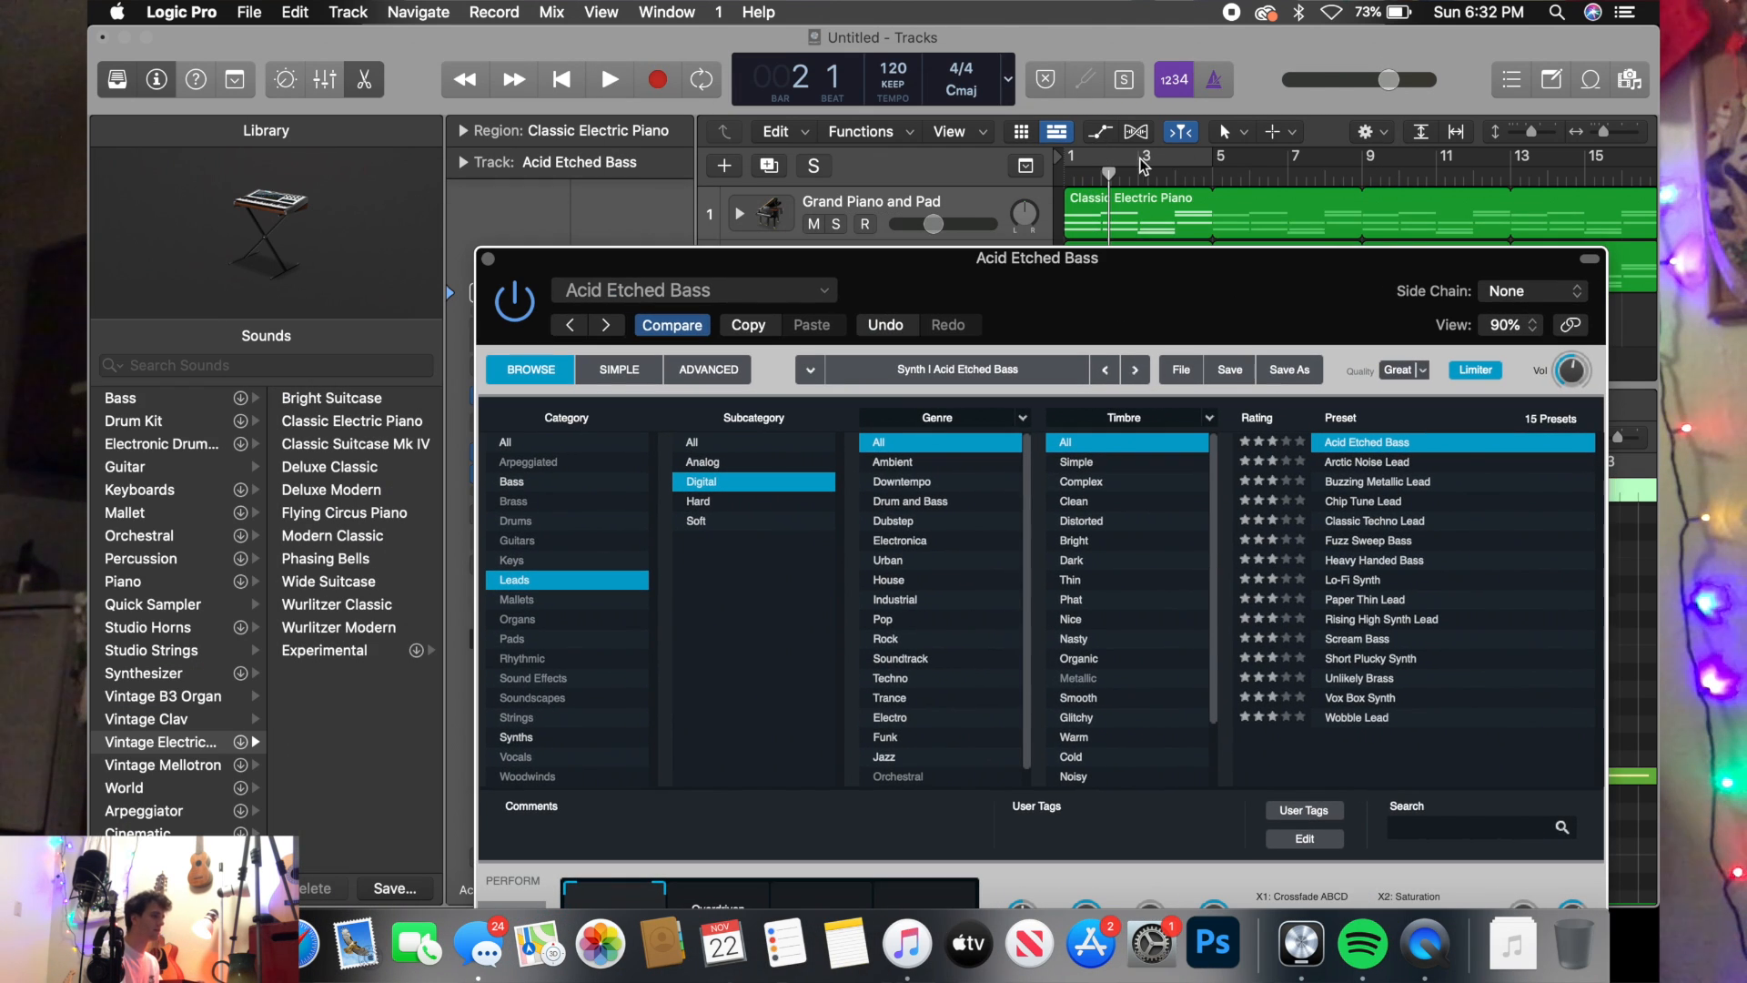
pyautogui.click(1083, 160)
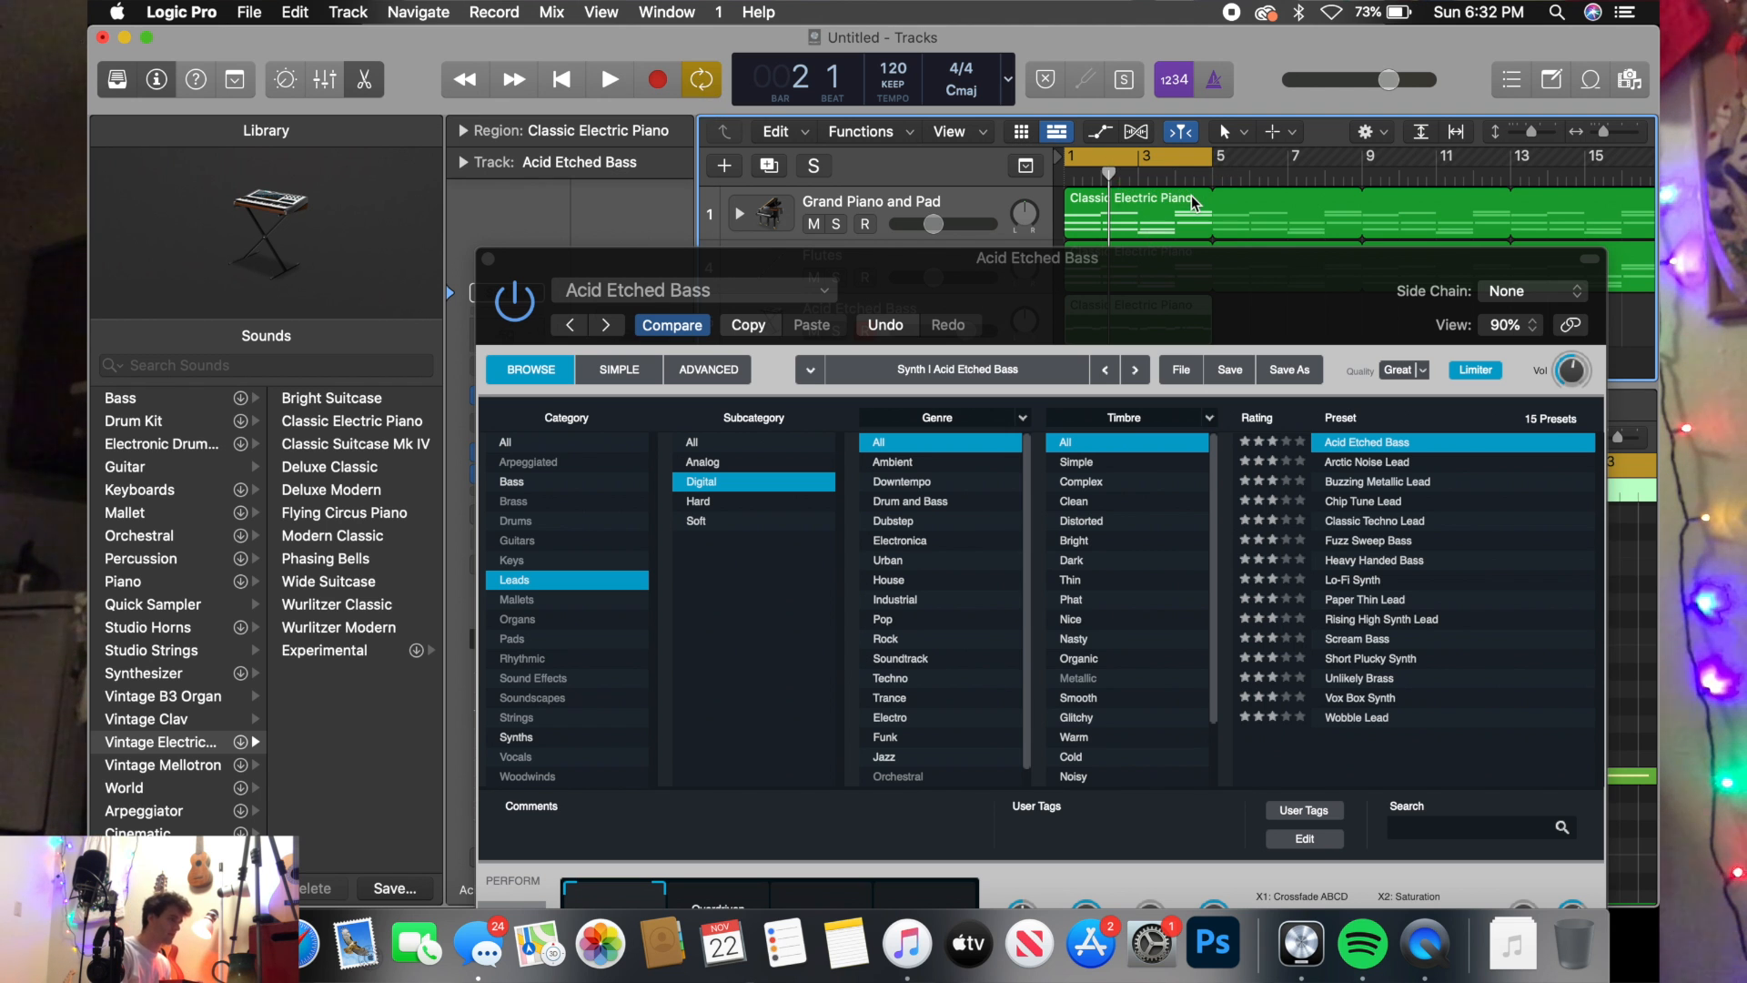
pyautogui.press('space')
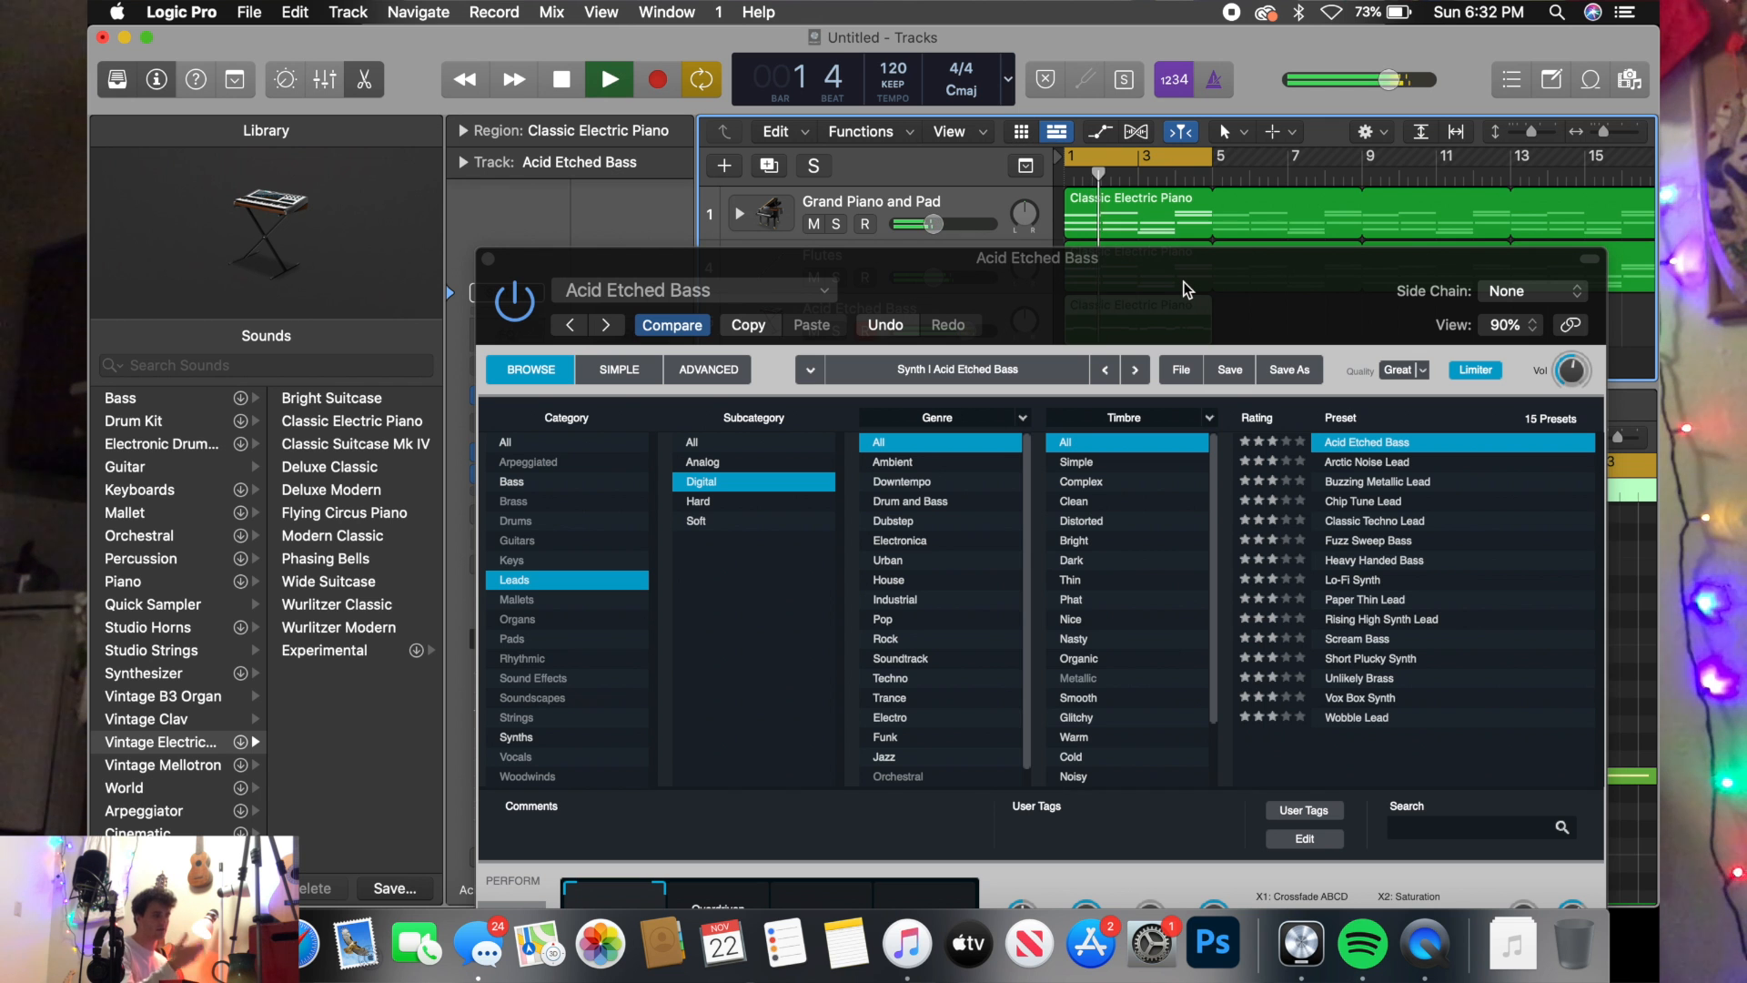
pyautogui.press('space')
# - Audition Arctic Noise Lead, Buzzing Metallic Lead and Chip Tune Lead on the melody, trying the Thick variation of Chip Tune Lead
pyautogui.moveTo(1183, 289); pyautogui.dragTo(669, 88)
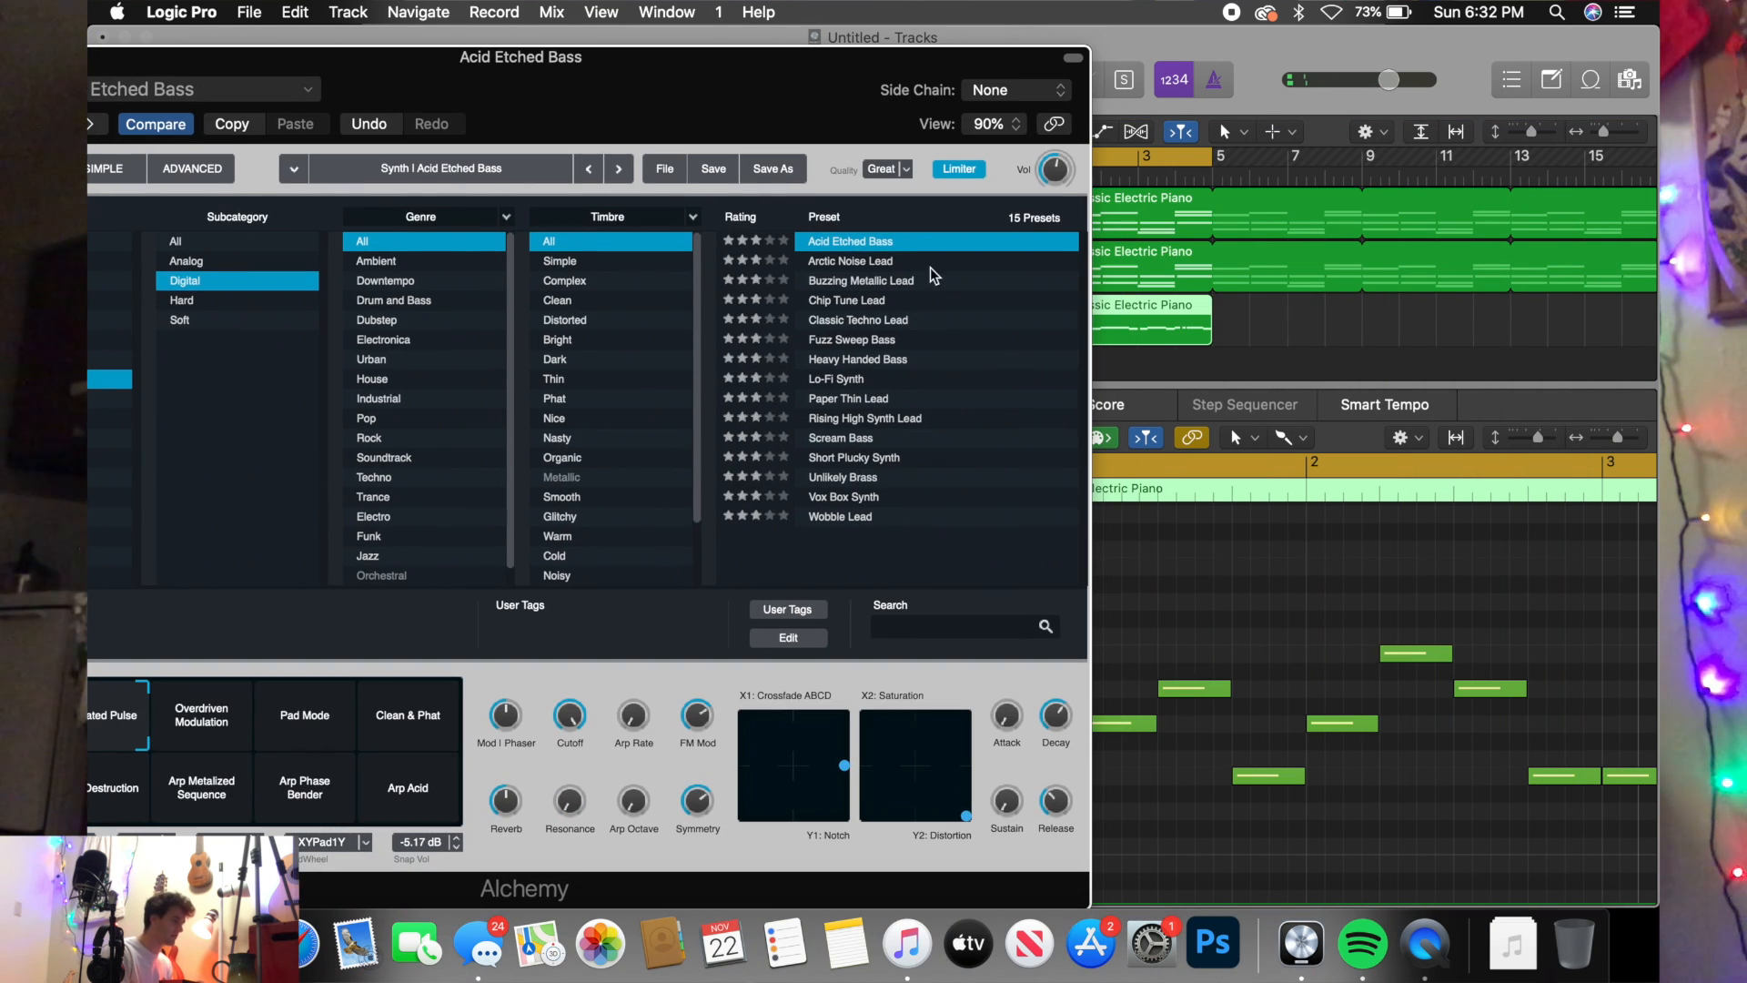
pyautogui.click(846, 262)
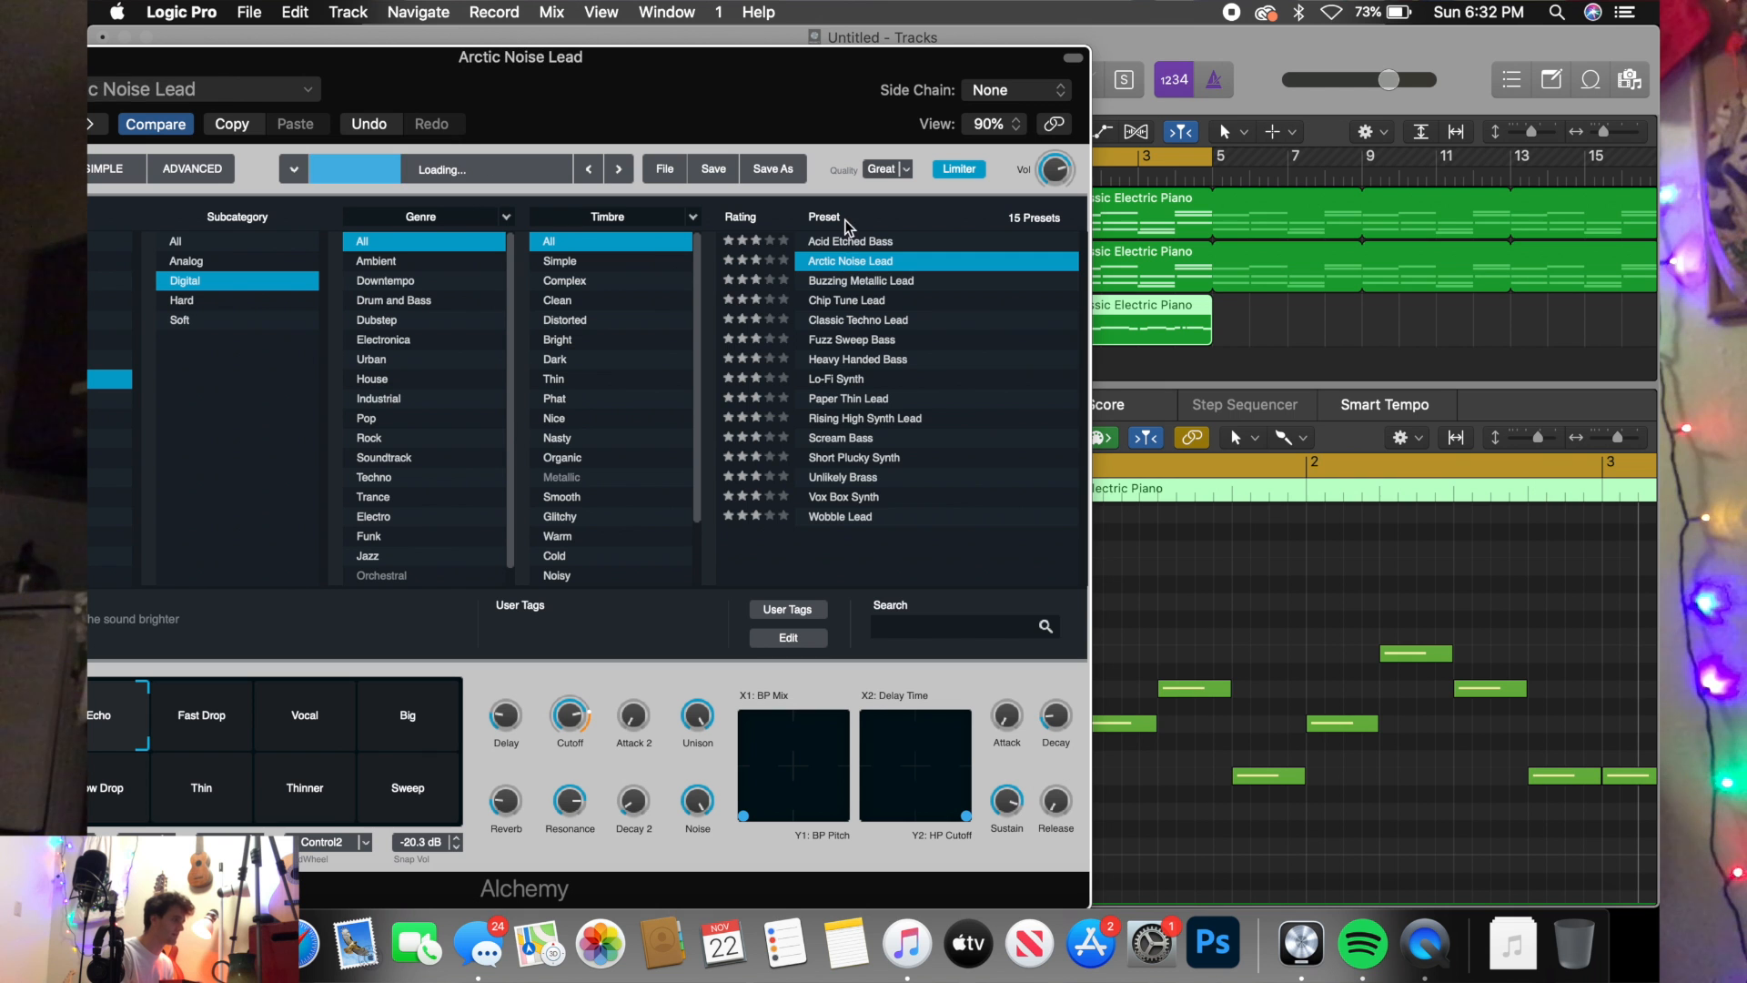
pyautogui.click(837, 281)
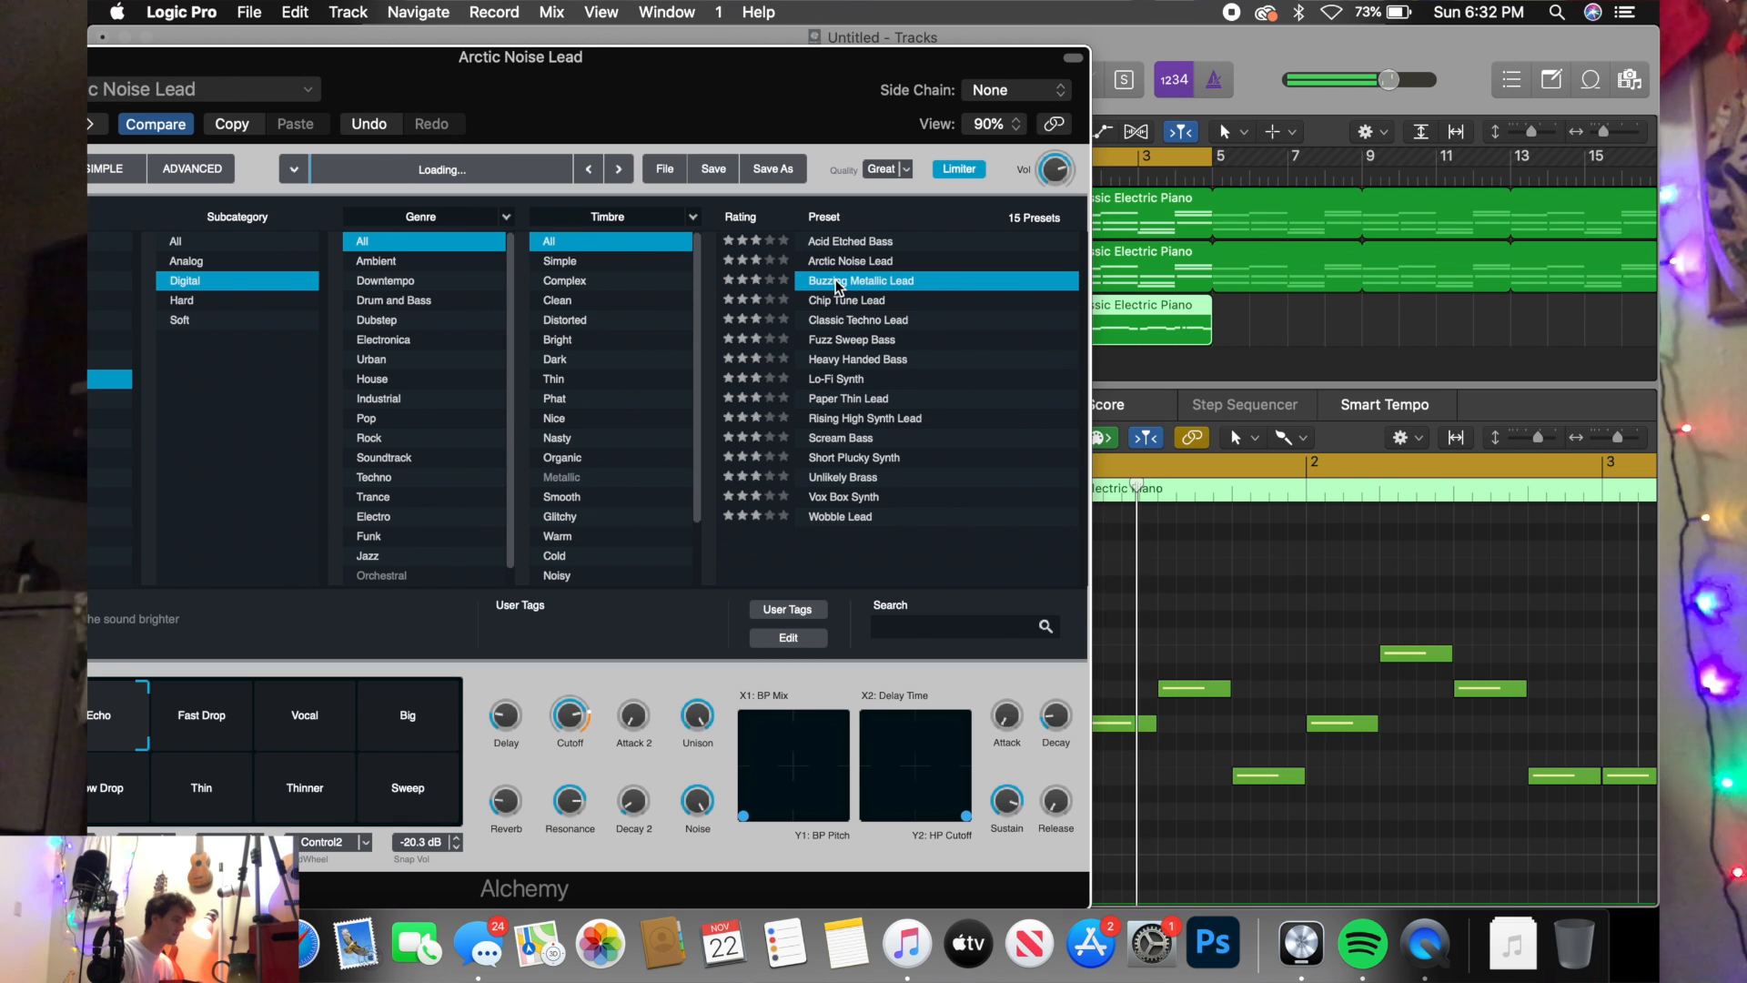
pyautogui.click(839, 302)
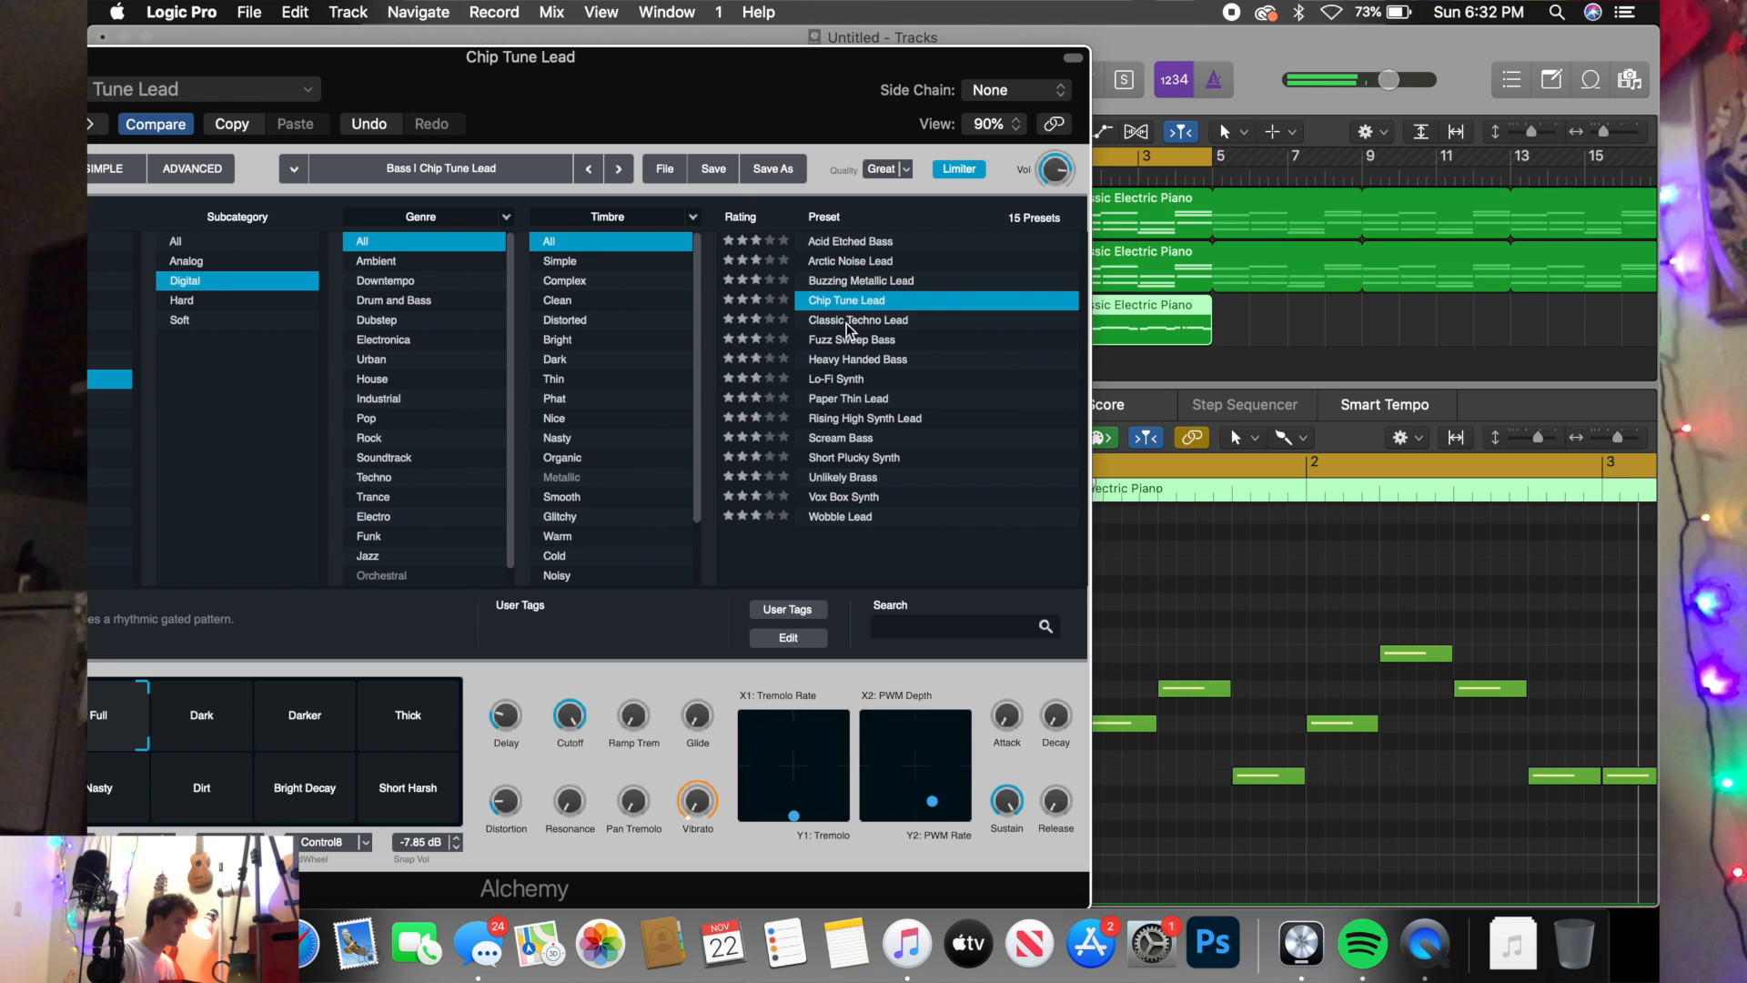
pyautogui.moveTo(655, 91); pyautogui.dragTo(963, 83)
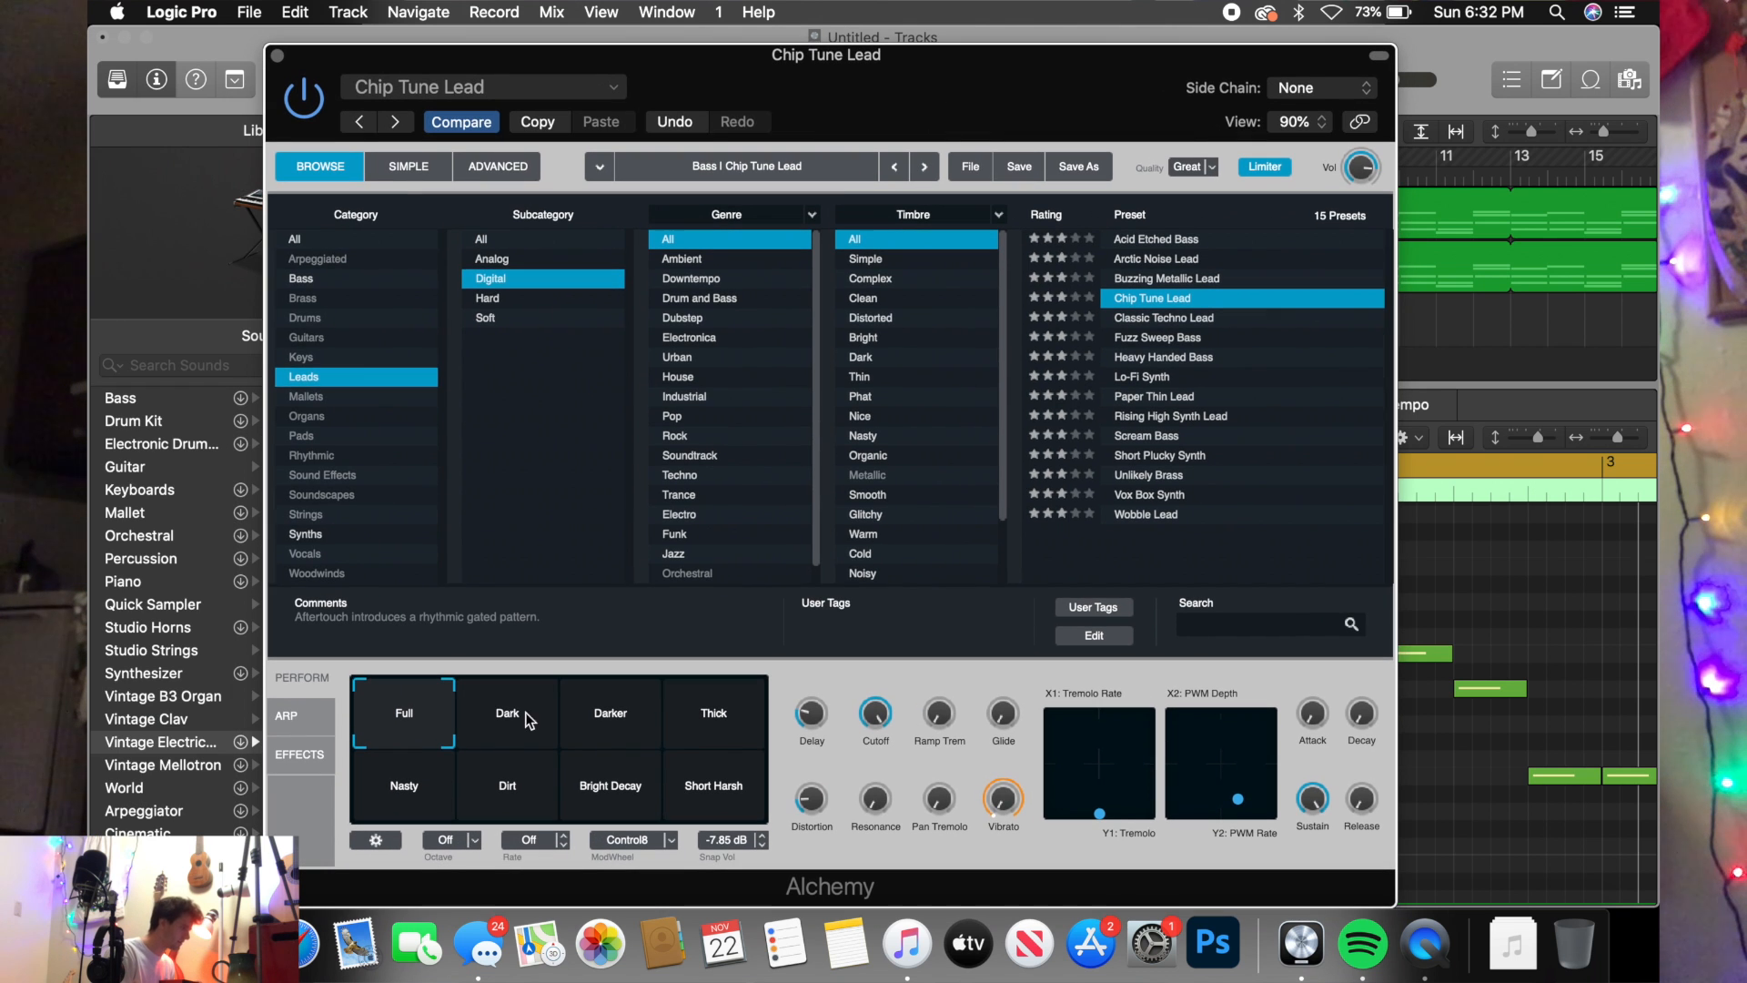
pyautogui.click(692, 728)
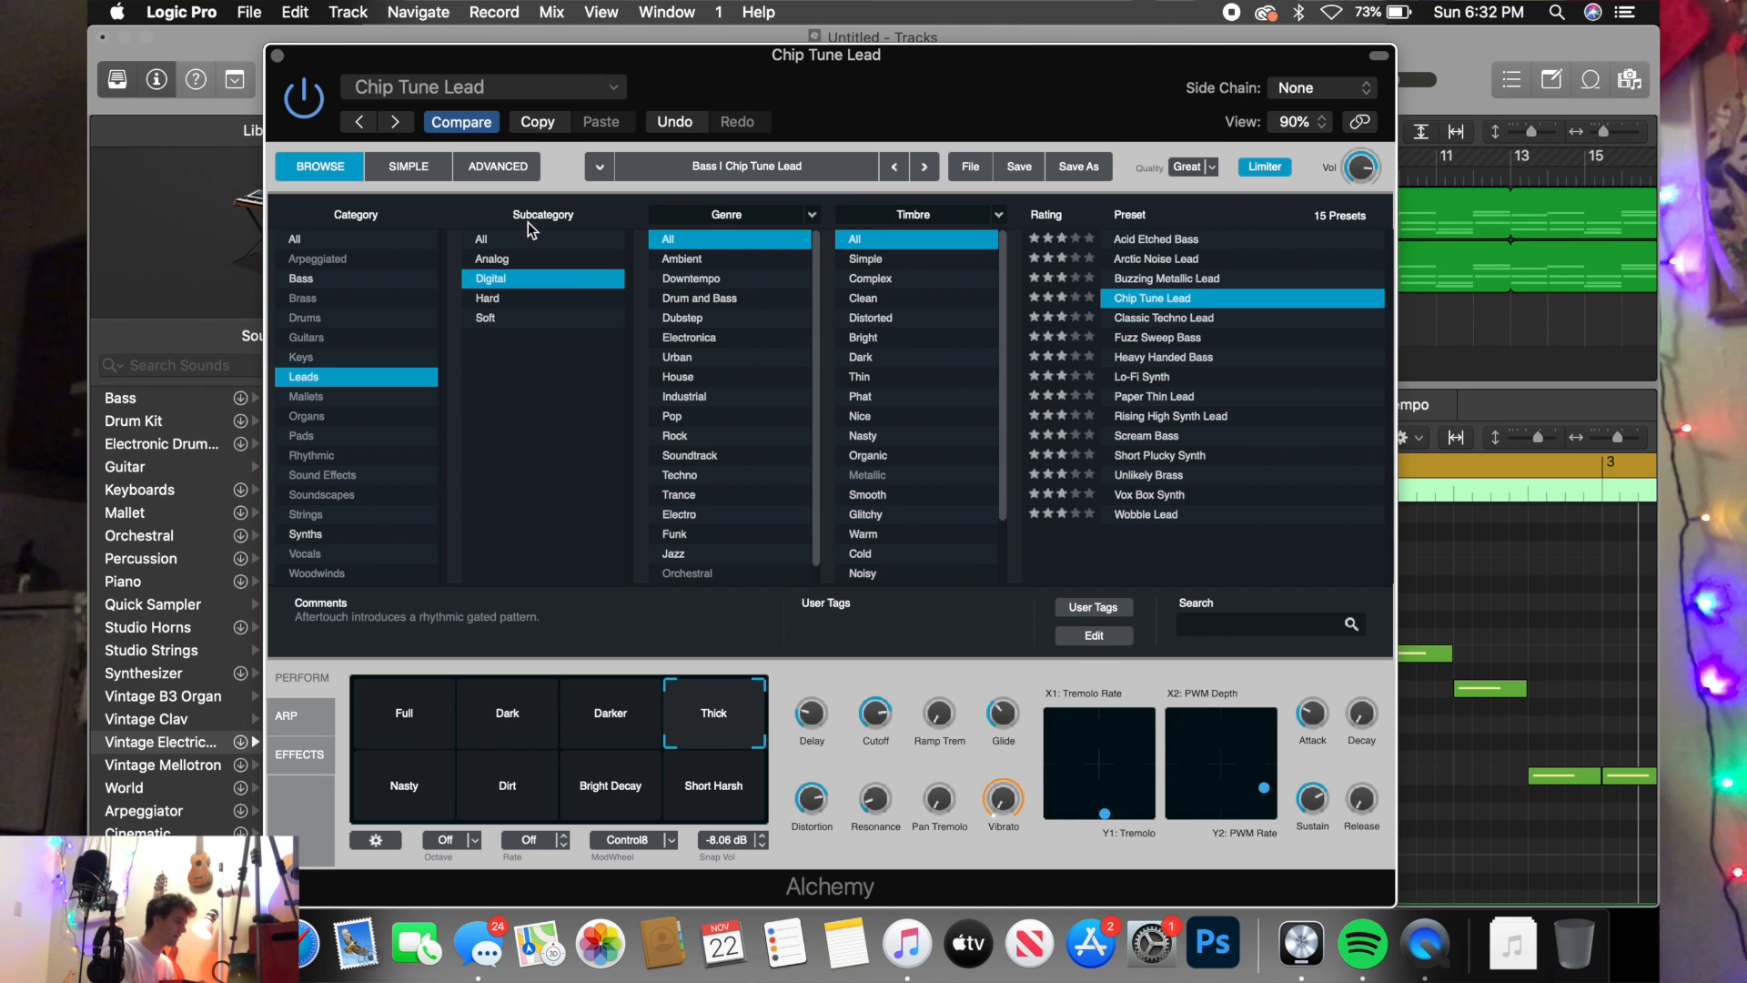
# - Filter the lead presets to Soft, audition Dream Sines Pad, Evolving Currents and Icy Synth Lead, and load Liquid Breath Flute
pyautogui.click(501, 316)
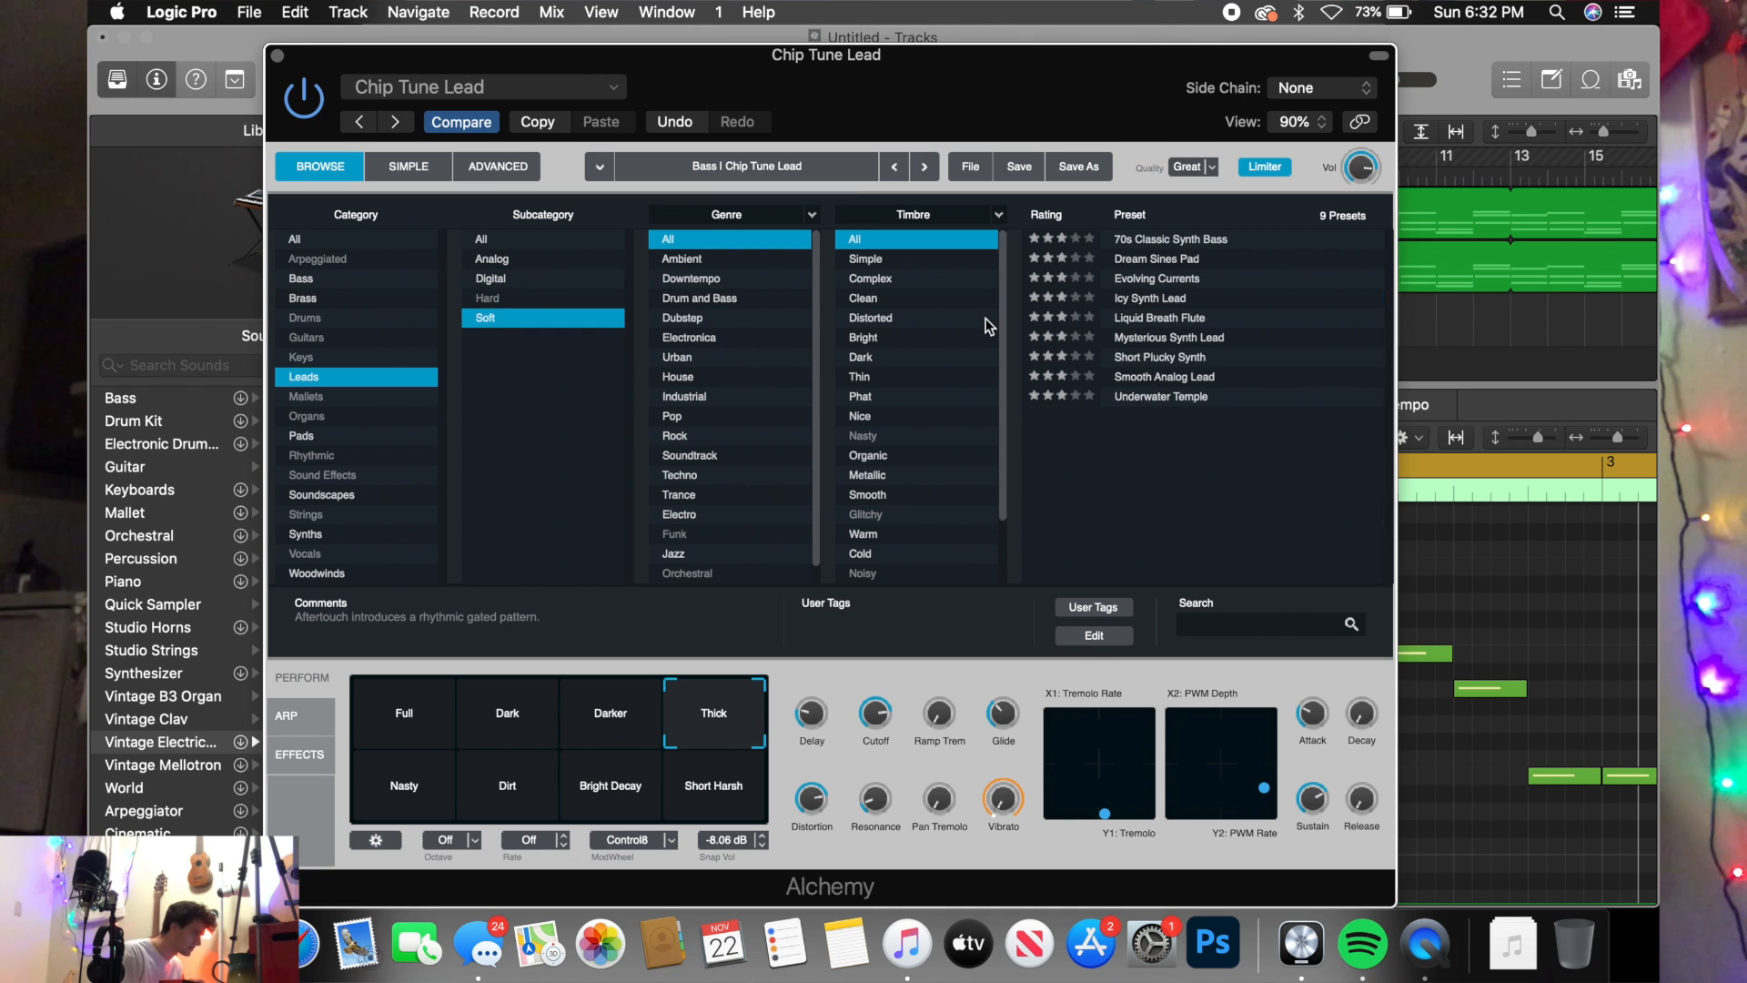
pyautogui.click(1160, 261)
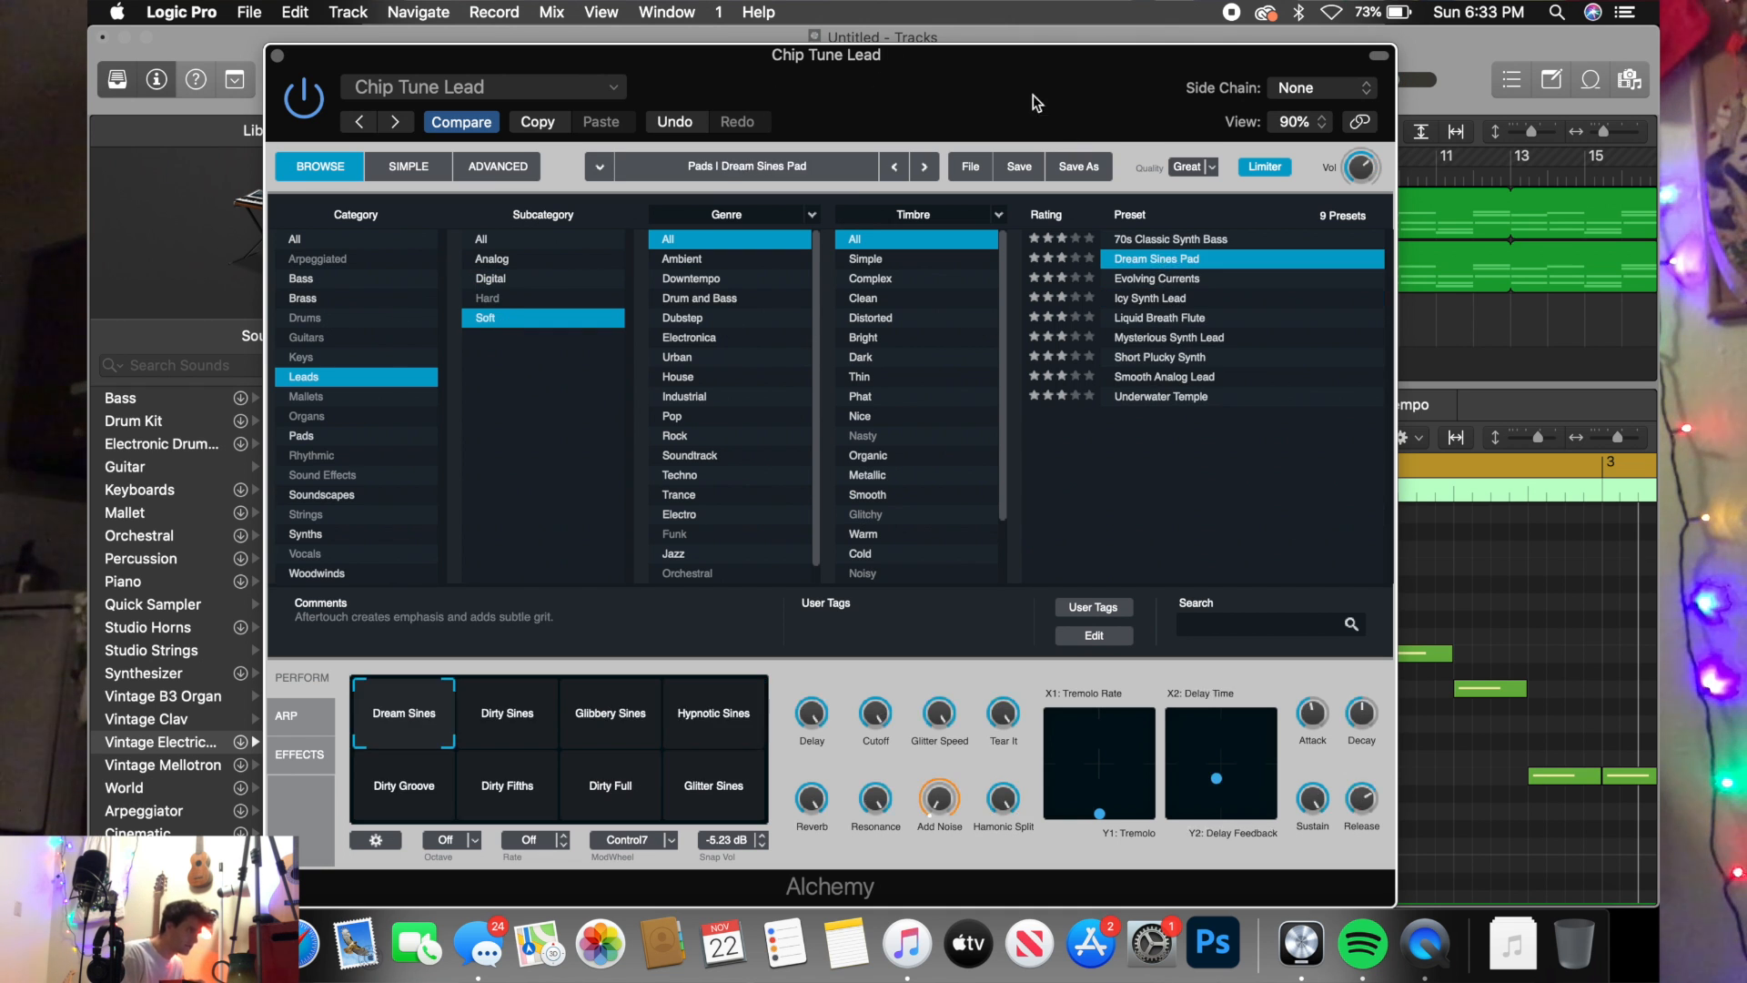
pyautogui.moveTo(1039, 80); pyautogui.dragTo(947, 77)
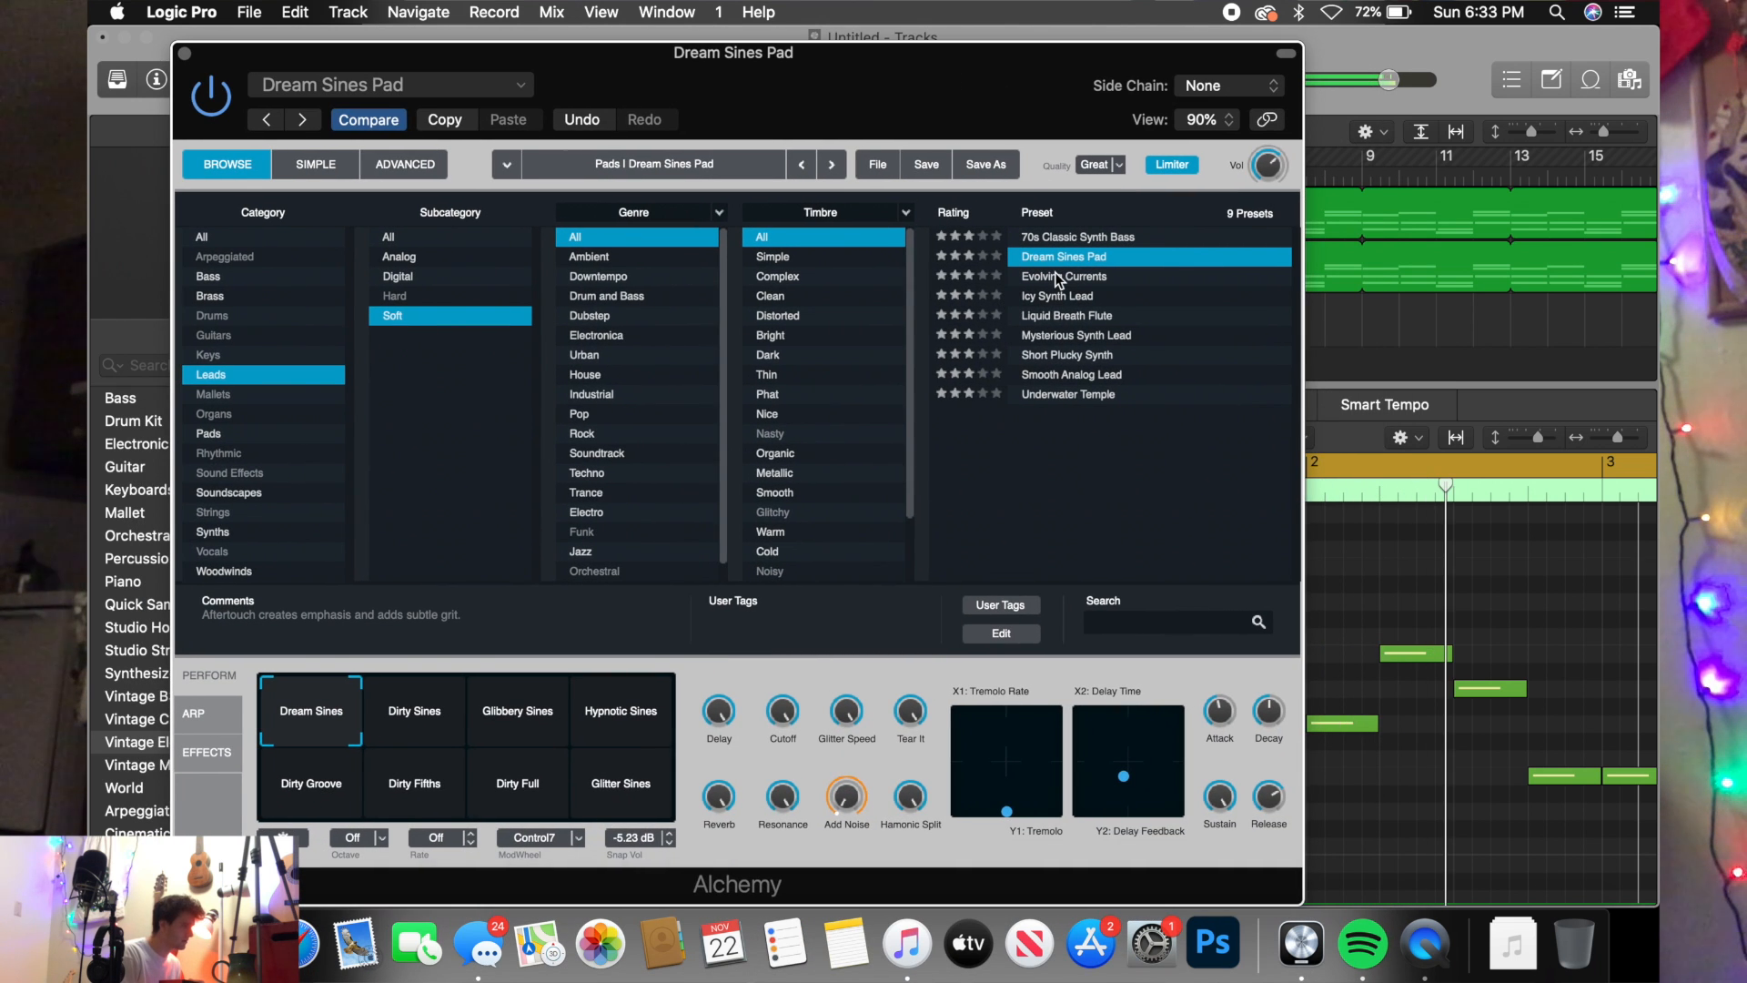
pyautogui.click(1056, 277)
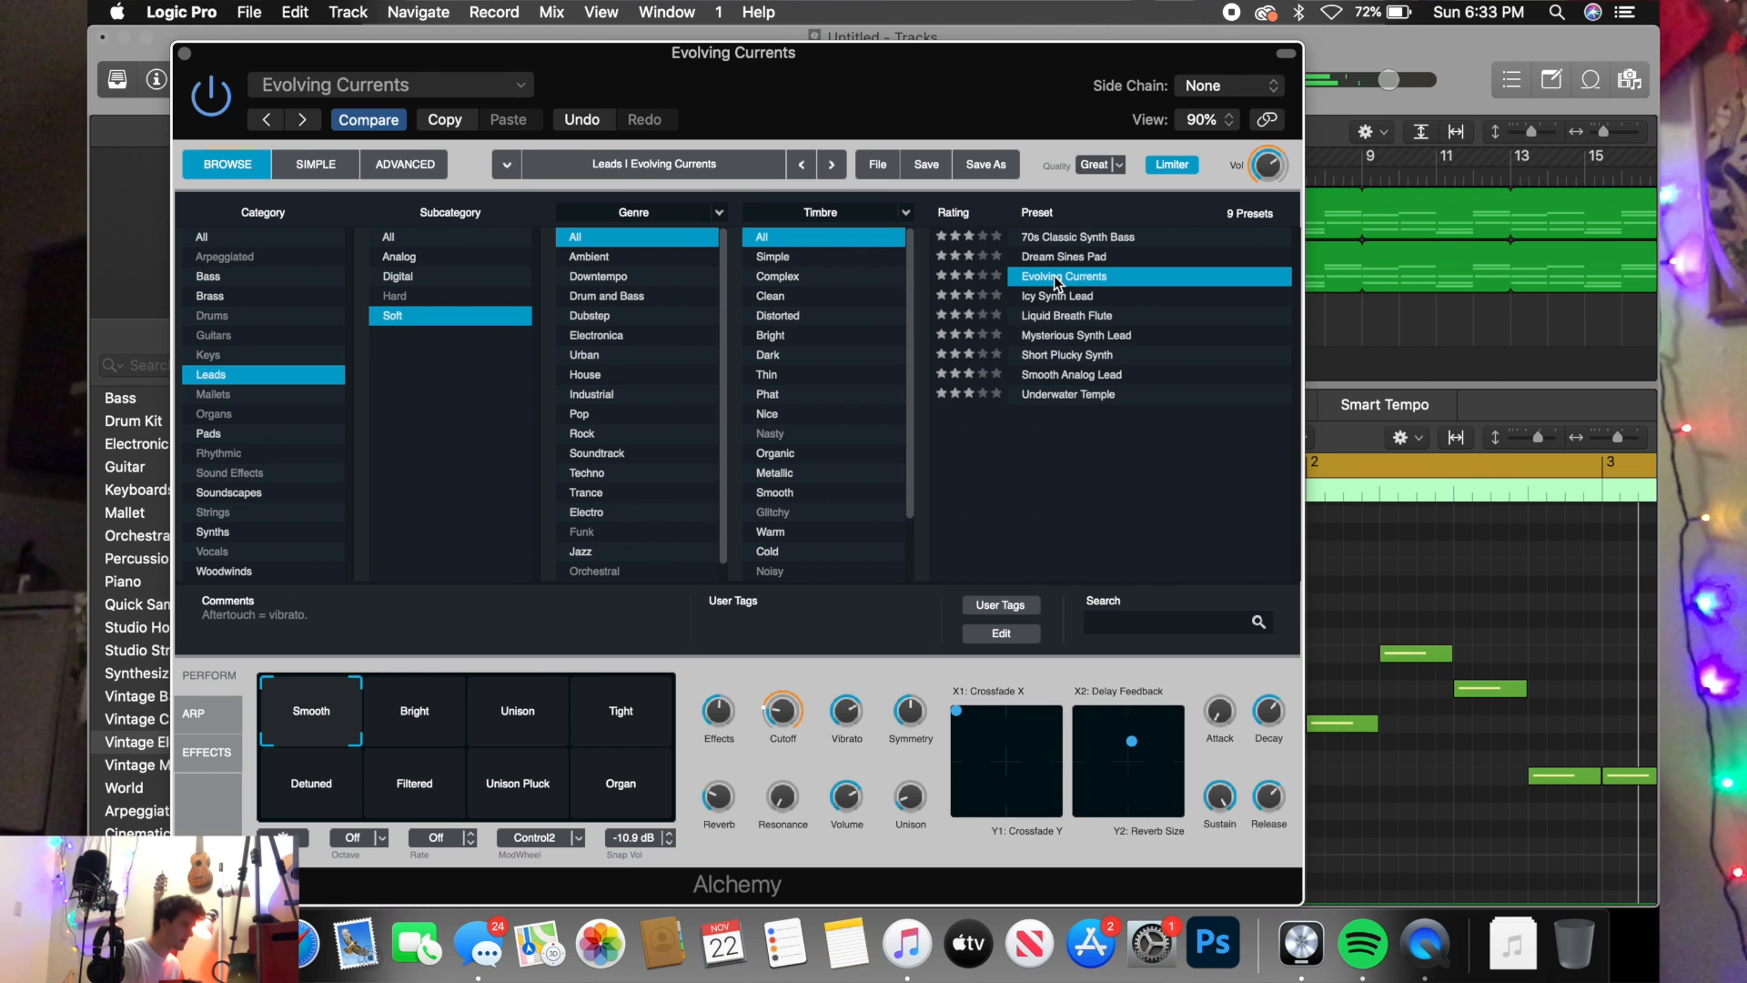
pyautogui.click(1053, 303)
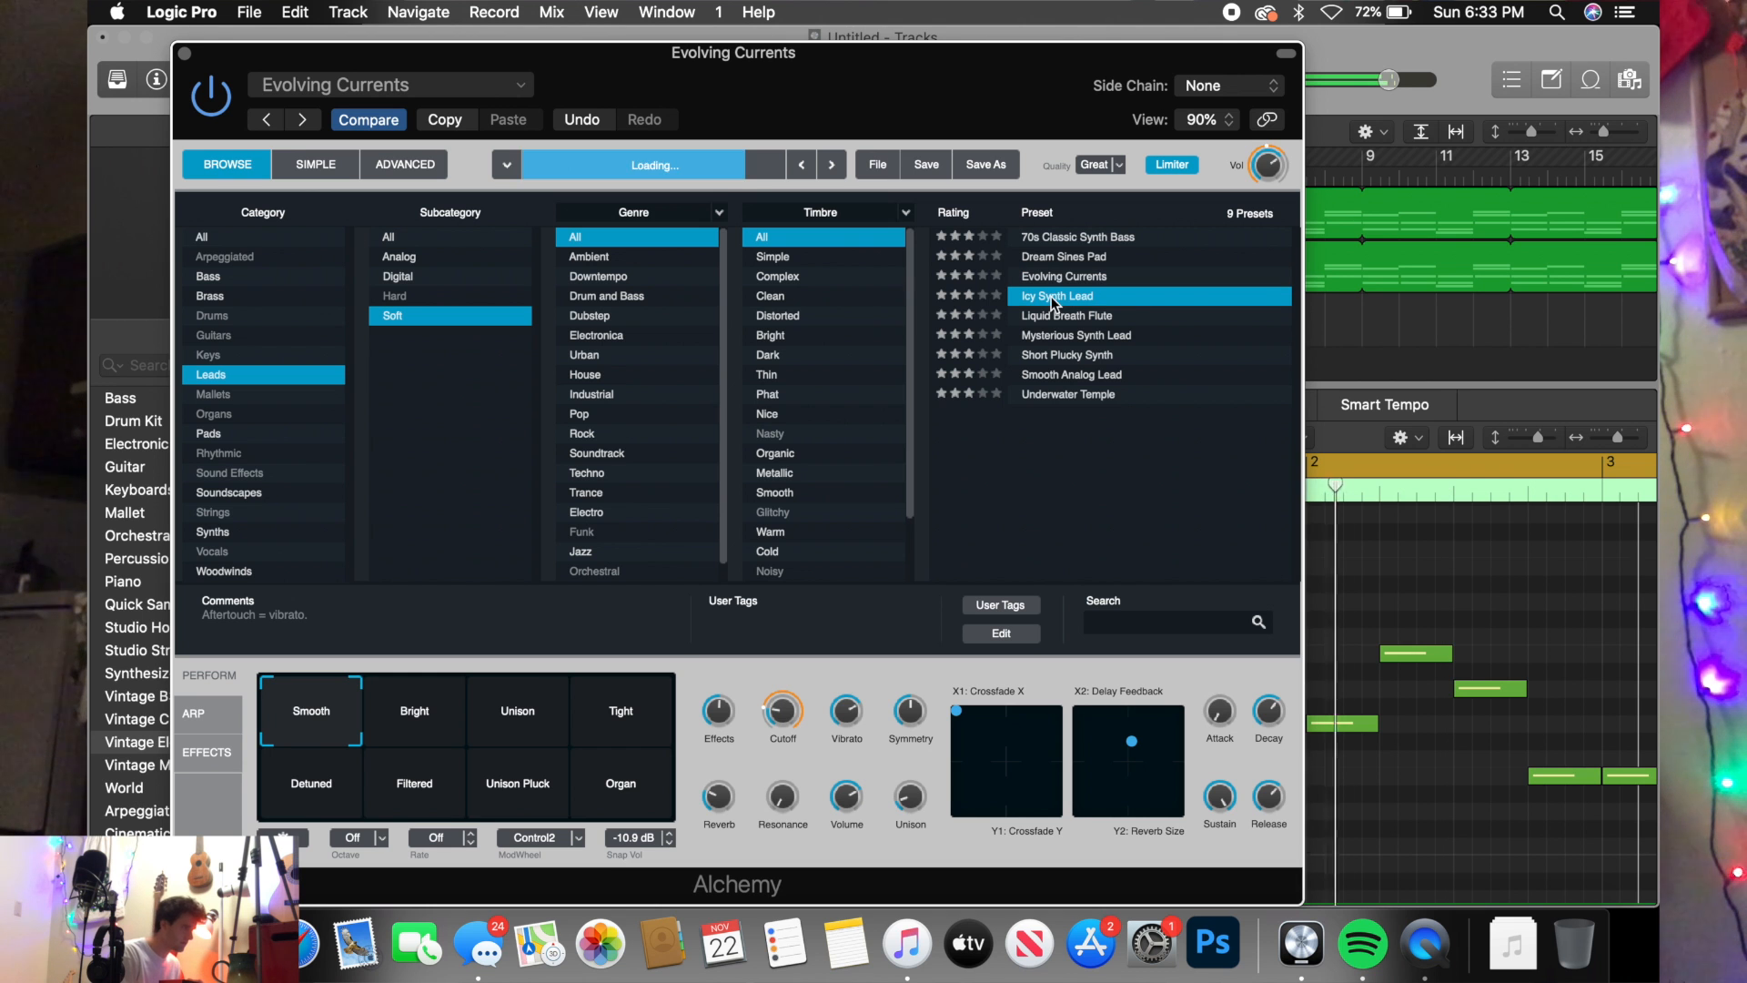
pyautogui.click(1042, 315)
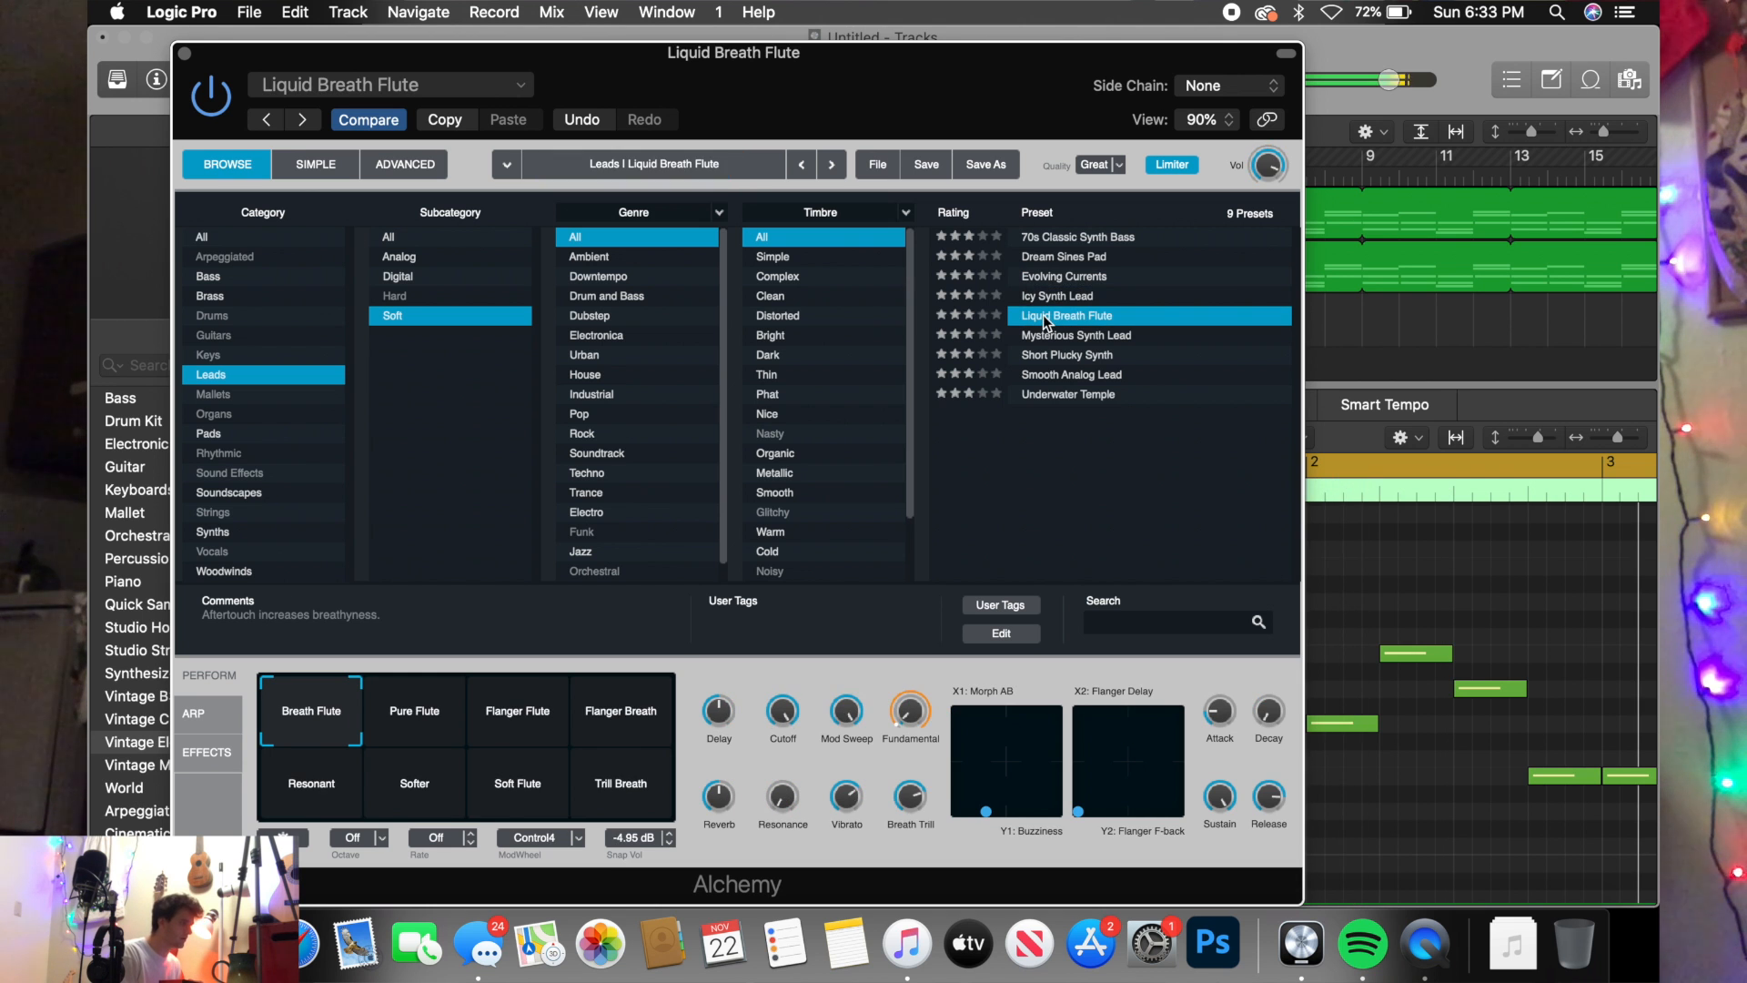
# - Audition Liquid Breath Flute's Pure Flute, Flanger Flute, Flanger Breath, Trill Breath, Soft Flute, Softer and Resonant variations, and close Alchemy
pyautogui.click(393, 700)
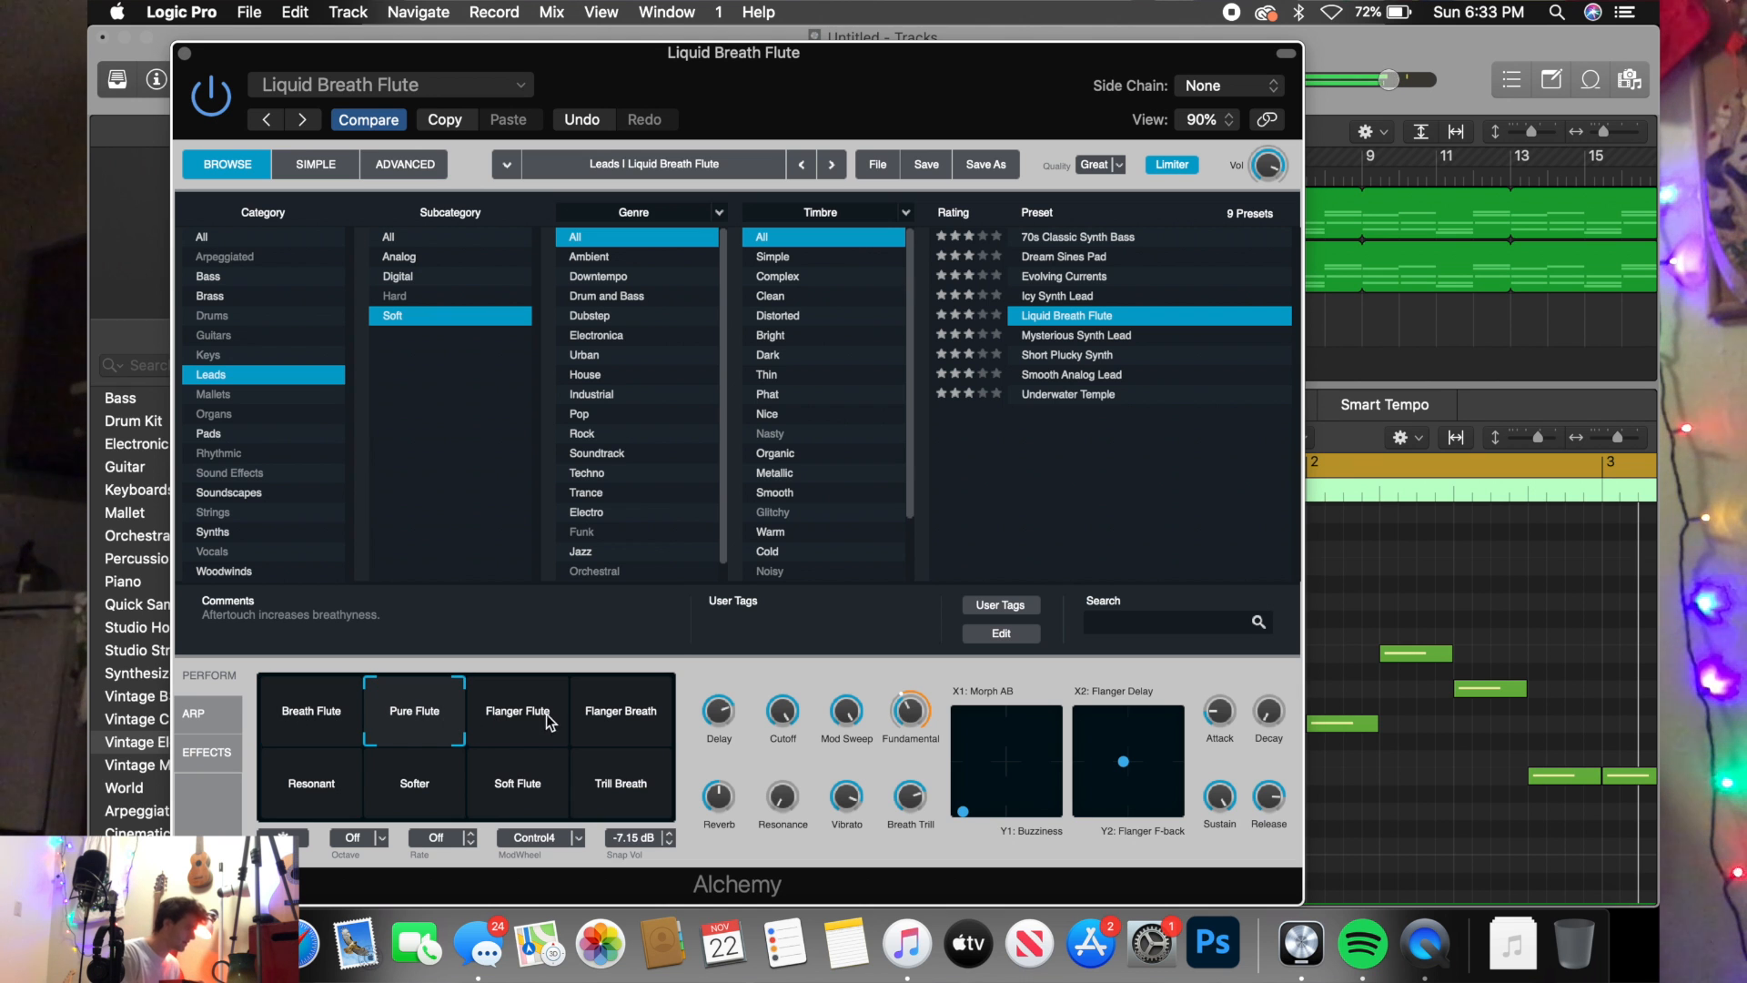
pyautogui.click(496, 701)
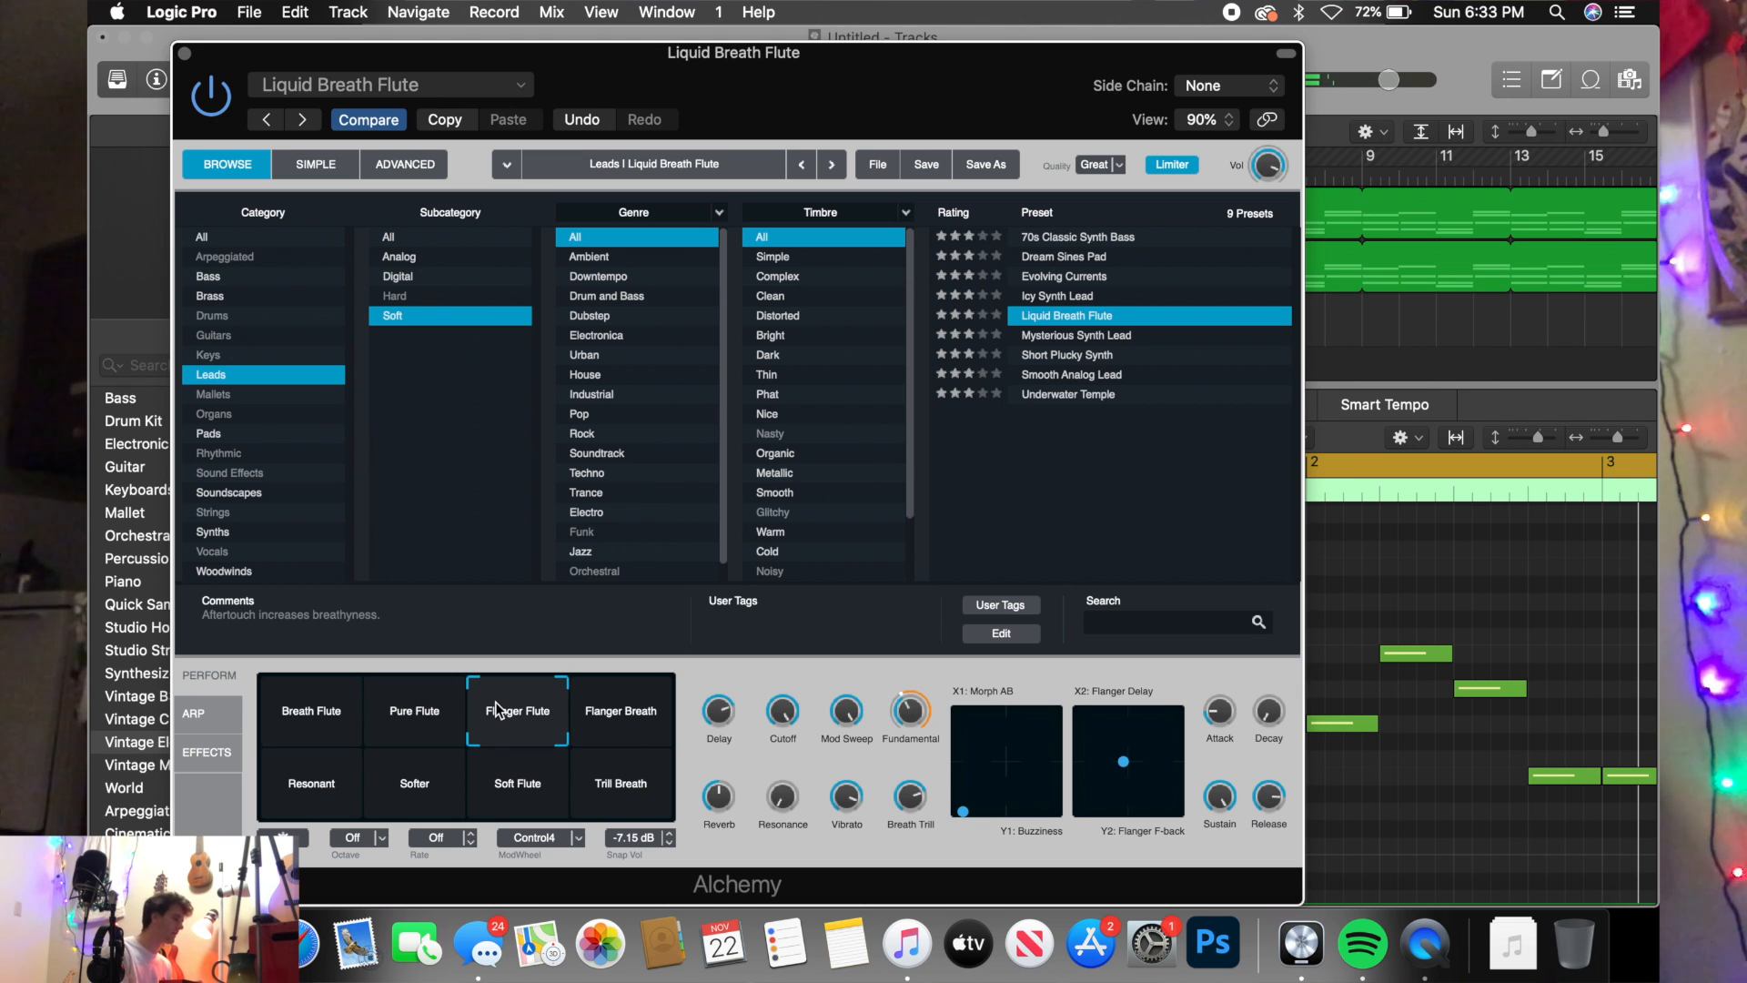
pyautogui.click(625, 715)
pyautogui.click(622, 784)
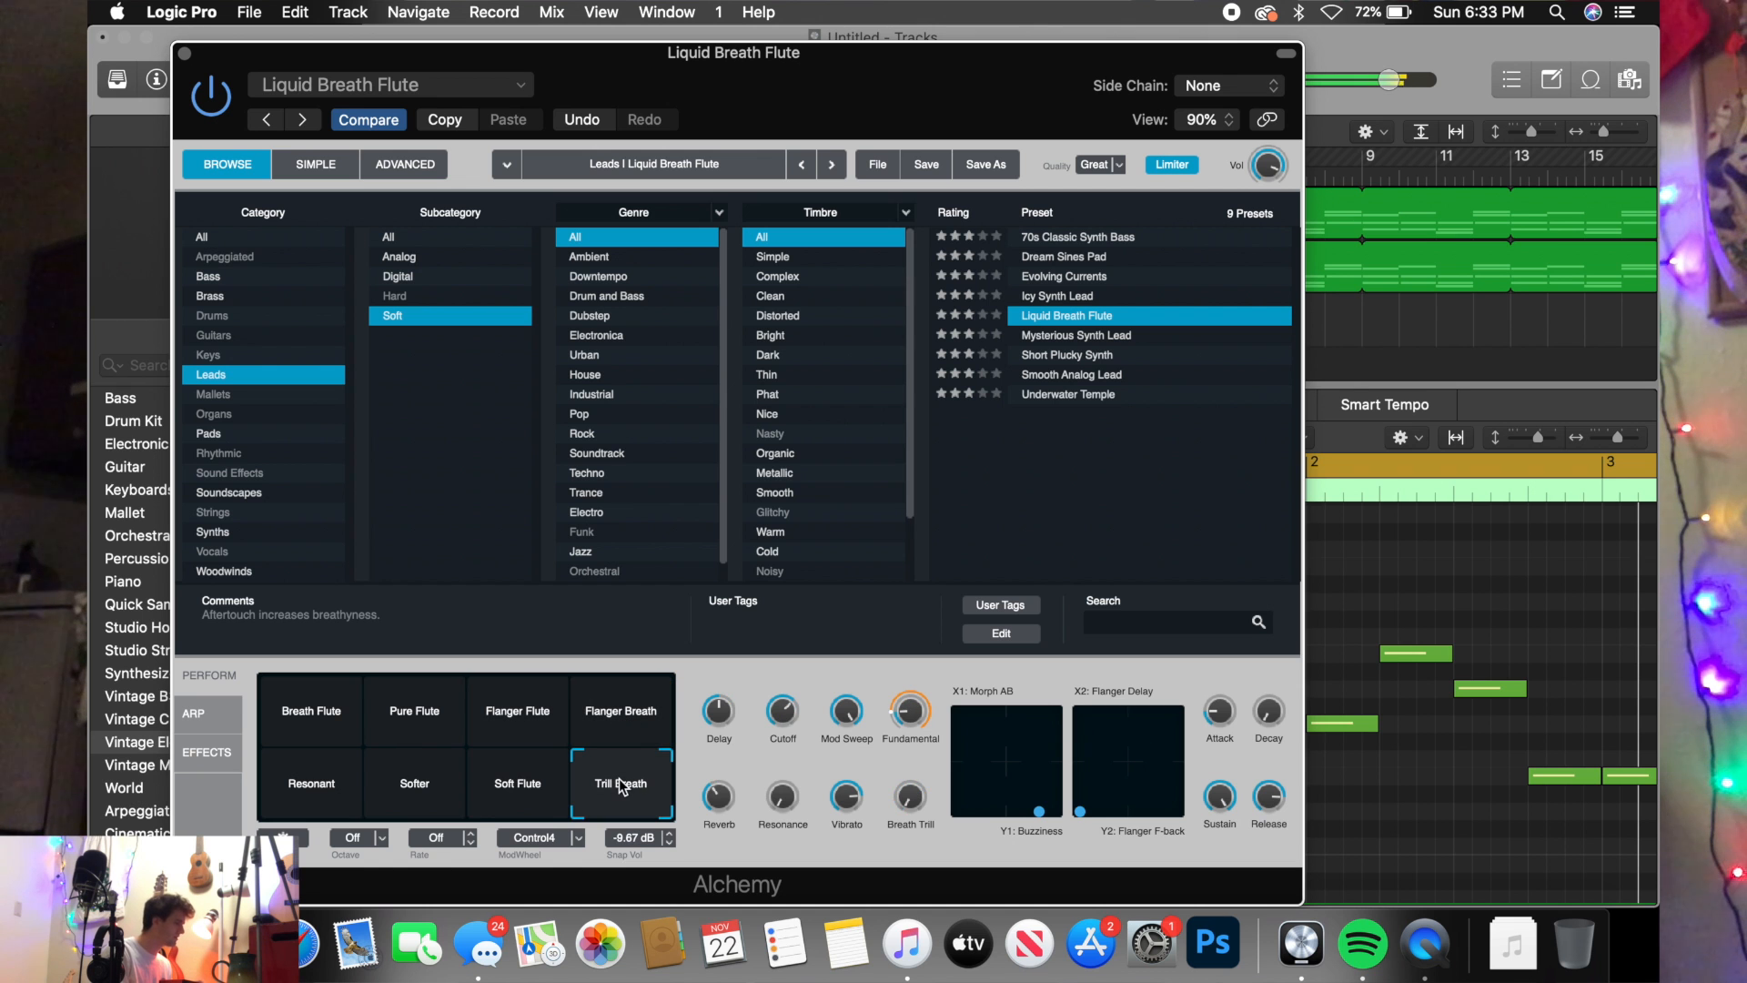
pyautogui.click(533, 779)
pyautogui.click(395, 772)
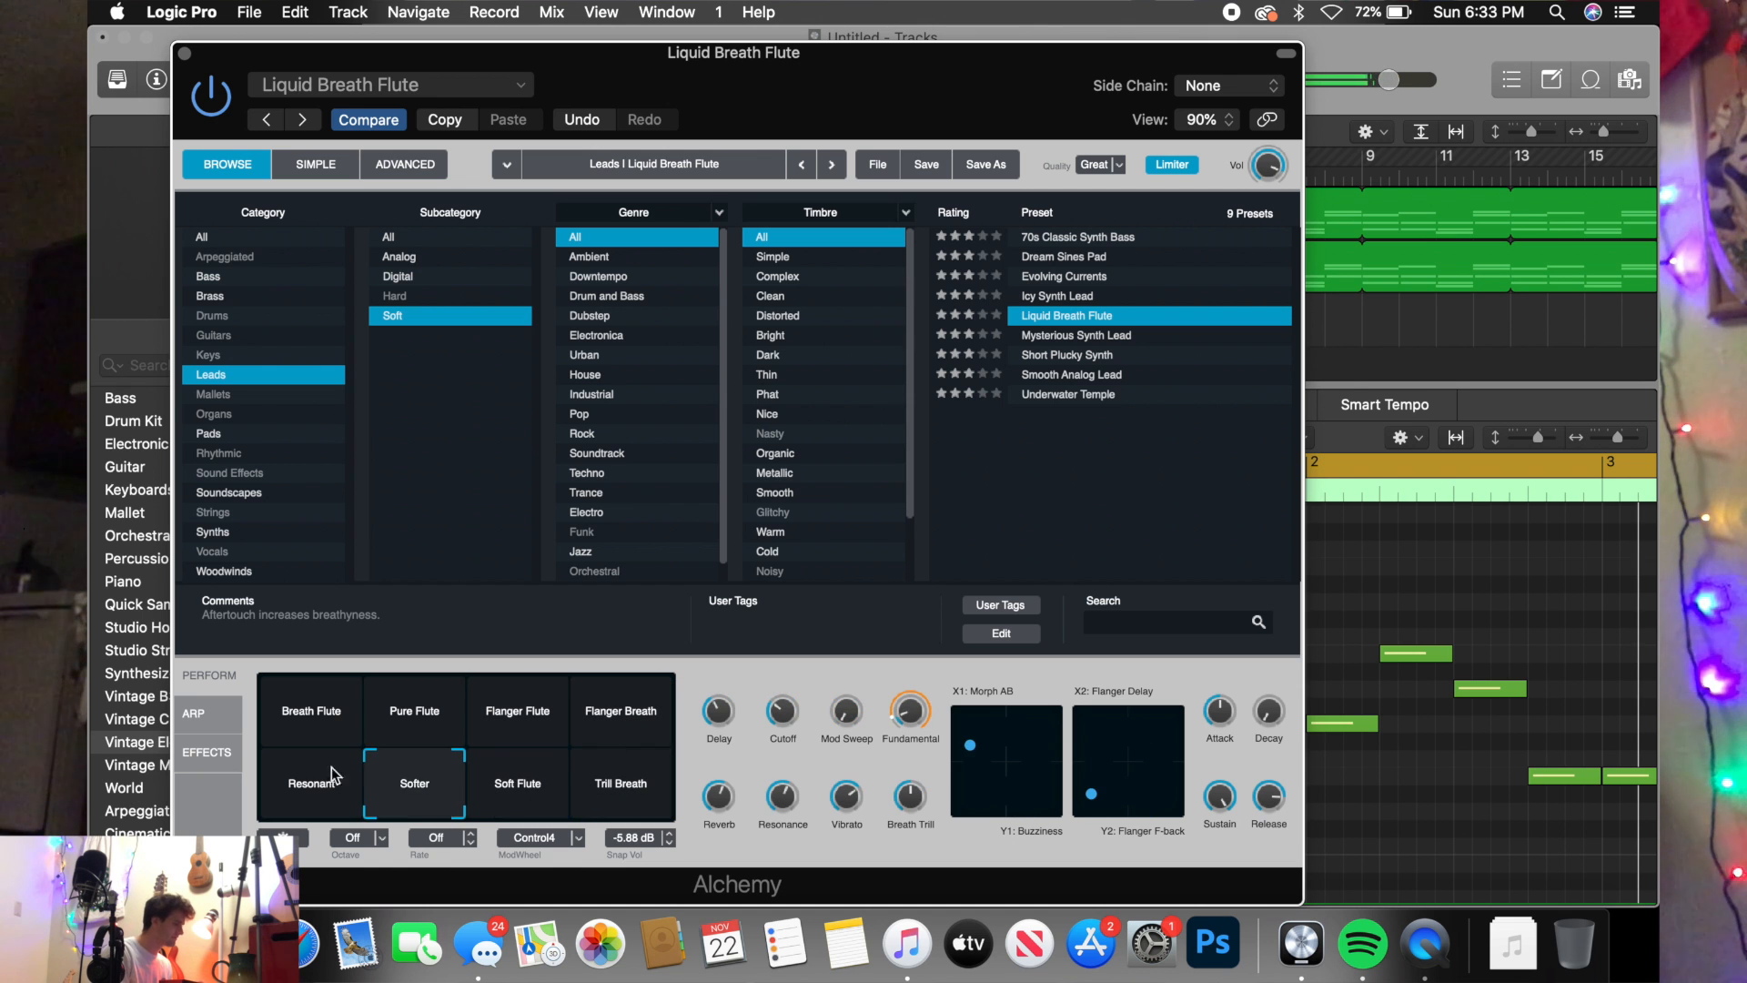
pyautogui.click(303, 781)
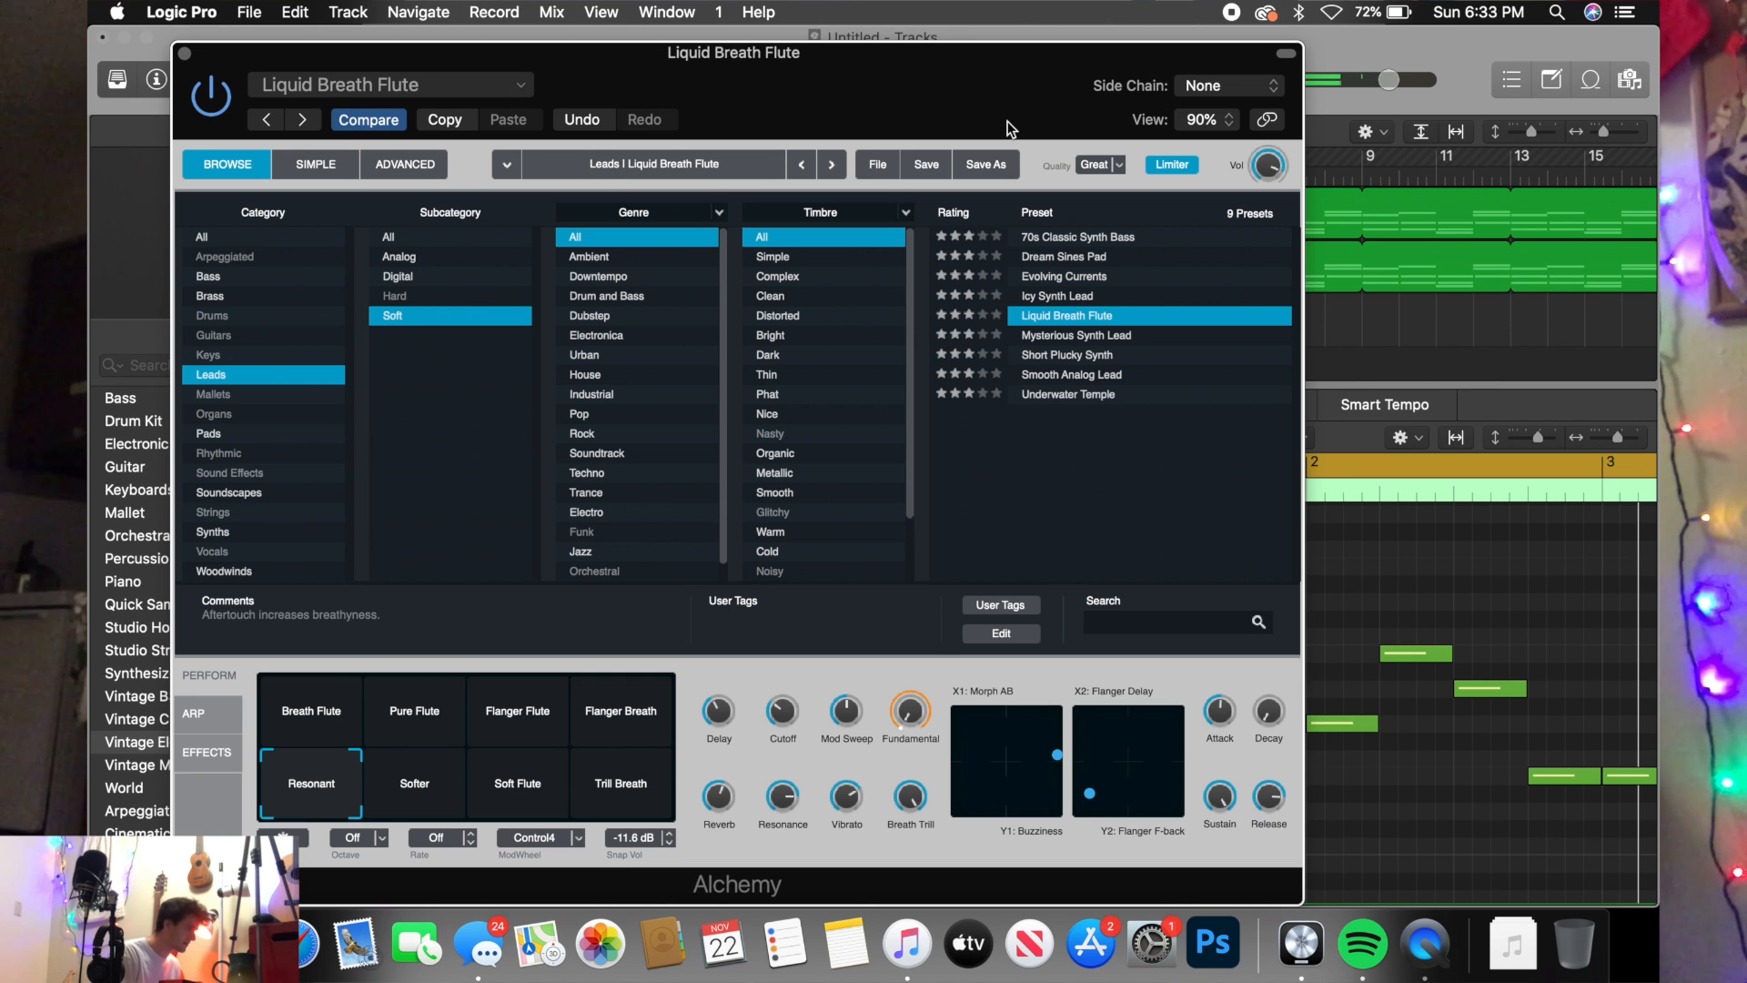
pyautogui.click(184, 55)
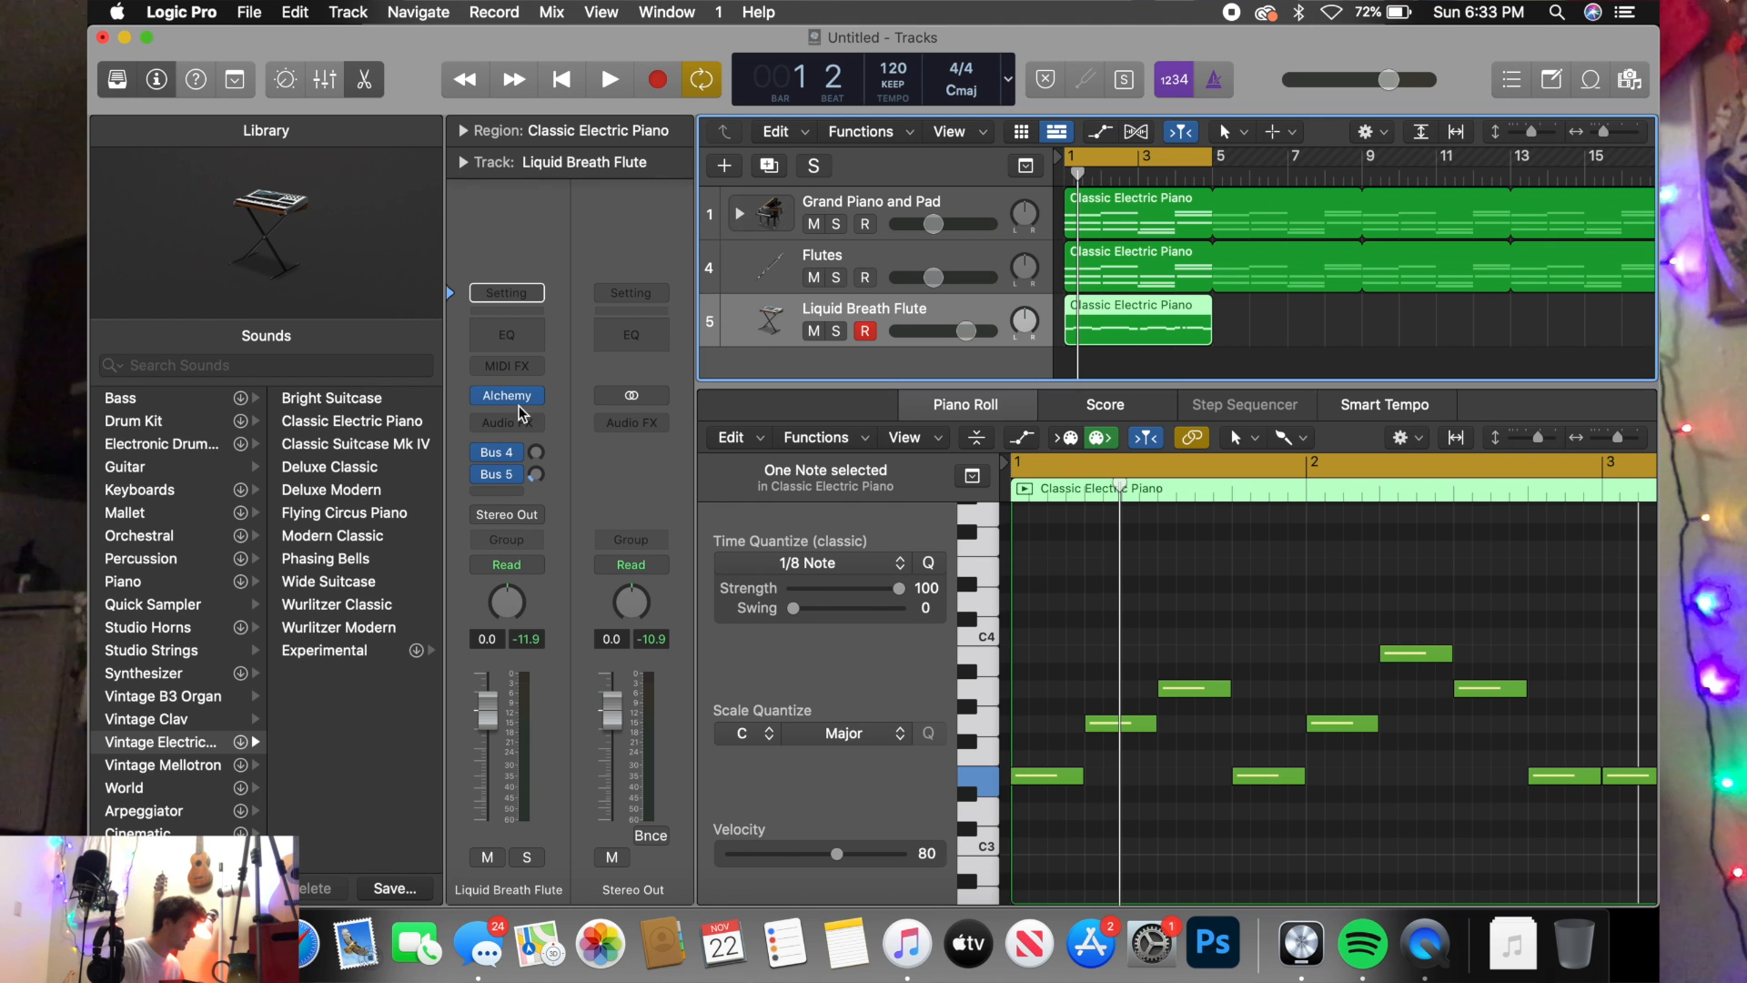
# - Search the sound library for "water ring", load Water Rings on the melody track and play the loop briefly
pyautogui.click(266, 366)
pyautogui.write('wate')
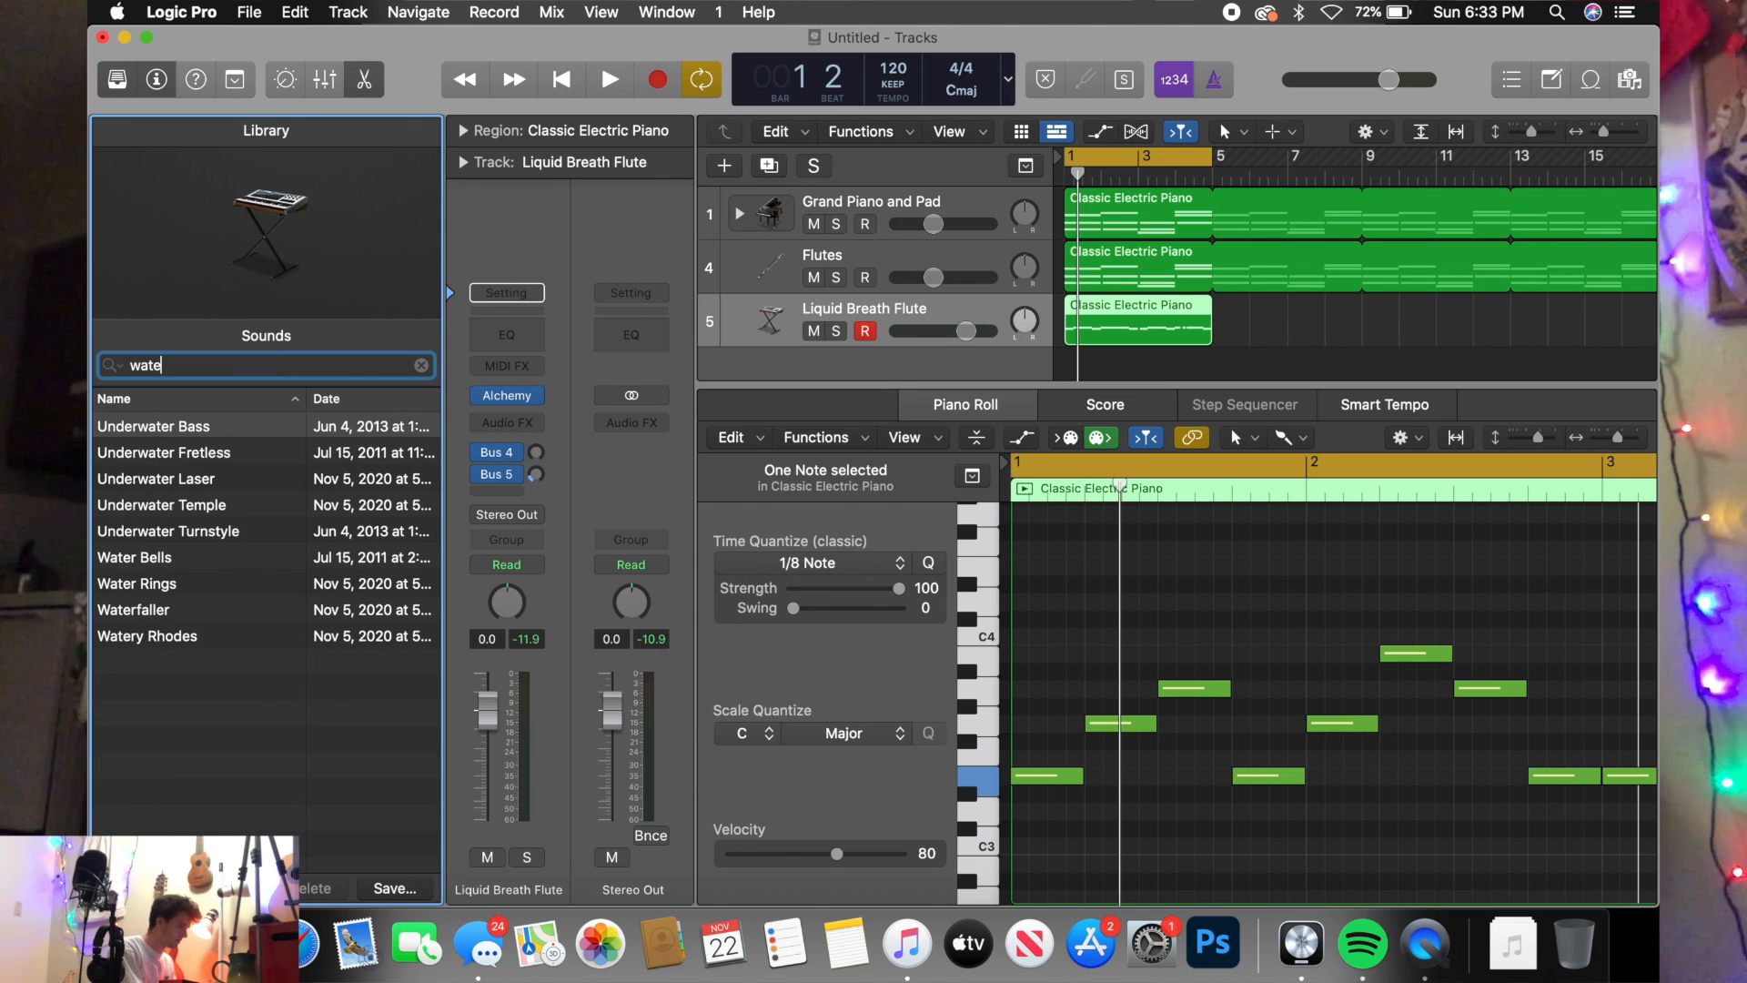
pyautogui.write('r ring')
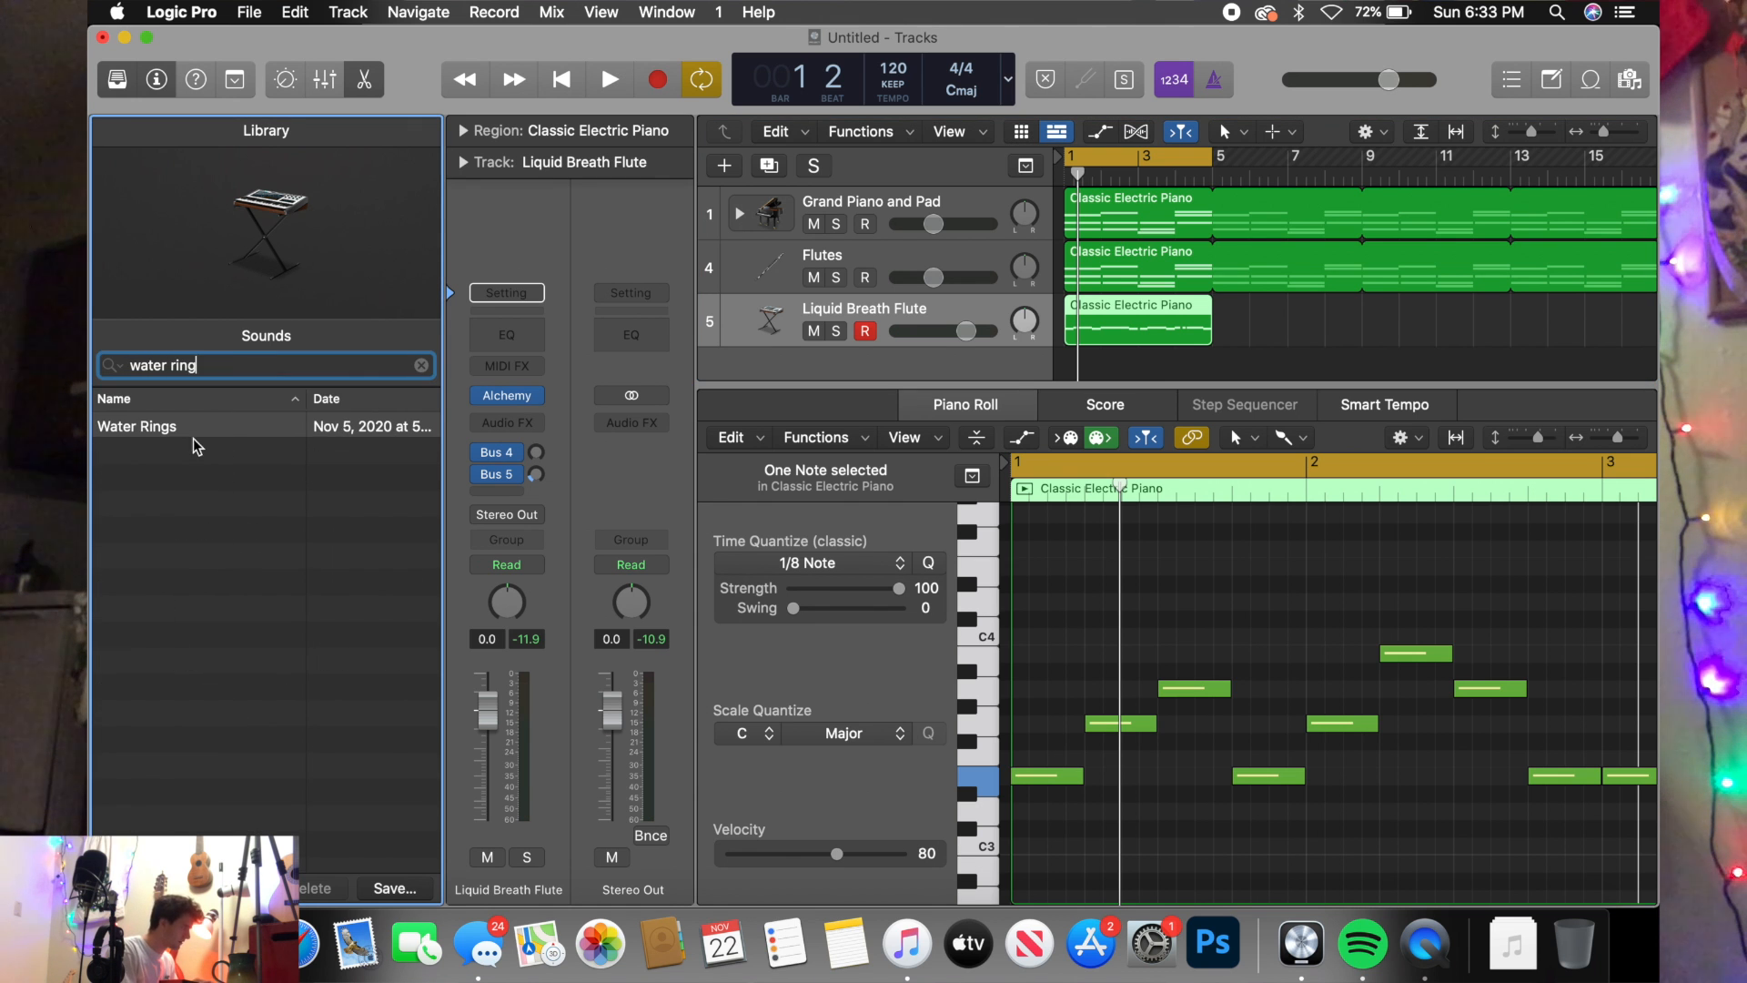
pyautogui.click(200, 435)
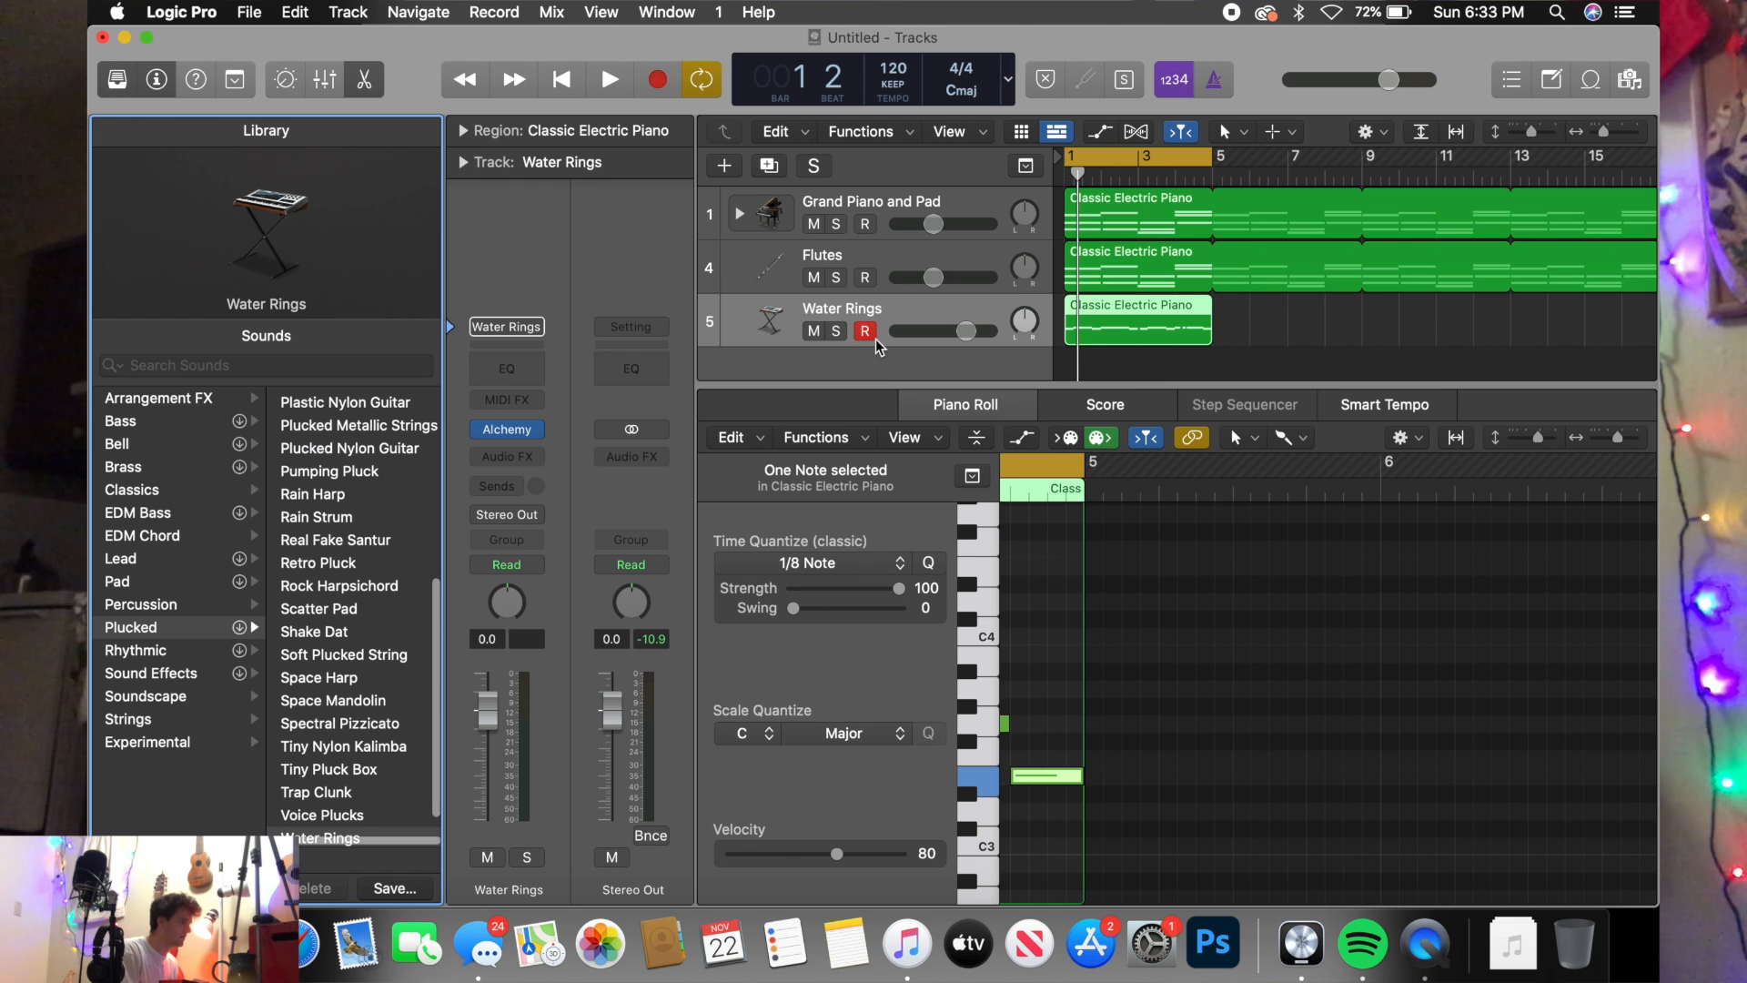
pyautogui.press('space')
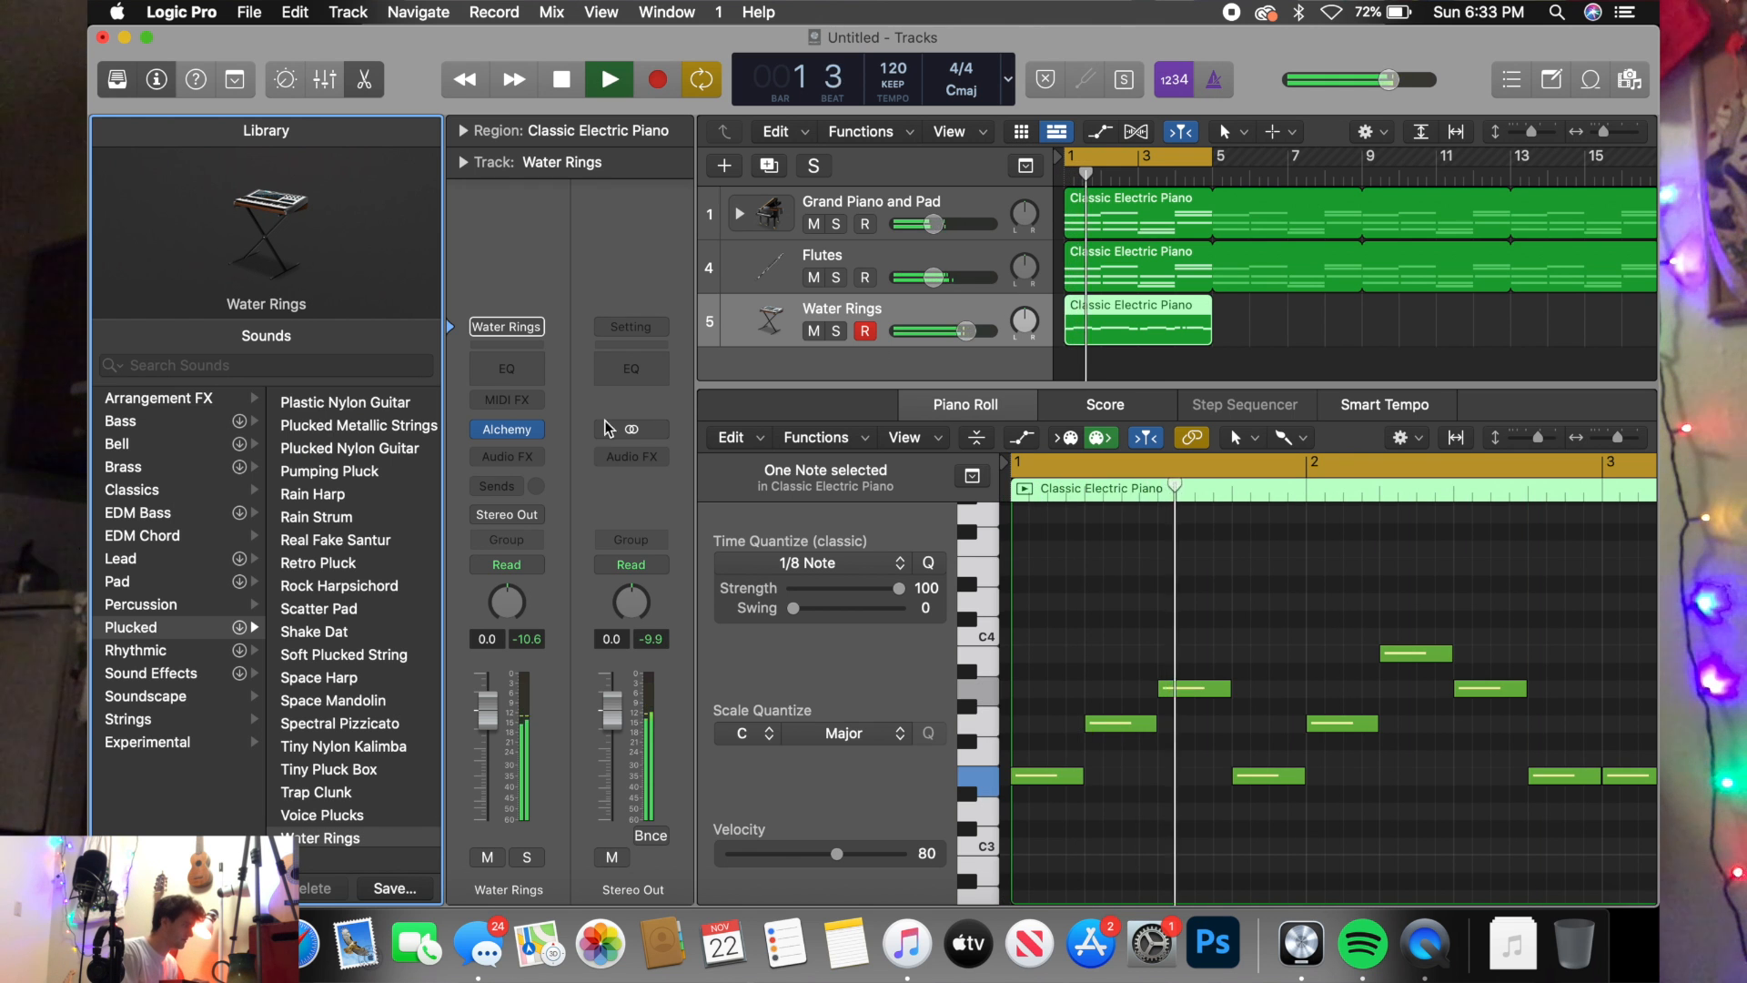
pyautogui.press('space')
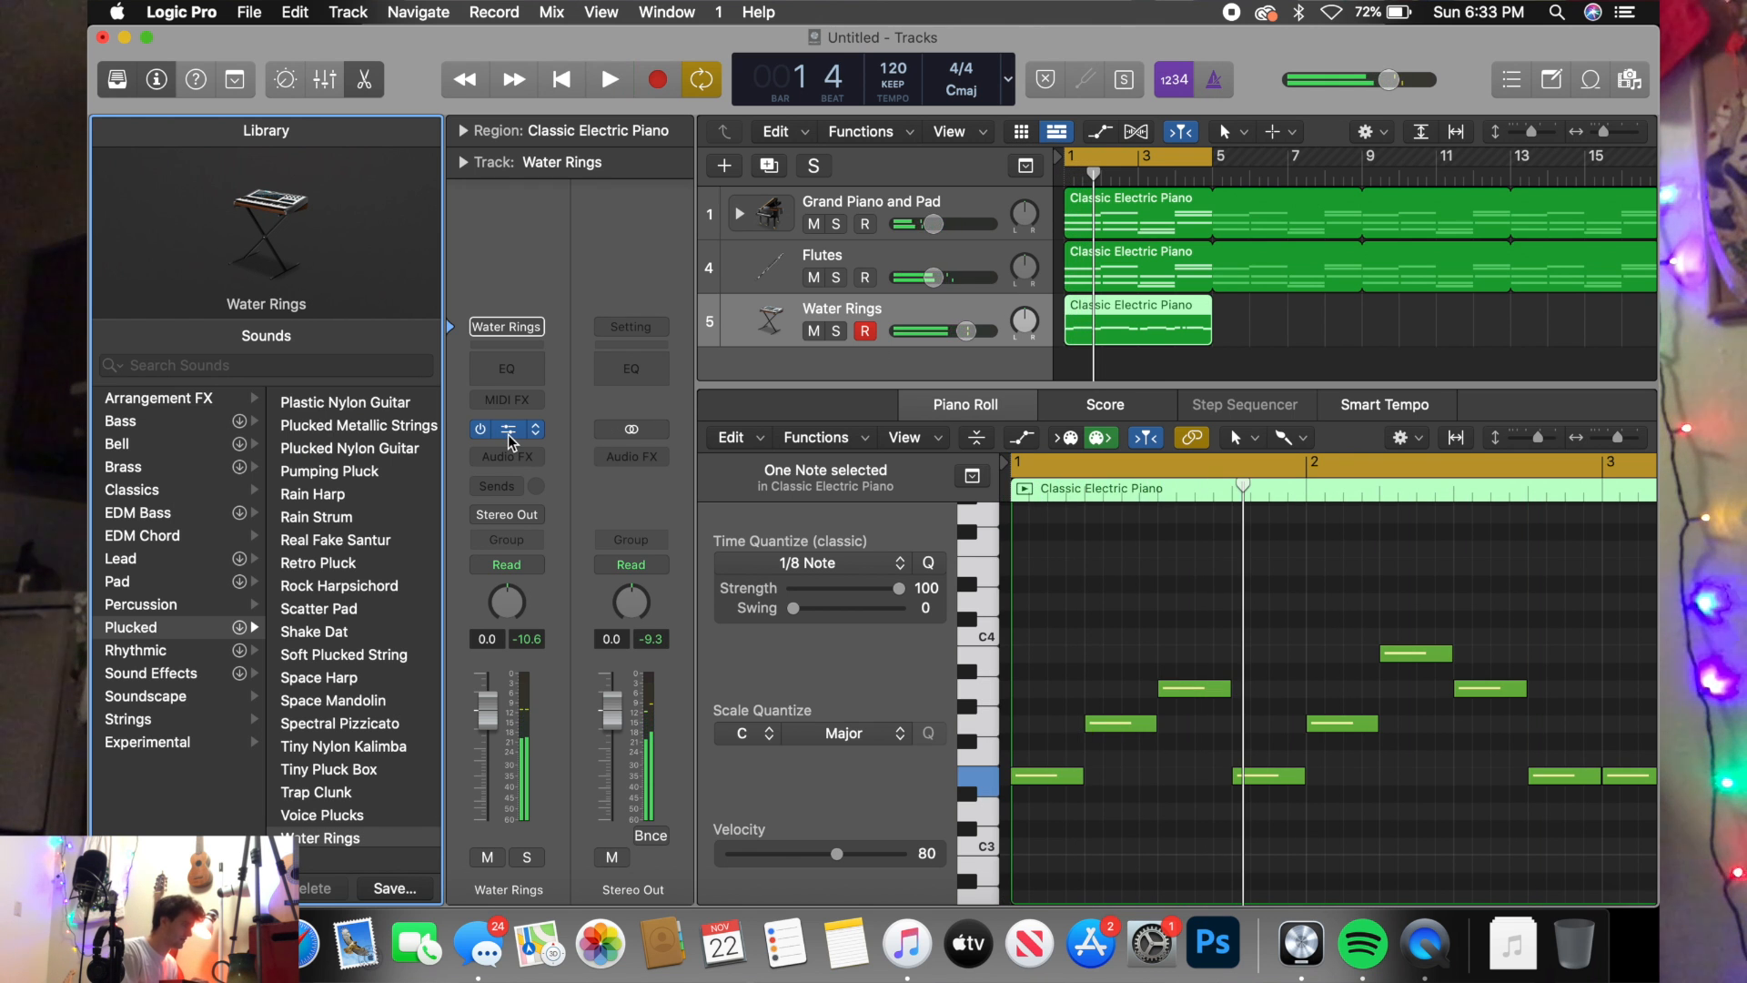
# - Open Alchemy on the Water Rings track and audition the Dark Droplets, Guitar Pad, Falling Ambience Pad and Zapped Arp variations
pyautogui.click(508, 434)
pyautogui.click(735, 706)
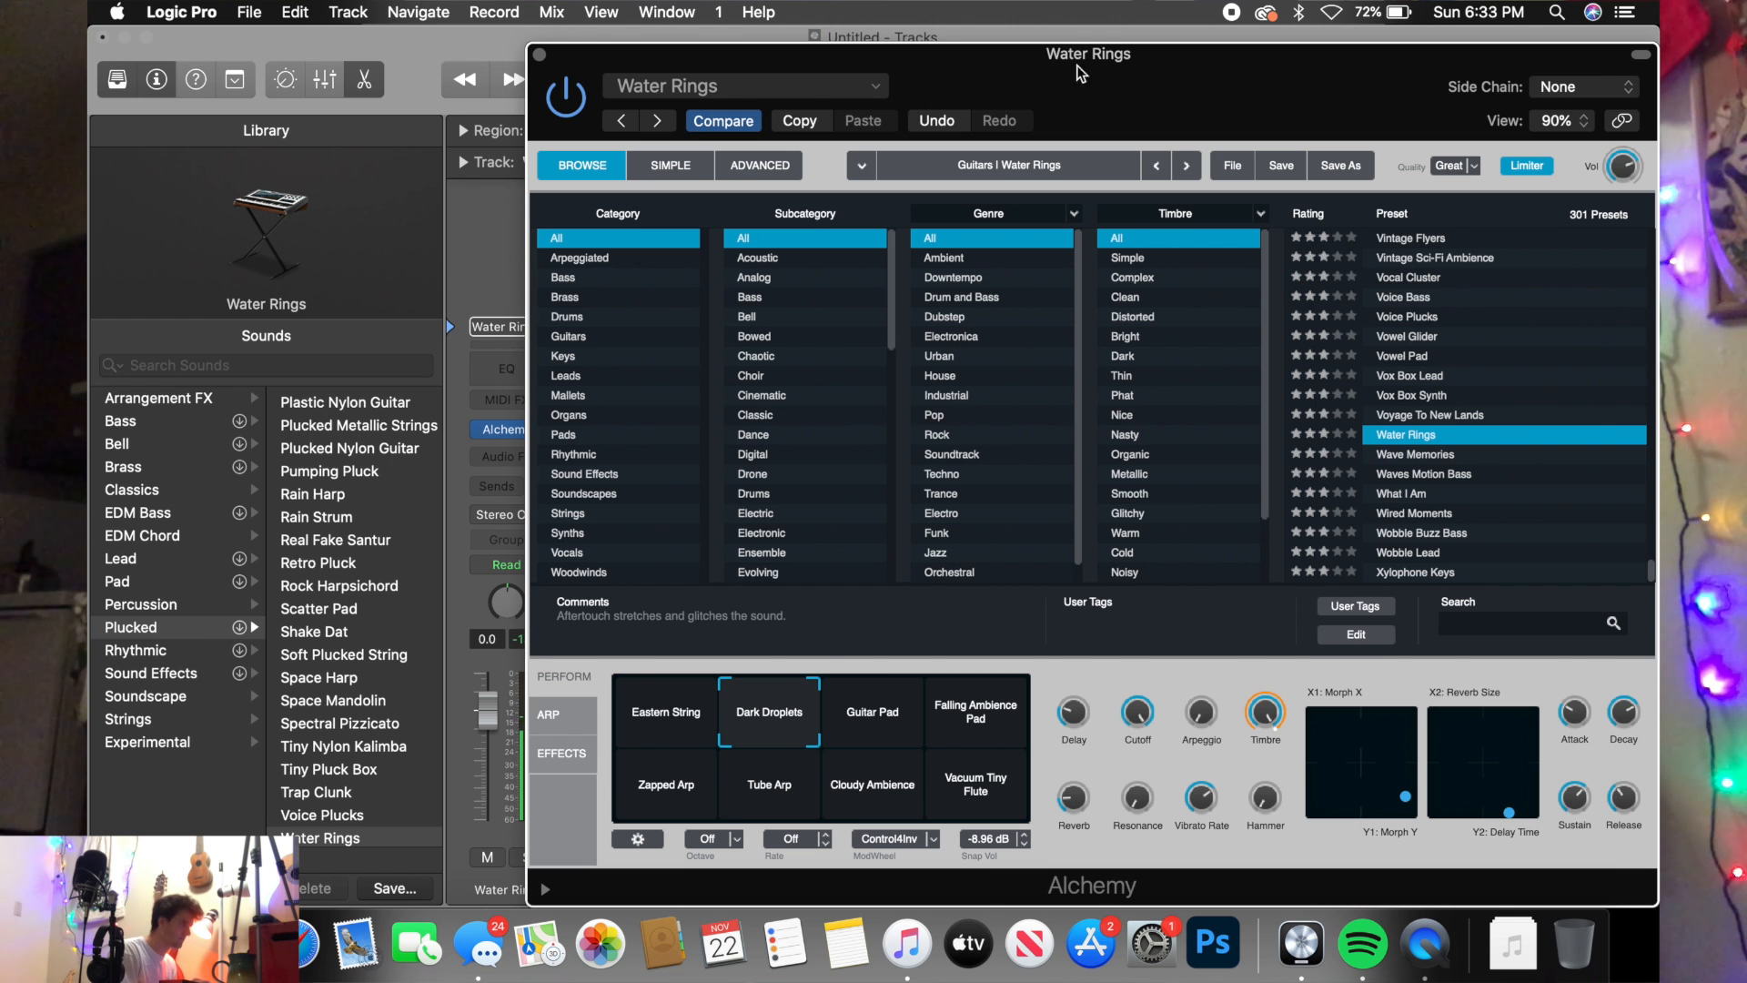
pyautogui.moveTo(1085, 59); pyautogui.dragTo(689, 43)
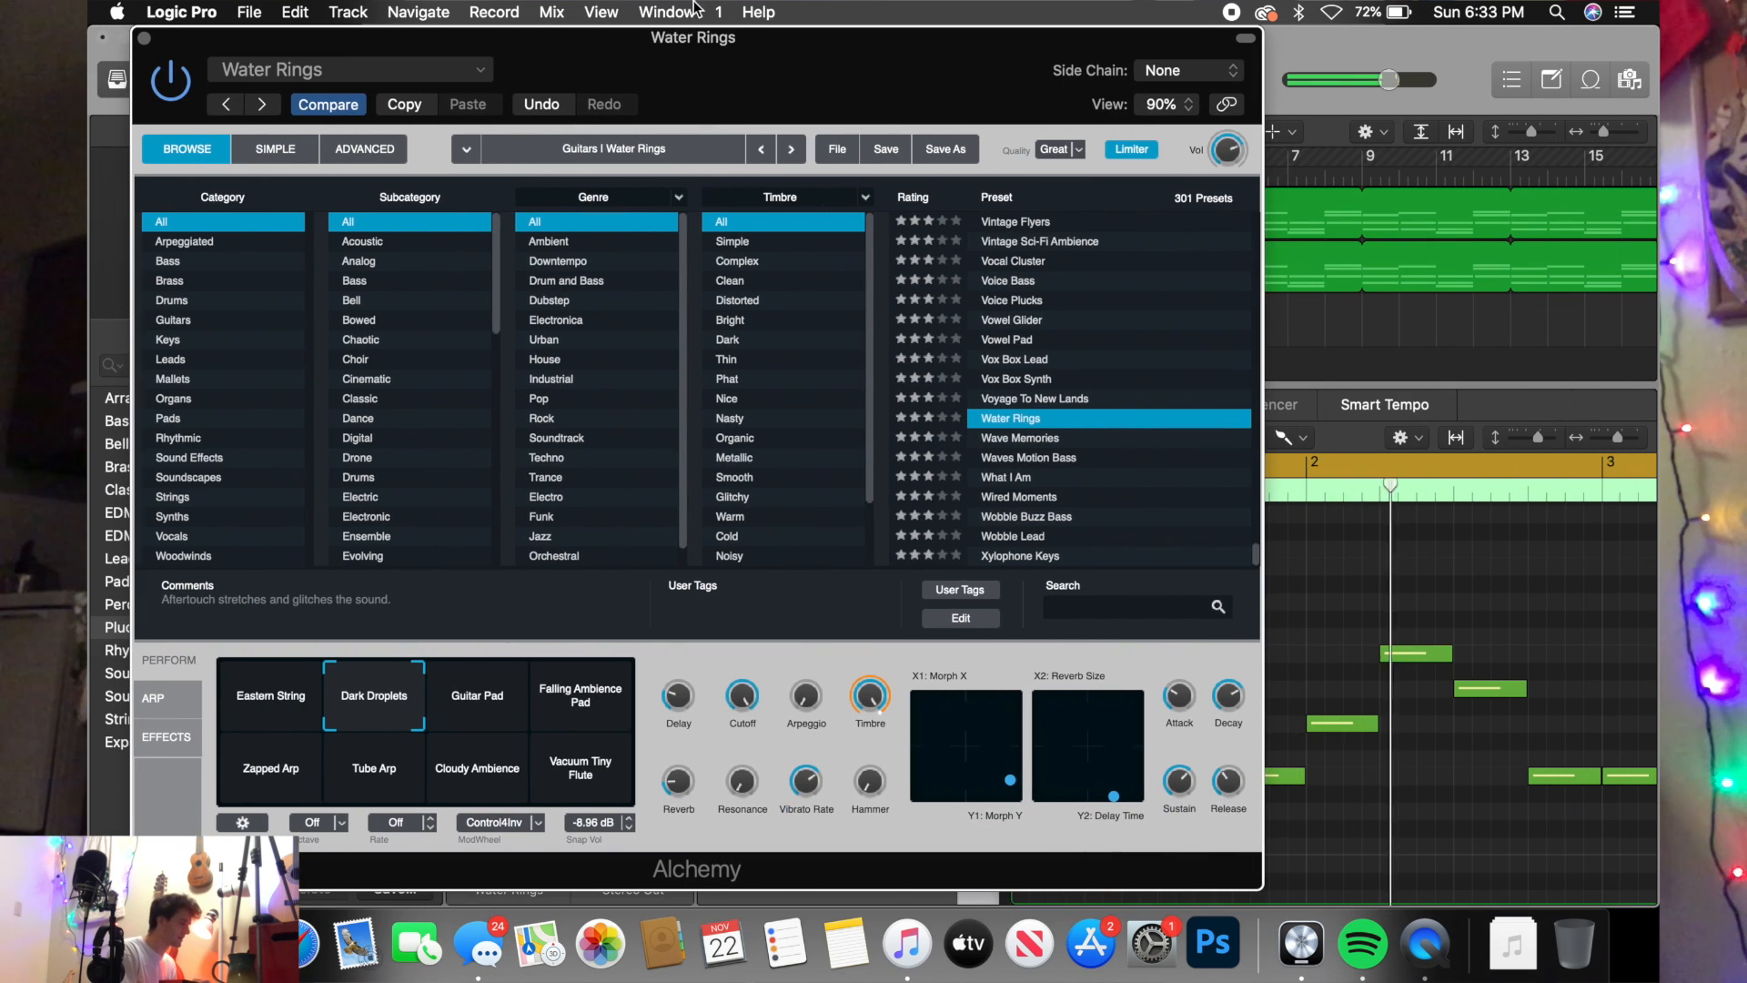
pyautogui.click(487, 695)
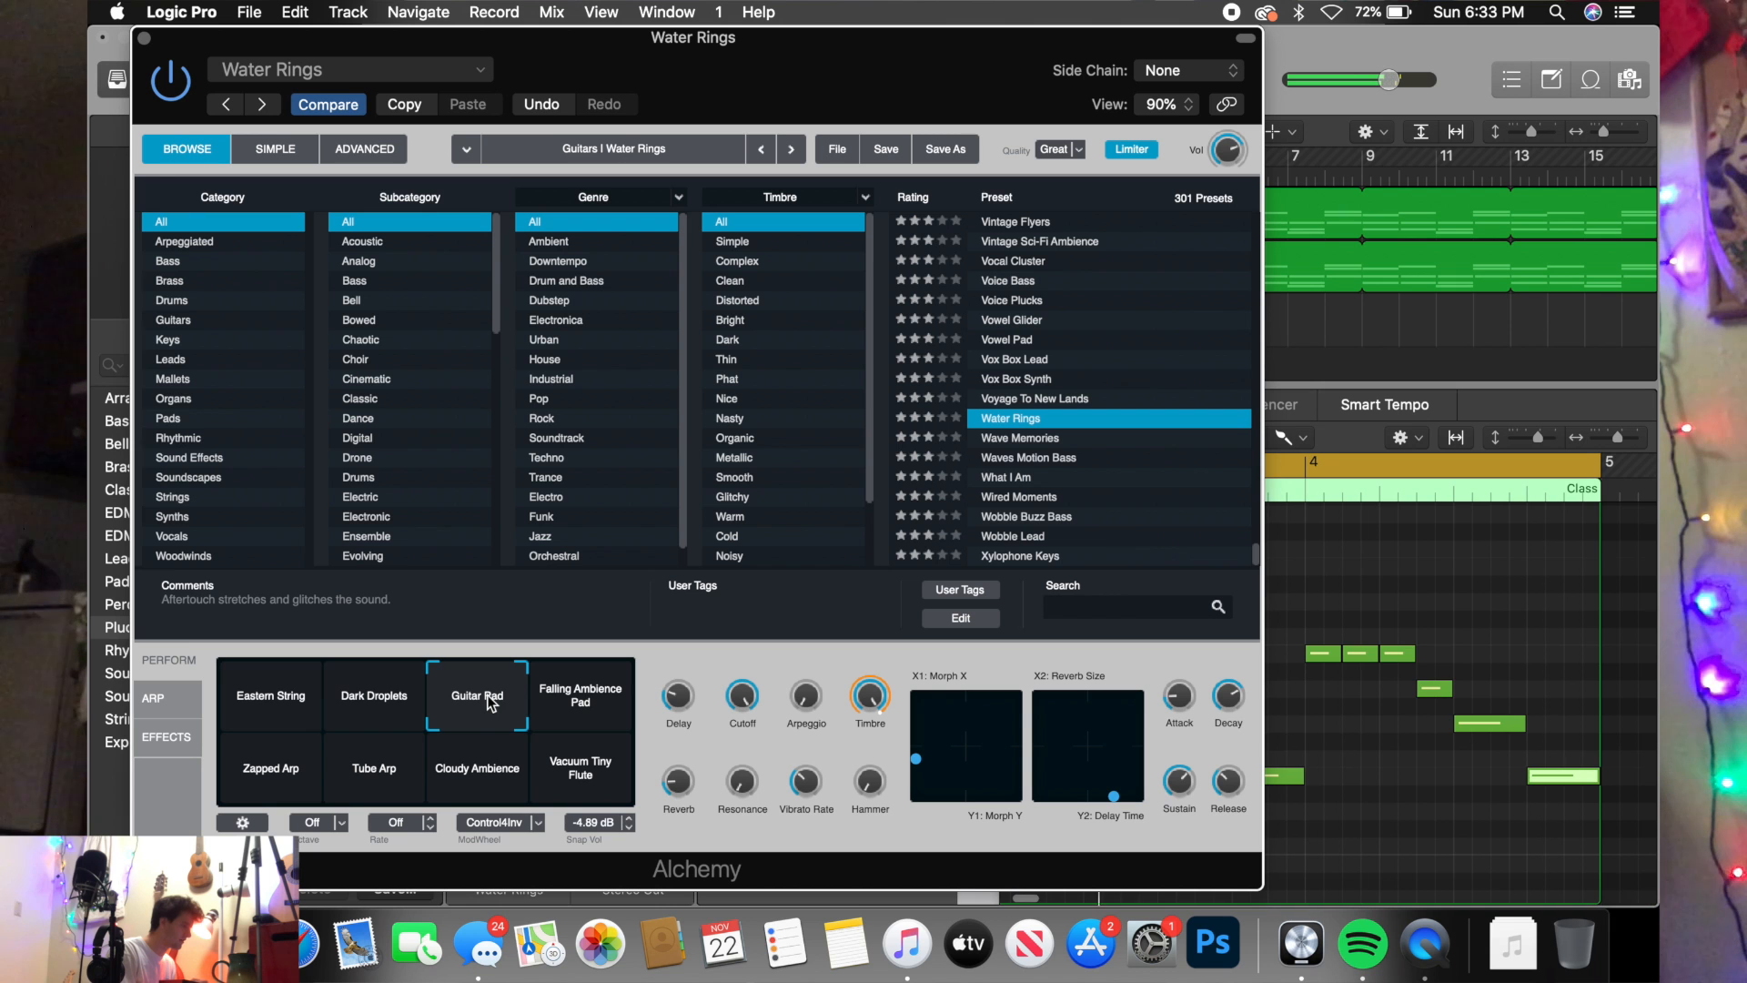
pyautogui.click(568, 716)
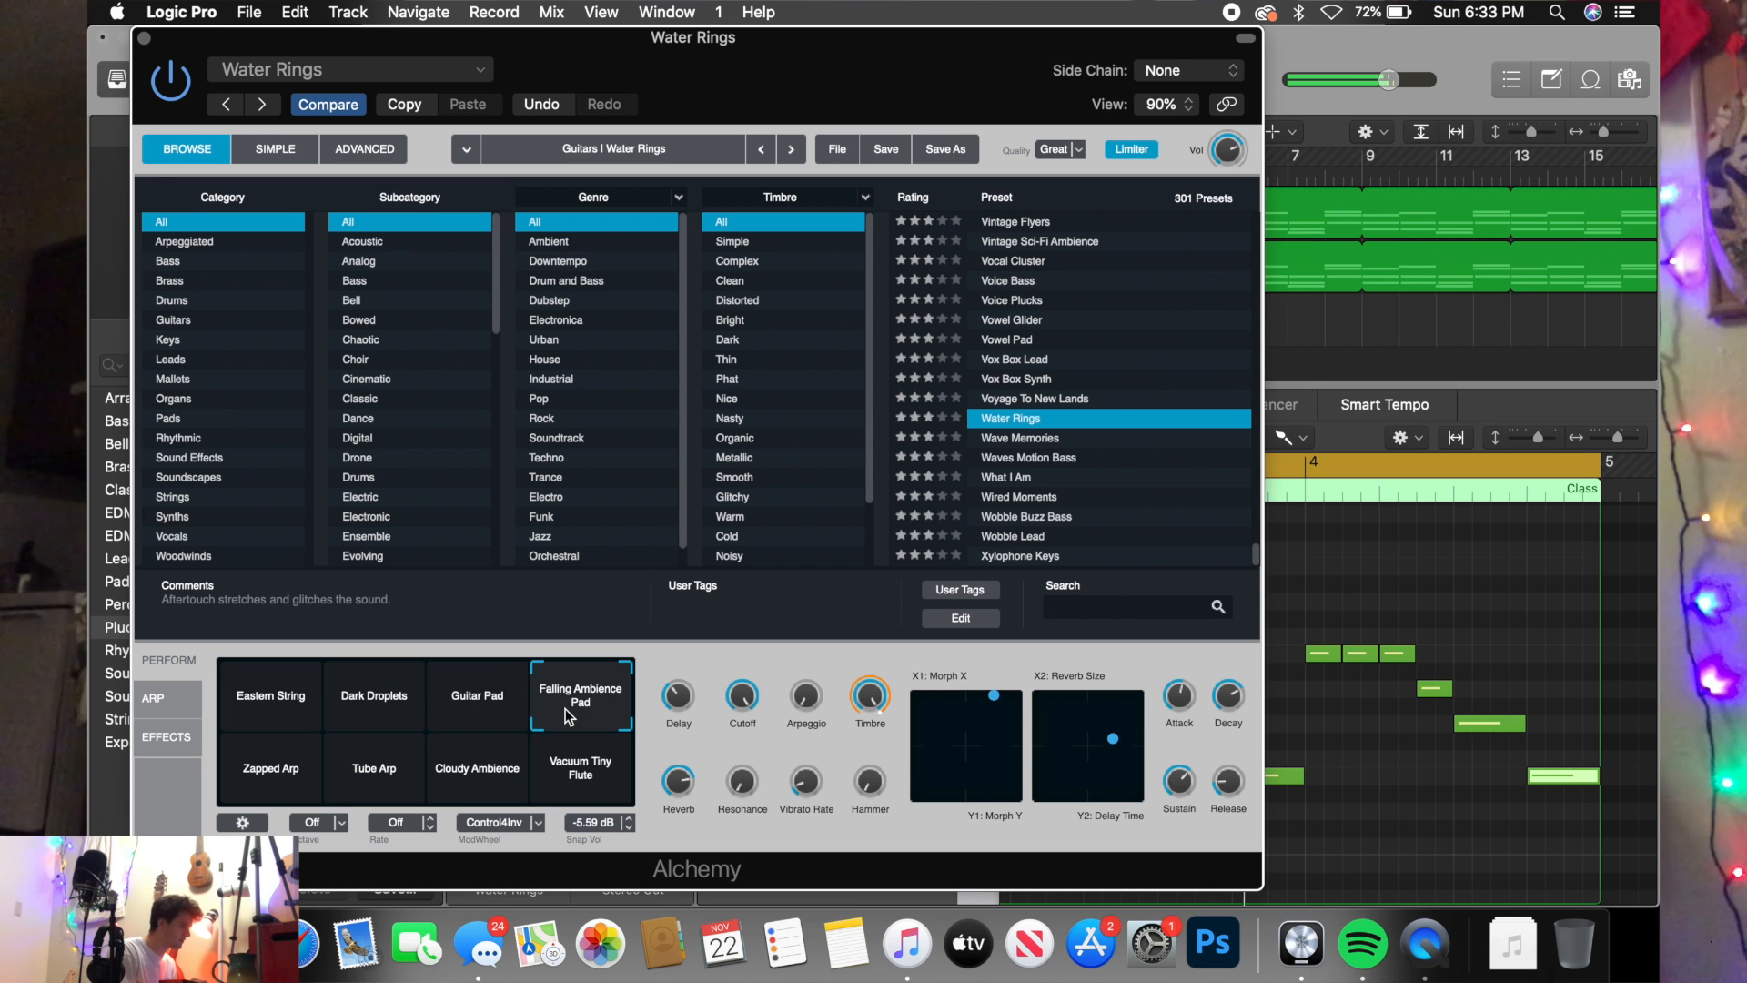
pyautogui.click(264, 767)
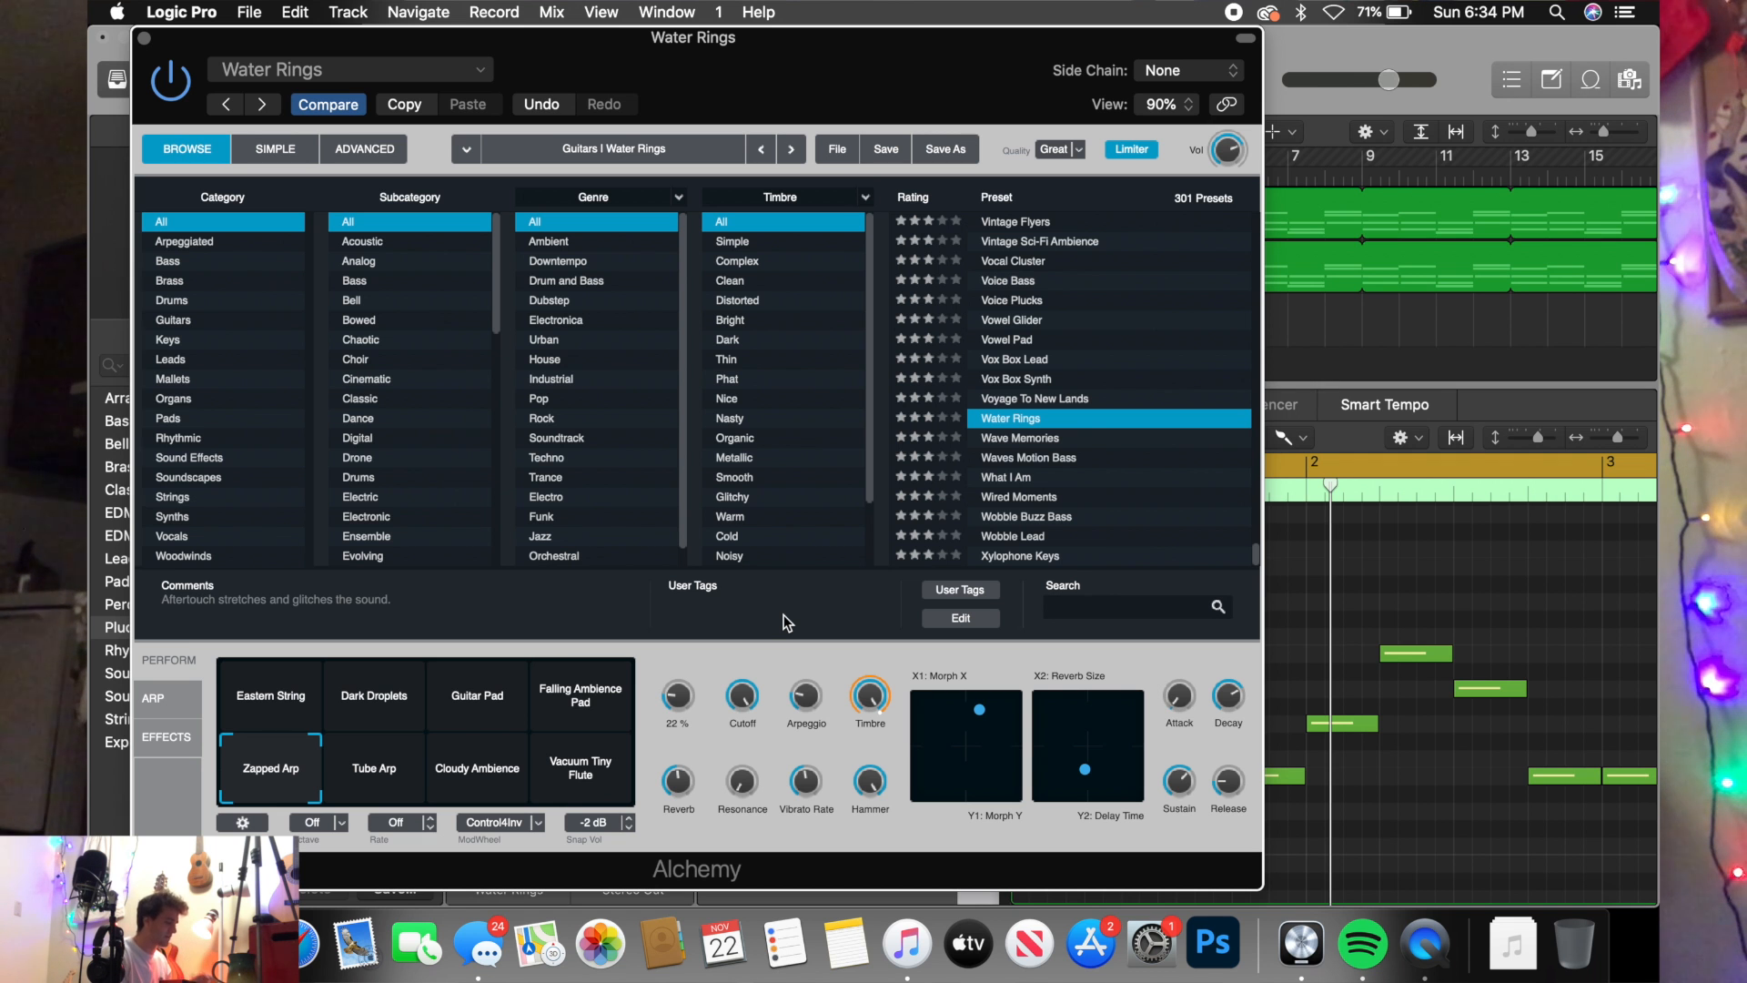
# - Play the loop with the Tube Arp and Cloudy Ambience variations, settle on Vacuum Tiny Flute, close Alchemy and stop playback
pyautogui.moveTo(972, 86)
pyautogui.mouseDown()
pyautogui.moveTo(1001, 524)
pyautogui.moveTo(1095, 449)
pyautogui.moveTo(992, 84)
pyautogui.mouseUp()
pyautogui.press('space')
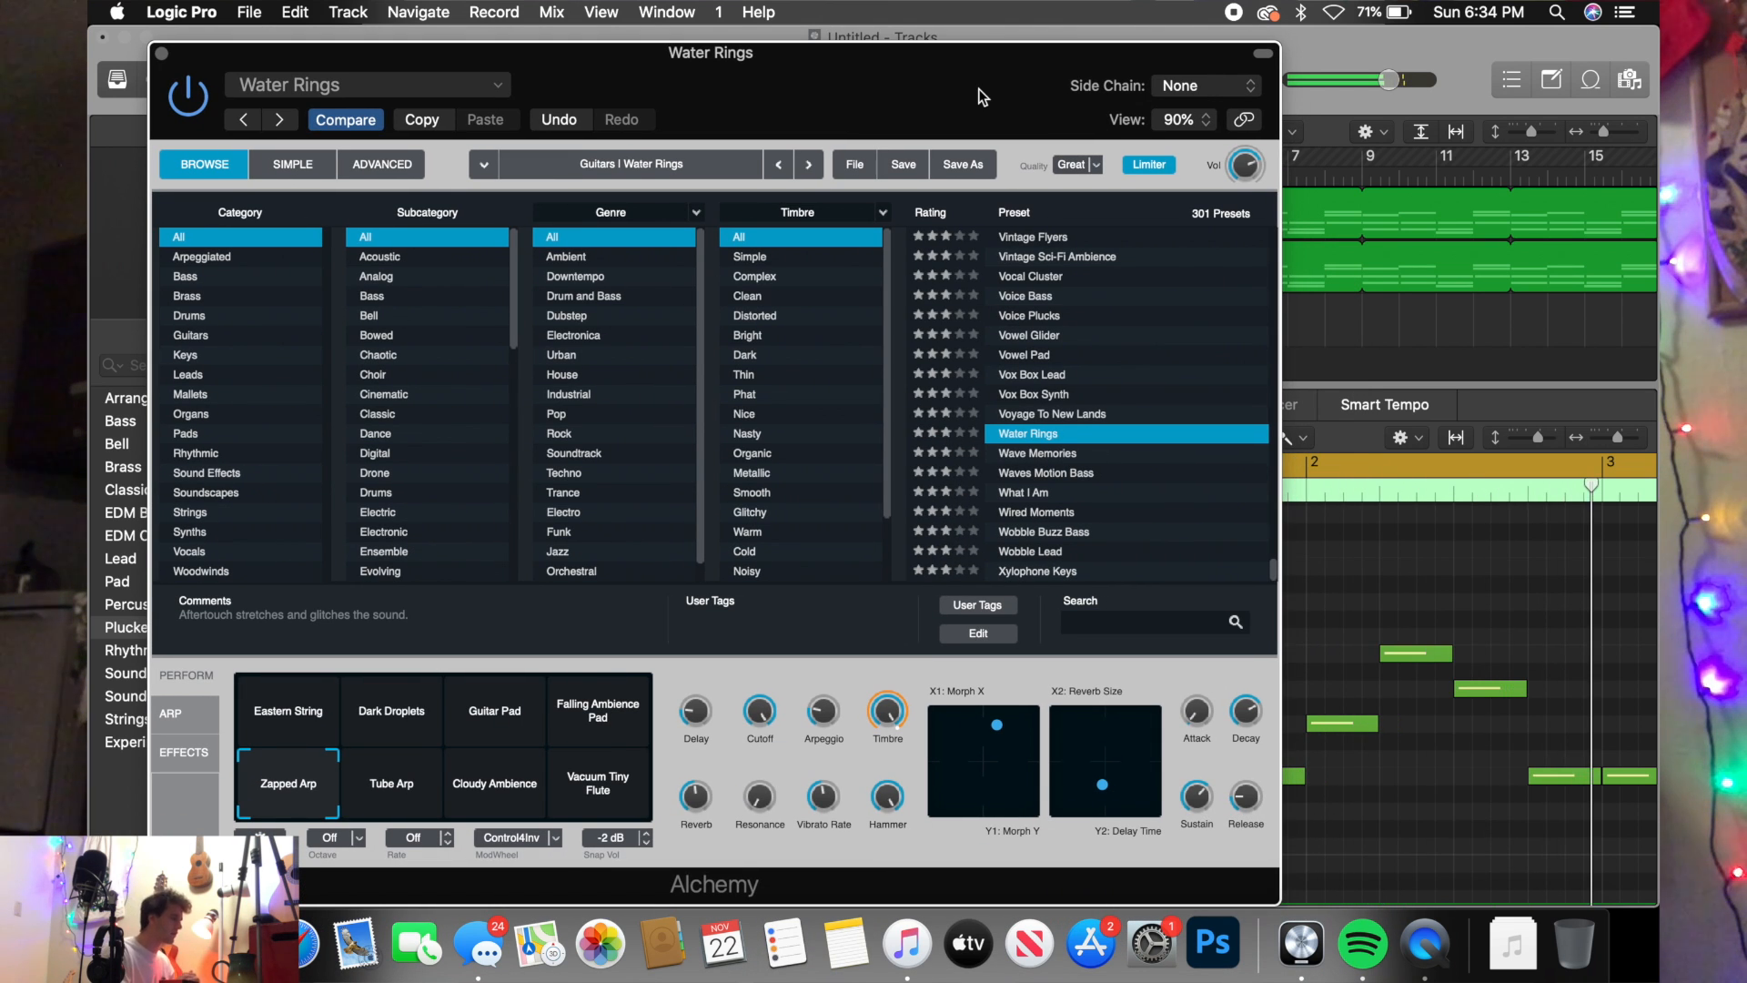
pyautogui.click(388, 786)
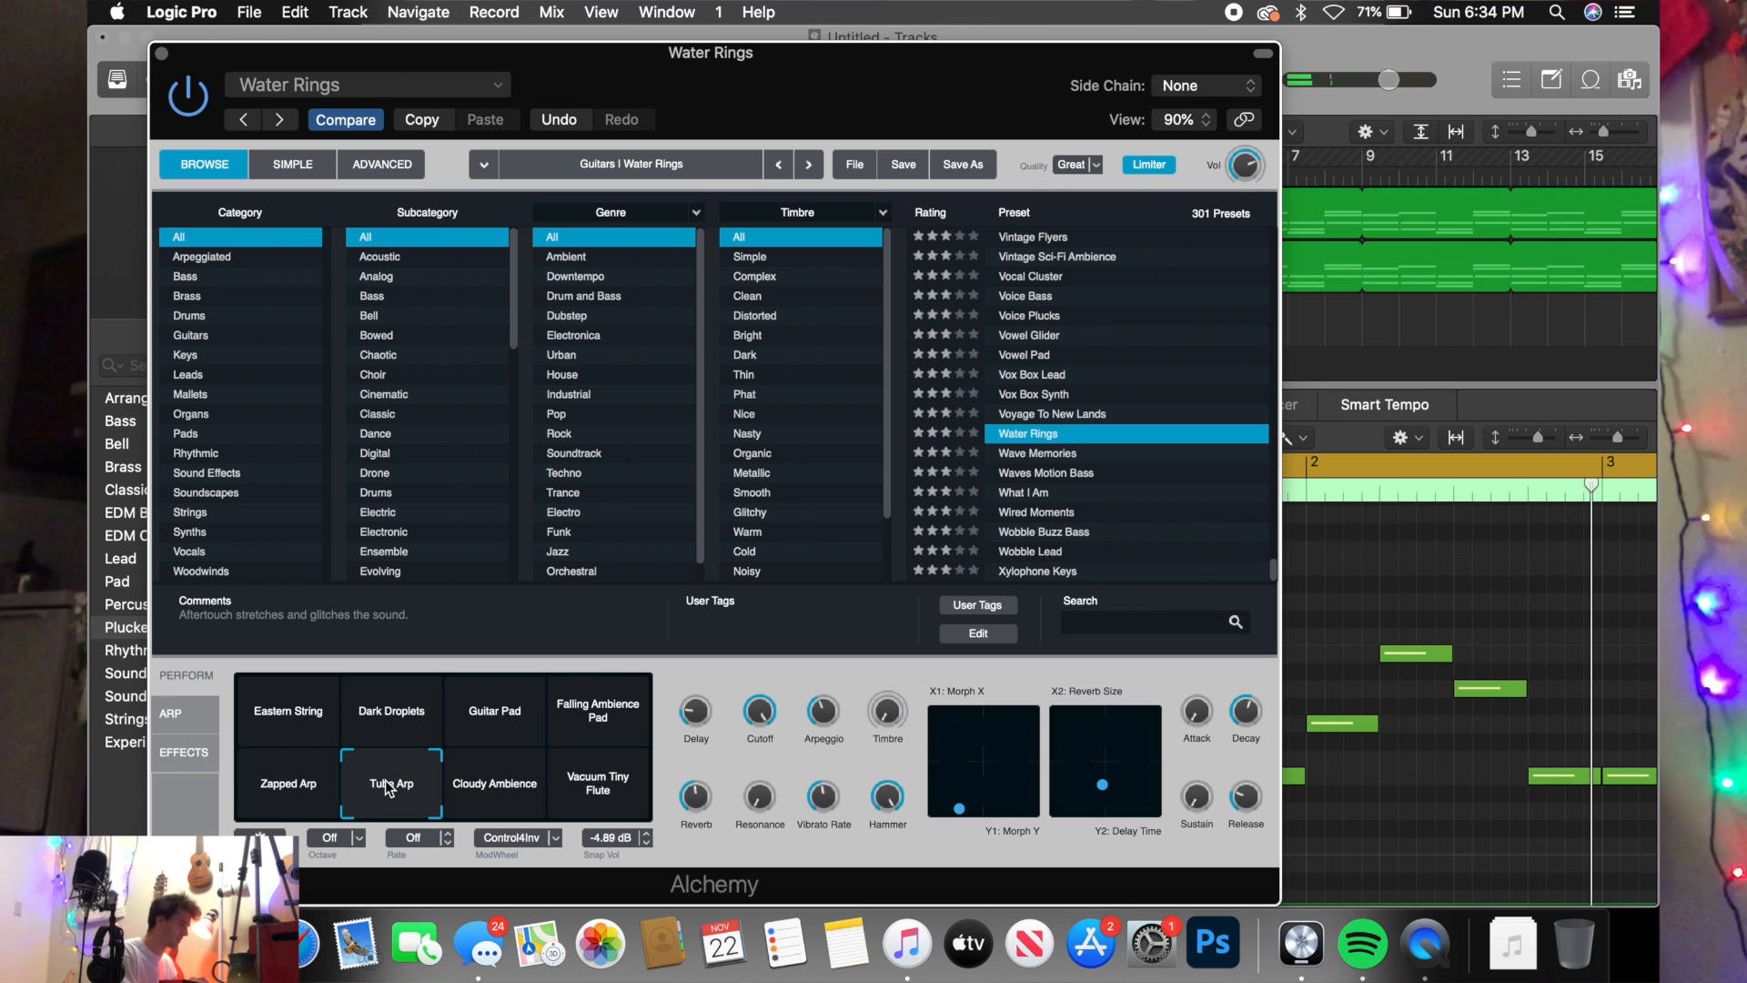
pyautogui.click(502, 795)
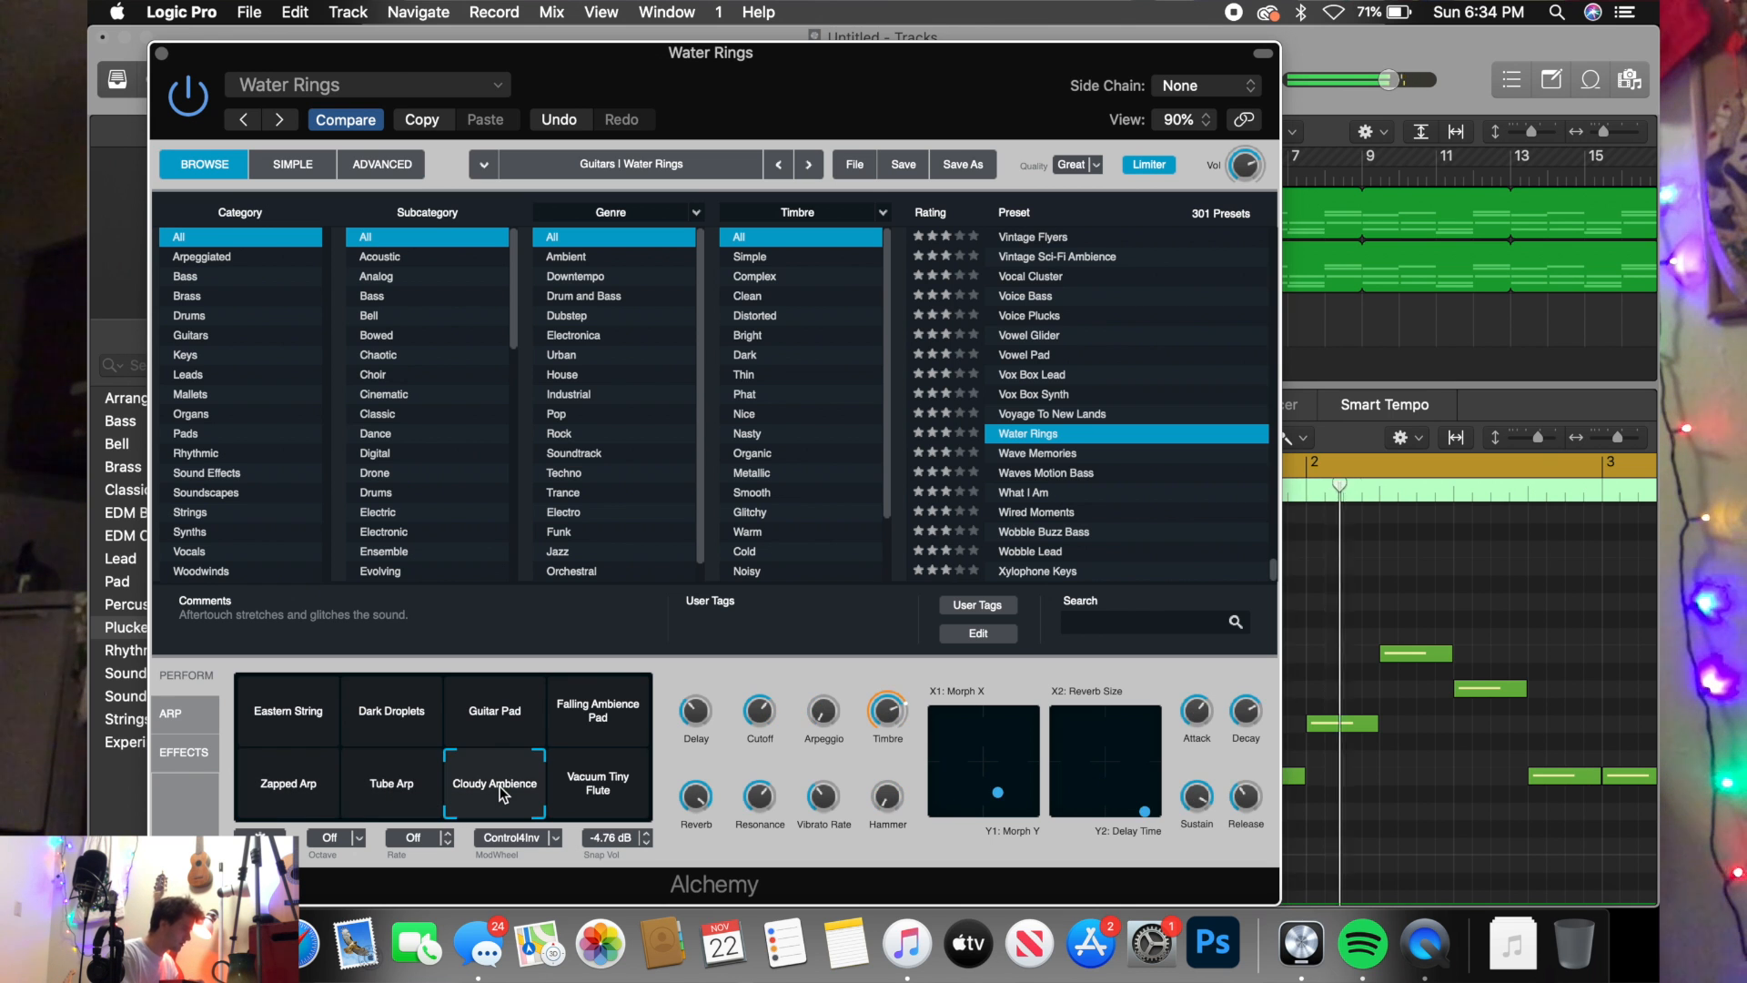
pyautogui.click(579, 785)
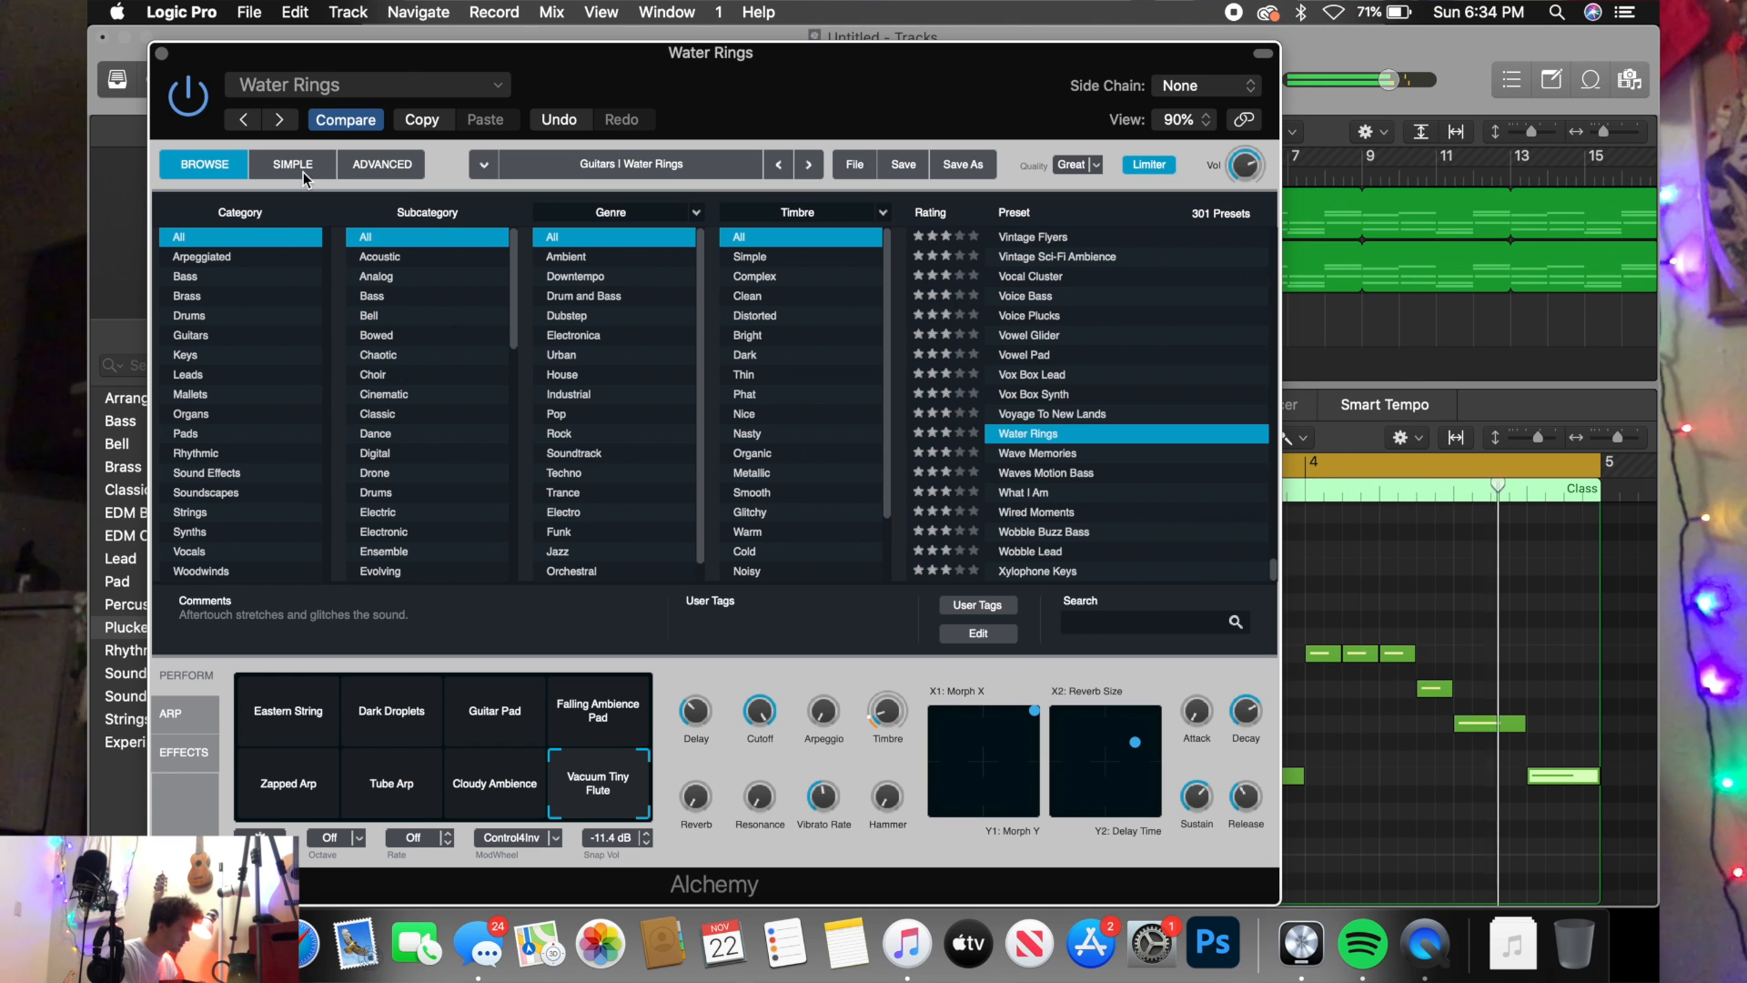
pyautogui.click(162, 54)
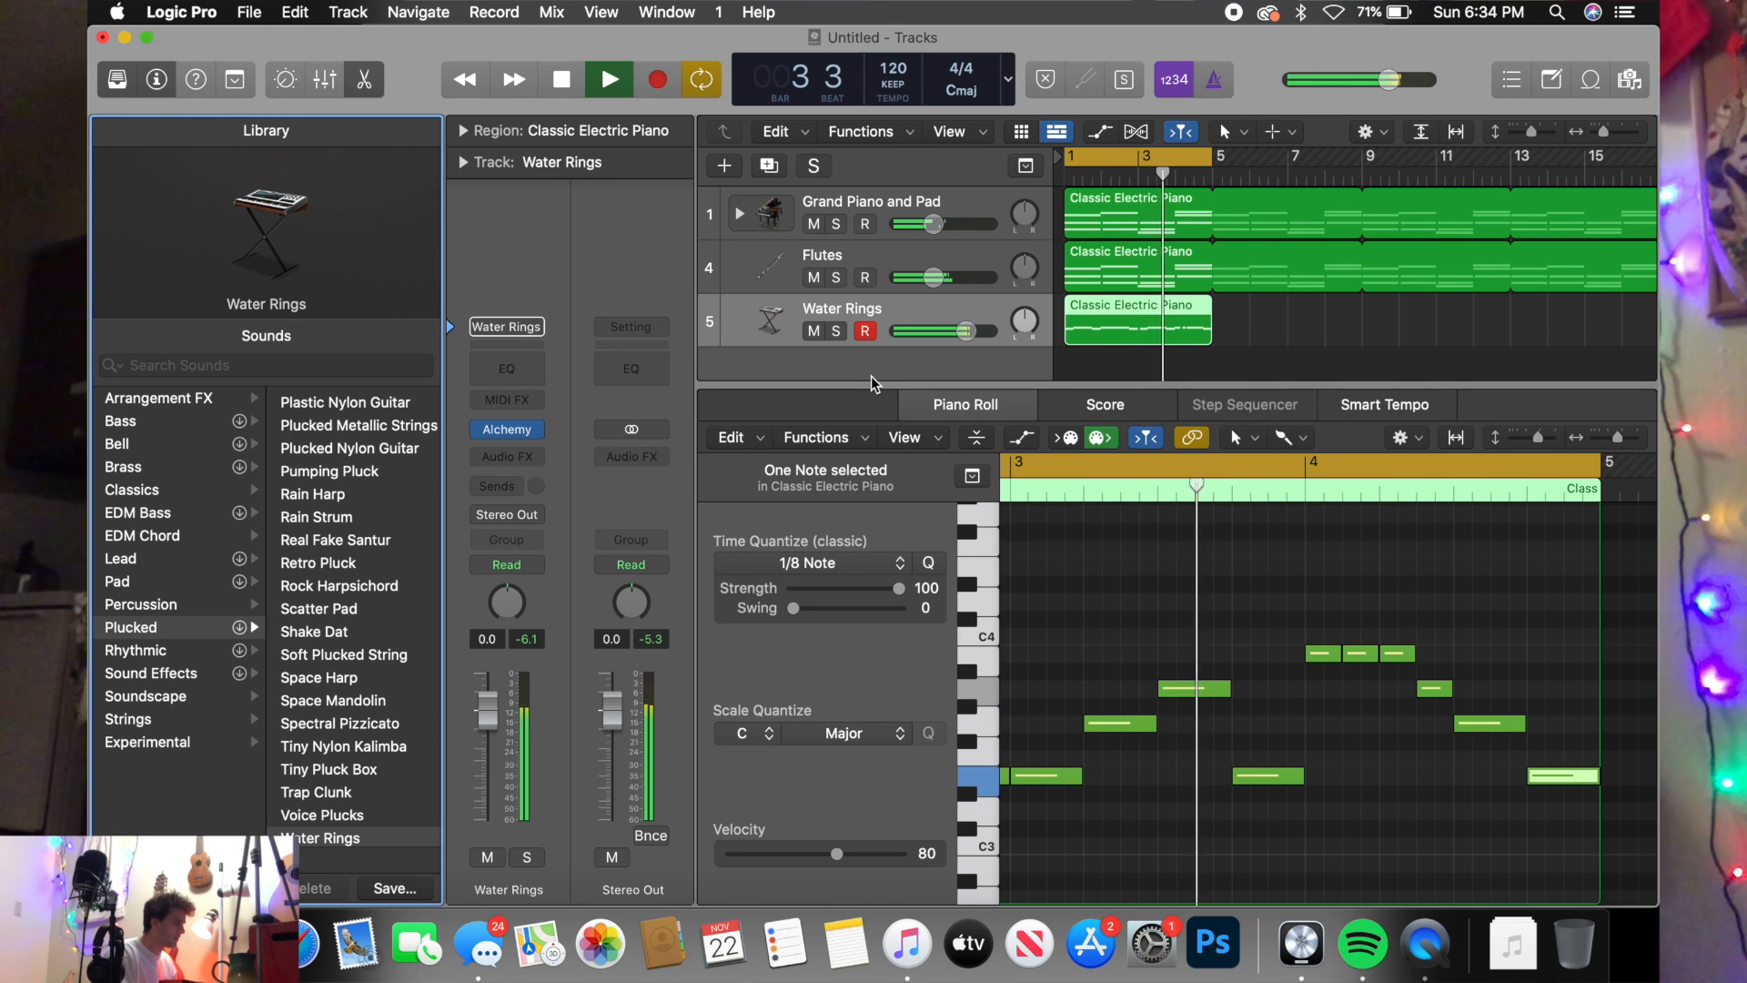
pyautogui.press('space')
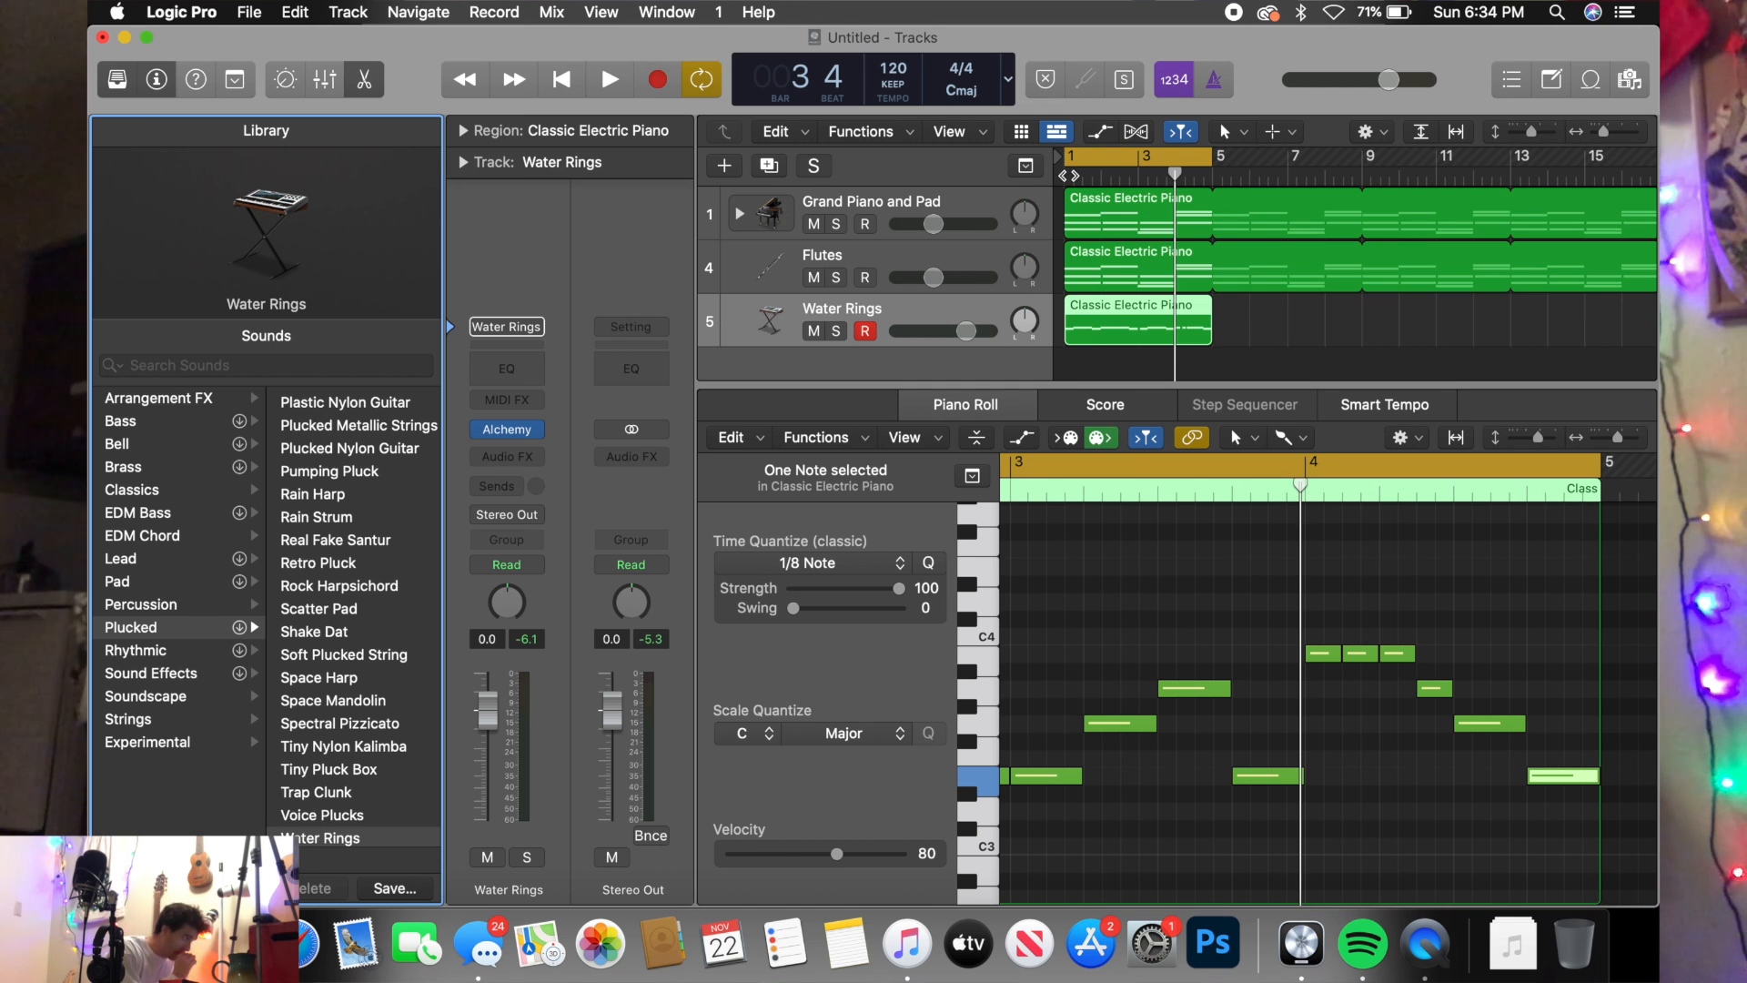
# - Open the Channel EQ of the Grand Piano and Pad track, switch its analyzer off and play the loop briefly
pyautogui.click(871, 209)
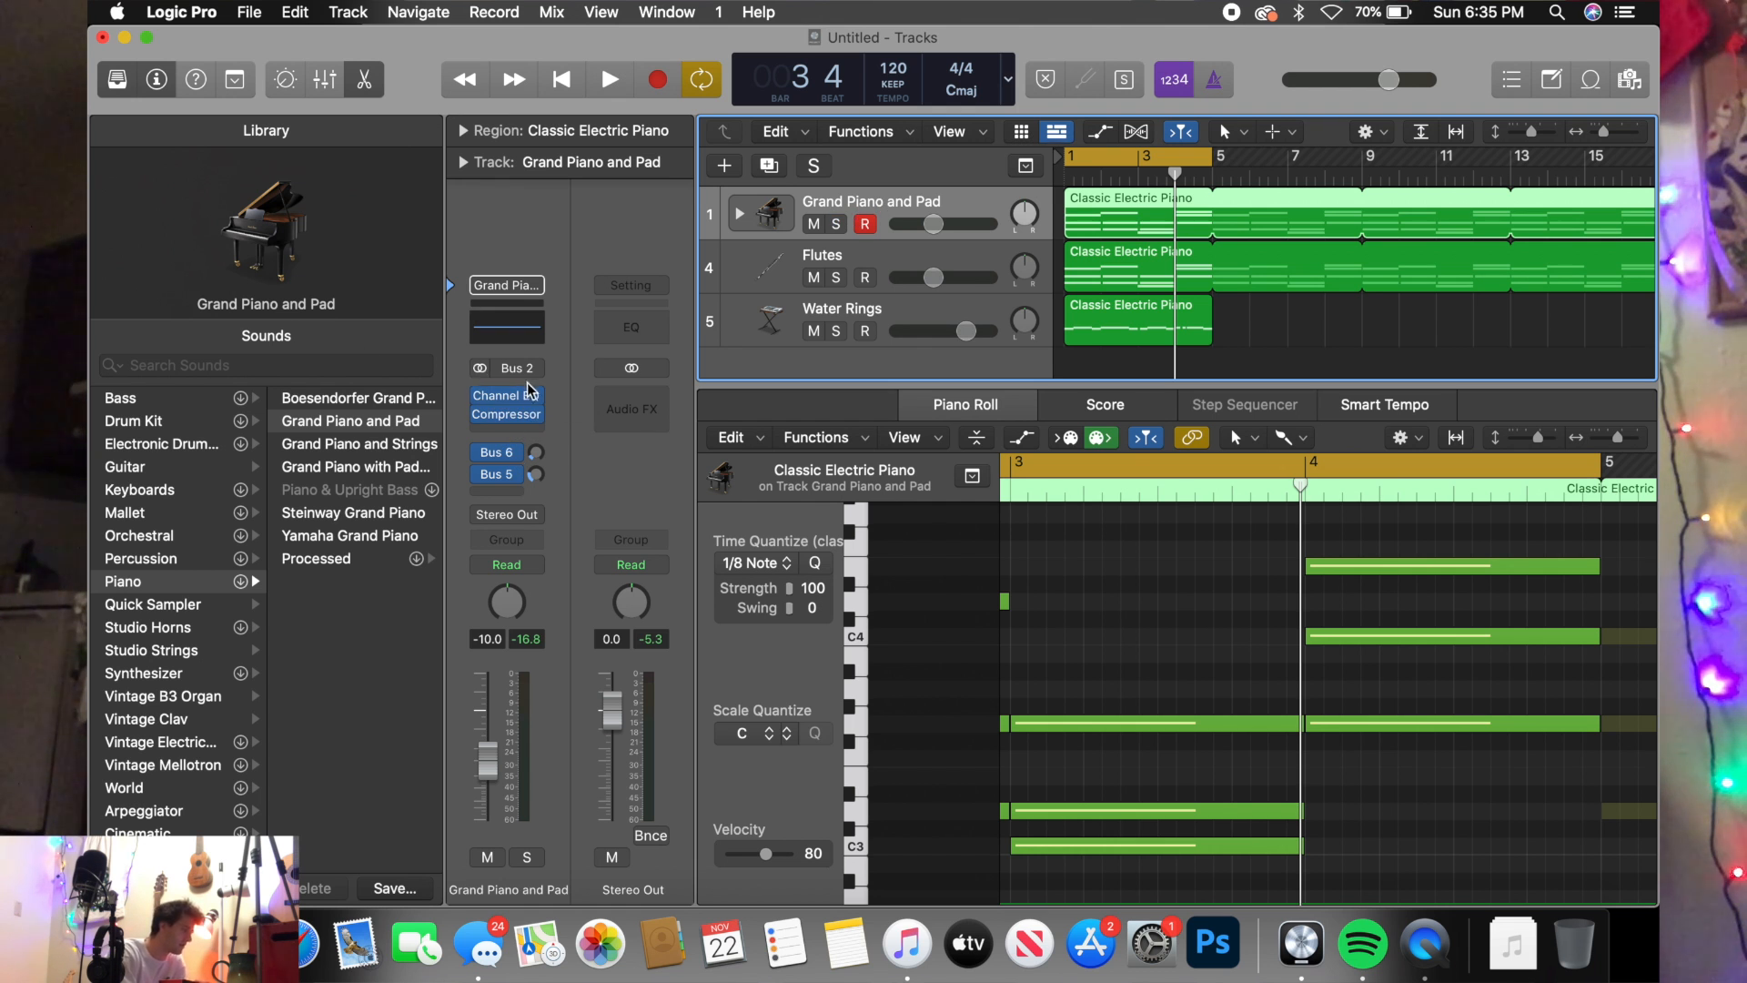
pyautogui.click(507, 403)
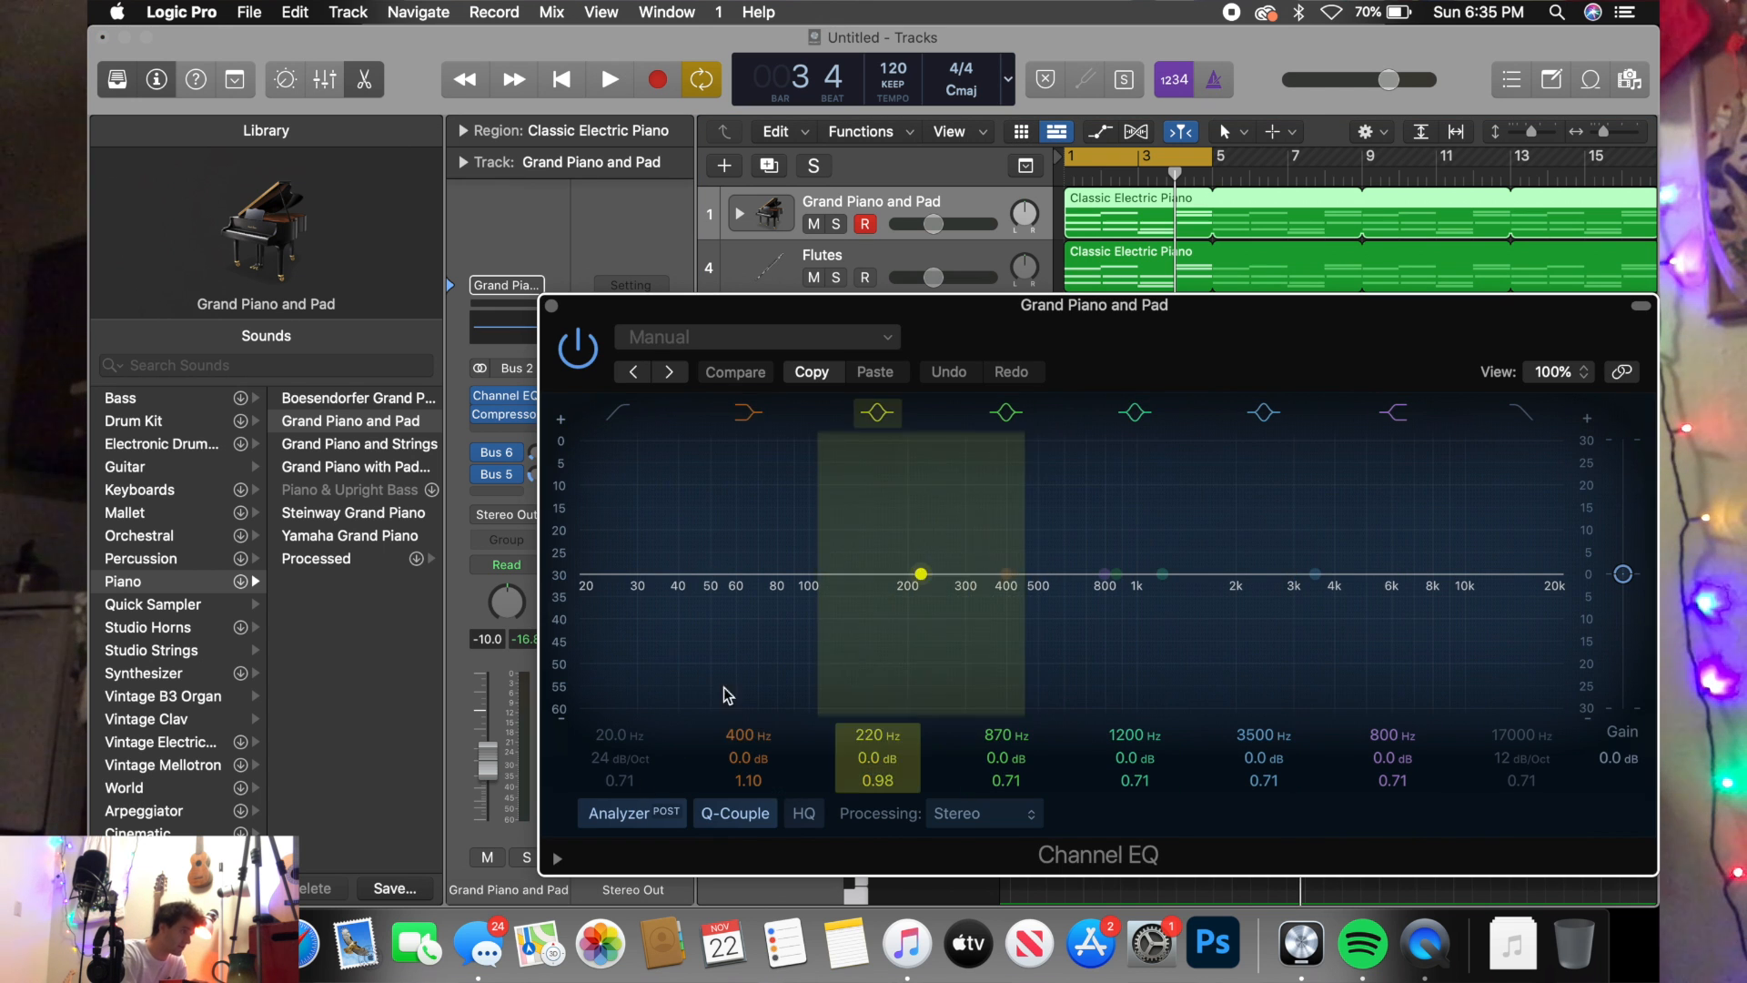
pyautogui.click(634, 813)
pyautogui.press('space')
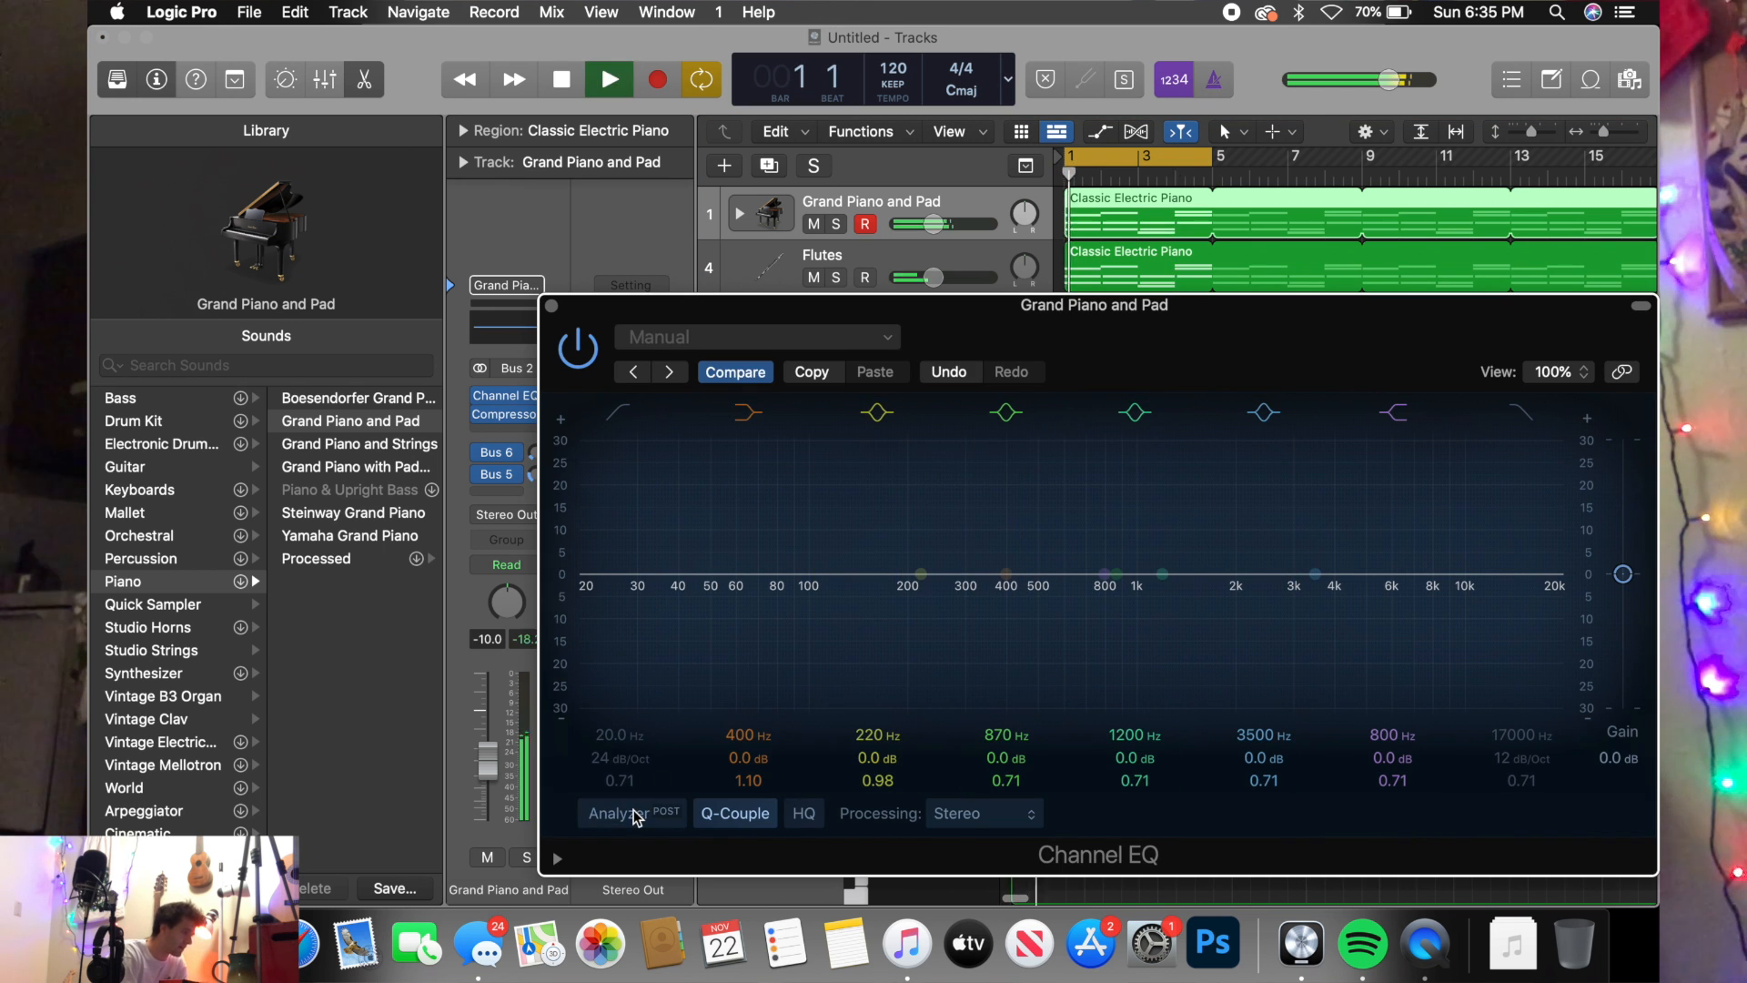
pyautogui.press('space')
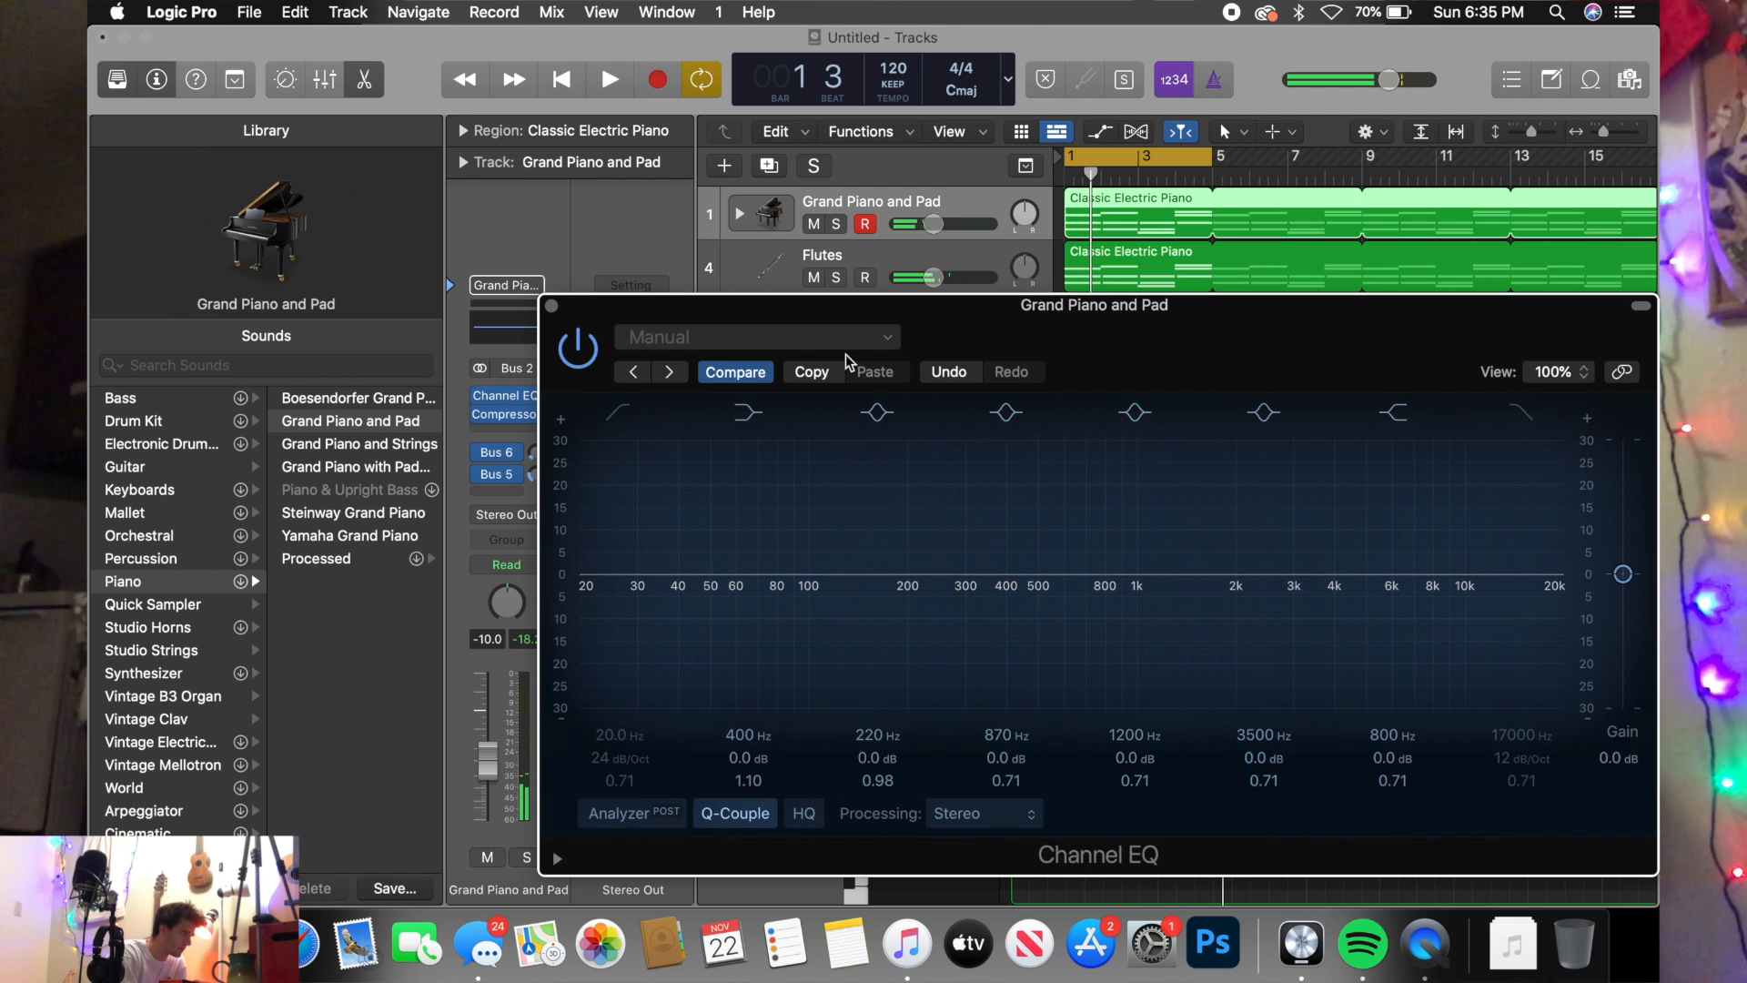
# - Expand the Grand Piano and Pad stack, select its Pad track and play the loop with the EQ analyzer on
pyautogui.click(737, 210)
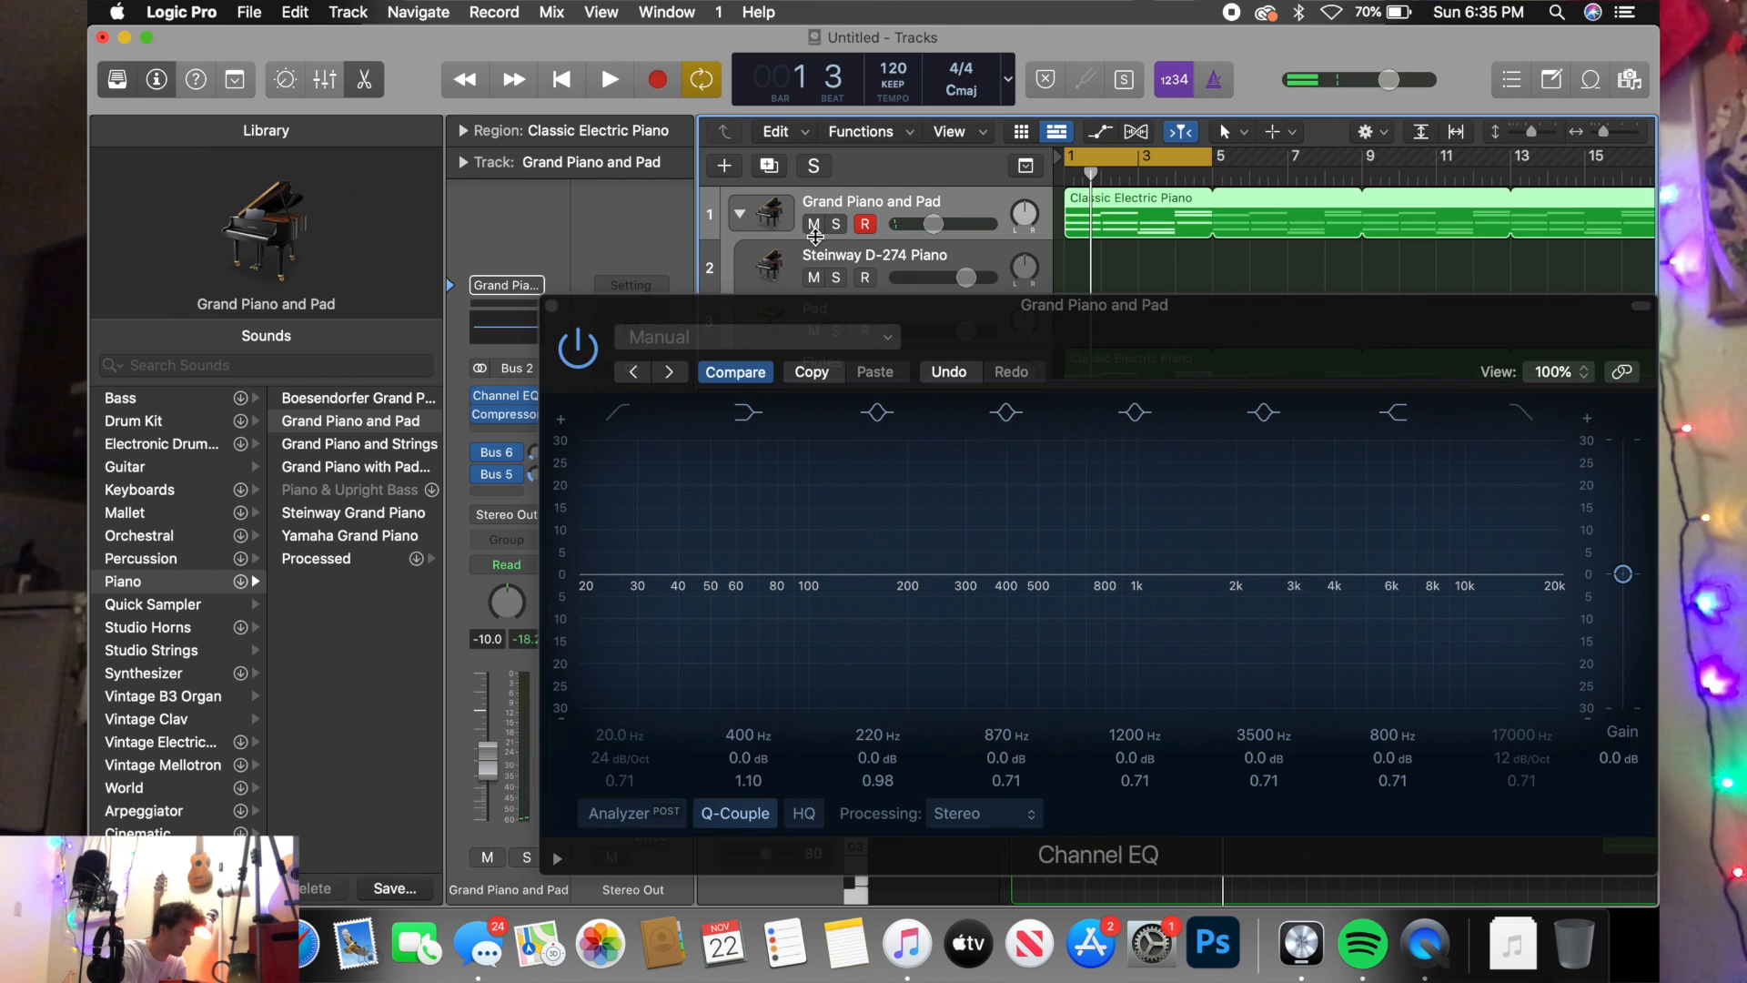
pyautogui.scroll(-3, 815, 237)
pyautogui.click(824, 240)
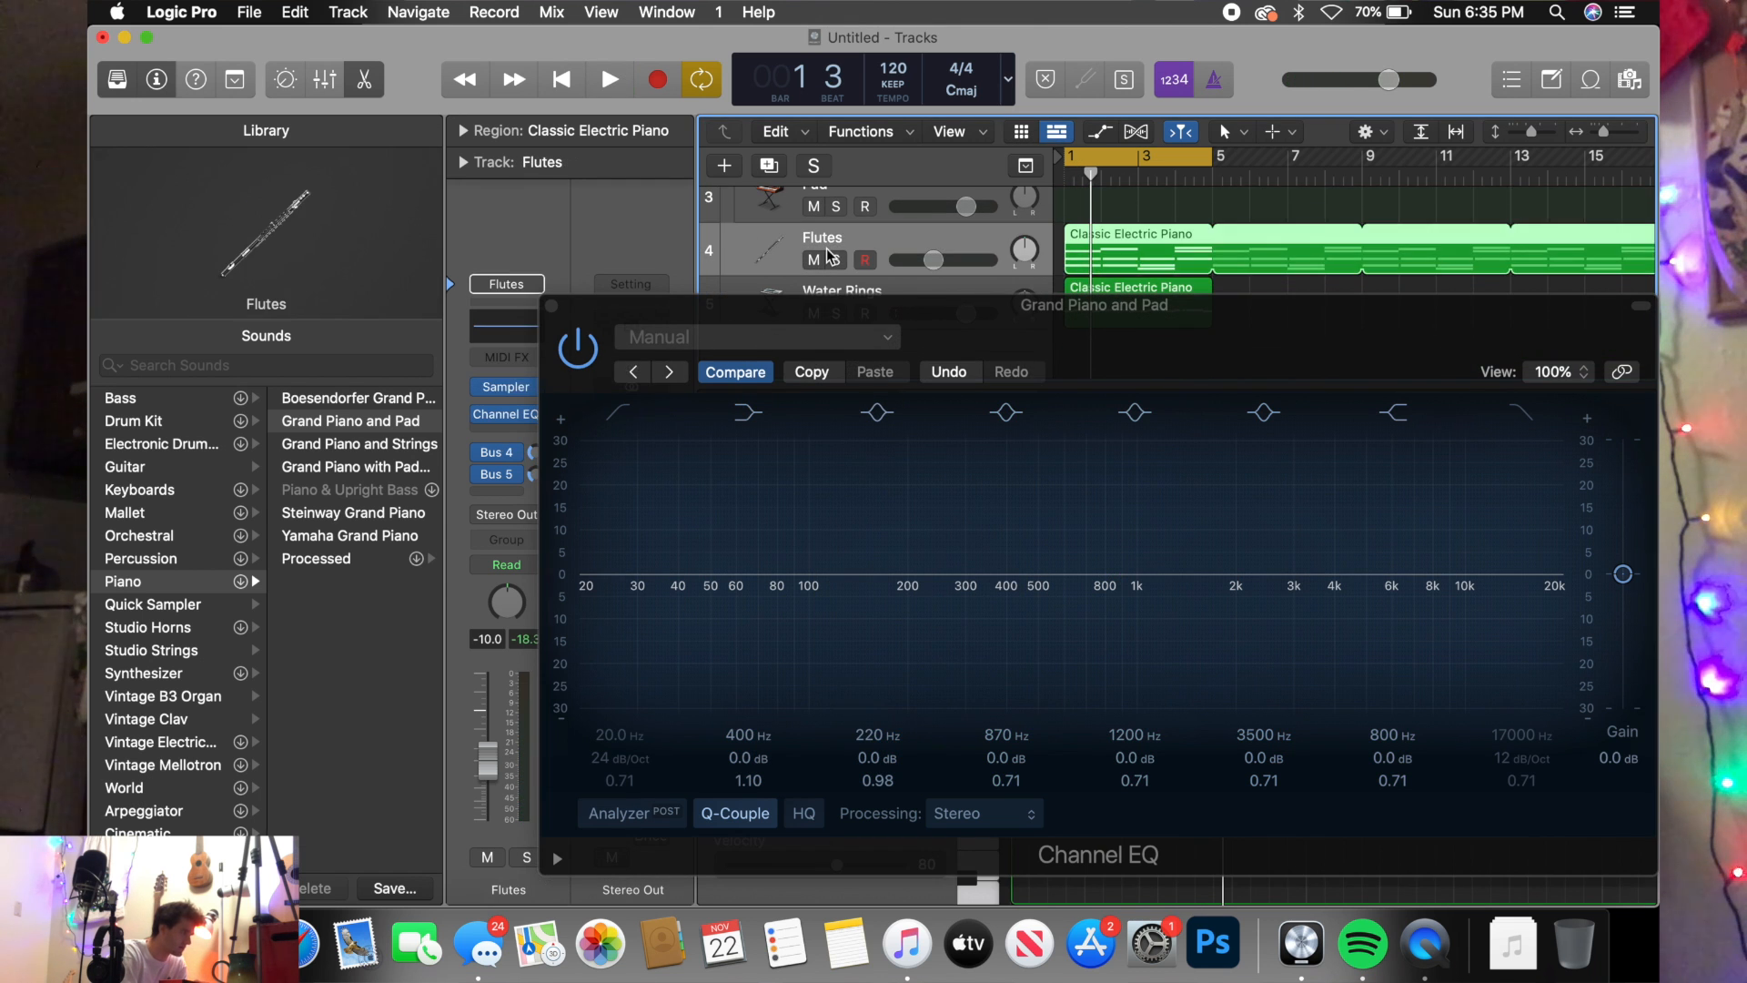
pyautogui.scroll(1, 836, 242)
pyautogui.scroll(2, 834, 241)
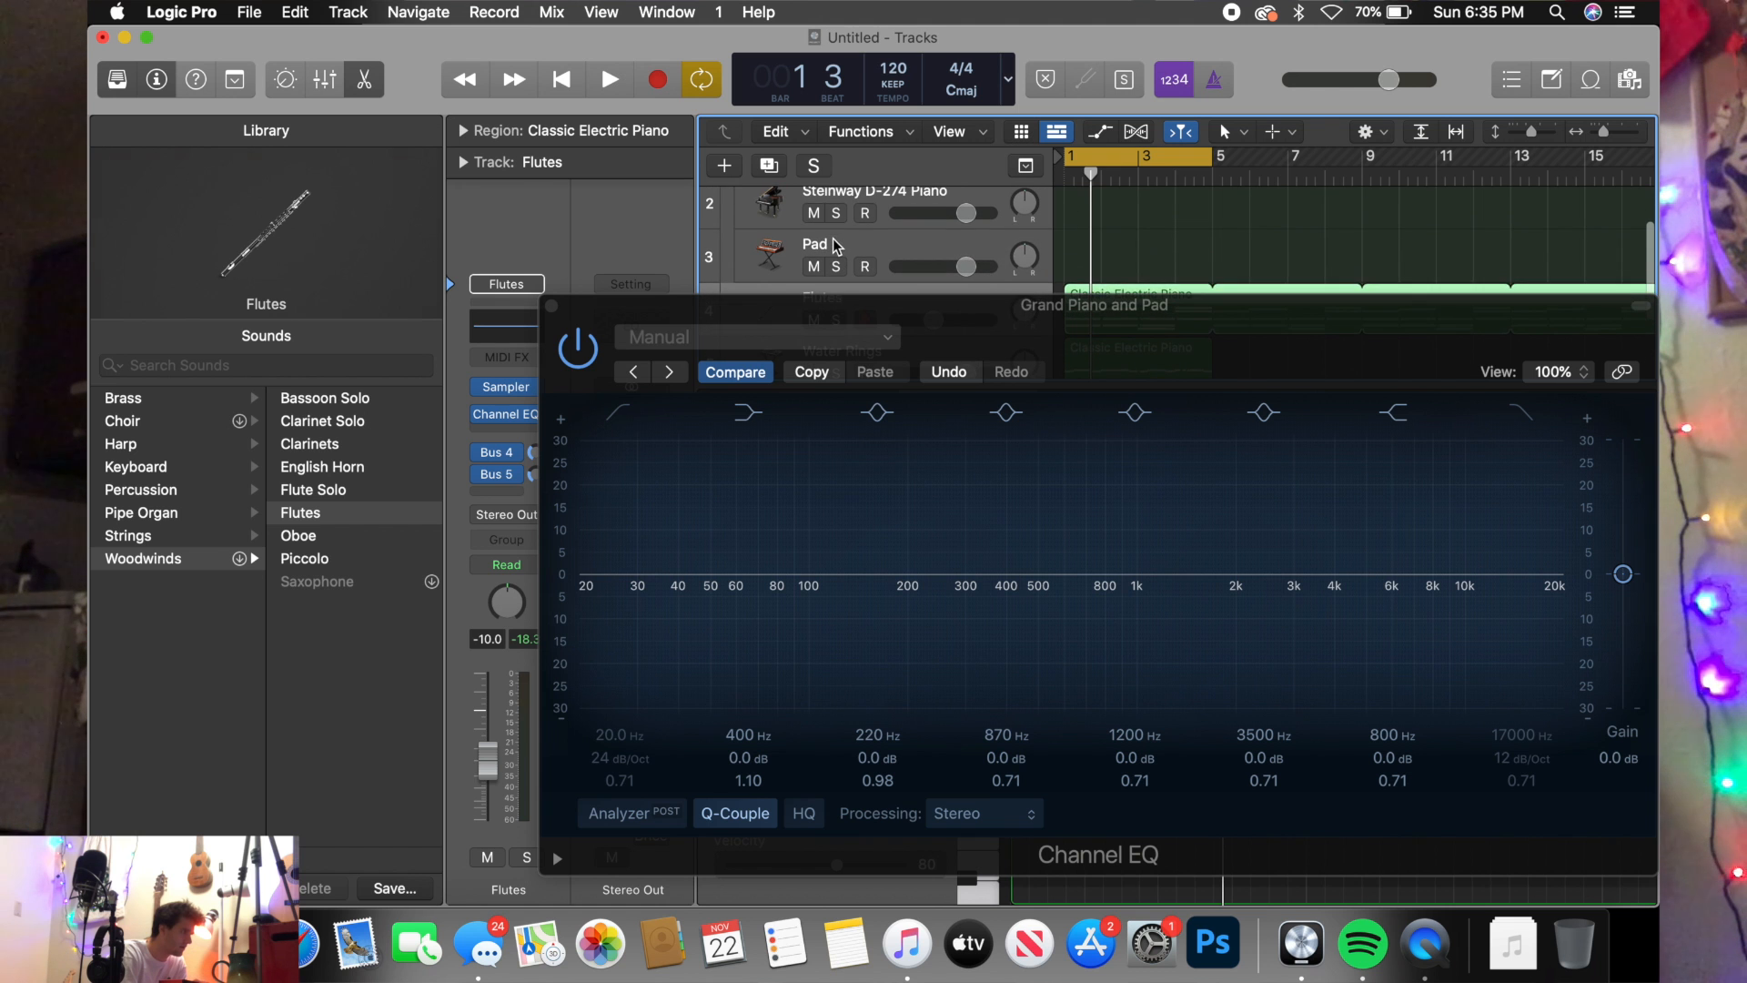
pyautogui.click(830, 242)
pyautogui.click(625, 816)
pyautogui.press('space')
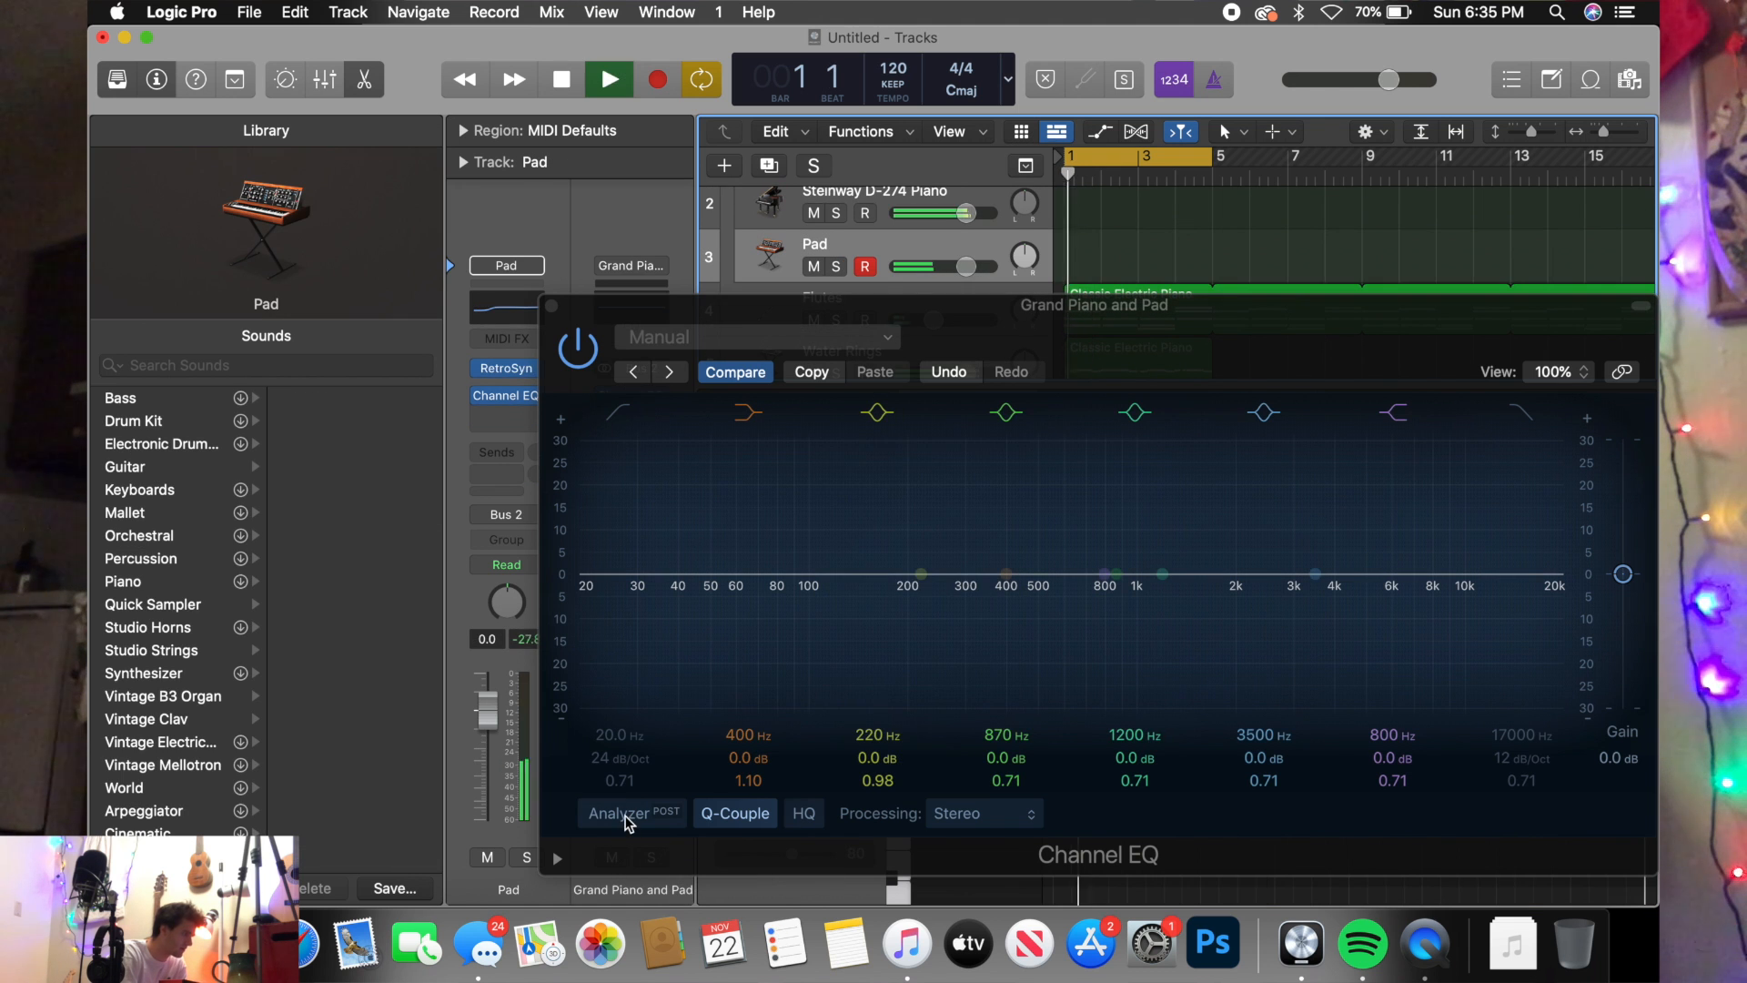
pyautogui.press('space')
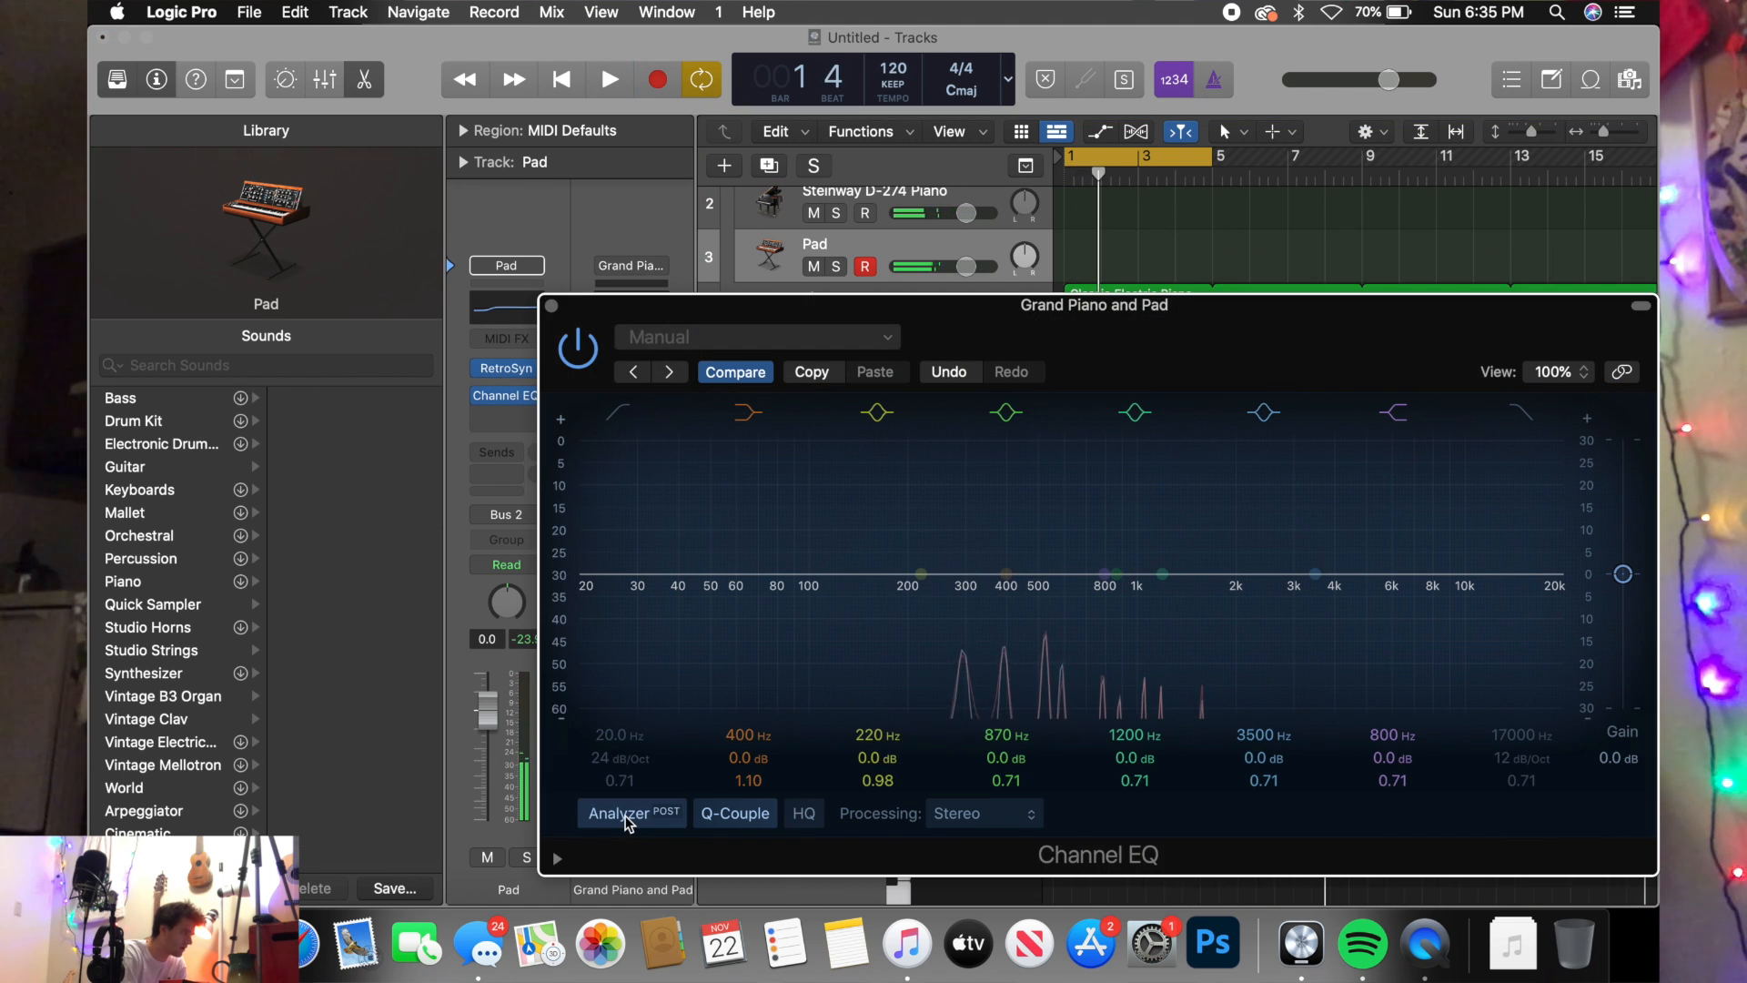
# - Reselect the Grand Piano and Pad track and examine its frequencies in the Channel EQ analyzer while the loop plays
pyautogui.scroll(2, 795, 245)
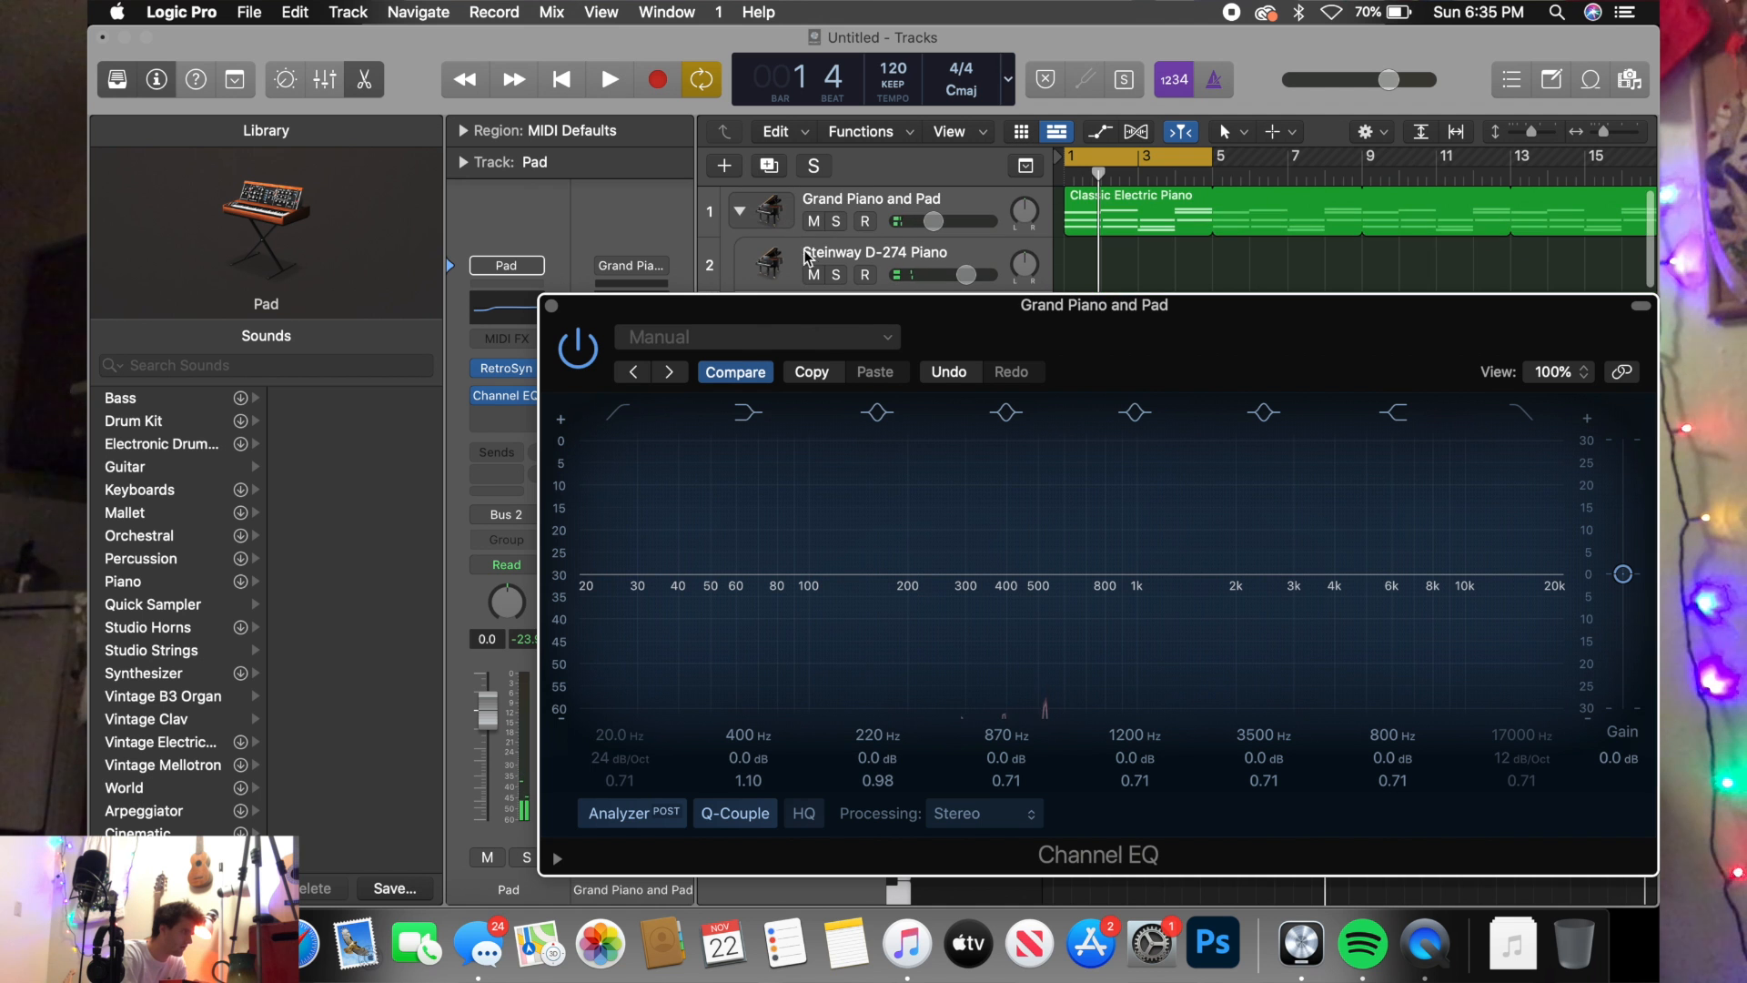
pyautogui.click(826, 207)
pyautogui.click(626, 815)
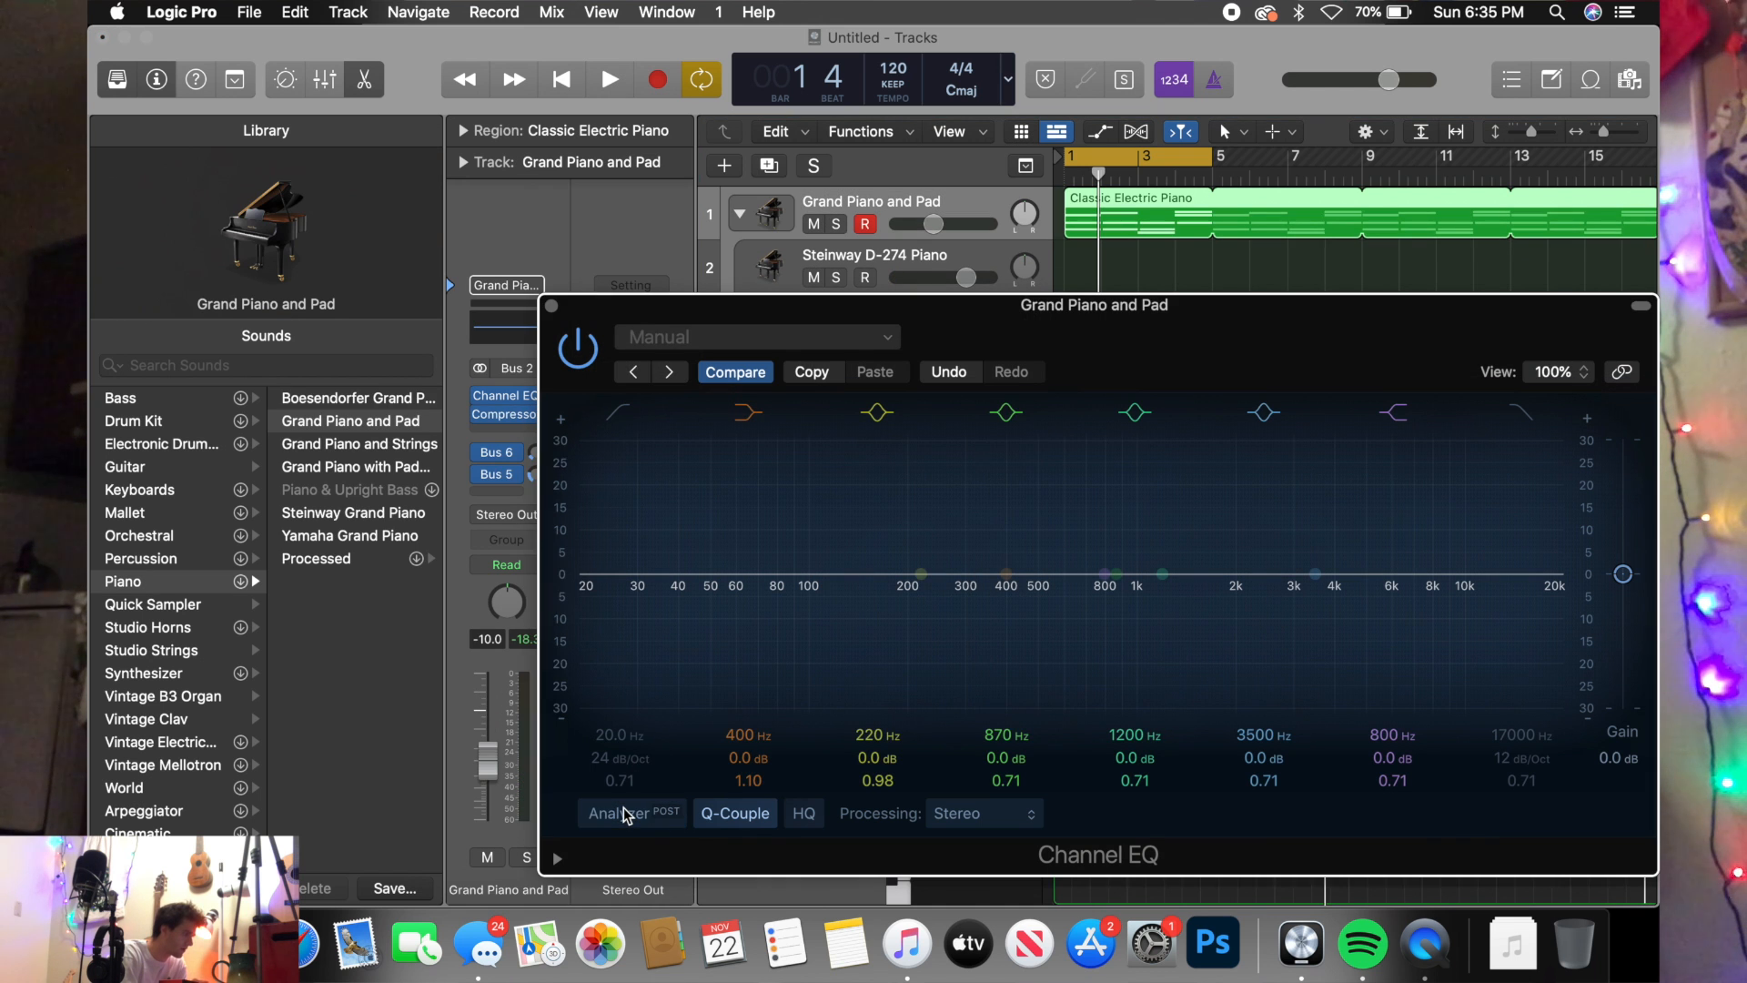
pyautogui.press('space')
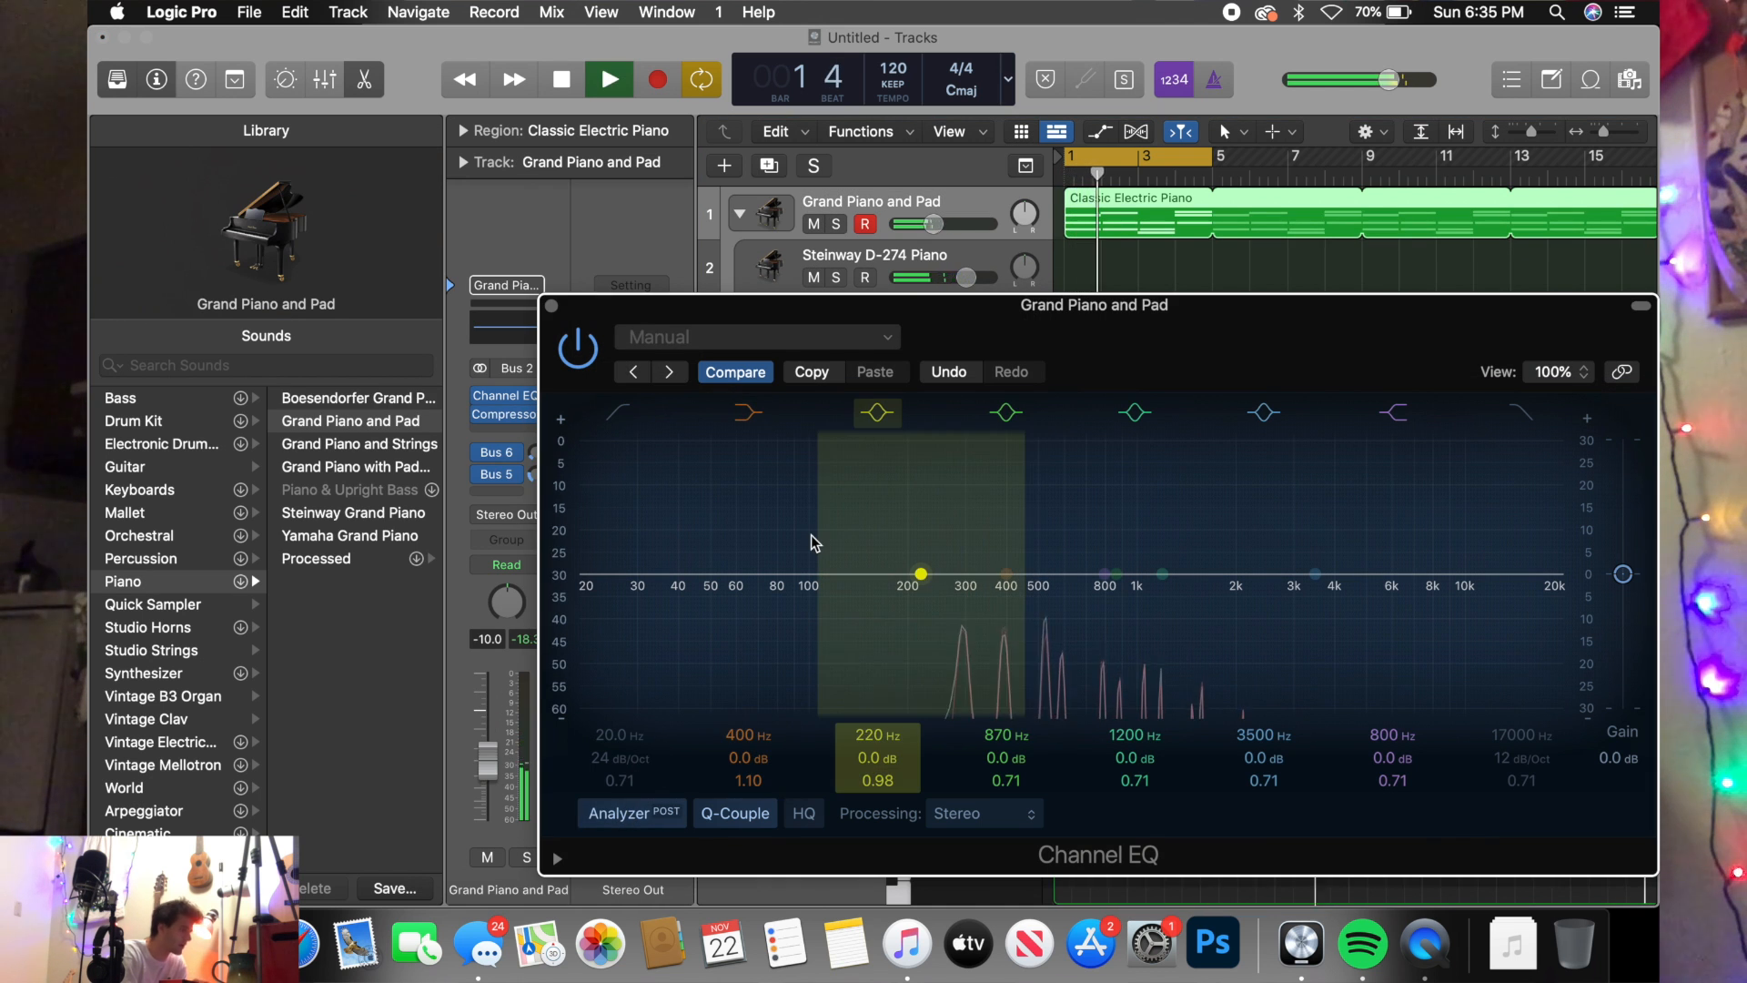
pyautogui.press('space')
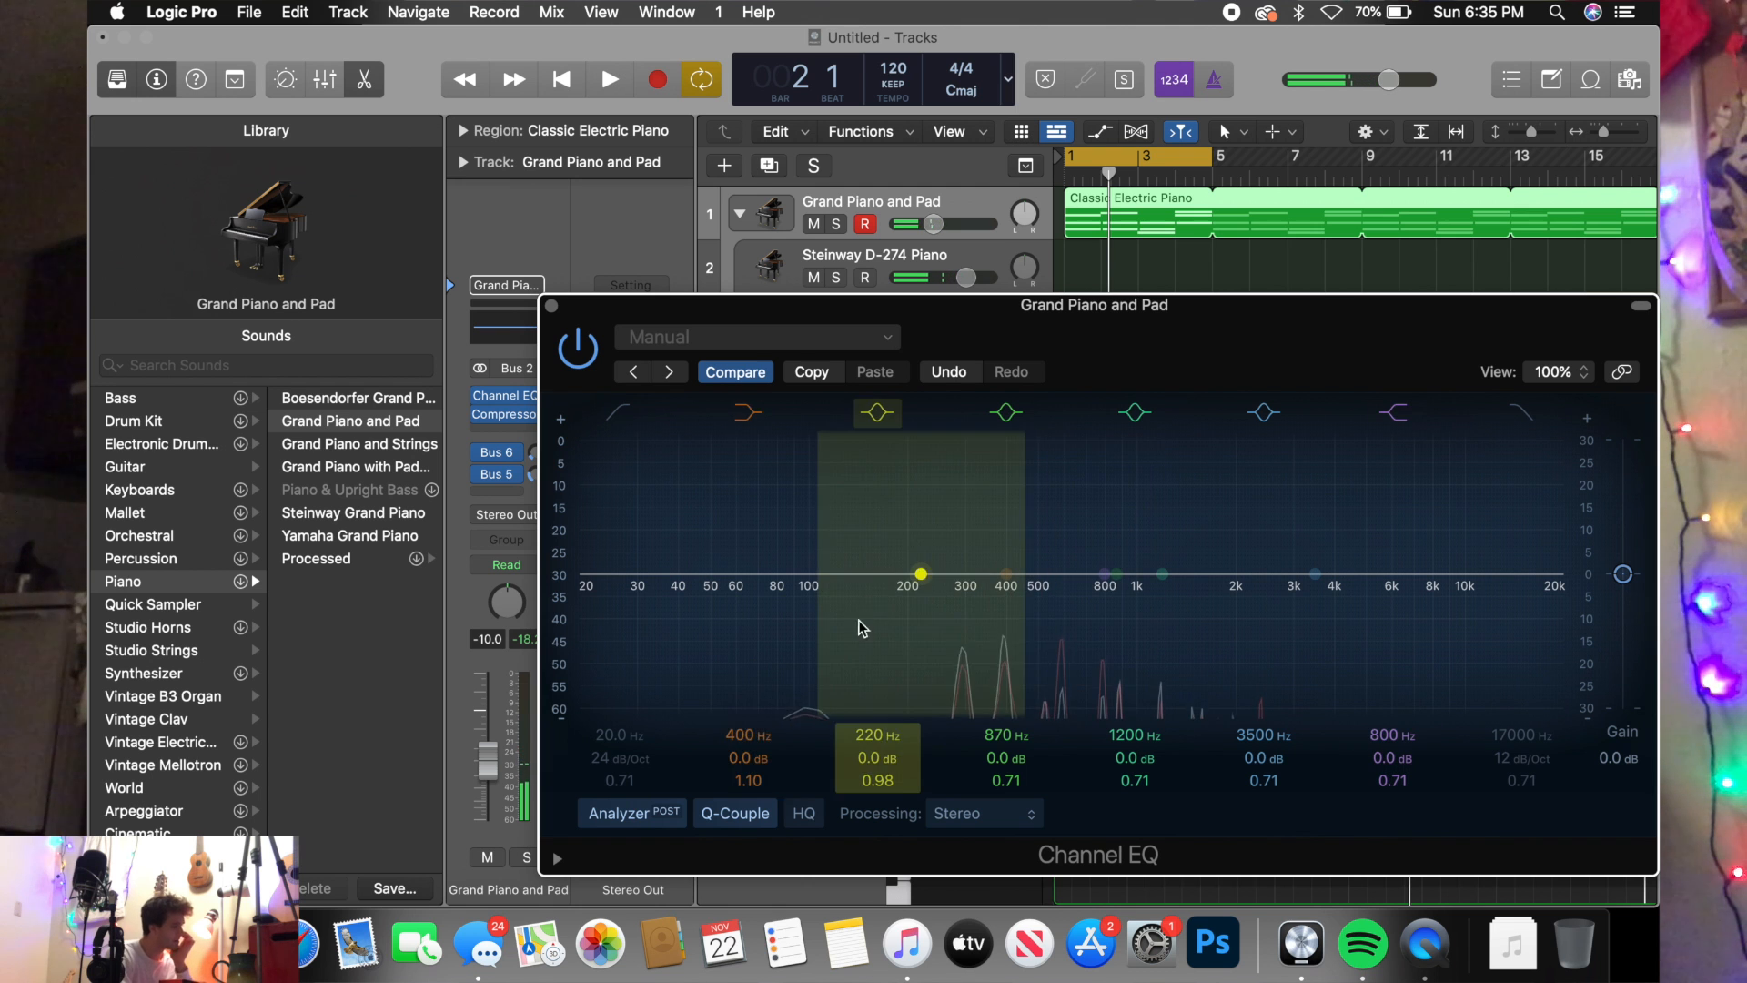
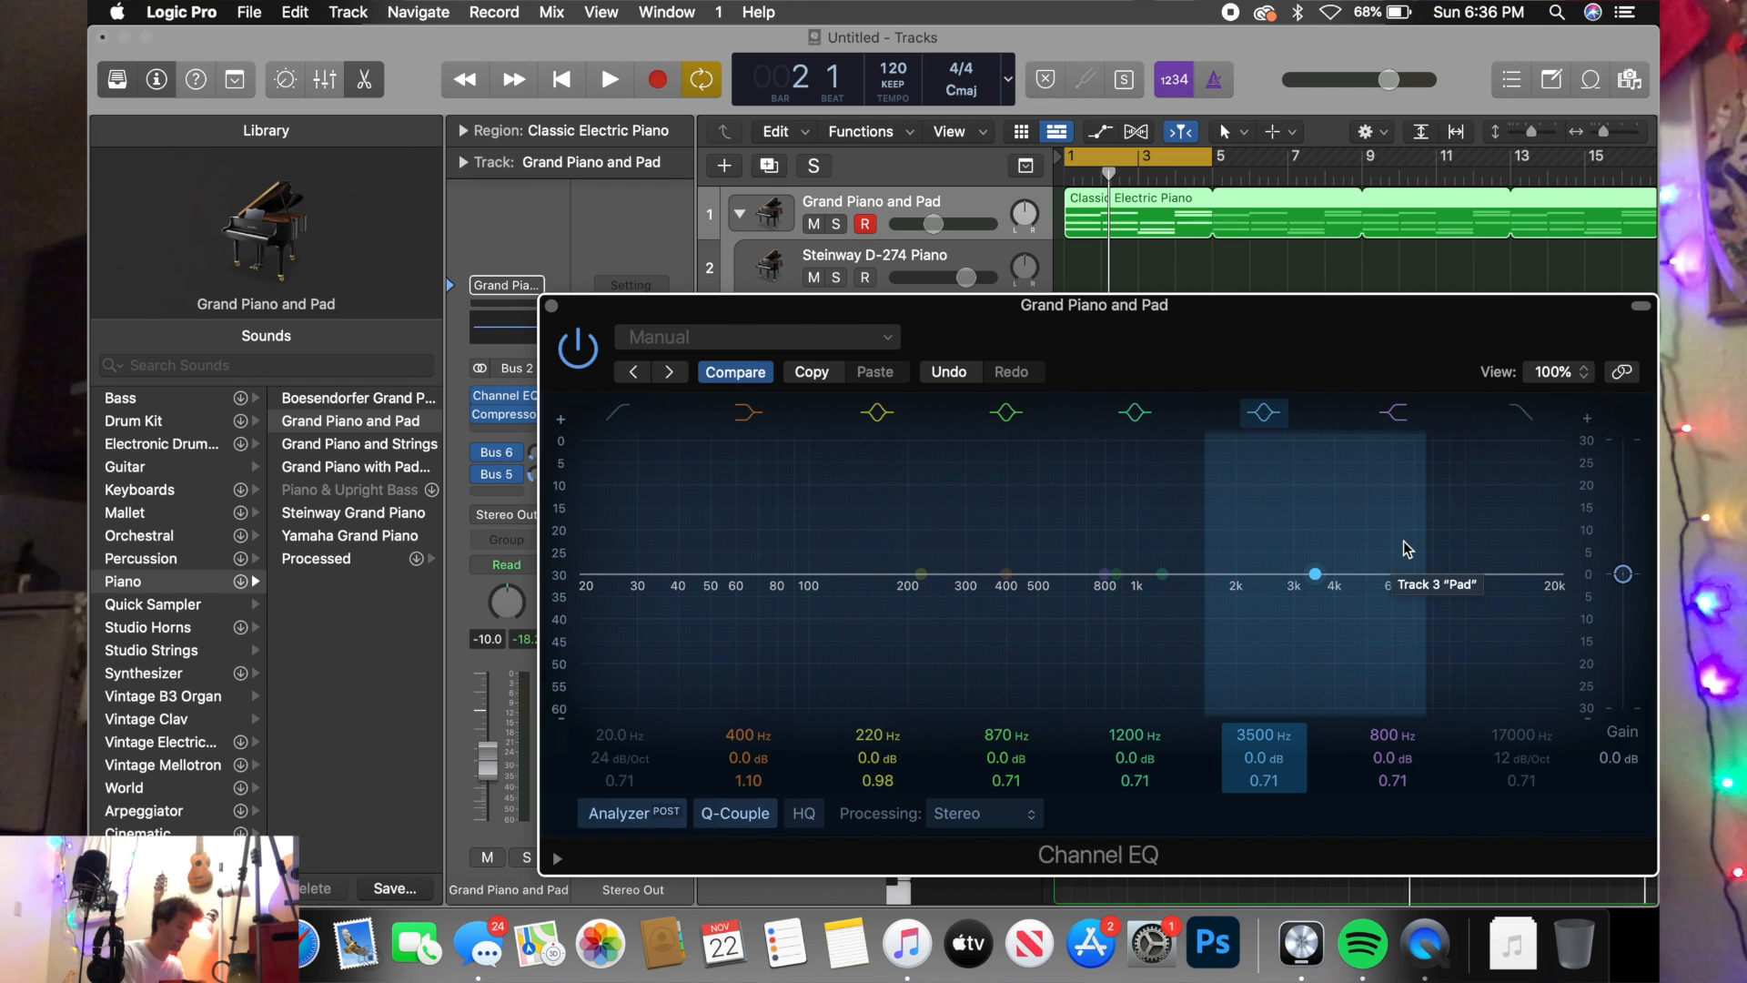
# - Solo the Grand Piano and Pad track, play the loop and raise the track's volume to 0.0 dB
pyautogui.click(836, 224)
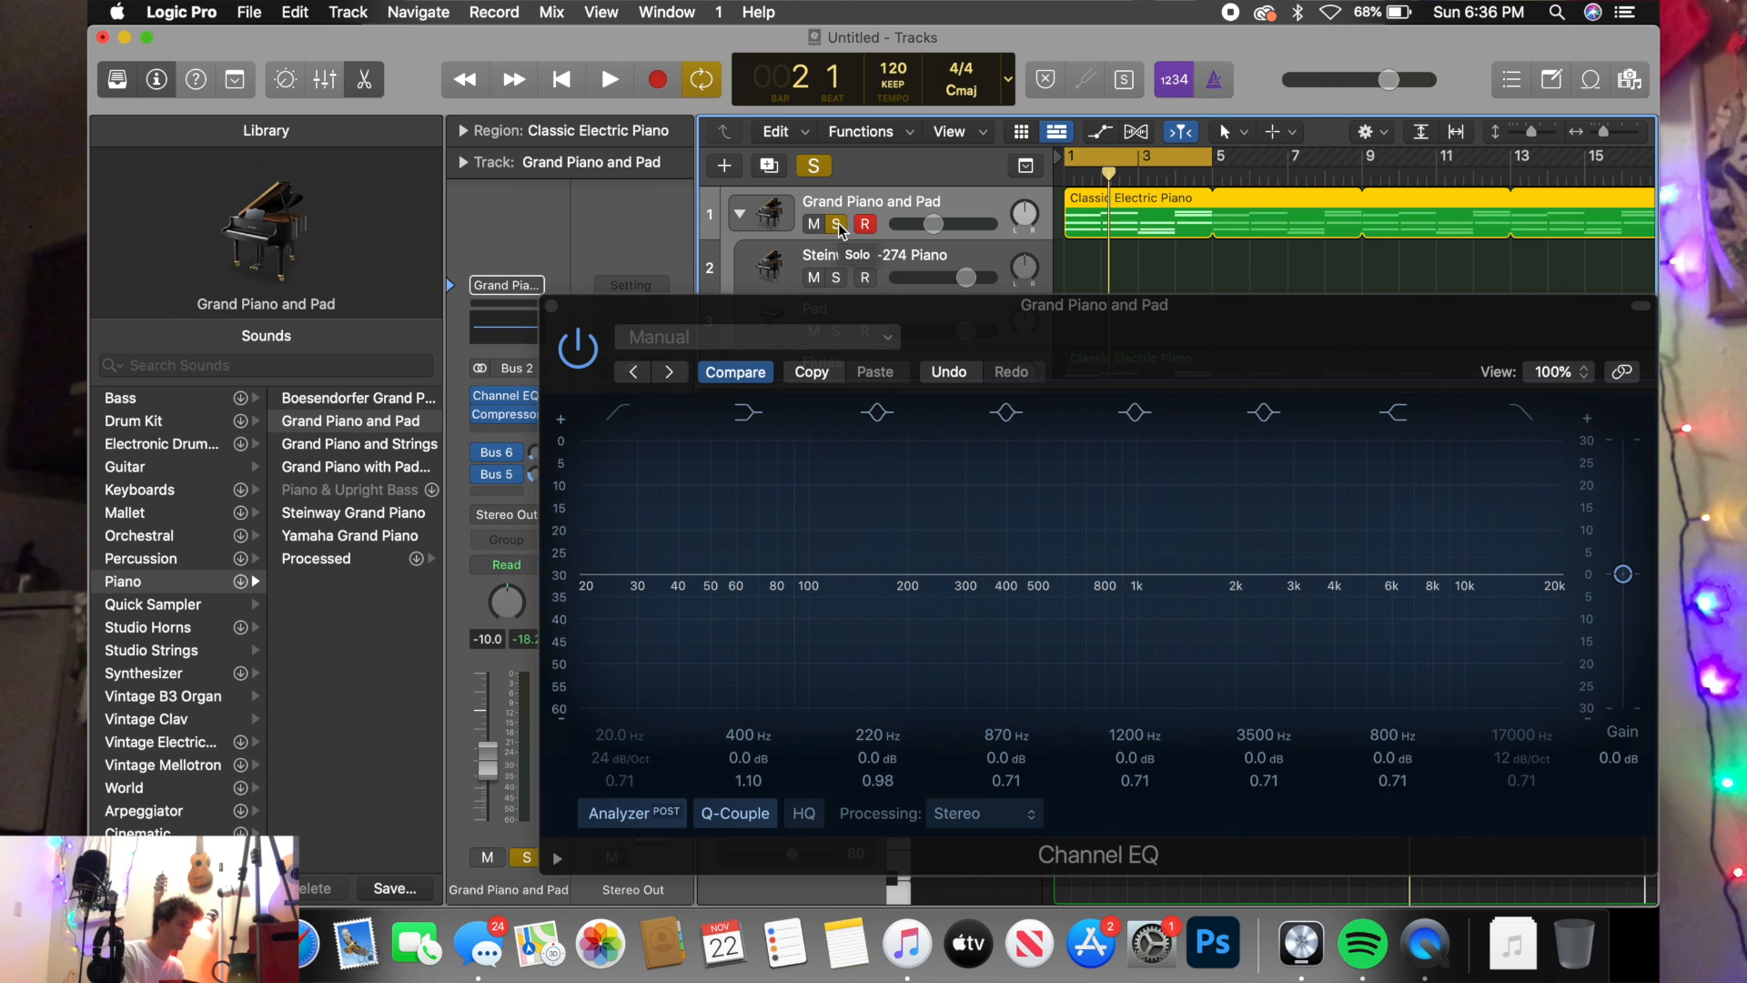
pyautogui.press('space')
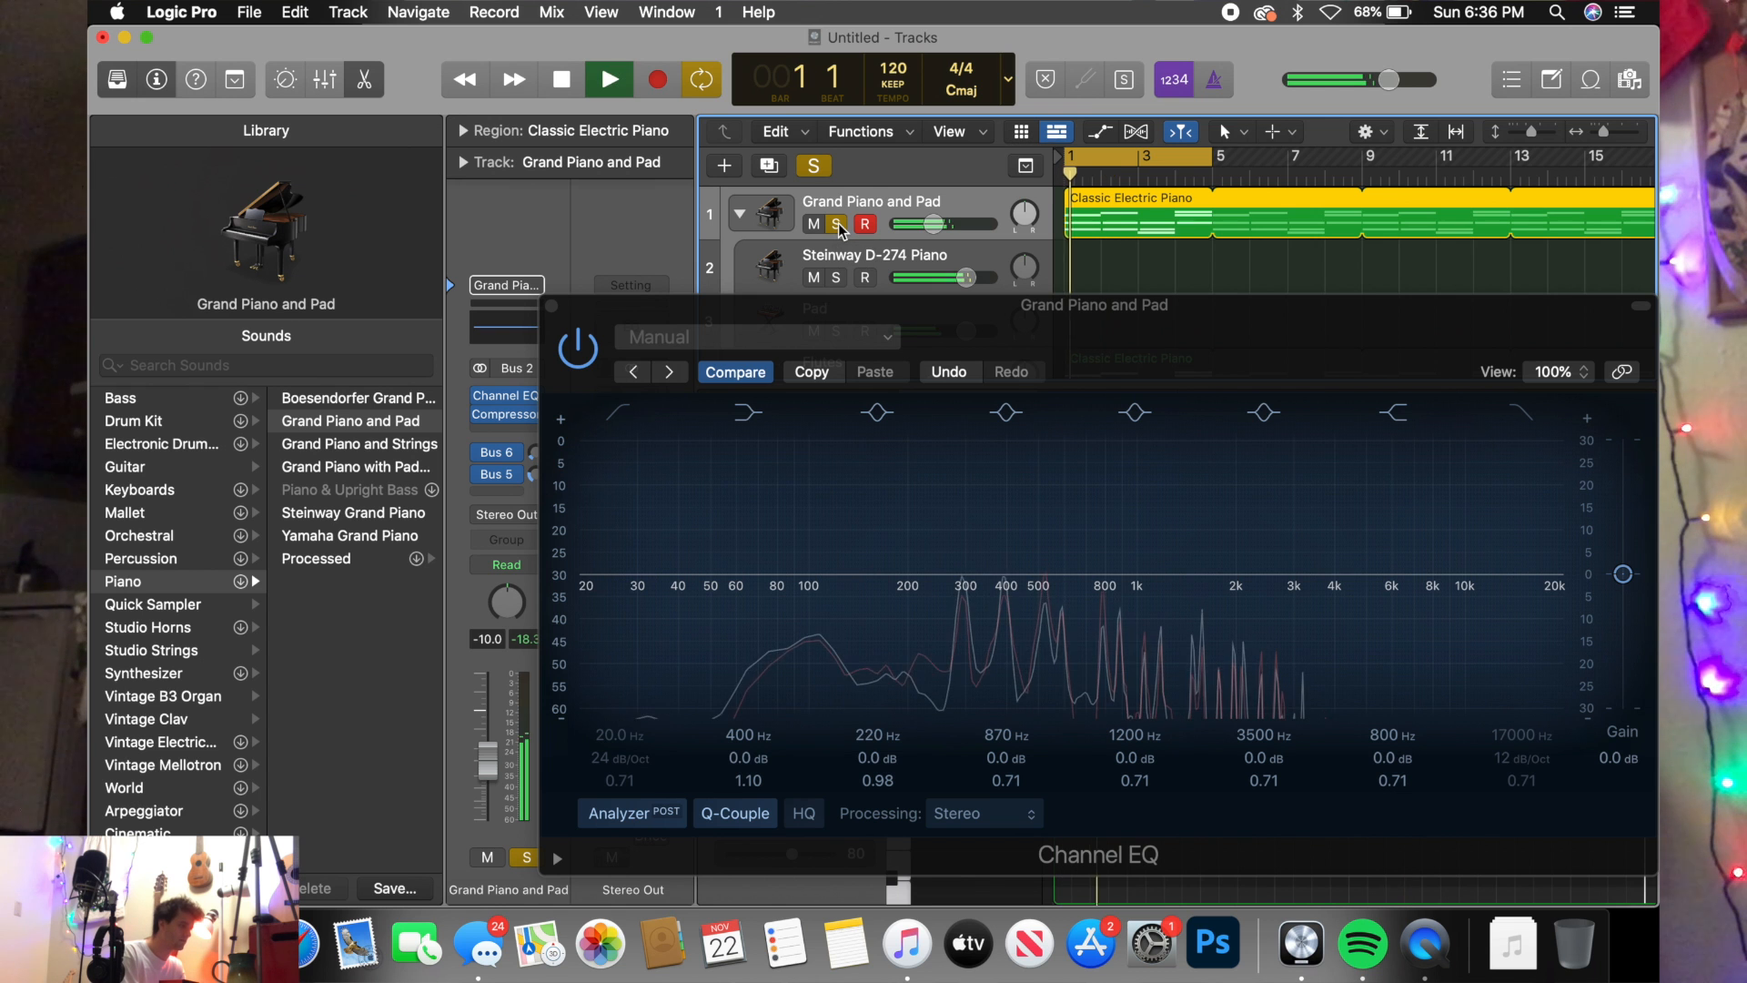
pyautogui.moveTo(933, 225); pyautogui.dragTo(966, 225)
# - Set the Grand Piano and Pad EQ's high shelf to about -23.5 dB at 4680 Hz and low cut to about 121 Hz, and stop playback
pyautogui.click(617, 410)
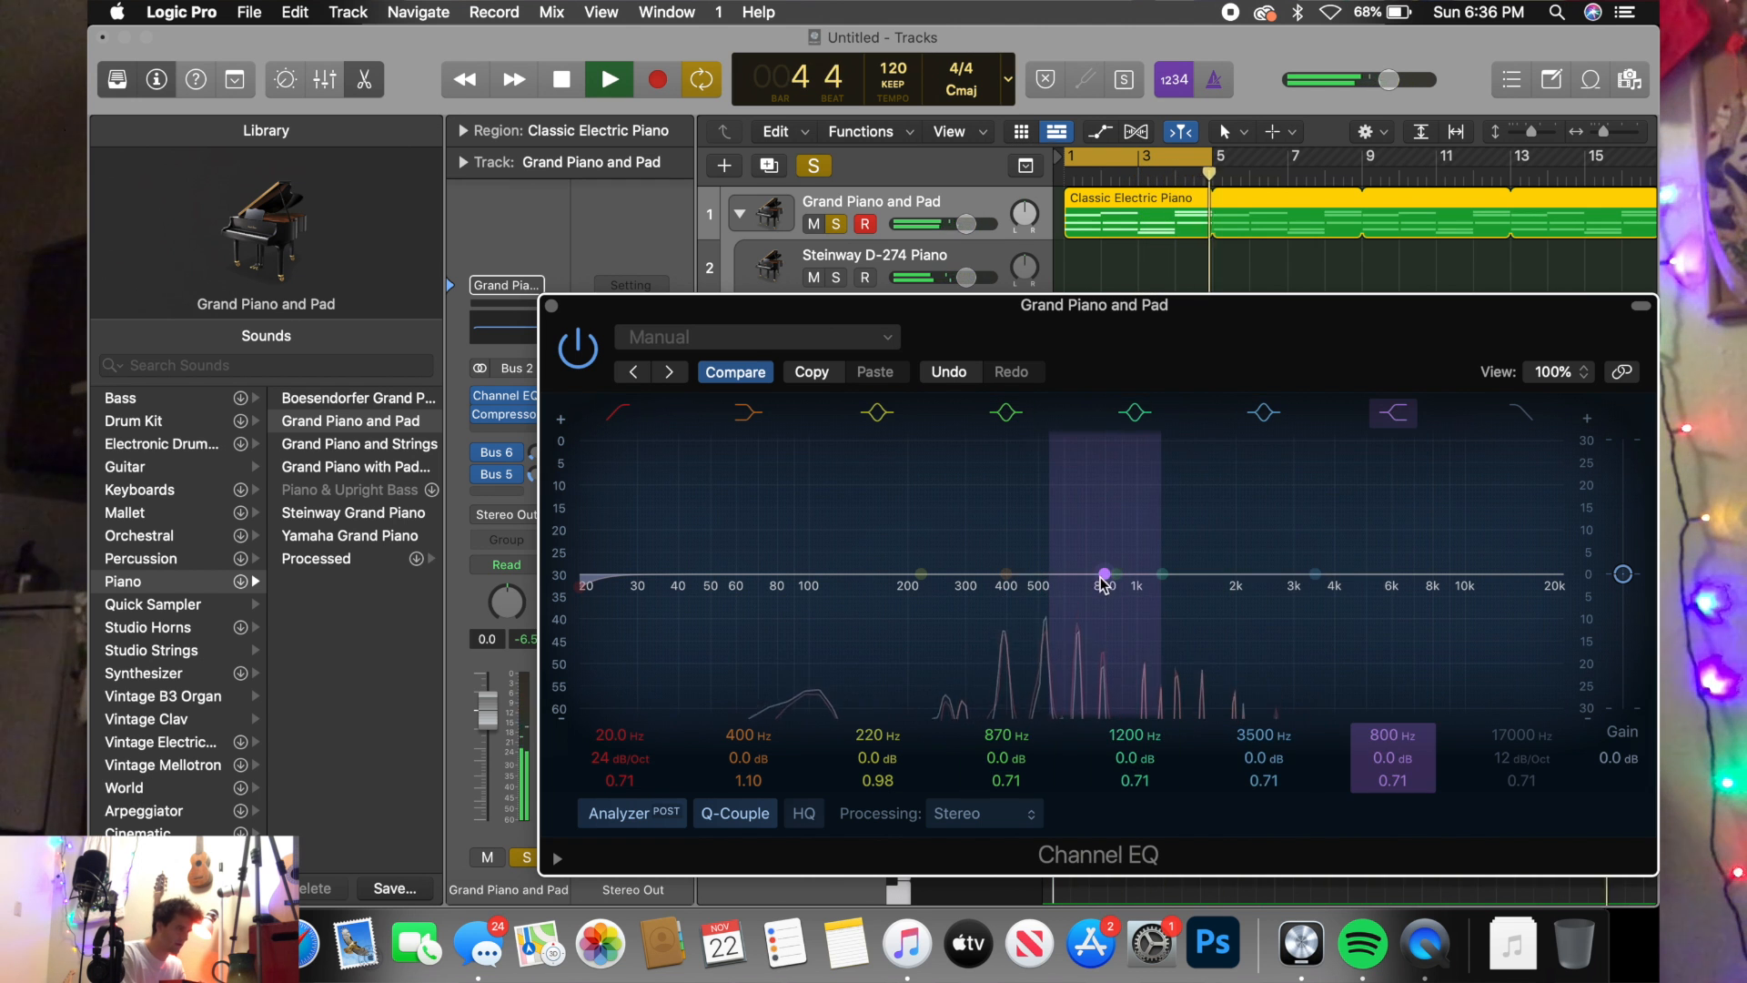
pyautogui.moveTo(1104, 574); pyautogui.dragTo(1369, 822)
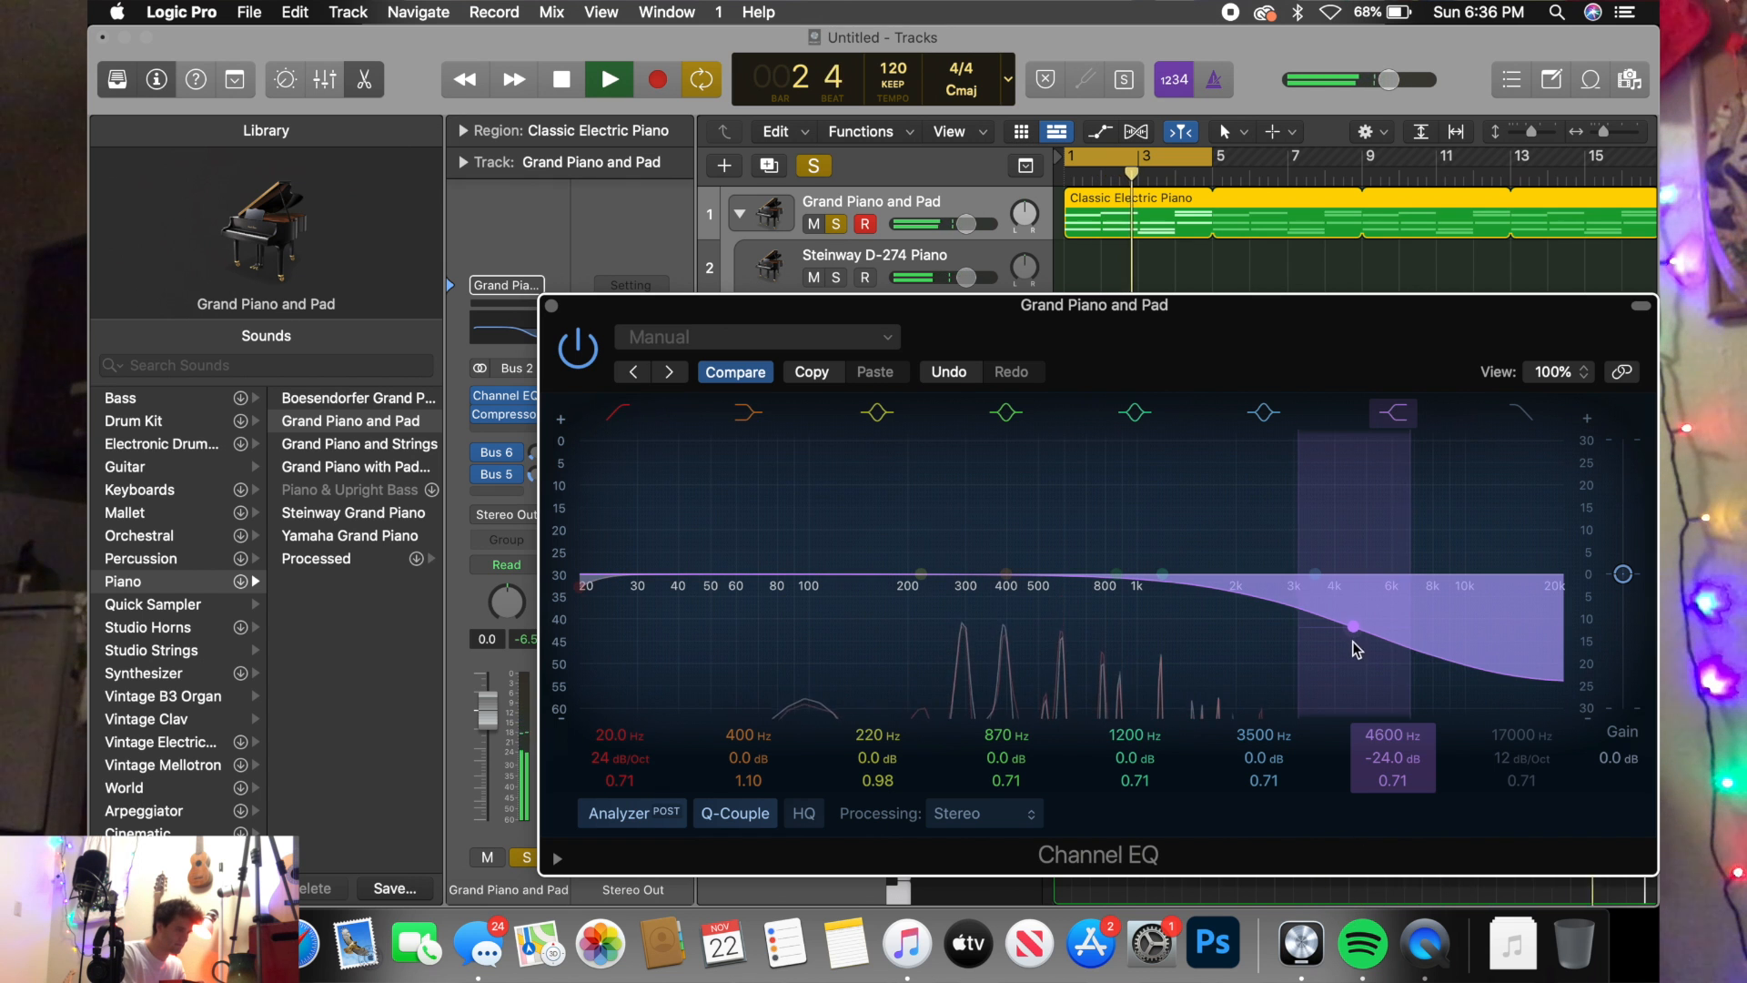
pyautogui.moveTo(1356, 697)
pyautogui.mouseDown()
pyautogui.moveTo(1376, 711)
pyautogui.moveTo(1357, 725)
pyautogui.mouseUp()
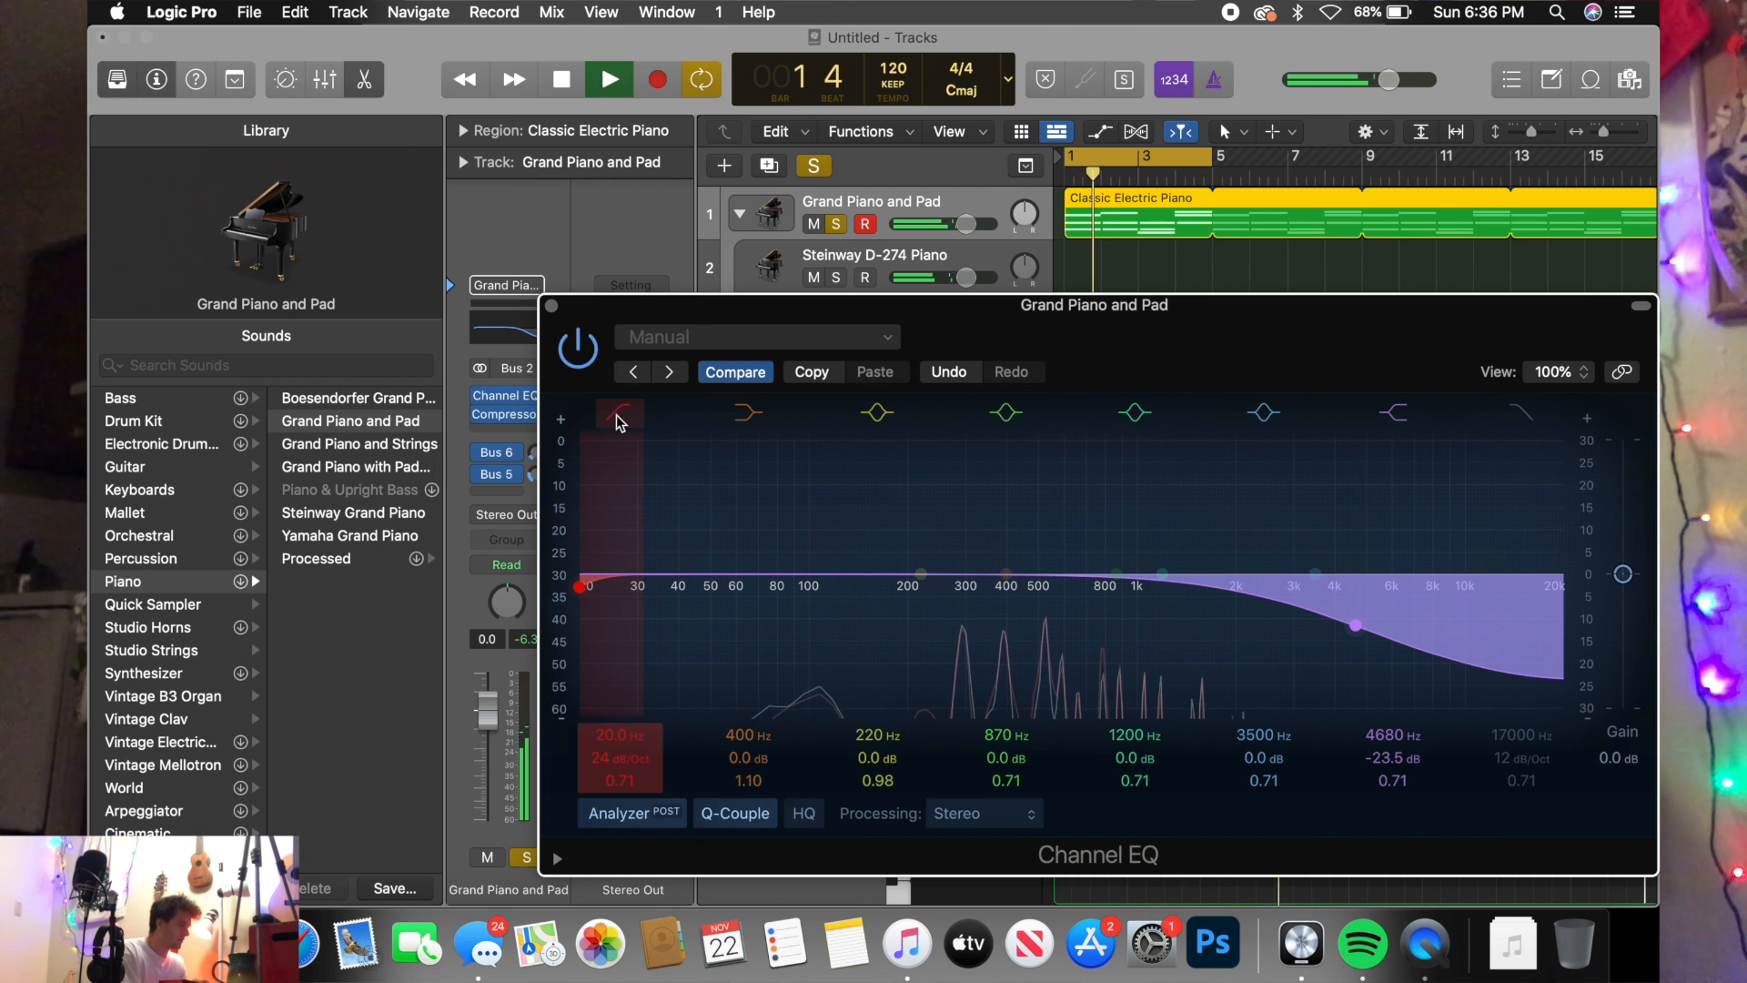
pyautogui.moveTo(620, 587); pyautogui.dragTo(857, 608)
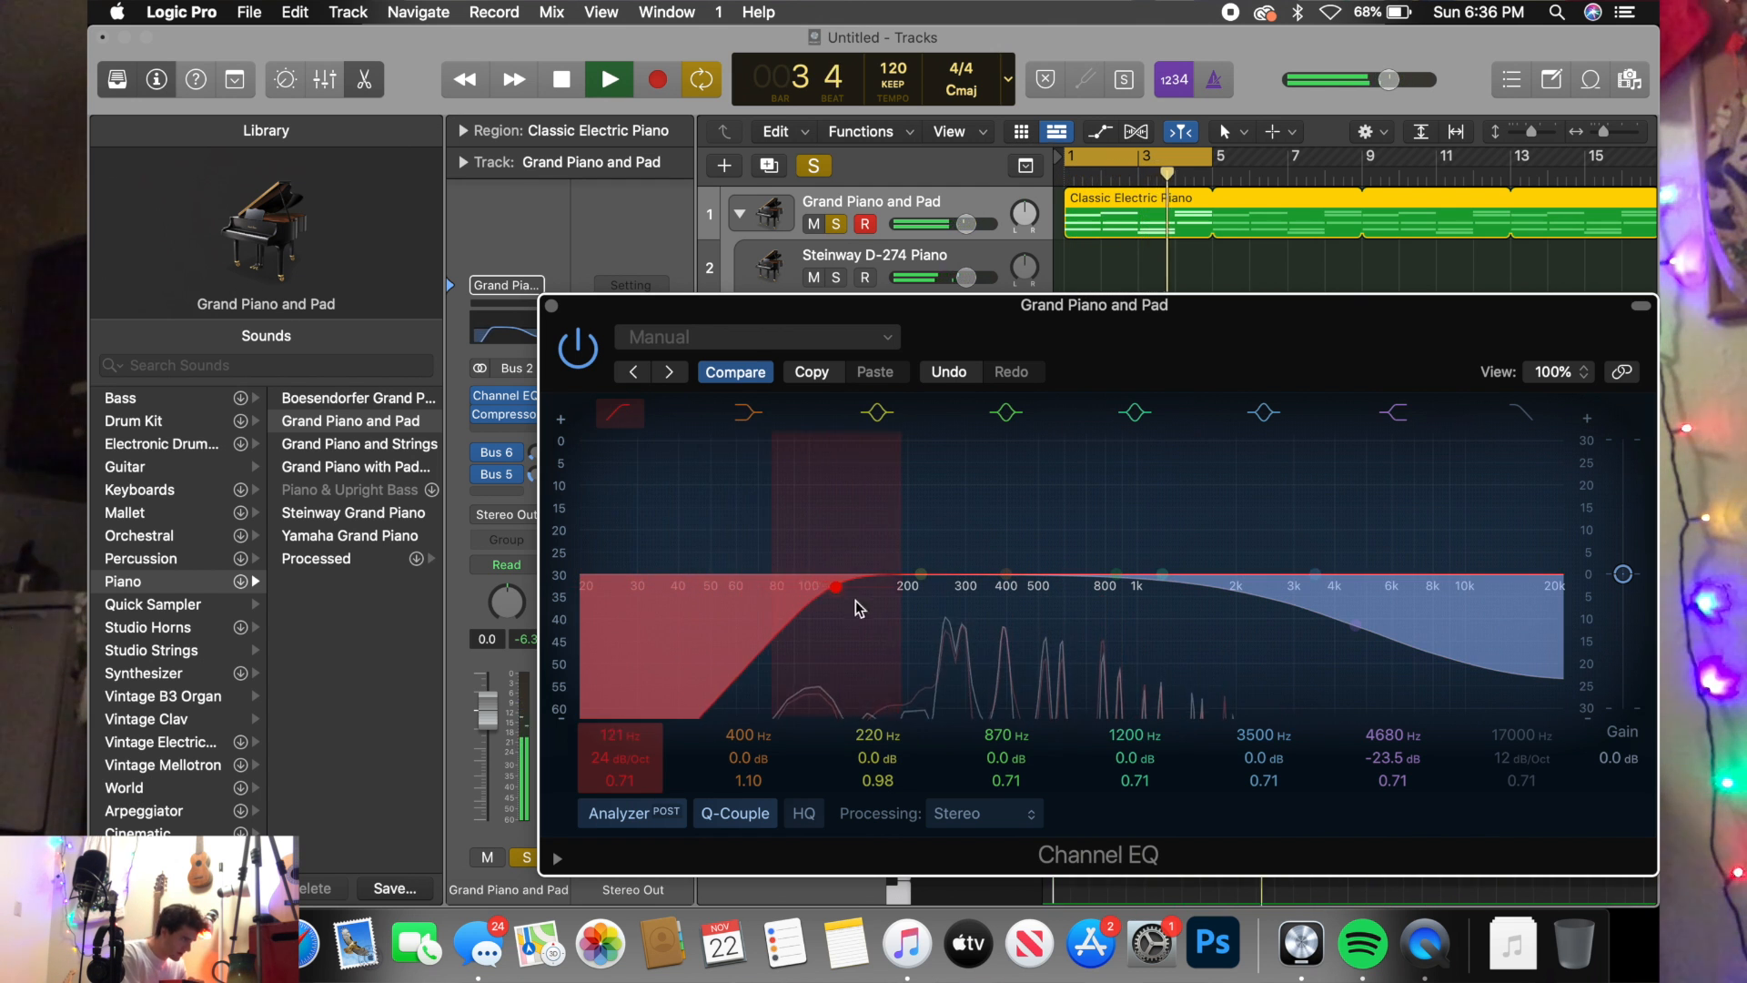
pyautogui.click(551, 306)
pyautogui.press('space')
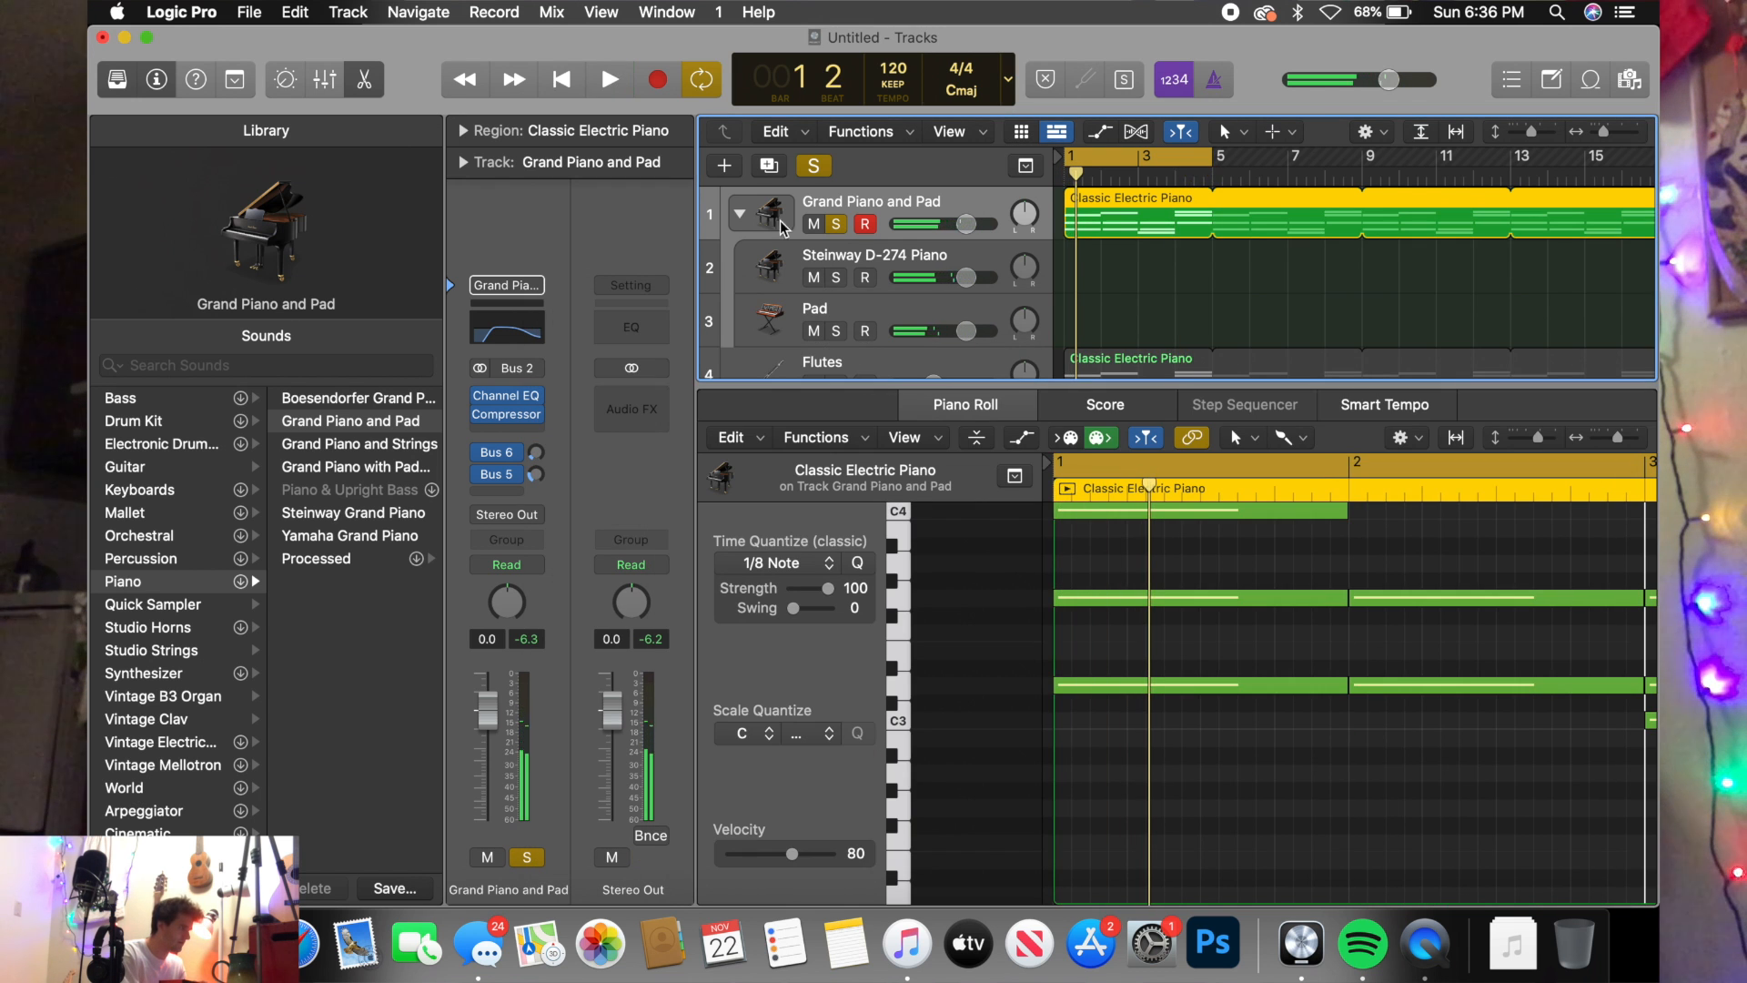
# - Collapse the Grand Piano and Pad stack and play the loop with only the Flutes track soloed
pyautogui.click(739, 213)
pyautogui.click(769, 256)
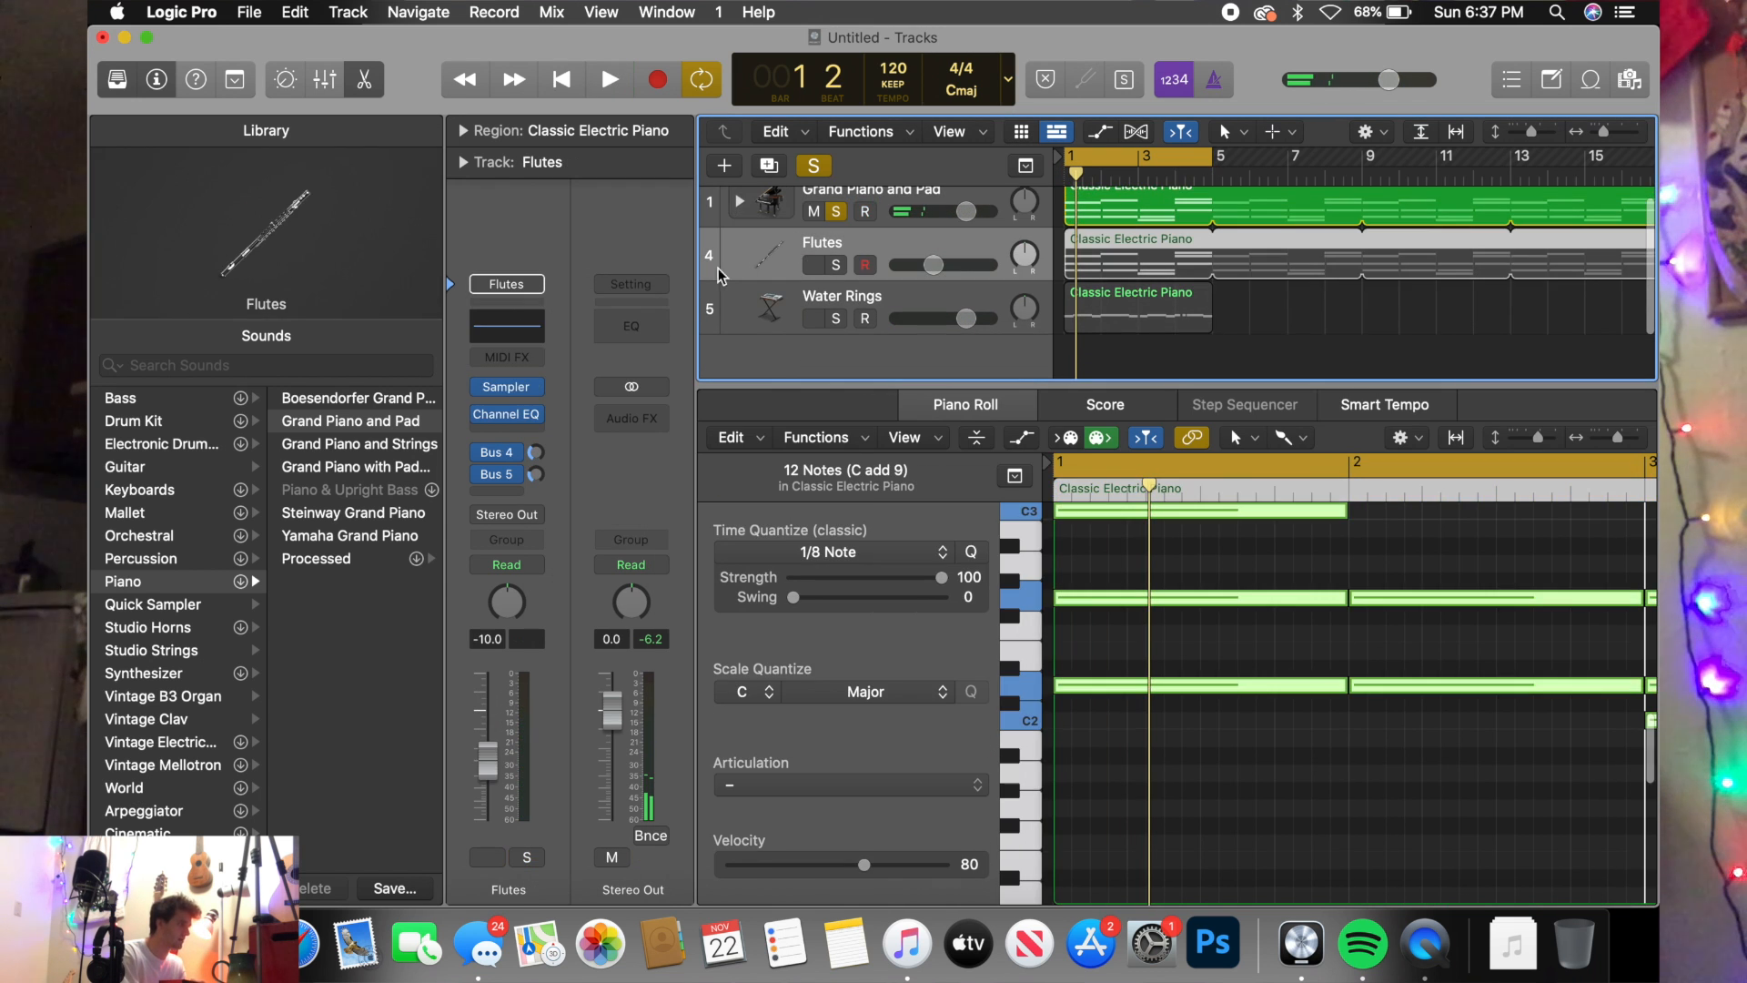
pyautogui.click(835, 265)
pyautogui.press('space')
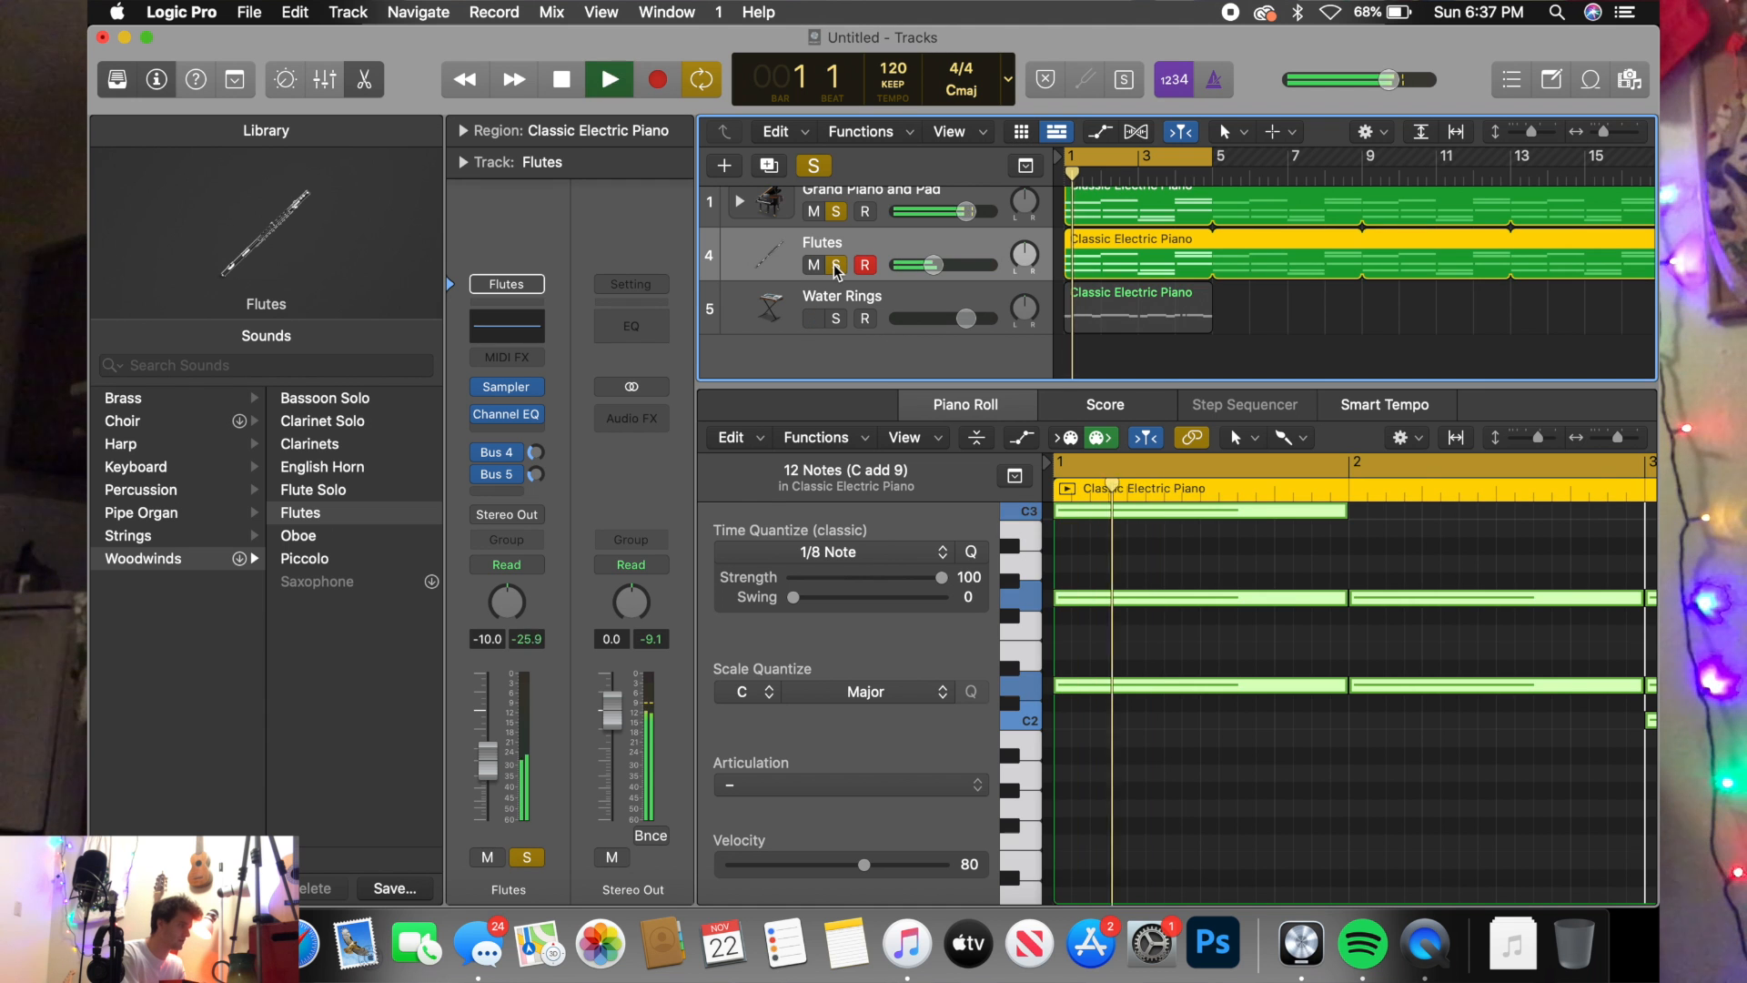
pyautogui.press('space')
pyautogui.click(837, 212)
pyautogui.press('space')
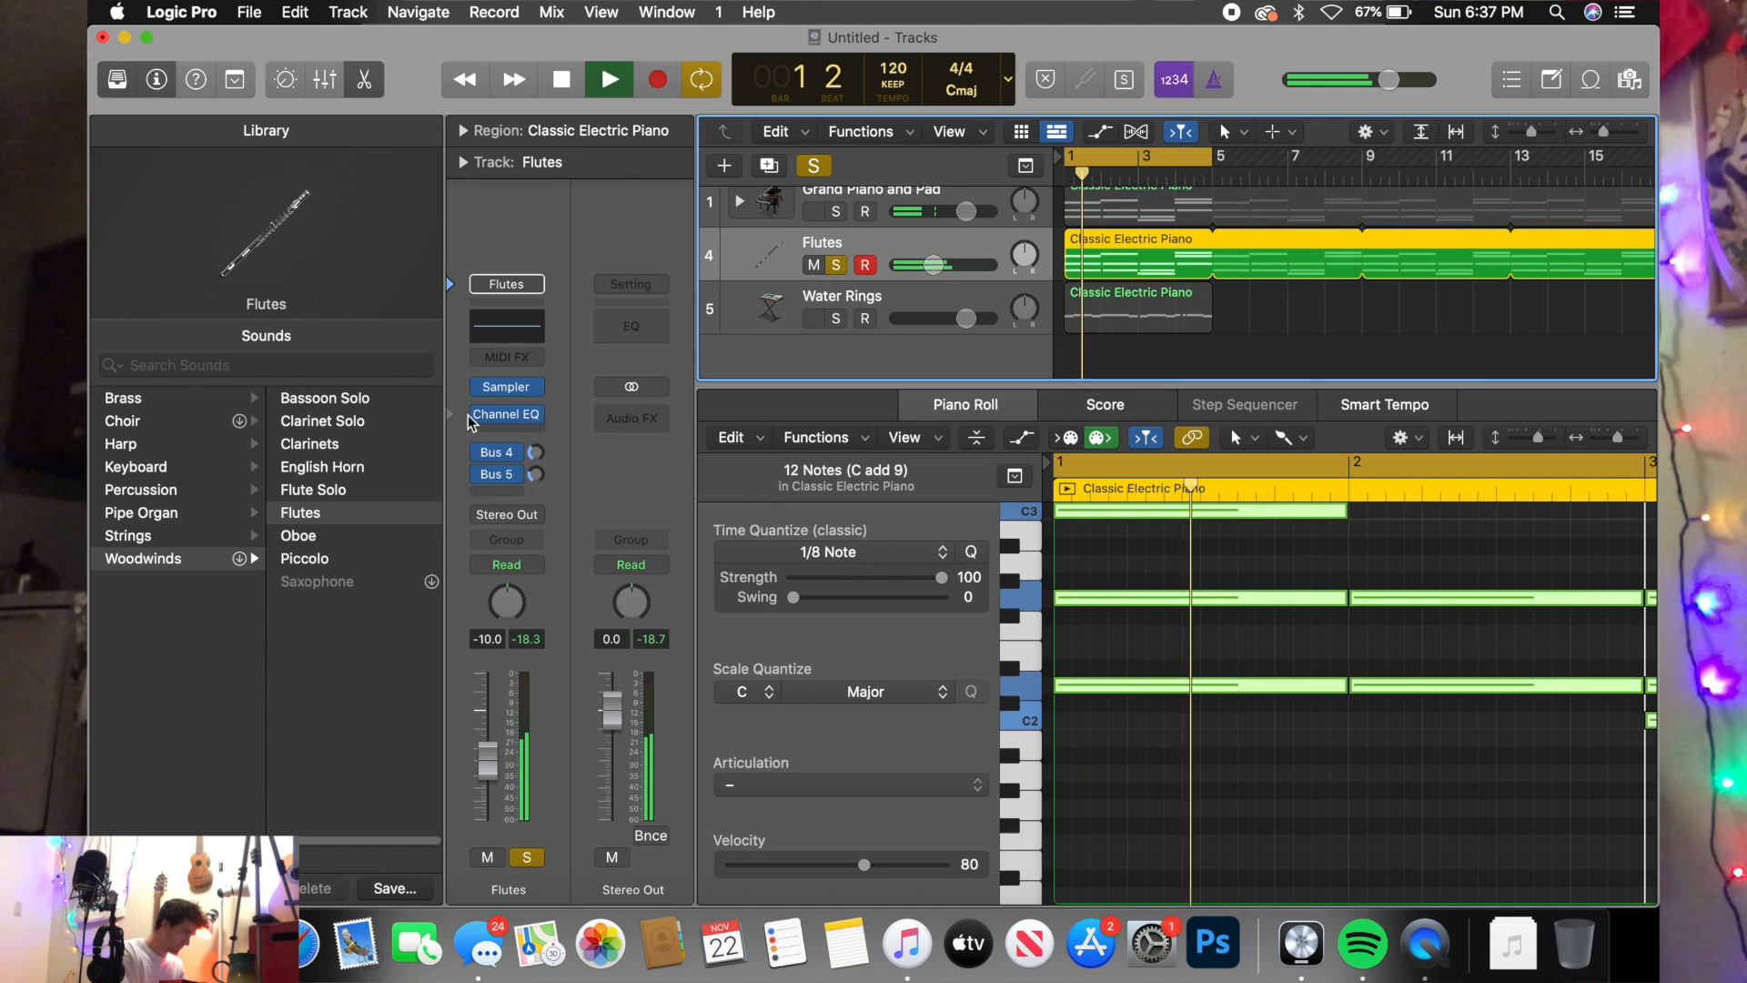
# - Turn on the analyzer in the Flutes track's Channel EQ and lower the high shelf to -24.0 dB at about 2580 Hz
pyautogui.click(507, 416)
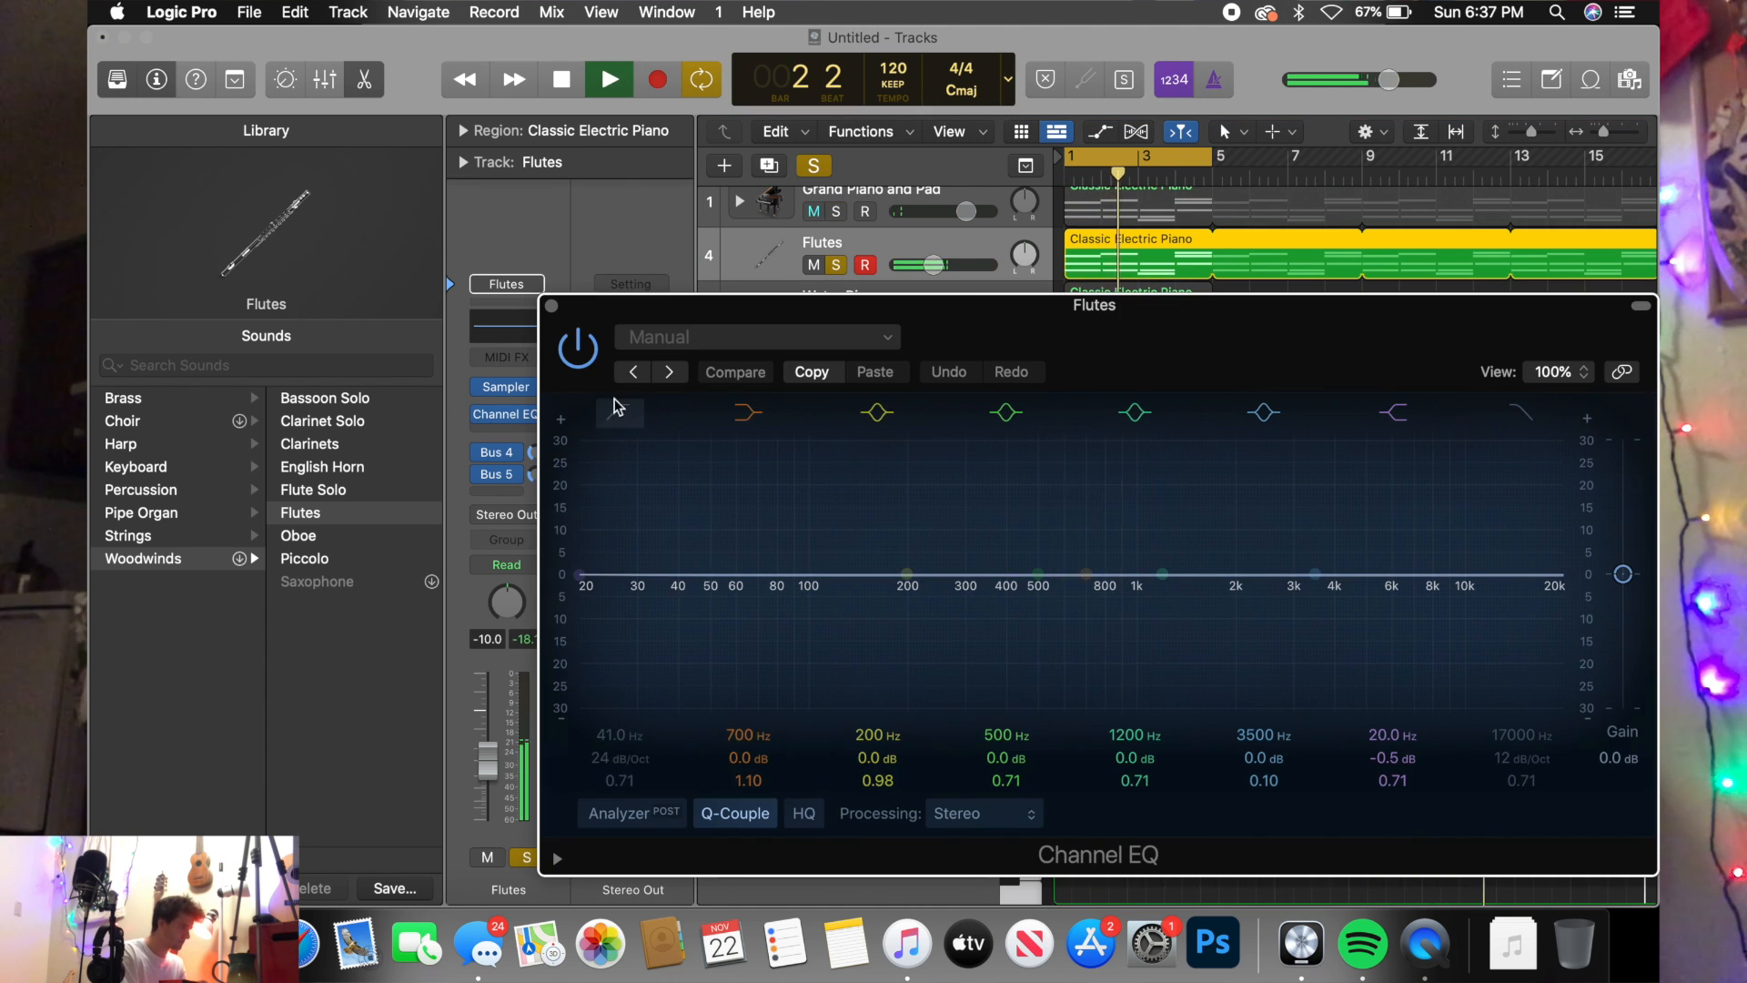
pyautogui.click(624, 815)
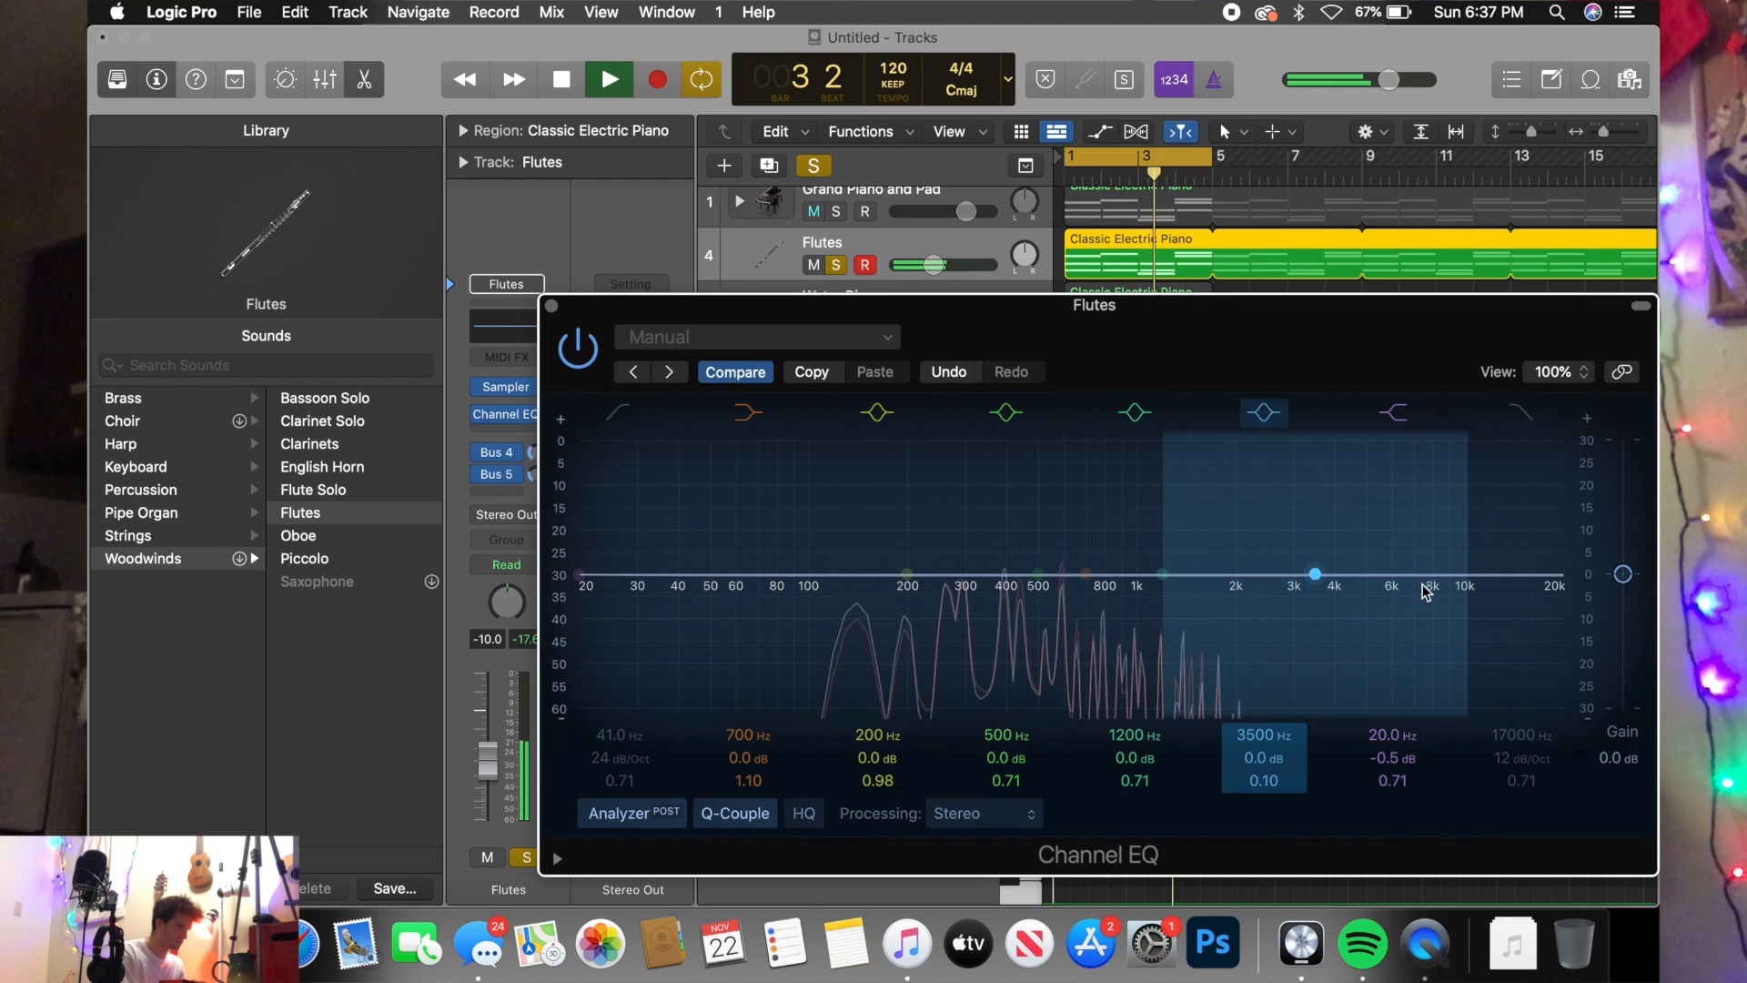
pyautogui.click(1395, 412)
pyautogui.click(1398, 413)
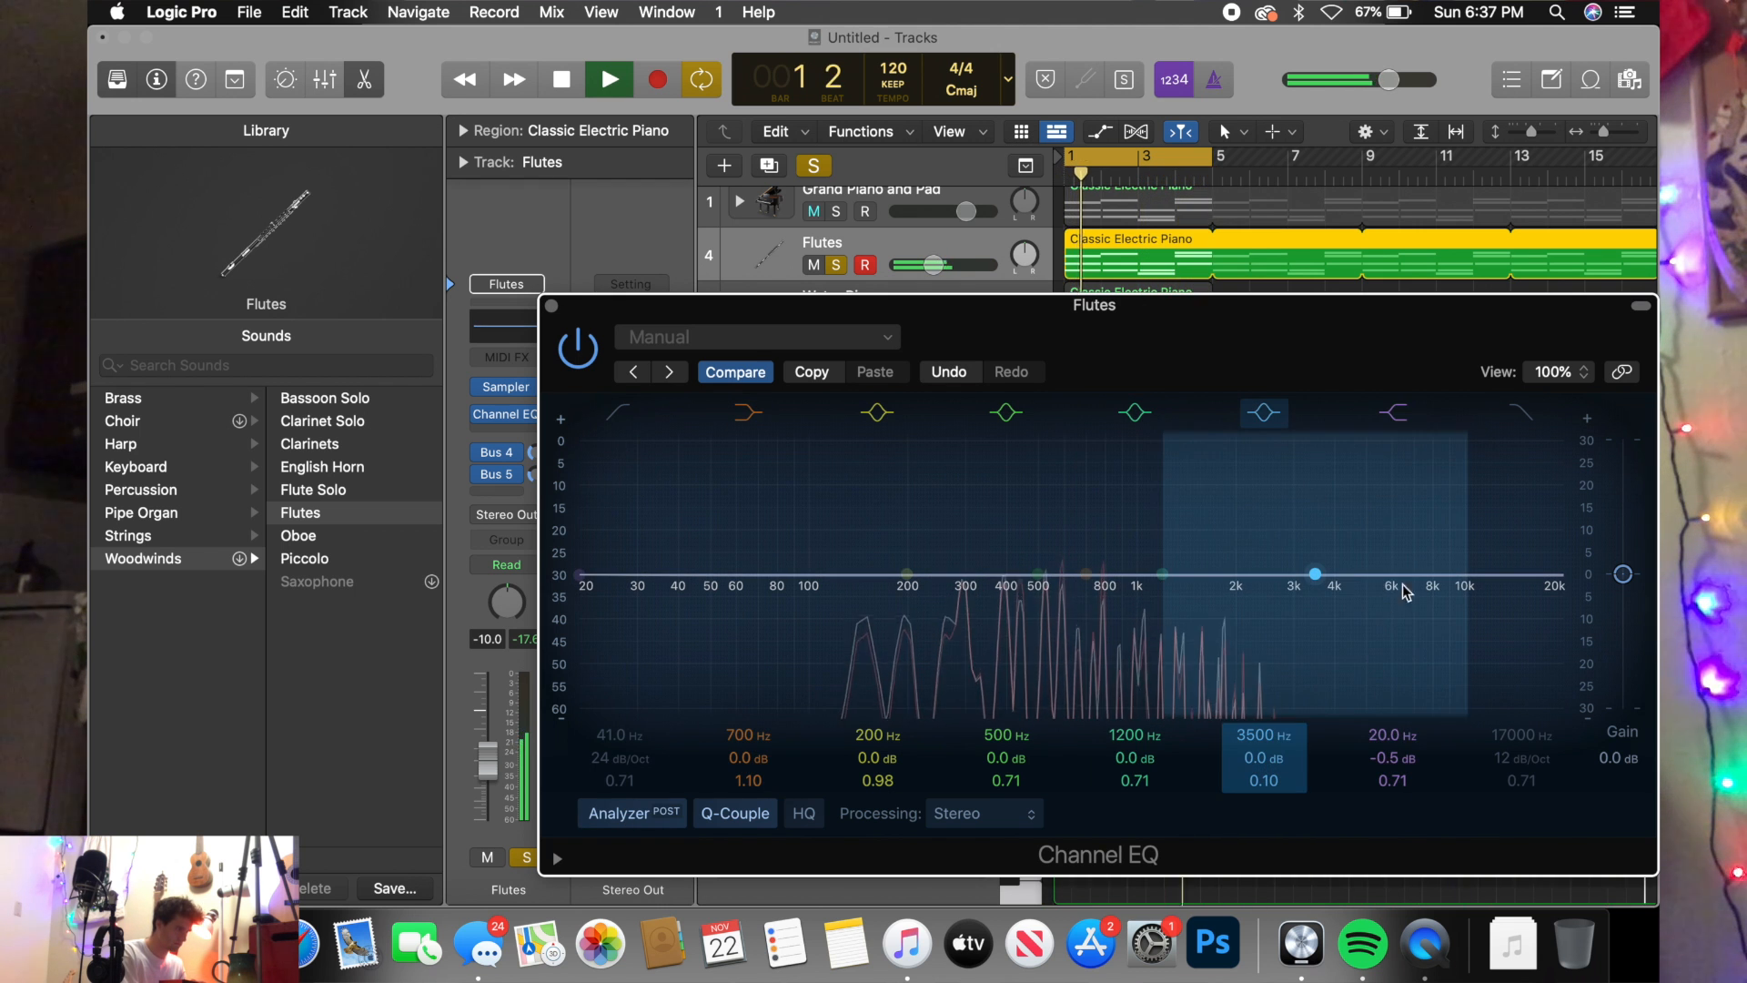
pyautogui.click(1385, 409)
pyautogui.click(1385, 409)
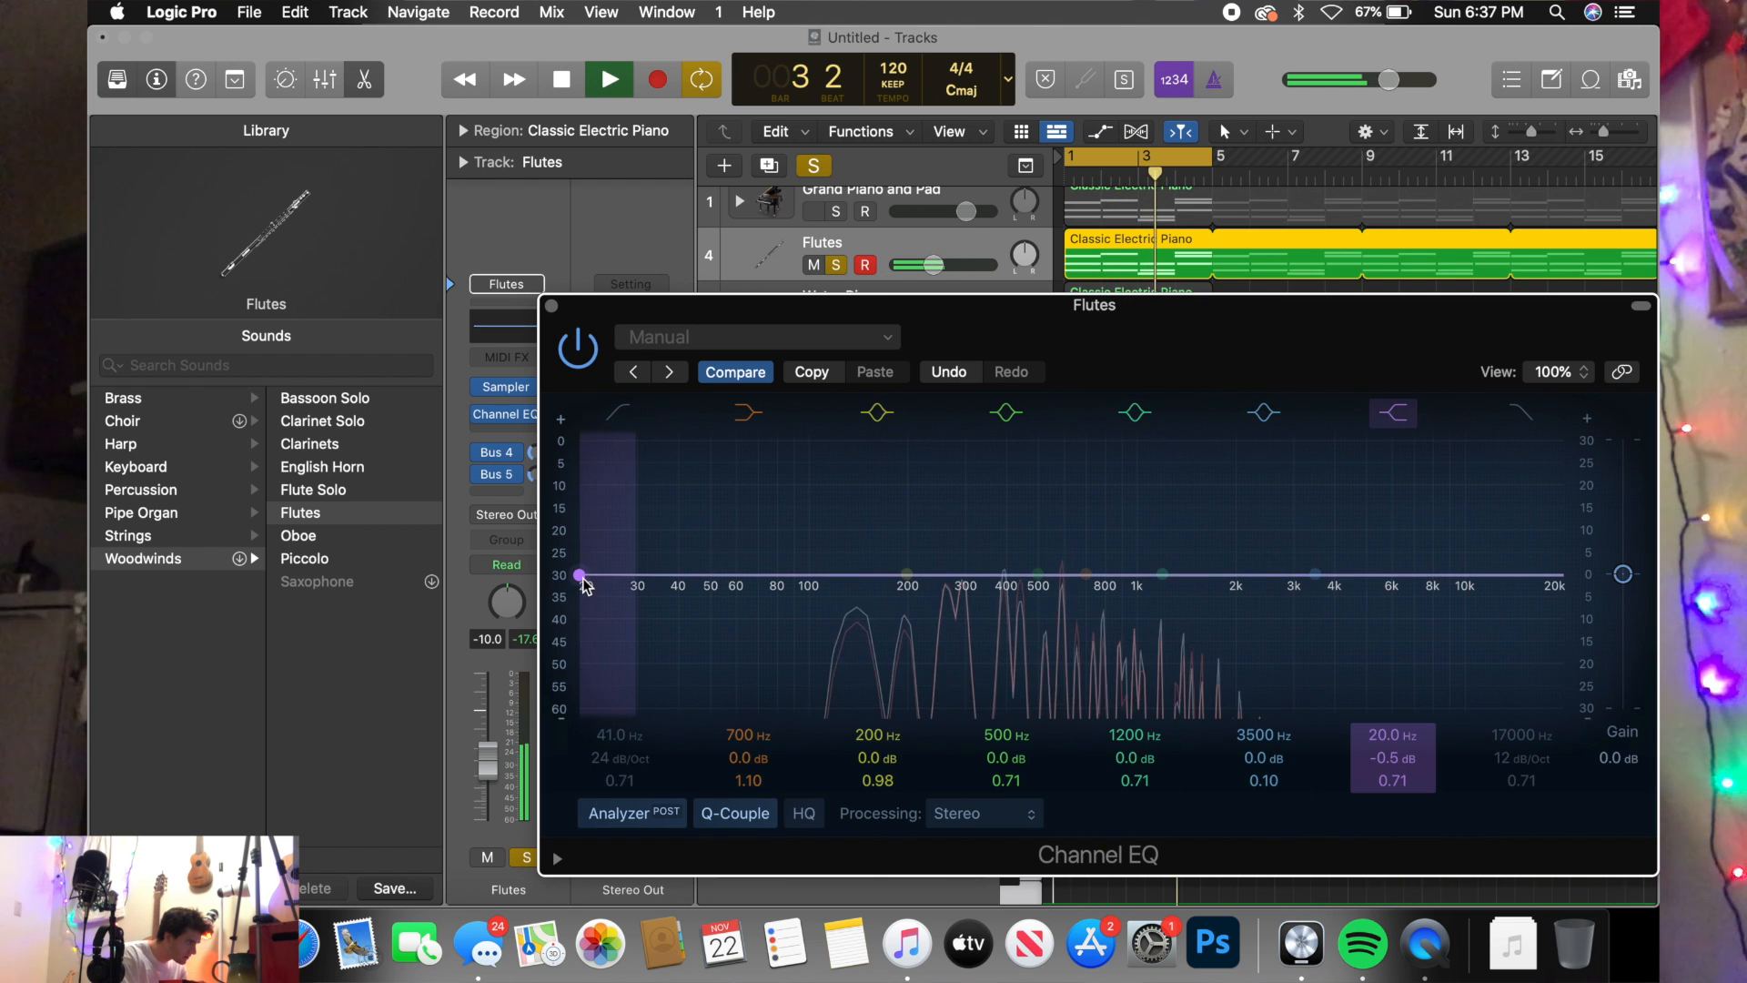
pyautogui.moveTo(579, 575); pyautogui.dragTo(1279, 757)
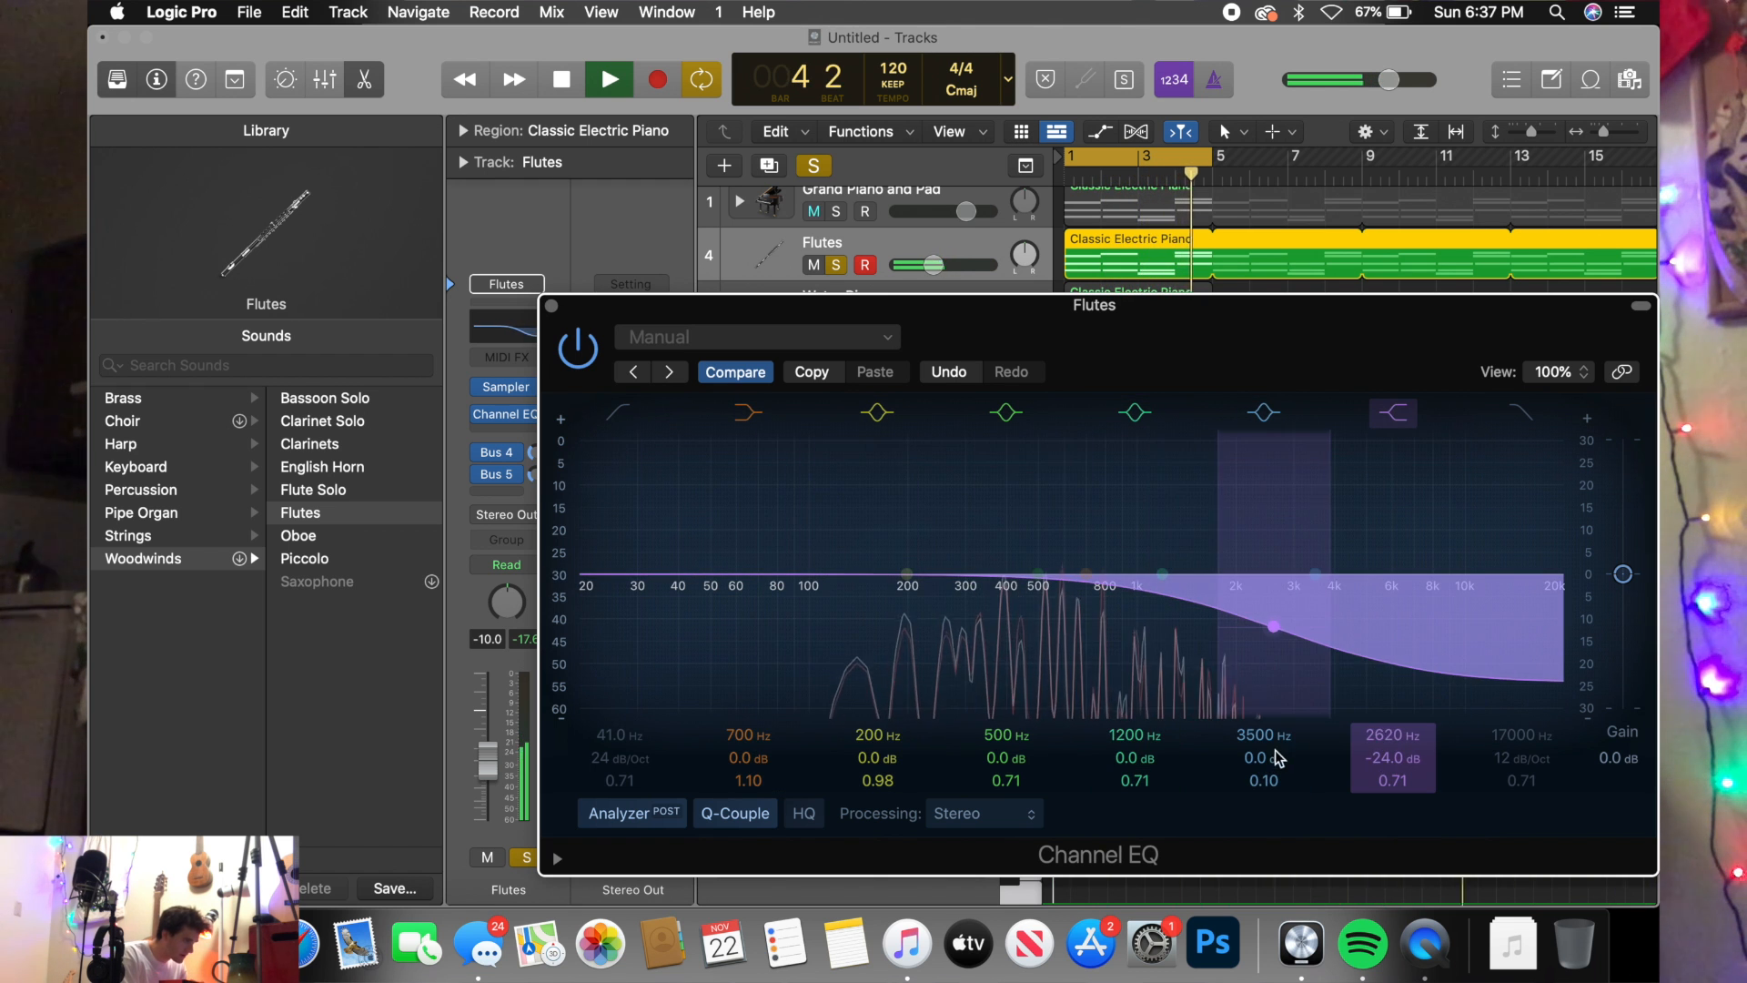
# - Enable the Flutes EQ's low cut at about 240 Hz with a Q of 0.57 and close the Channel EQ
pyautogui.click(620, 413)
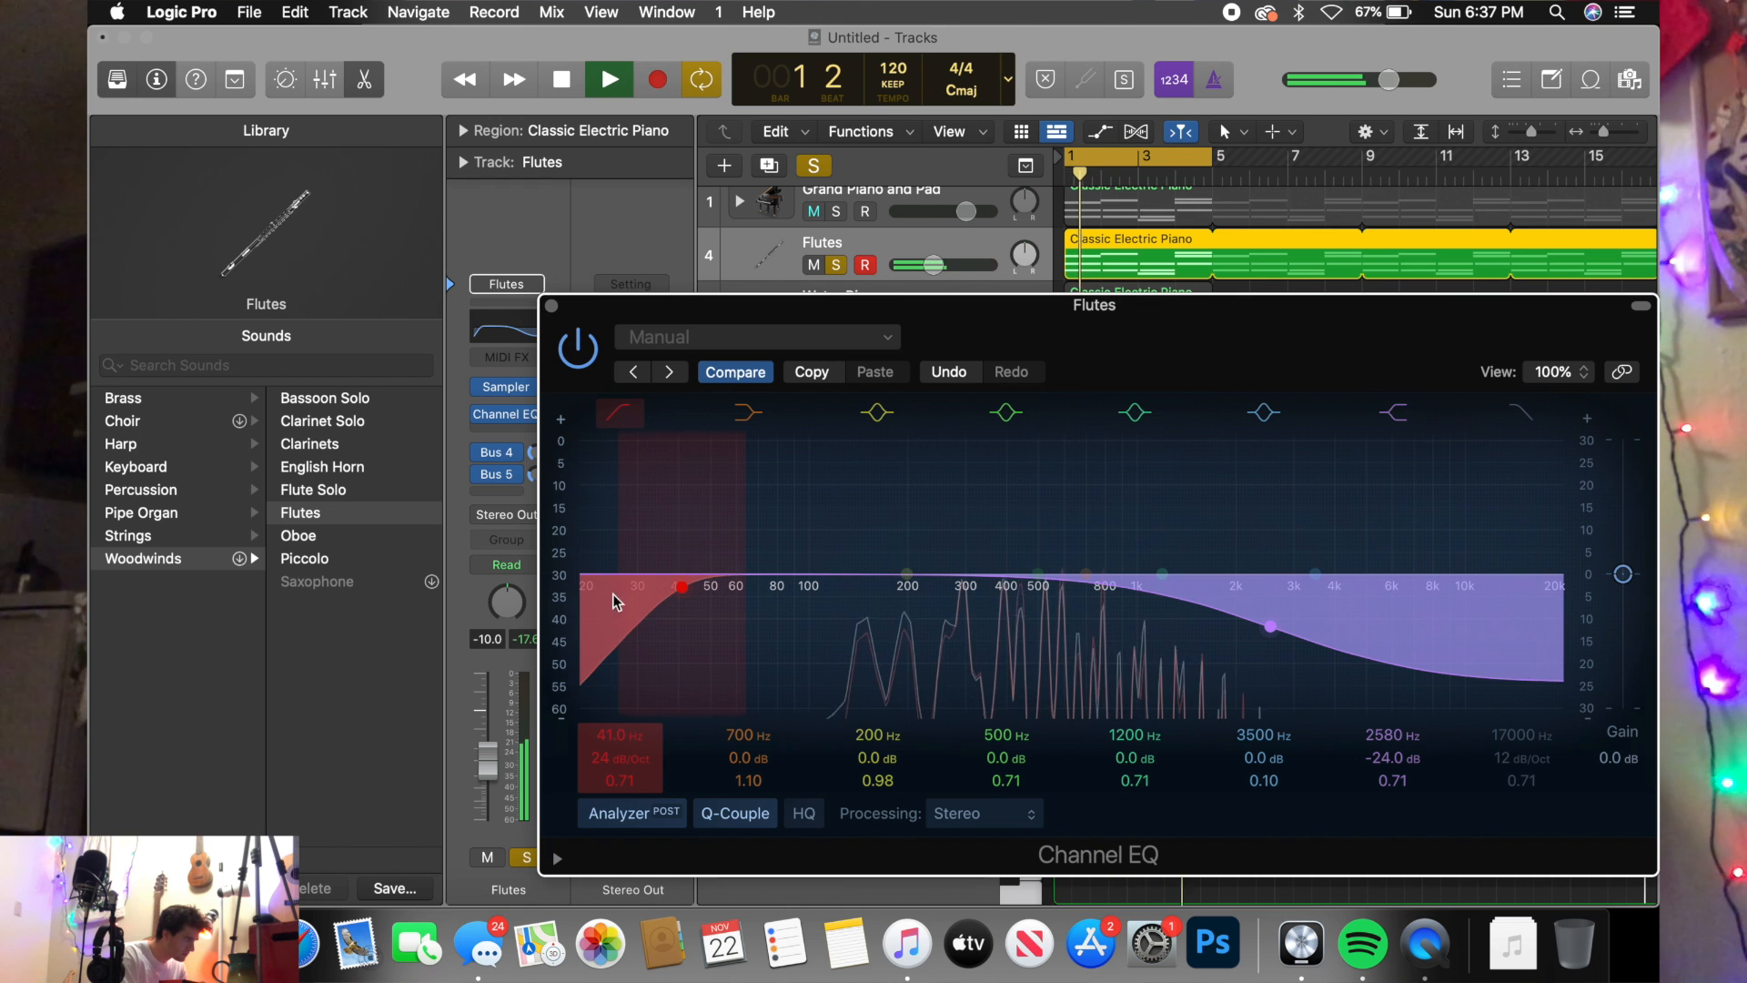
pyautogui.moveTo(662, 596); pyautogui.dragTo(930, 603)
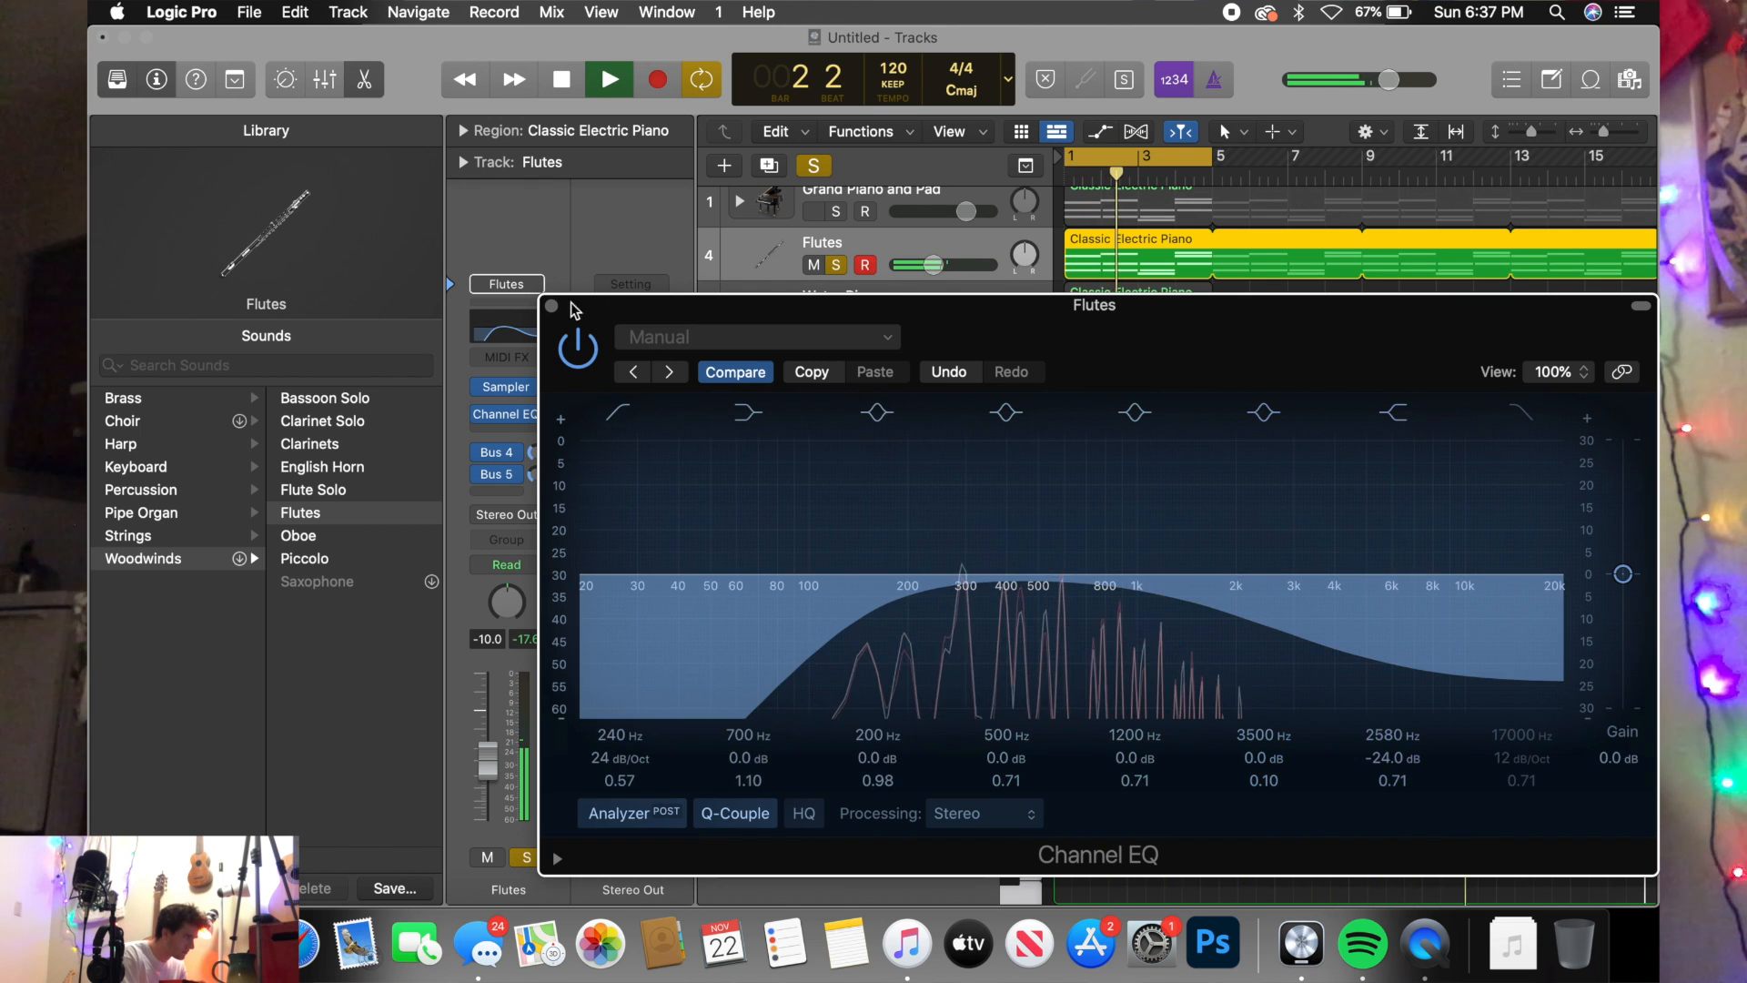
pyautogui.click(551, 307)
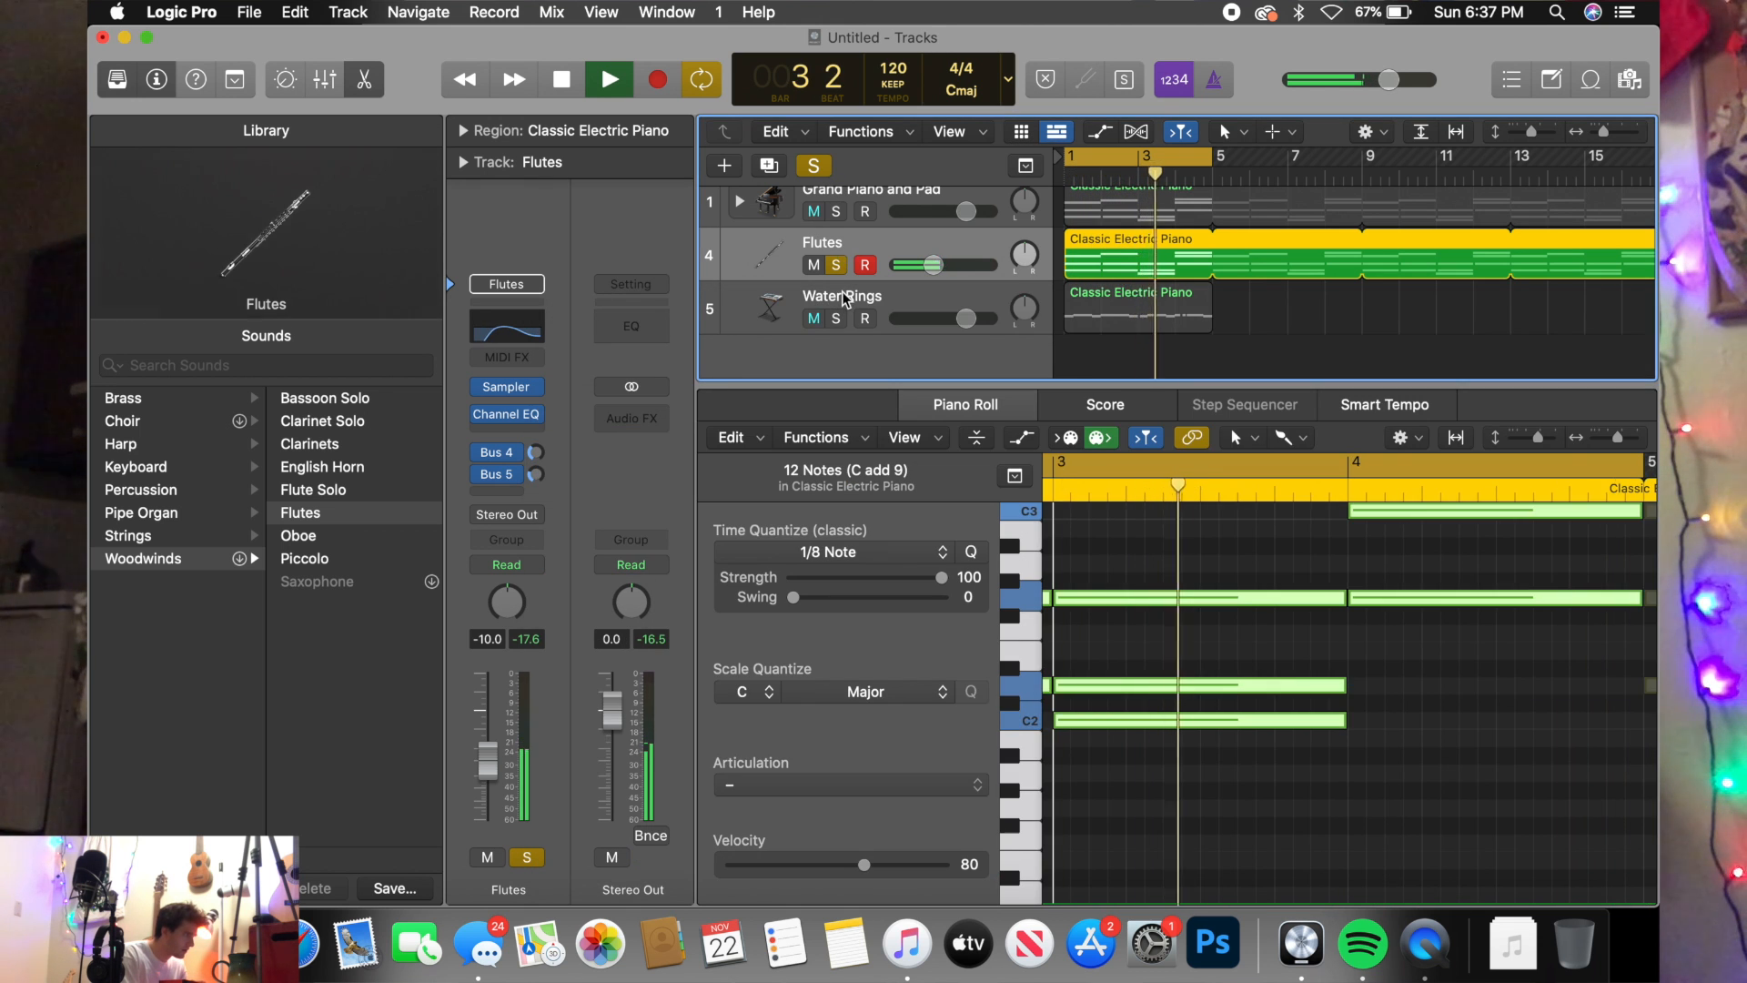
# - Solo the Water Rings track alongside the Flutes, then clear all solos
pyautogui.click(838, 328)
pyautogui.click(836, 320)
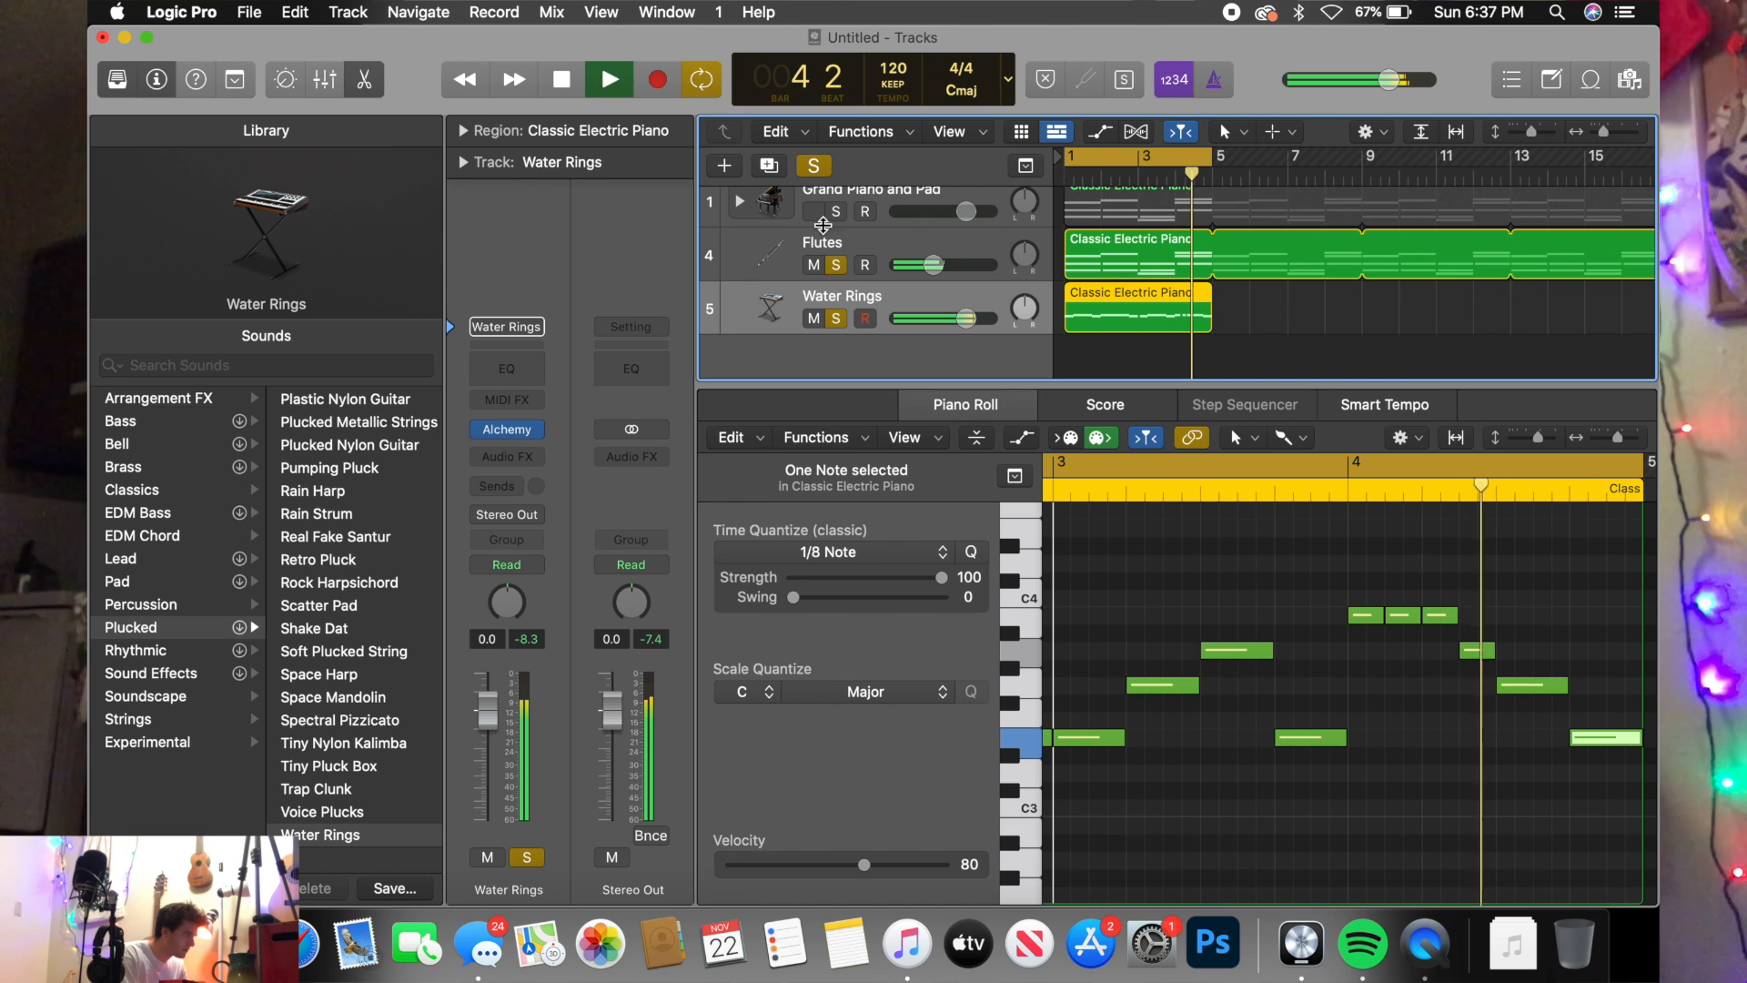
pyautogui.click(814, 165)
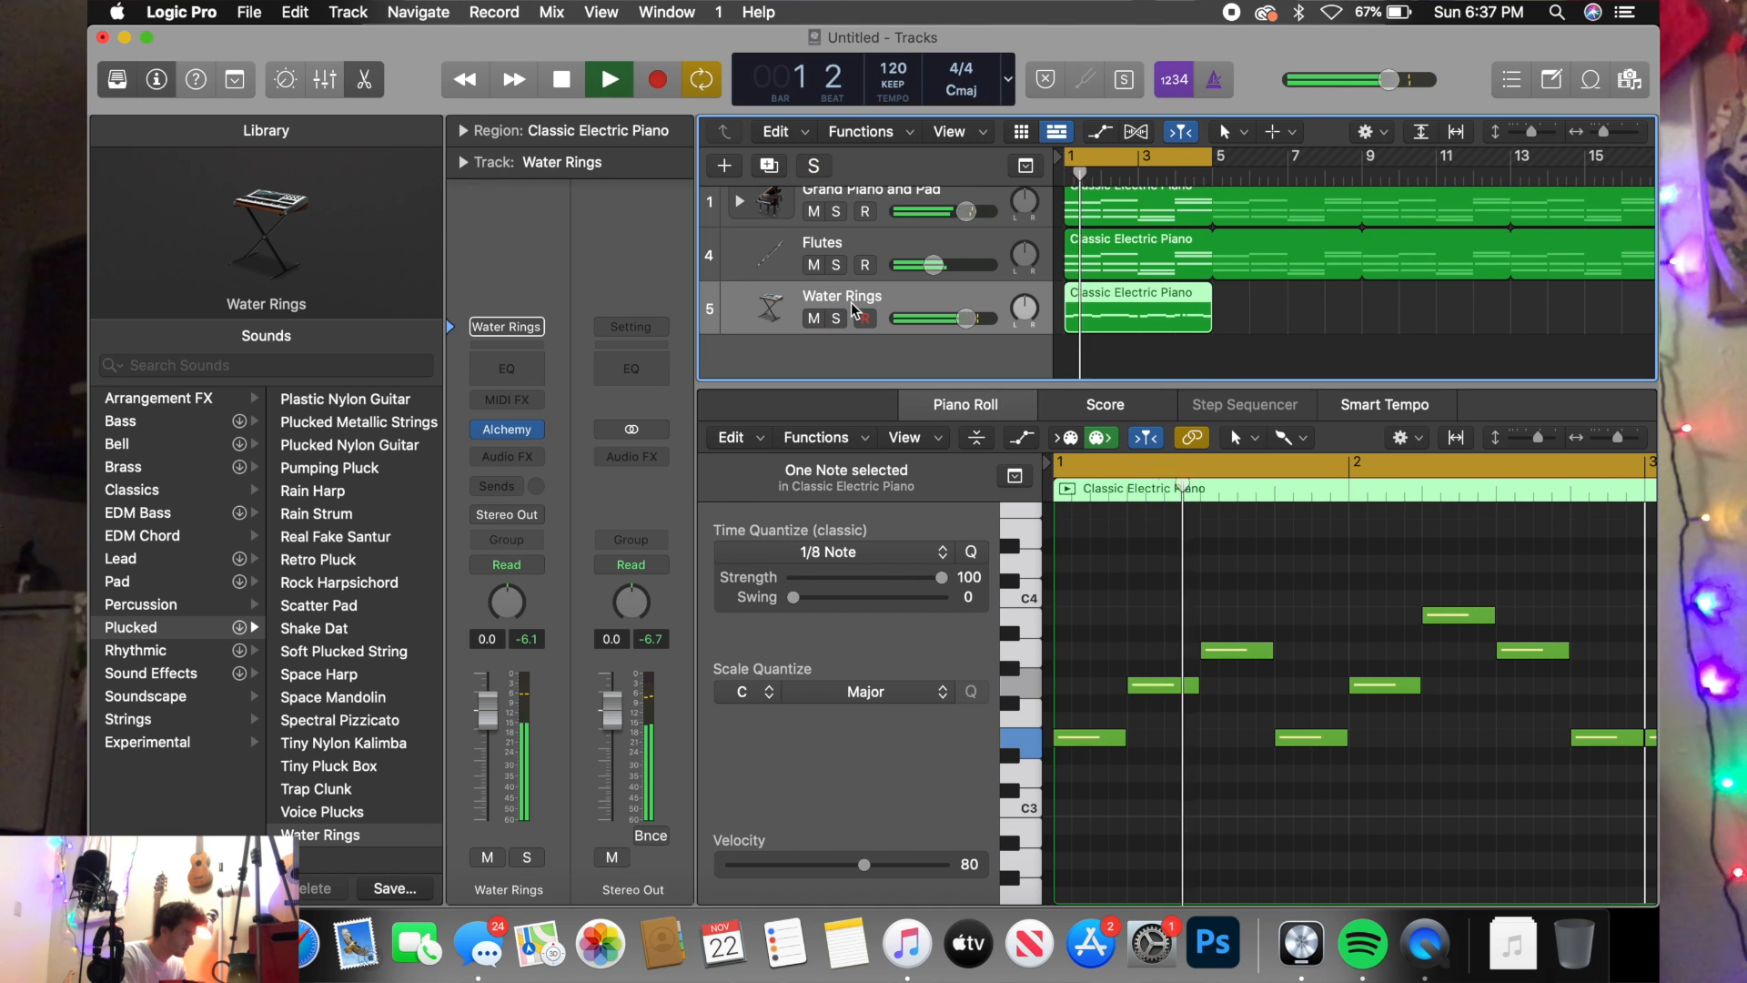
# - Set the Grand Piano and Pad track's volume to -10 dB
pyautogui.doubleClick(967, 211)
pyautogui.write('-10')
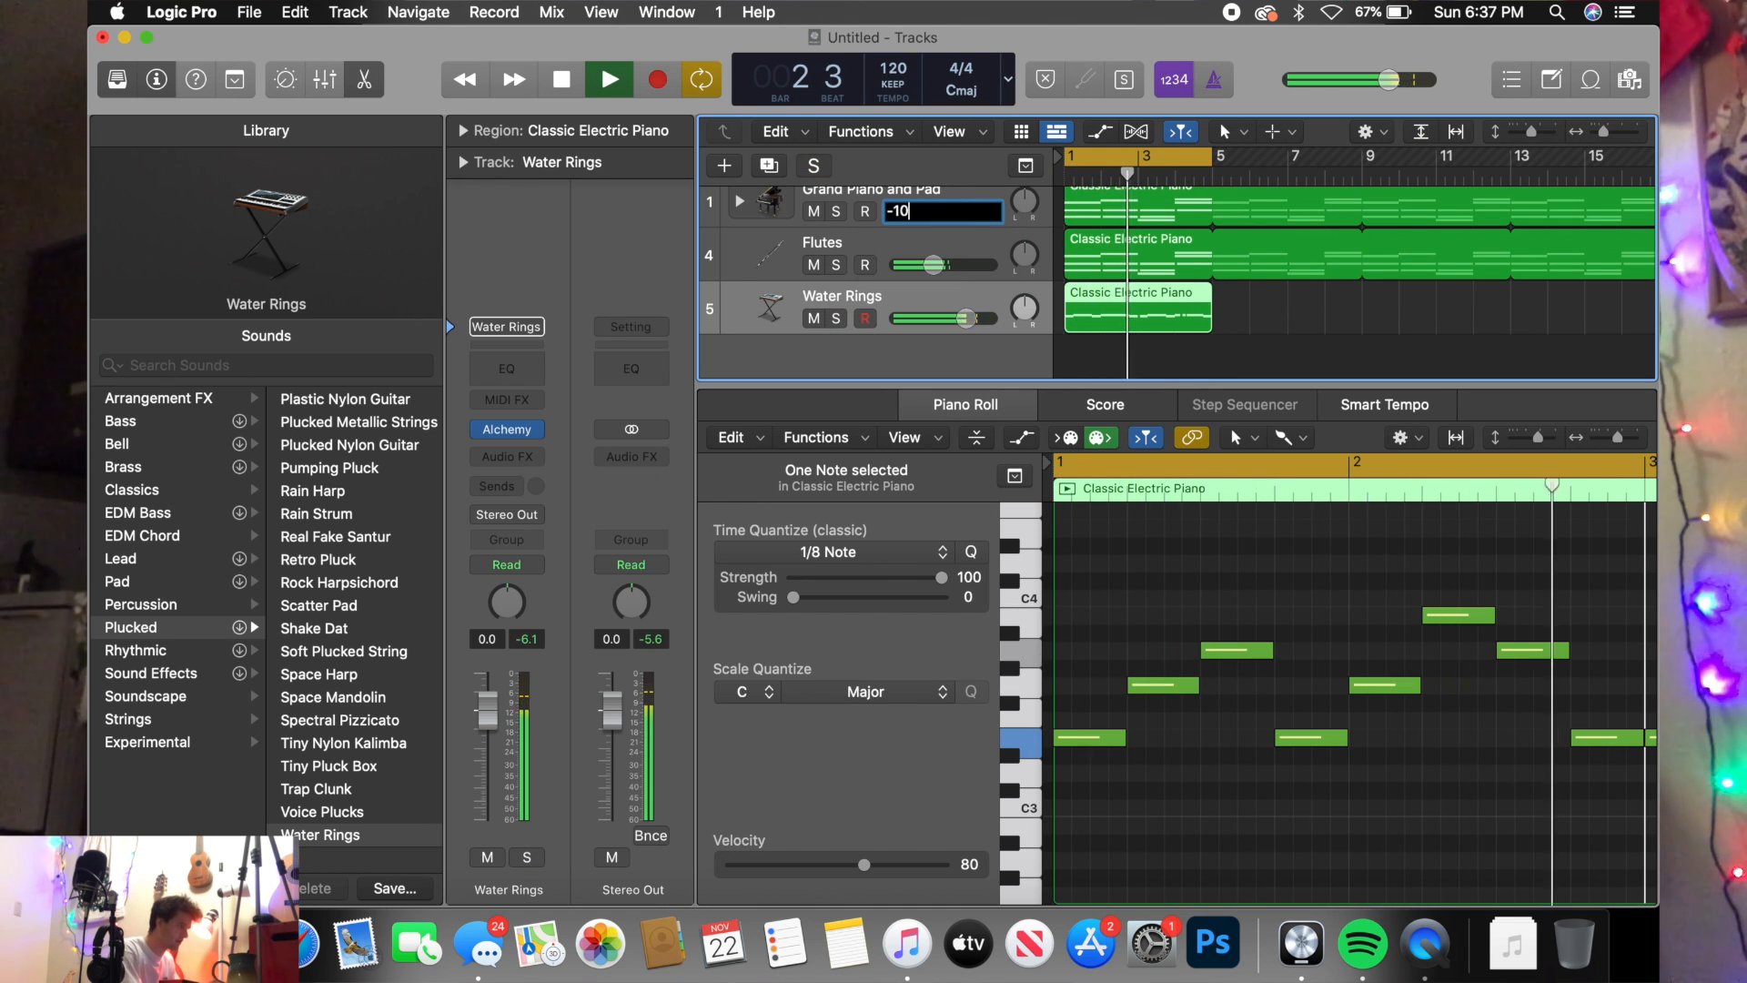
pyautogui.press('Return')
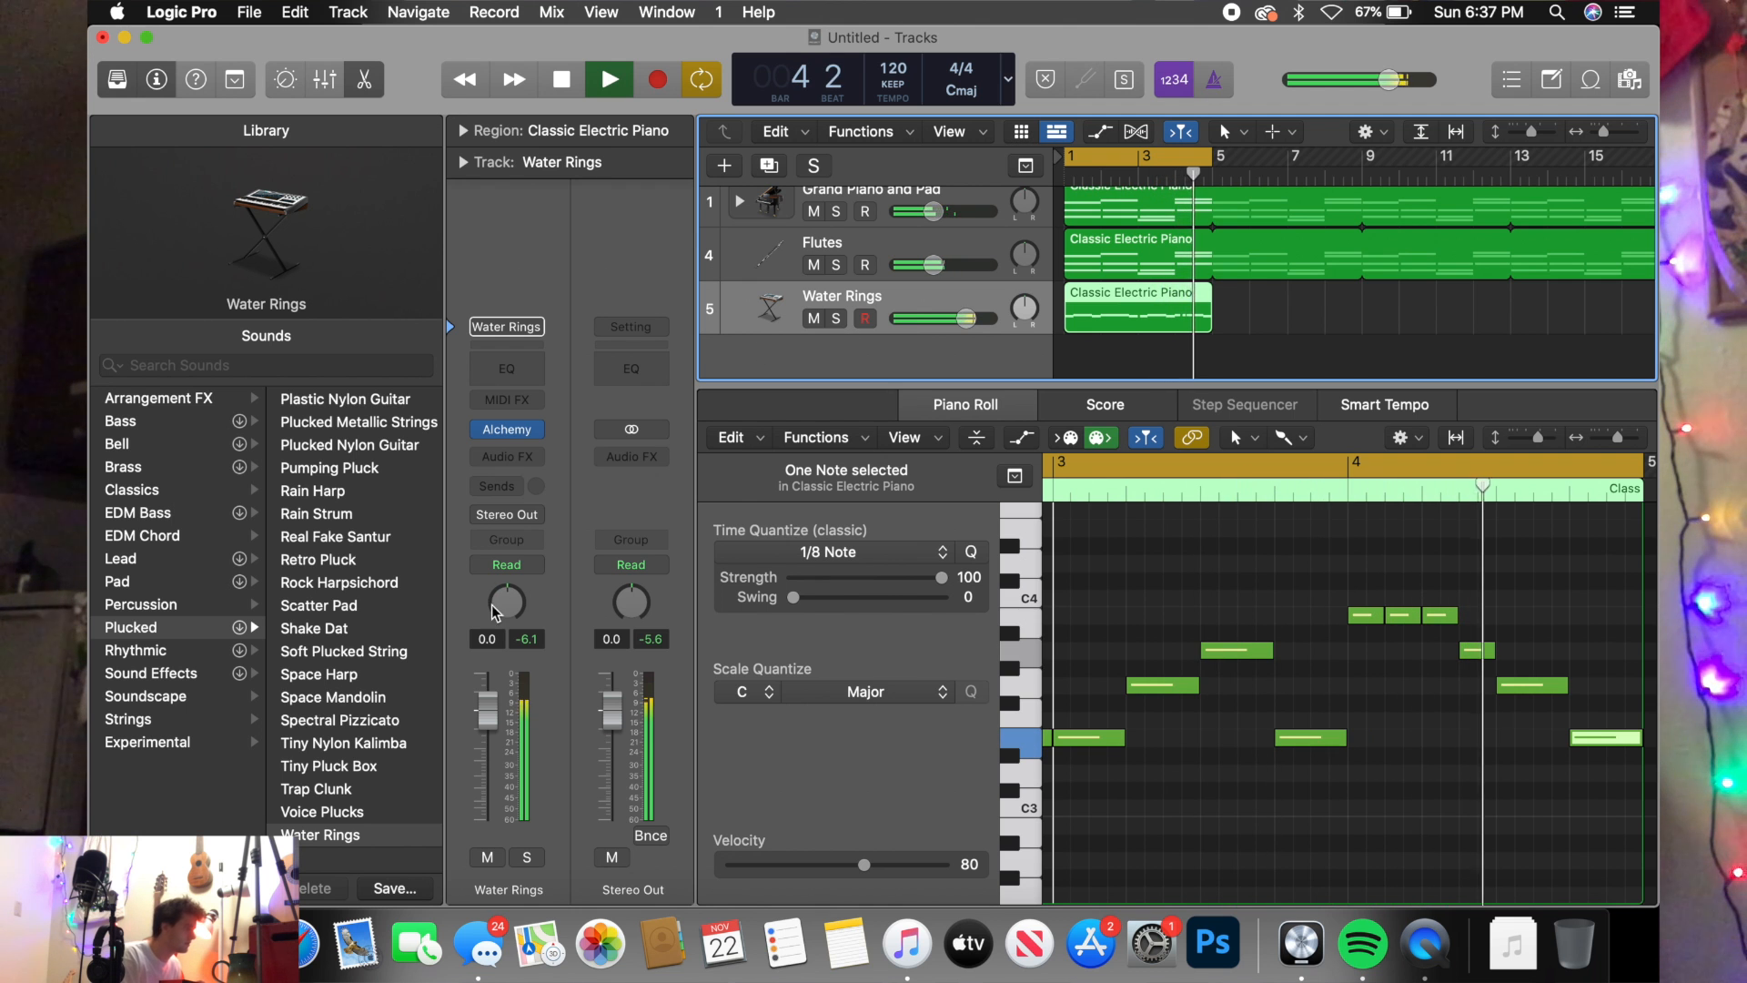
# - Stop playback and insert a stereo Channel EQ on the Water Rings track
pyautogui.click(507, 455)
pyautogui.press('space')
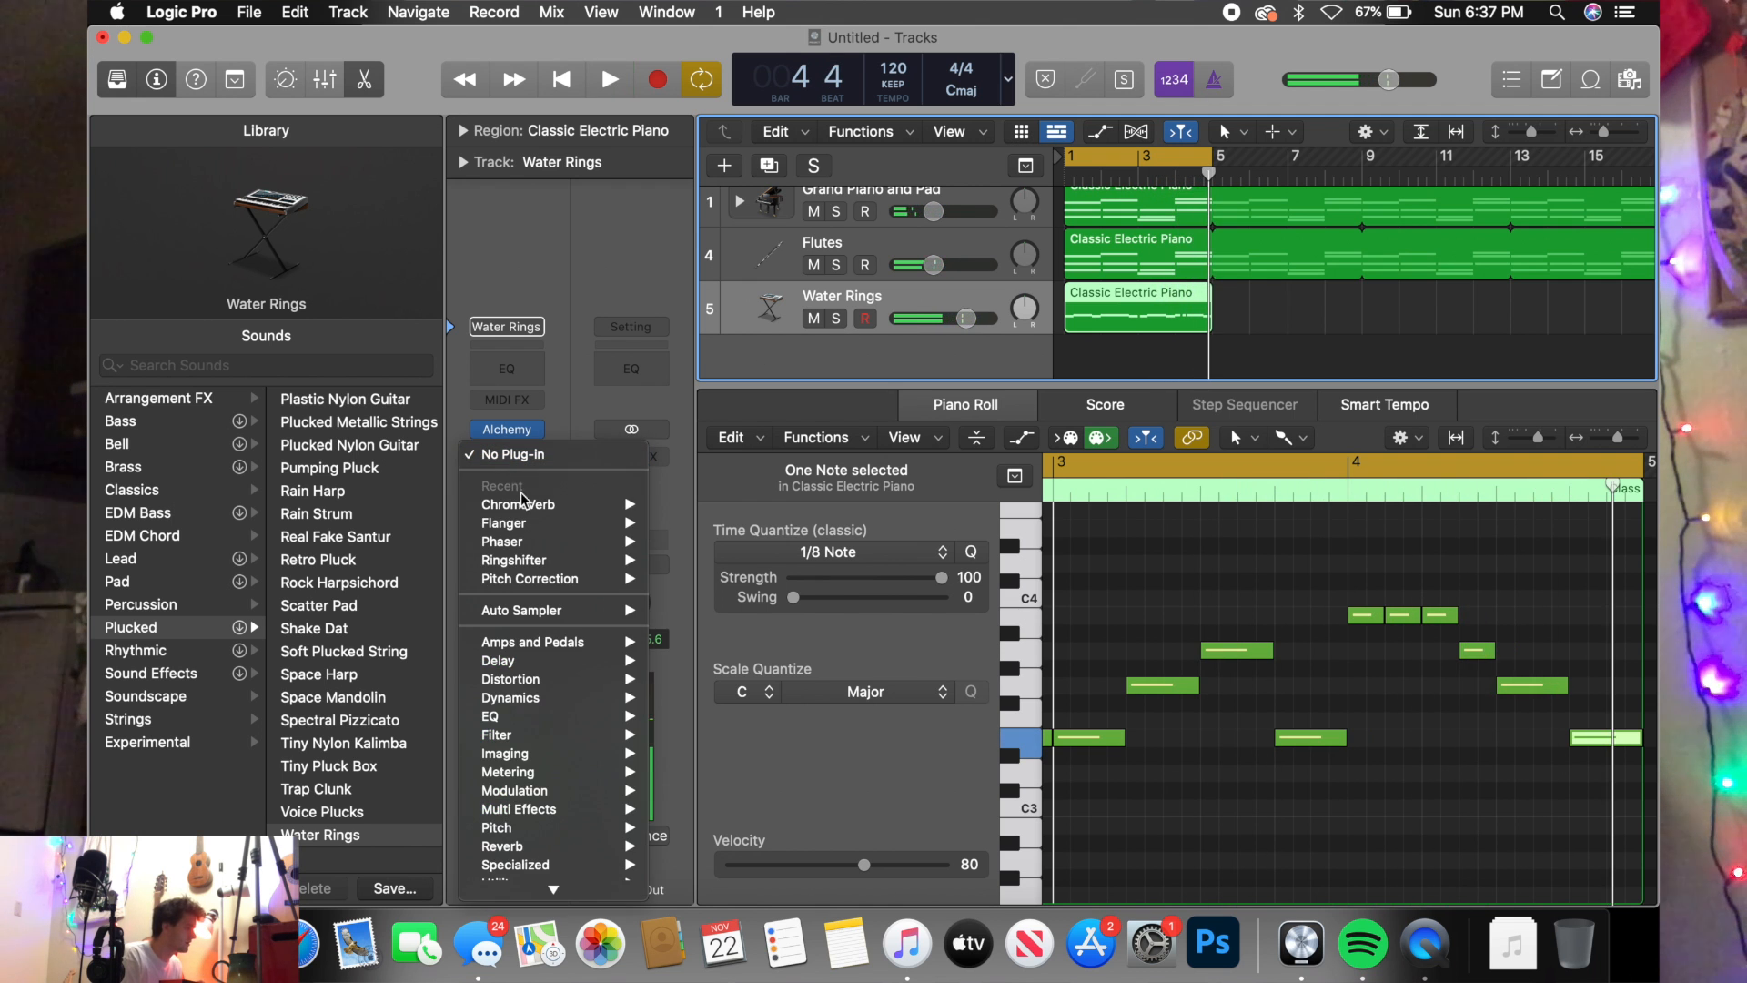
pyautogui.moveTo(537, 716)
pyautogui.moveTo(709, 722)
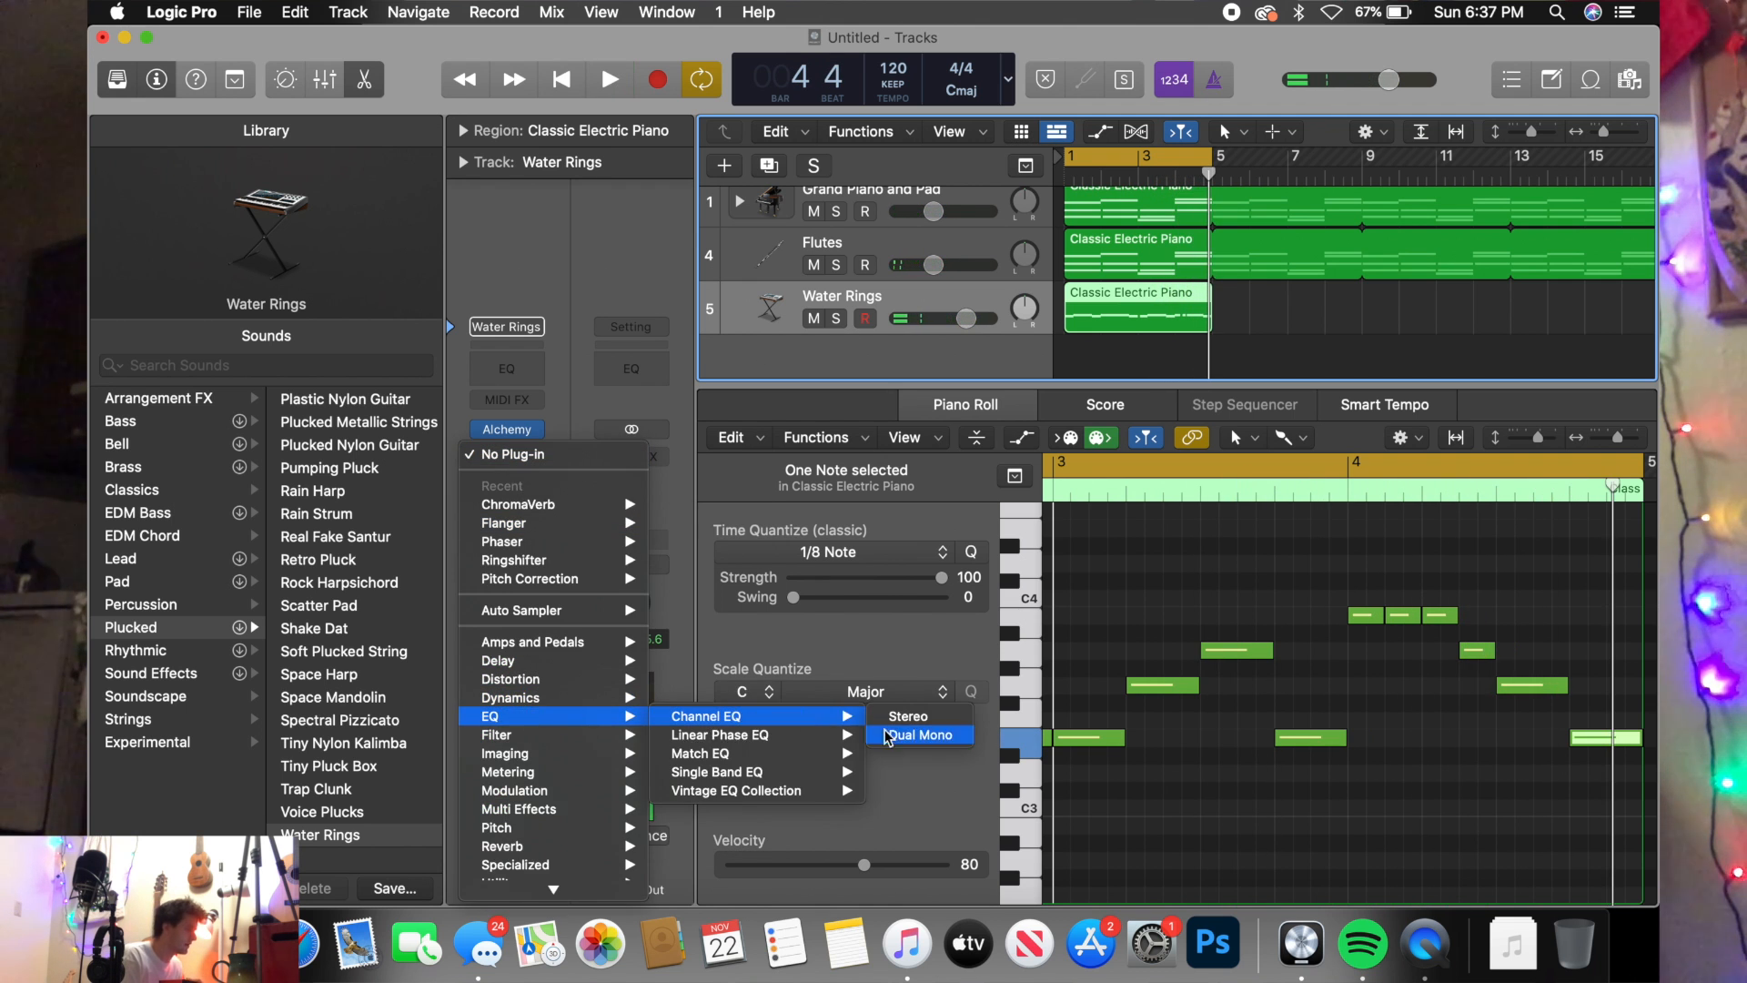
pyautogui.click(905, 717)
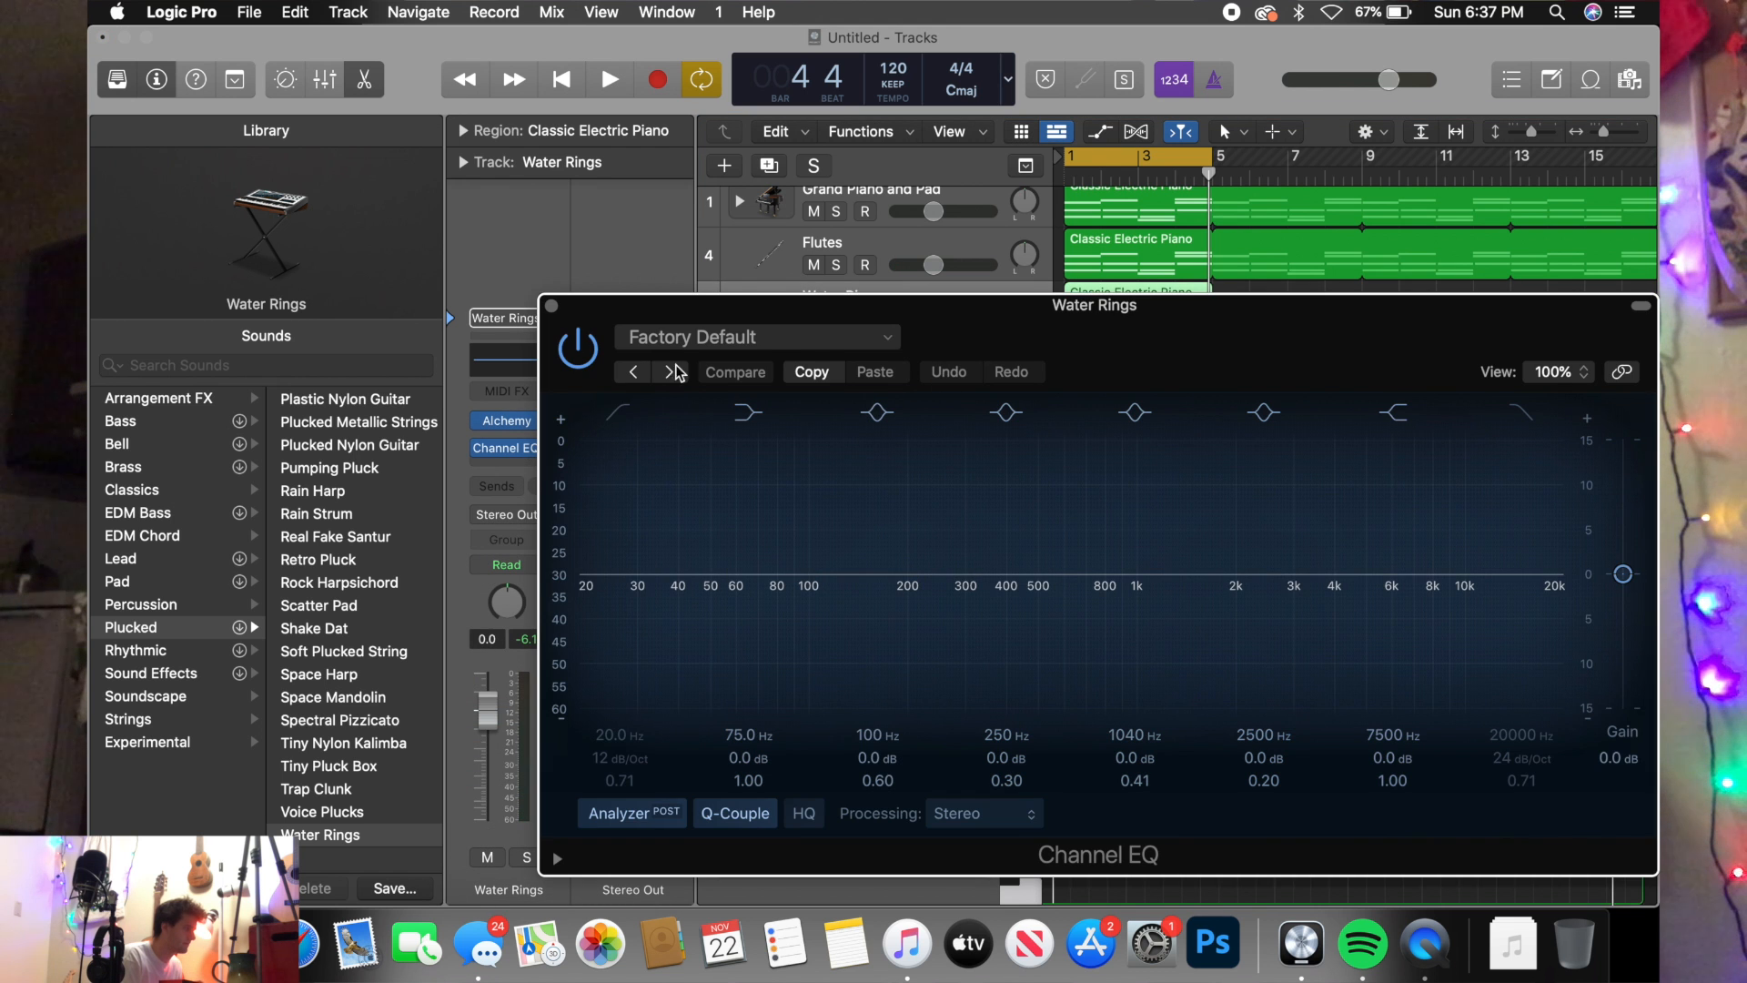
# - Play the loop with Water Rings soloed and set its EQ's low cut to about 800 Hz
pyautogui.click(587, 581)
pyautogui.press('space')
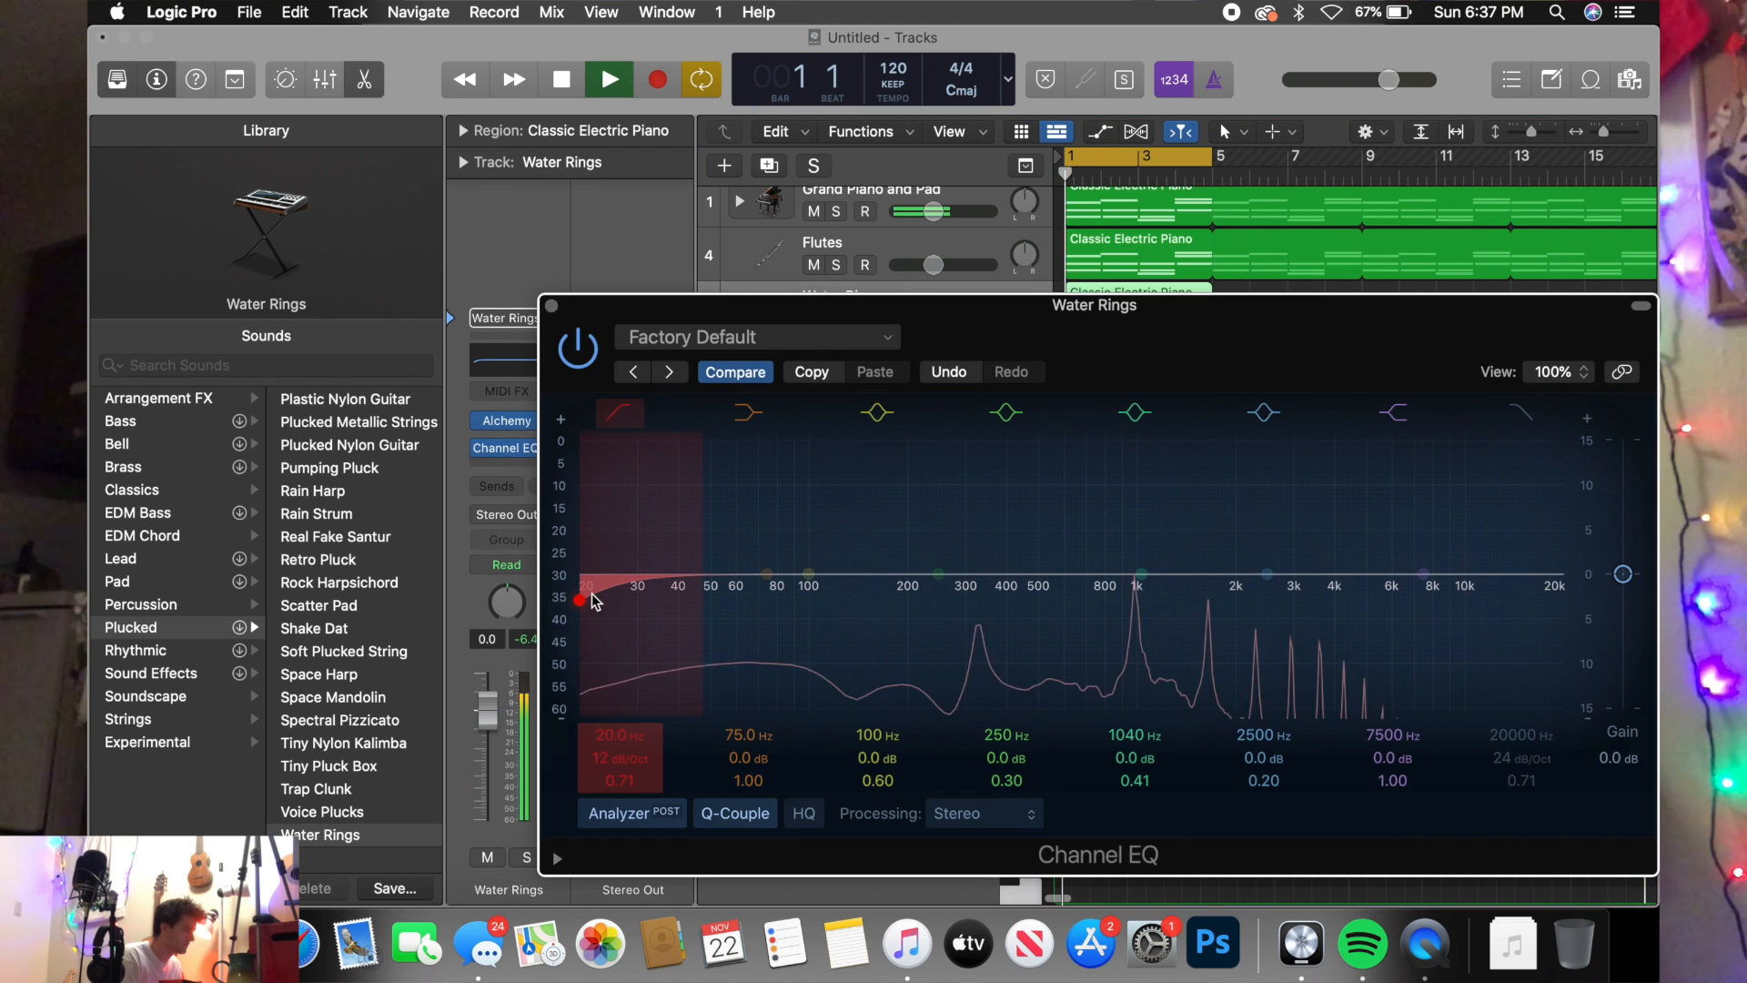
pyautogui.moveTo(902, 323); pyautogui.dragTo(936, 337)
pyautogui.click(836, 318)
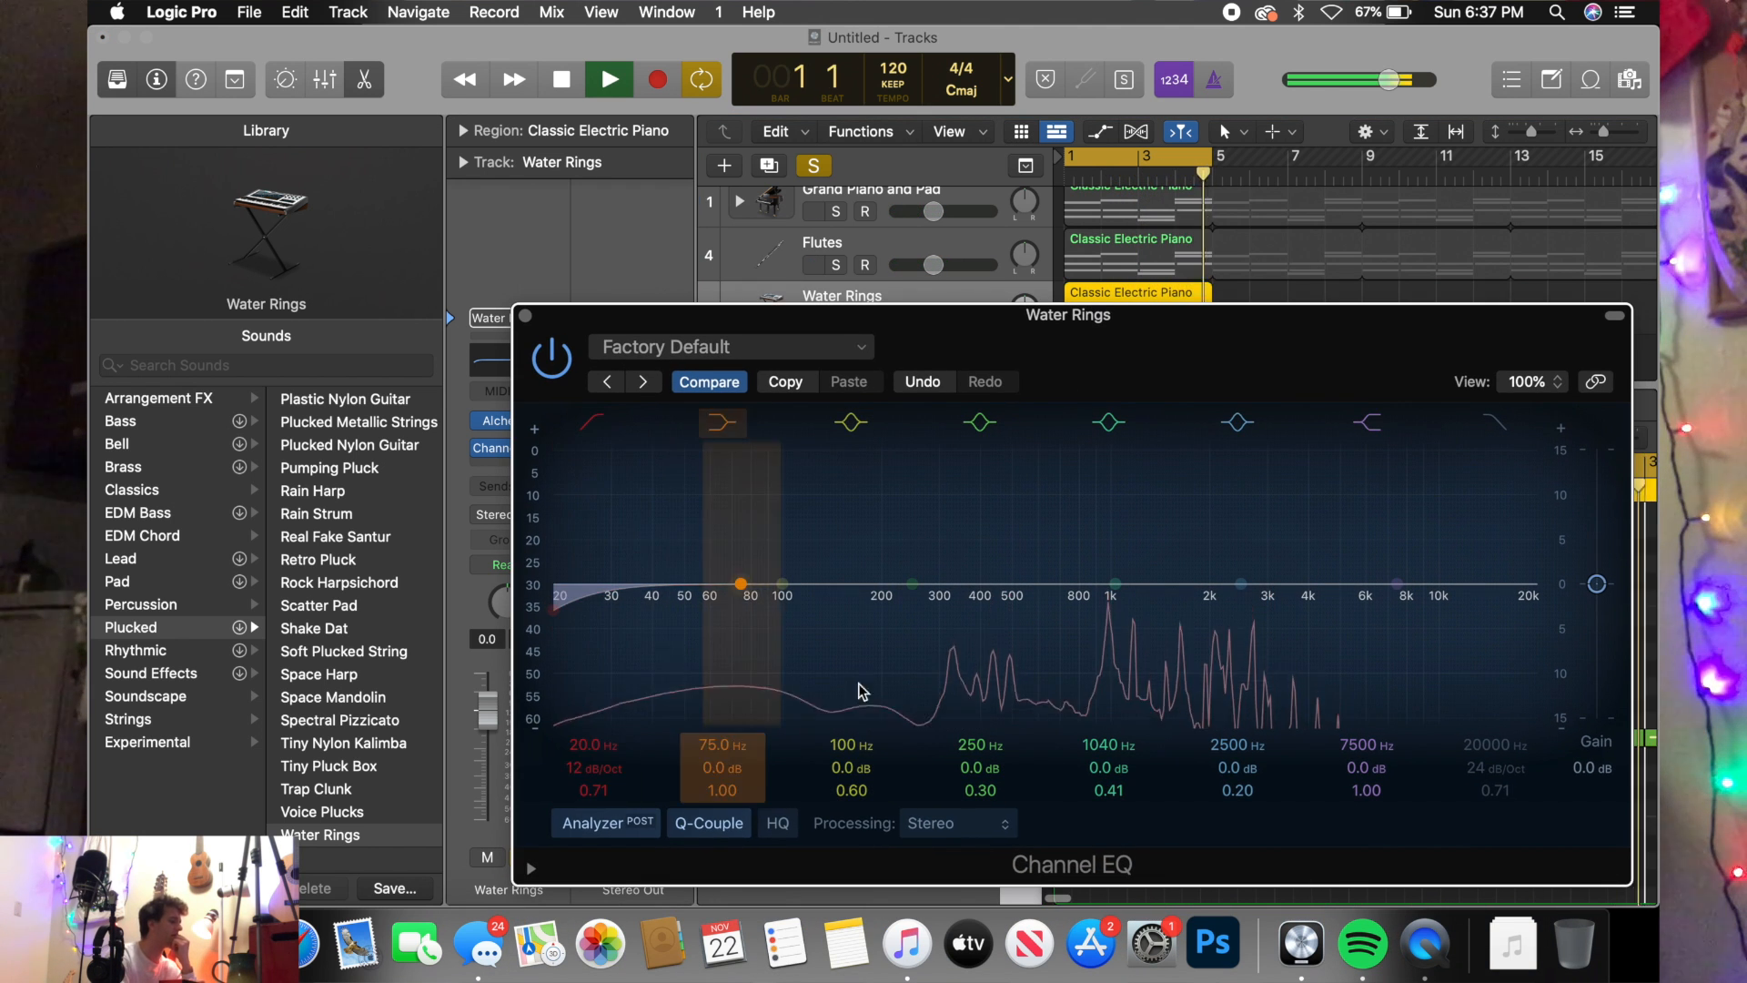
pyautogui.moveTo(558, 605); pyautogui.dragTo(1078, 609)
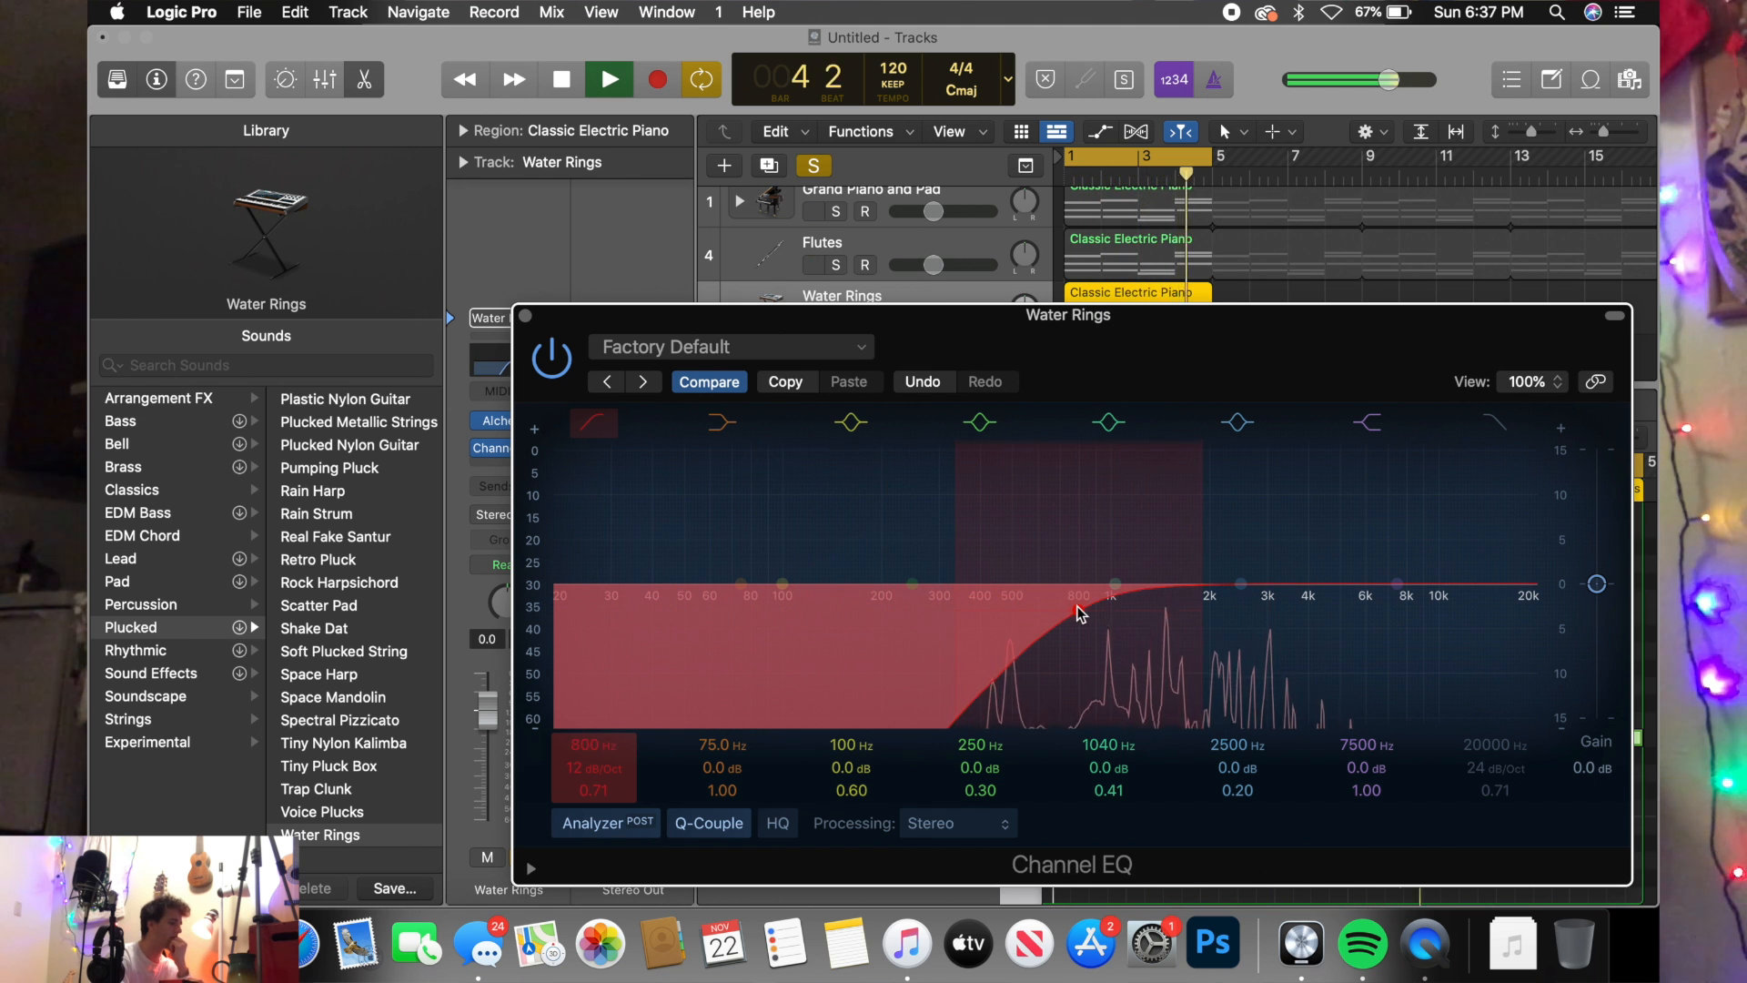
# - Boost the Water Rings EQ's high shelf by about 2.0 dB at 7700 Hz and close the Channel EQ
pyautogui.click(1395, 585)
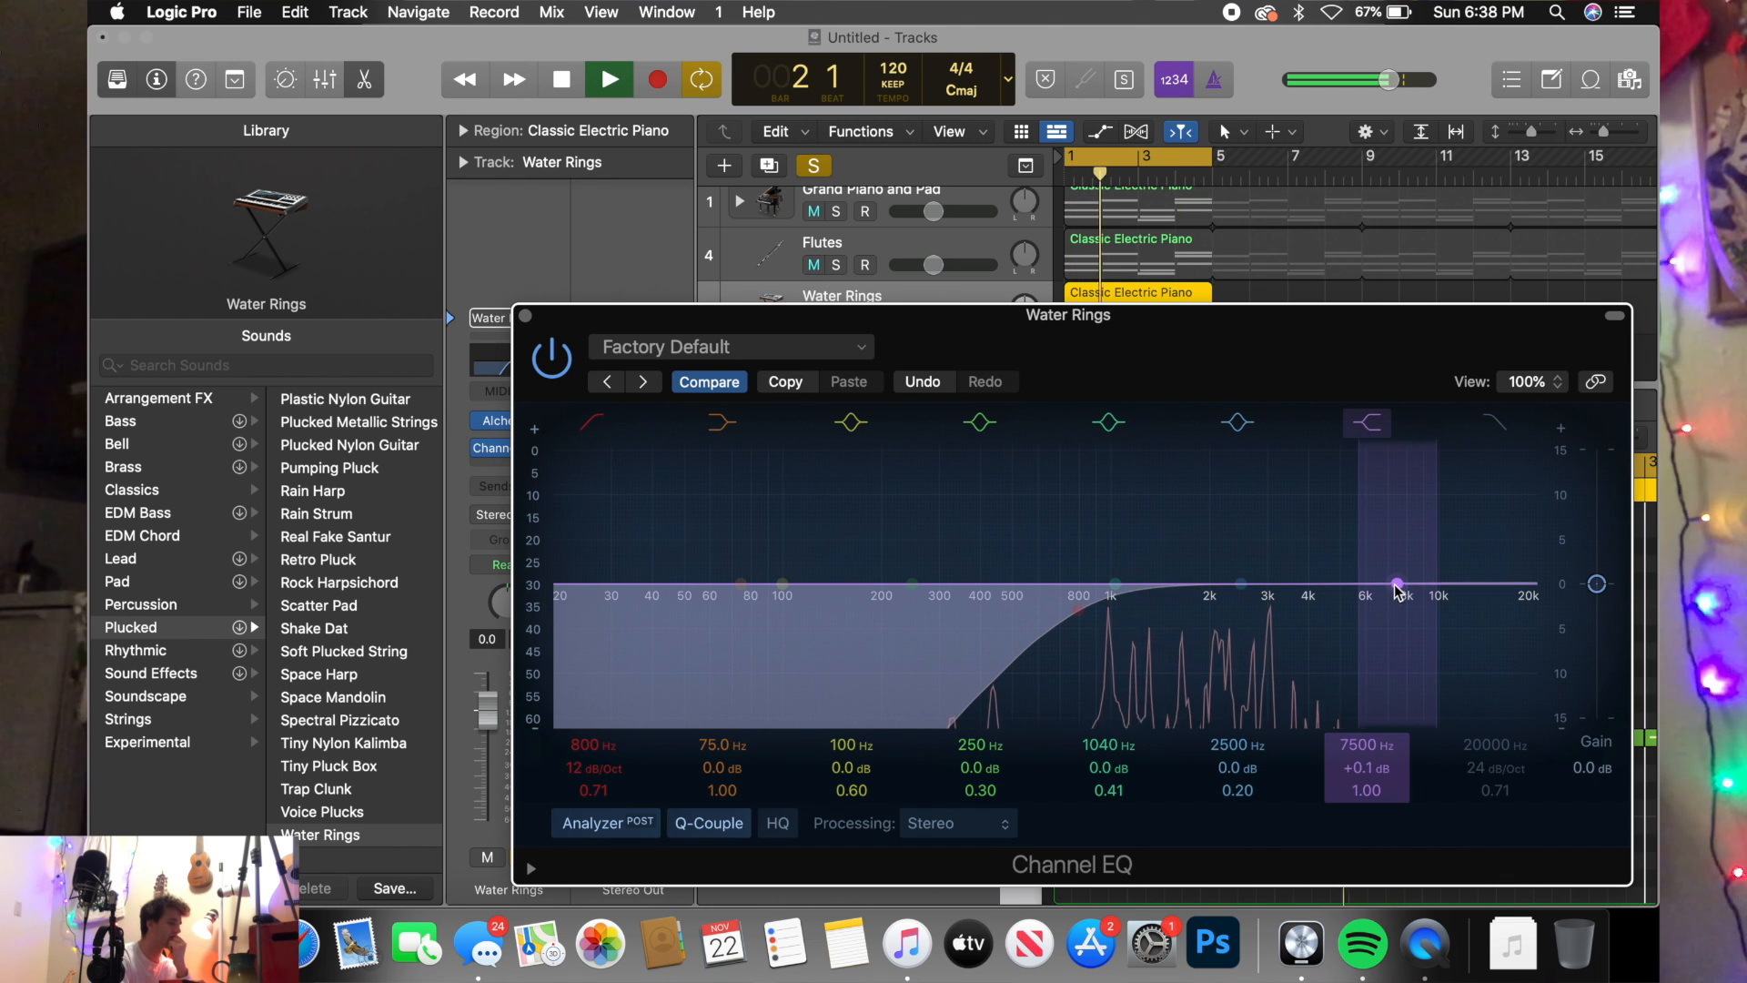
pyautogui.moveTo(1396, 586)
pyautogui.mouseDown()
pyautogui.moveTo(1397, 561)
pyautogui.moveTo(1402, 575)
pyautogui.mouseUp()
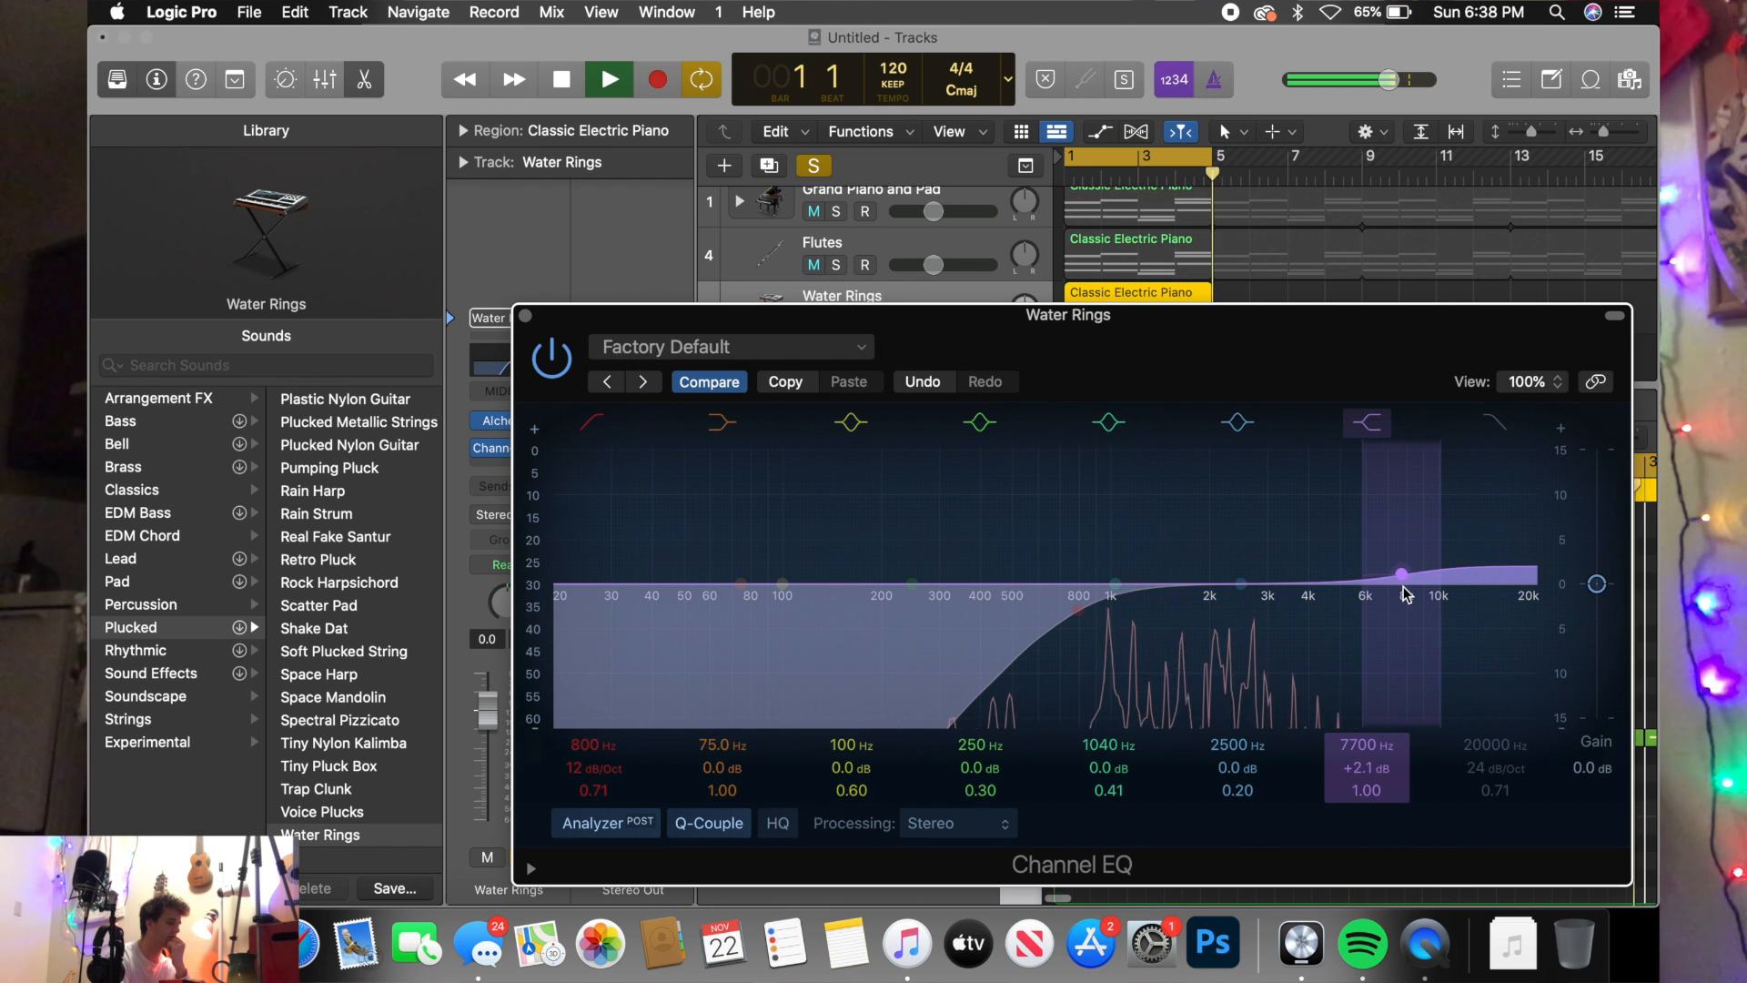
pyautogui.moveTo(1402, 580); pyautogui.dragTo(1402, 581)
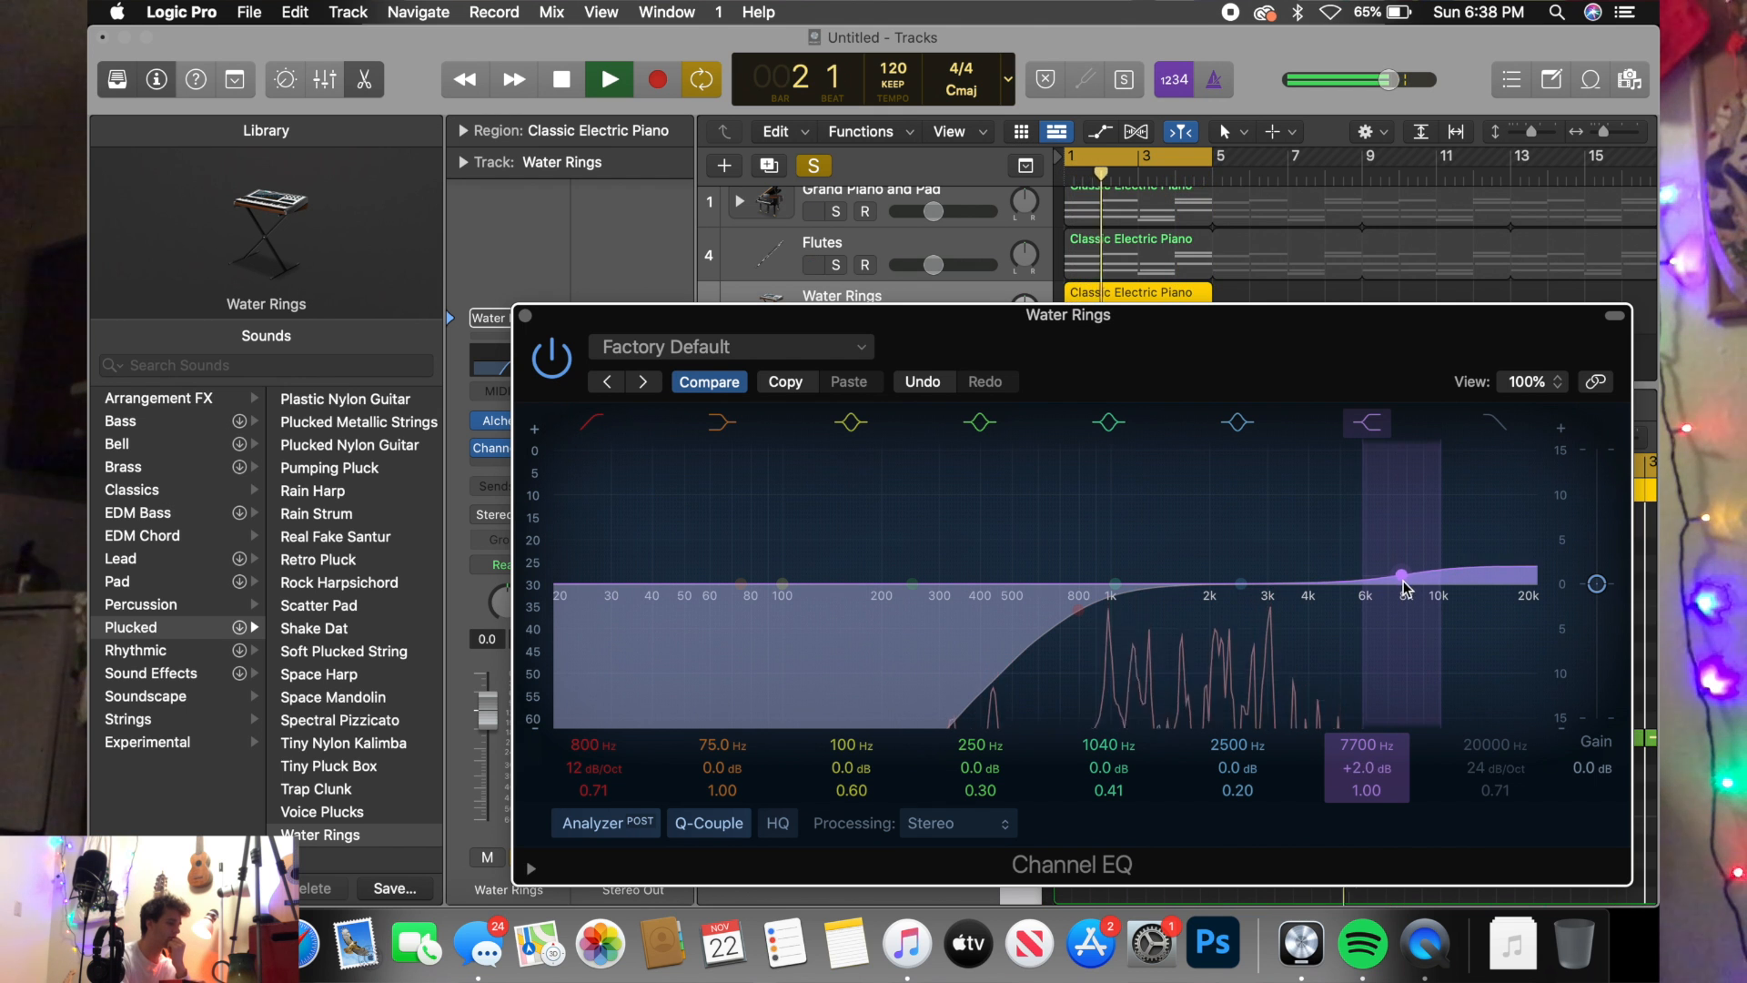
pyautogui.click(526, 317)
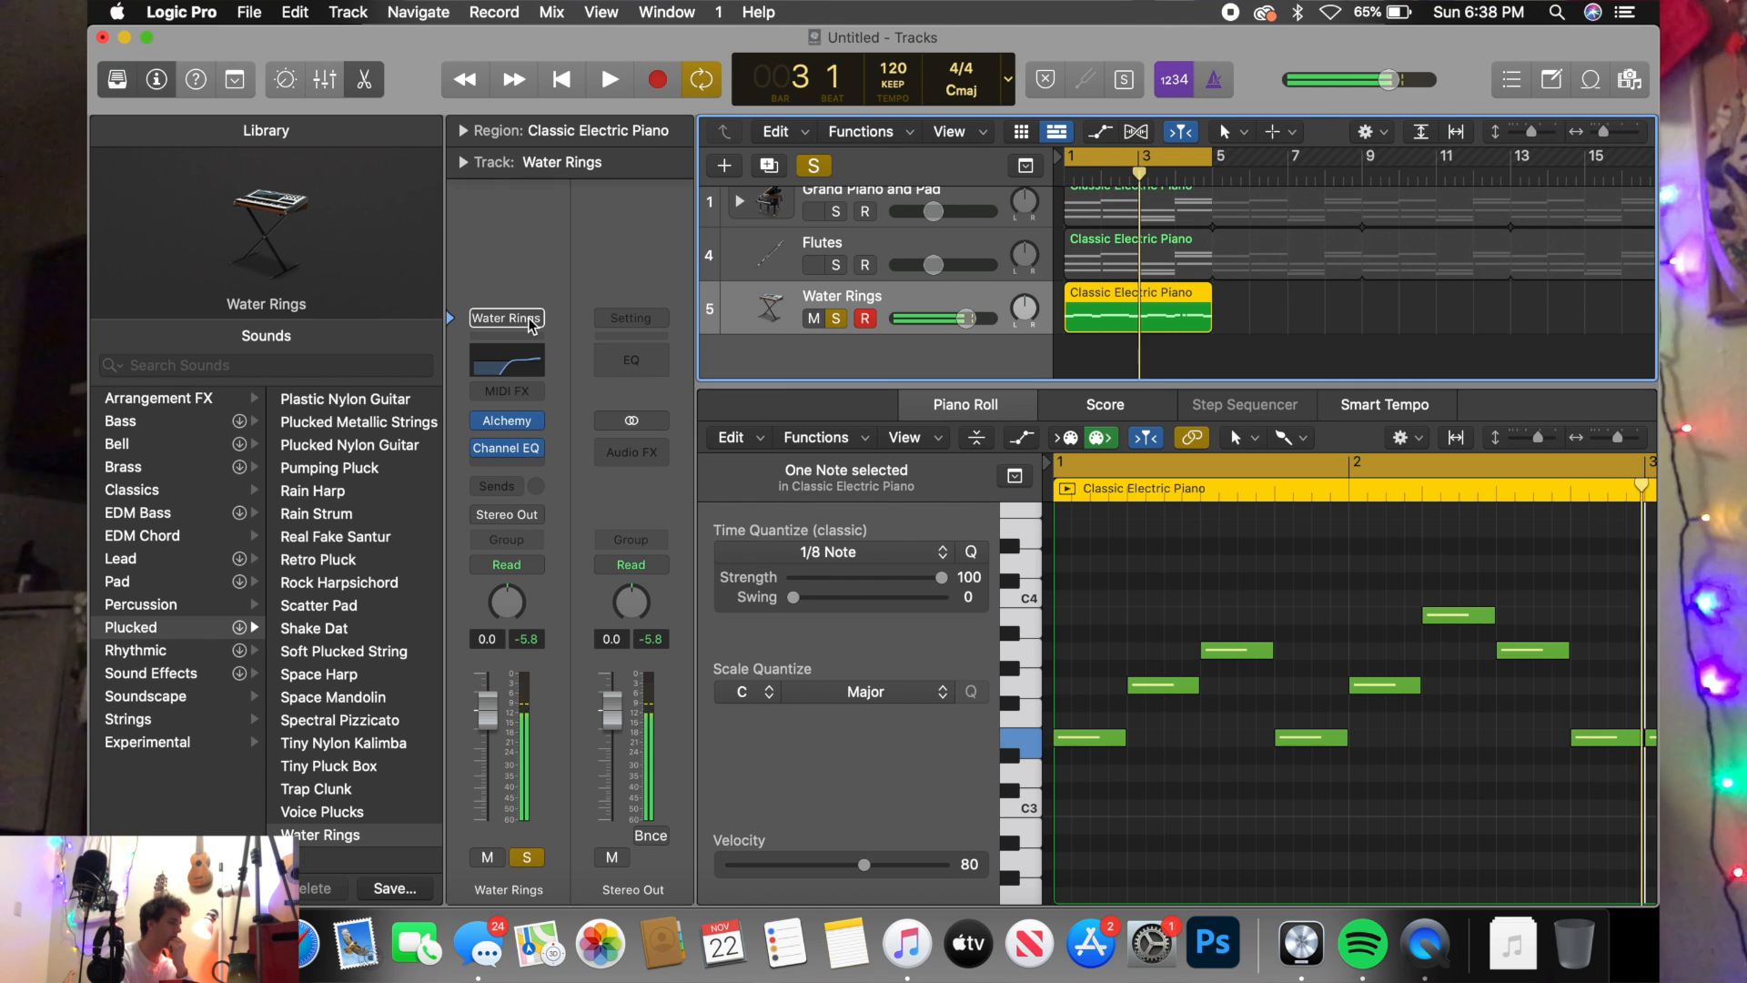
# - Clear the Water Rings solo, play the loop with all tracks and stop playback
pyautogui.press('space')
pyautogui.click(812, 167)
pyautogui.press('space')
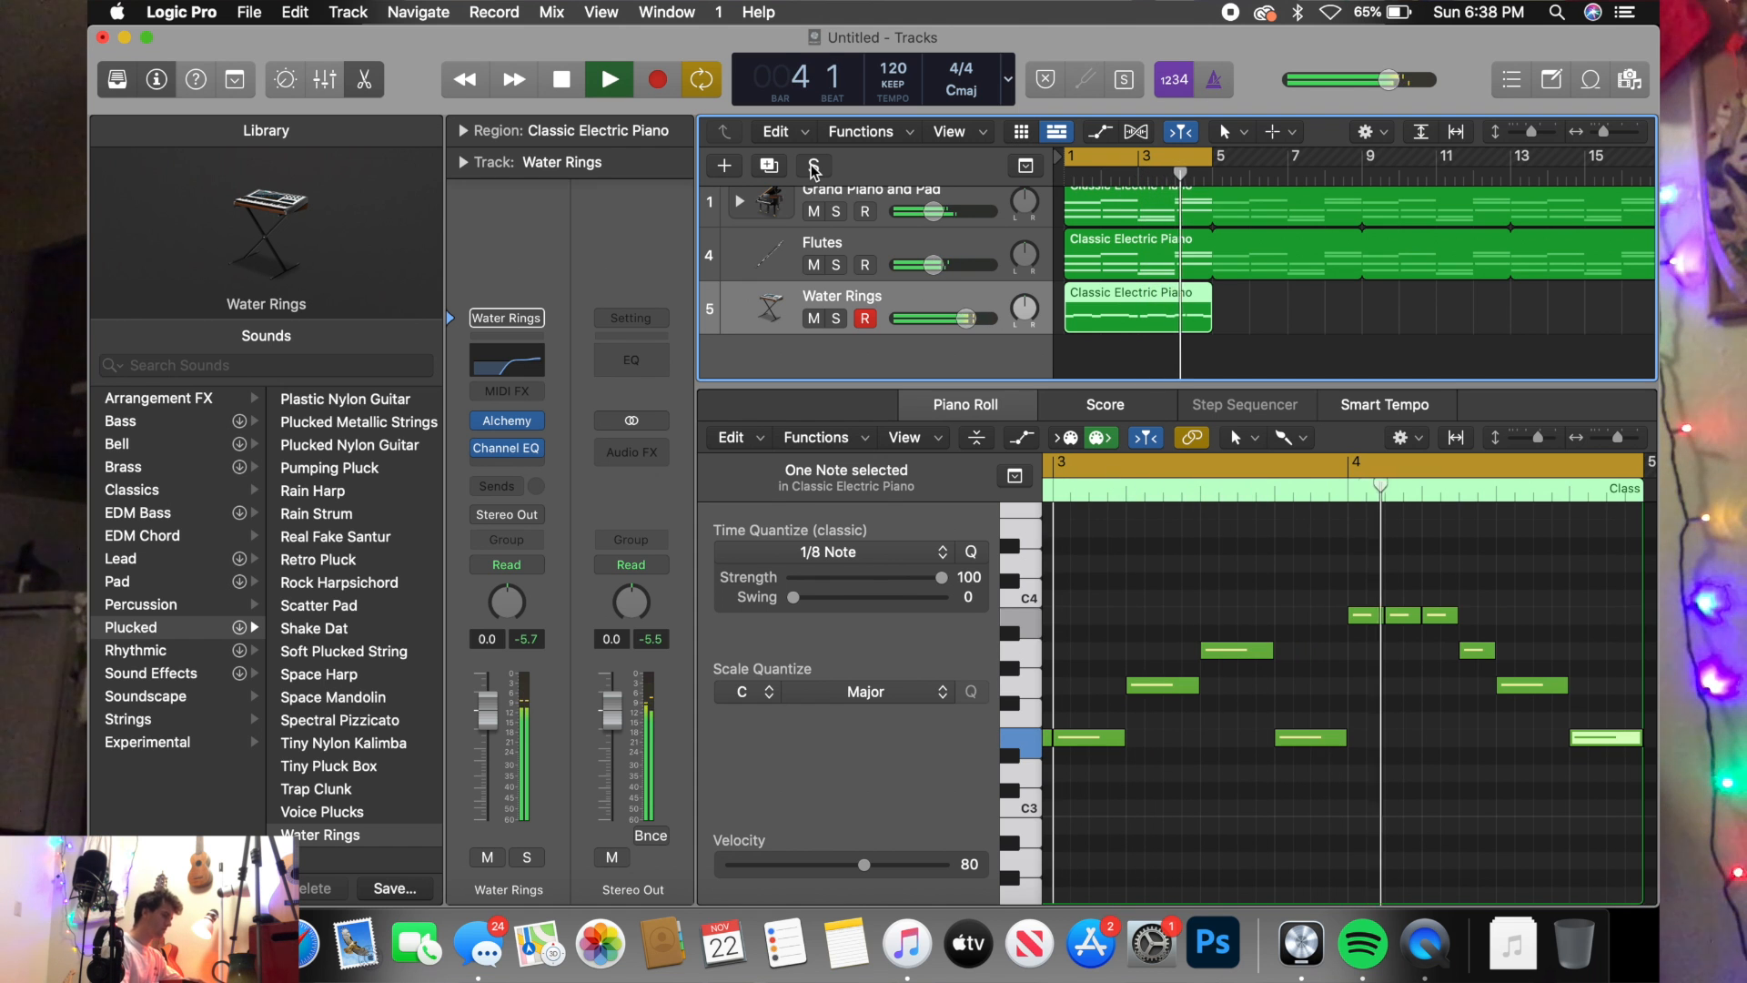
pyautogui.press('space')
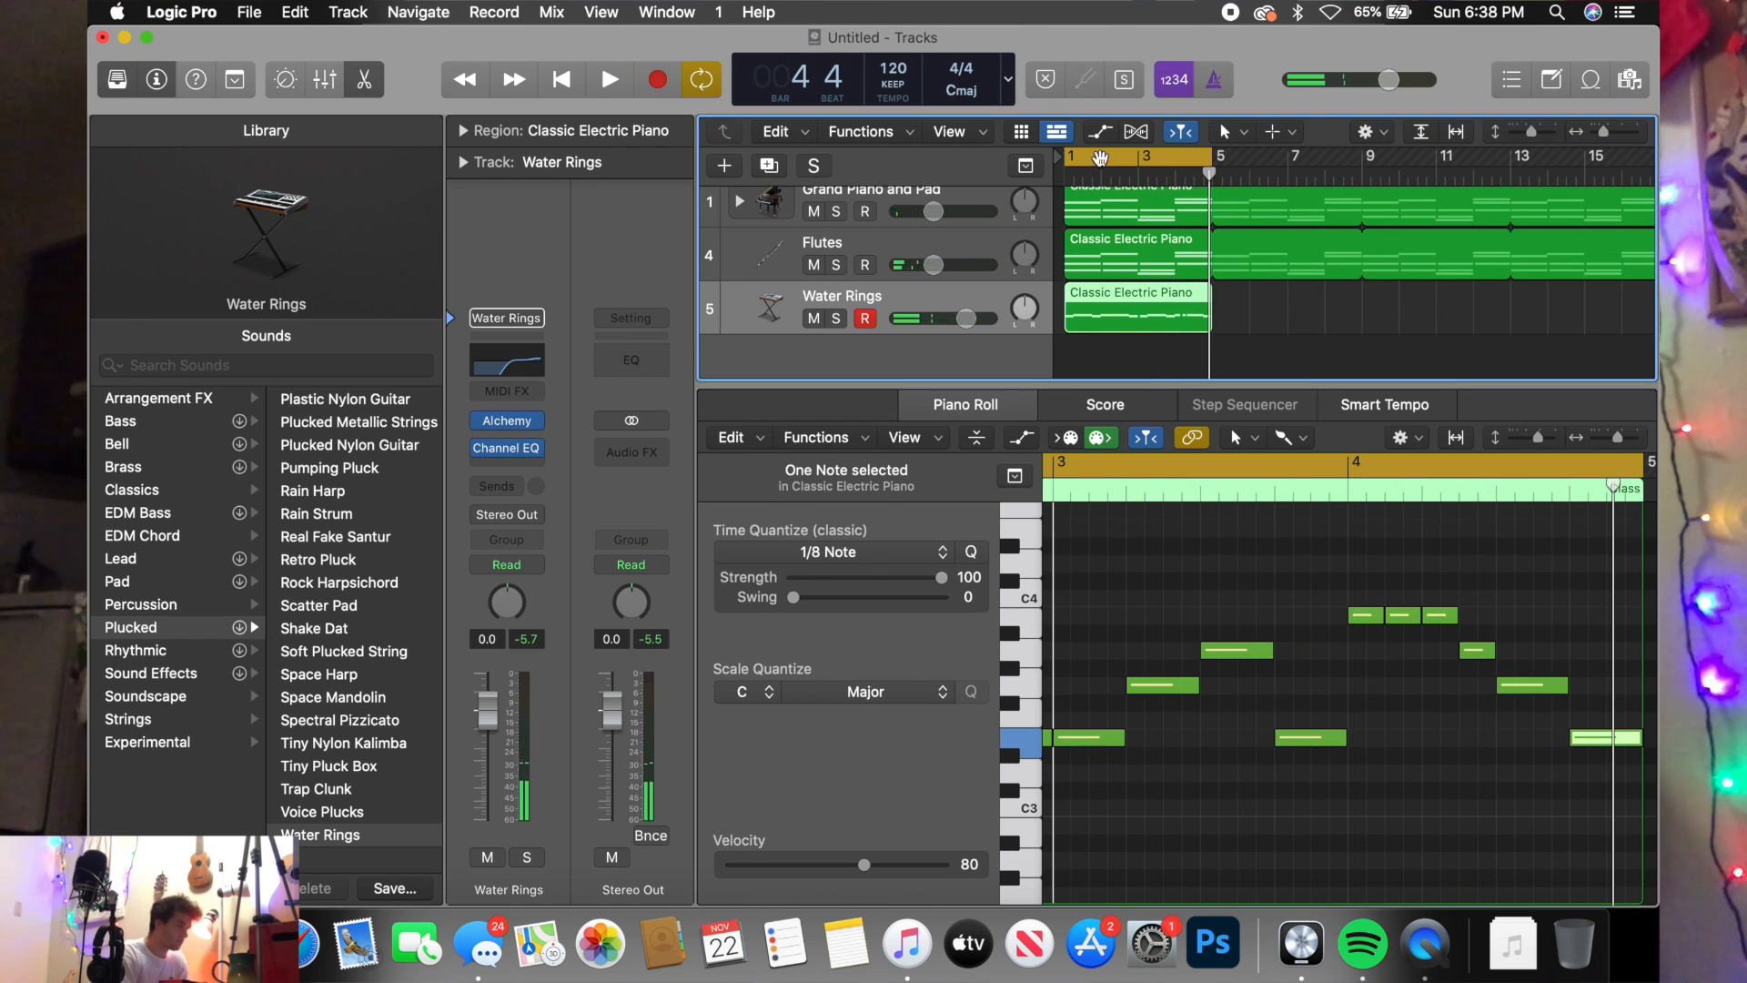
# - Turn off cycle mode and loop the Water Rings region, with the playhead returned to bar 1
pyautogui.press('c')
pyautogui.rightClick(1104, 313)
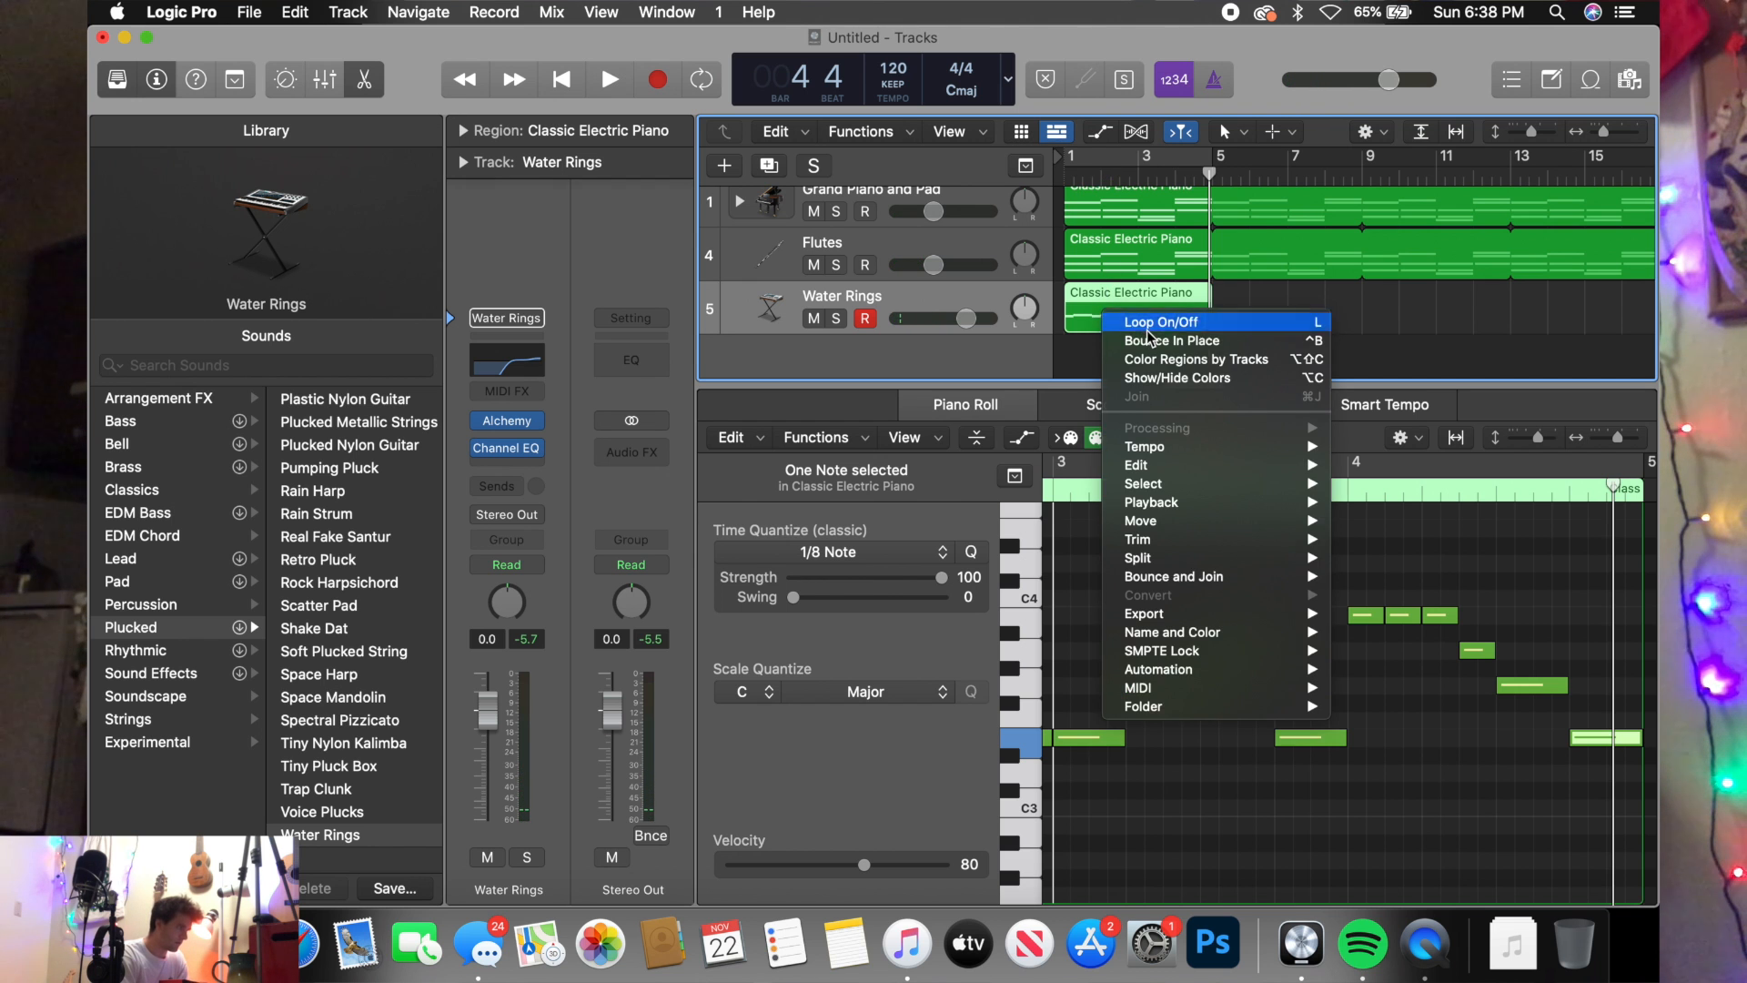
pyautogui.click(1150, 323)
pyautogui.press('Return')
pyautogui.press('space')
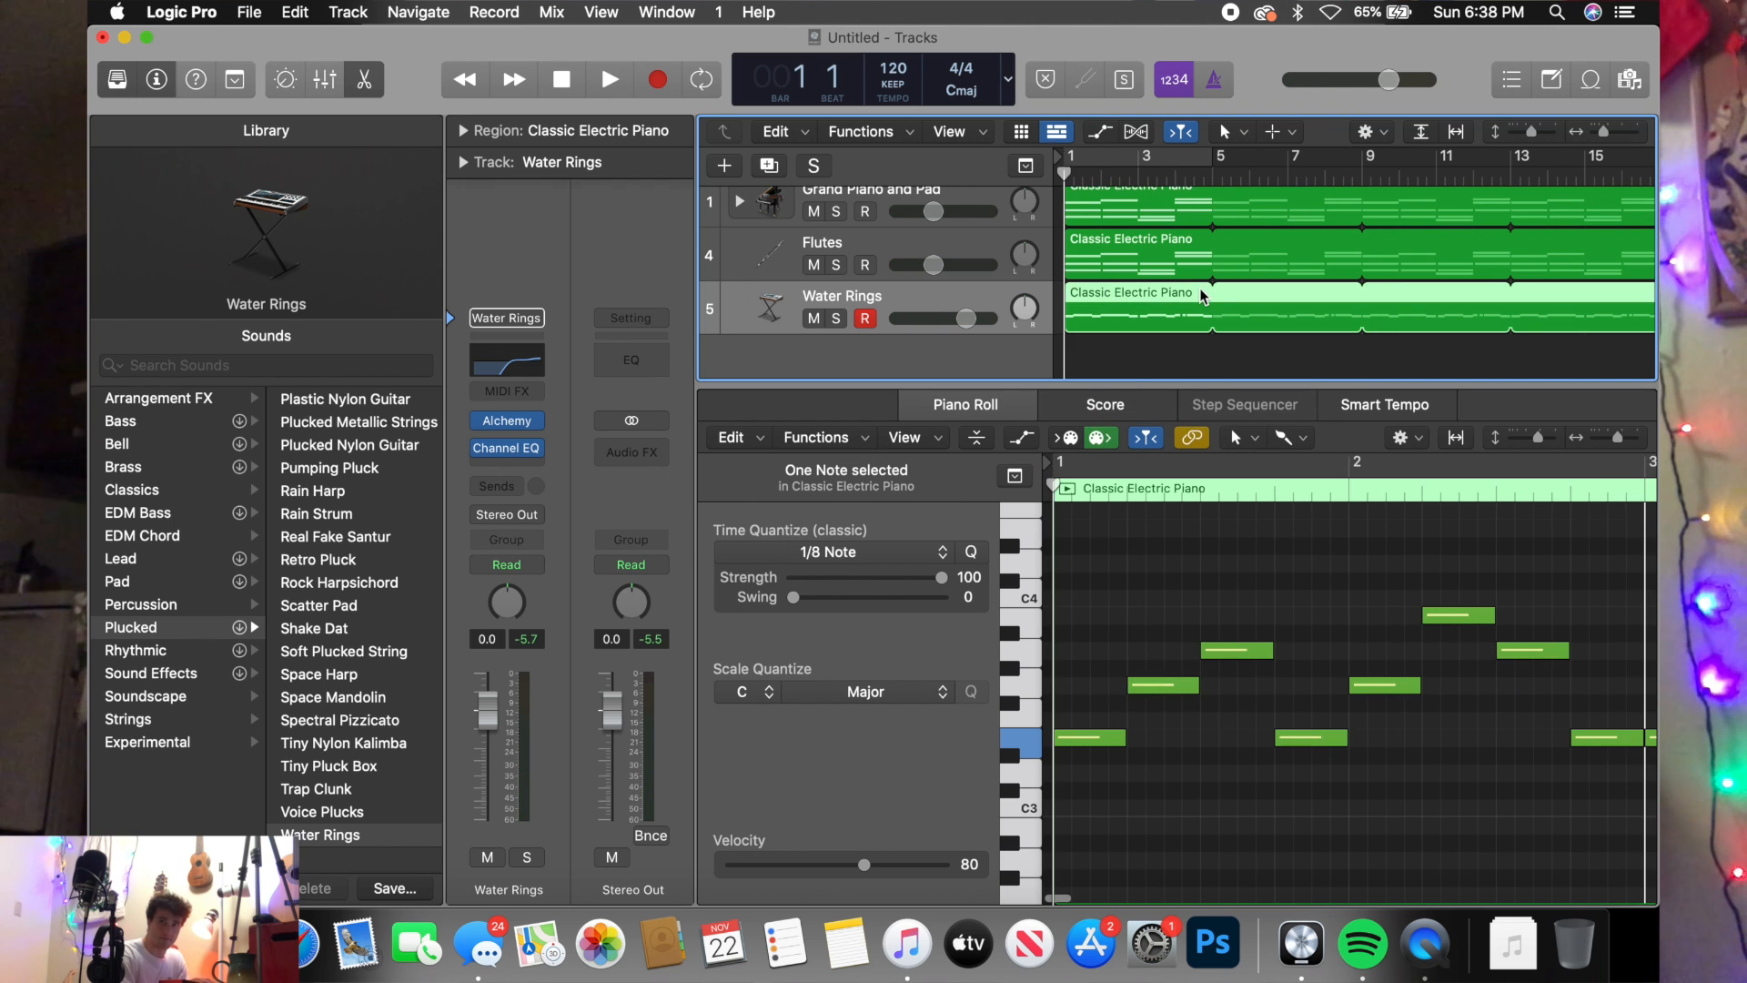
pyautogui.scroll(1, 1156, 288)
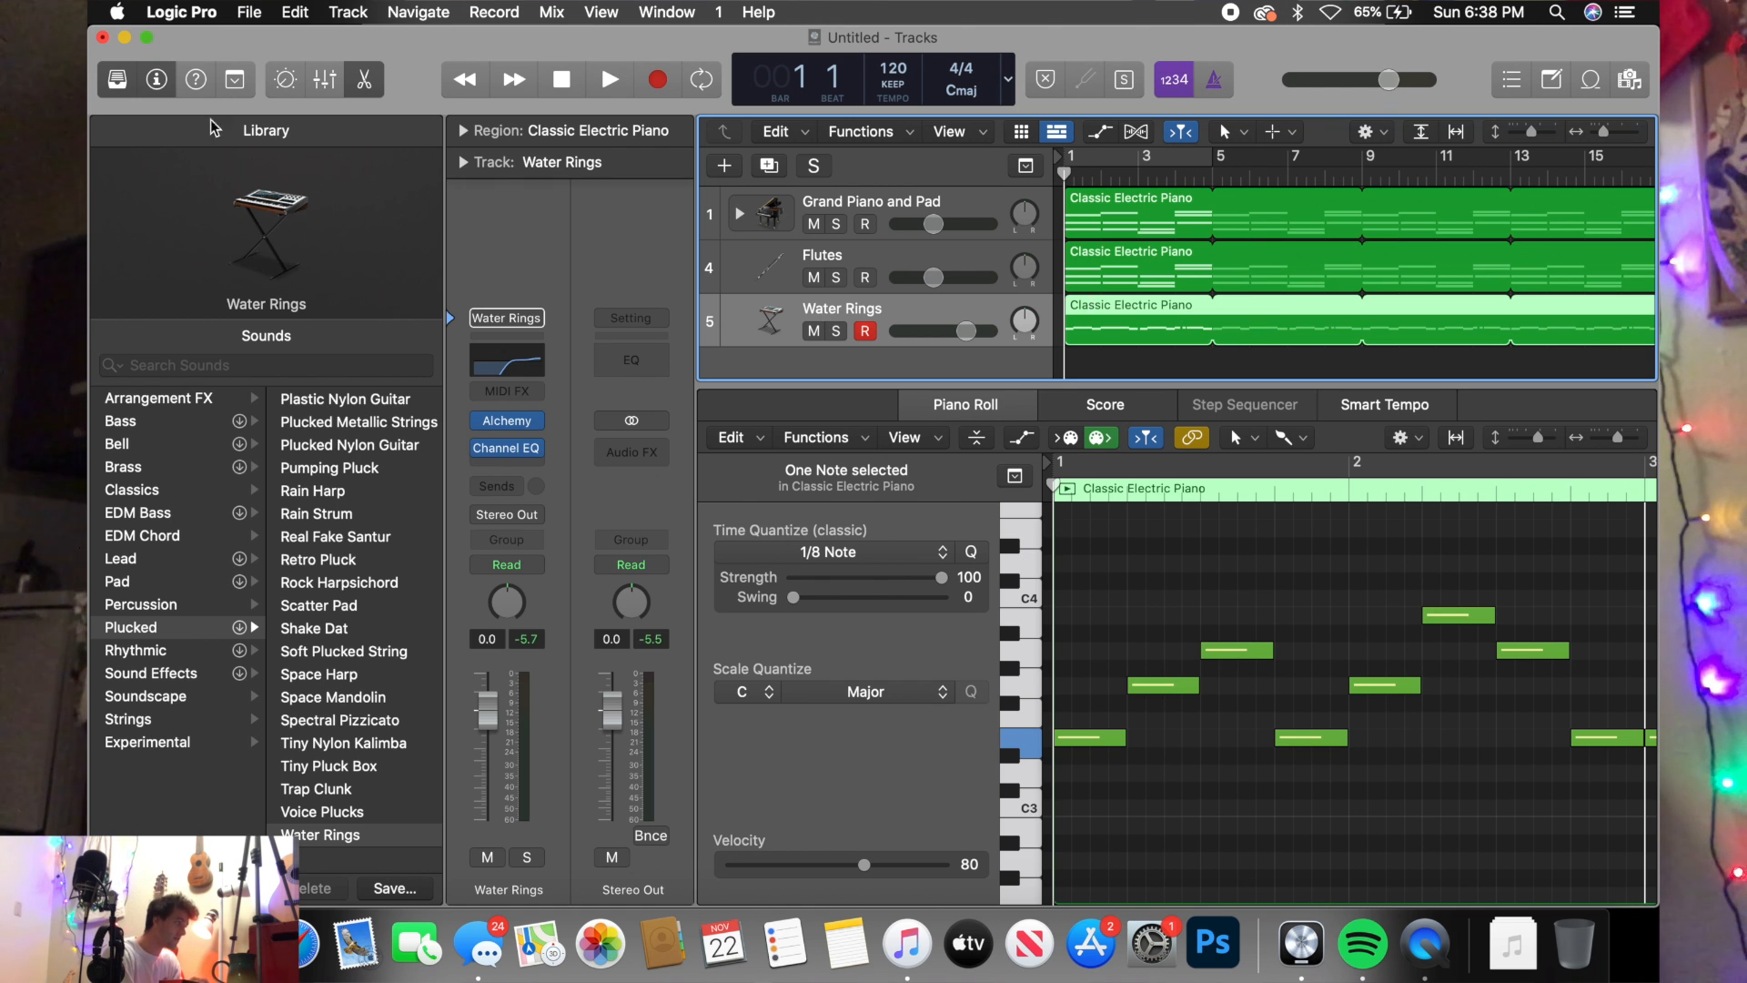
# - Minimize and restore the project window, and play the arrangement from bar 1 with all tracks
pyautogui.click(124, 38)
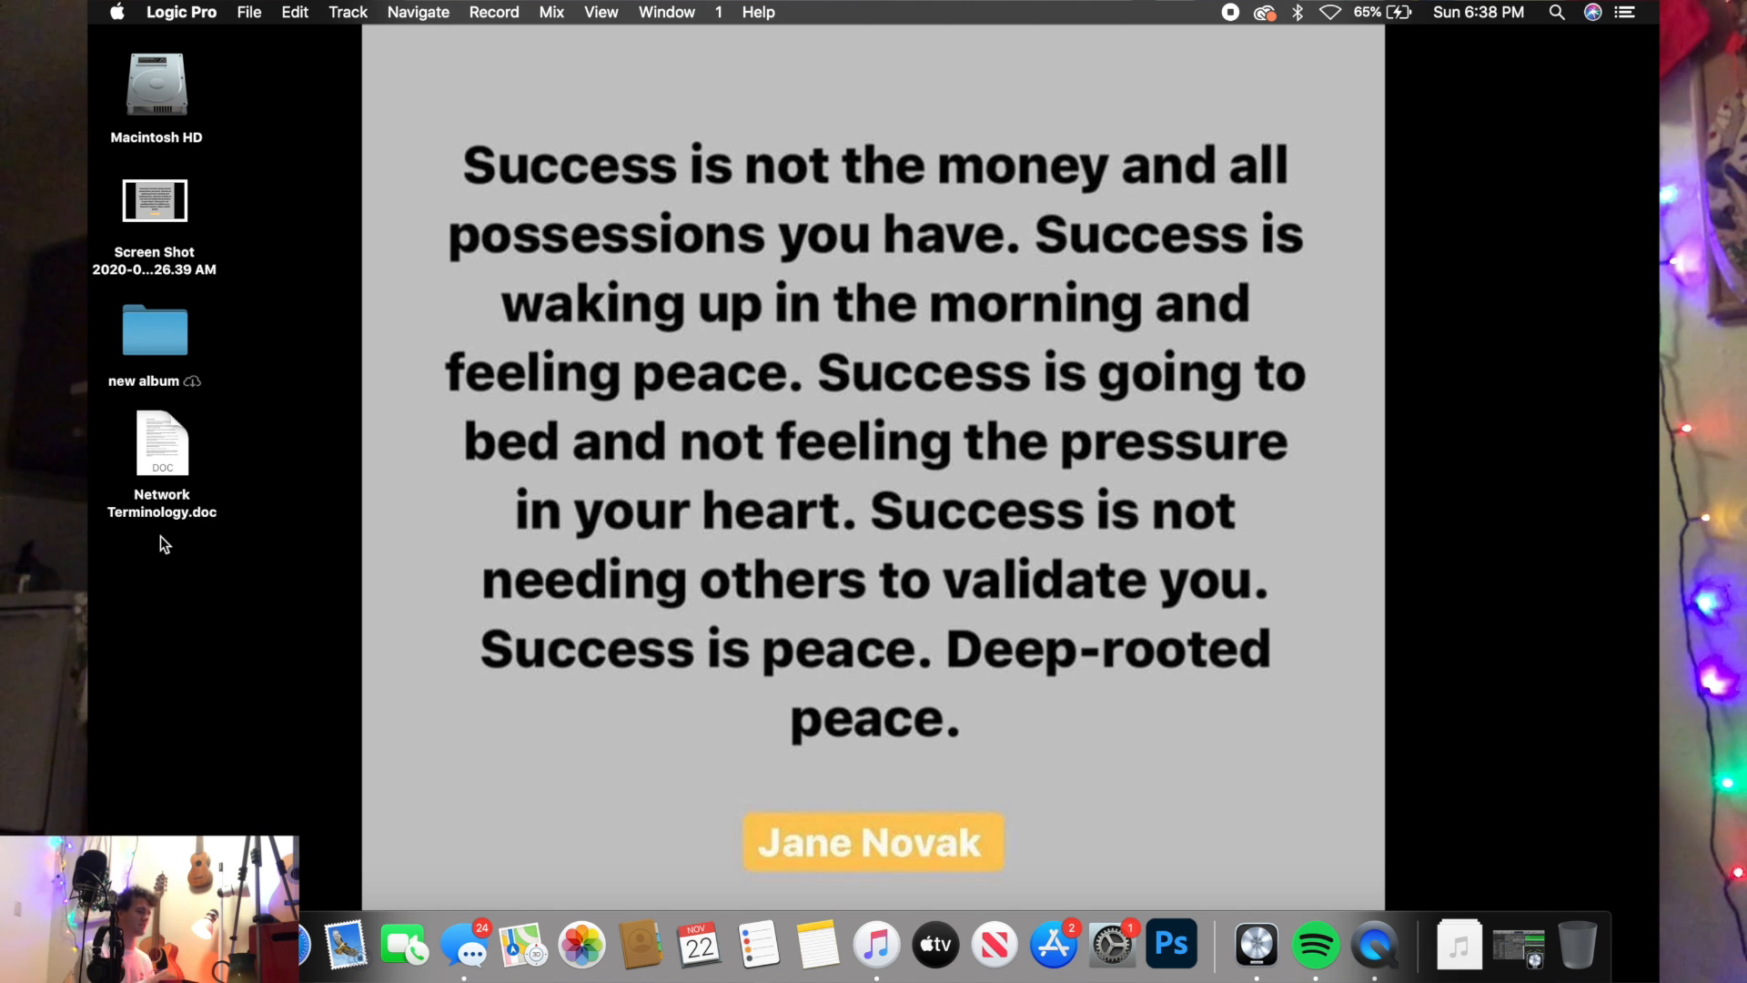
pyautogui.click(1507, 954)
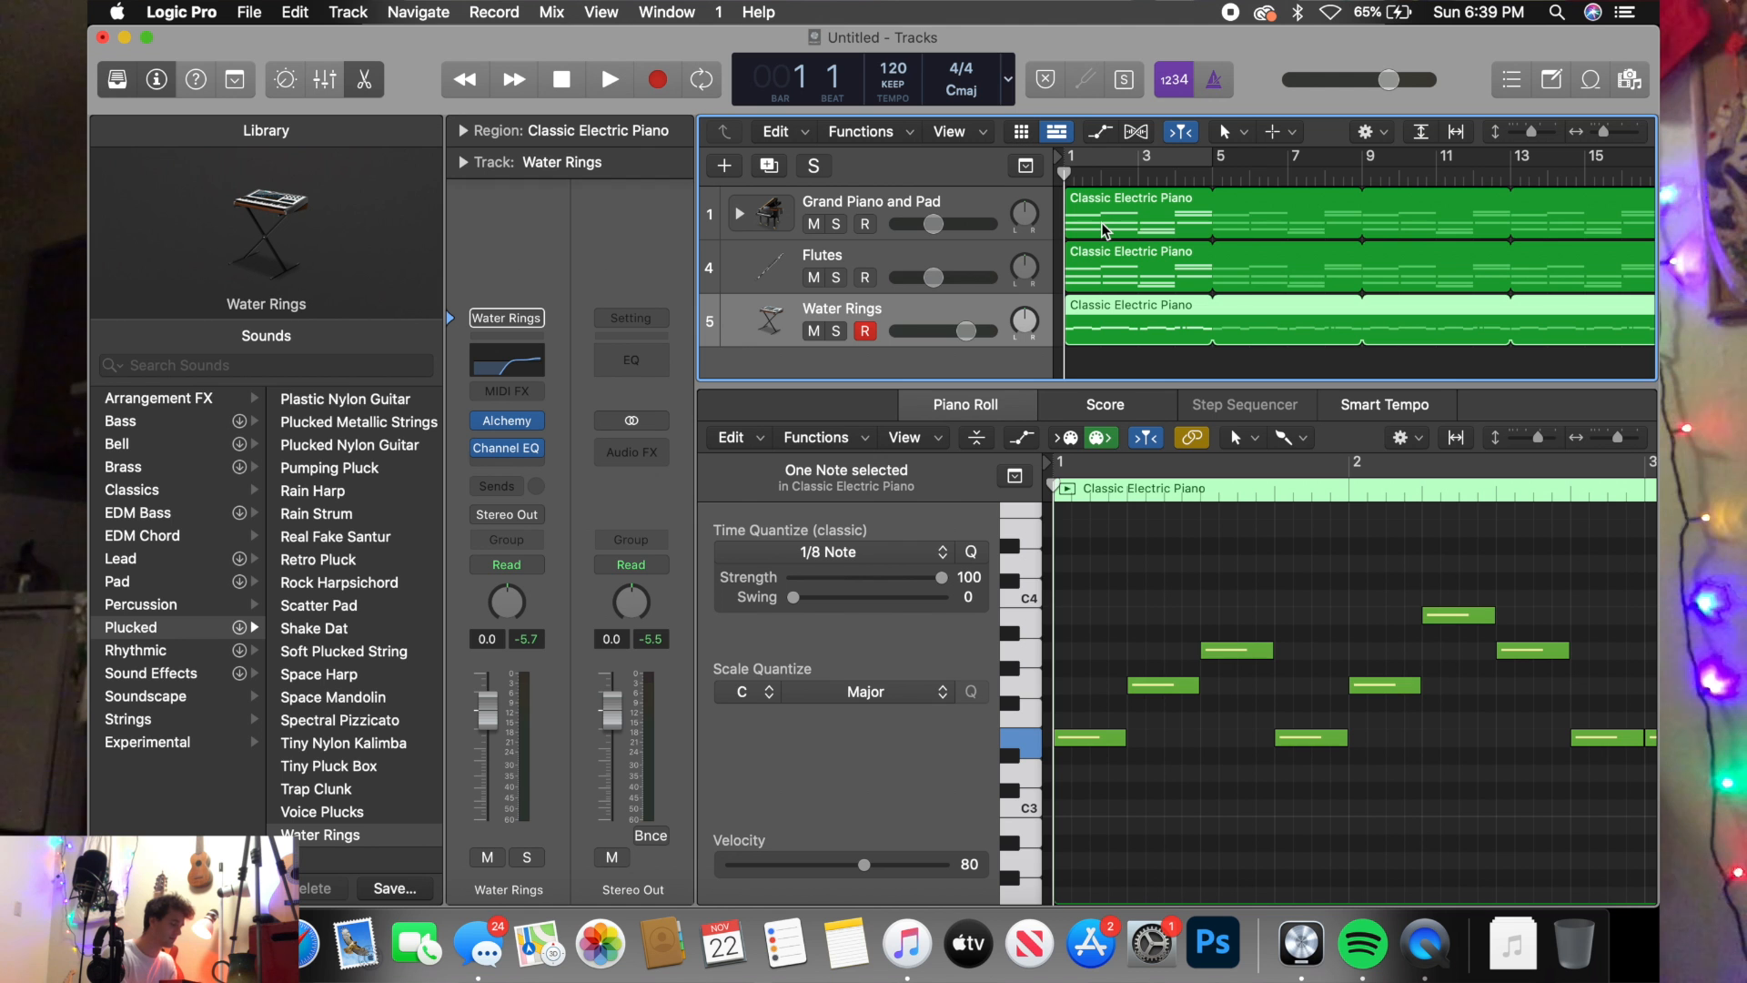
pyautogui.press('space')
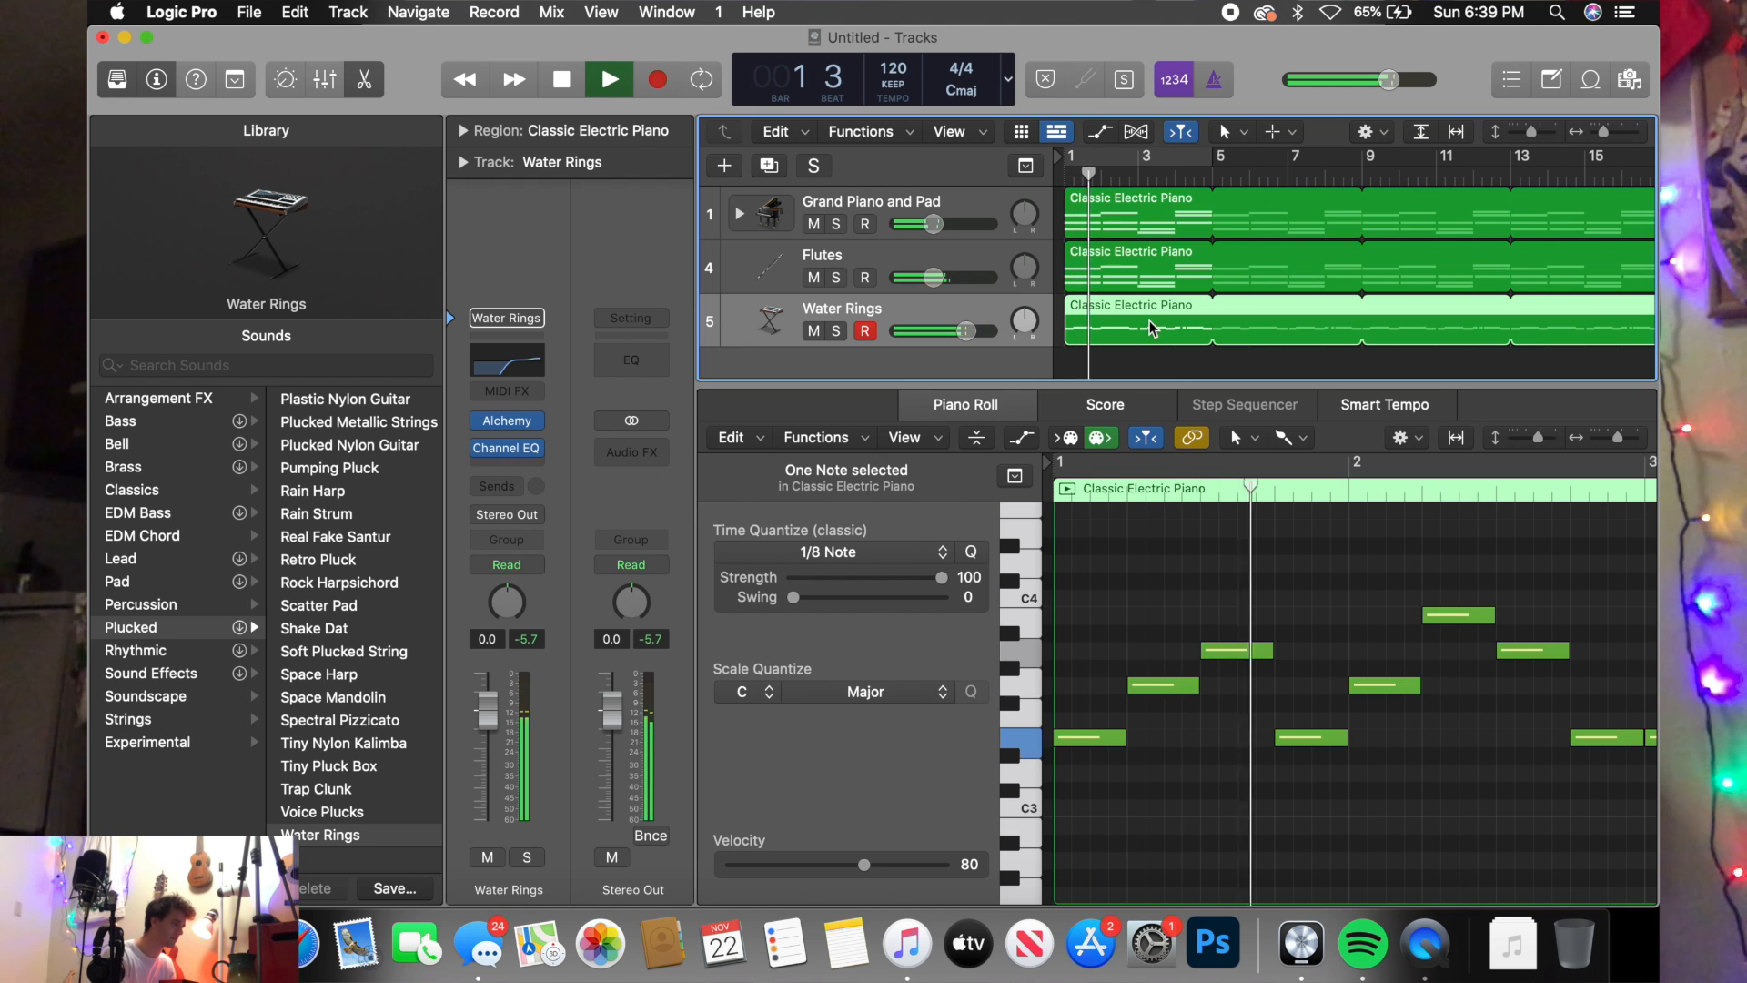